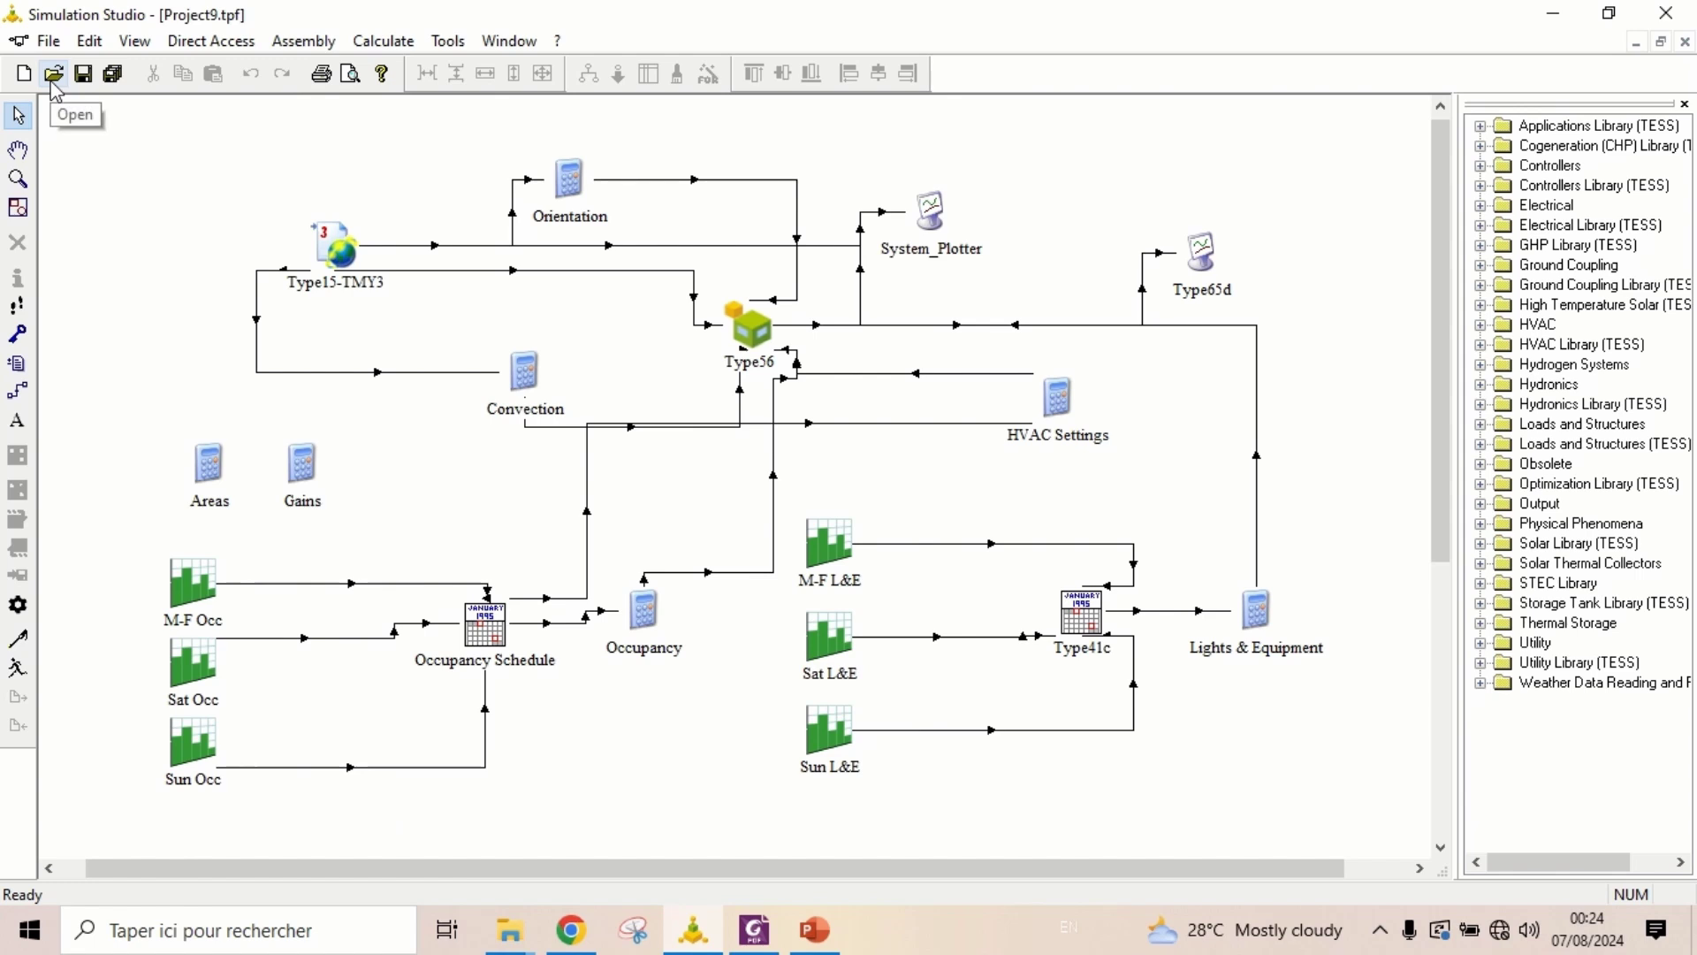
Close the open Project9 model and create a new empty TRNSYS project in a maximized window
click(1686, 43)
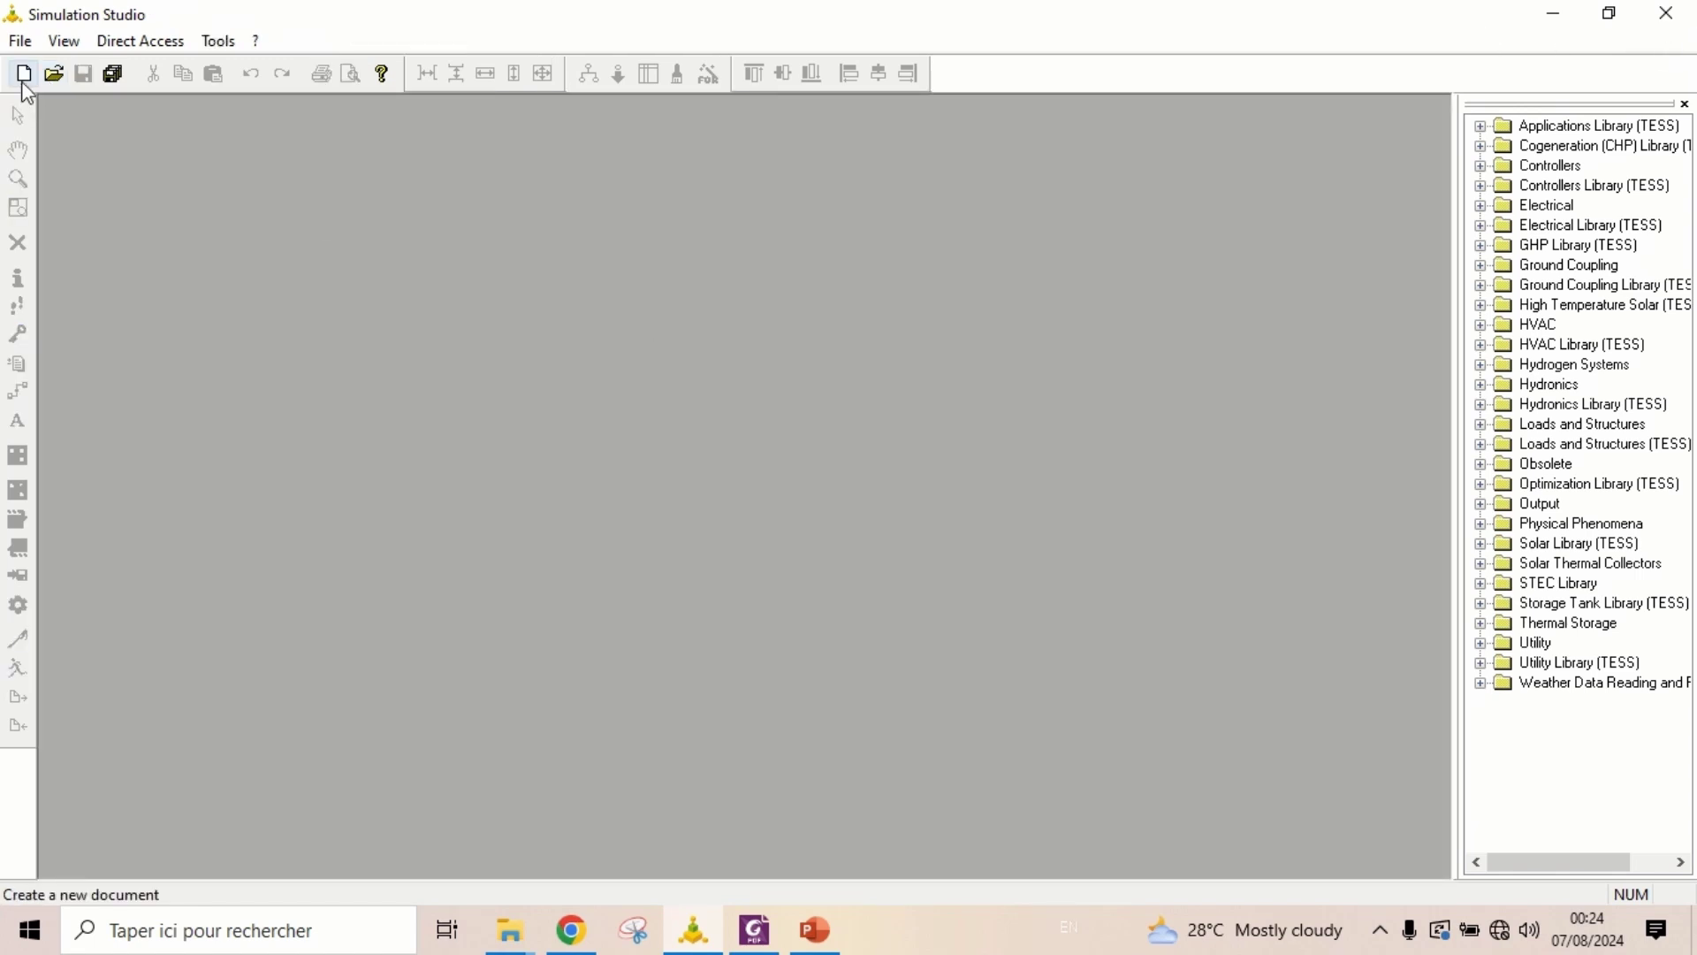
click(23, 73)
click(575, 309)
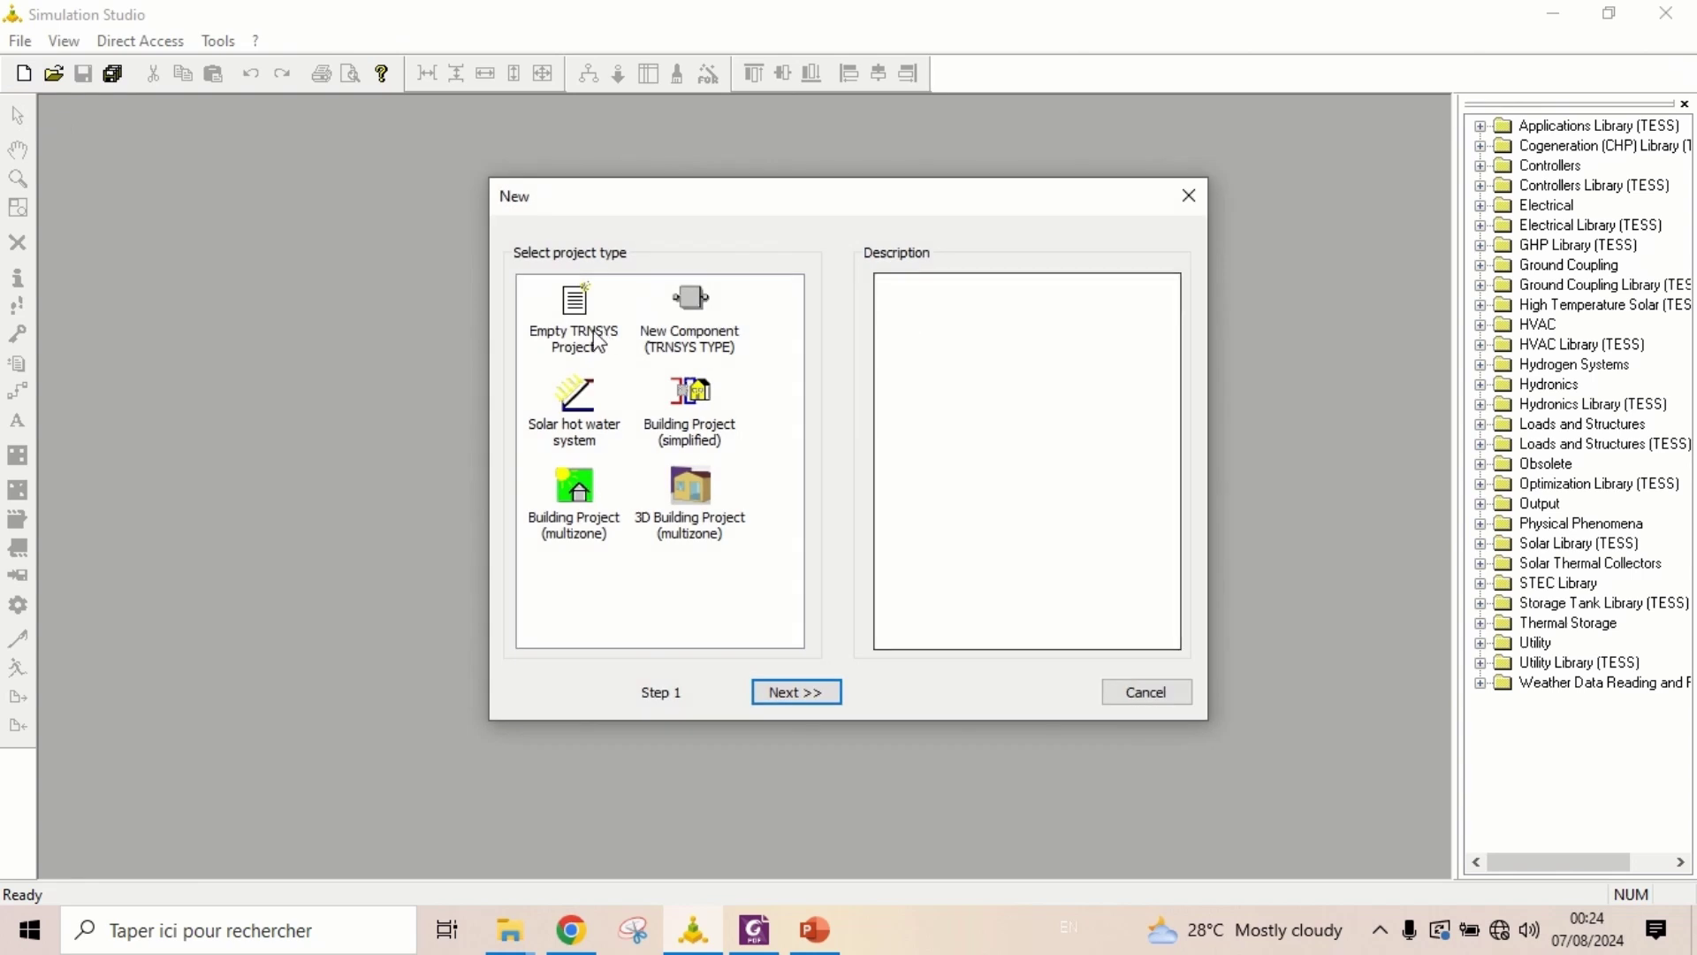
click(808, 702)
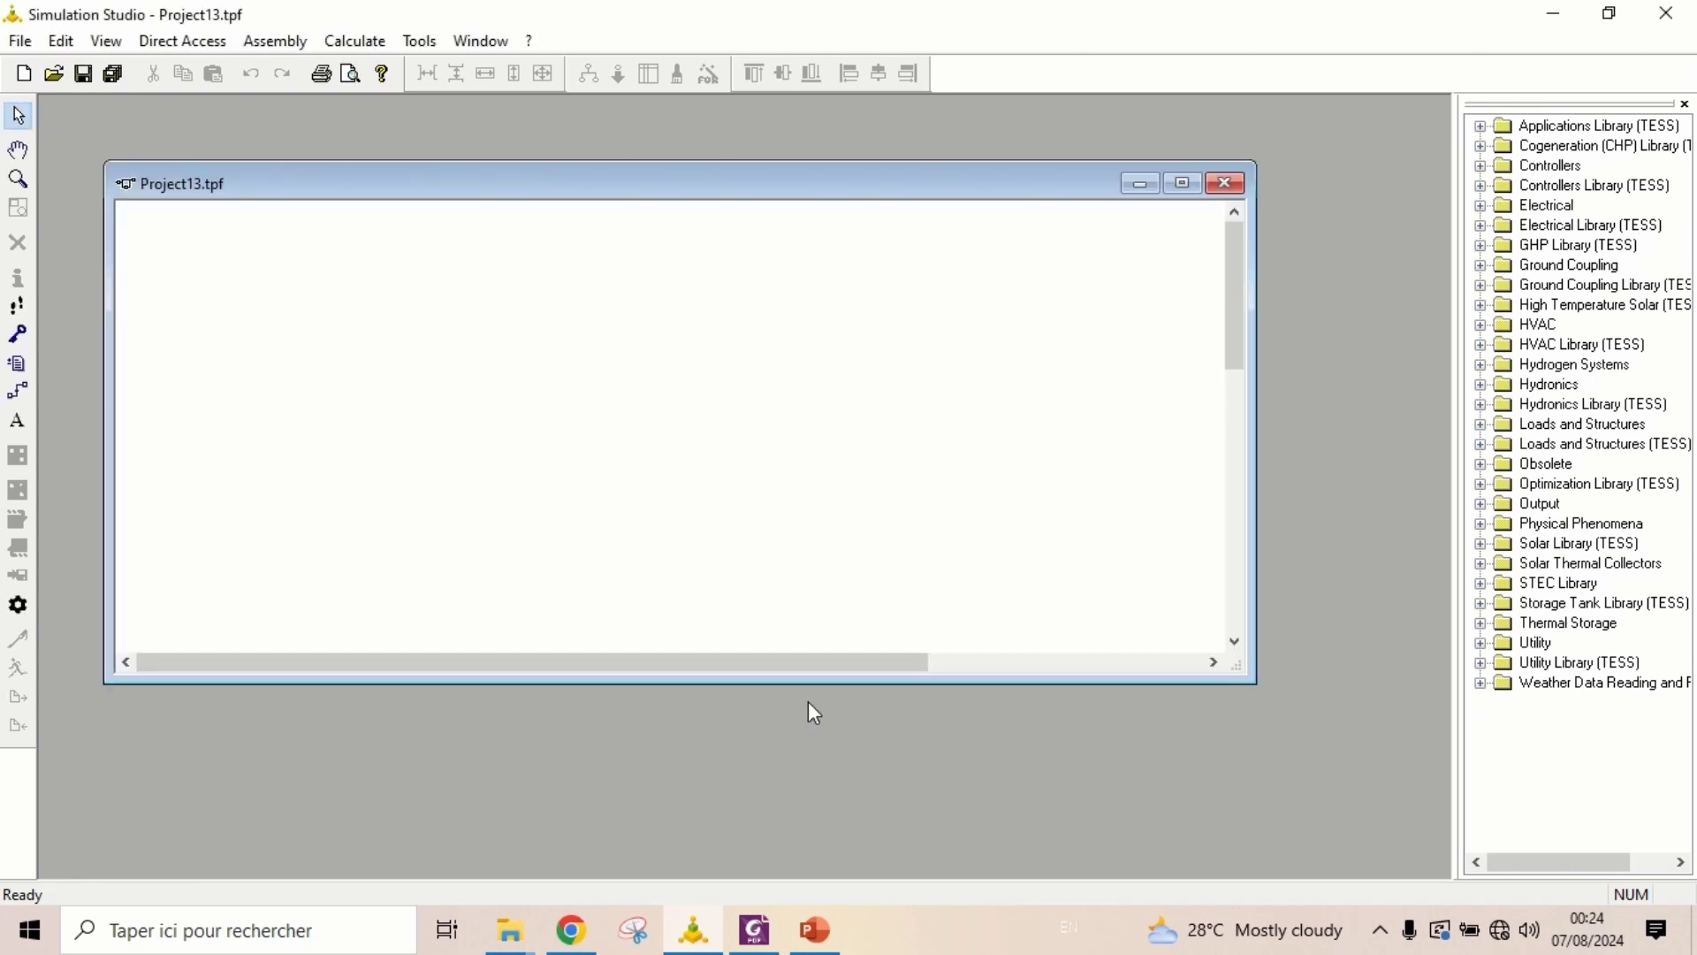
click(1183, 184)
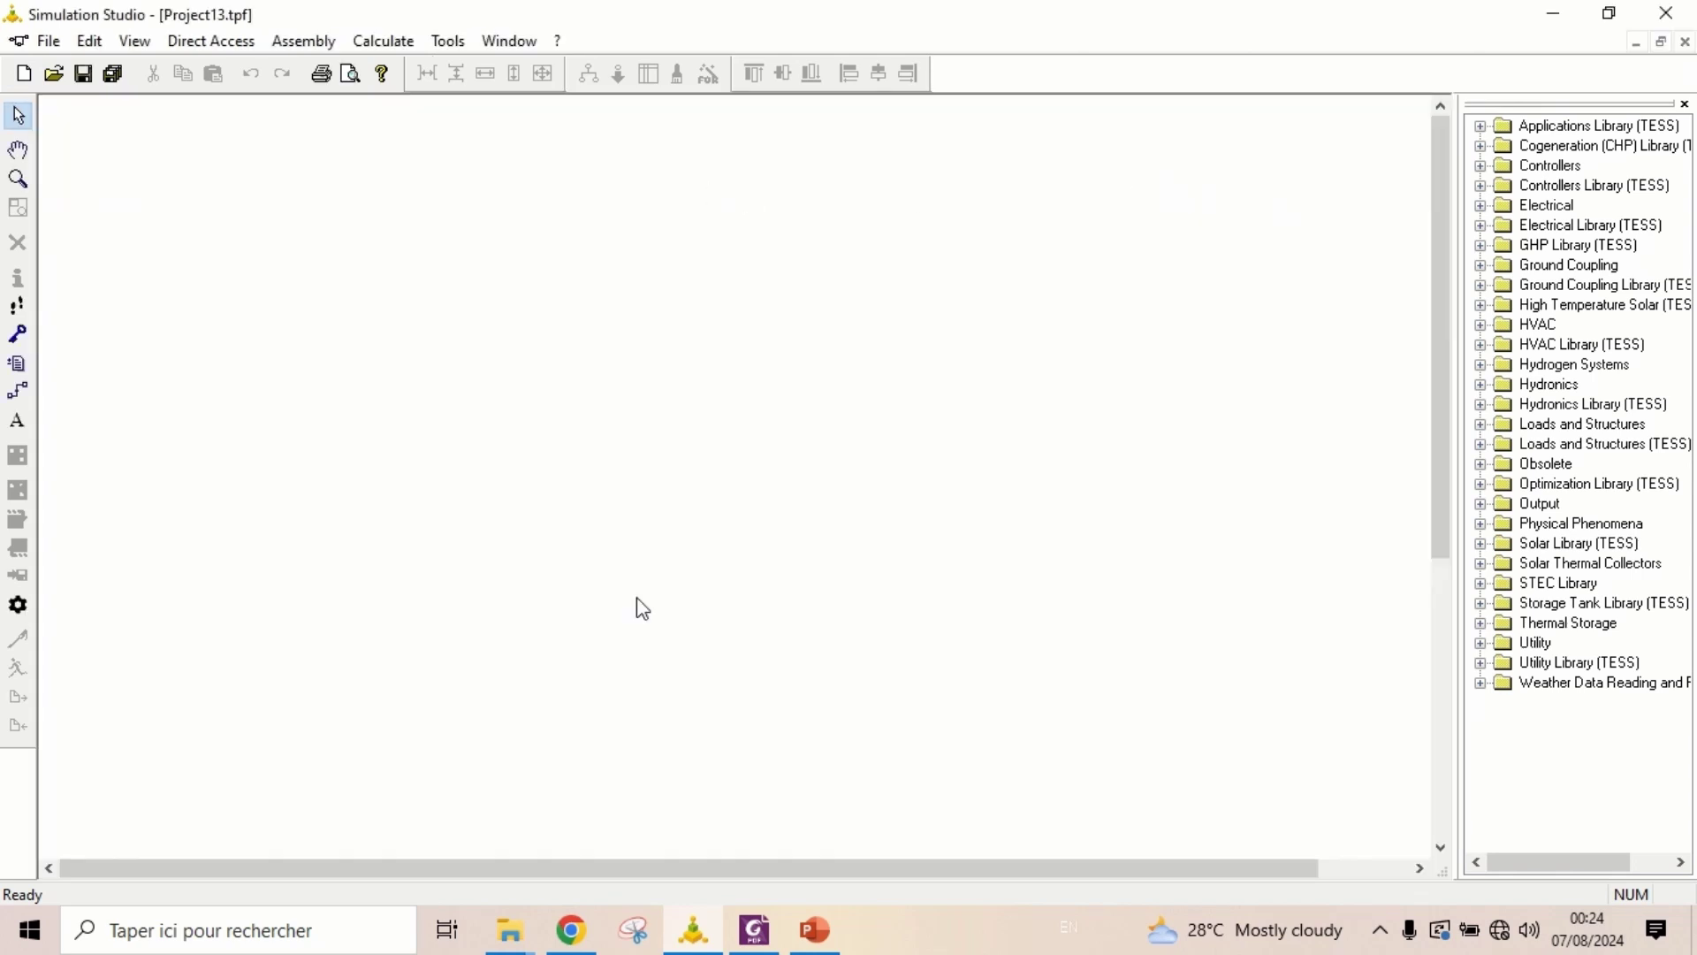
In File Explorer, copy all files from the Project9 folder in C:\TRNSYS18\MyProjects into the Project13 folder
mouse_move(525, 935)
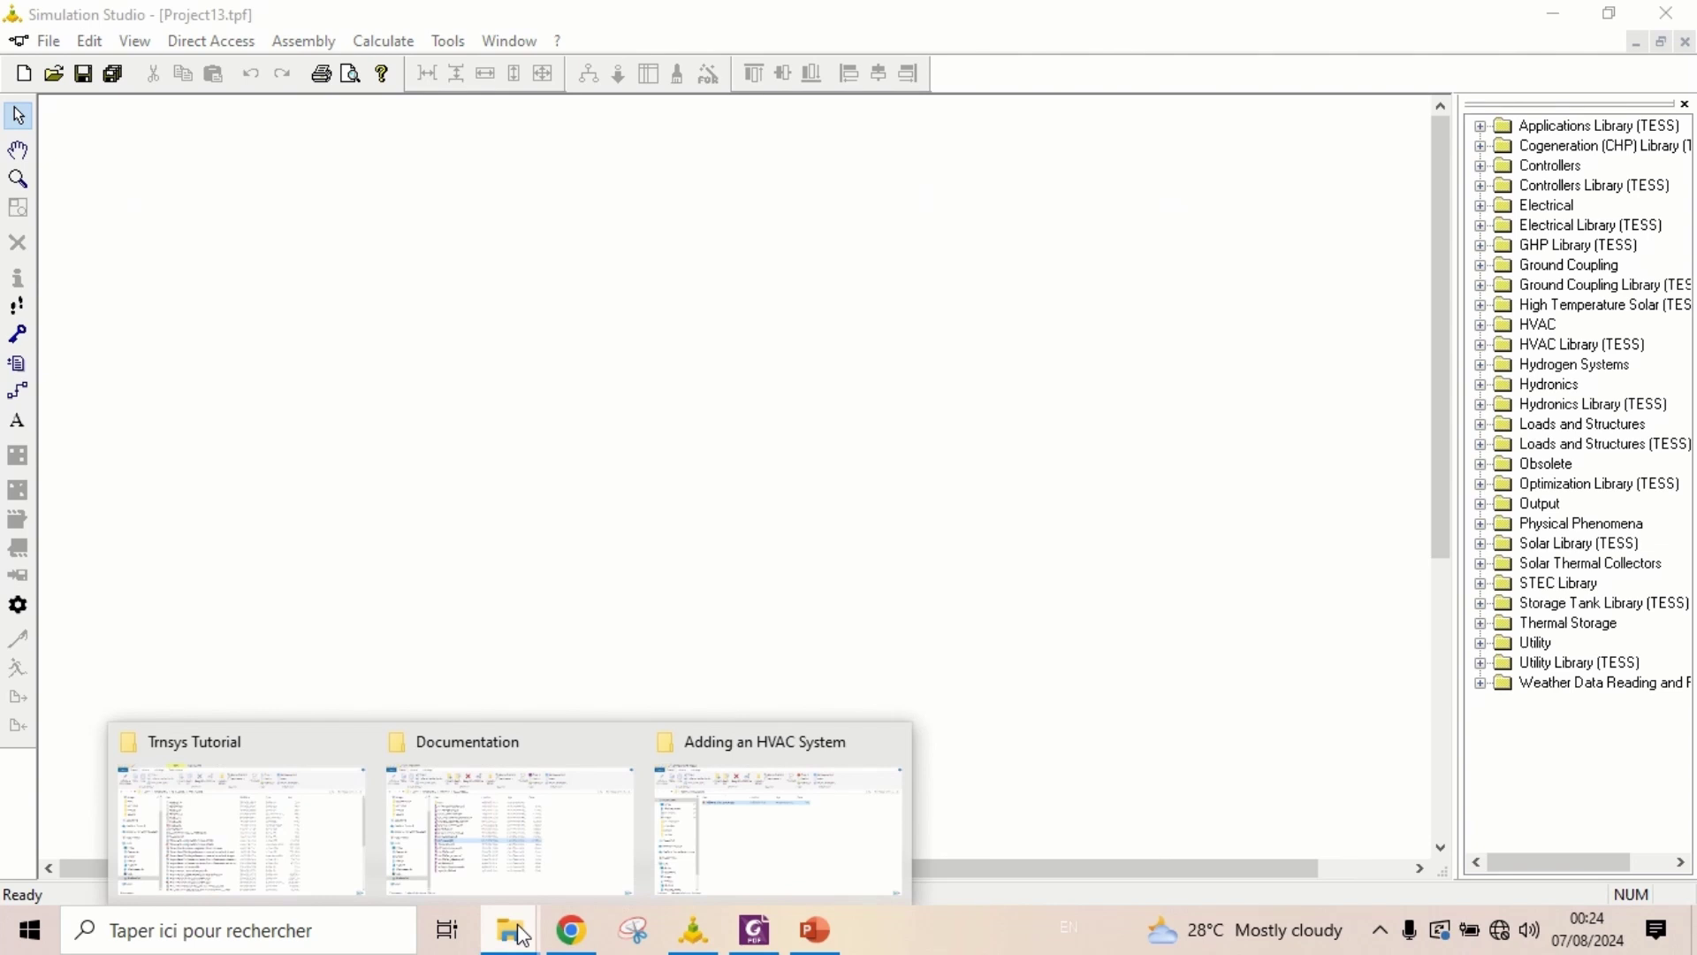
click(484, 840)
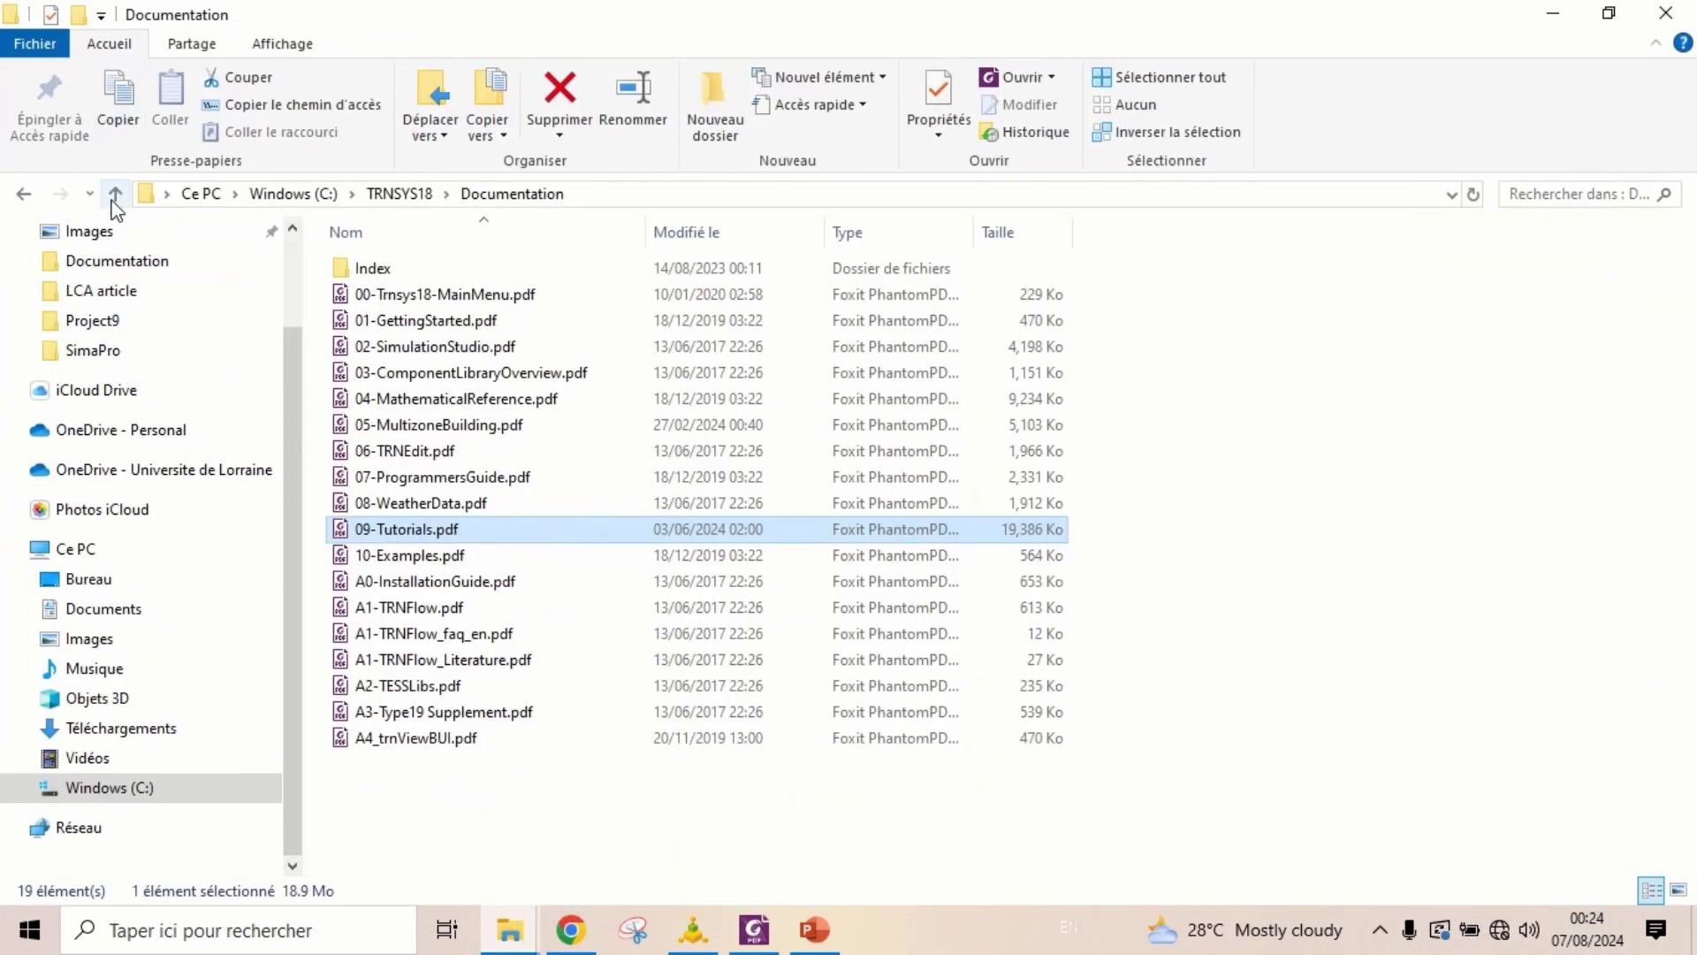
click(115, 194)
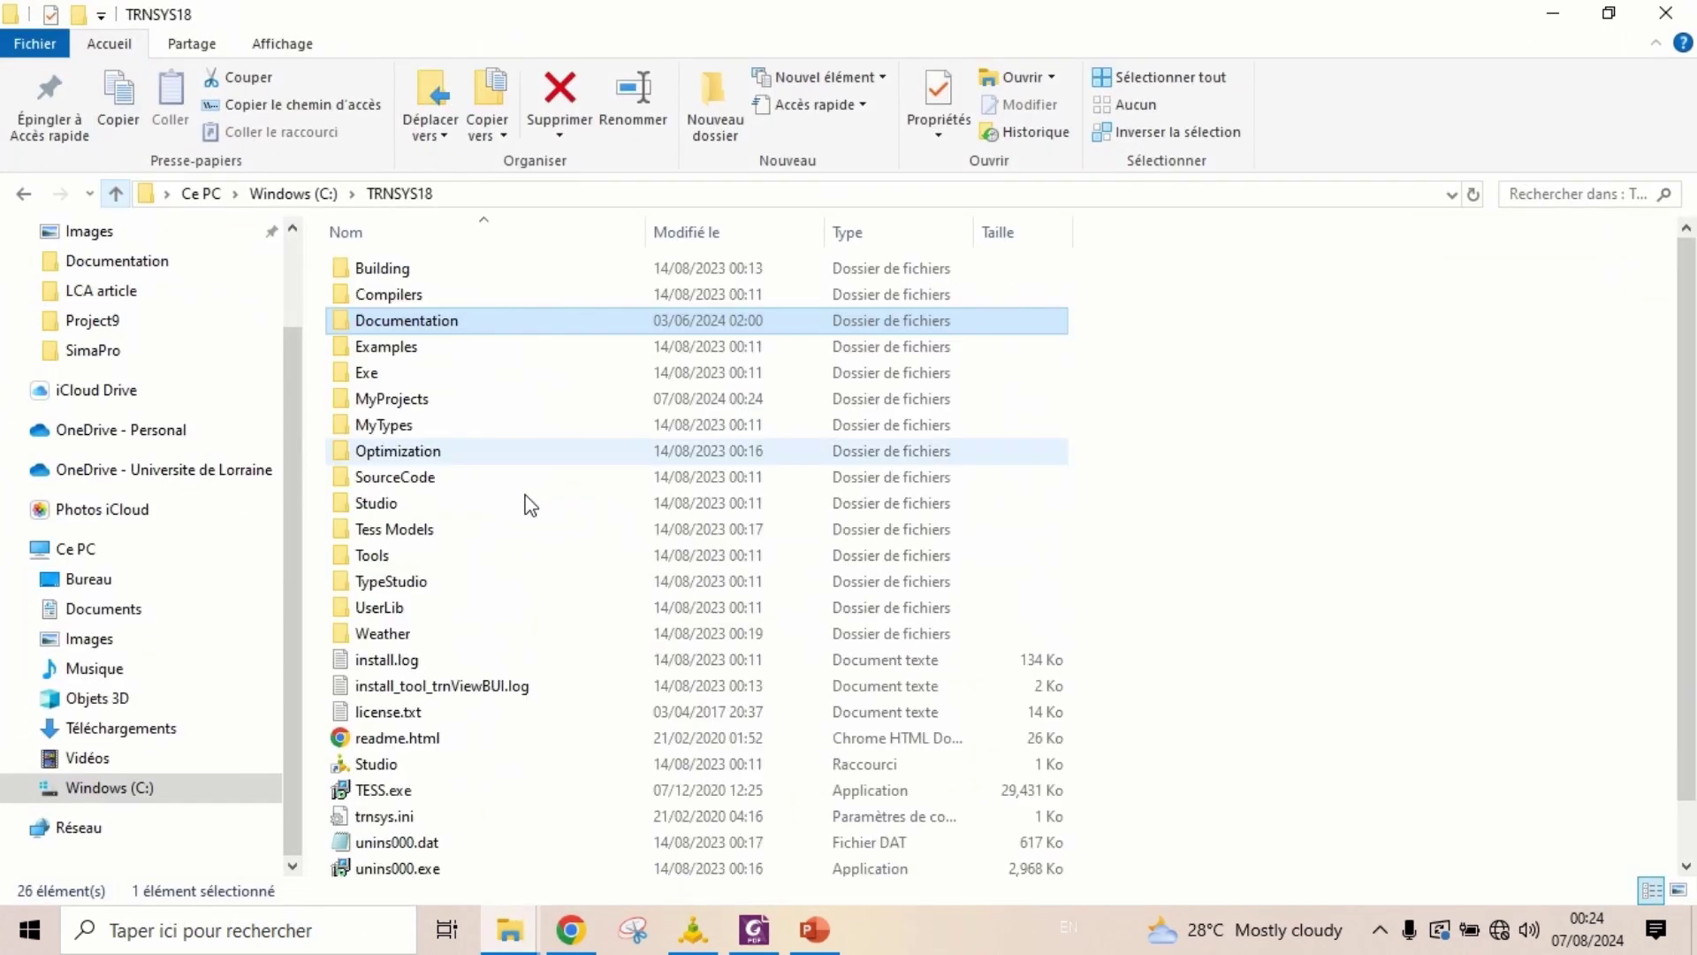
double_click(393, 399)
double_click(389, 506)
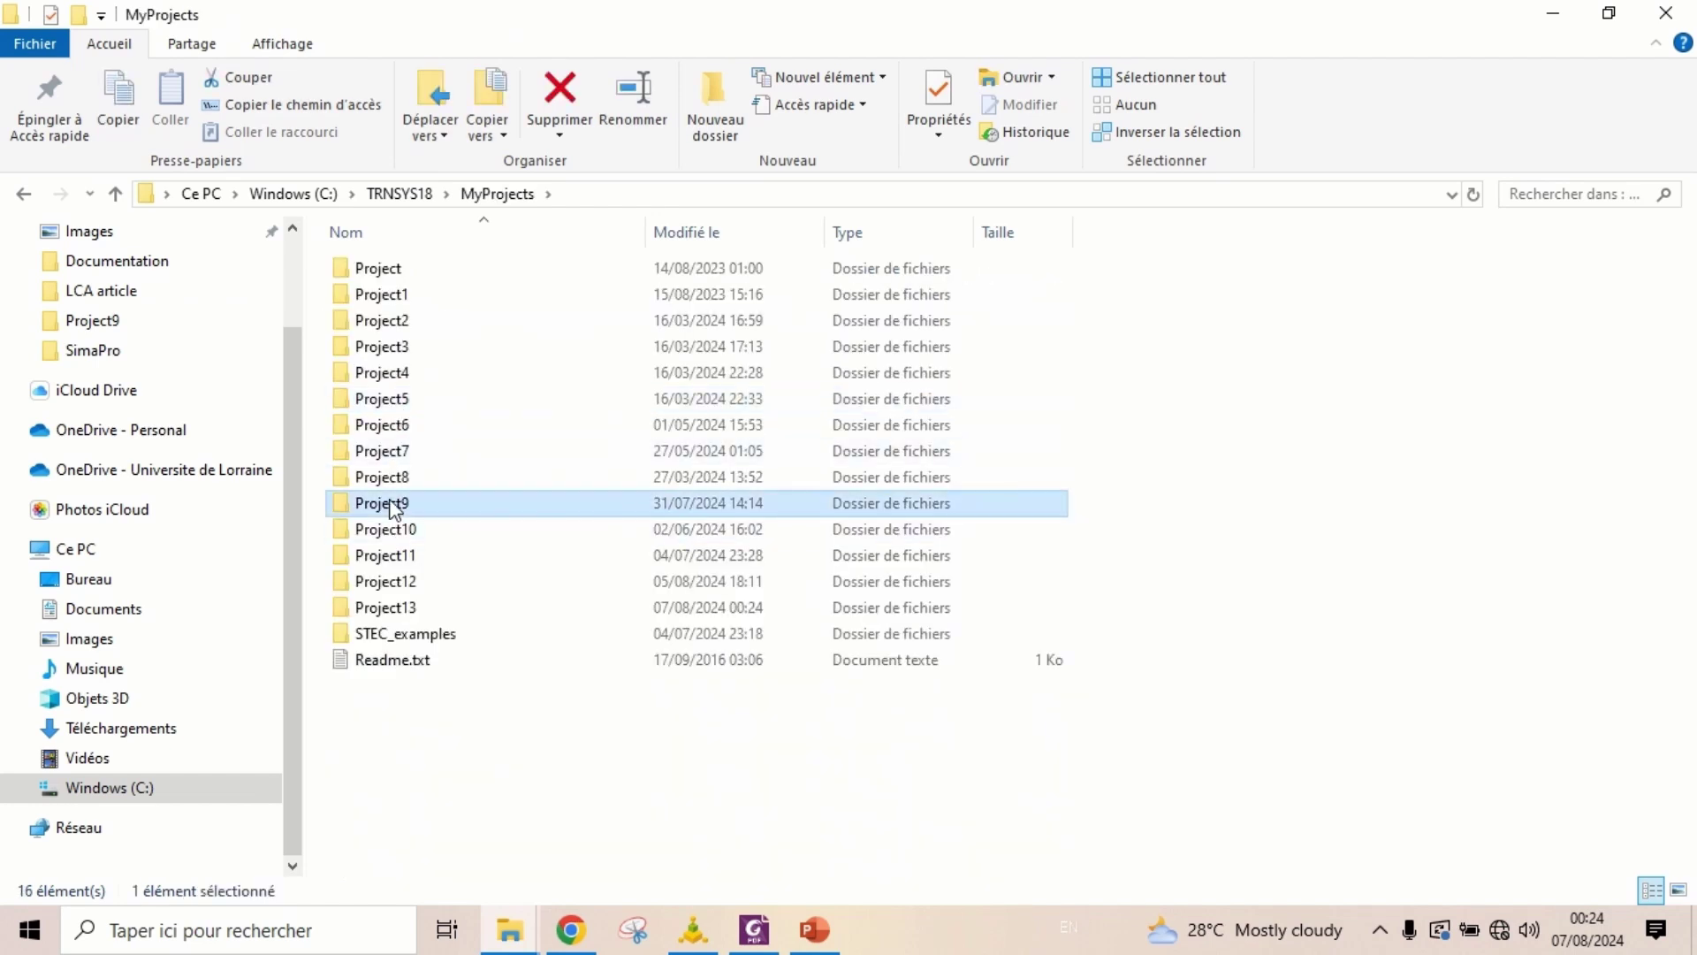
drag(484, 590, 435, 262)
key(ctrl+c)
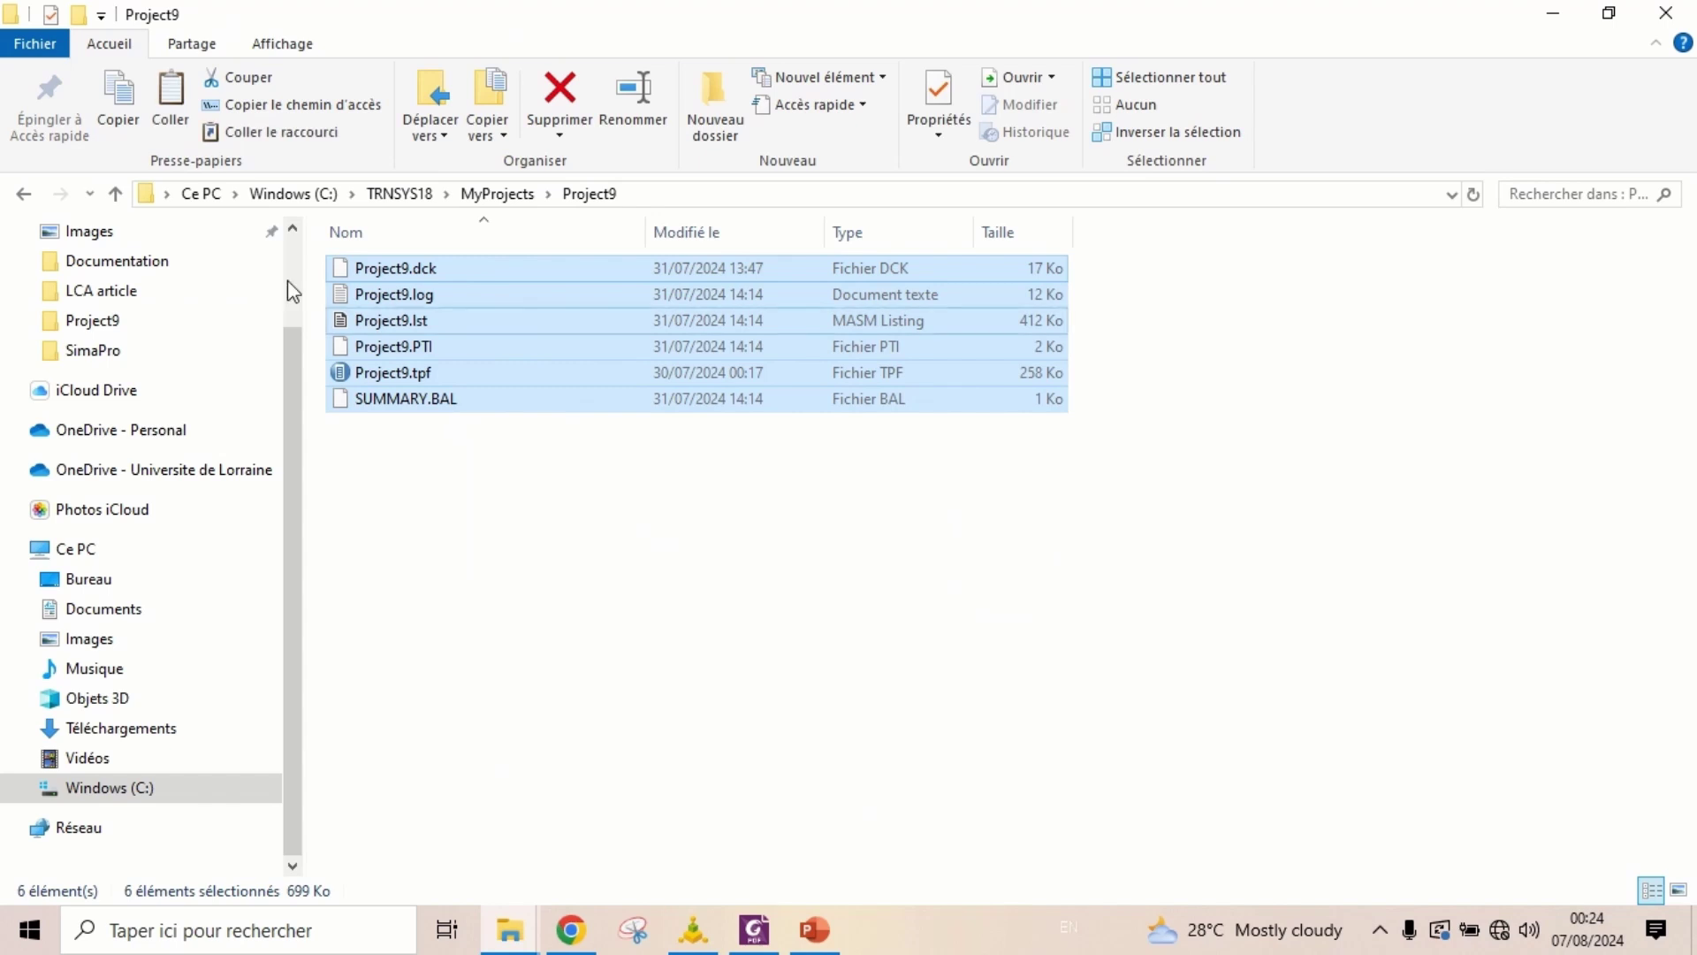
click(116, 194)
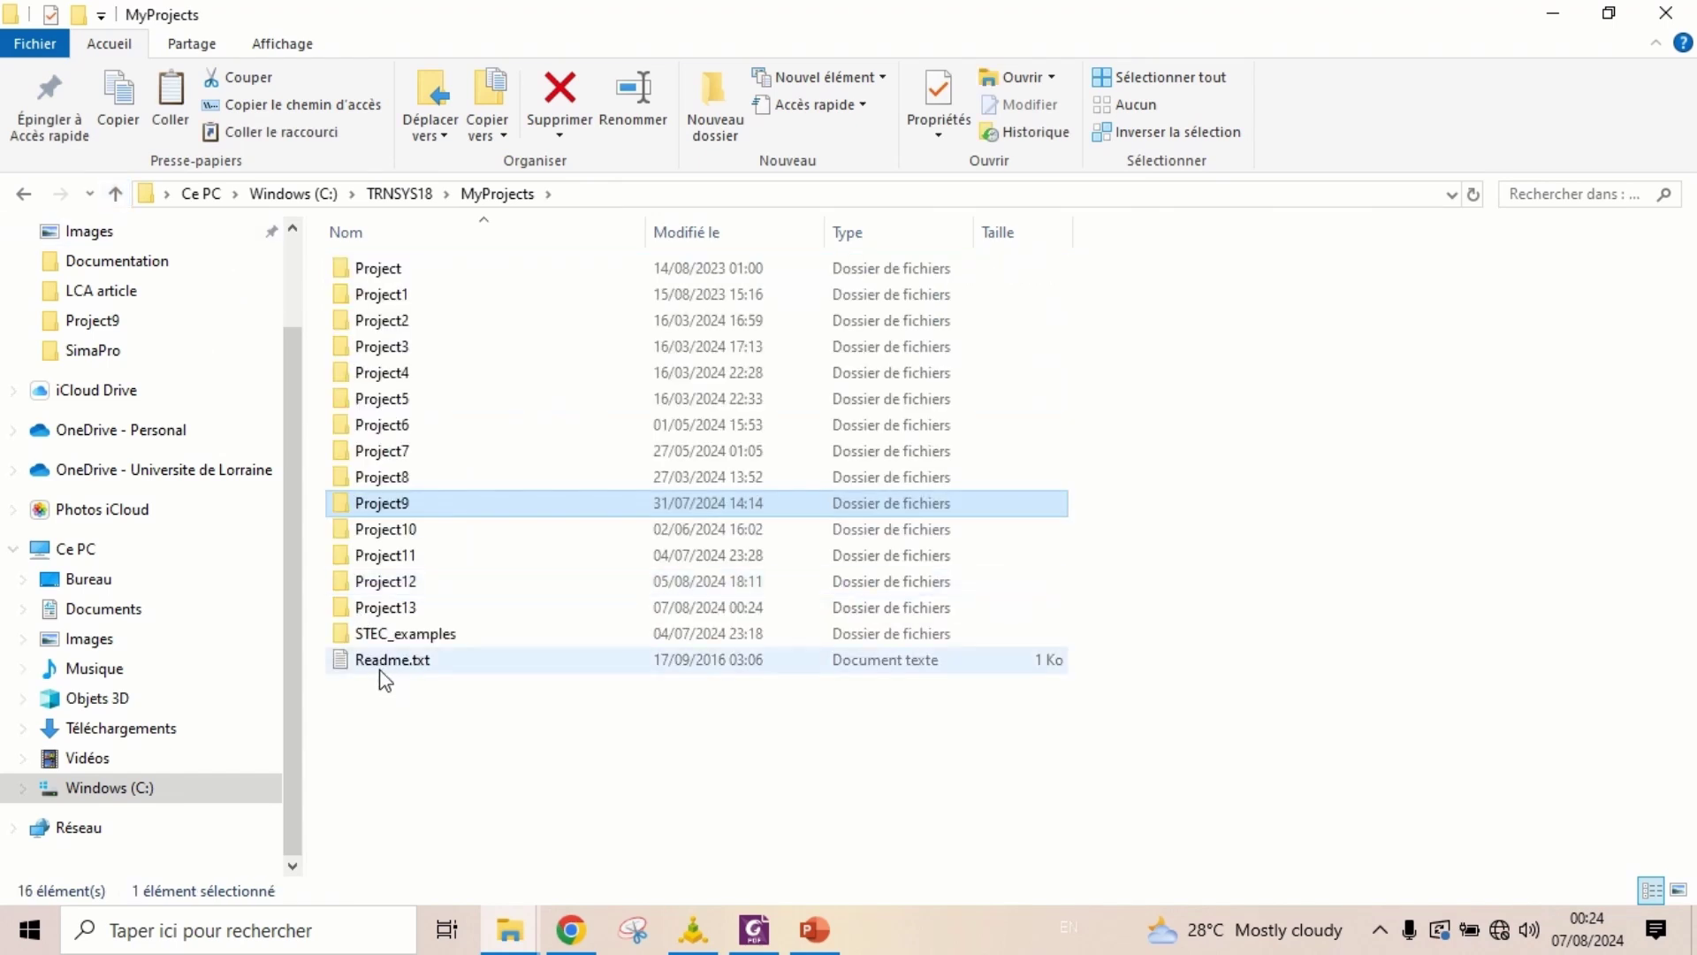
double_click(382, 608)
right_click(461, 768)
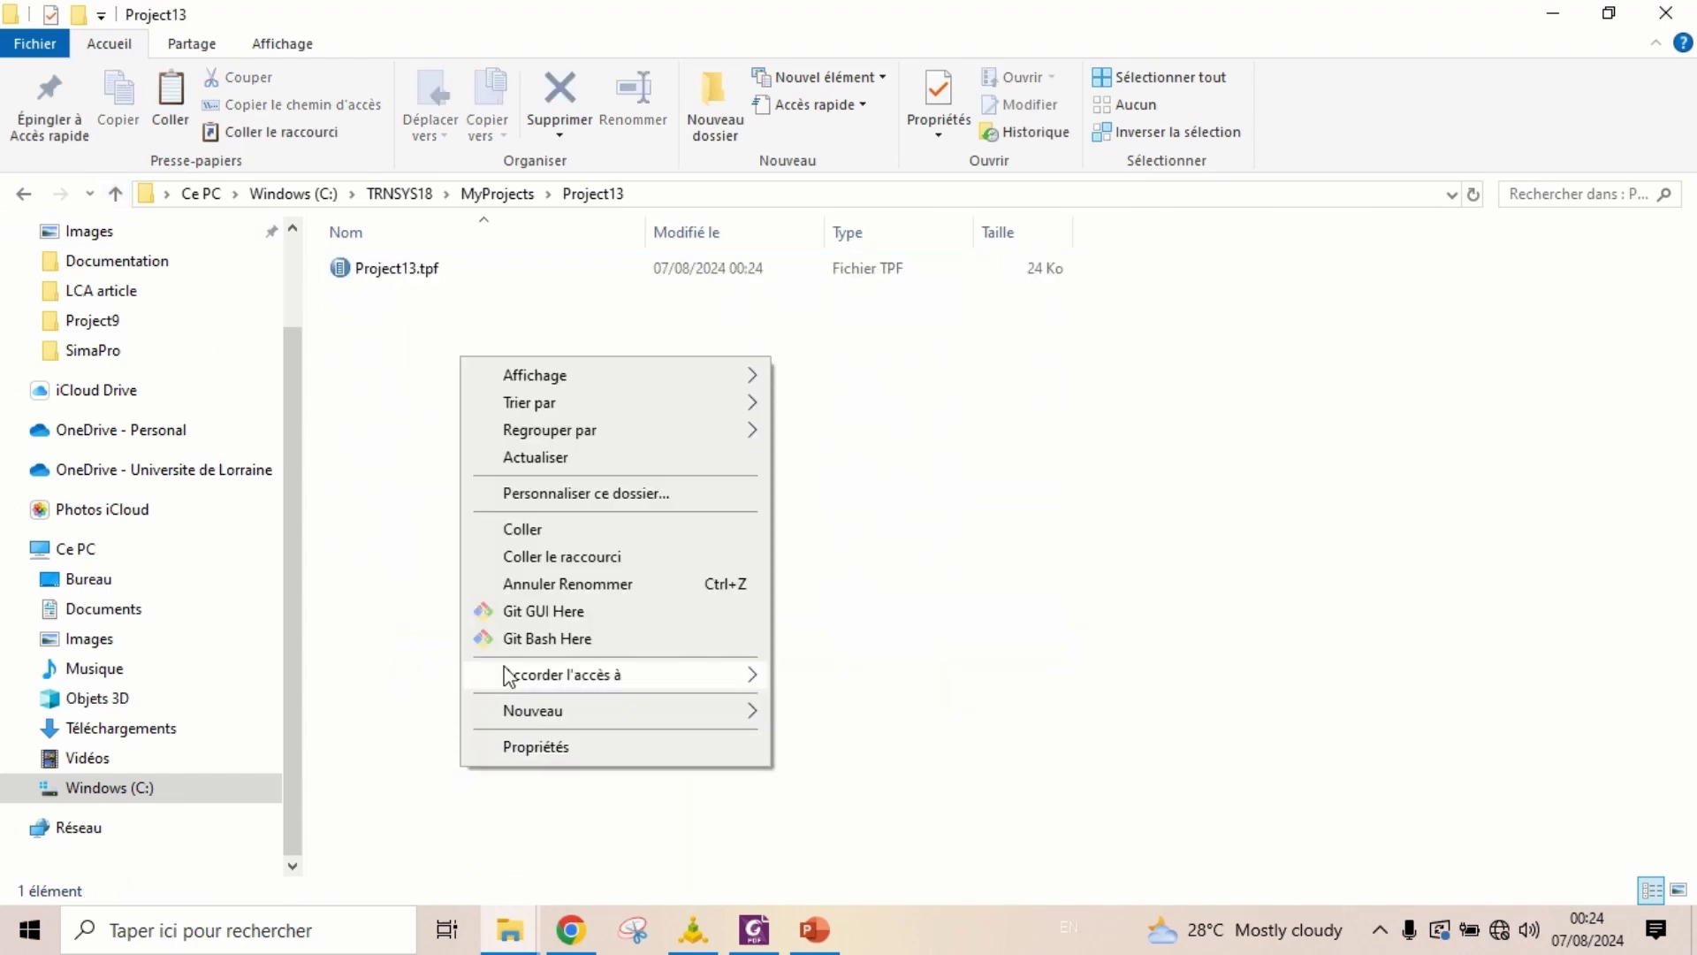
click(535, 530)
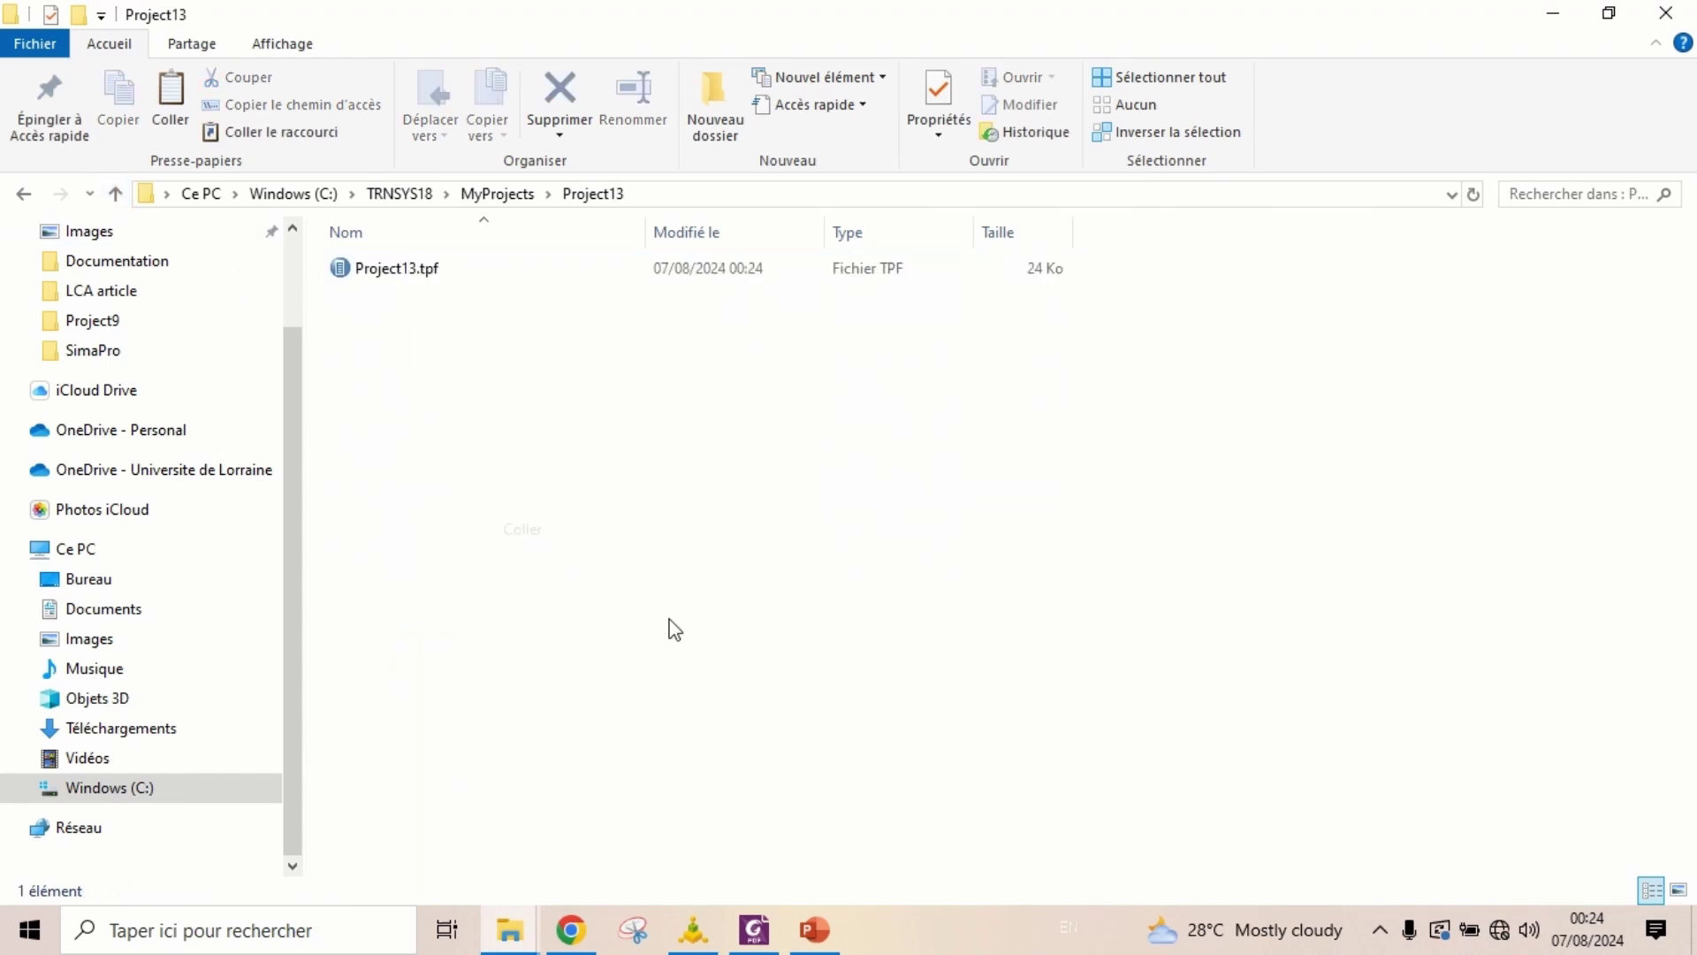
click(763, 629)
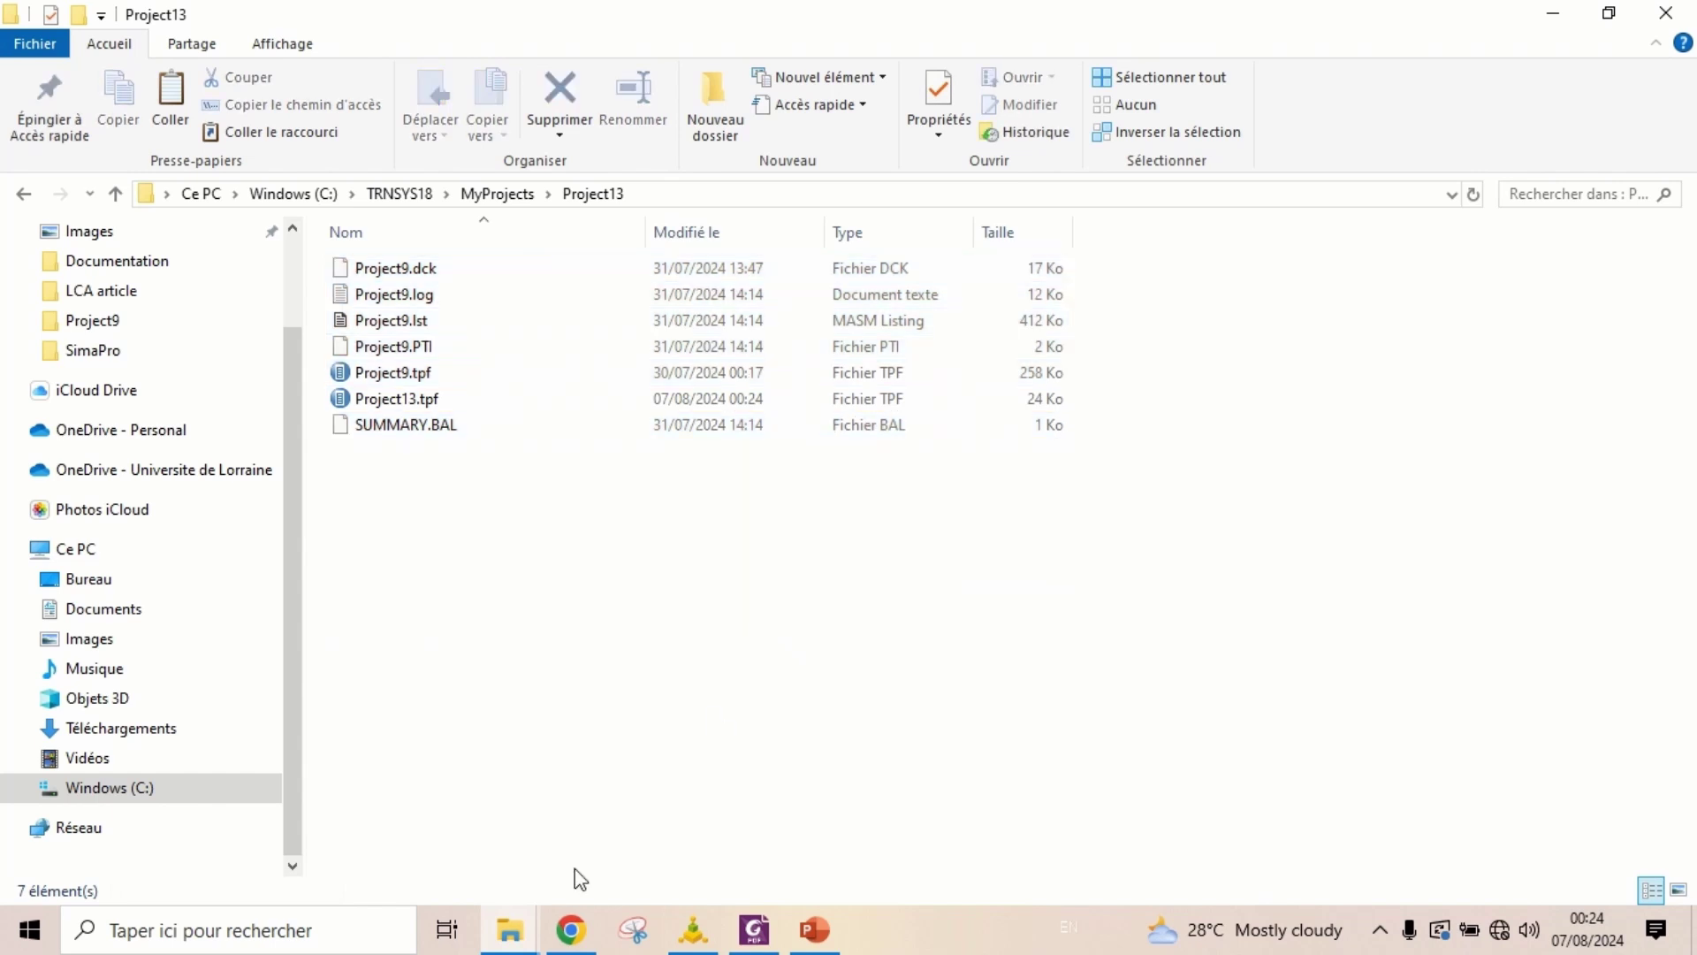
Copy the eight Building files, from Building.b18 to BUILDING.trn, from the Trnsys Tutorial folder into the Project13 folder
click(535, 929)
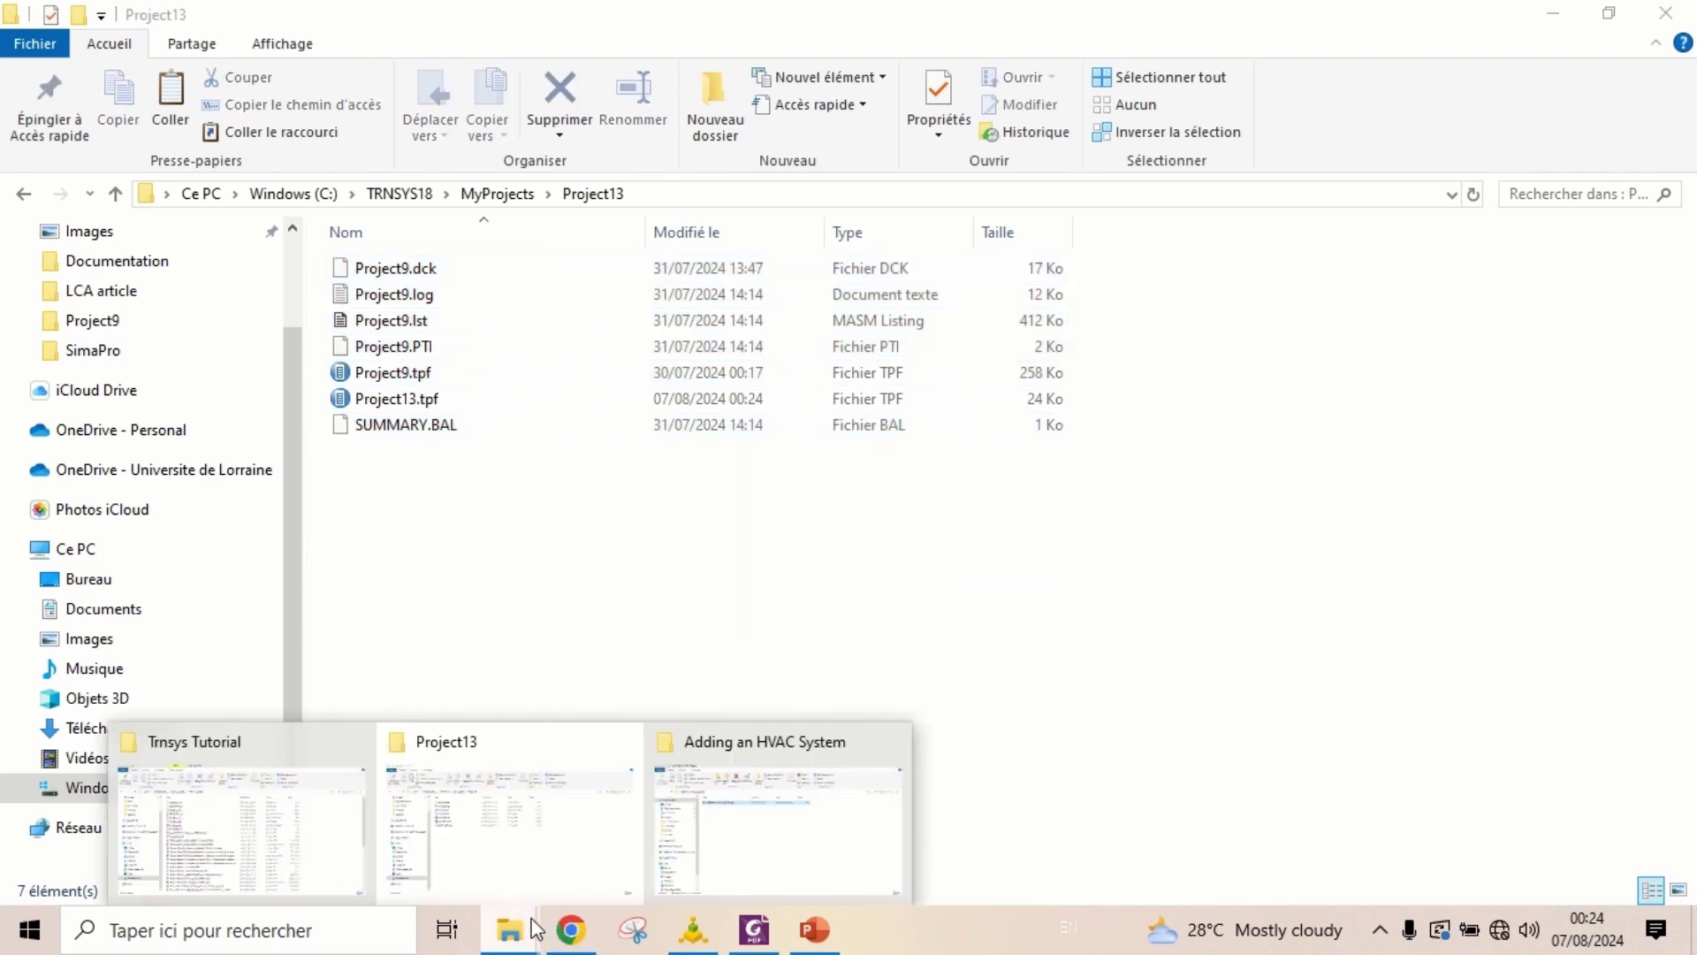
click(320, 814)
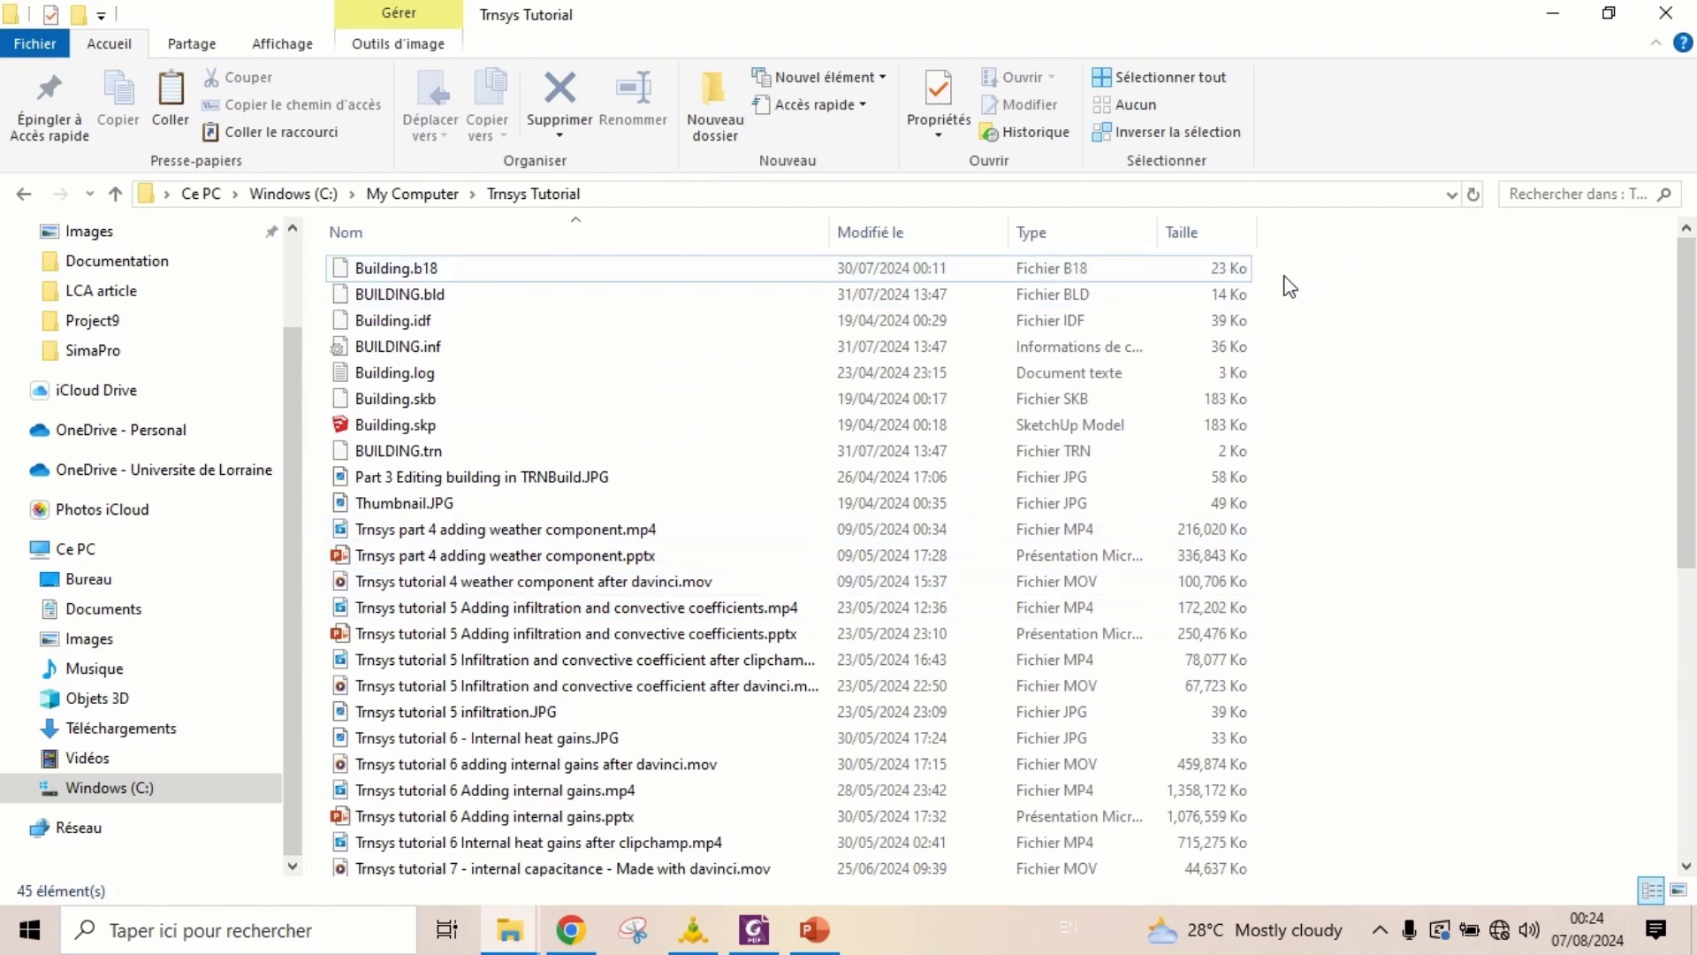
drag(1276, 270, 925, 459)
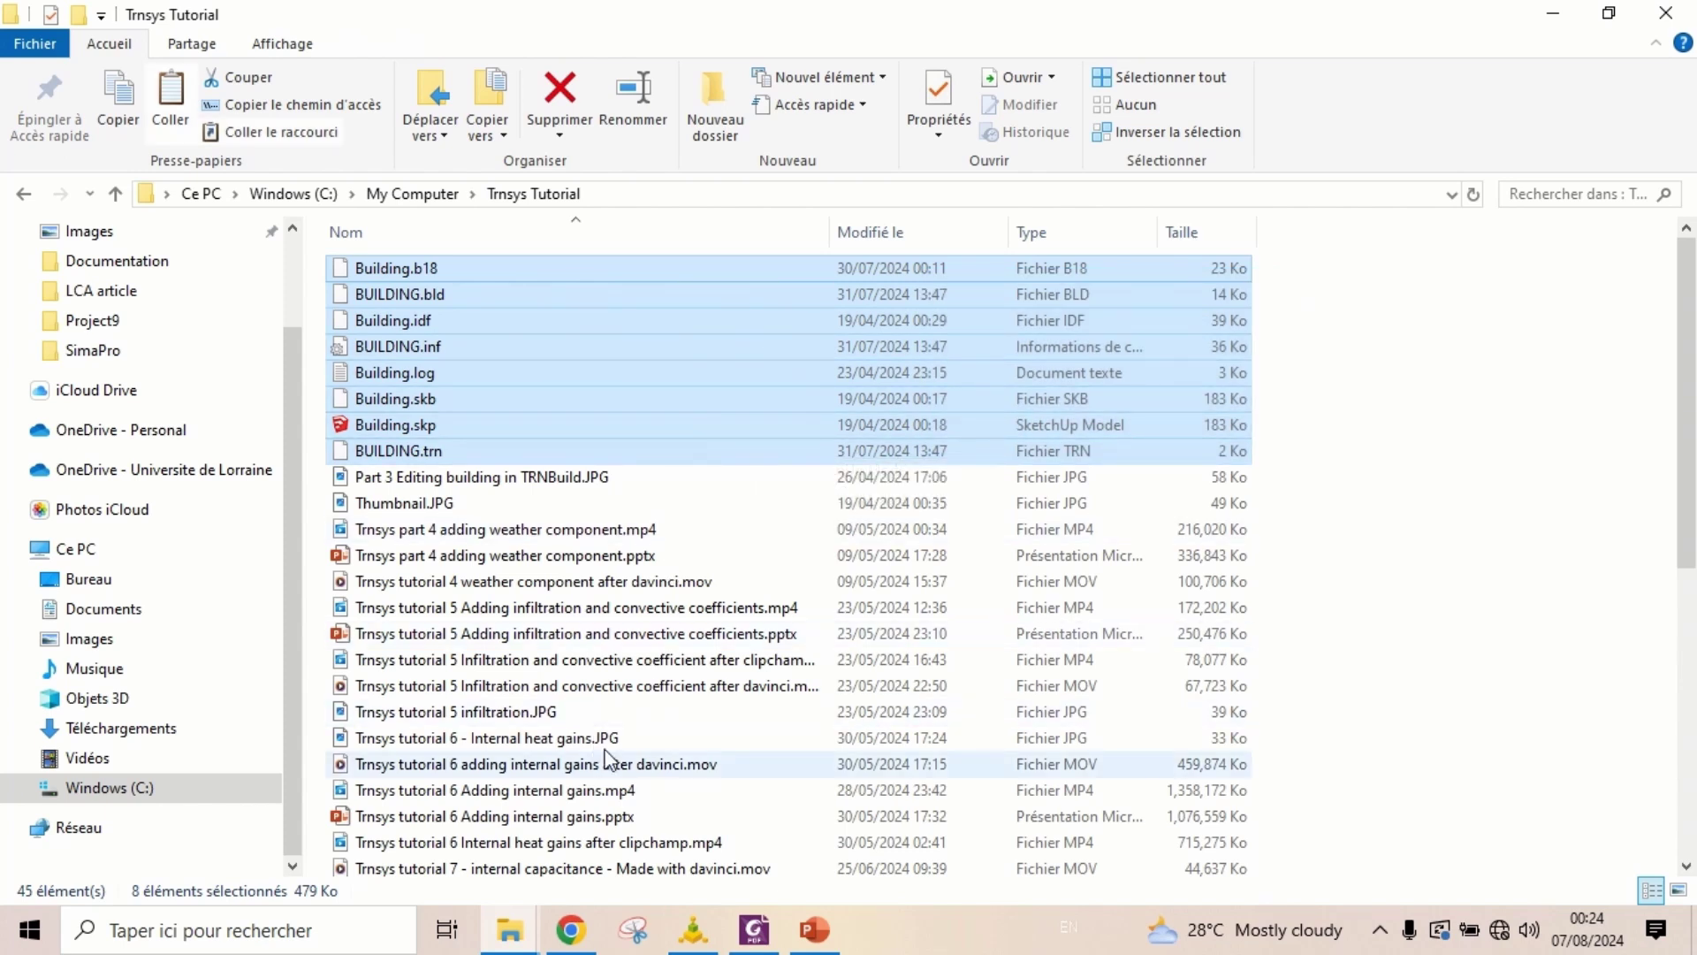
click(526, 930)
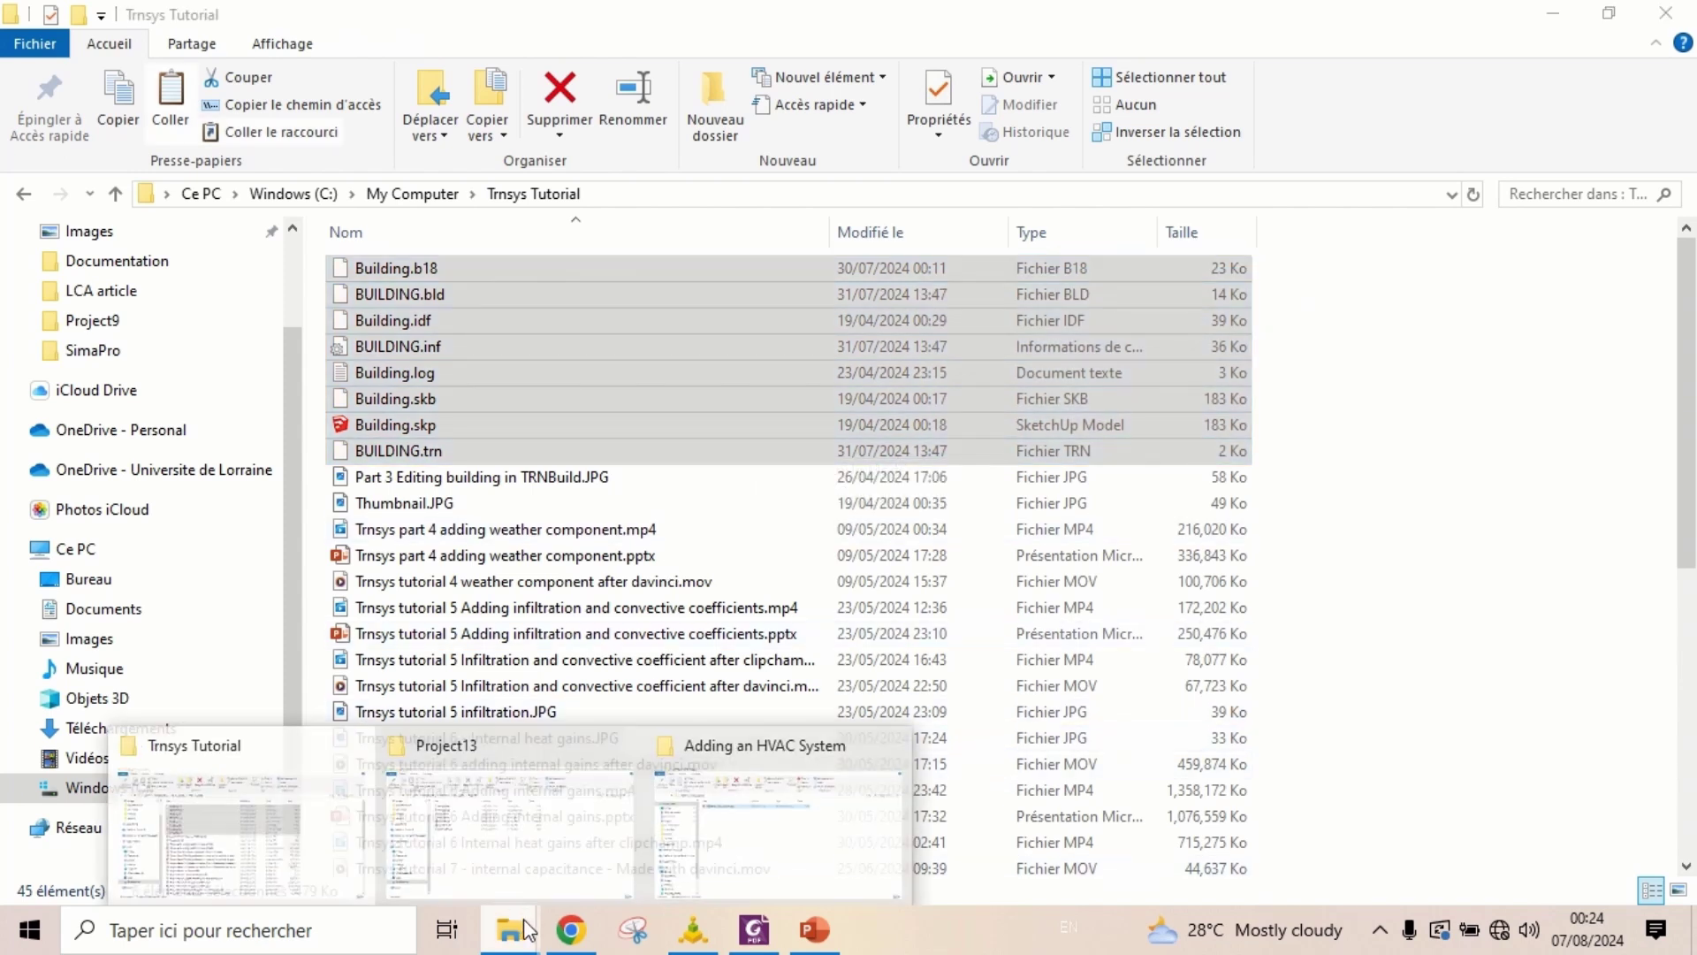
click(531, 854)
right_click(455, 748)
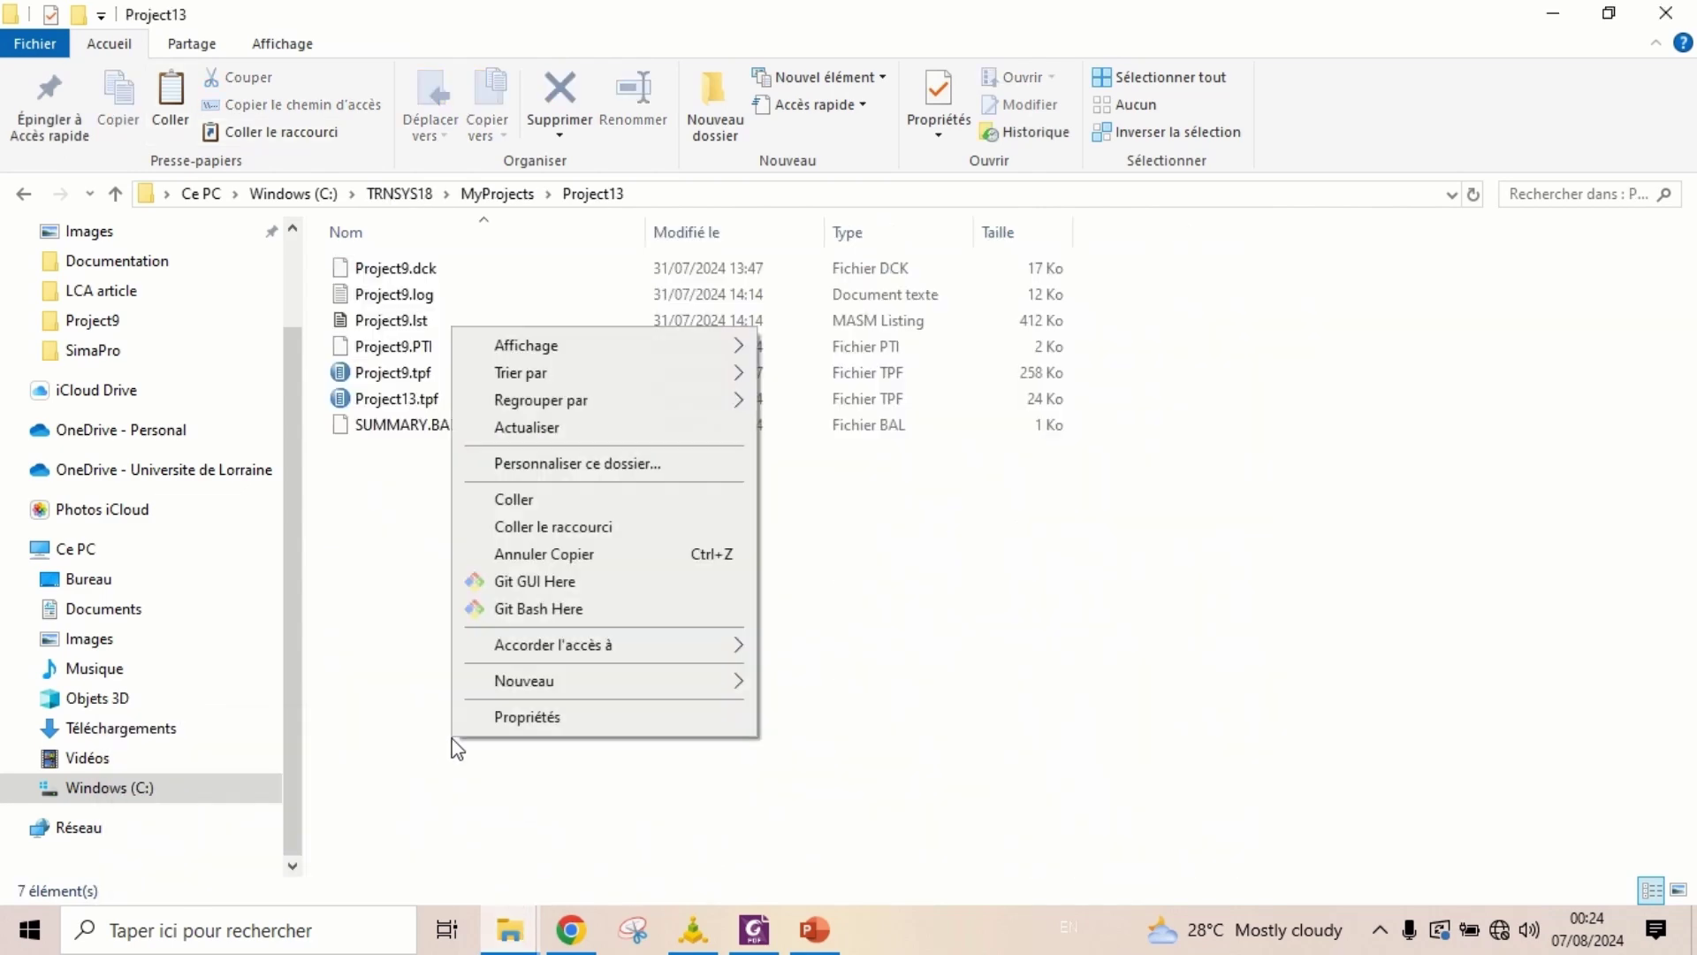
click(555, 500)
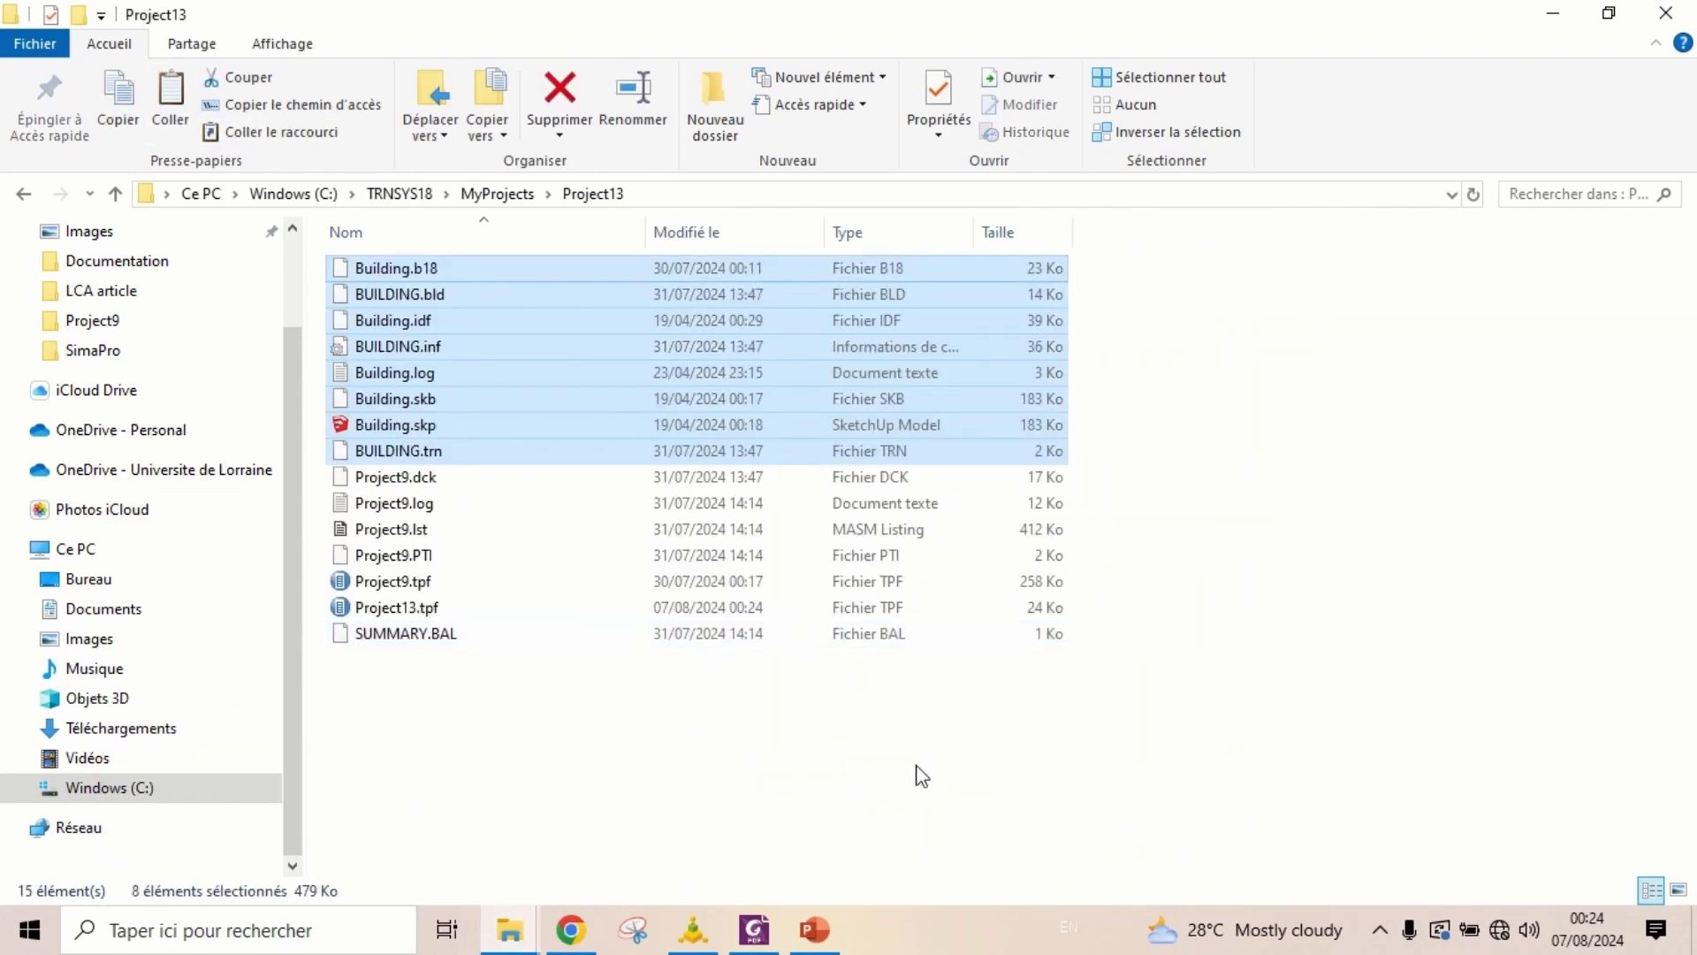
click(922, 776)
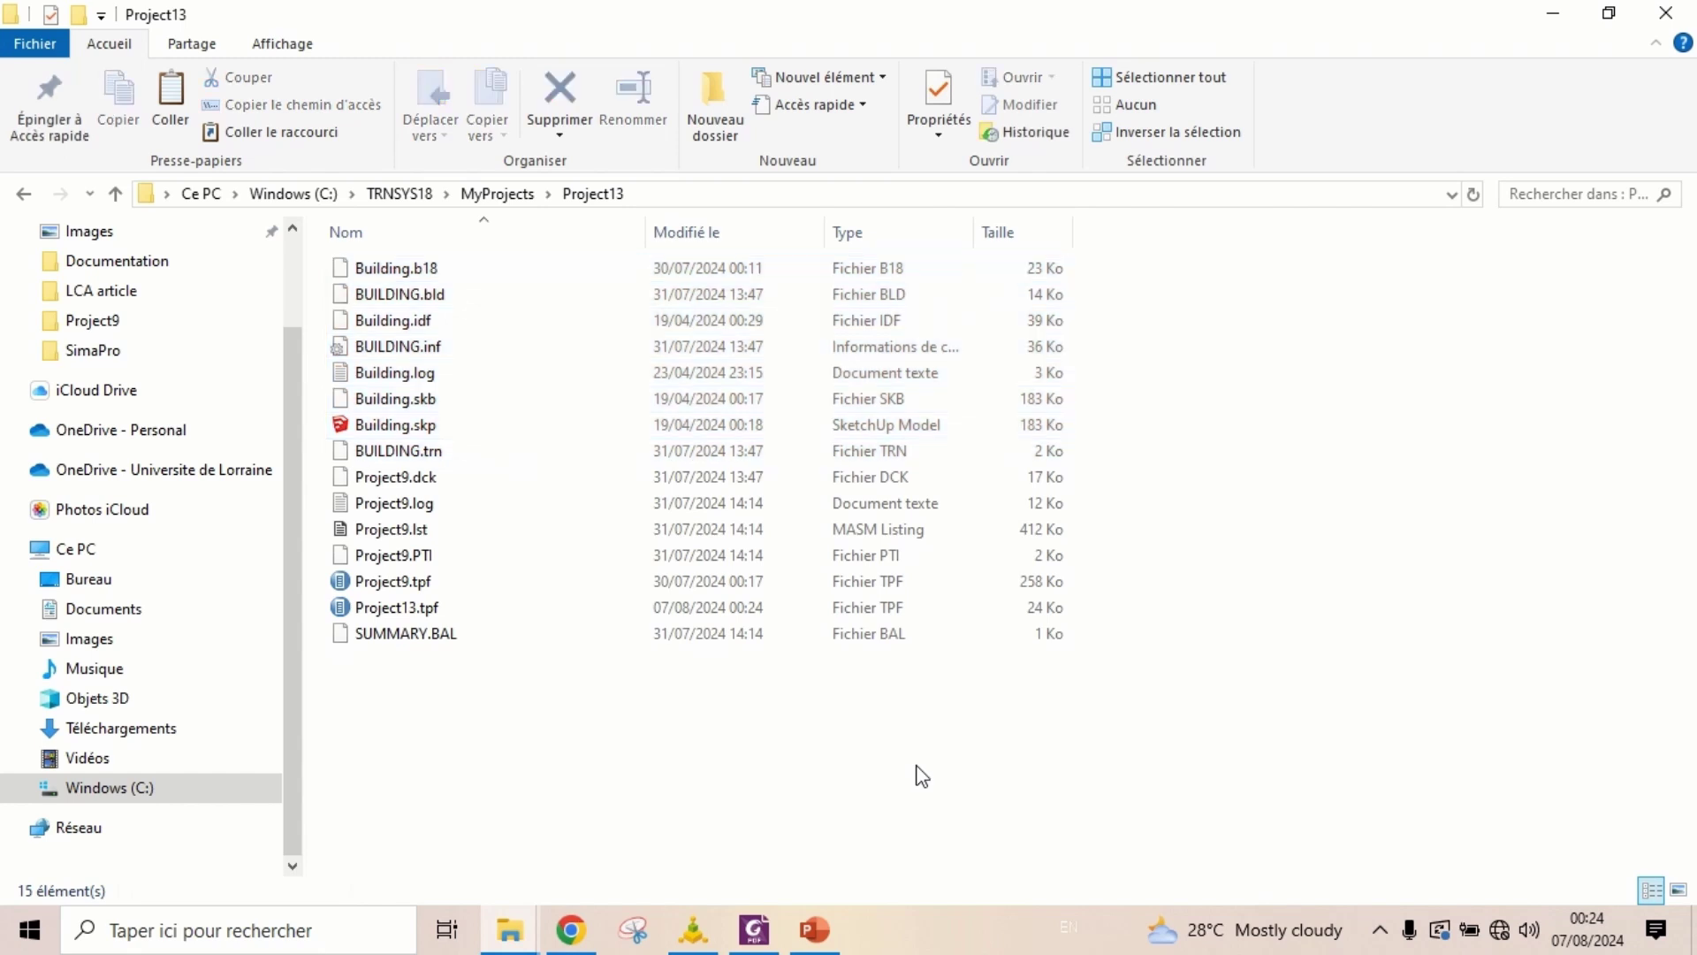
Switch to Simulation Studio, close the blank project and open Project9.tpf from the Project13 folder
click(692, 936)
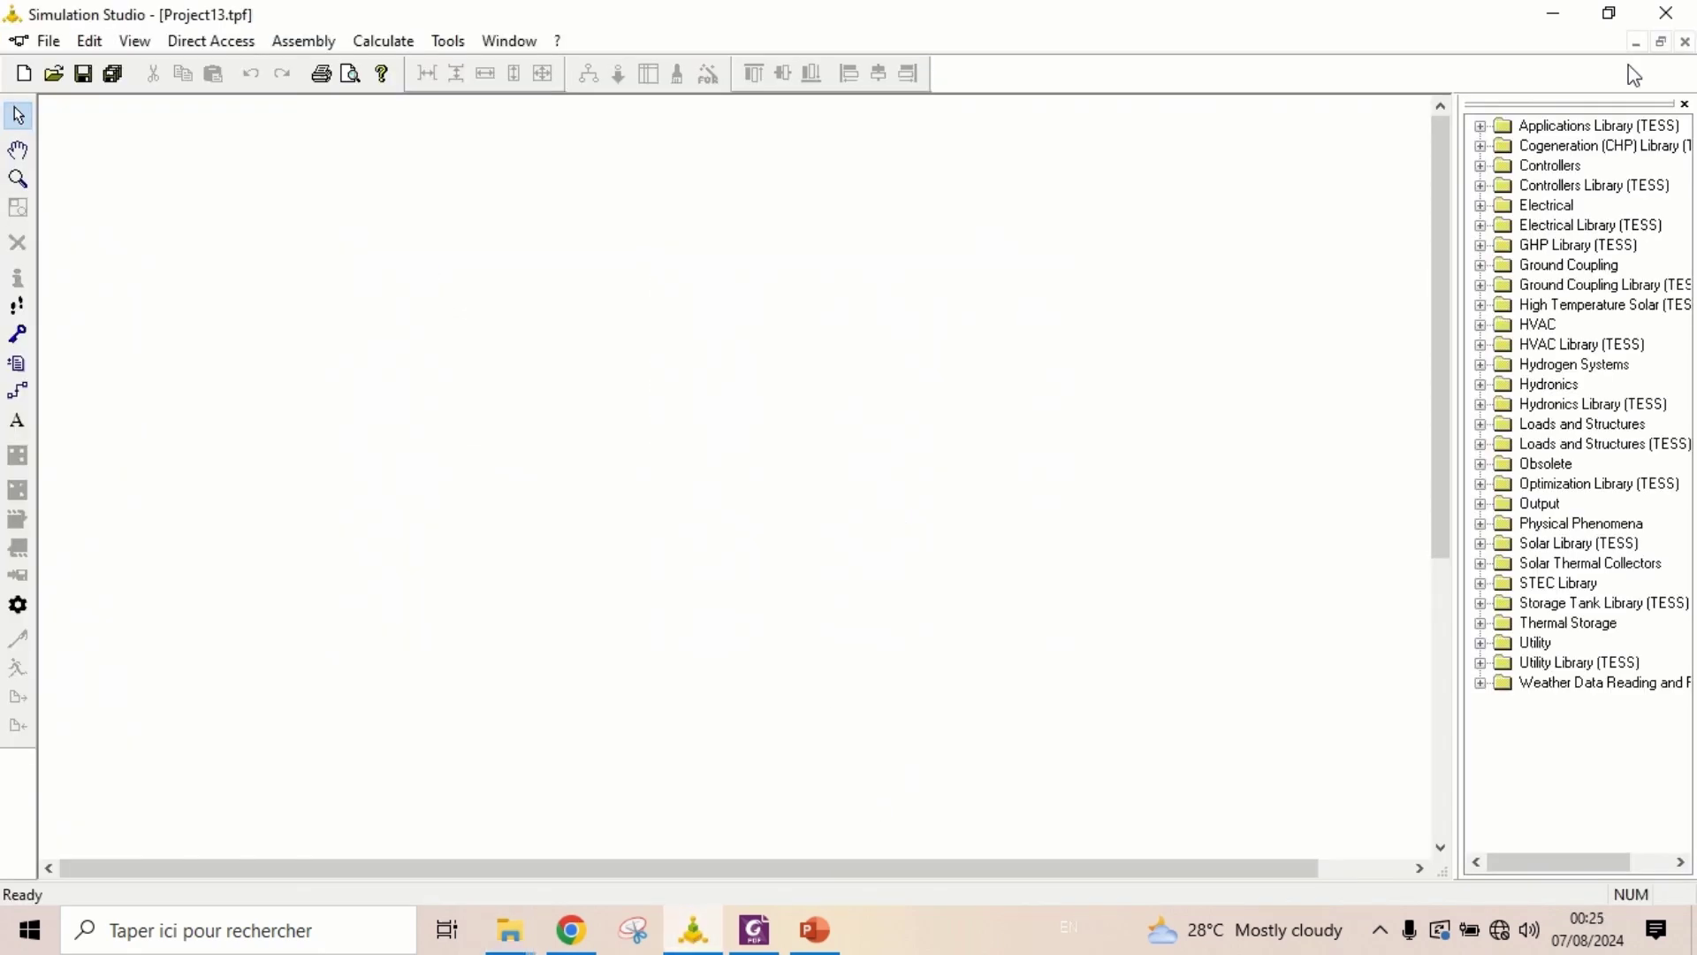
click(1686, 44)
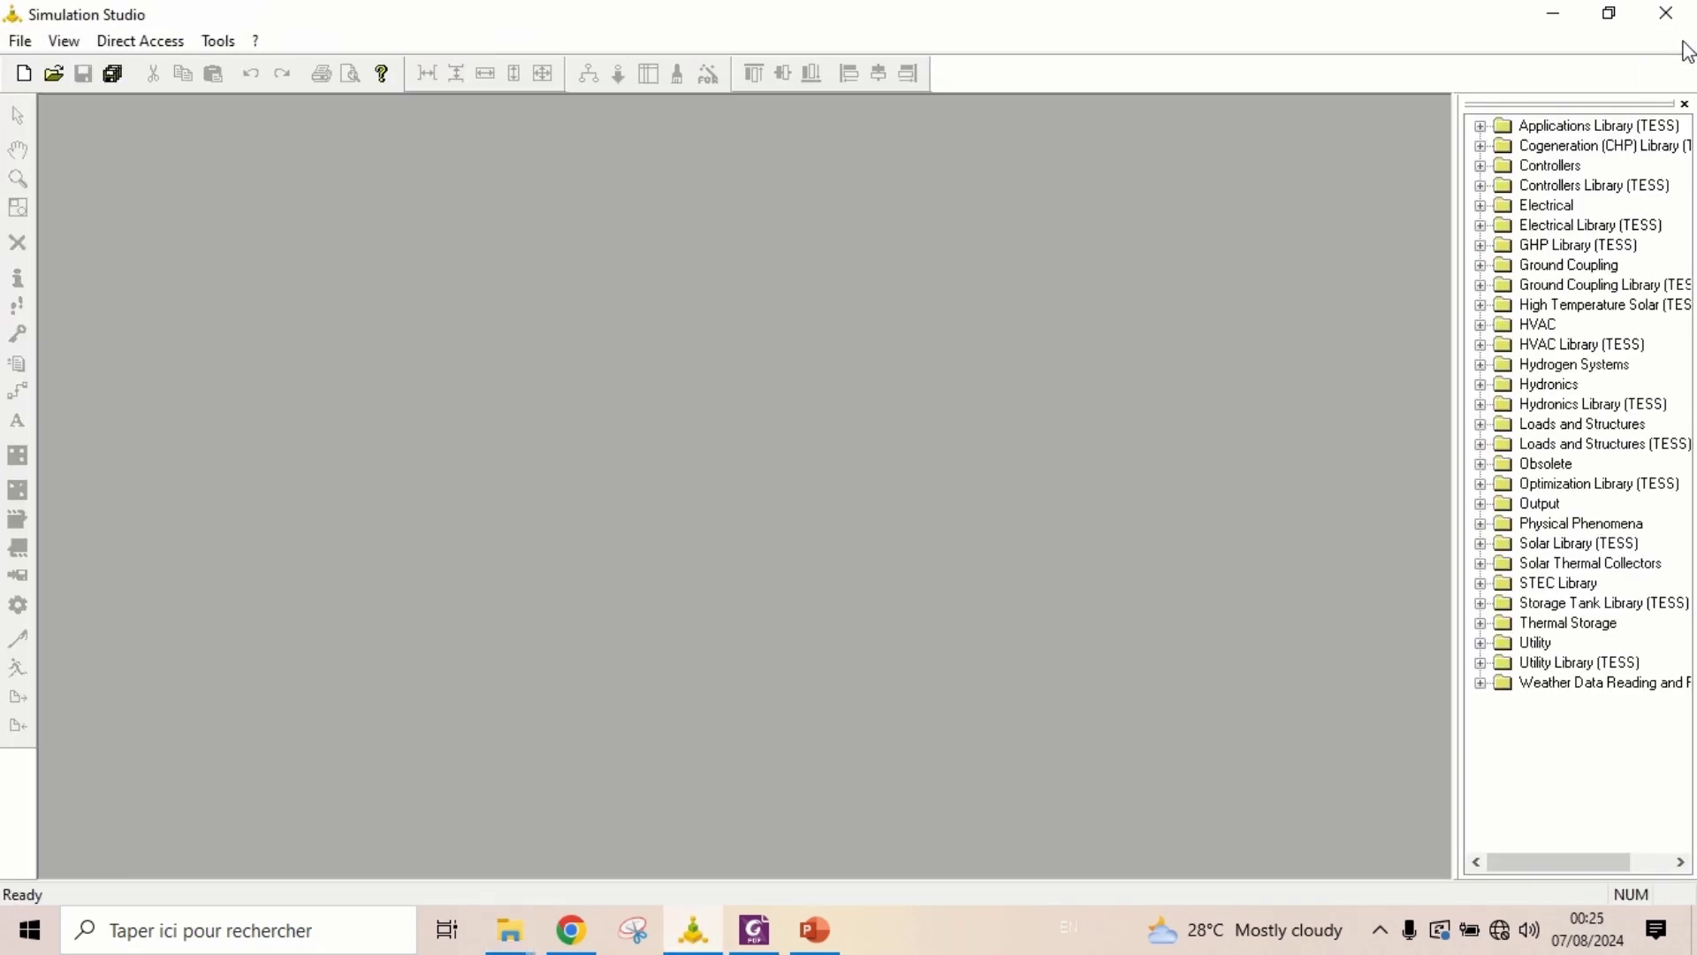
click(53, 75)
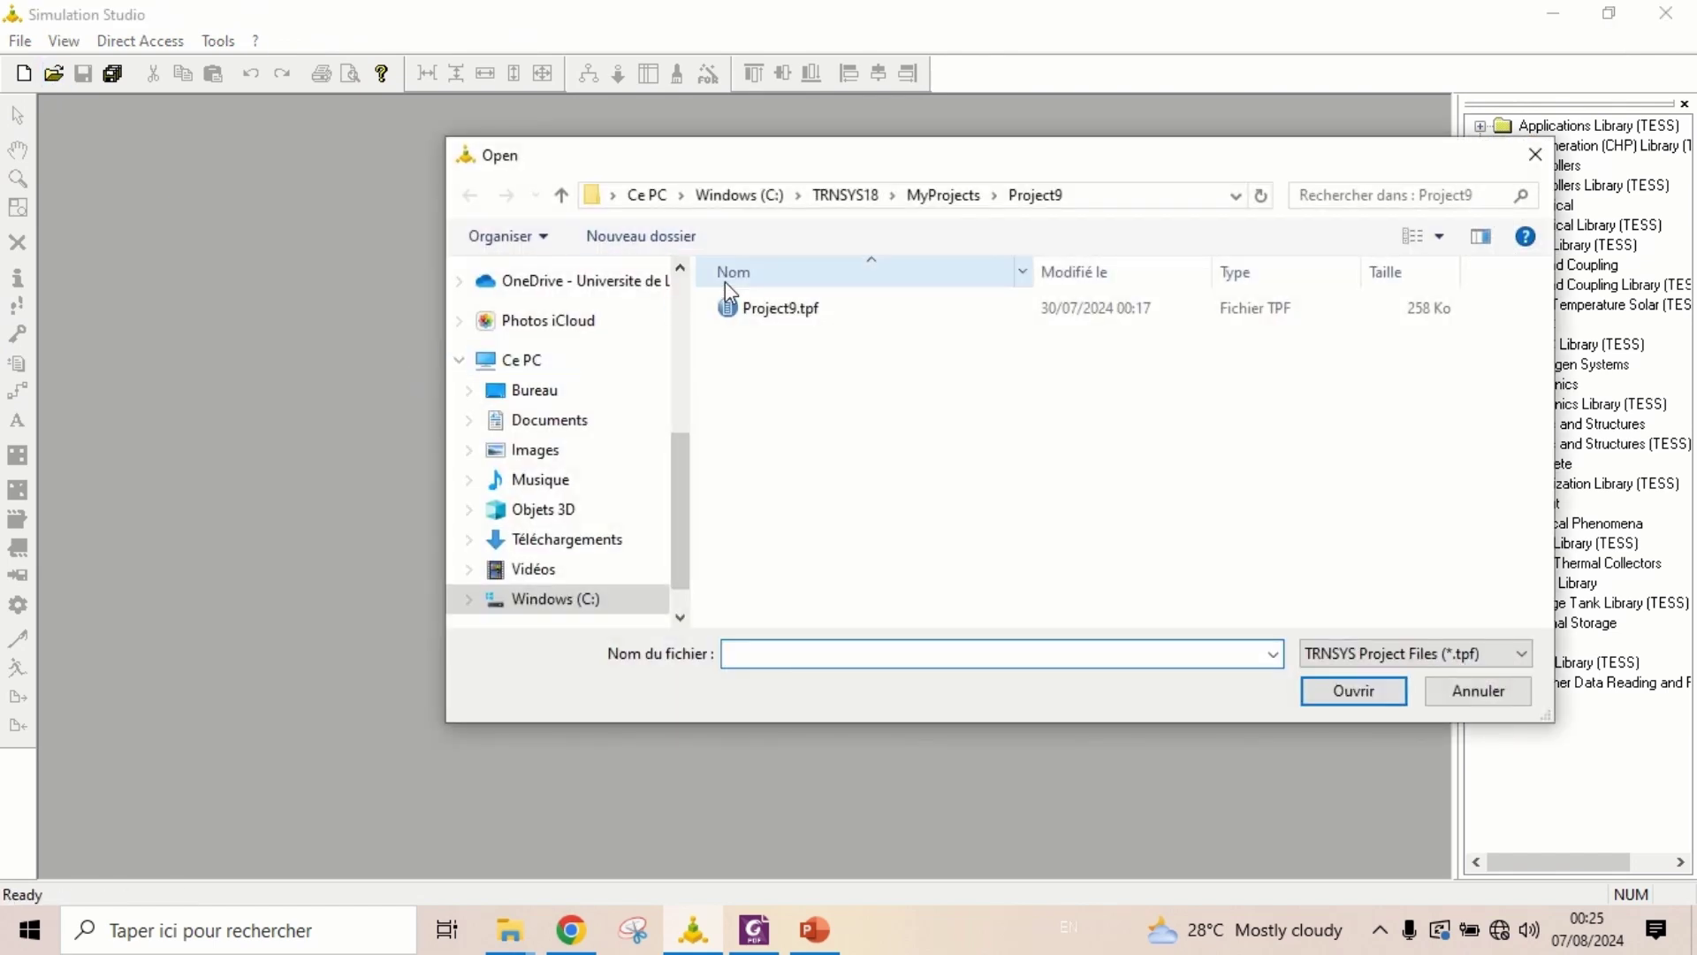
click(562, 195)
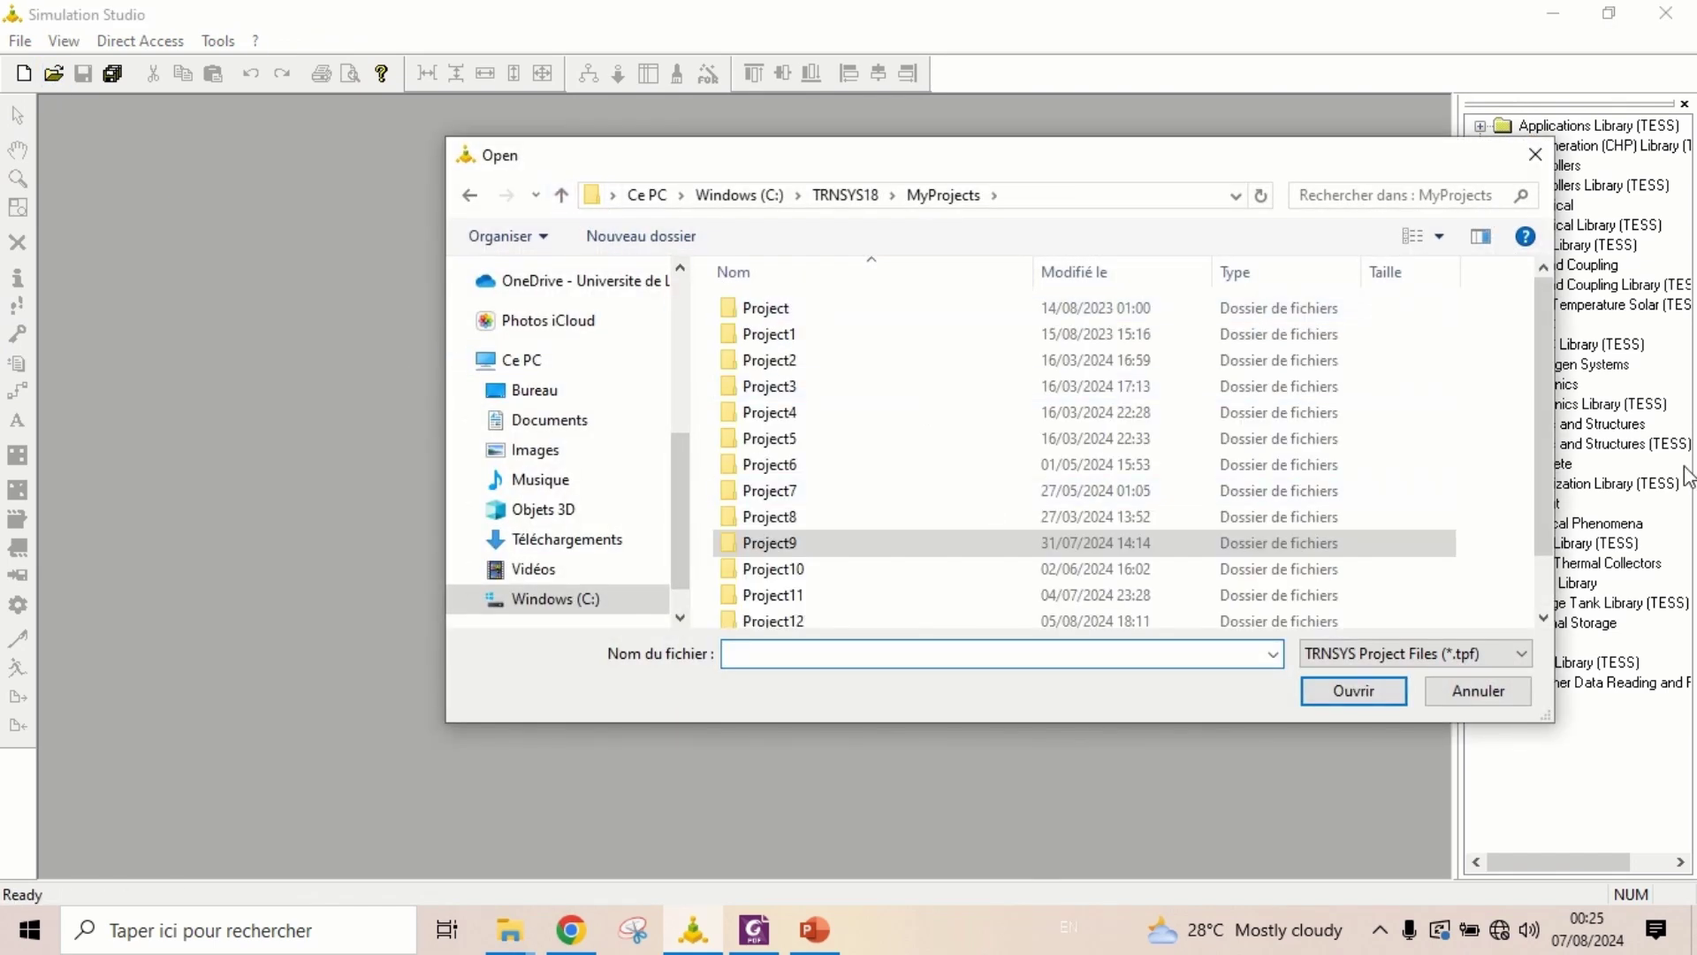
scroll(1544, 442, down, 1)
click(862, 588)
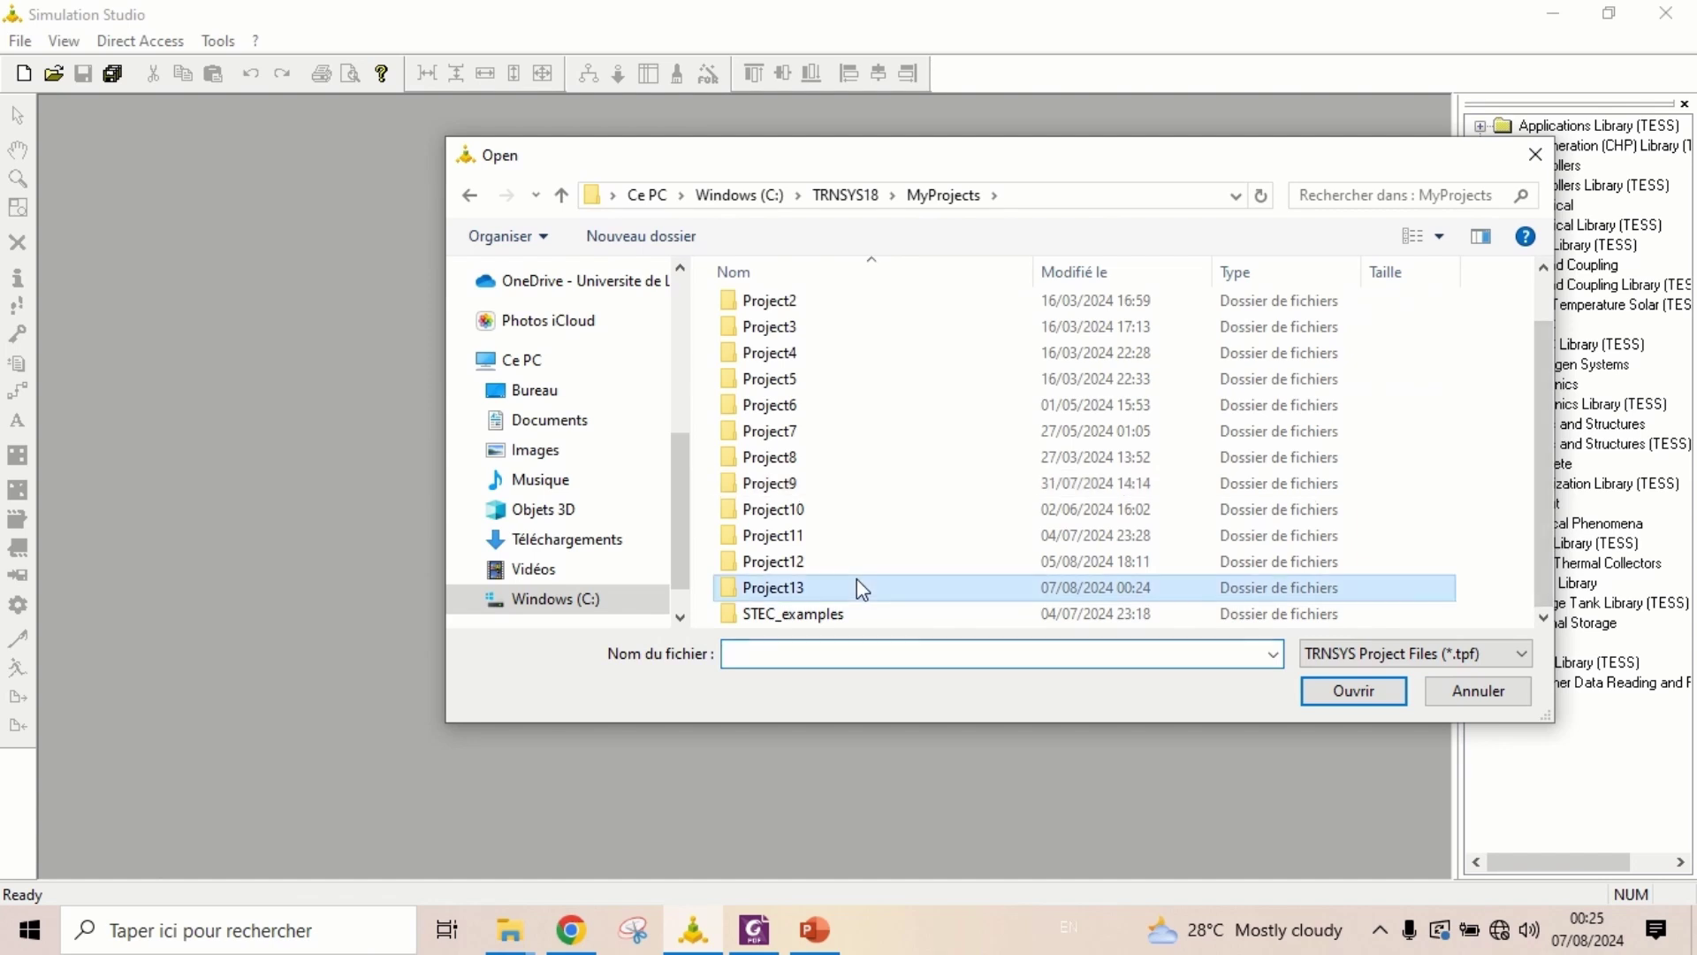
double_click(862, 588)
click(761, 308)
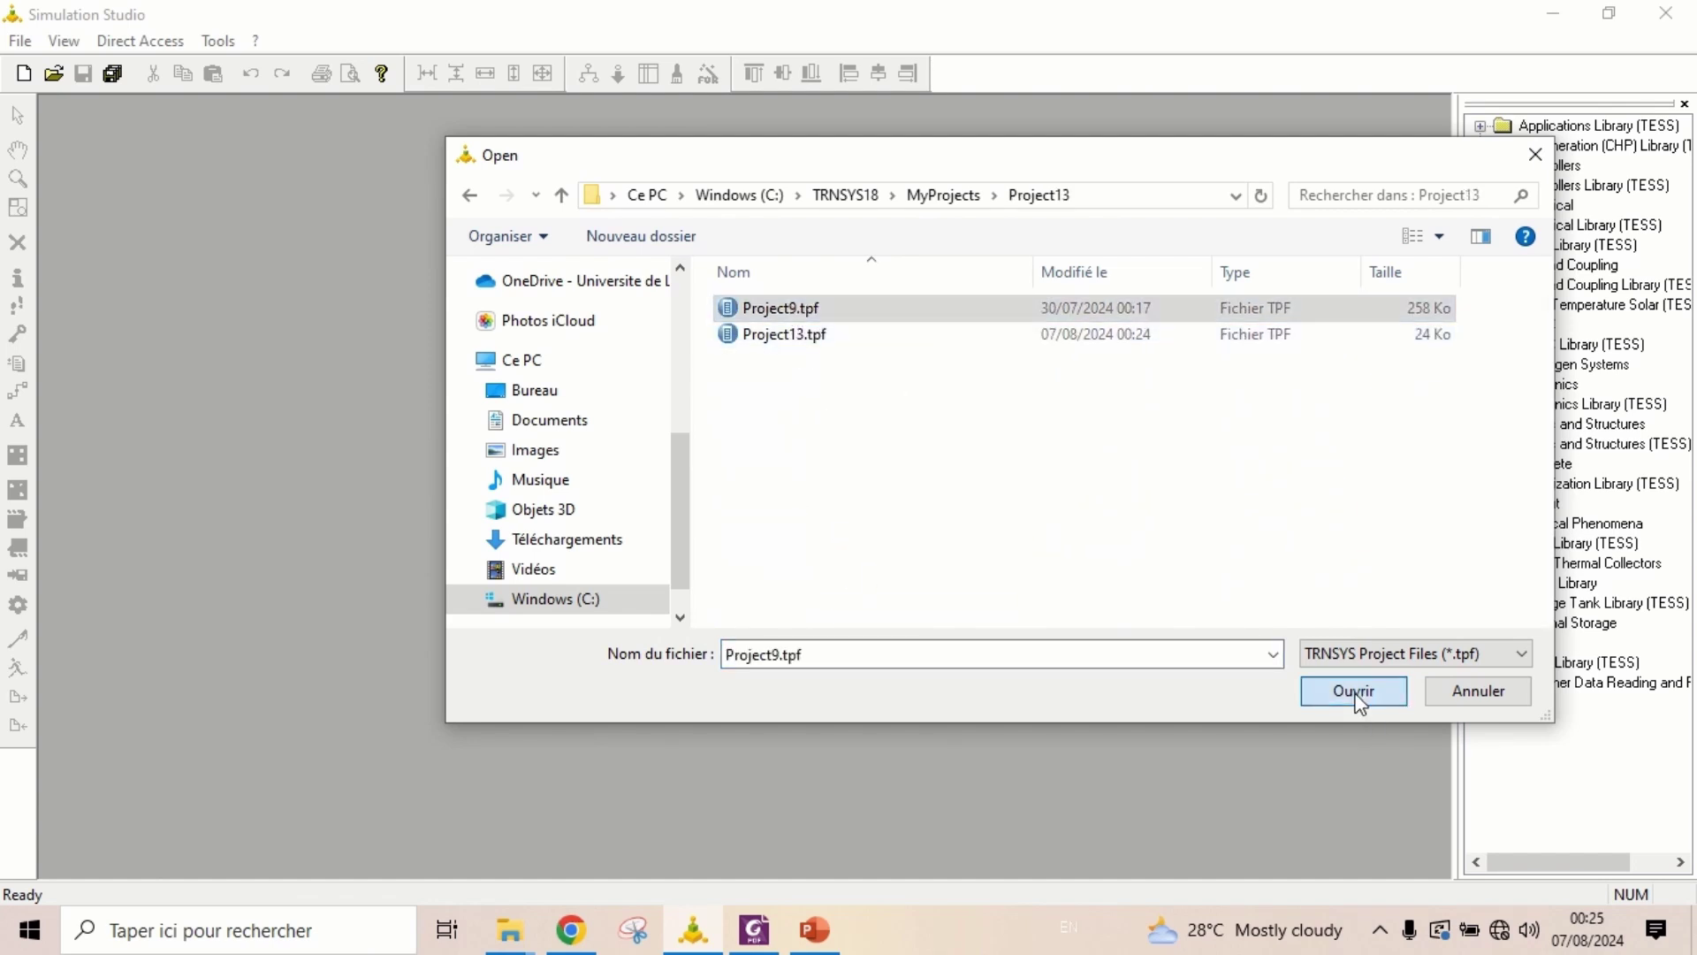
click(1355, 692)
click(1213, 215)
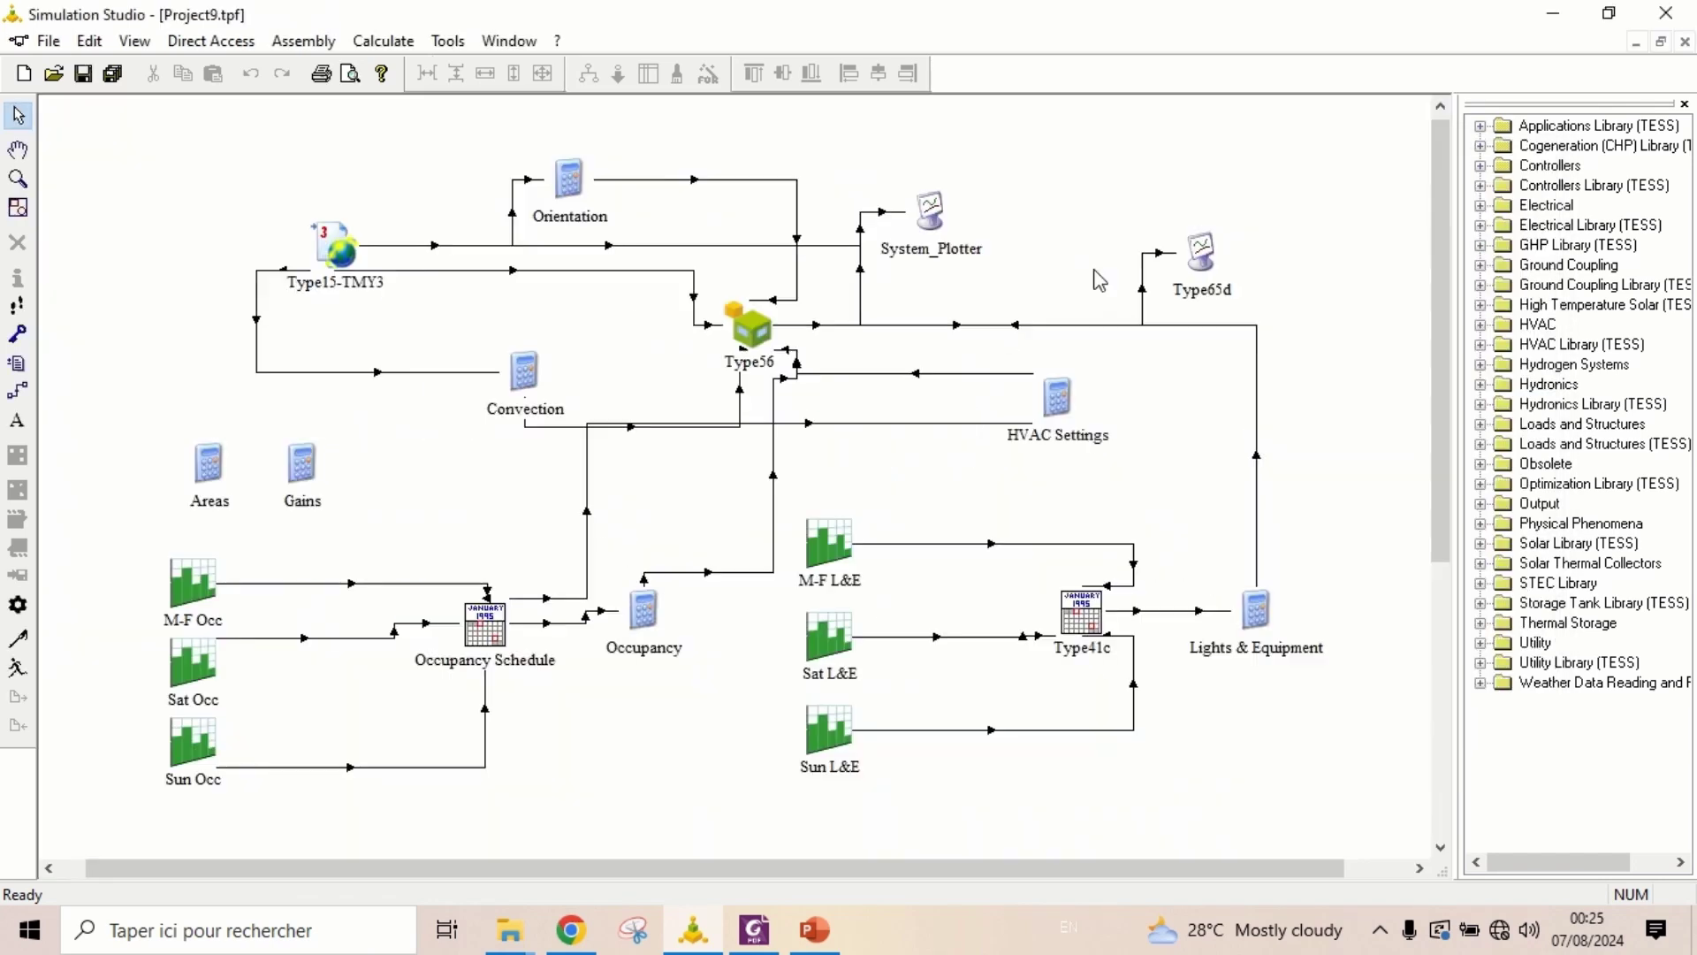
Set the Type56 component's external building description file to Building.b18 in the Project13 folder
double_click(750, 327)
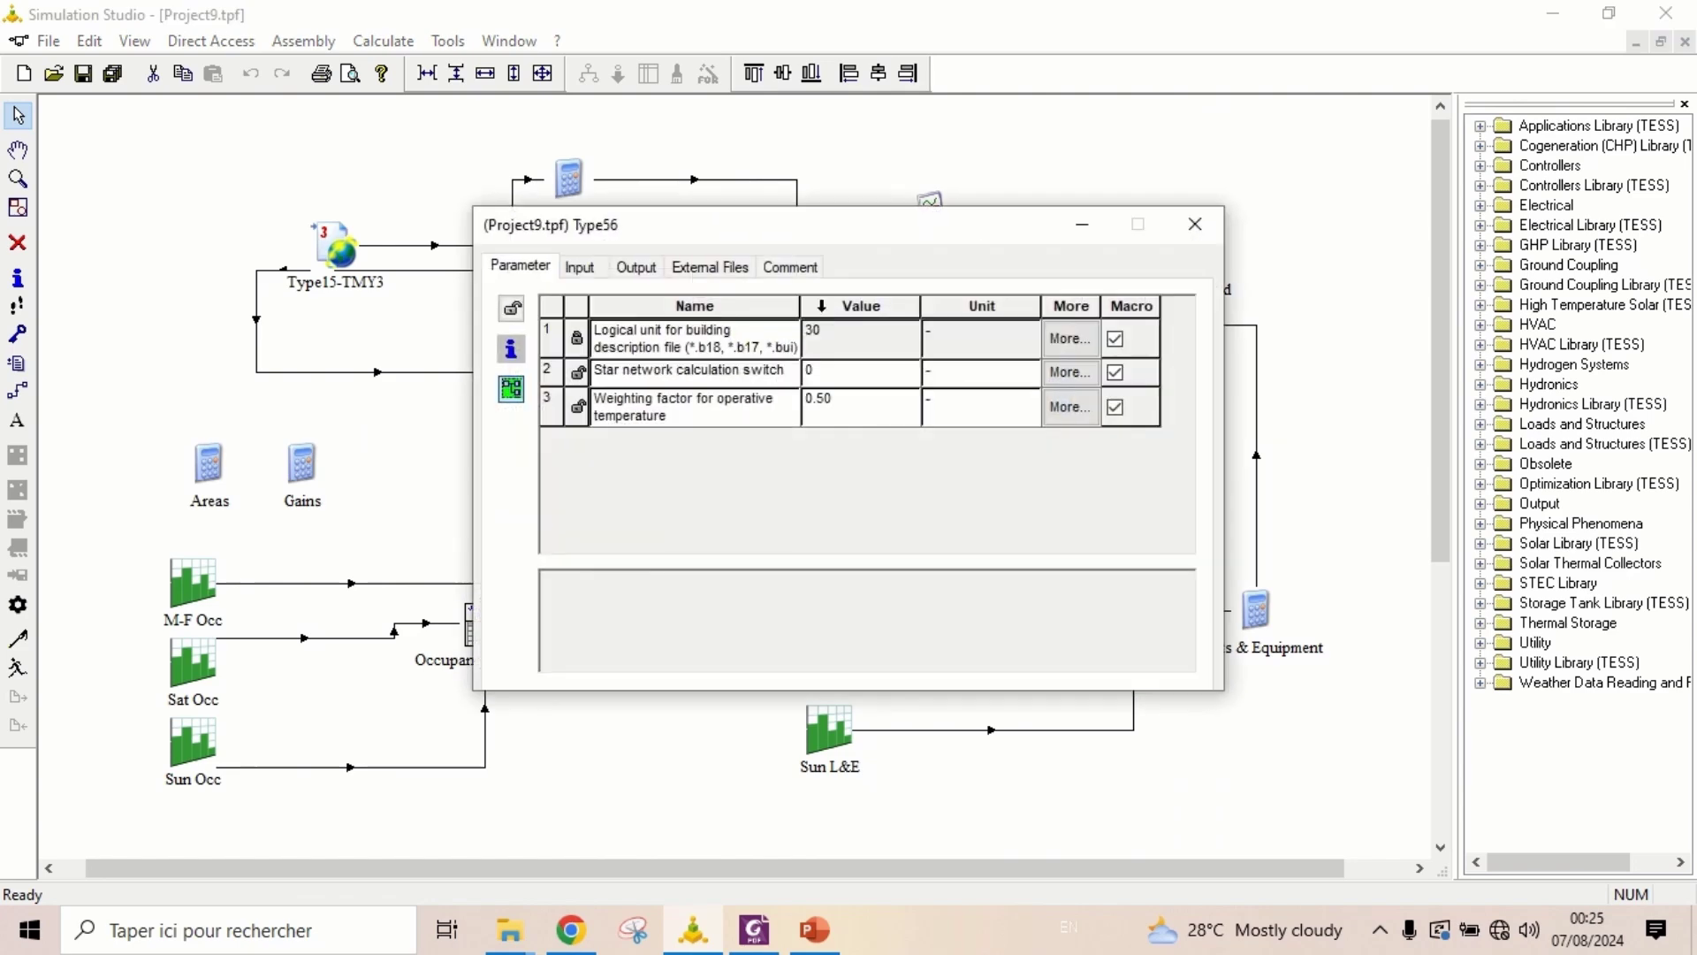
click(734, 268)
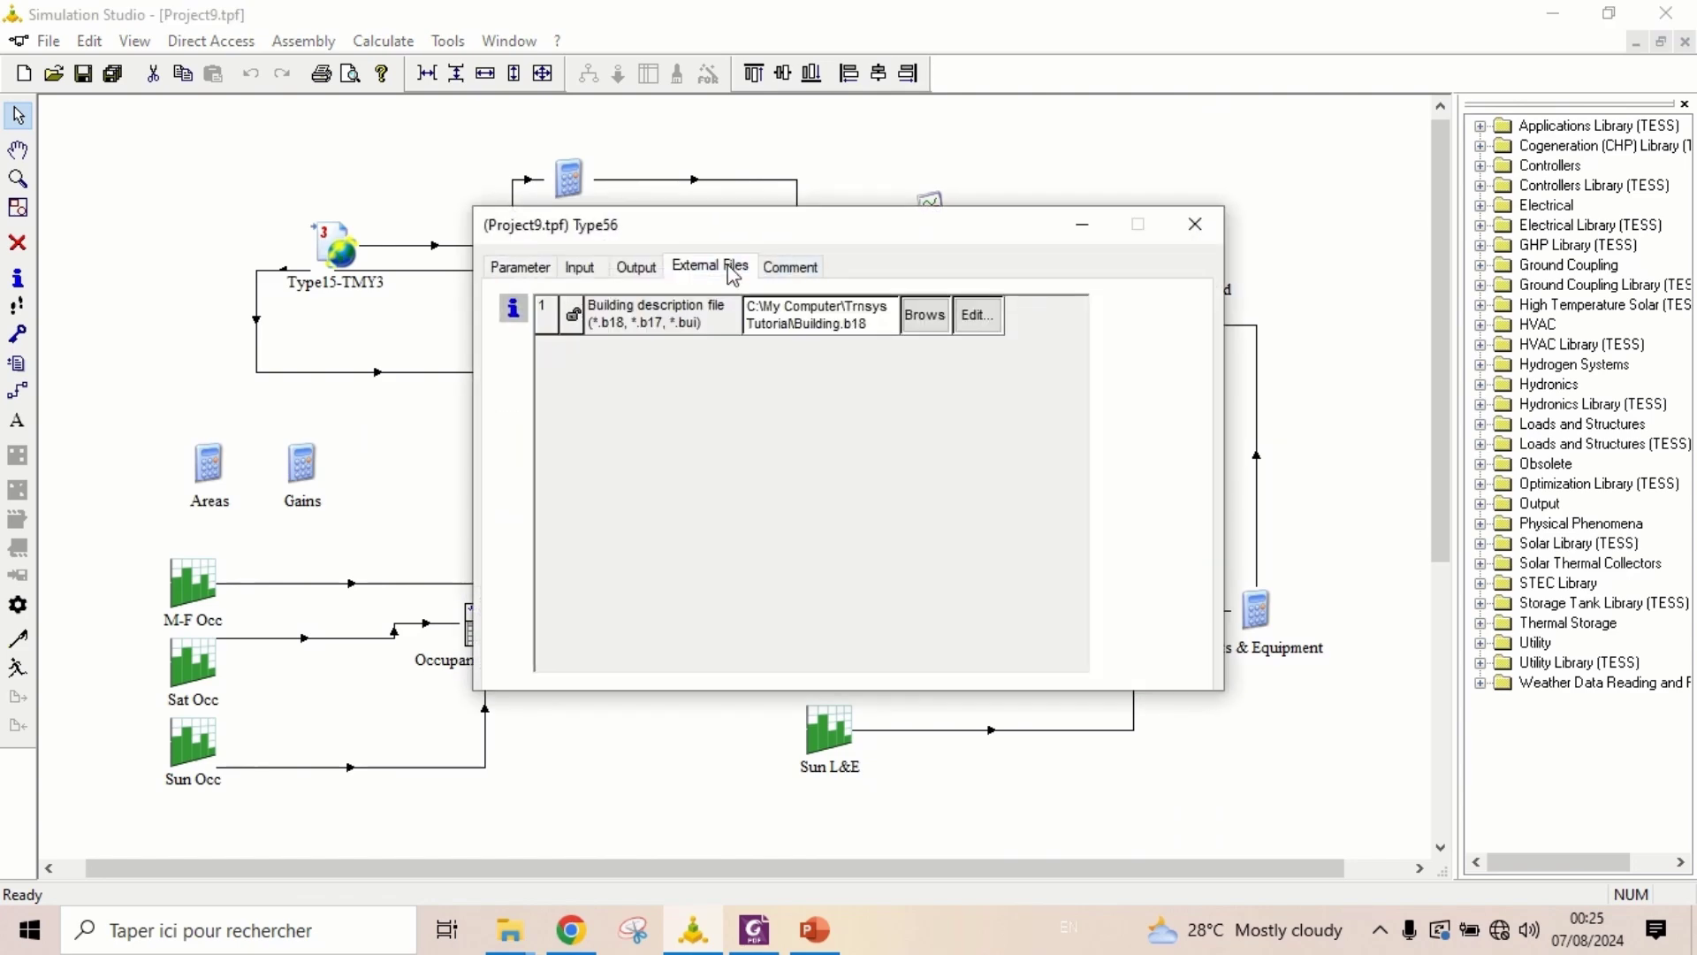
click(943, 325)
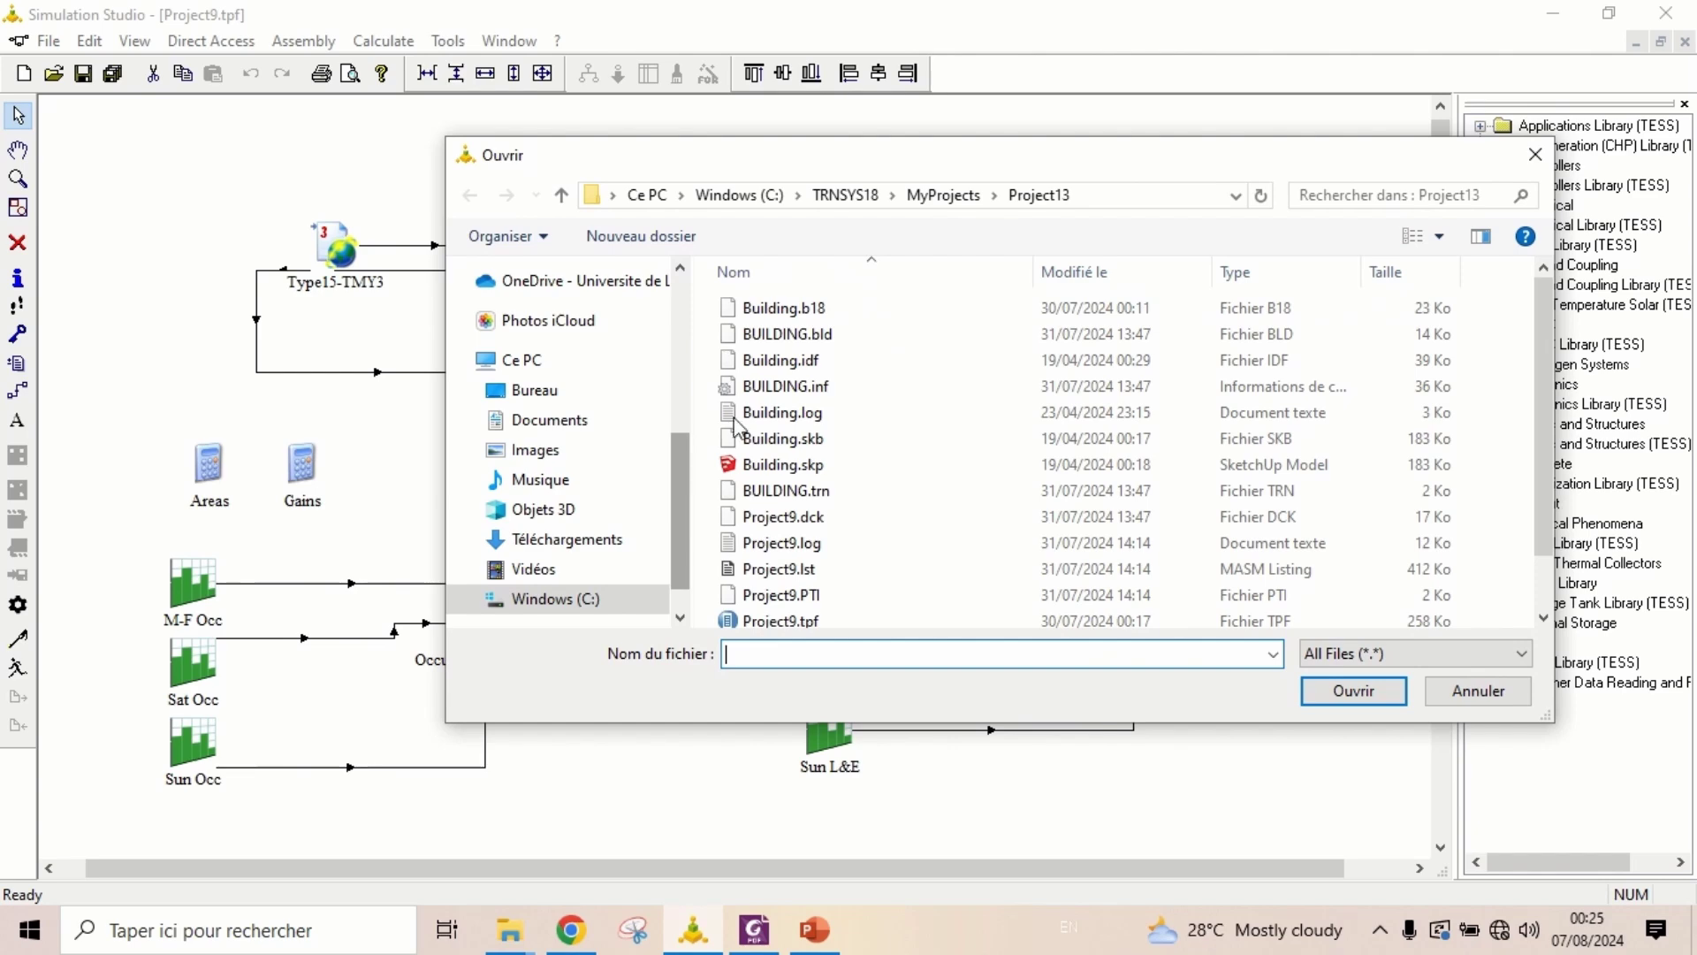
click(784, 307)
click(1342, 703)
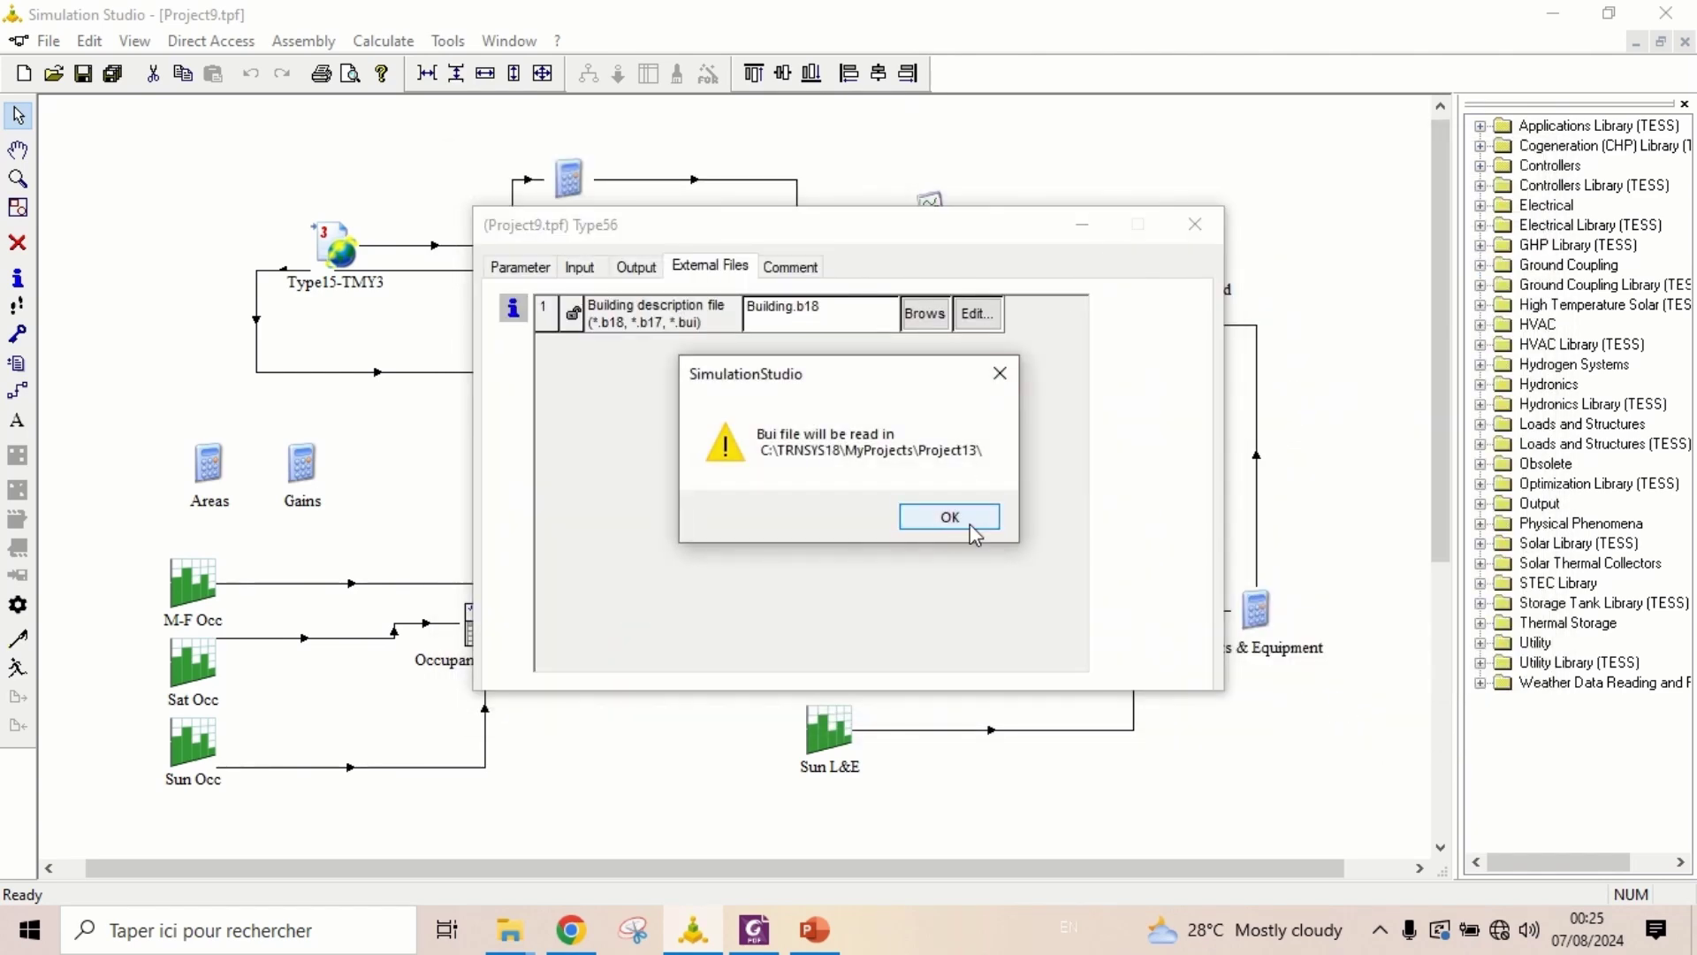
click(969, 523)
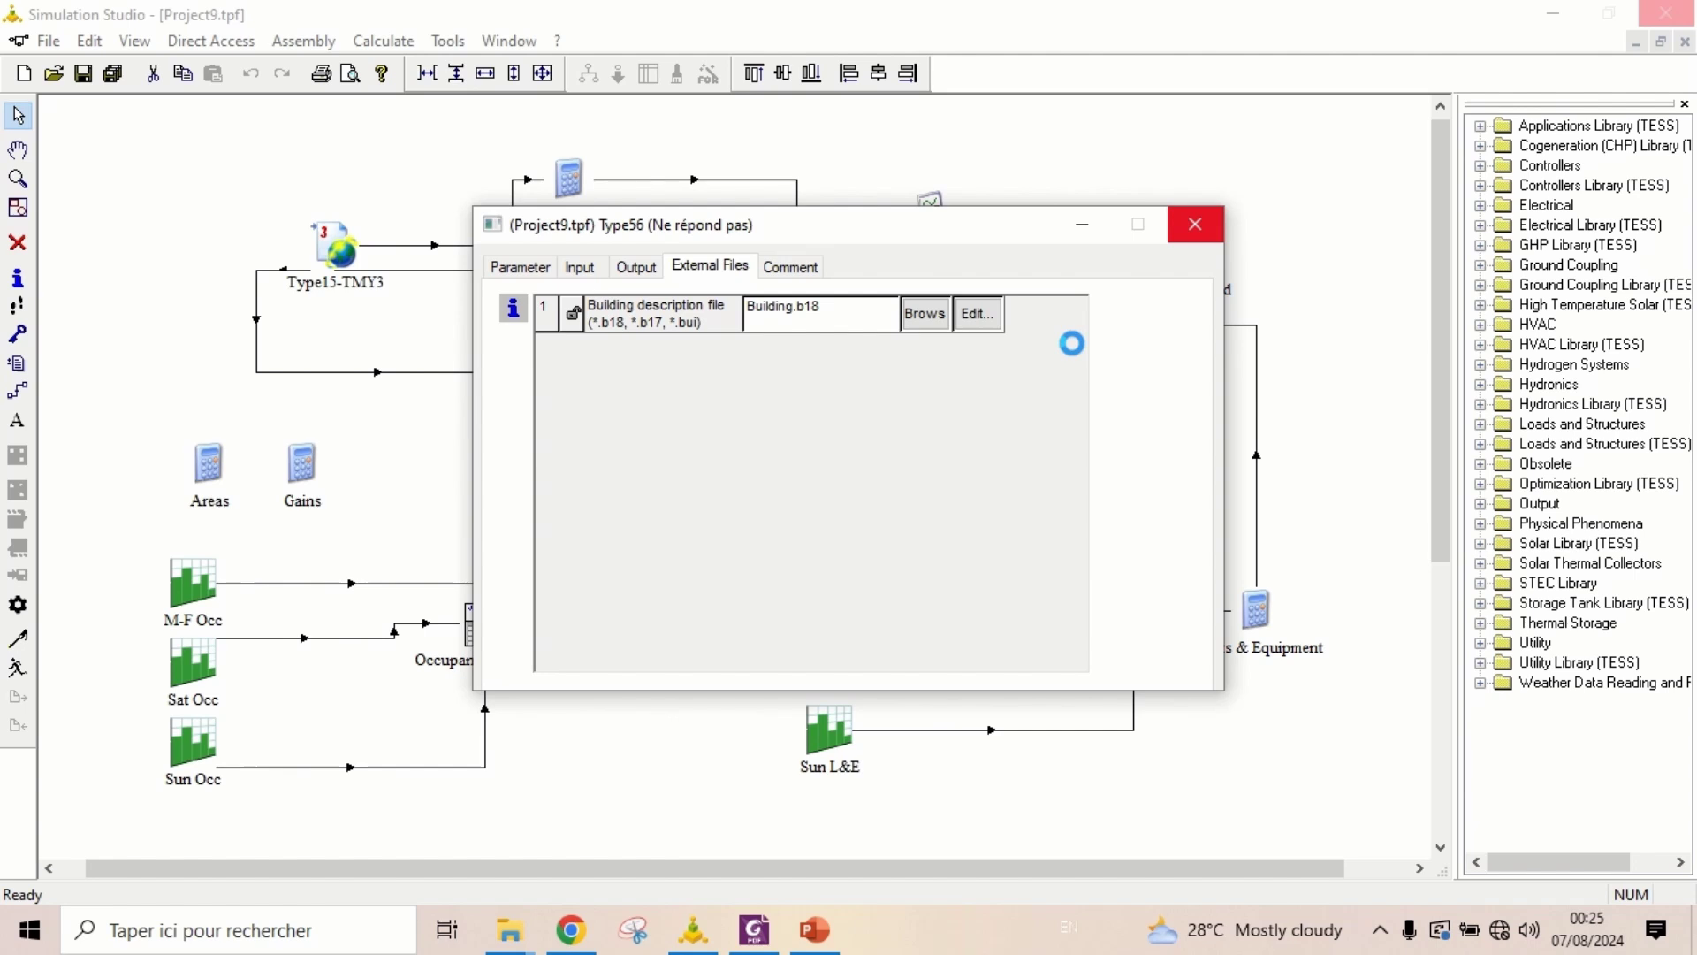
click(1106, 265)
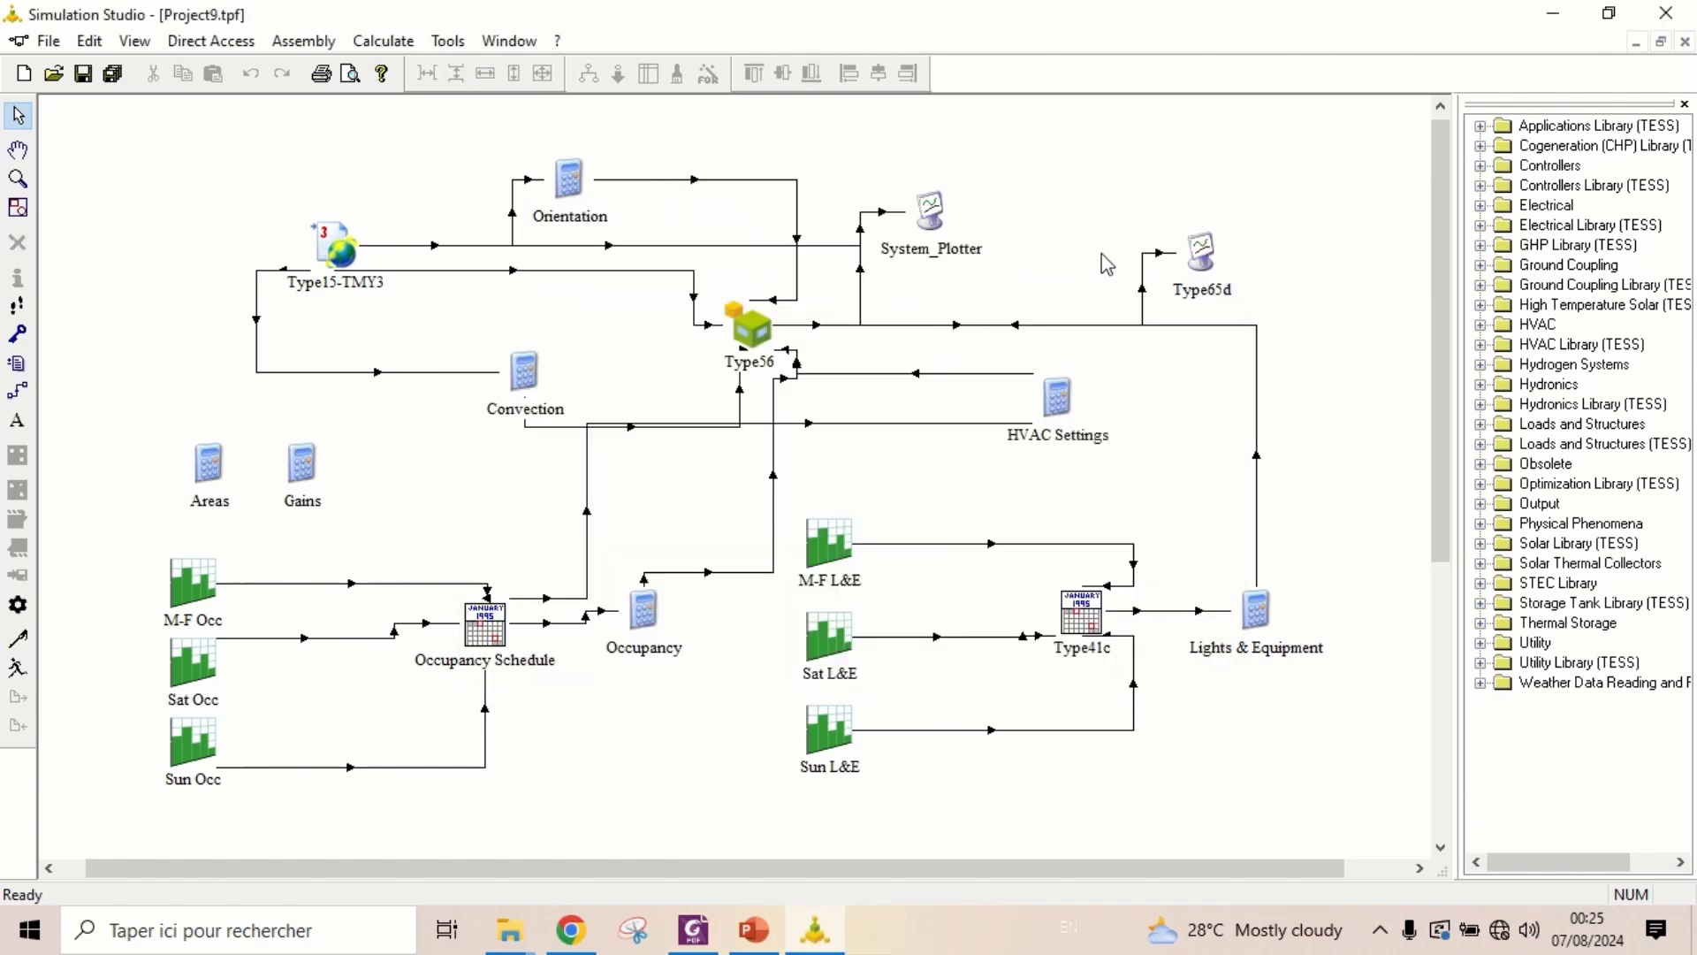
Reopen the Type56 component's properties to check its external building description file, and close them
right_click(753, 329)
click(859, 334)
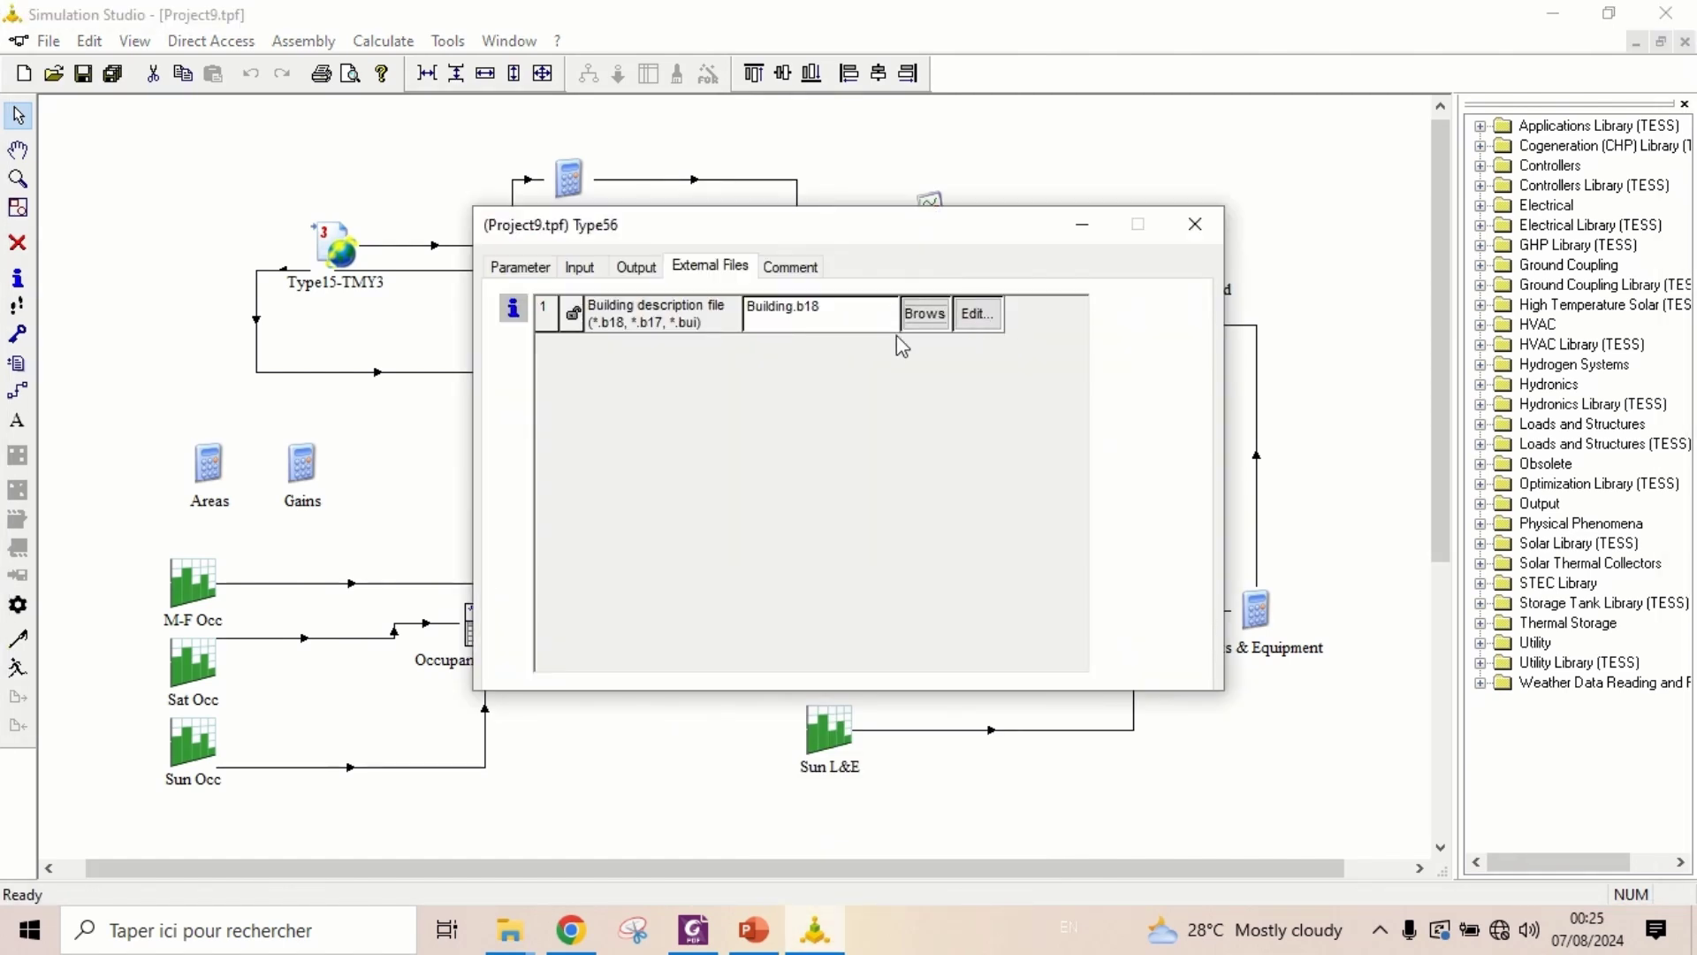
click(1196, 226)
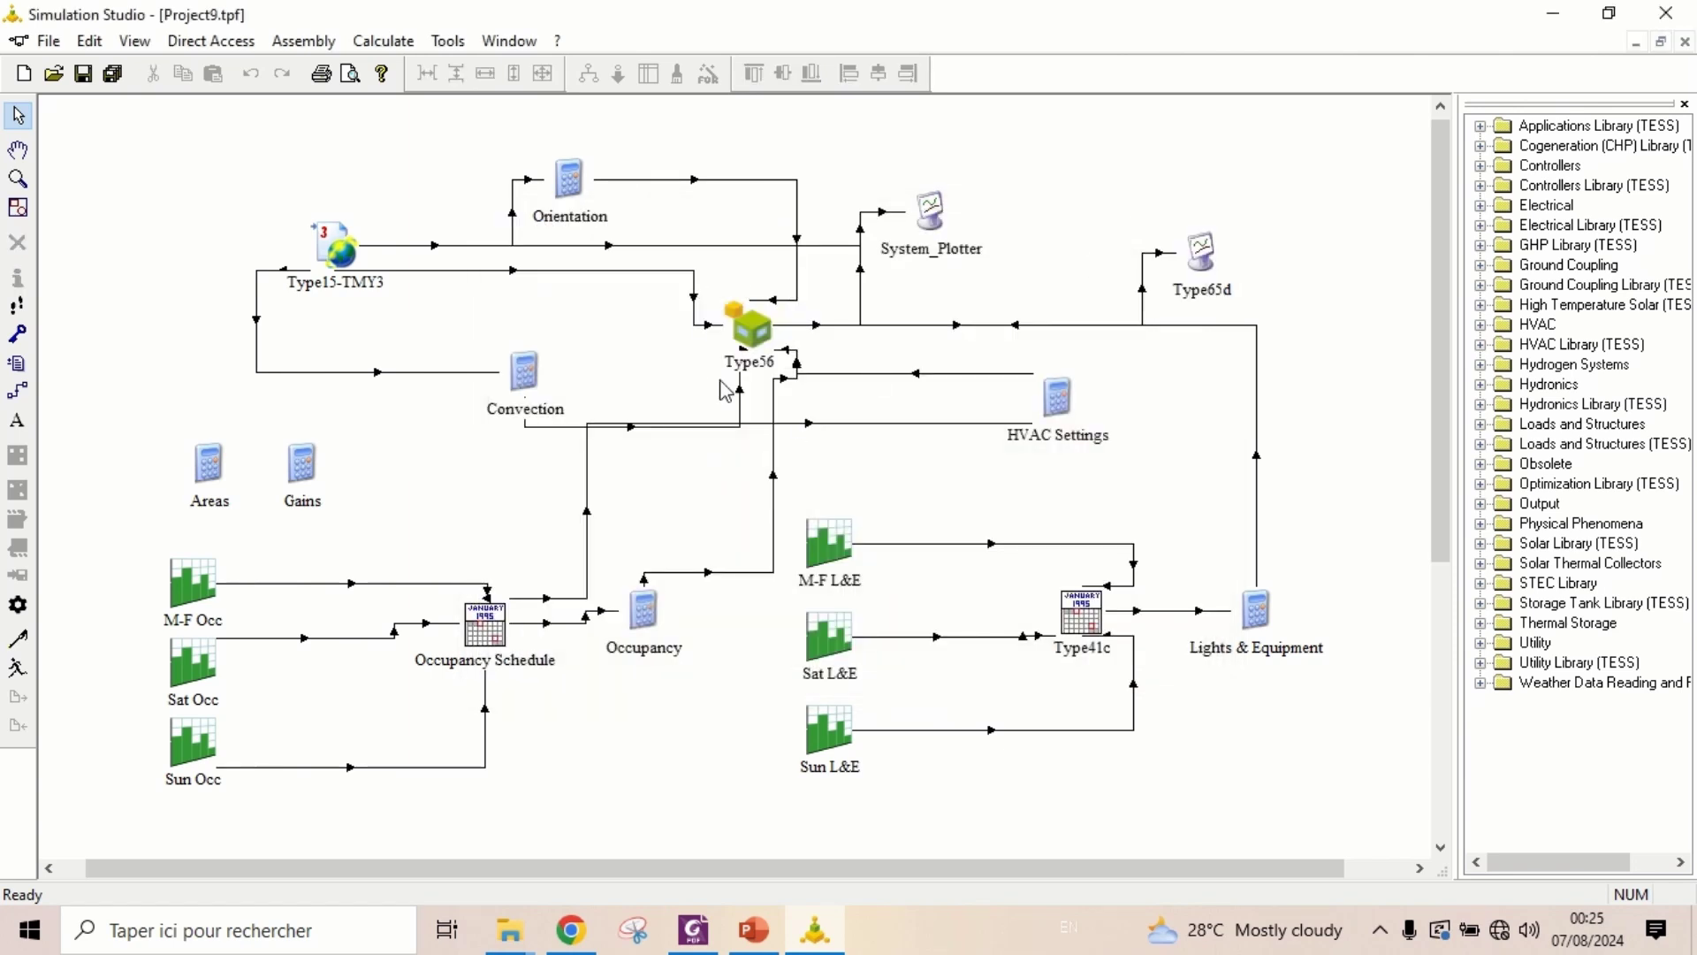
Update the Type56 component's building variable list and run the Project9 simulation
right_click(747, 332)
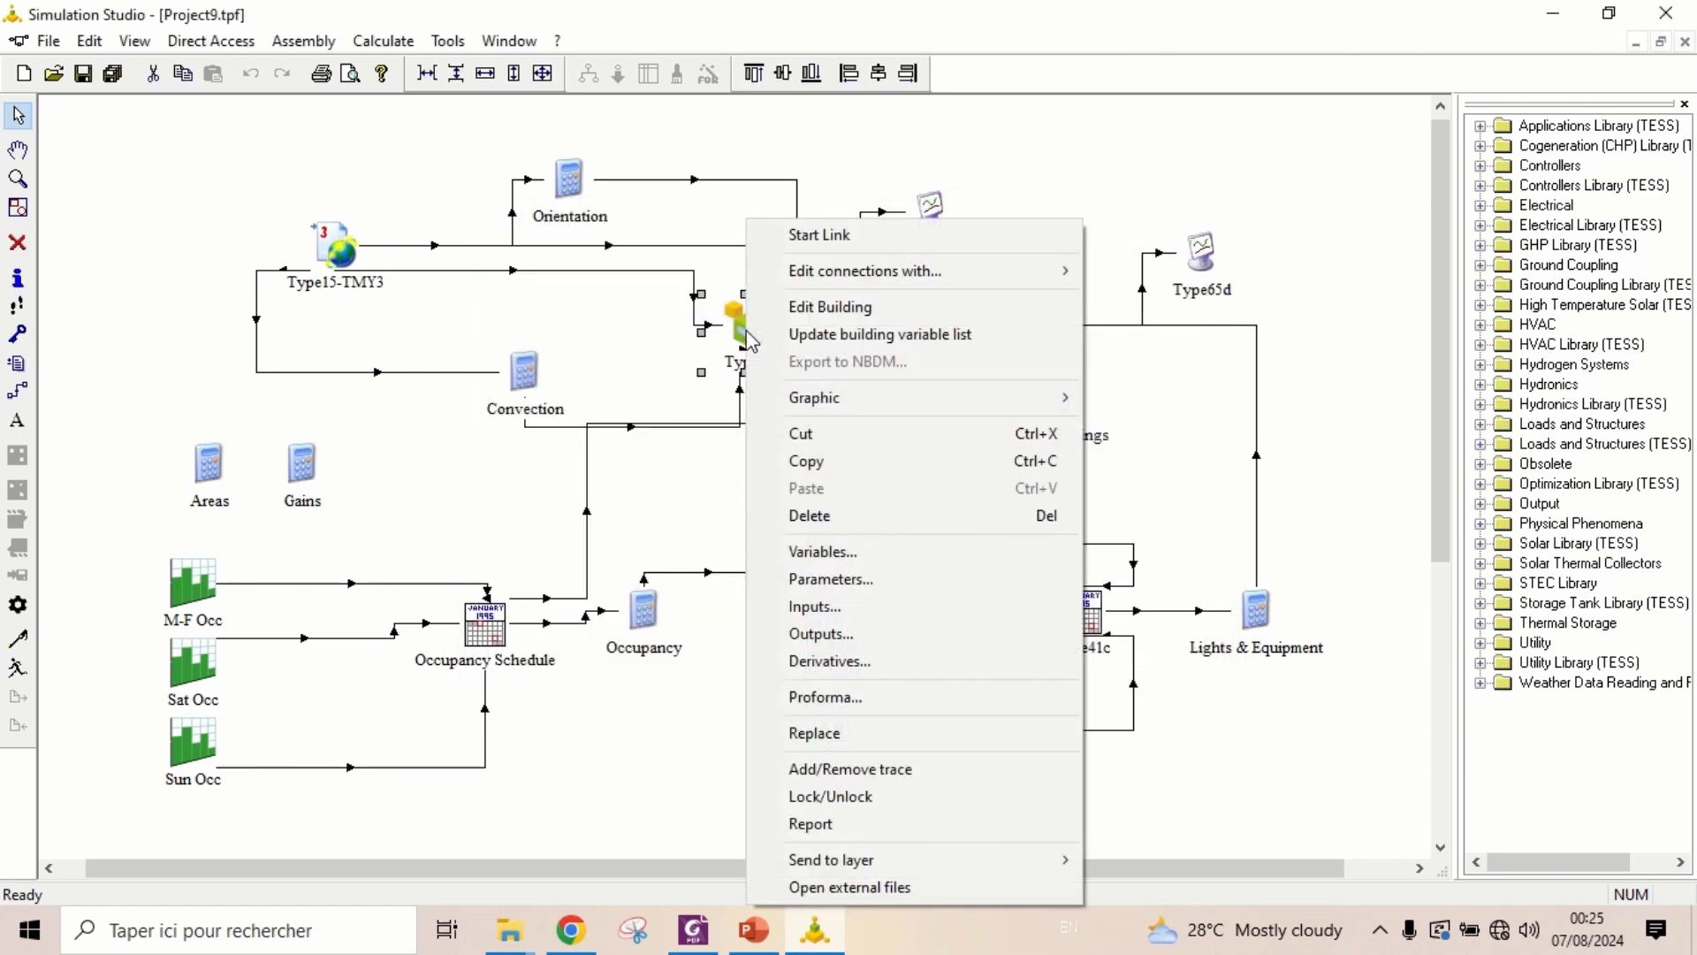
click(818, 333)
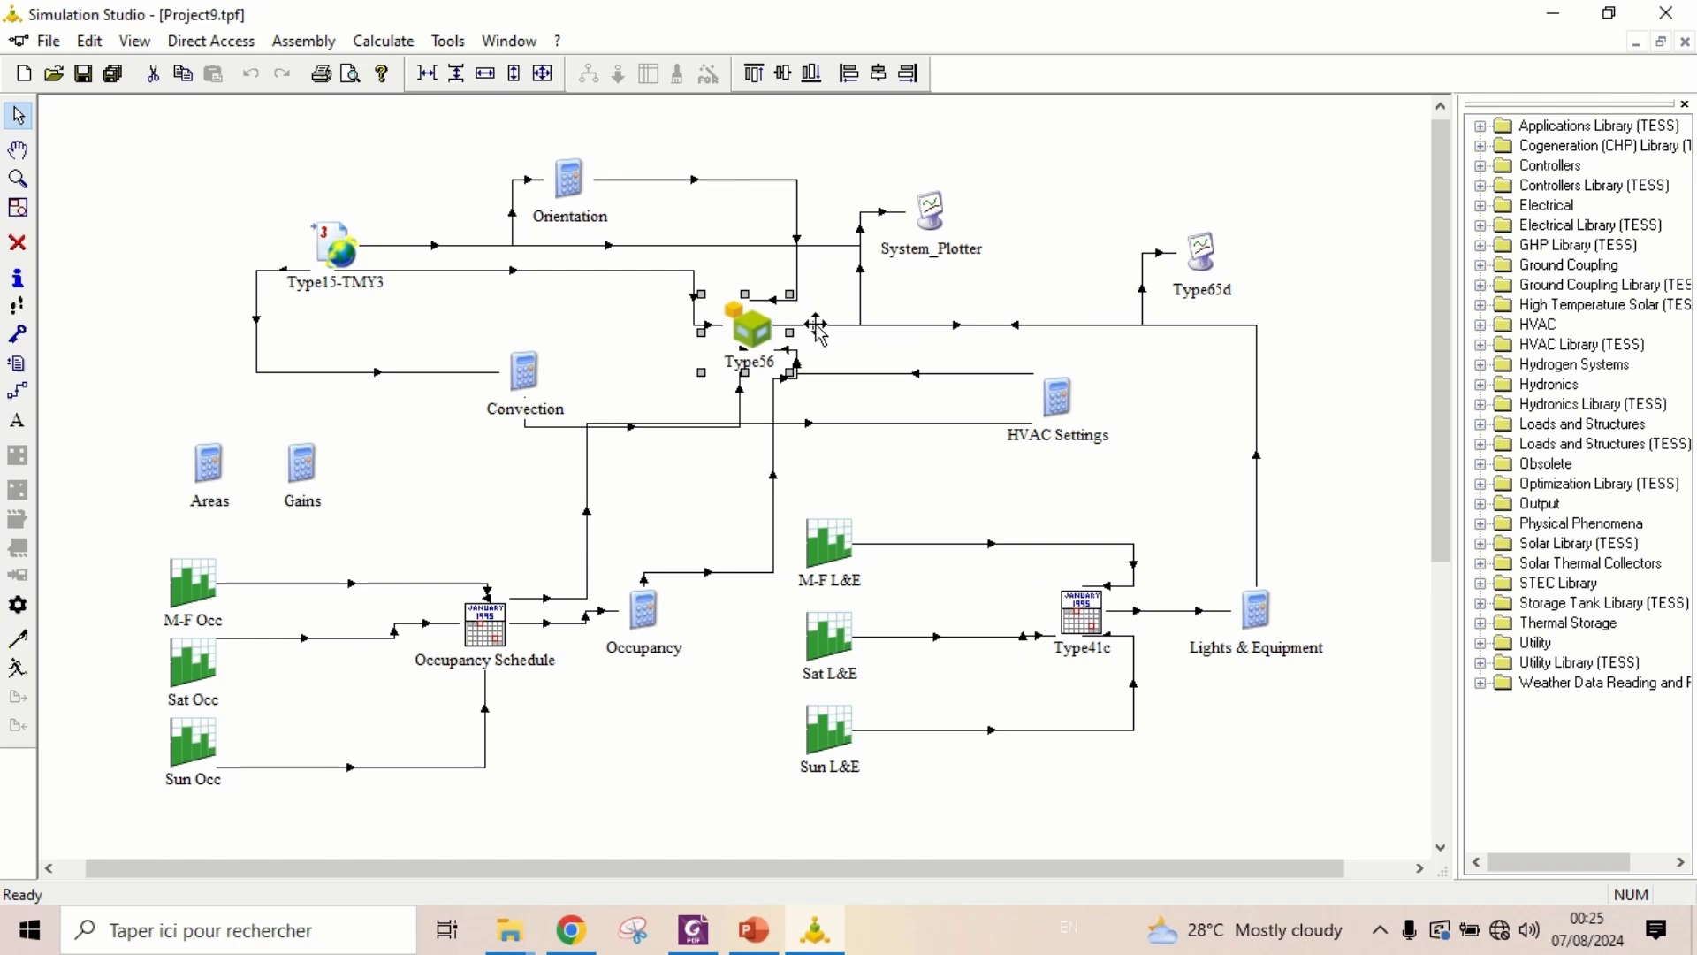
click(462, 466)
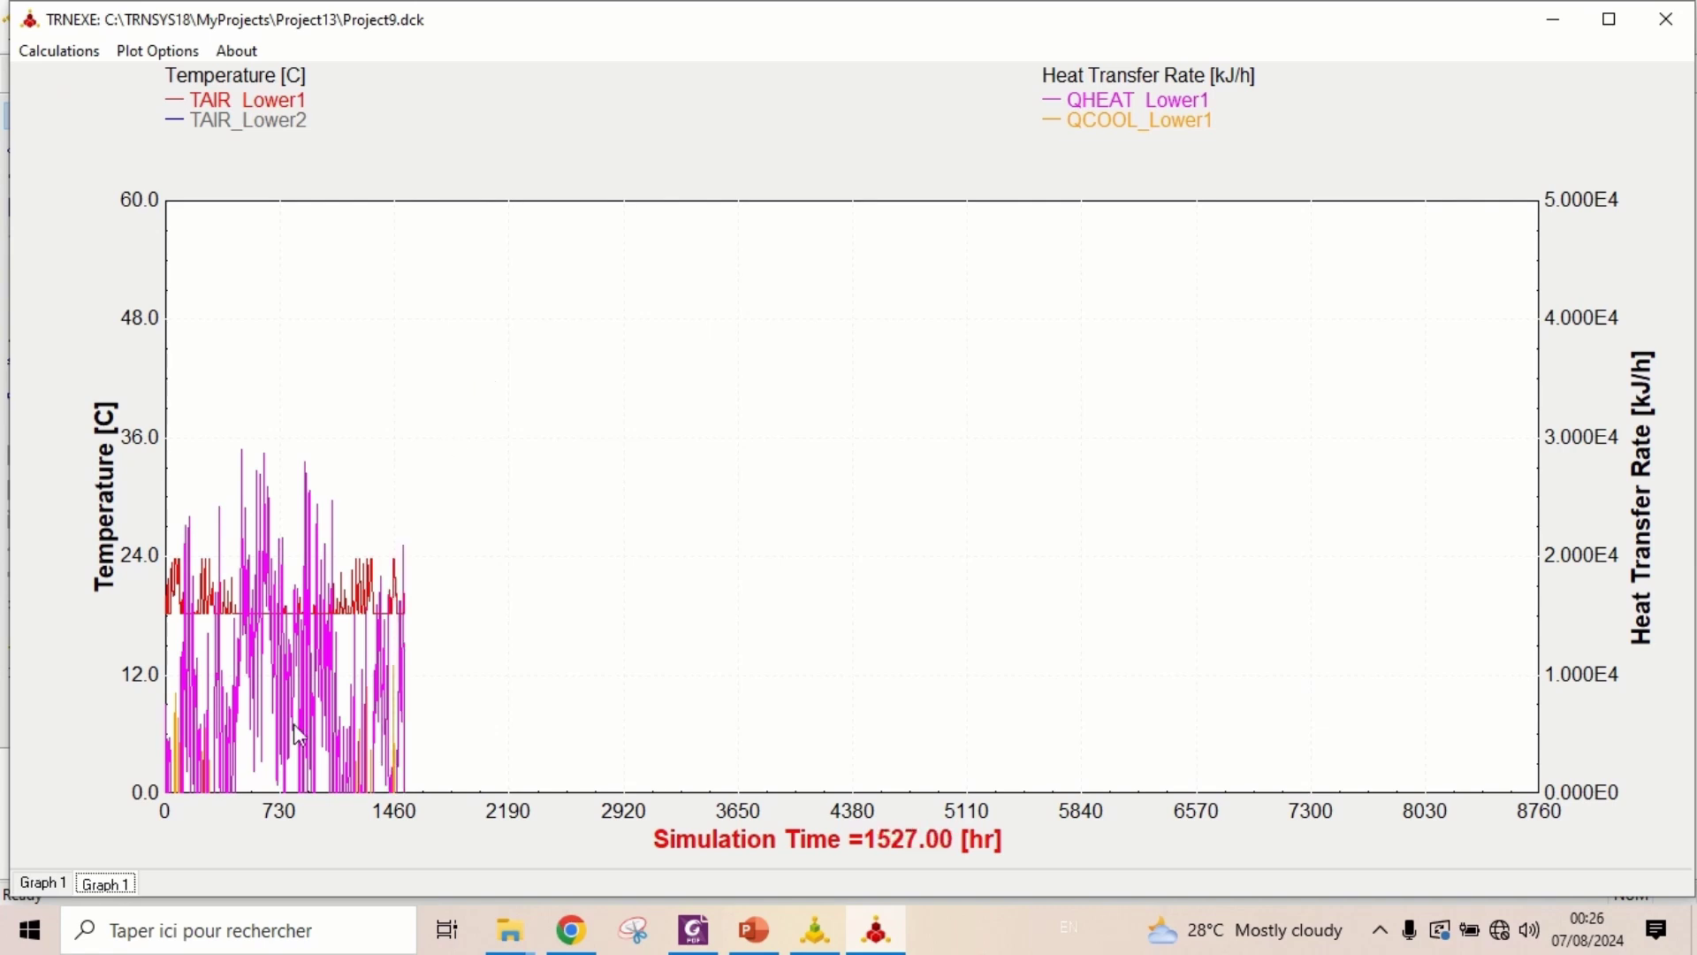
View the zone temperature plot and the heat transfer rate plot during the run, keeping the online plotter open at completion
click(46, 882)
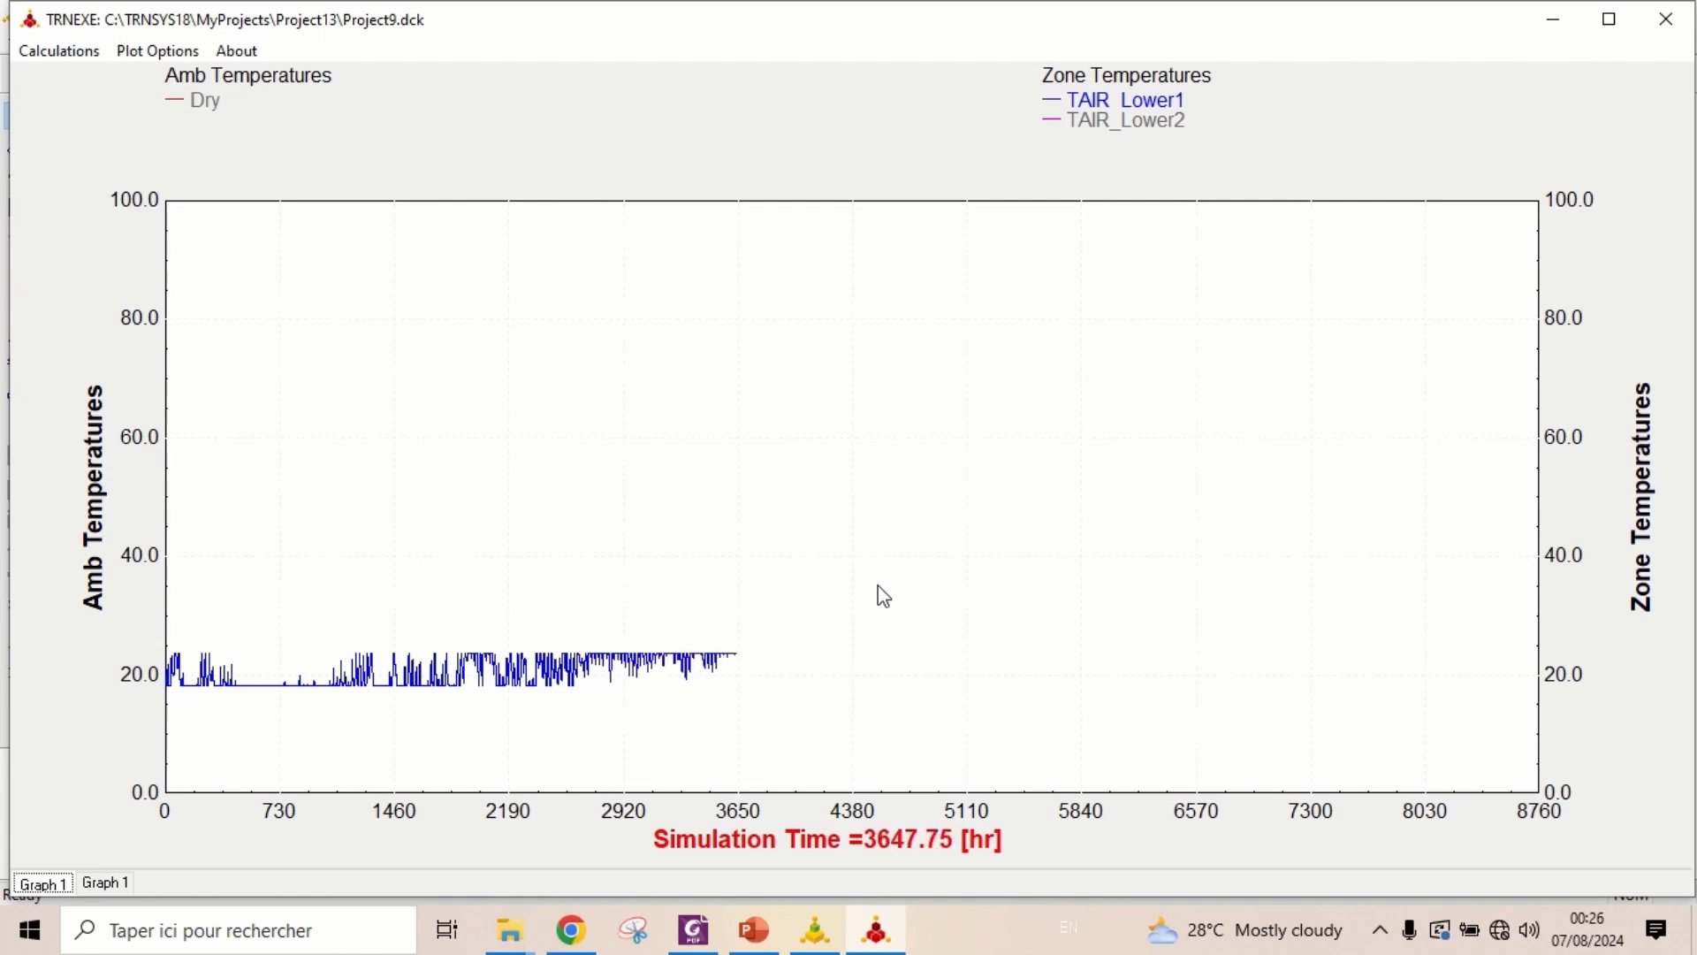
click(109, 883)
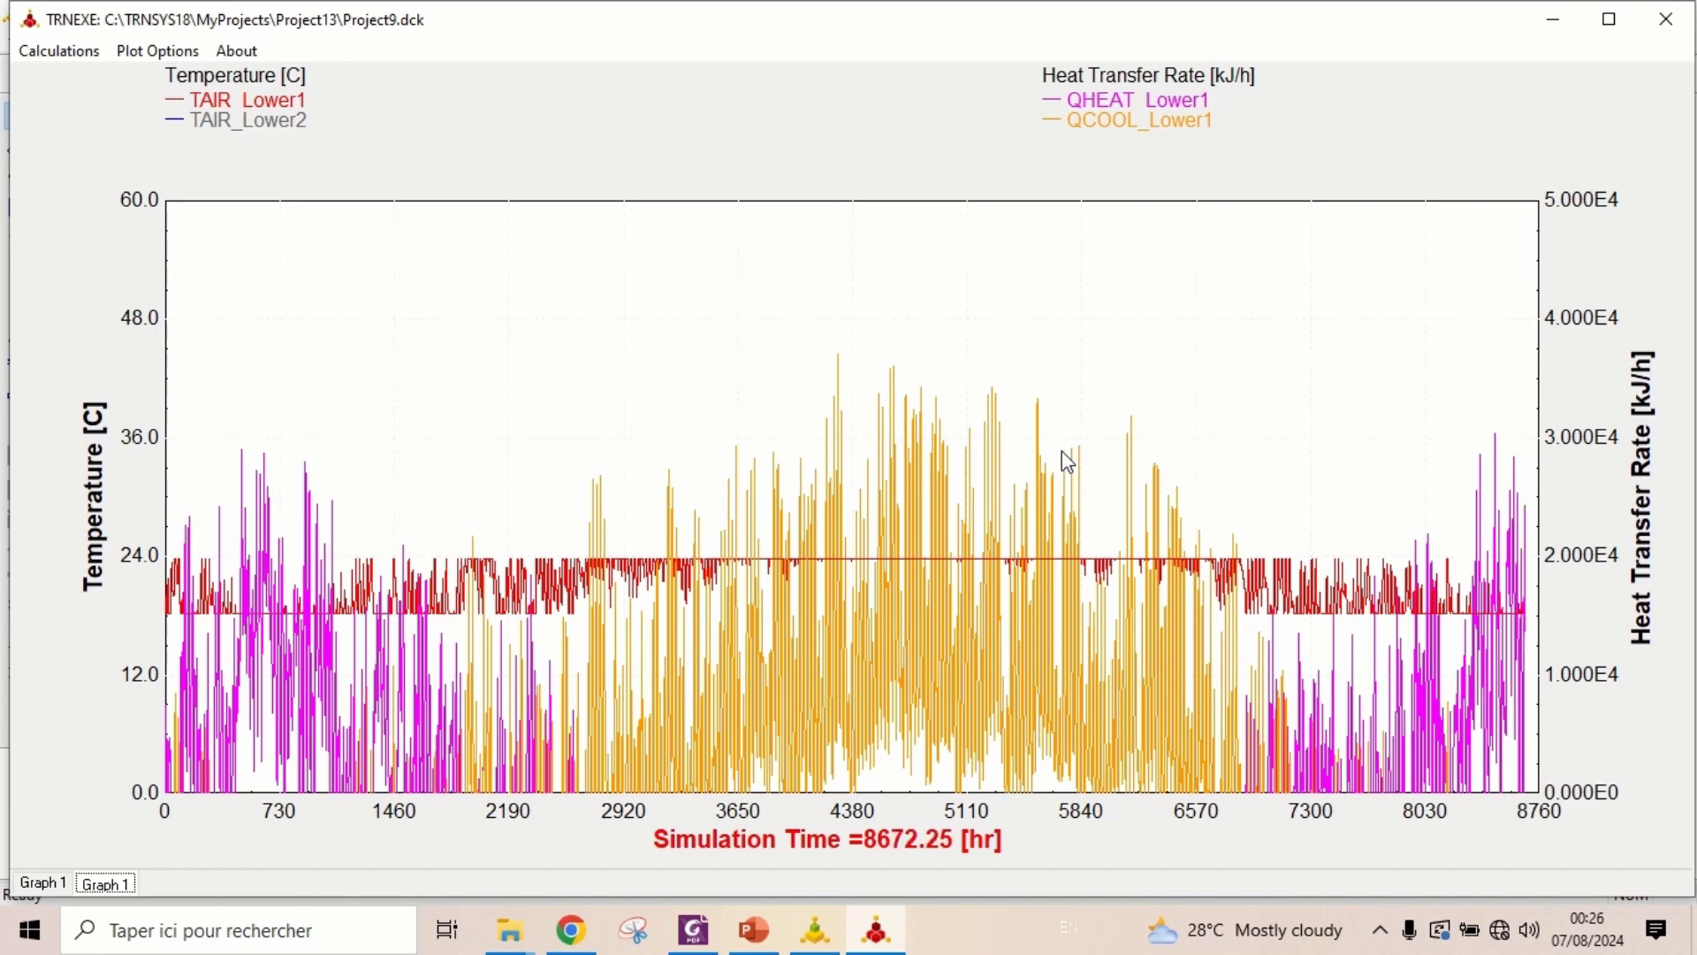
click(900, 510)
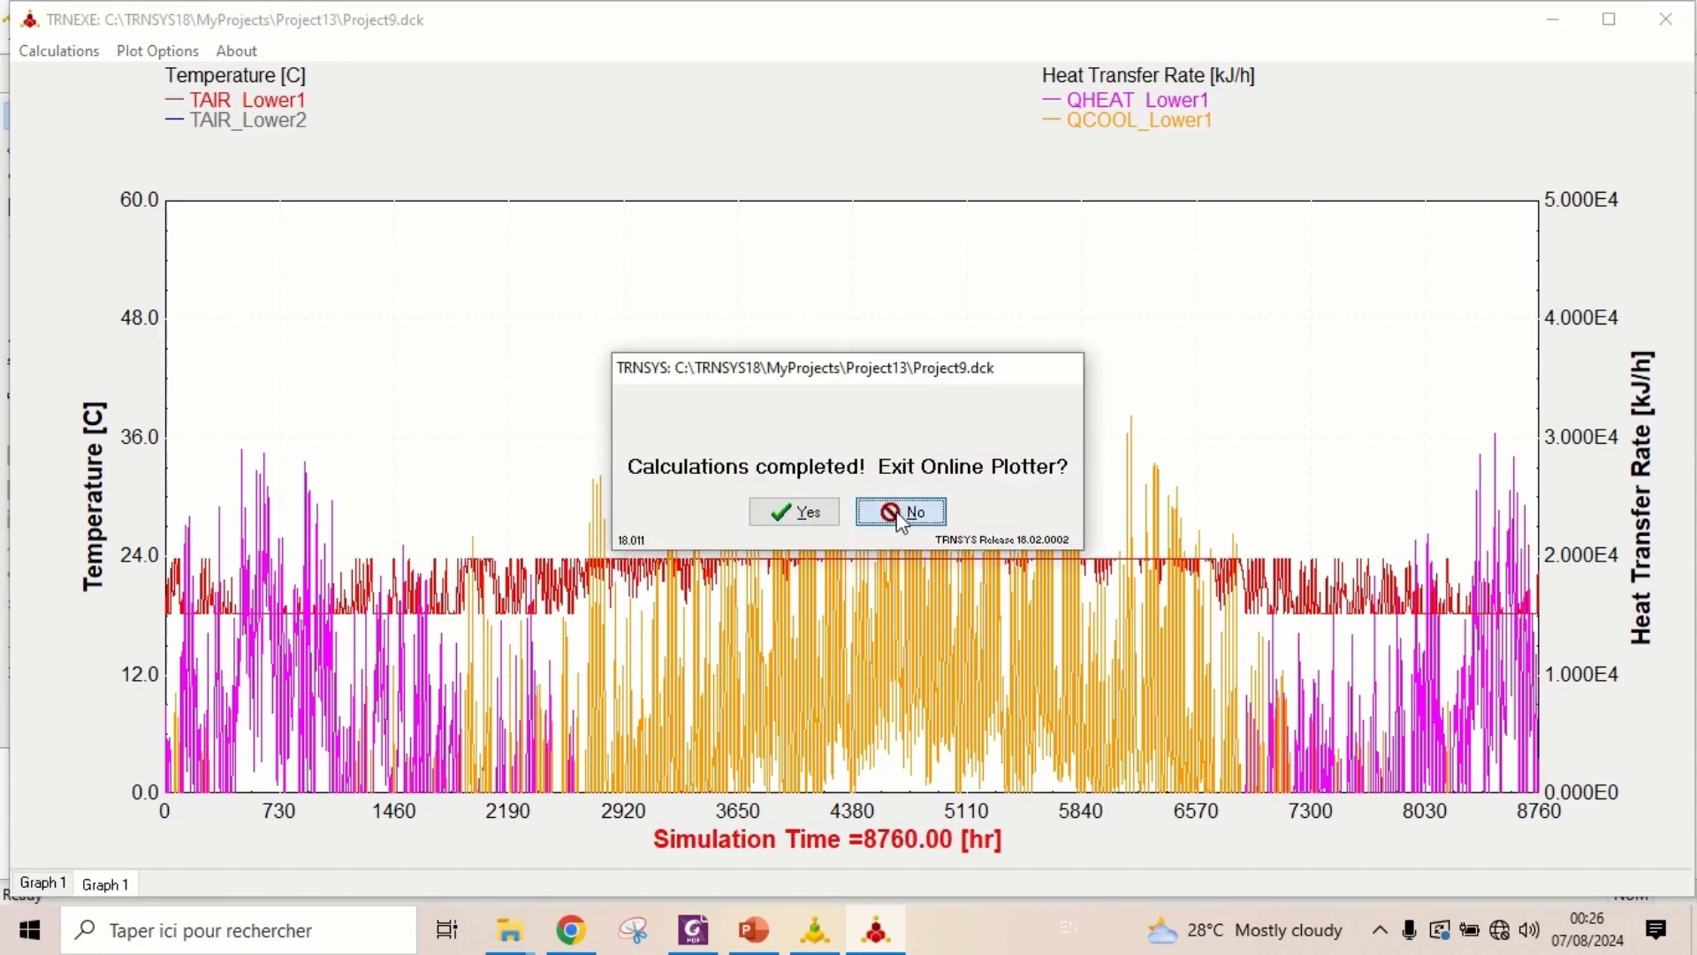
Read the QCOOL_Lower1 peak in a zoomed region from about 4127 to 4428 hr, and close the online plotter
drag(814, 322, 859, 624)
drag(757, 362, 641, 359)
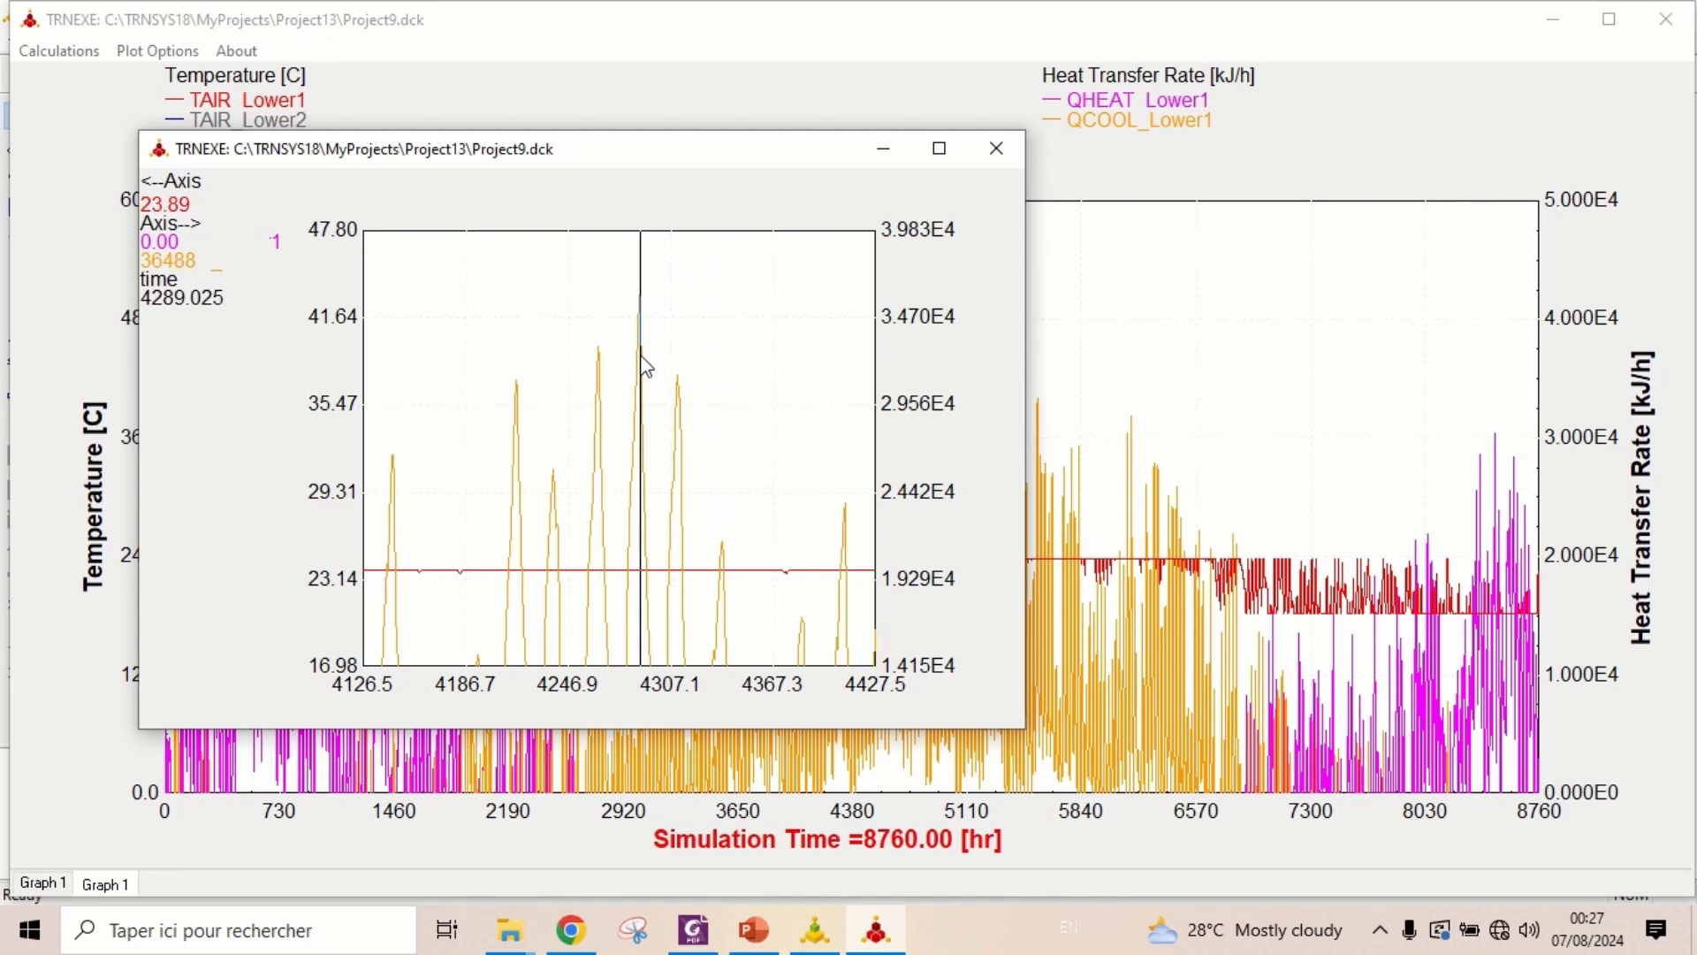
drag(641, 358, 641, 358)
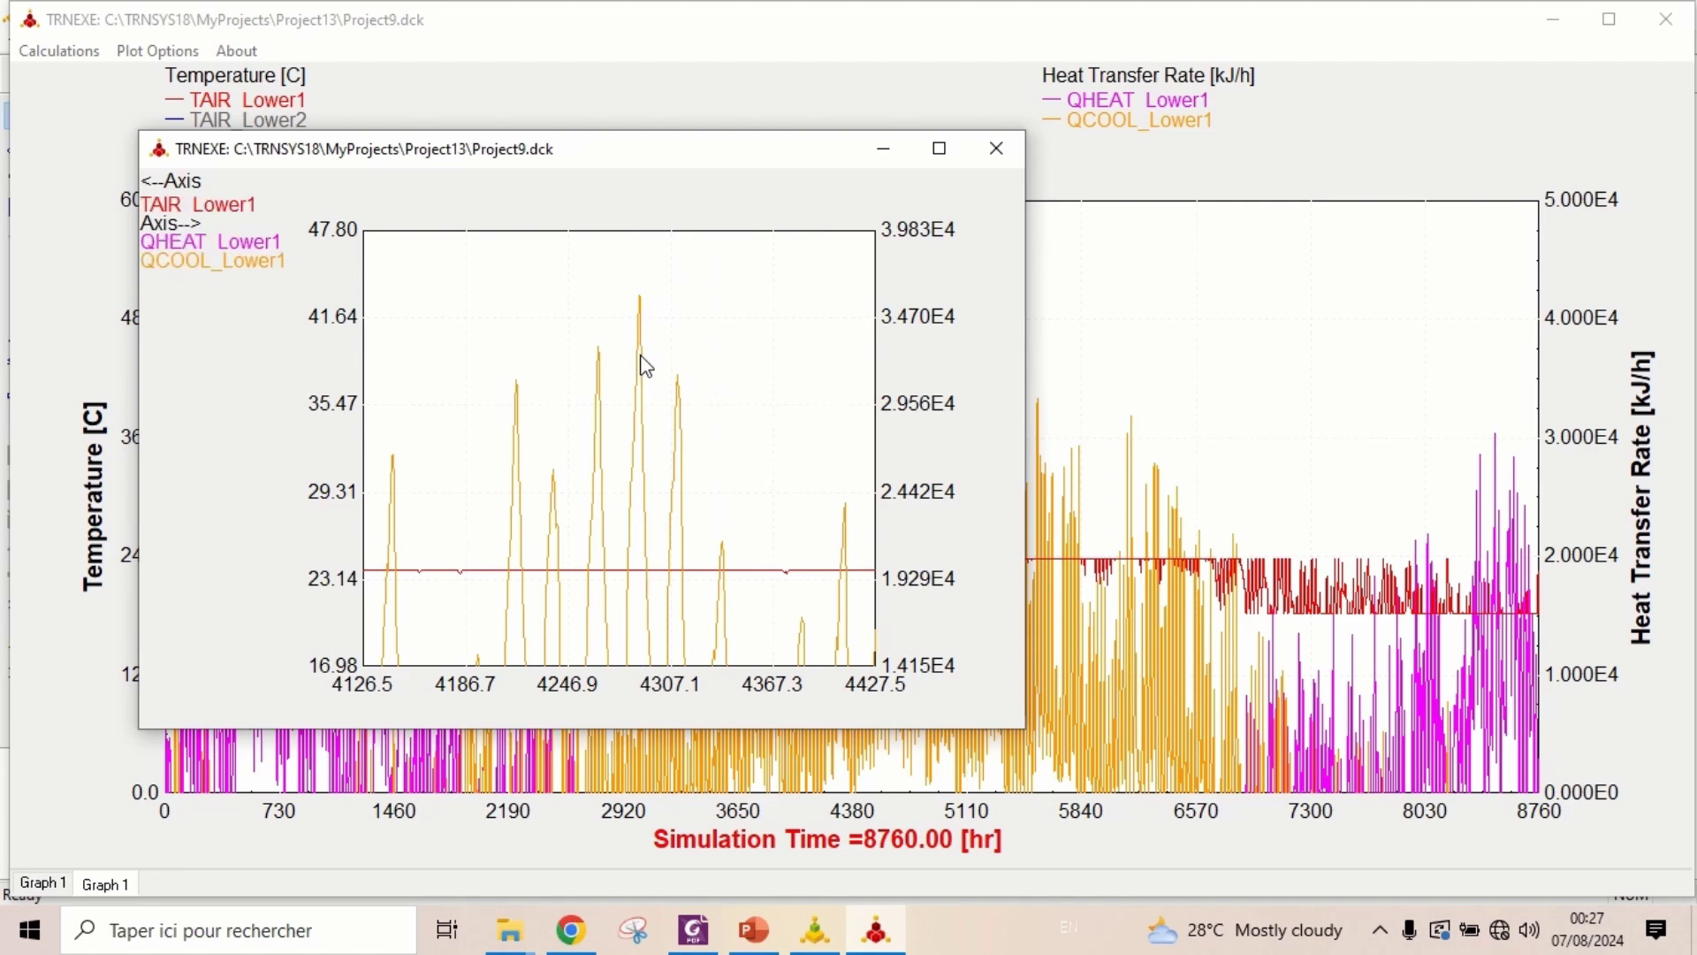
click(995, 150)
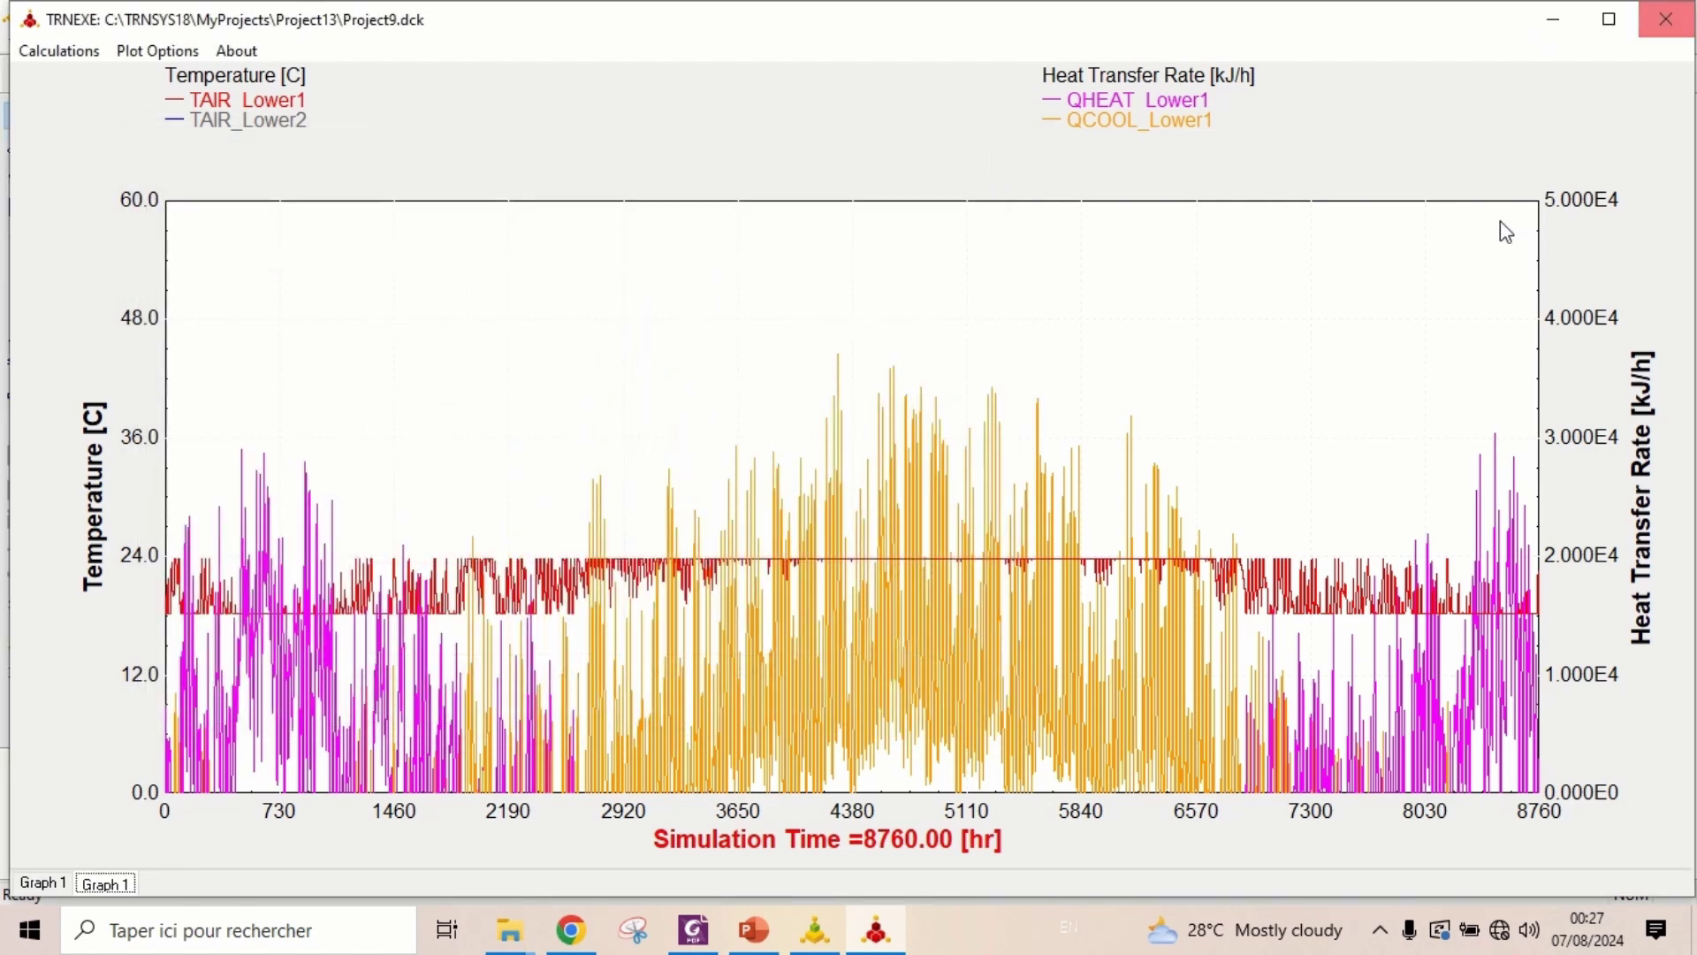
click(1667, 18)
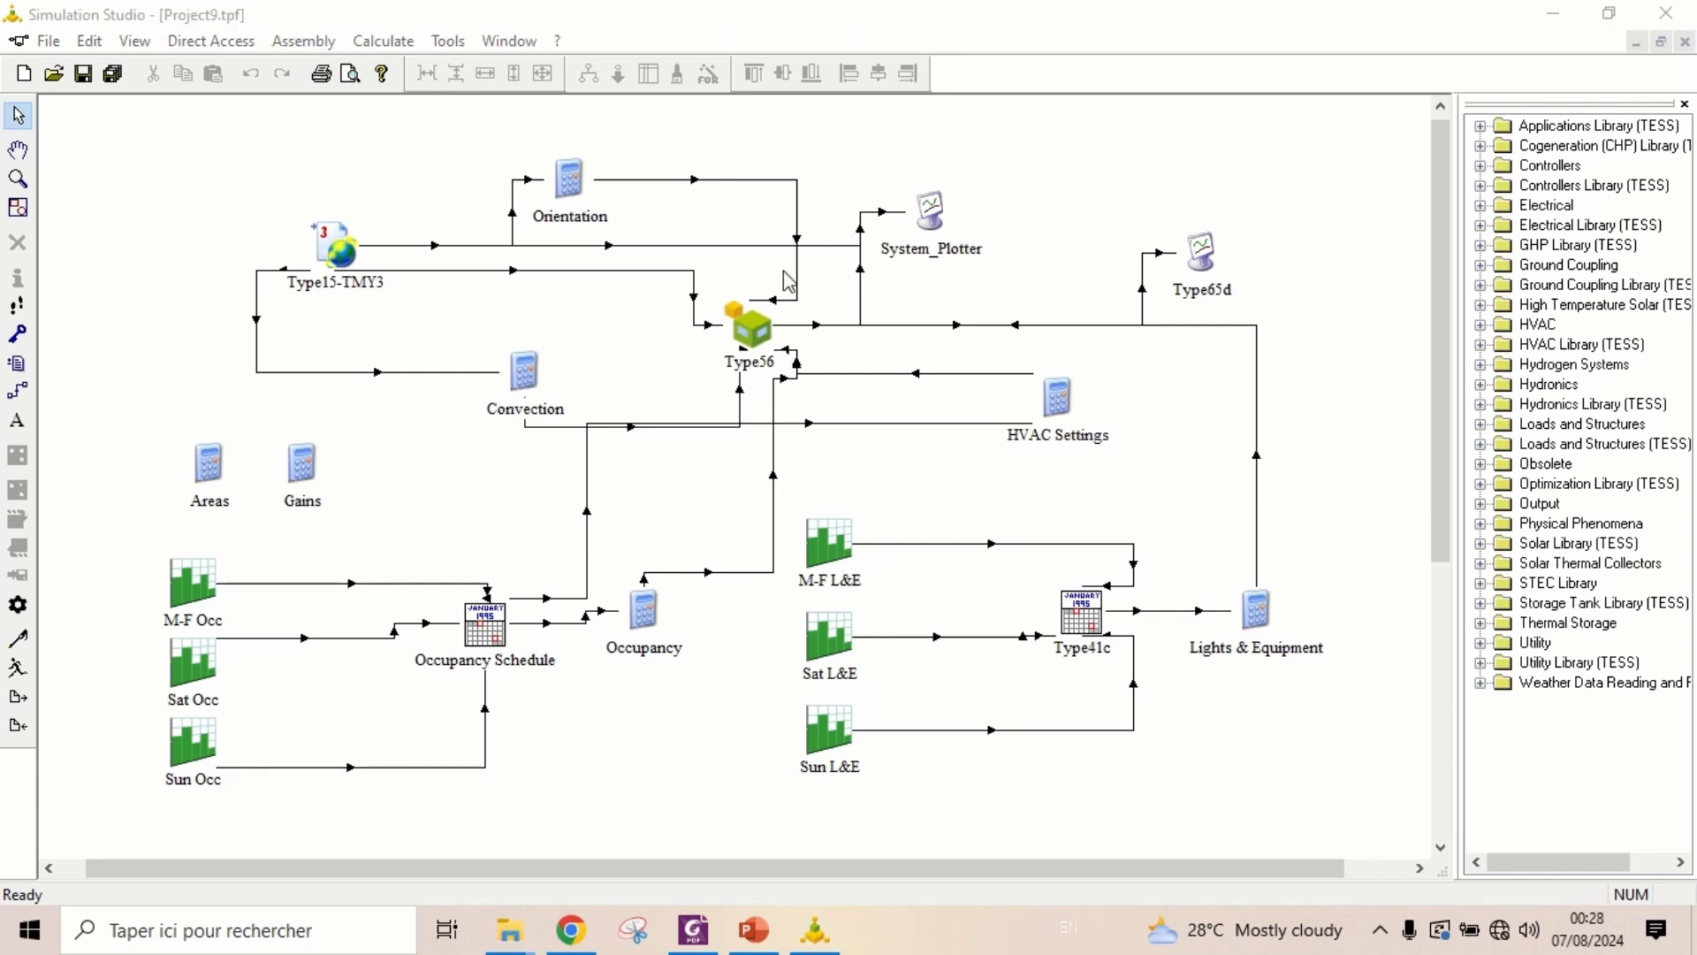
Open the Type56 building for editing in TRNBuild and switch cooling off for airnode Lower1
click(1121, 369)
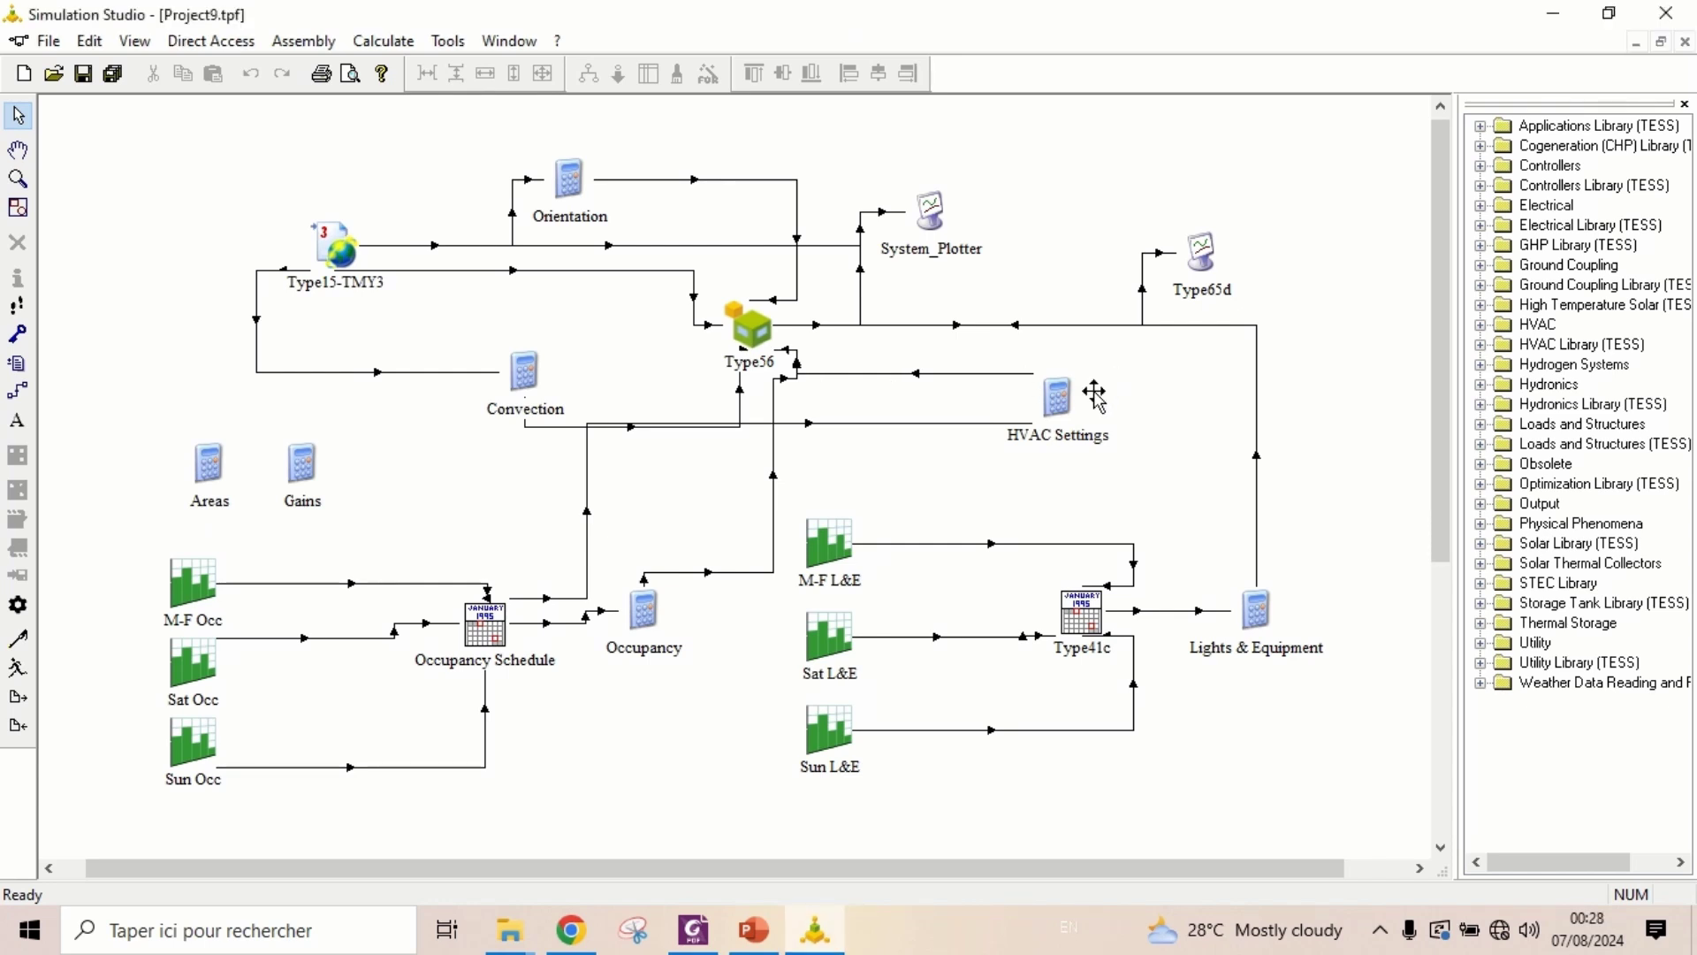
right_click(751, 330)
click(869, 316)
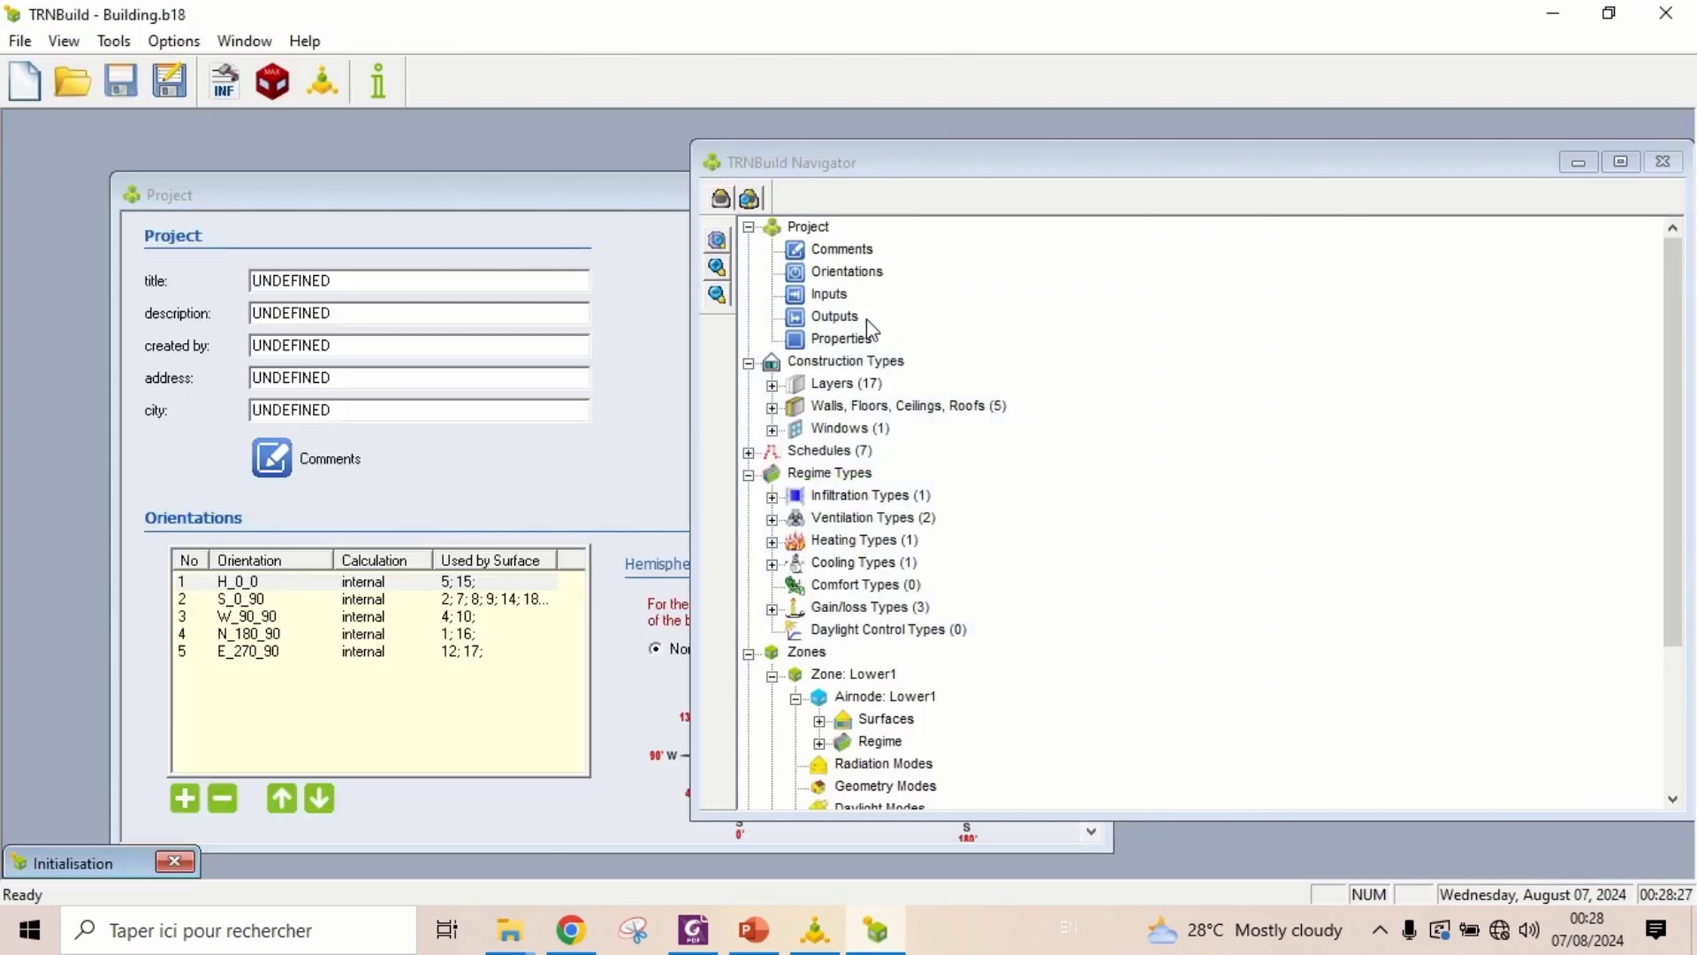
scroll(1104, 612, down, 3)
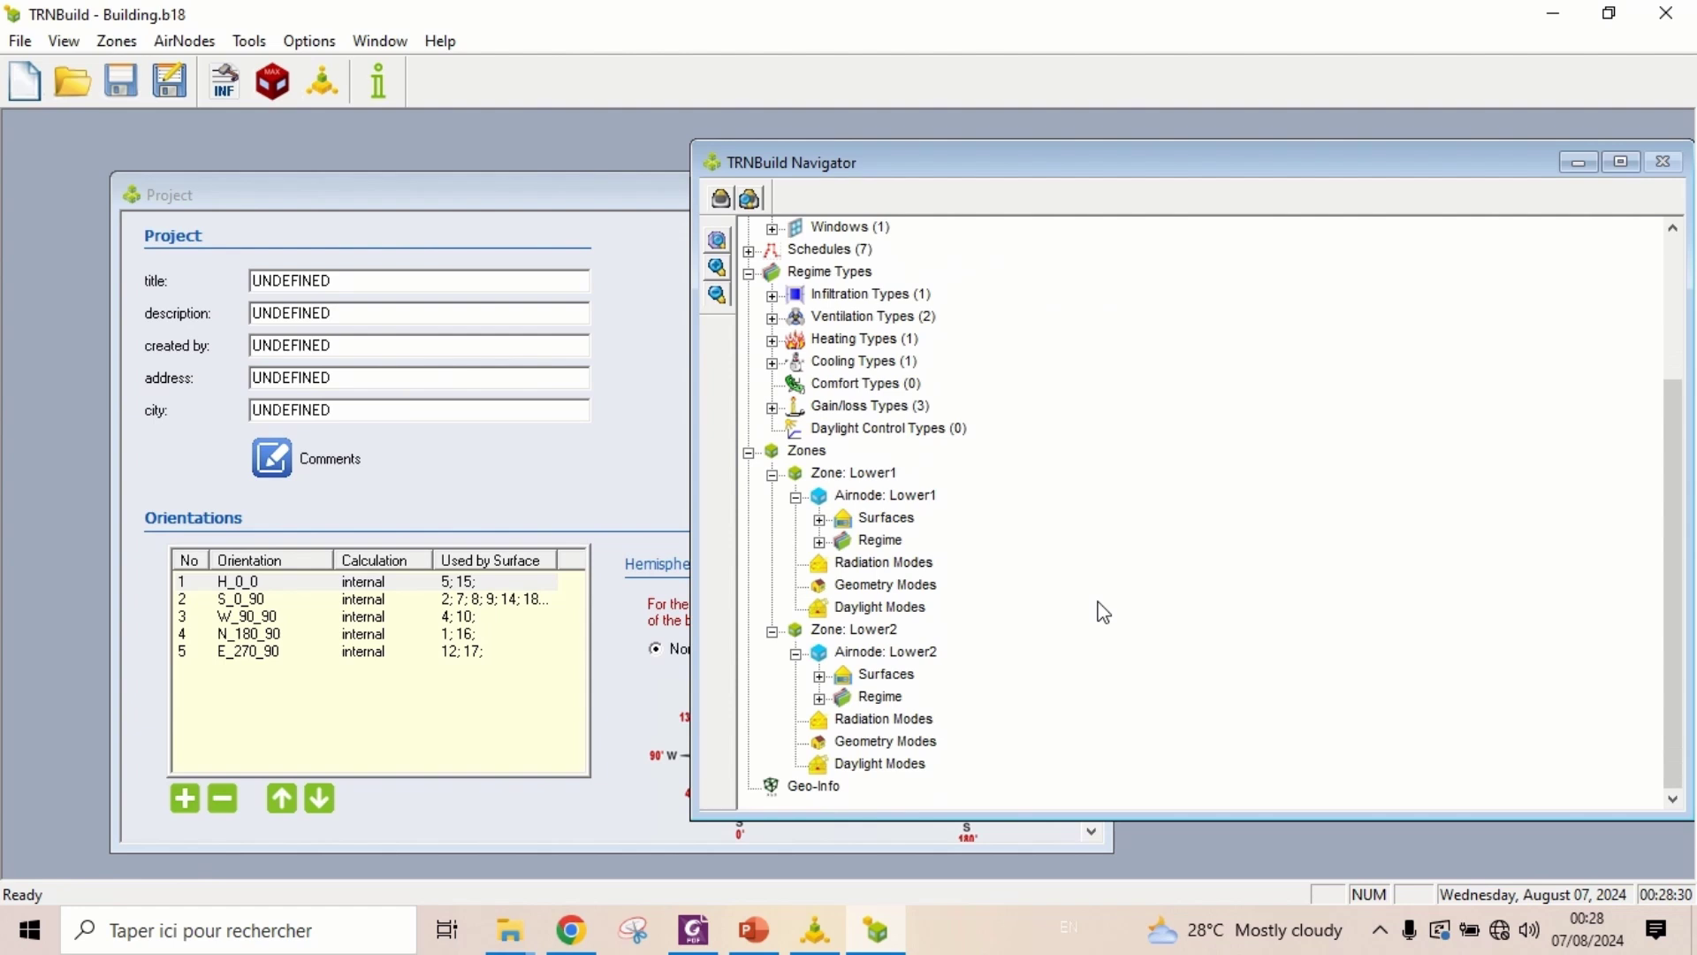
double_click(894, 473)
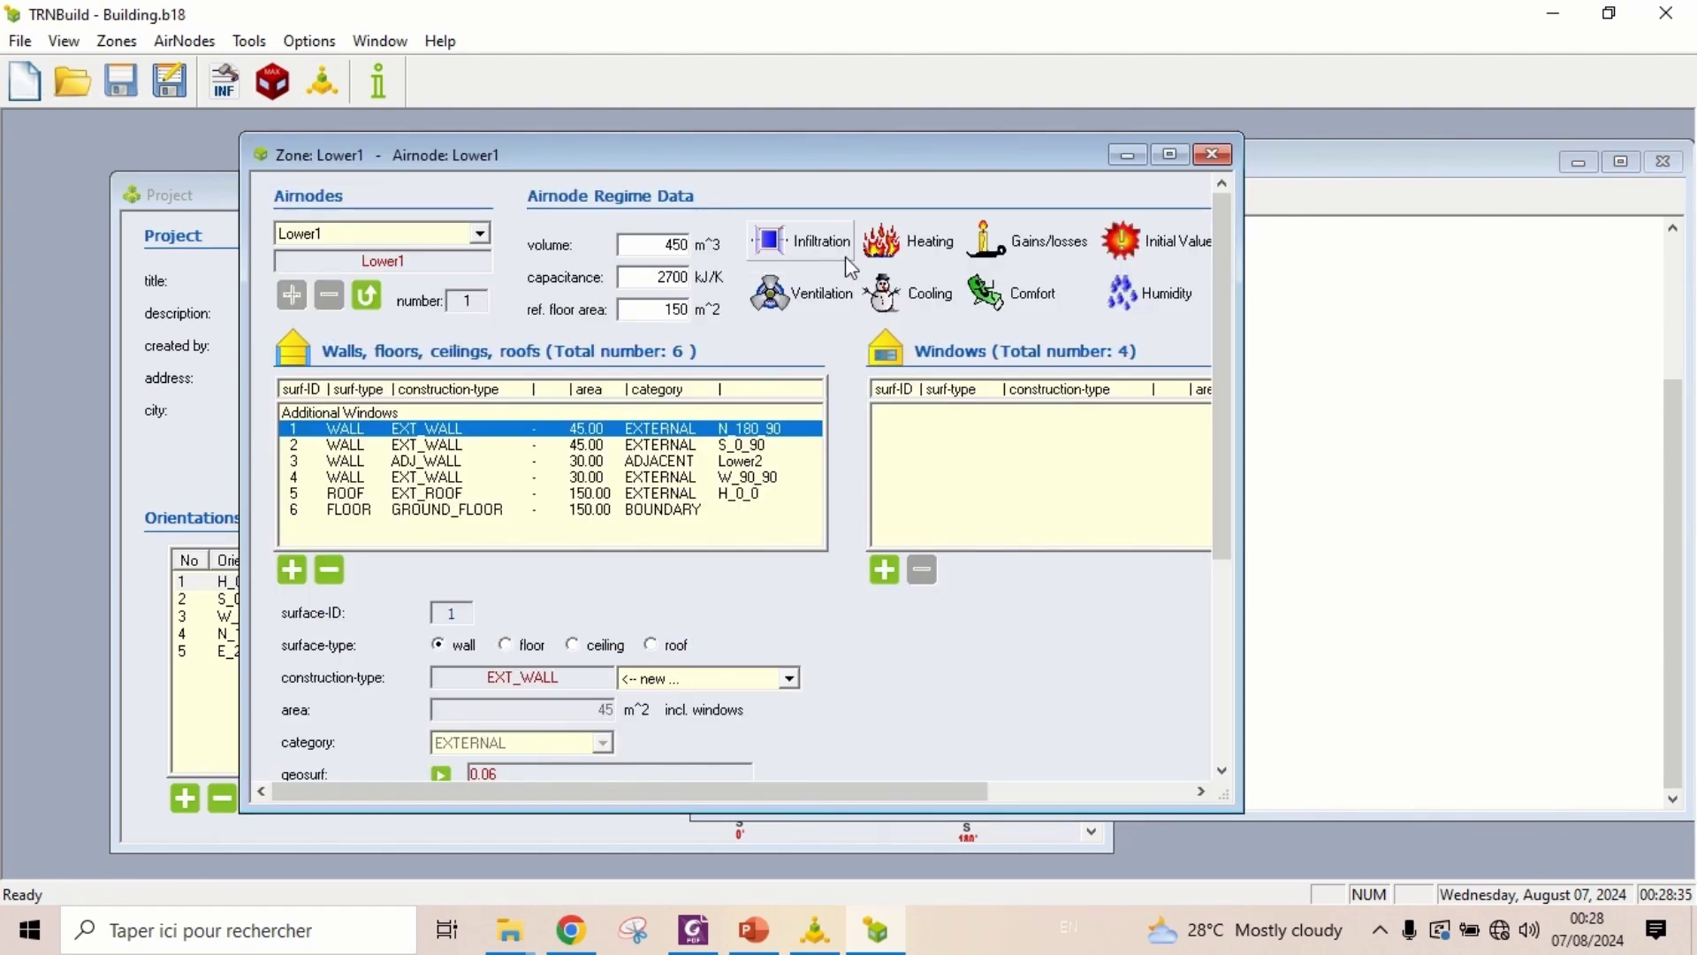
click(928, 300)
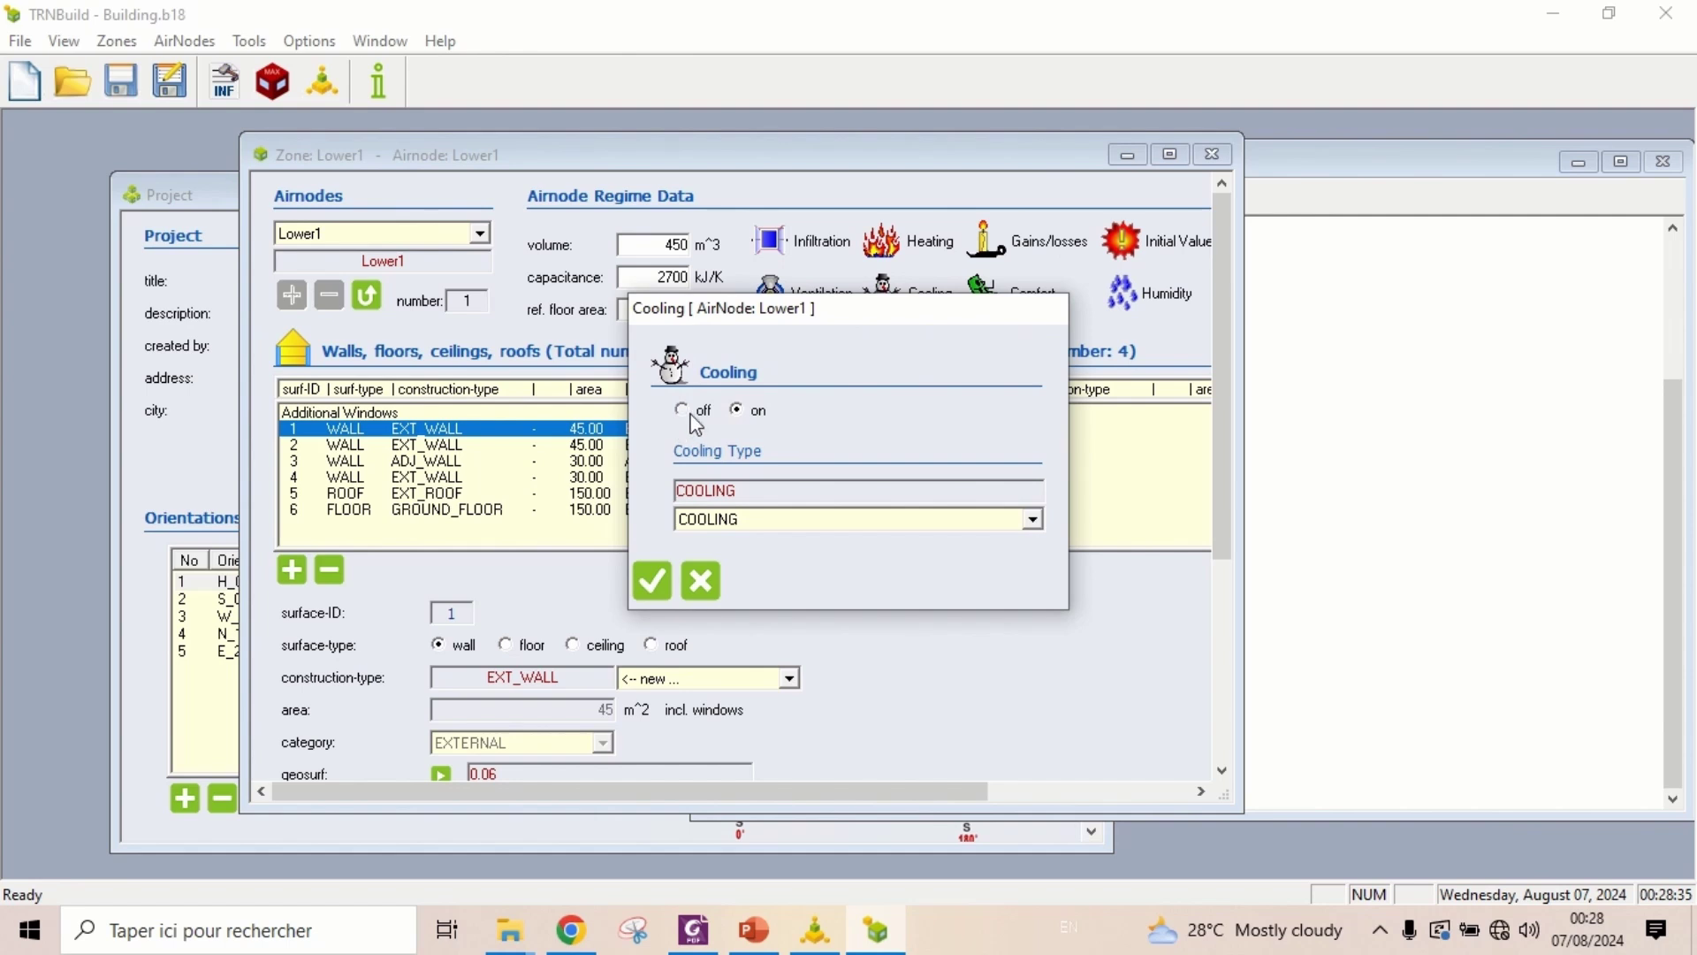
click(651, 580)
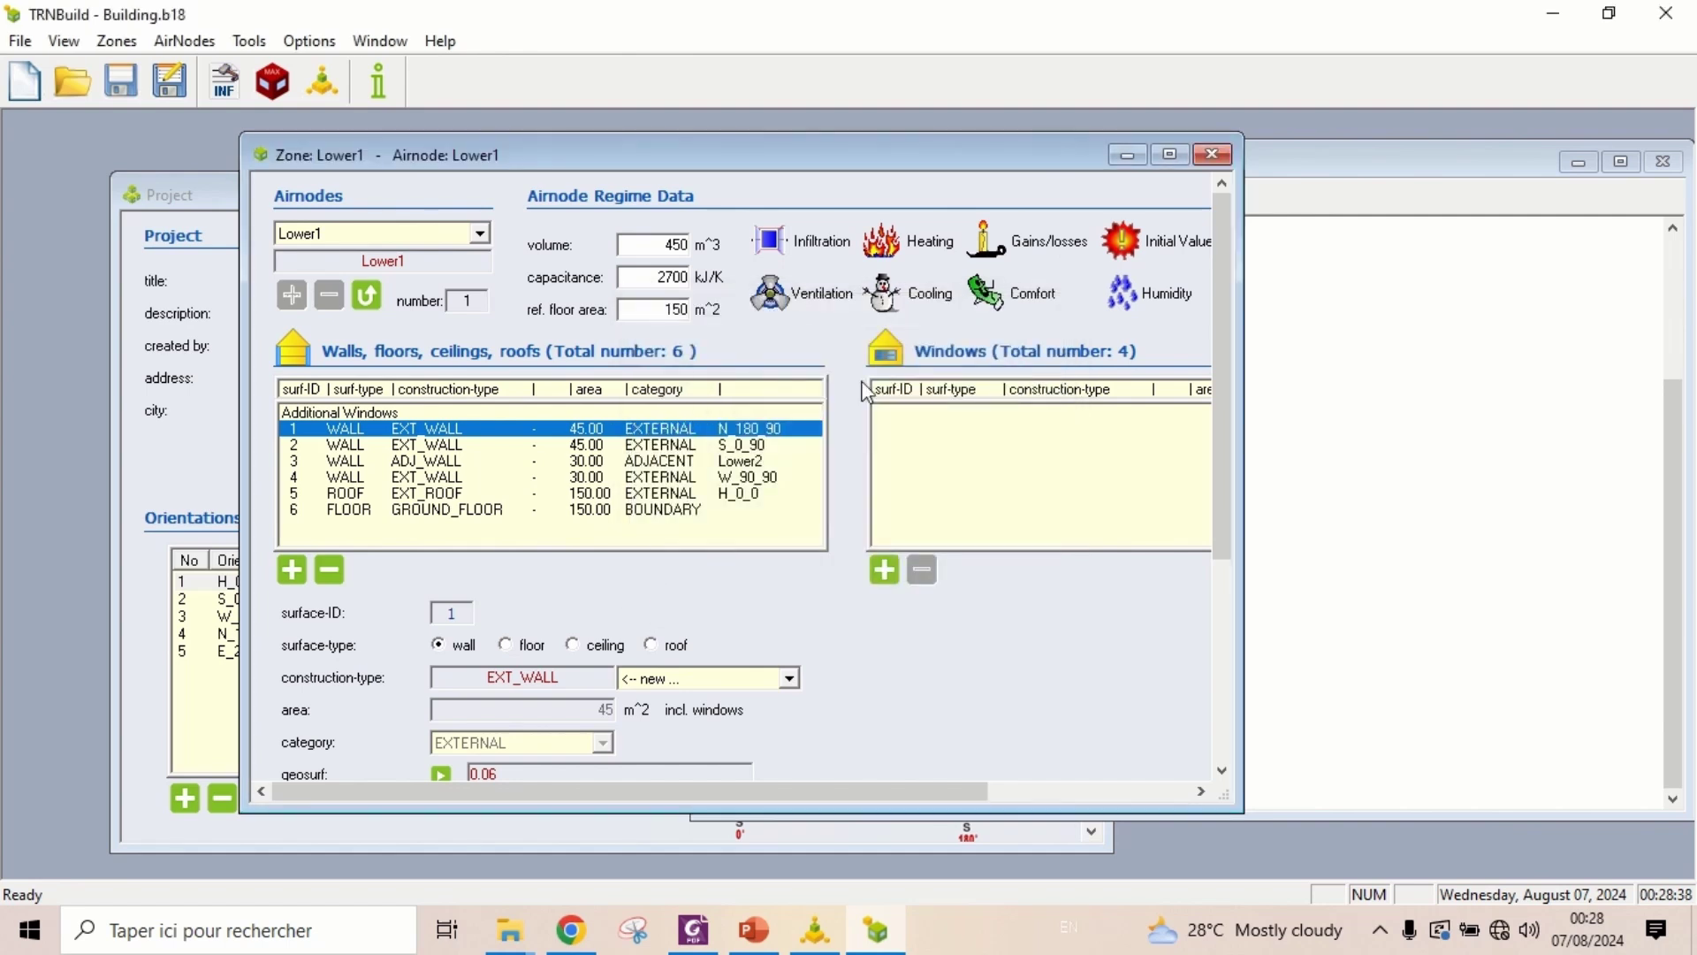
Switch heating off for airnode Lower1 and close its zone window
click(926, 268)
click(689, 411)
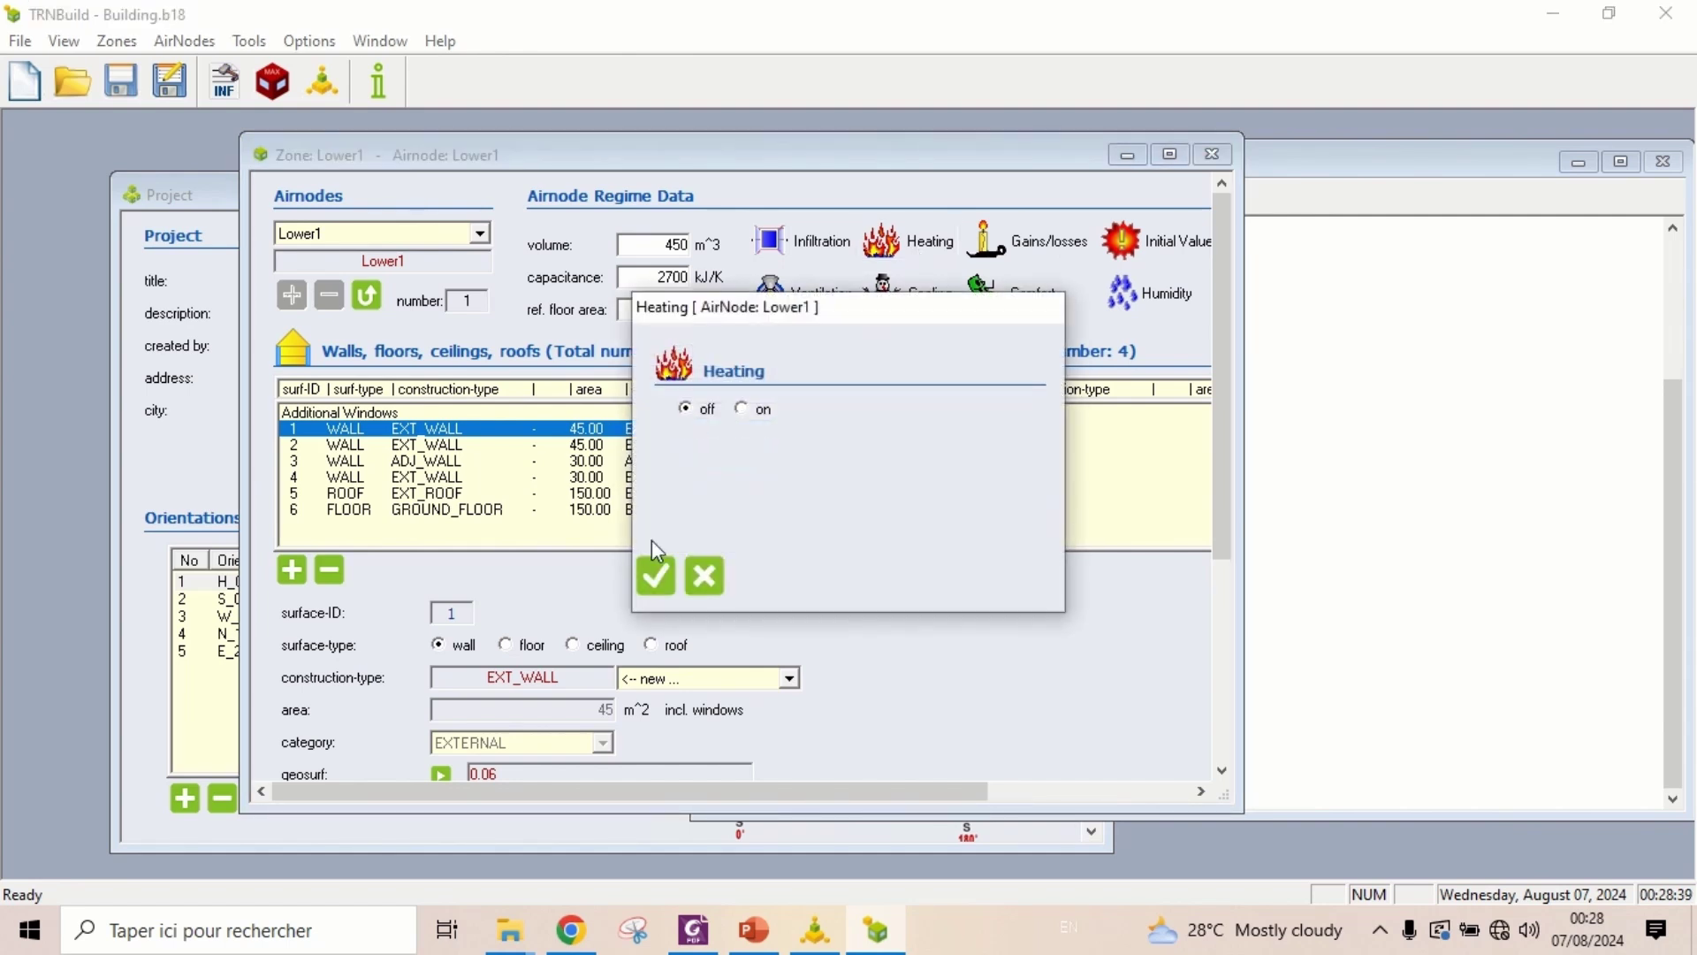
click(655, 581)
click(1213, 155)
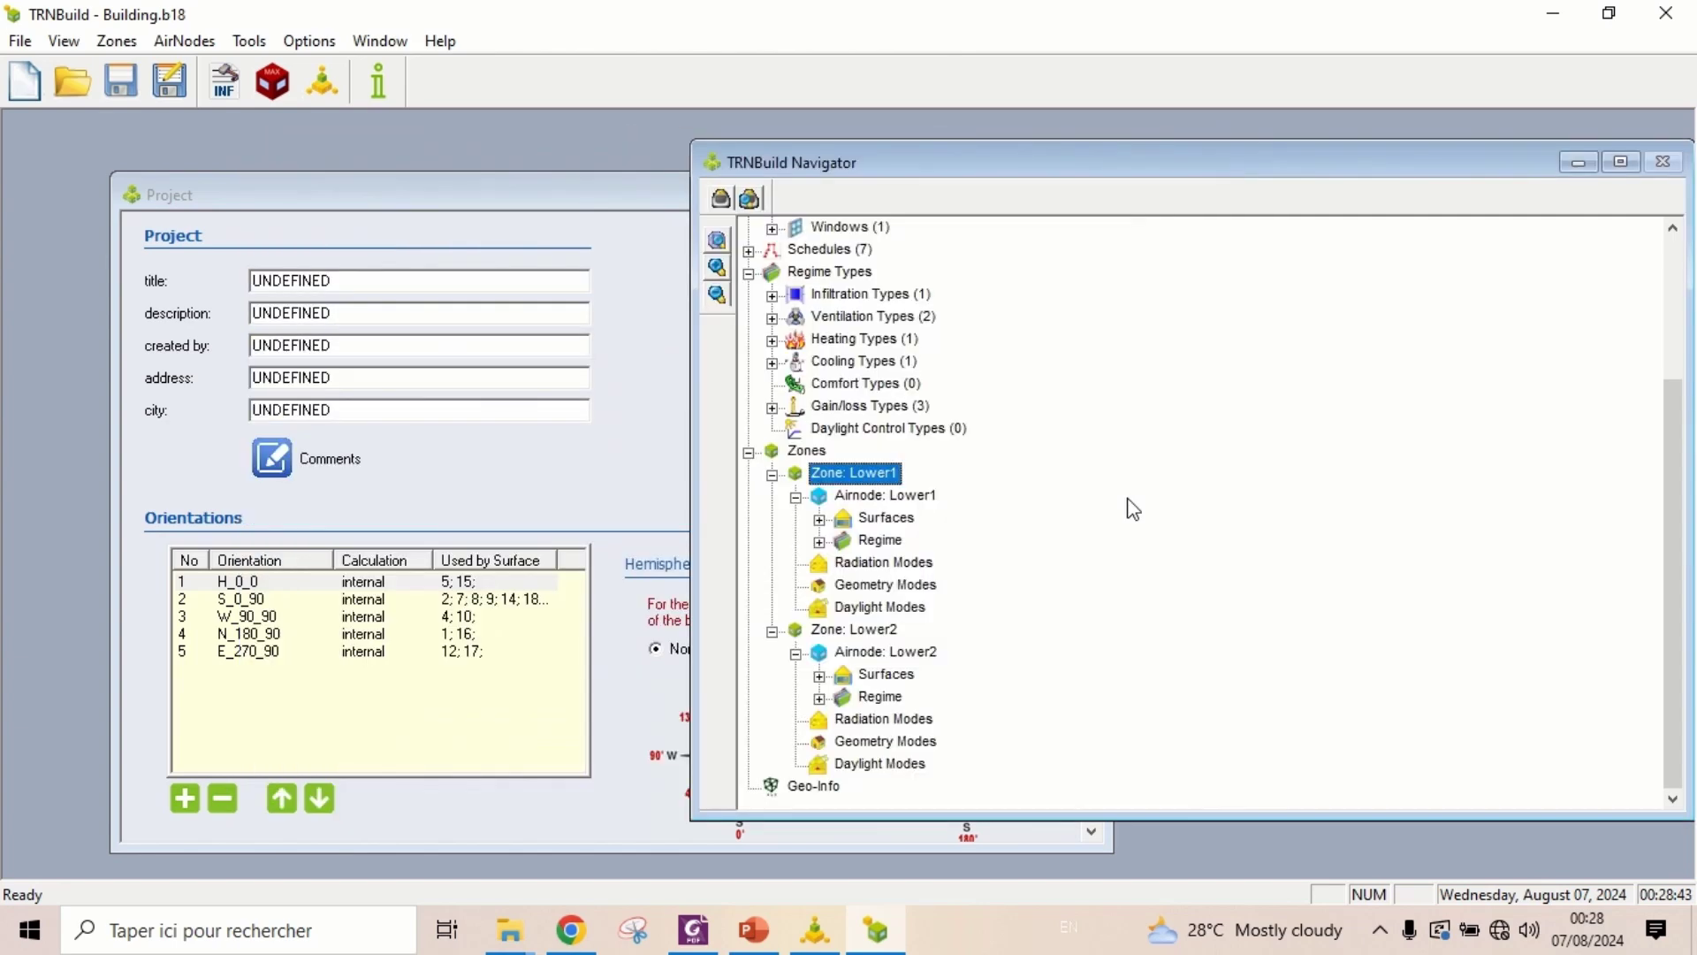
Switch cooling and heating off for airnode Lower2 and close its zone window
double_click(885, 651)
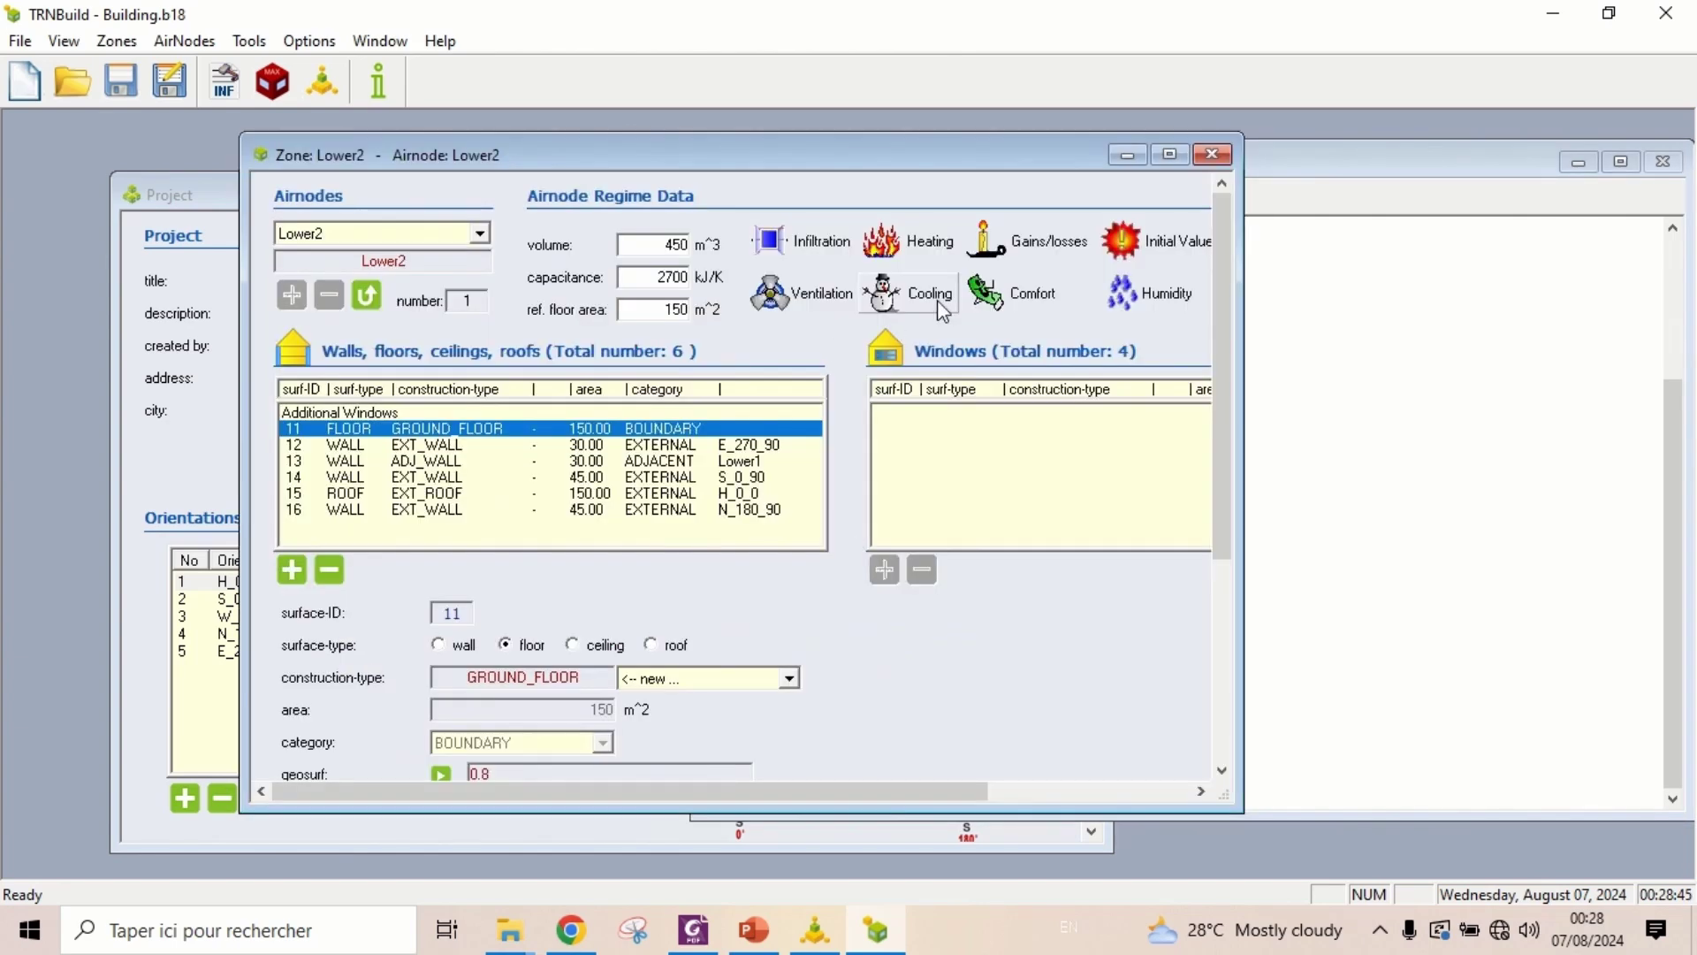
click(943, 310)
click(684, 413)
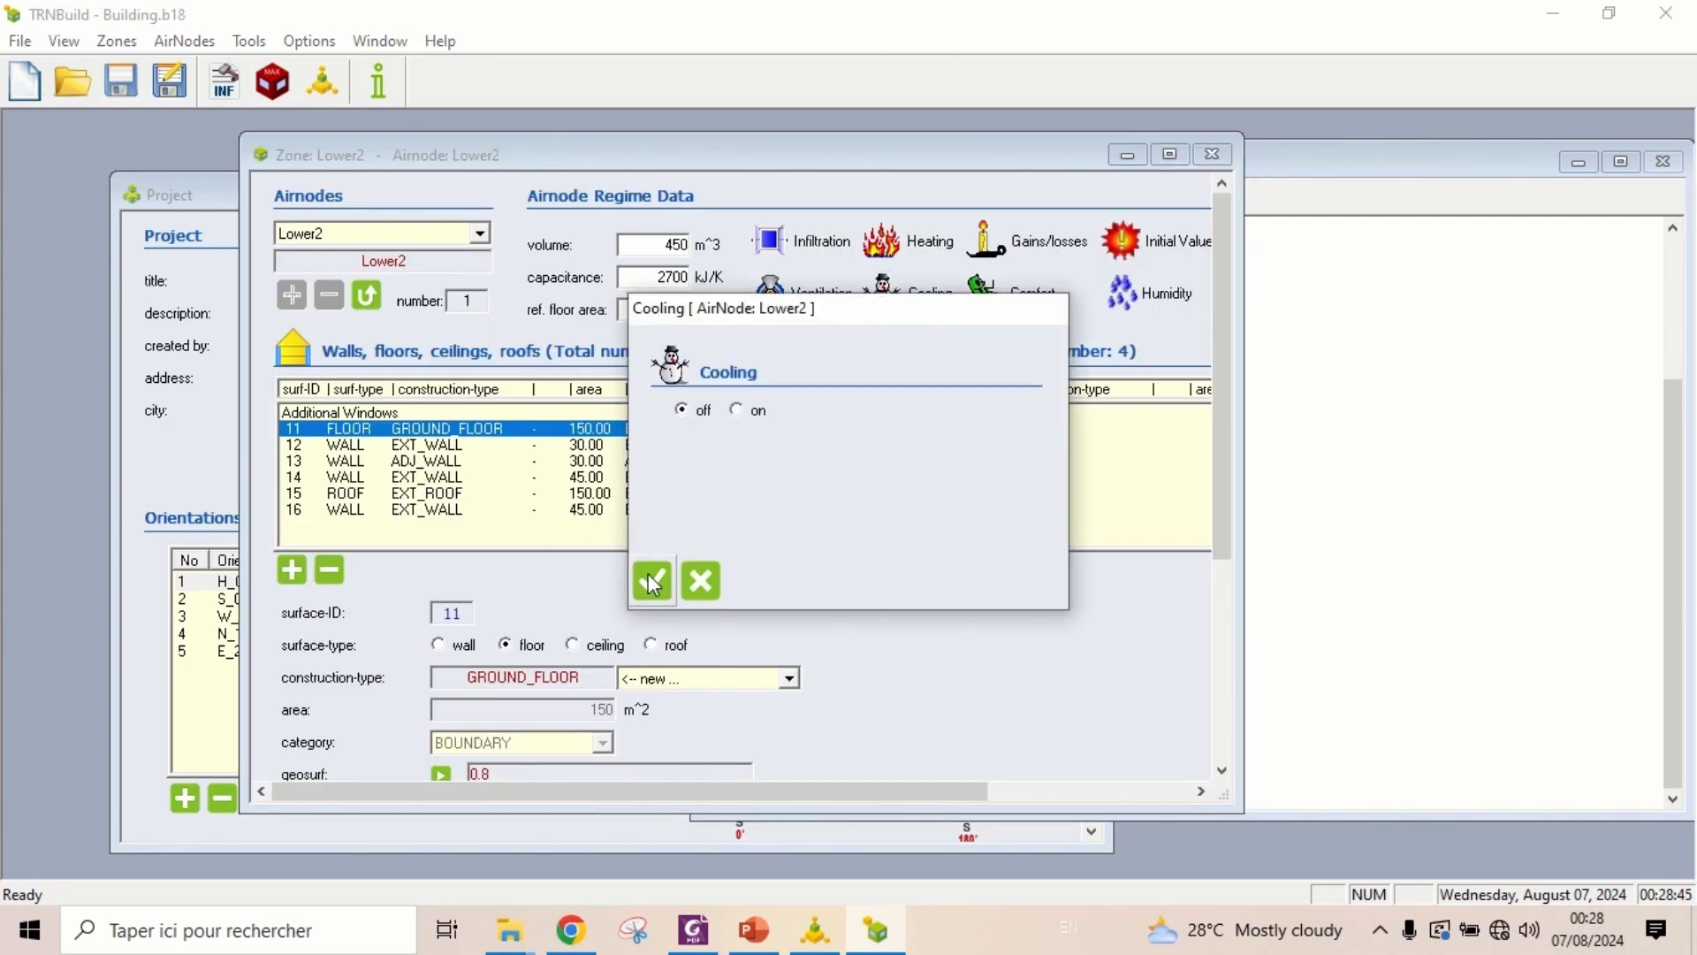
click(654, 583)
click(930, 248)
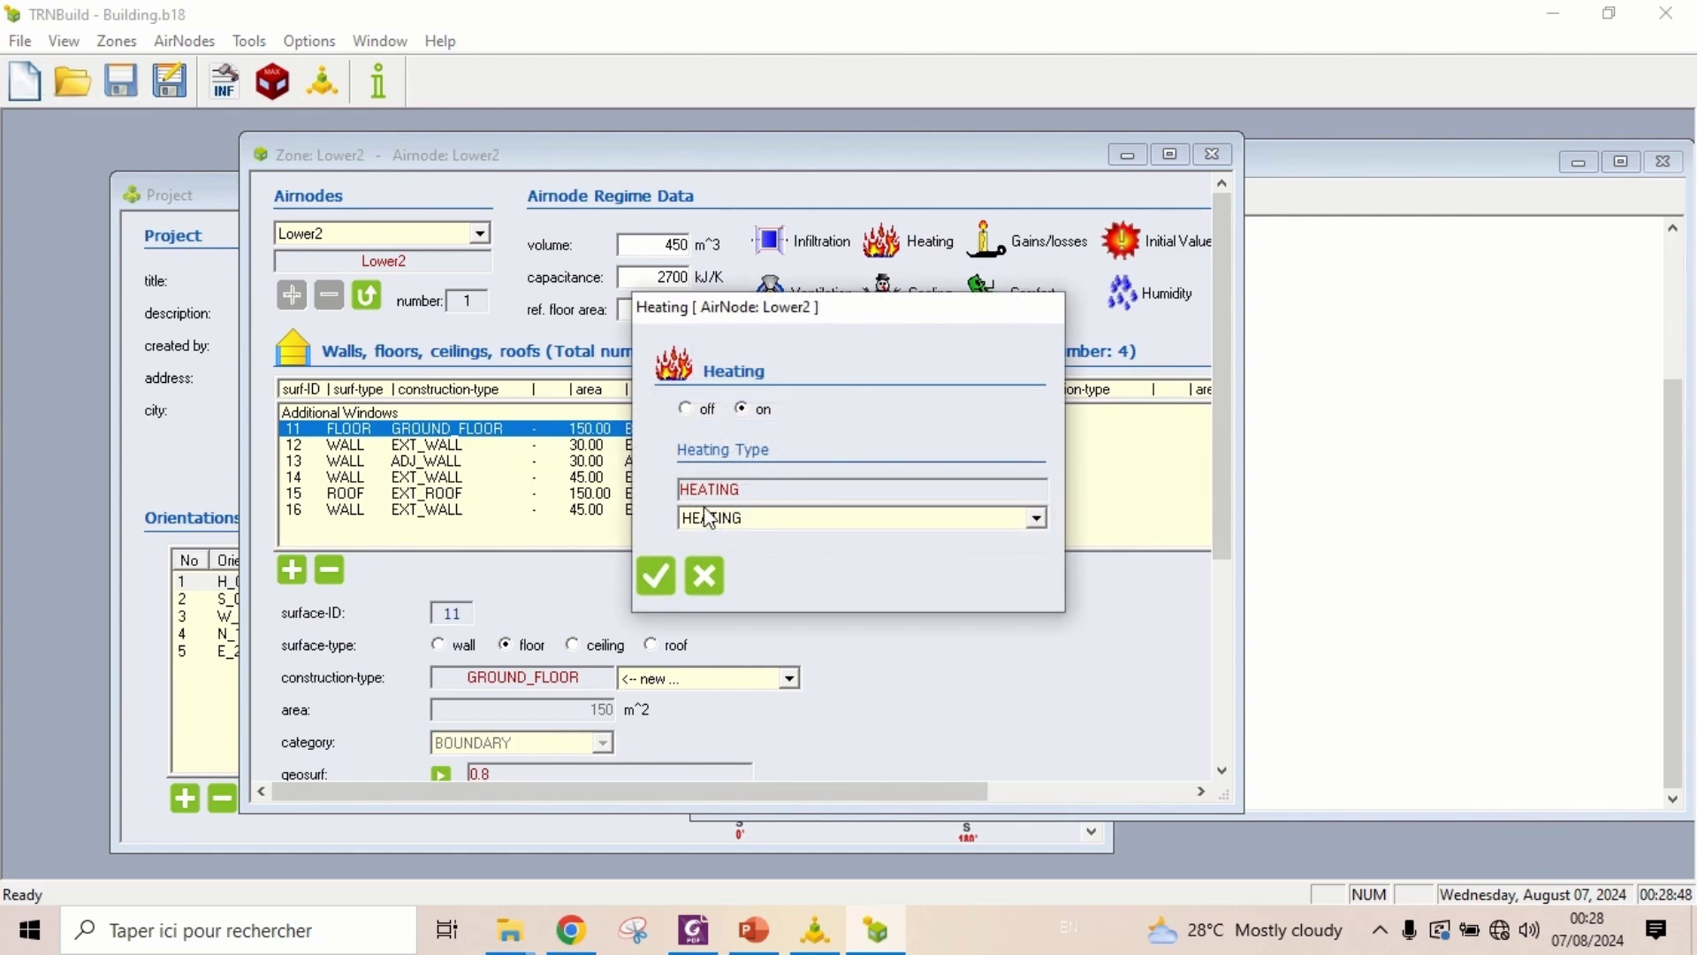
click(685, 408)
click(655, 570)
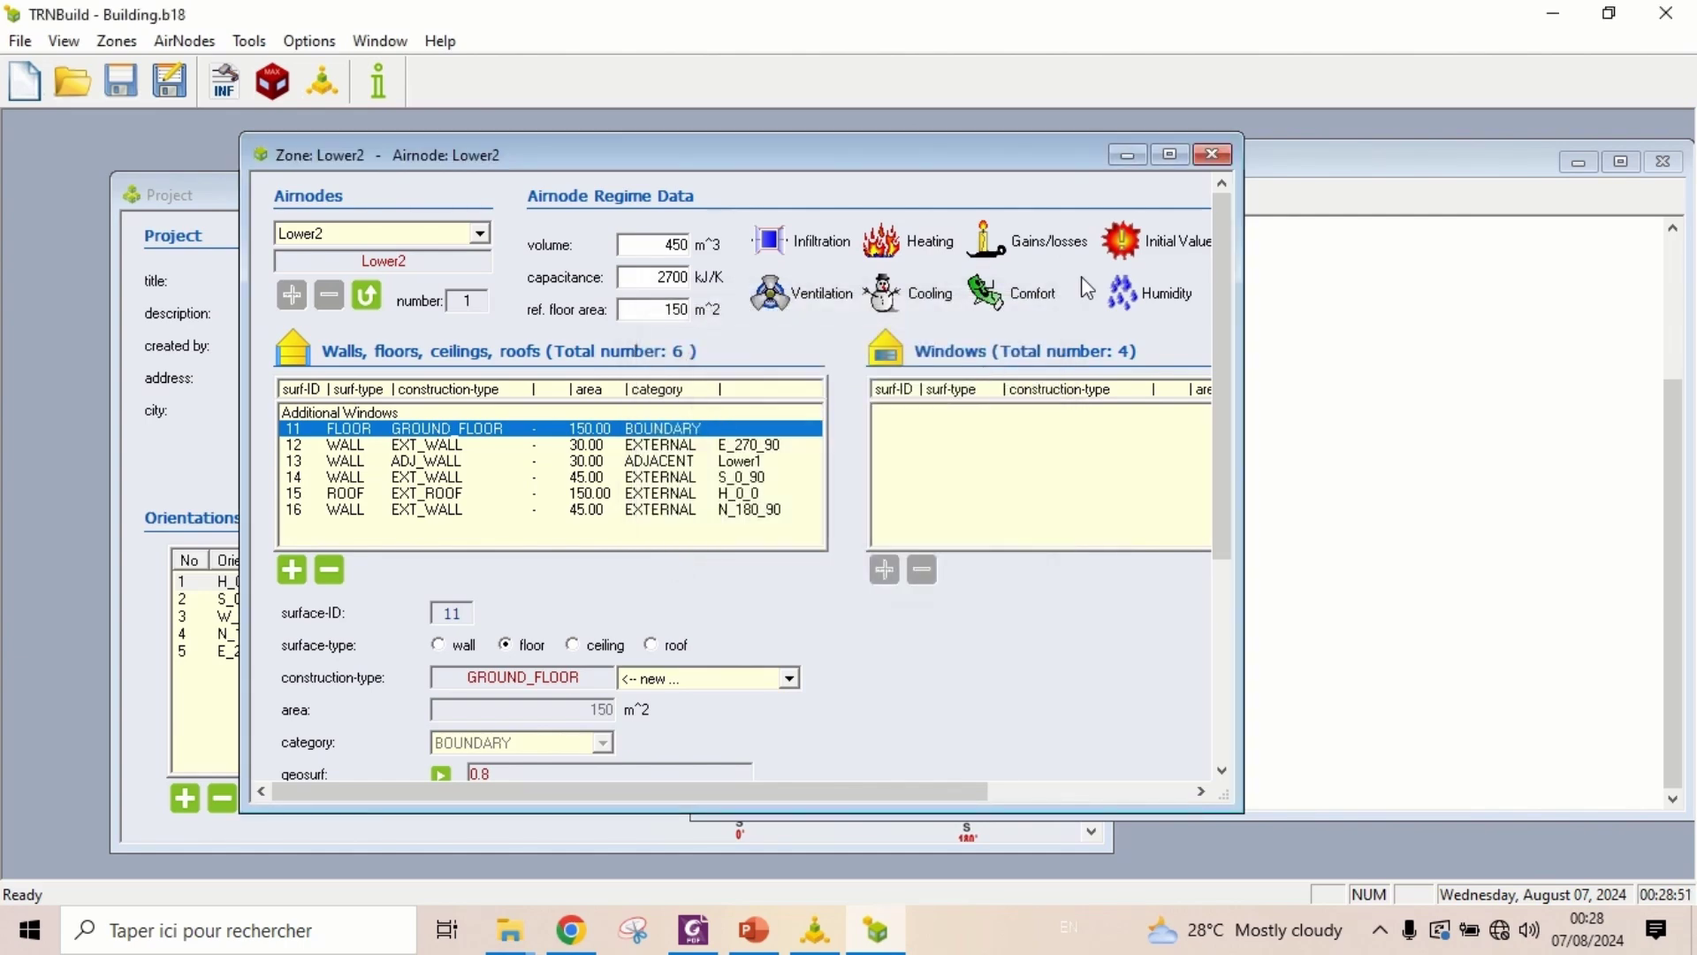
click(1213, 154)
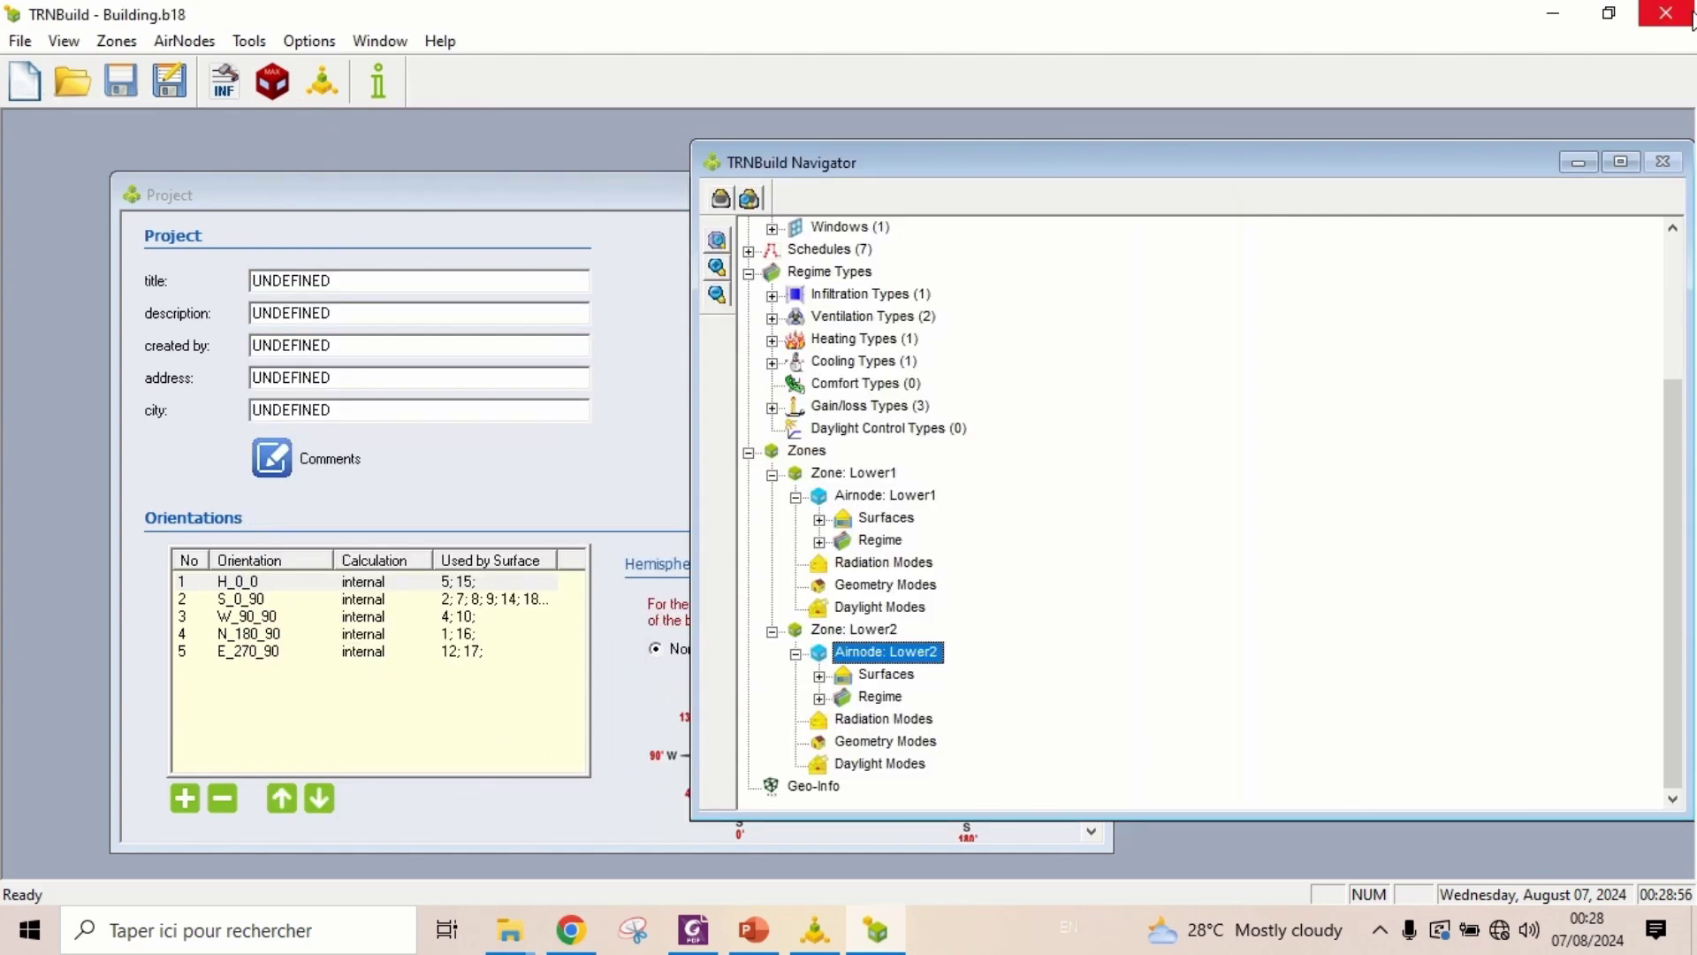
Close TRNBuild, saving the changes to Building.b18, and update the Type56 component's building variable list in Simulation Studio
click(1666, 13)
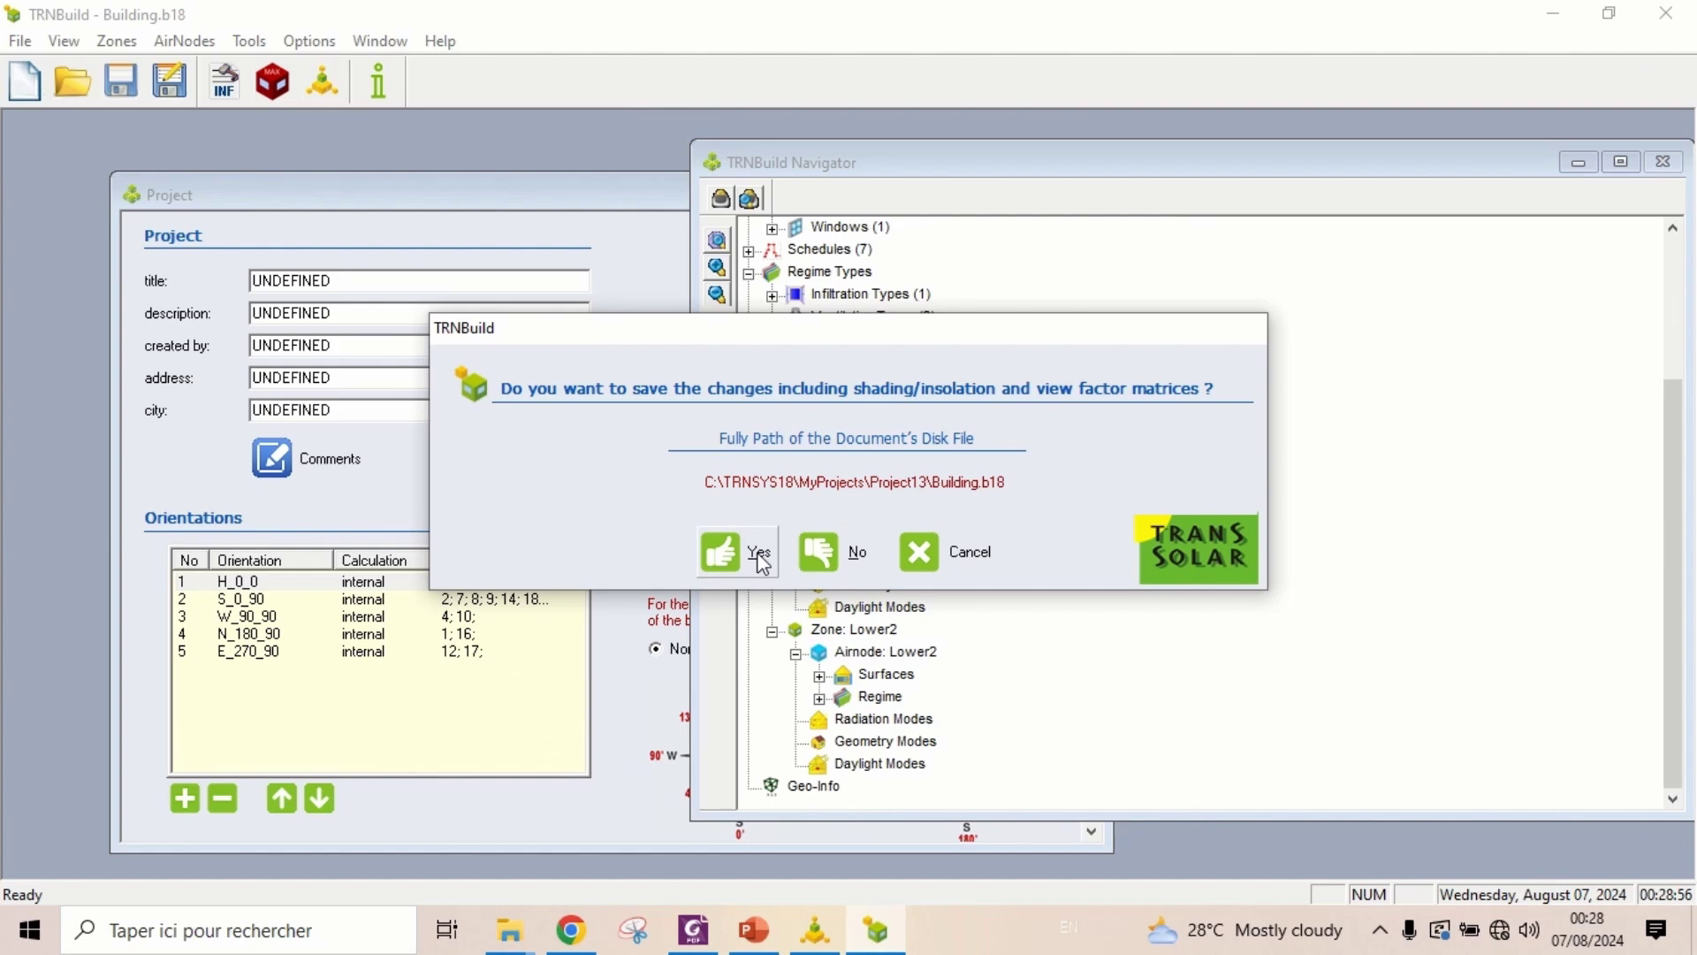
click(760, 557)
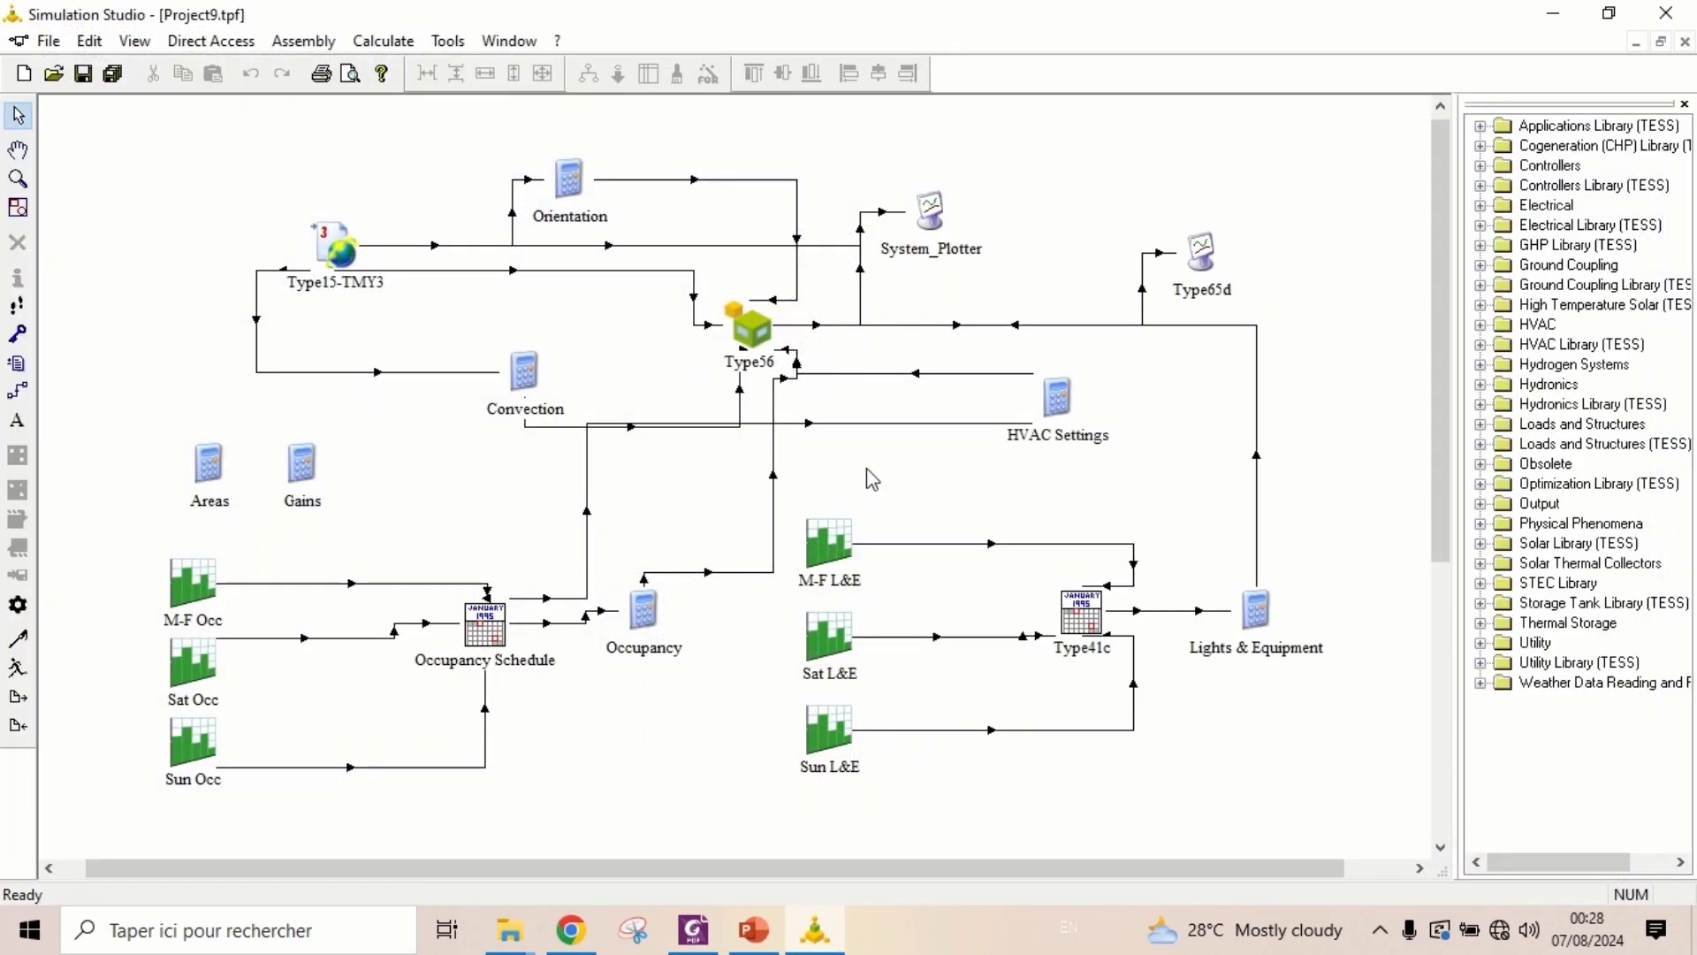
right_click(747, 329)
click(808, 334)
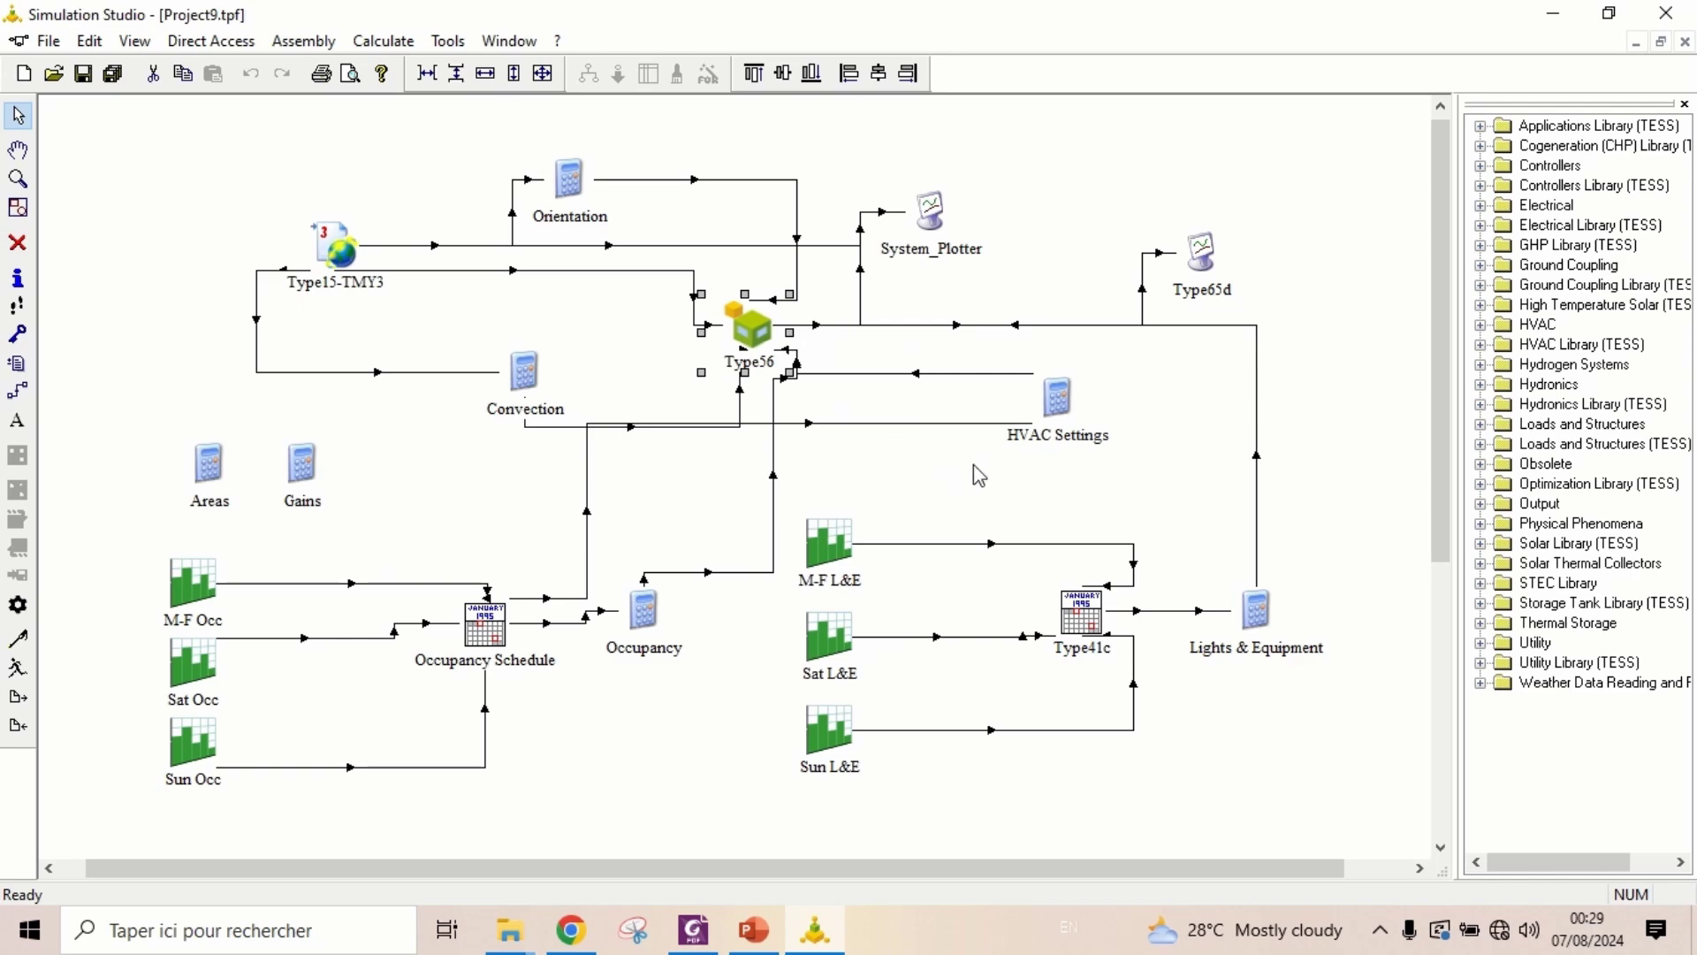
In the HVAC Settings to Type56 link, delete the Vent_L1 to VFLOW_L1 and Vent_L2 to VFLOW_L2 connections
click(992, 374)
double_click(992, 374)
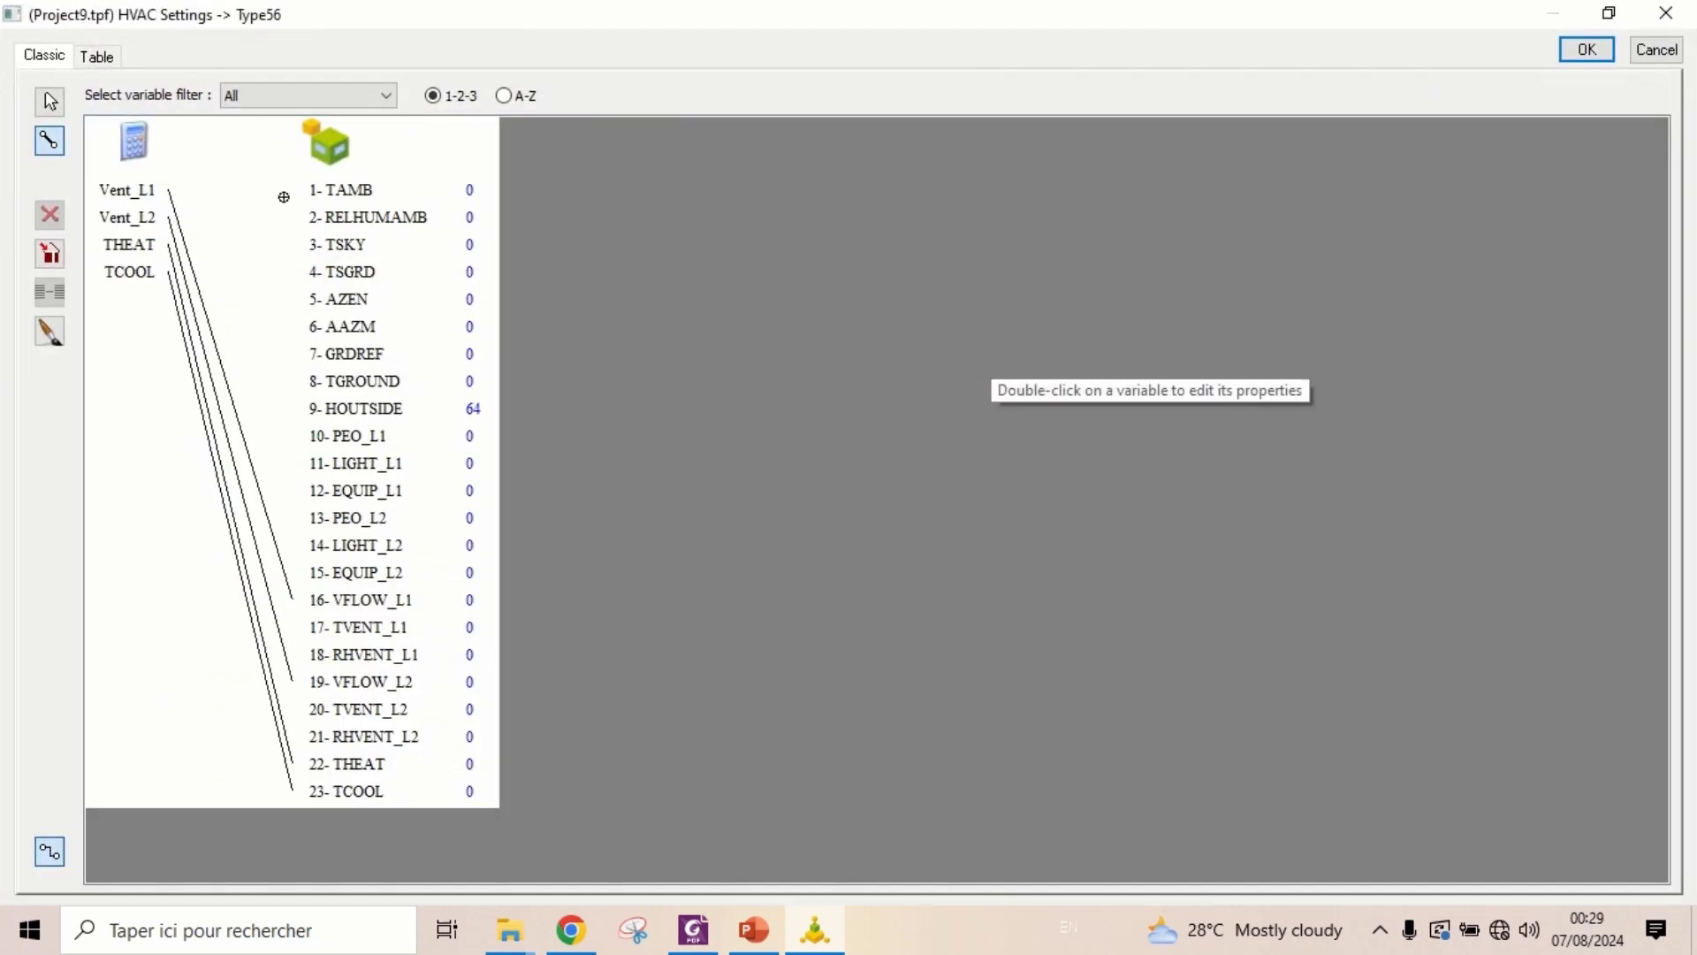
click(50, 100)
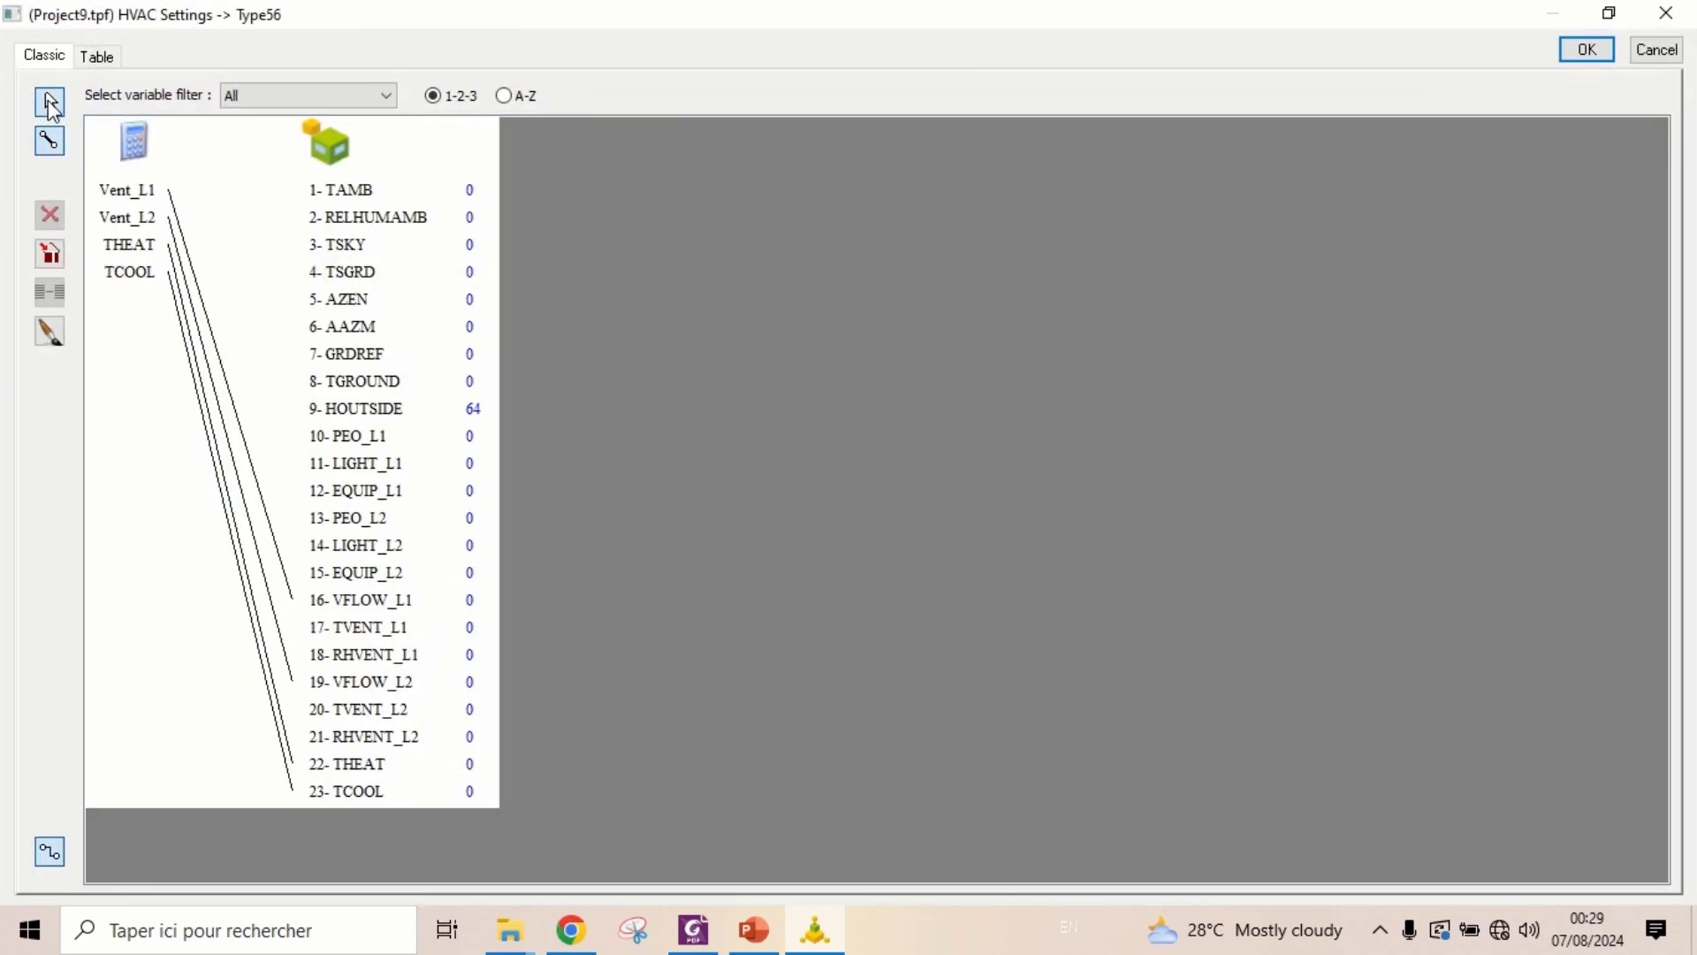
click(236, 422)
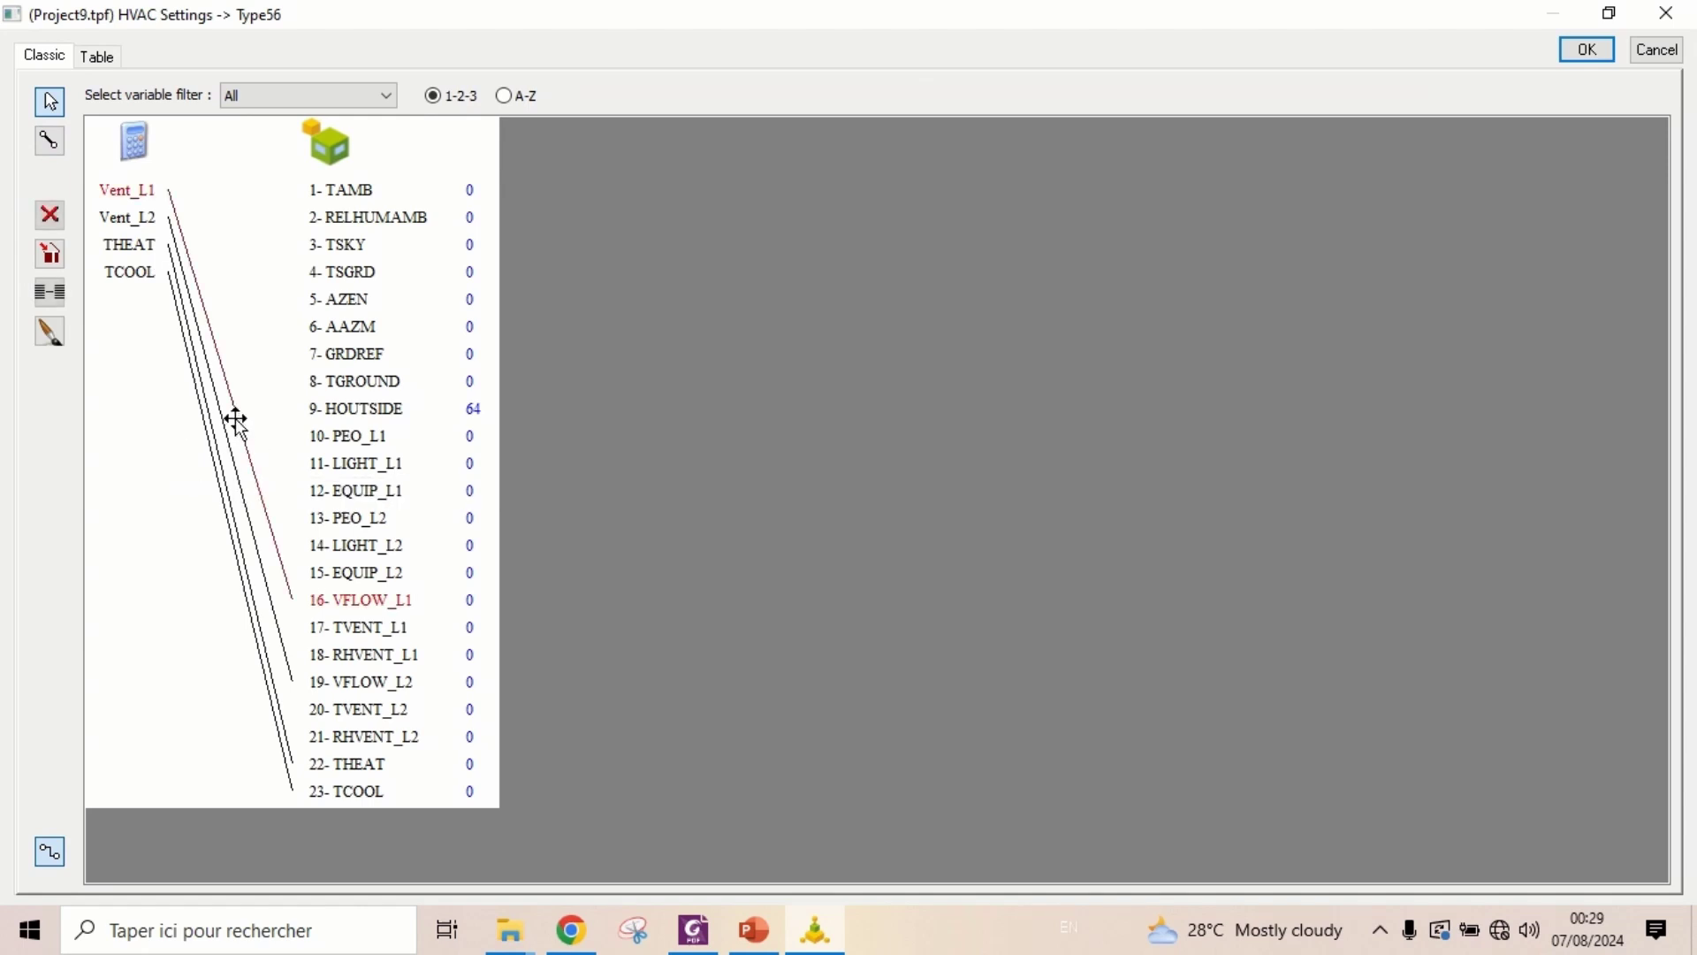
click(50, 216)
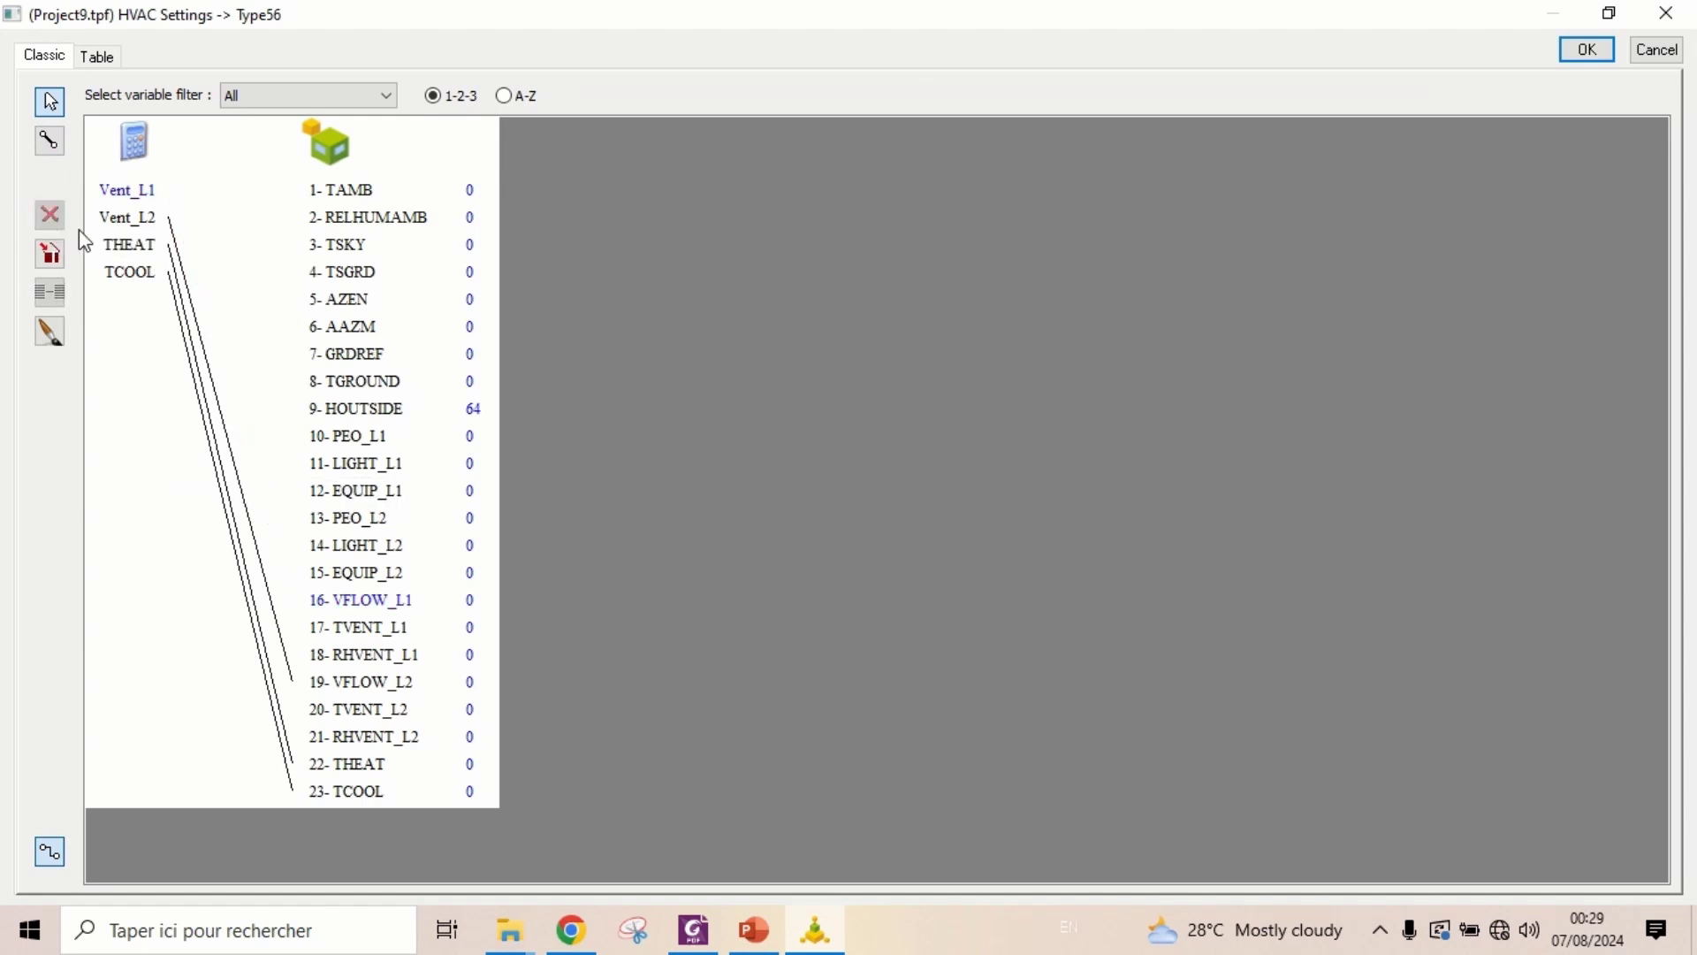
click(138, 221)
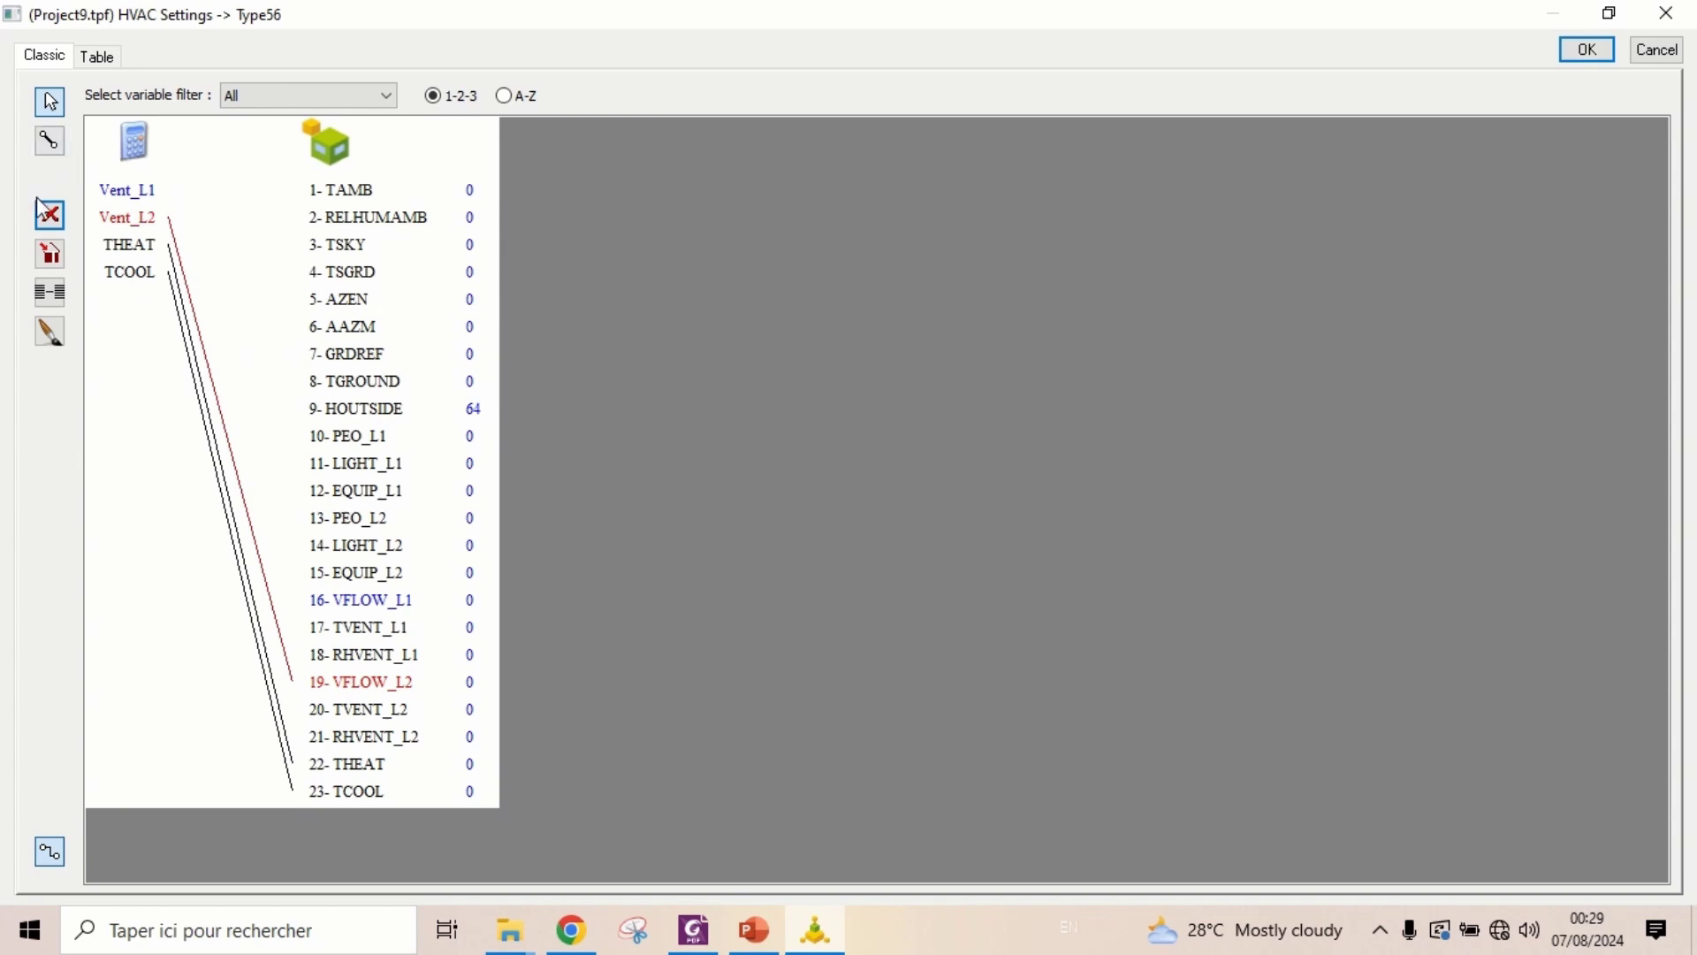
click(50, 216)
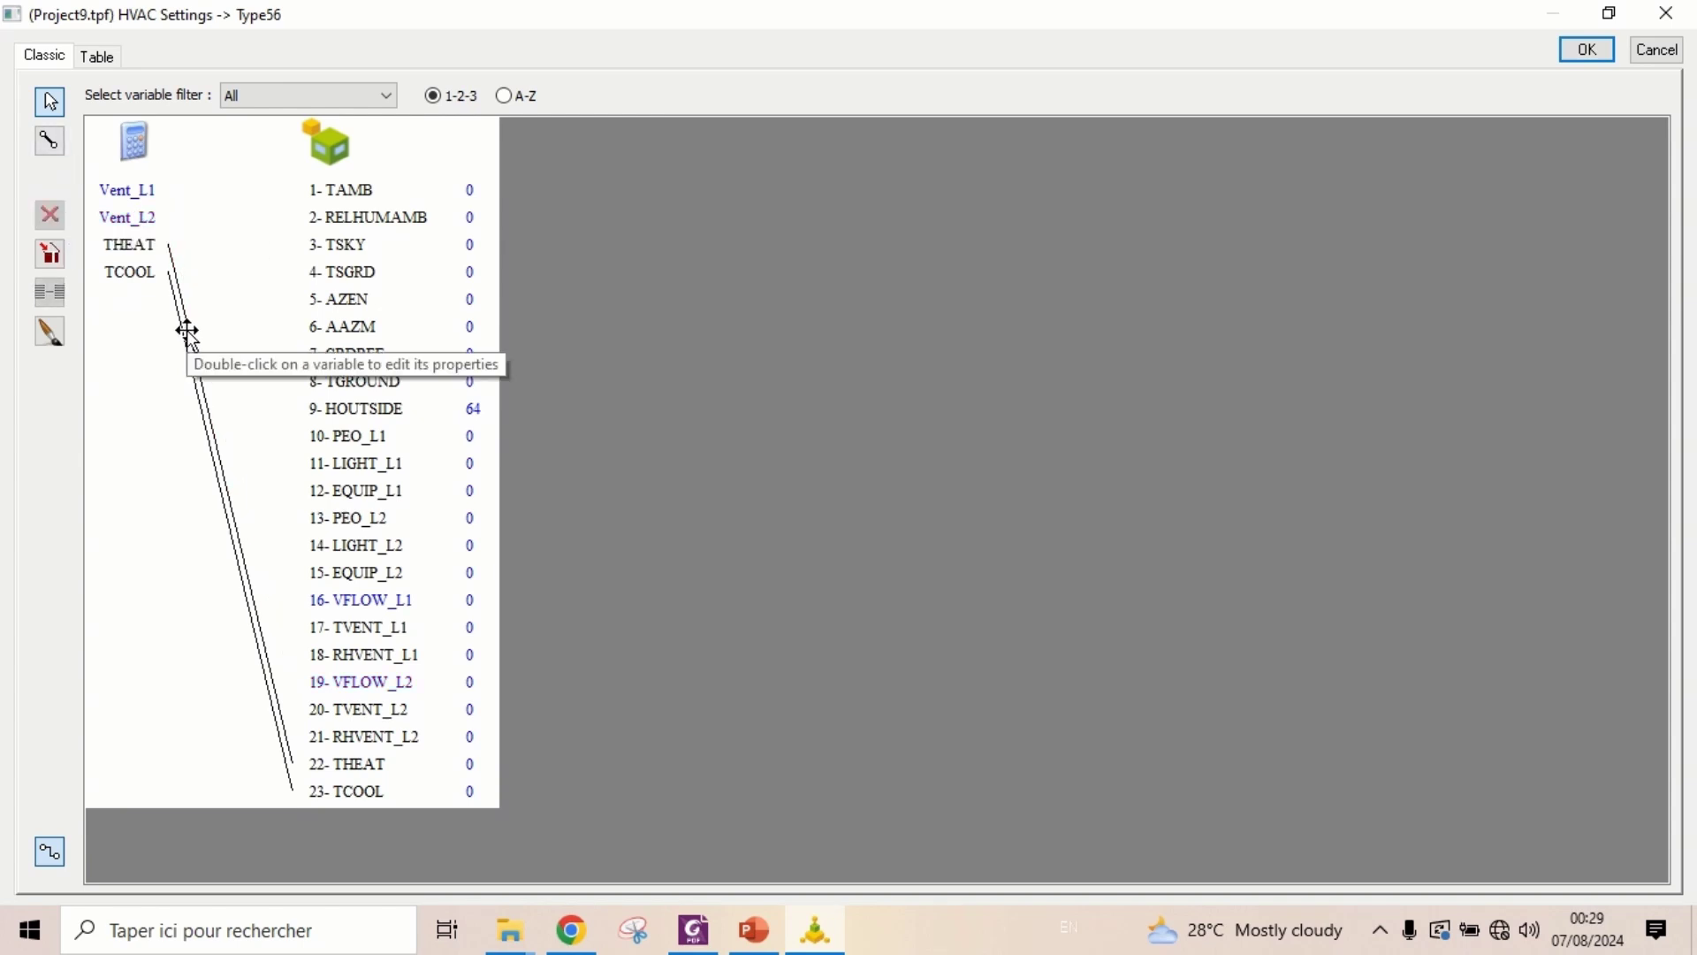
Delete the TCOOL and THEAT connections between HVAC Settings and Type56, and accept the link changes
click(187, 329)
click(53, 221)
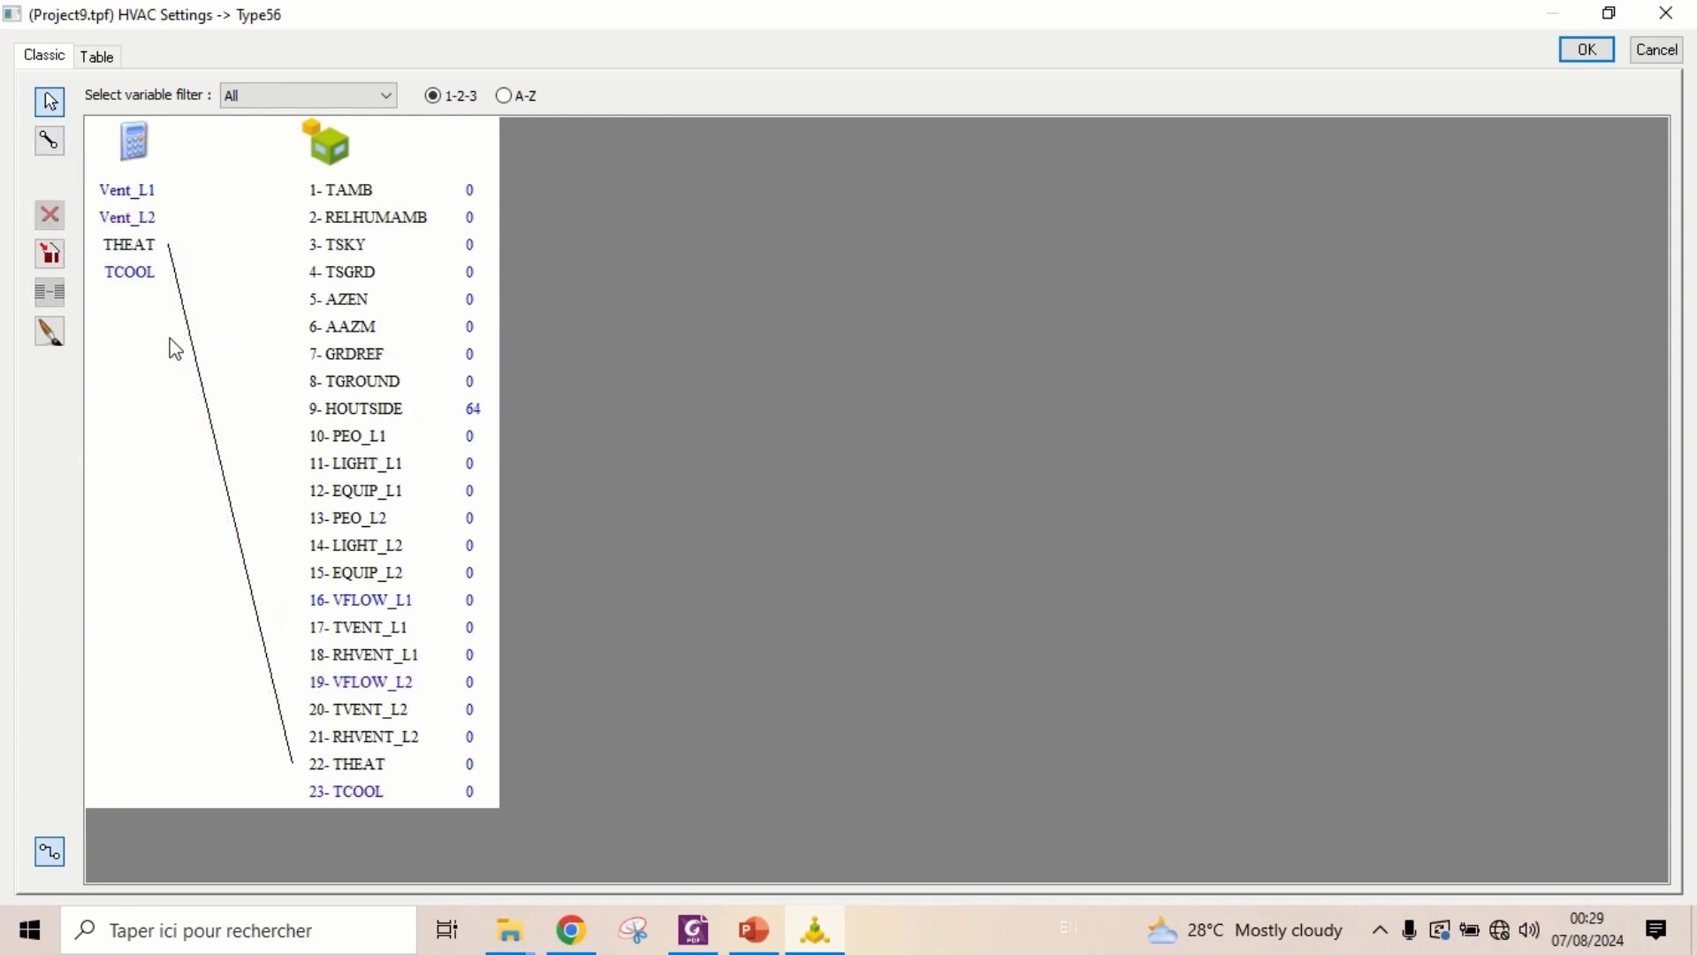
click(189, 348)
click(53, 217)
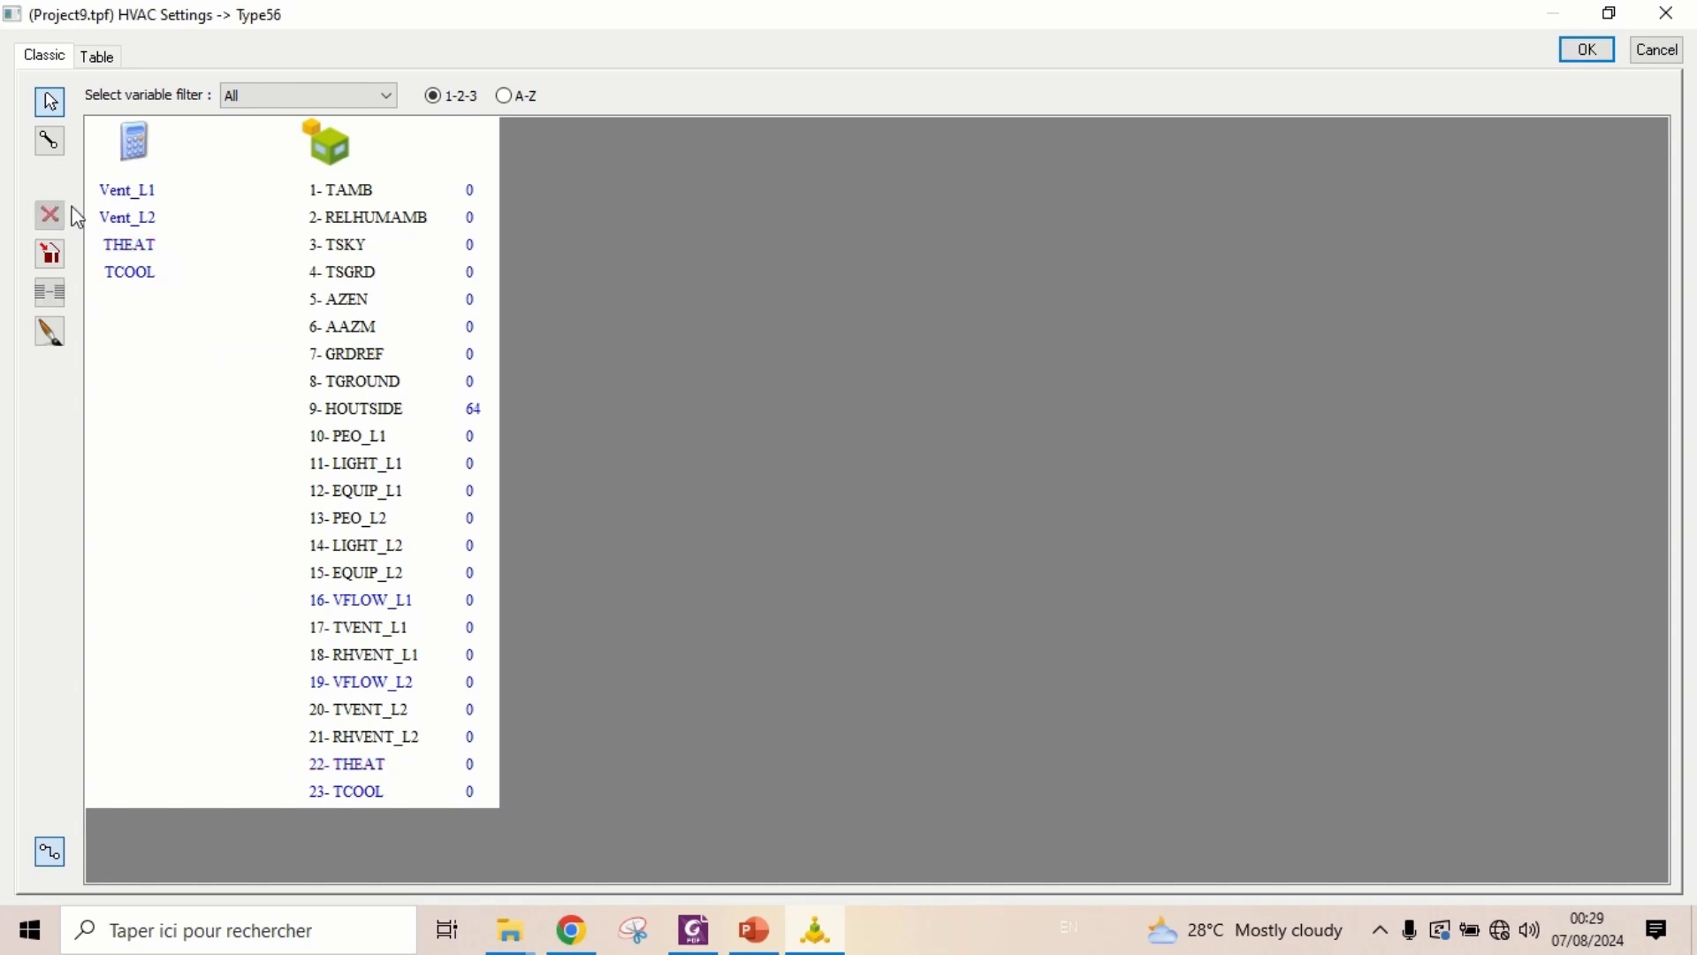
click(1583, 55)
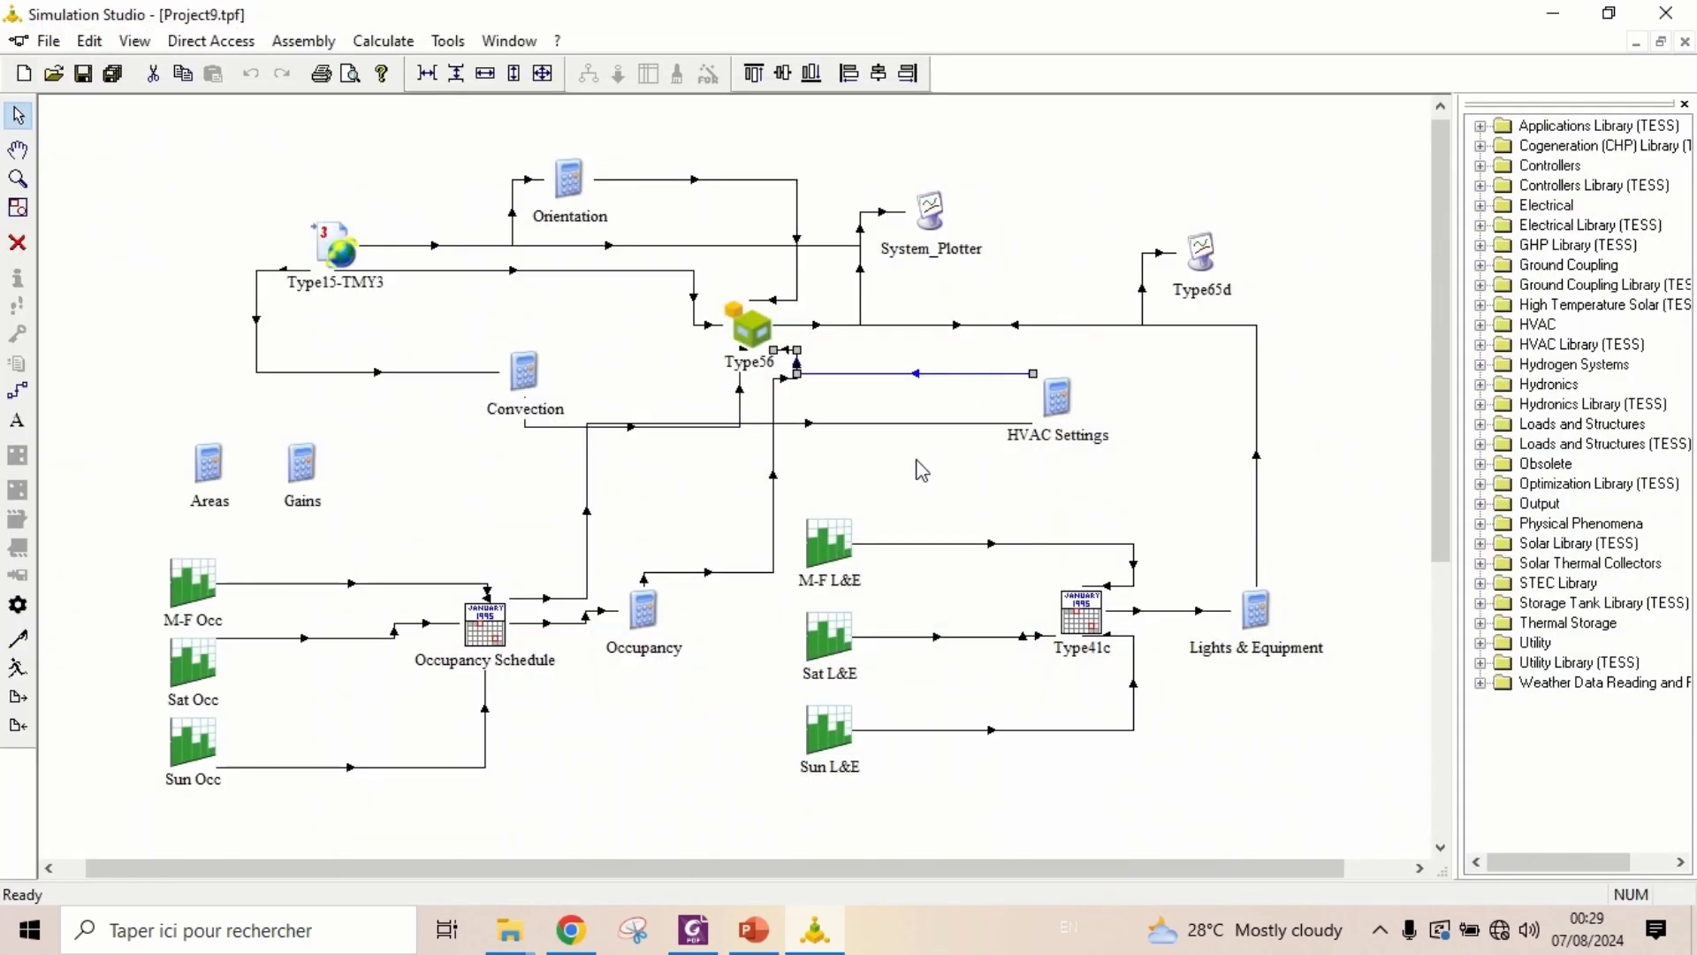
Delete the remaining link from HVAC Settings to Type56
click(945, 375)
click(938, 412)
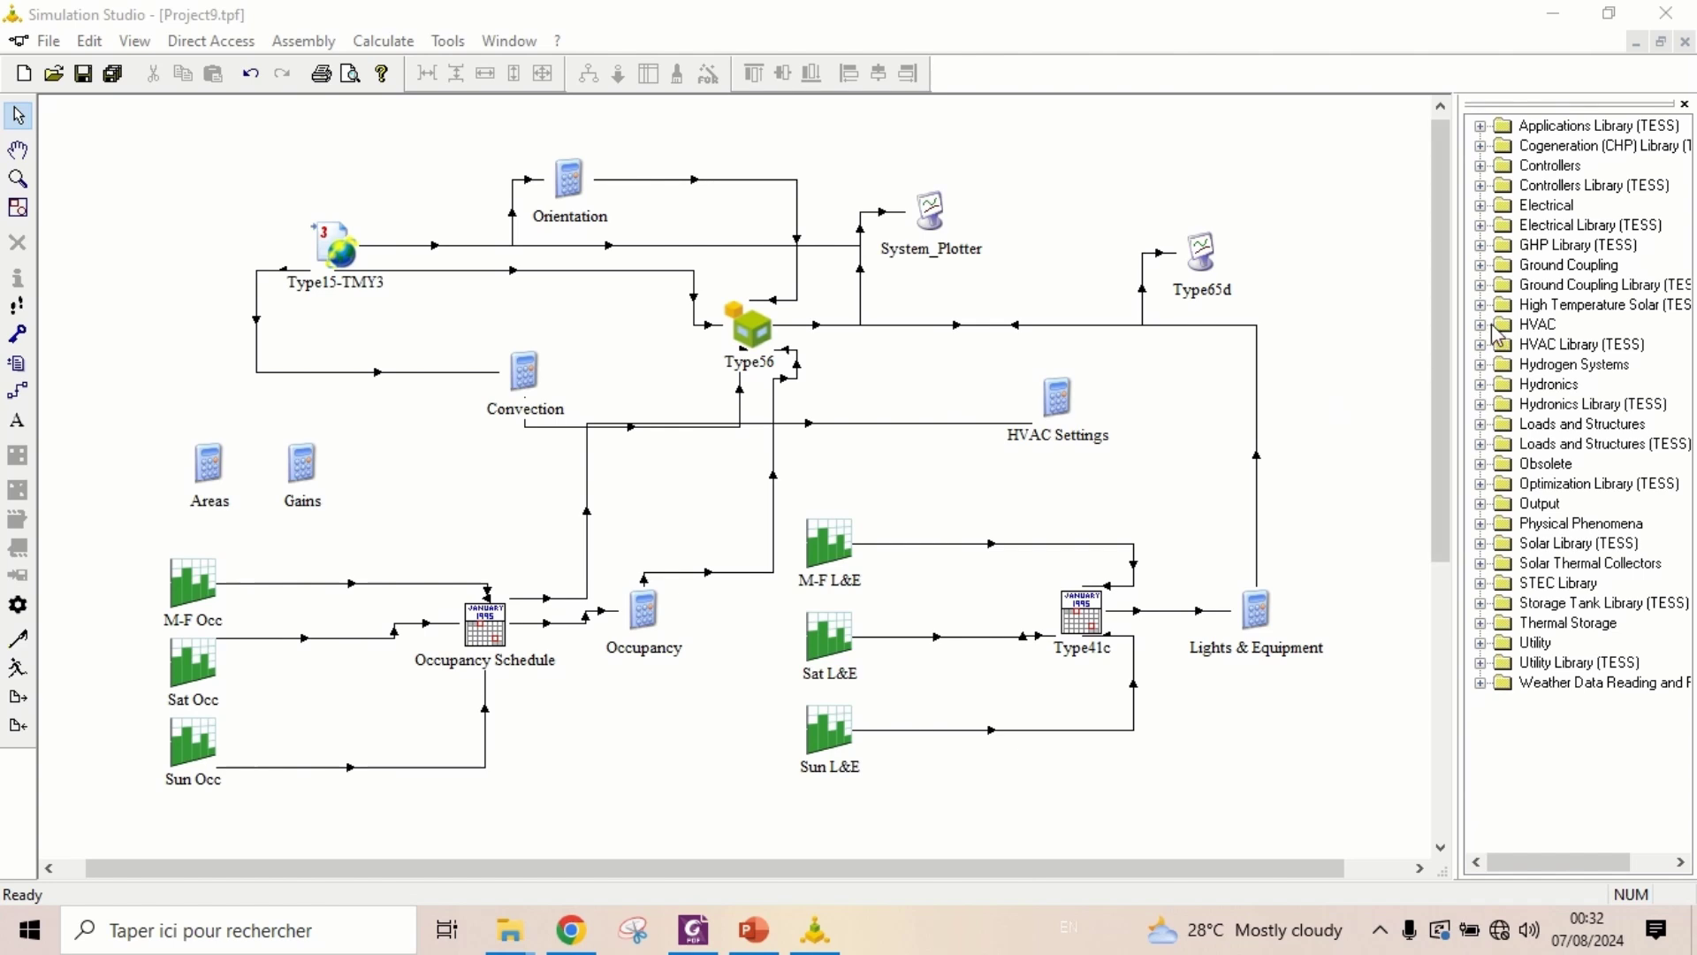
Add a Type119a air-source heat pump with electric auxiliary below Type65d, and move HVAC Settings closer to Type56
click(1473, 324)
click(1481, 326)
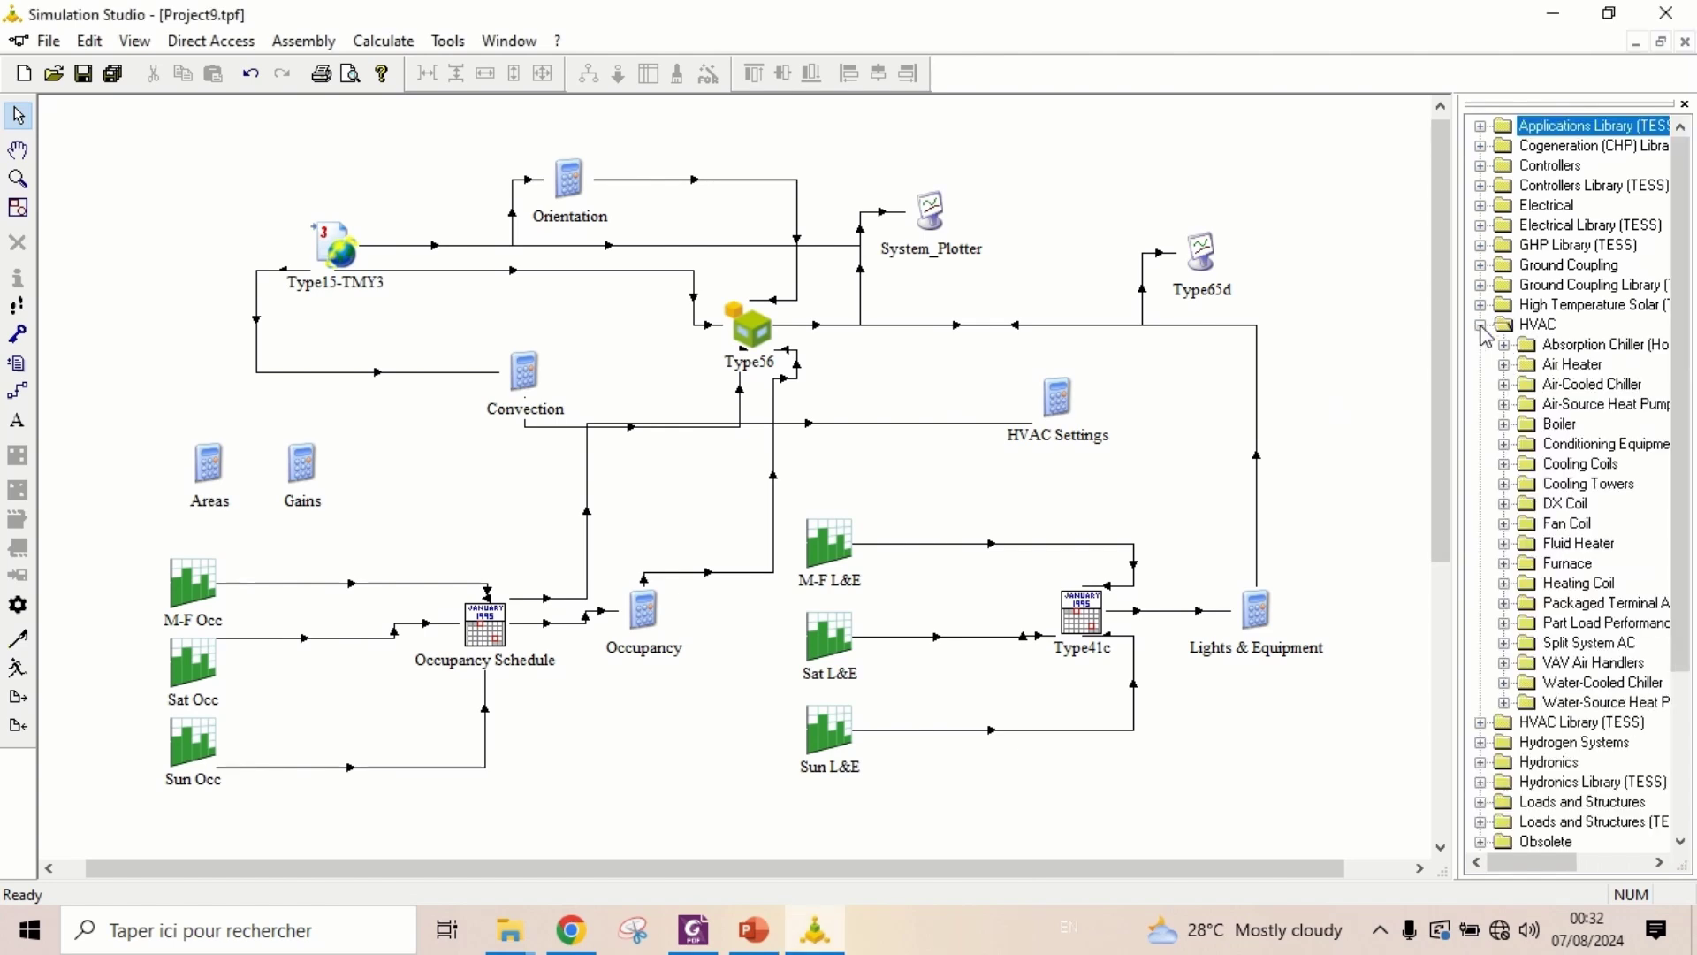
click(1504, 405)
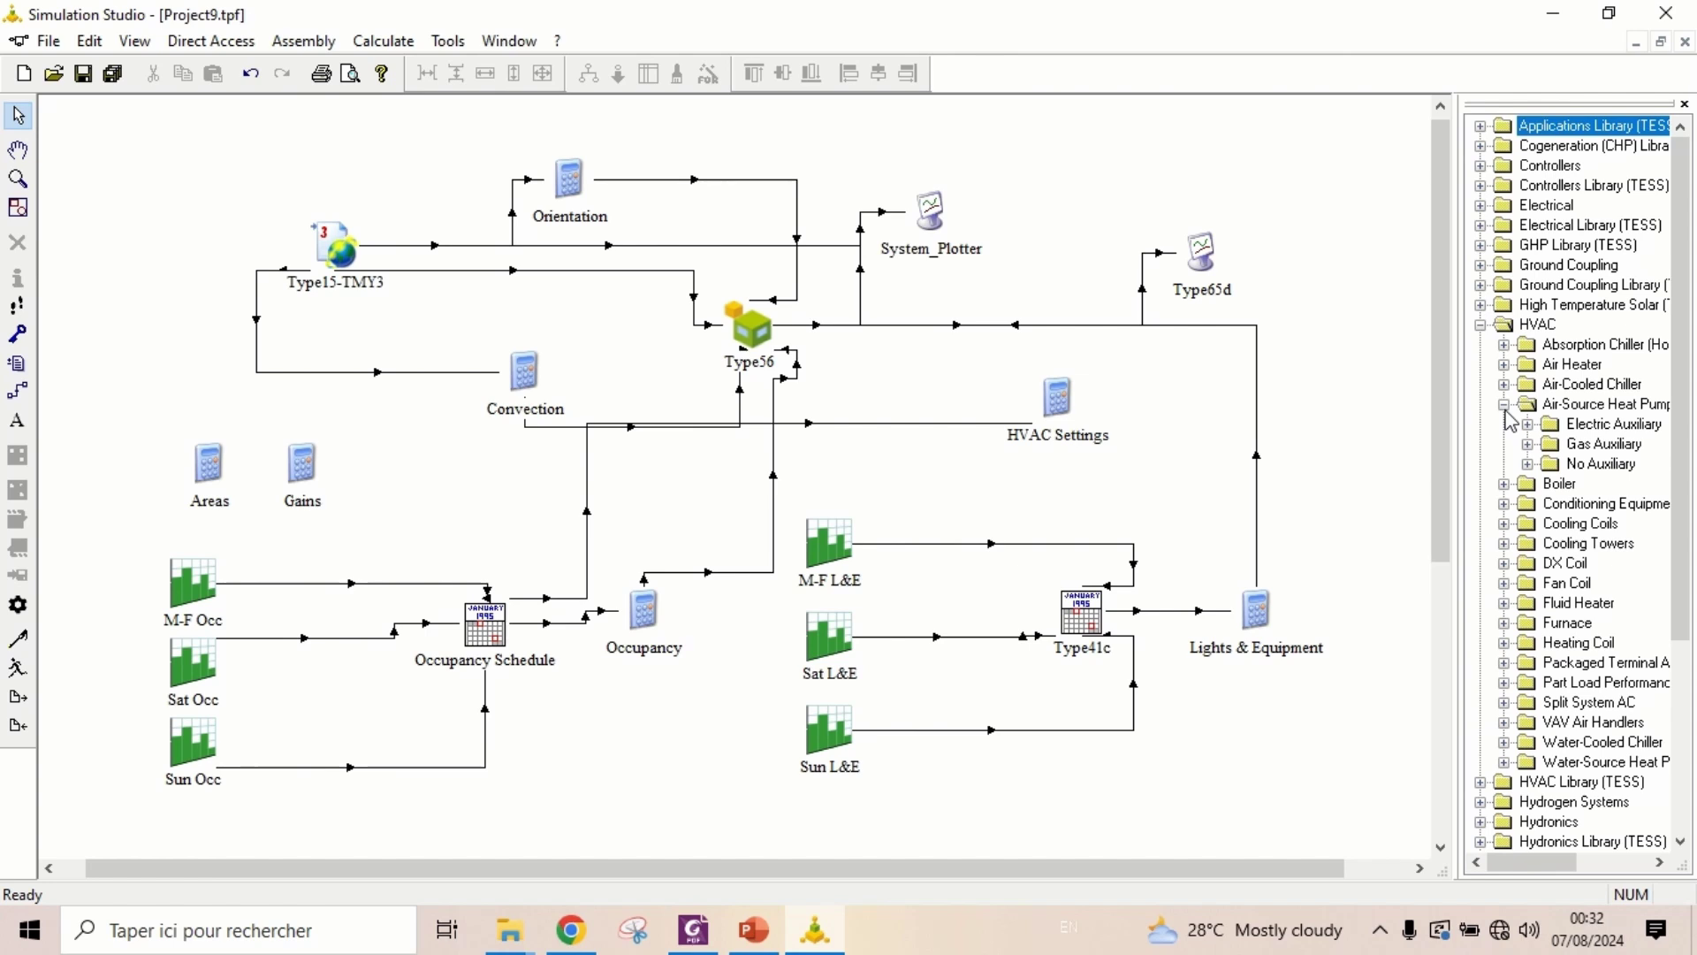
click(1529, 425)
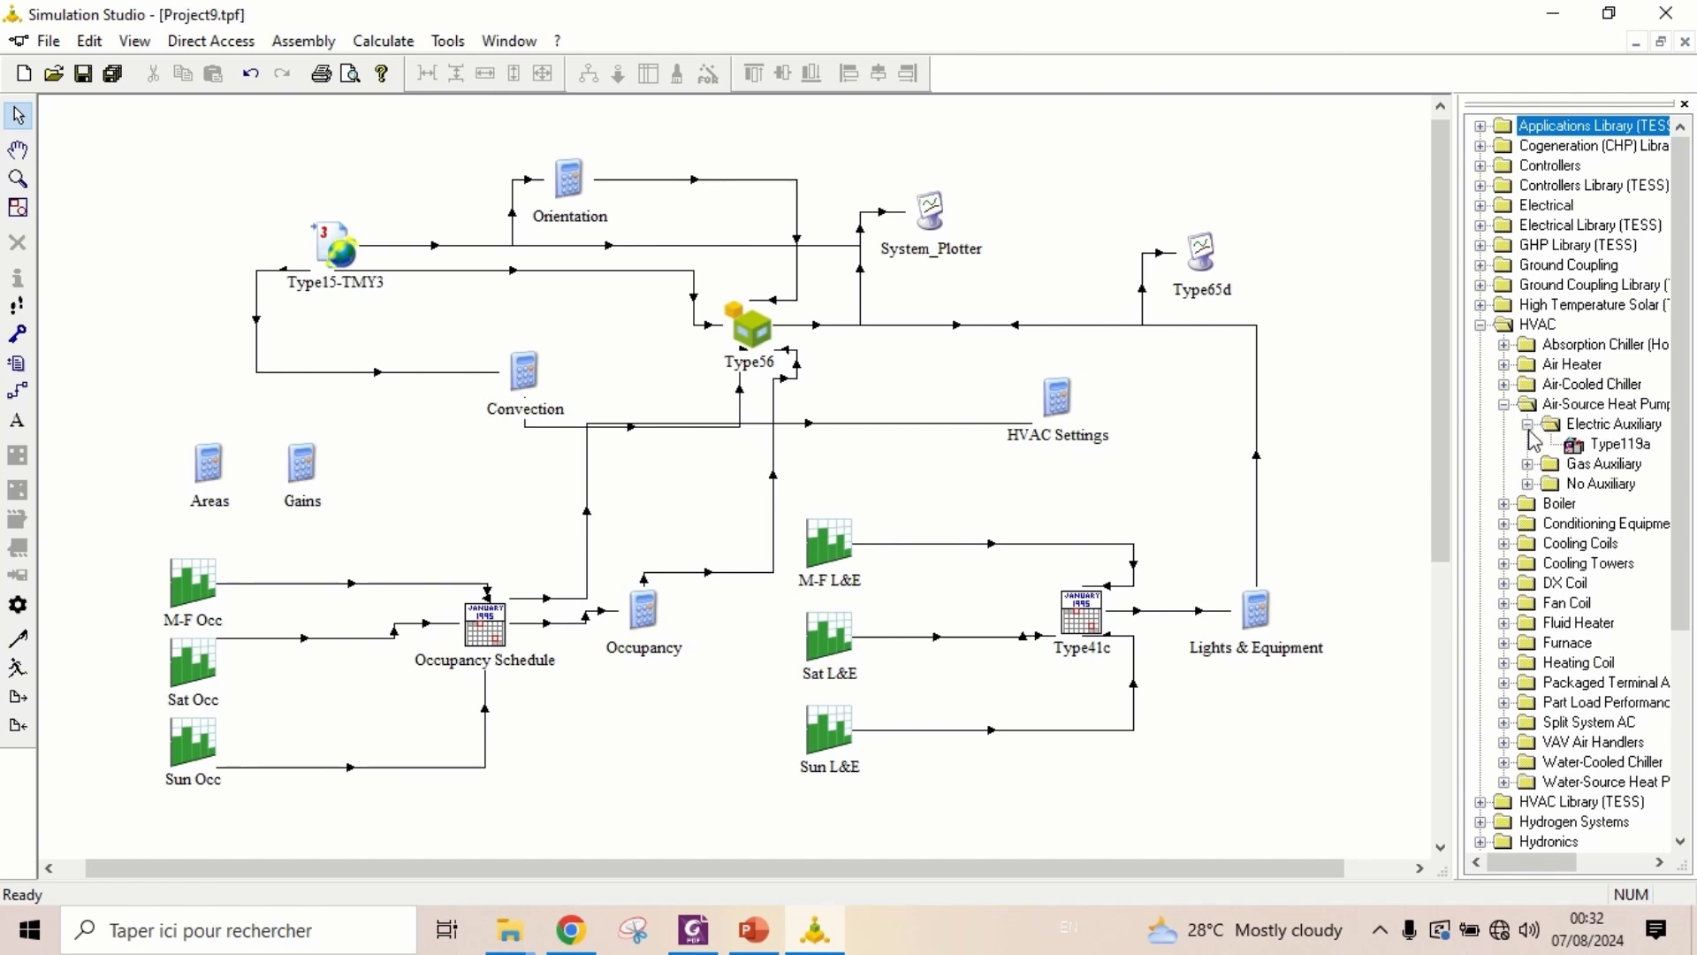
drag(1618, 445, 1180, 385)
click(1201, 476)
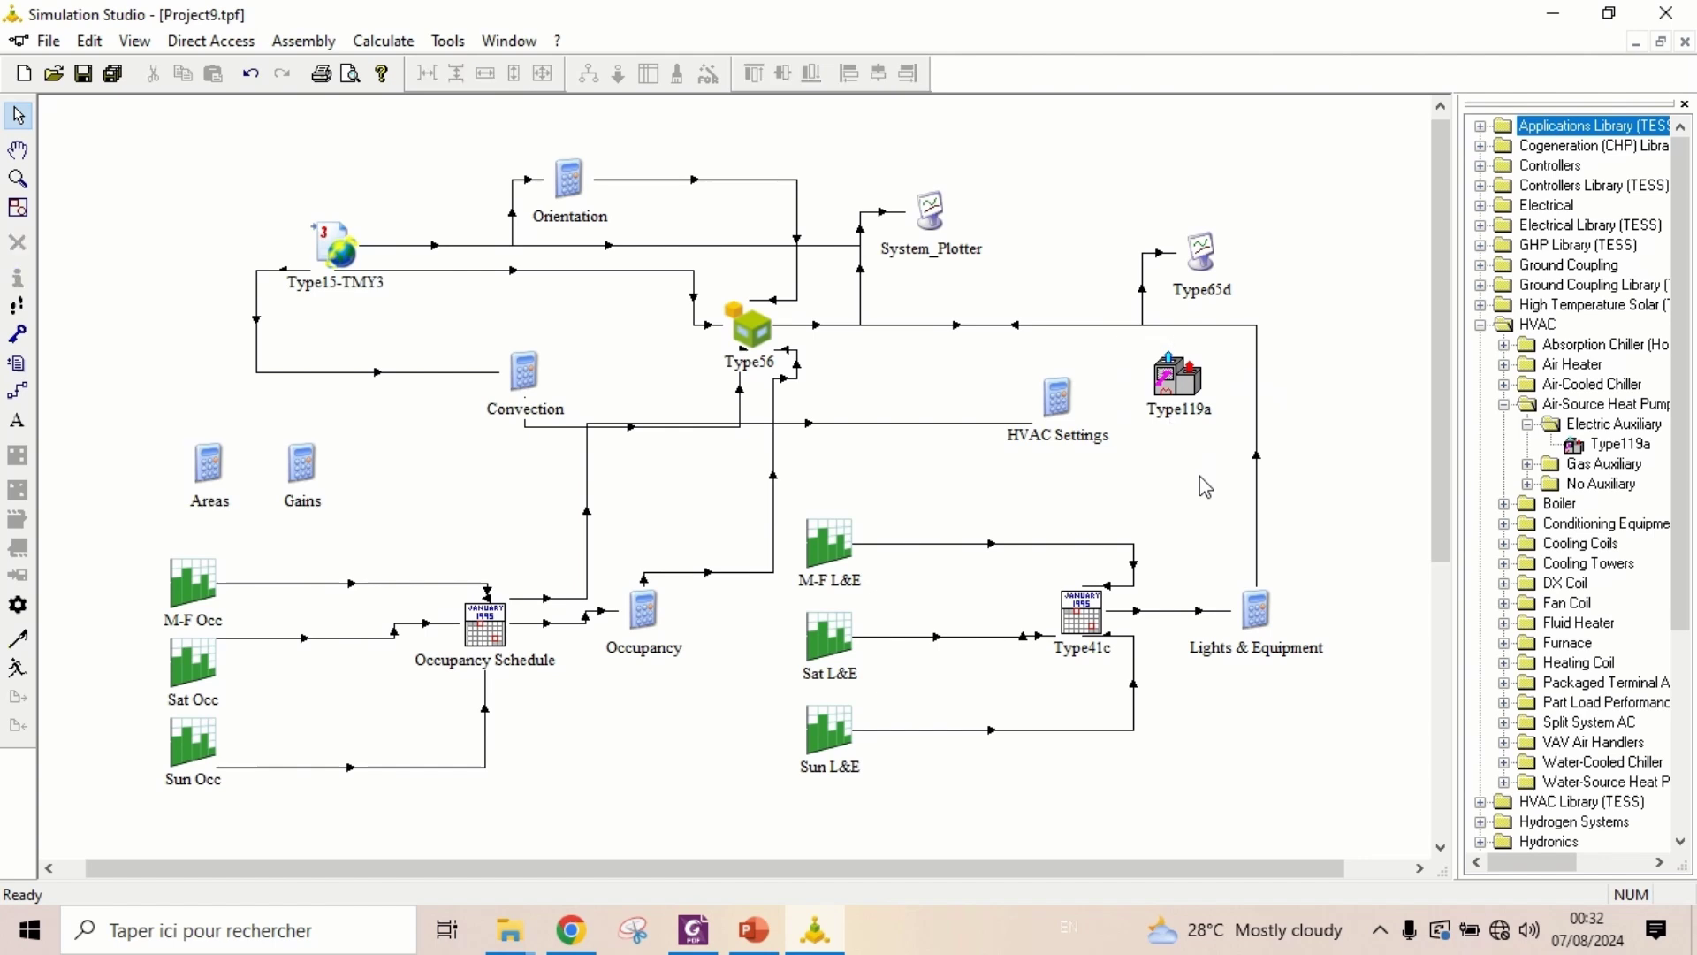
drag(1058, 402, 923, 403)
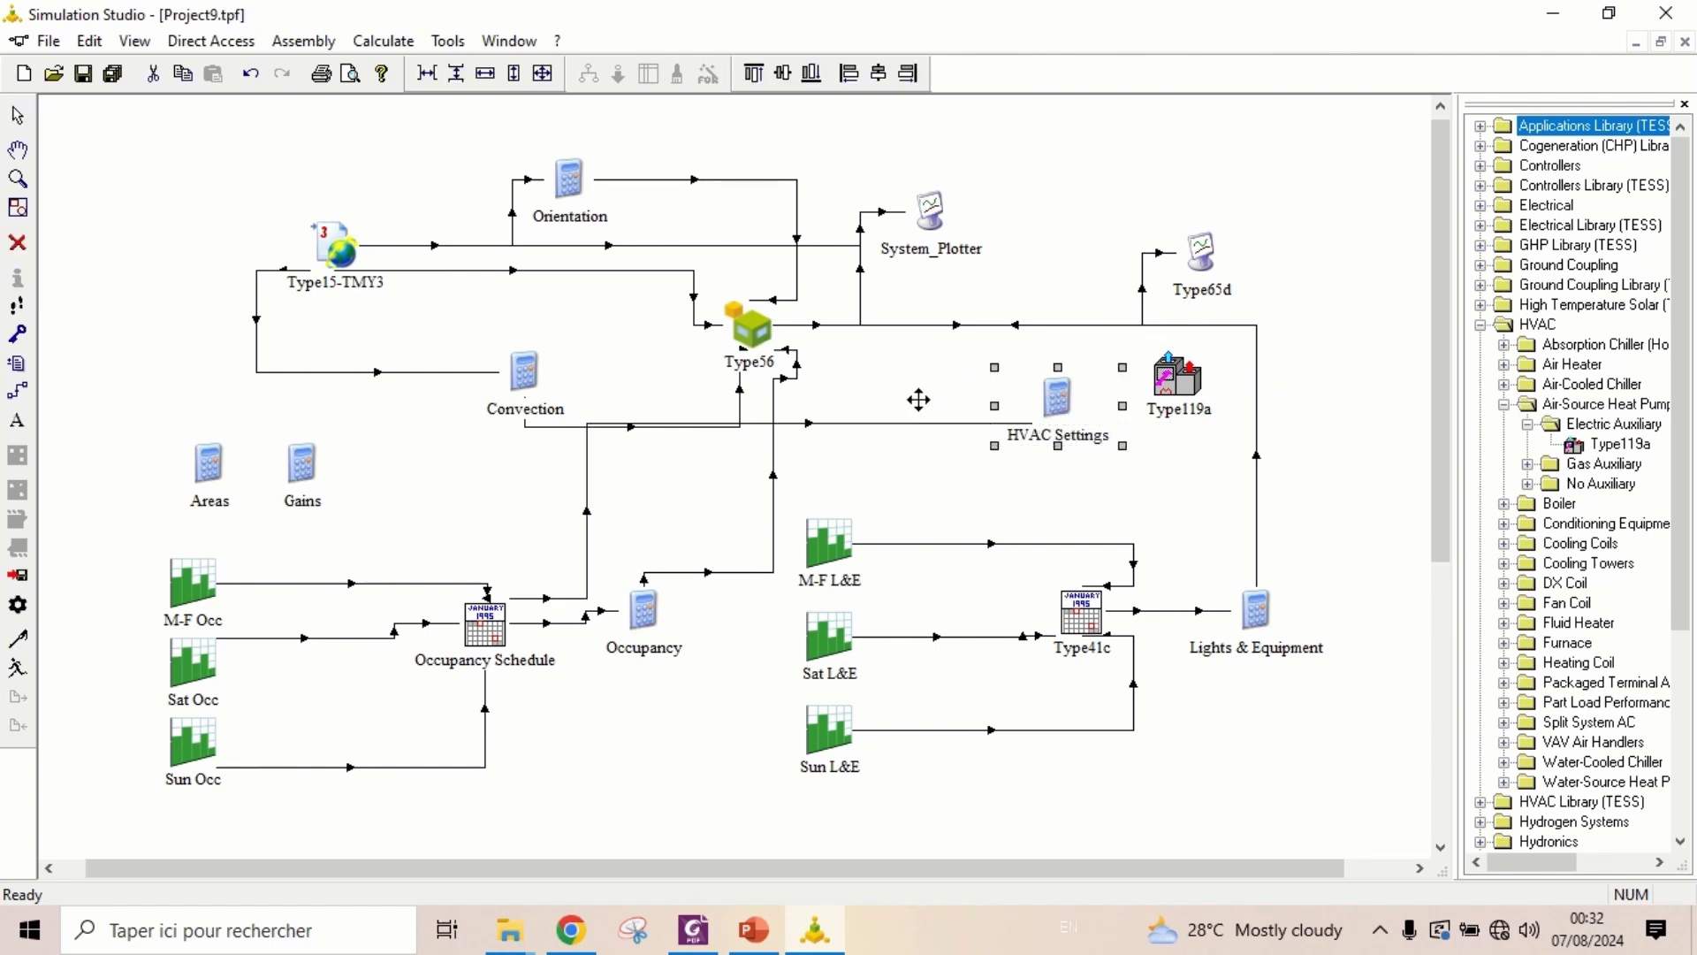
click(1144, 470)
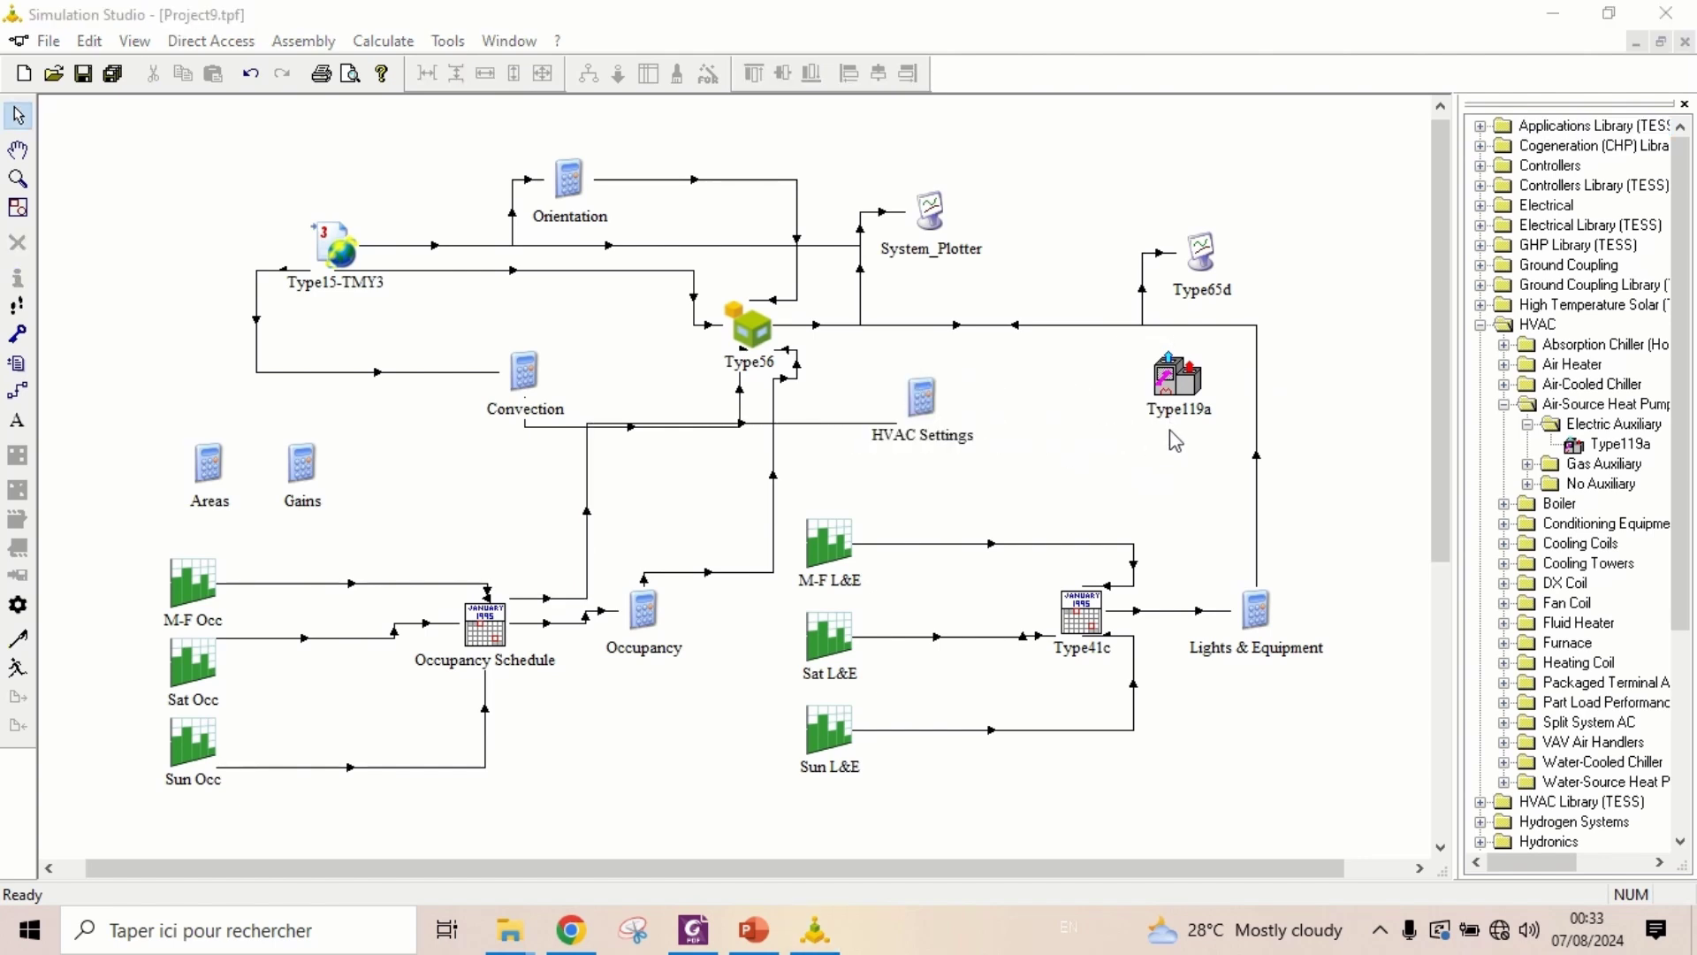
Rename the Type119a component as ASHP-L1
click(1179, 417)
click(1178, 412)
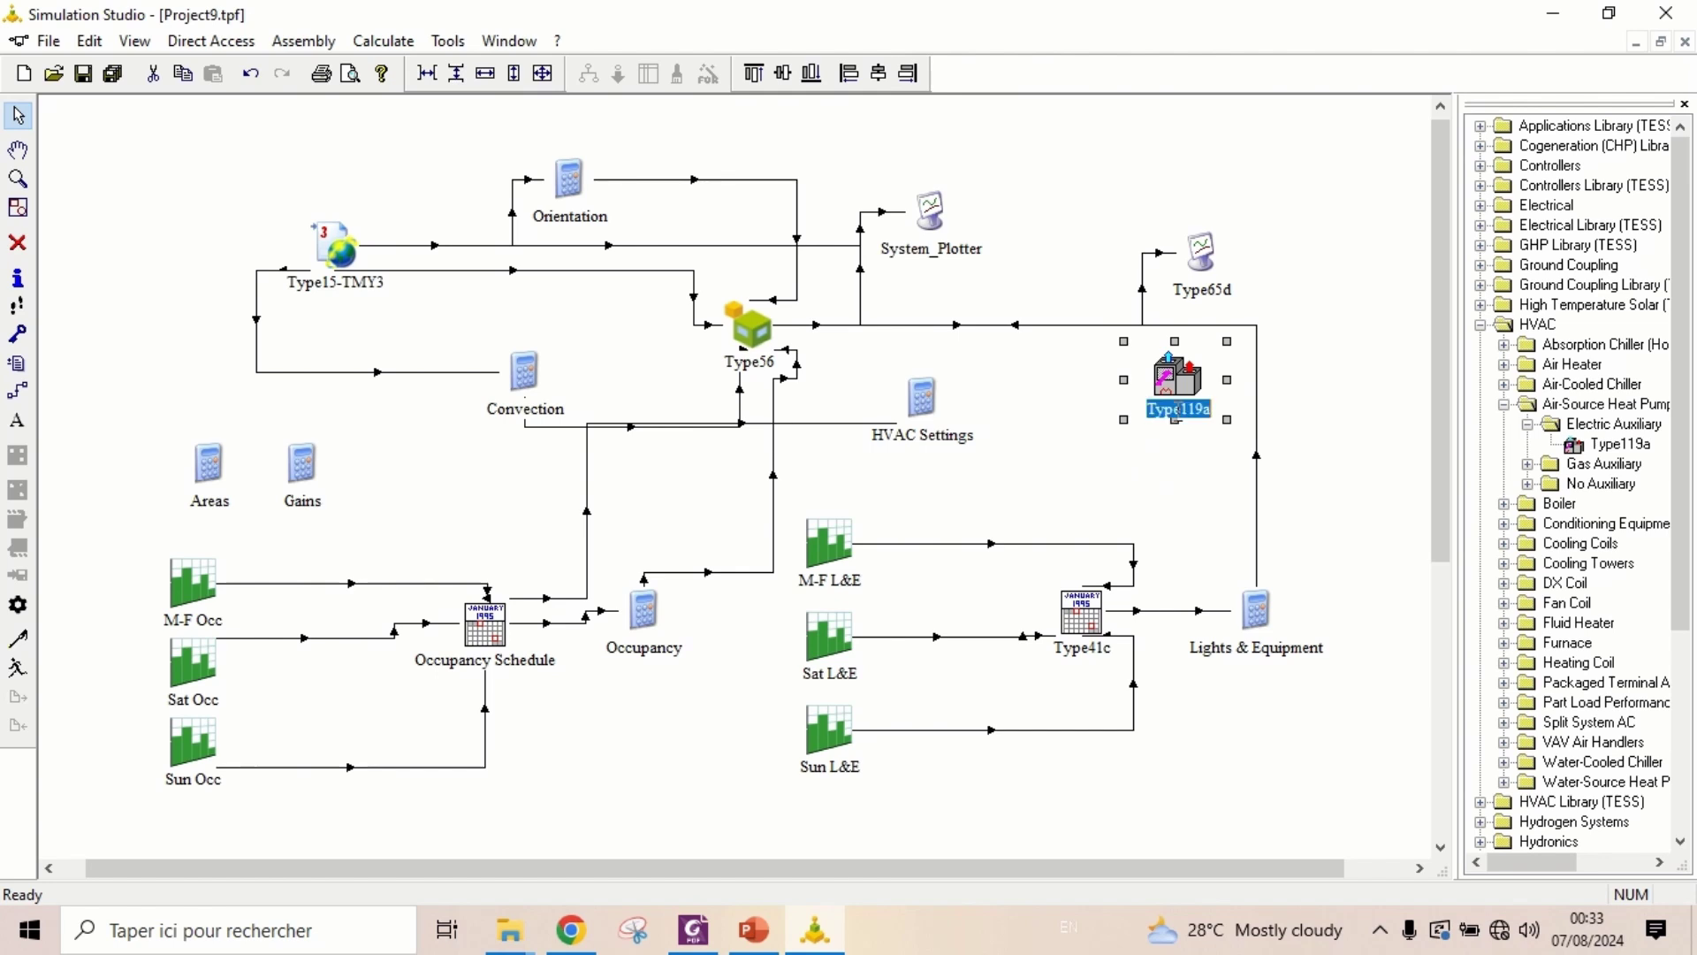
text(ASHP-1)
click(1300, 433)
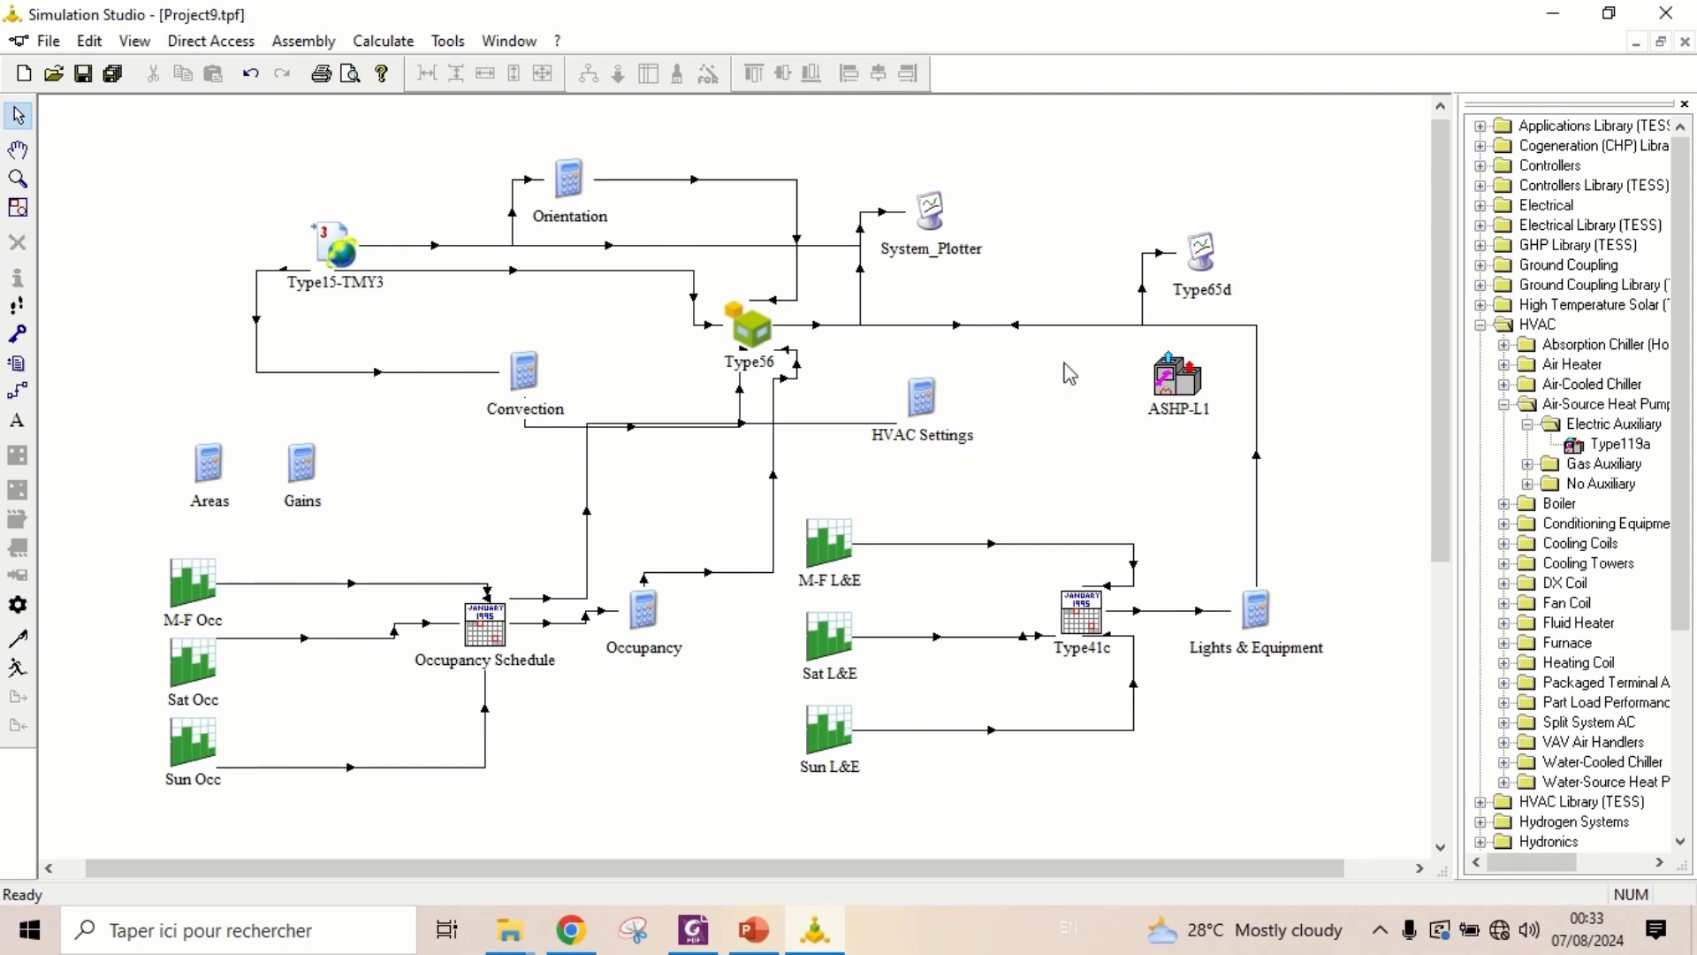
Set ASHP-L1's cooling performance data file to ASHP Cooling 17_58.dat from TRNSYS18\Examples\Sample Catalog Files
double_click(1180, 388)
click(720, 269)
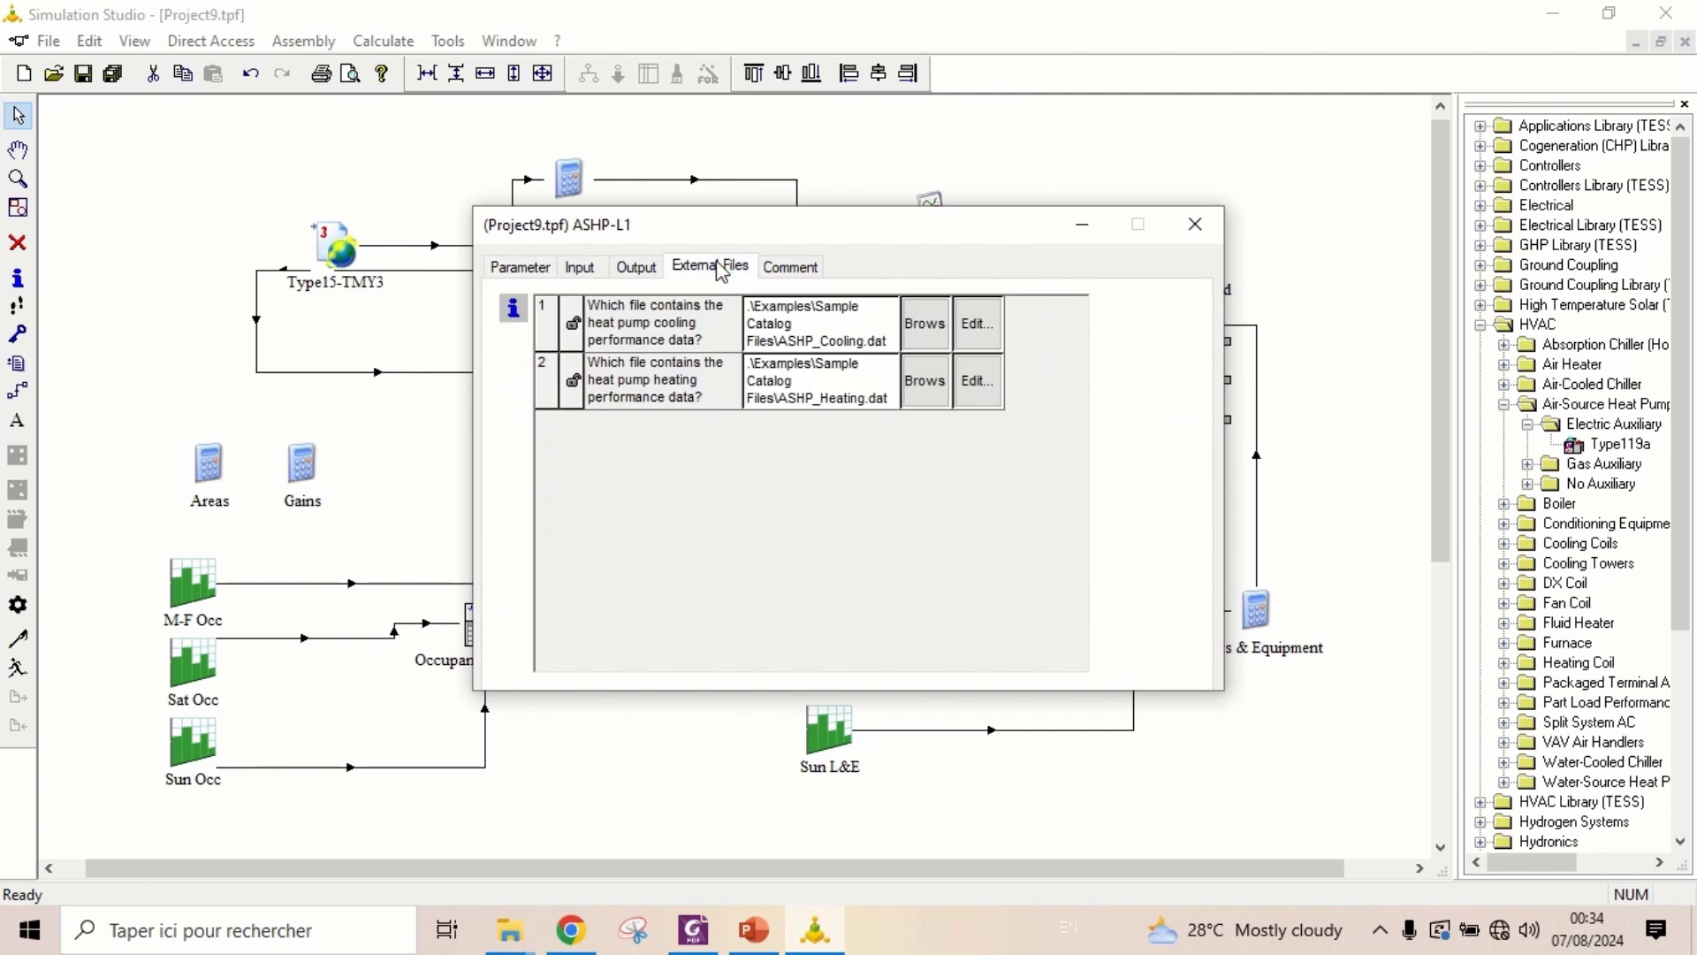
click(927, 326)
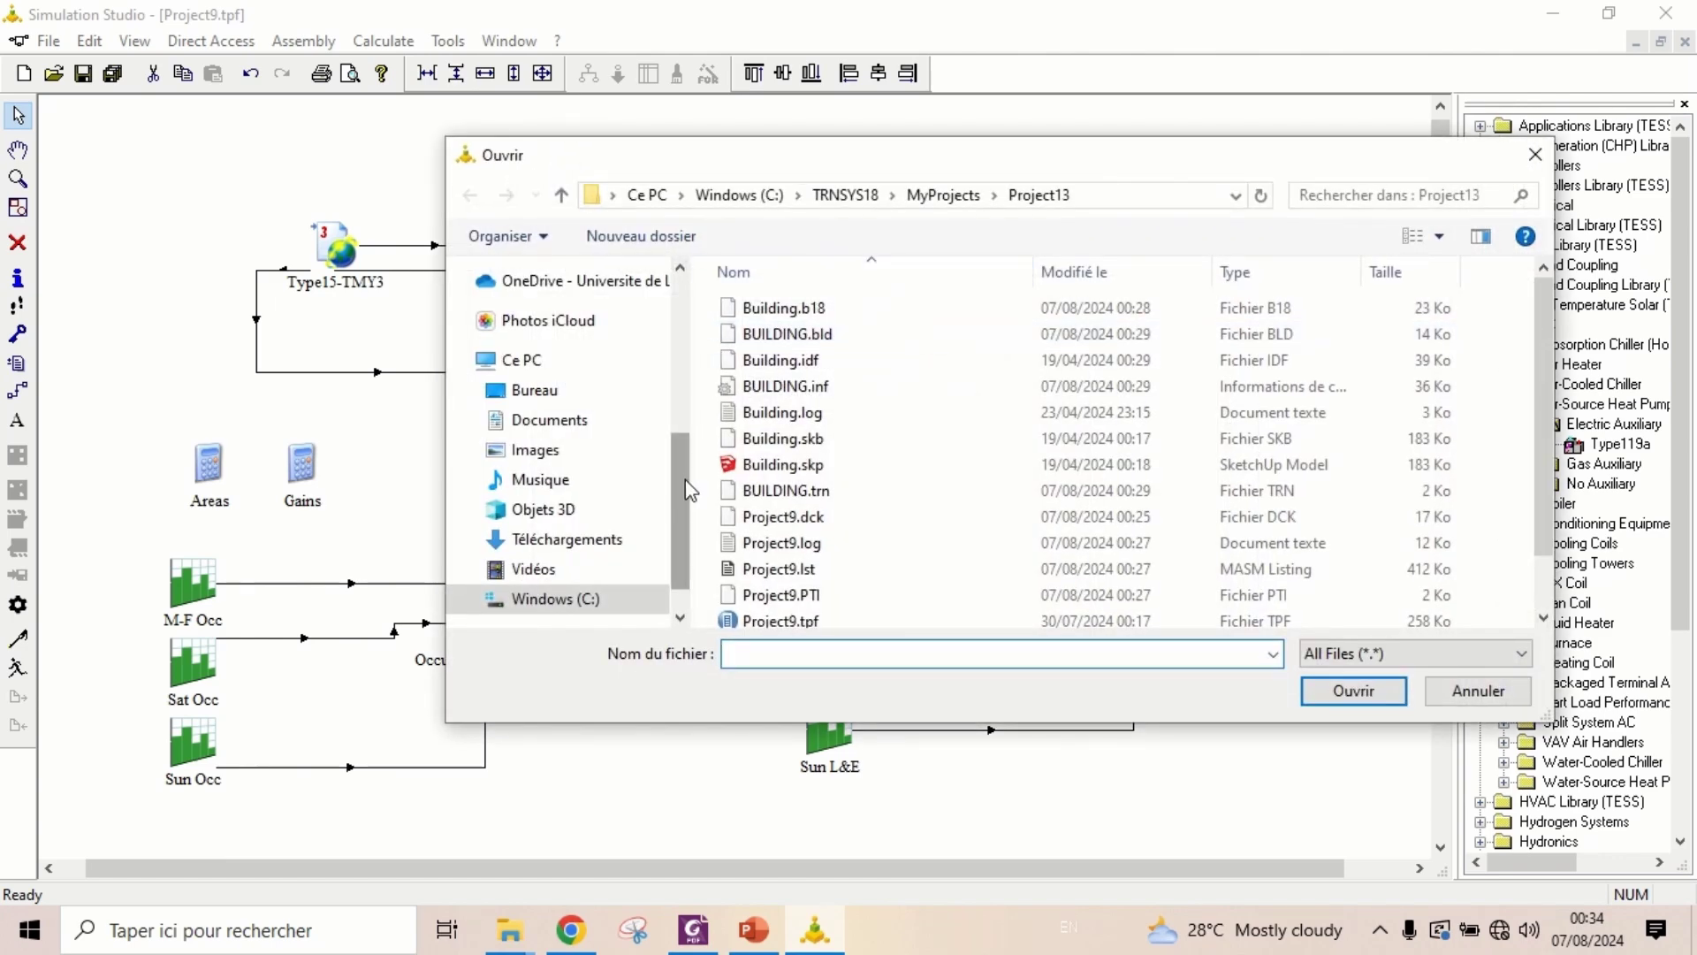
scroll(676, 460, up, 1)
scroll(646, 513, down, 2)
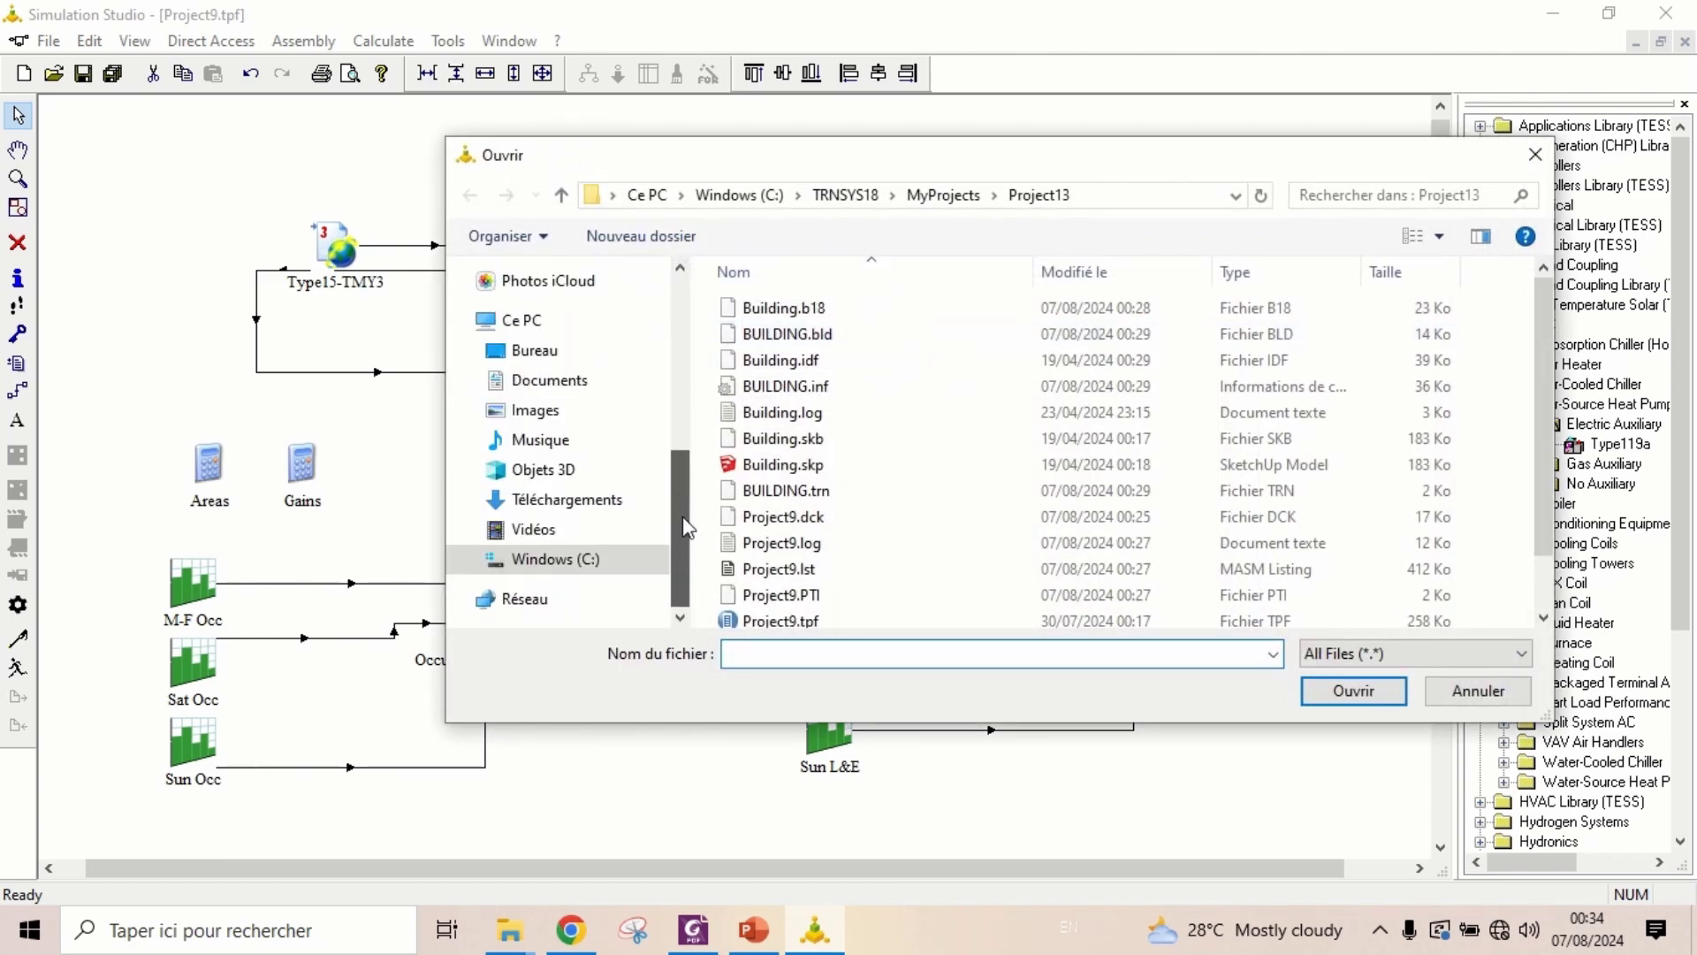
click(610, 563)
double_click(809, 612)
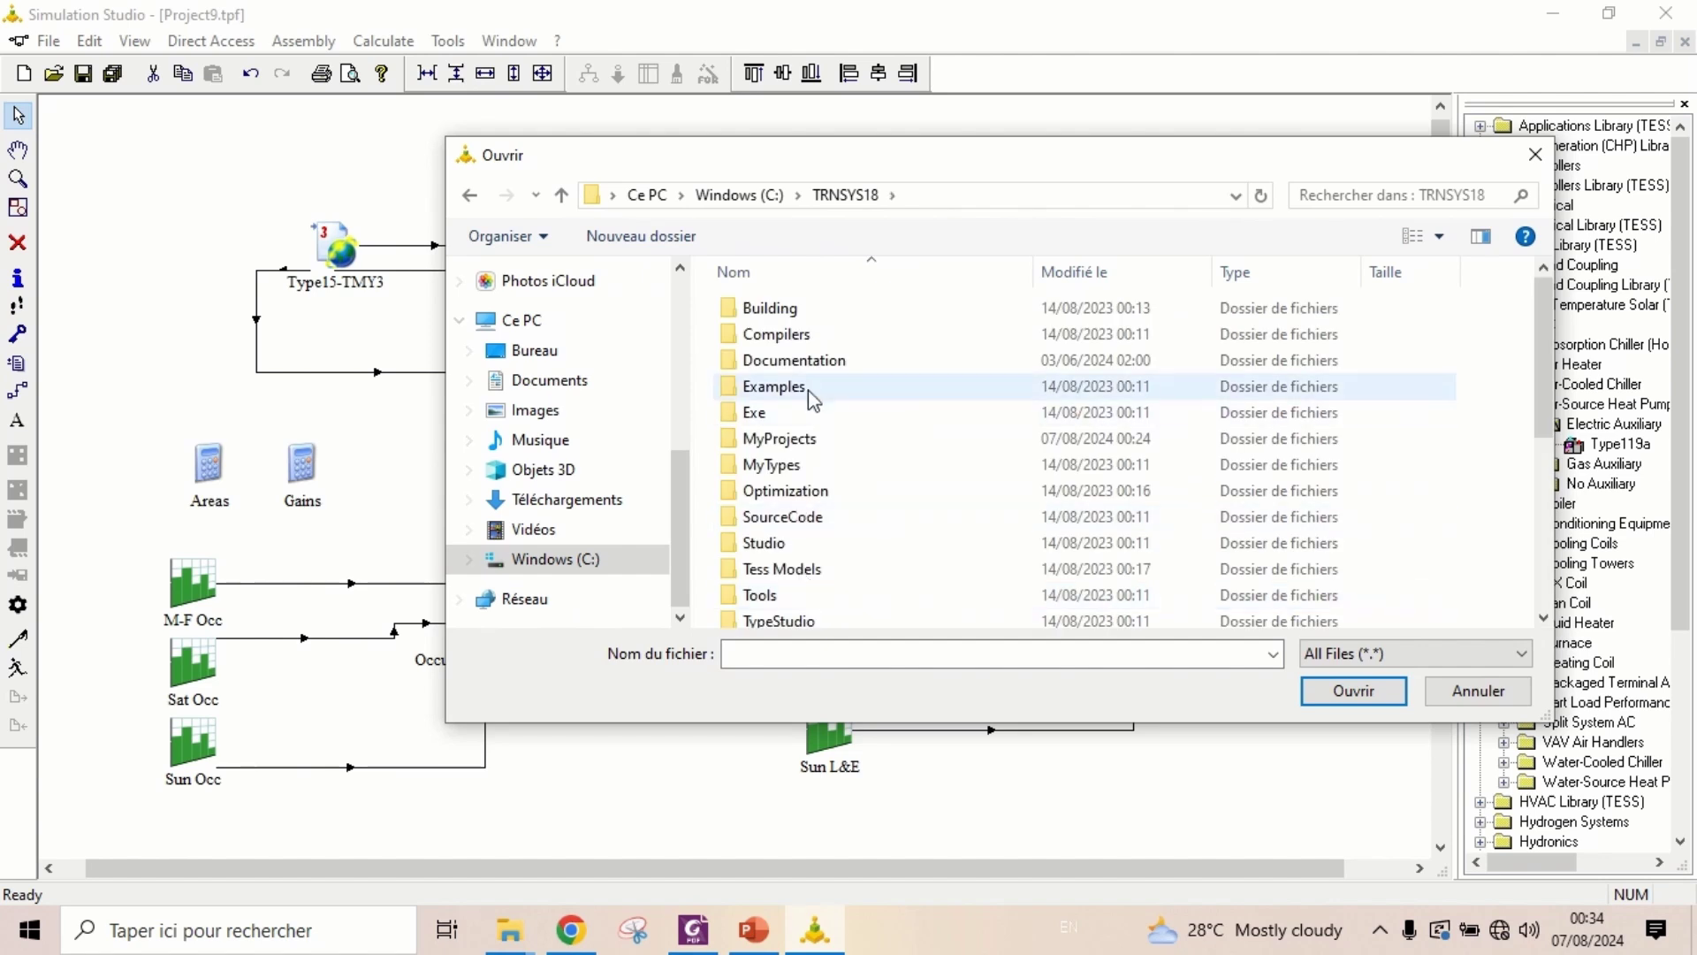
double_click(812, 395)
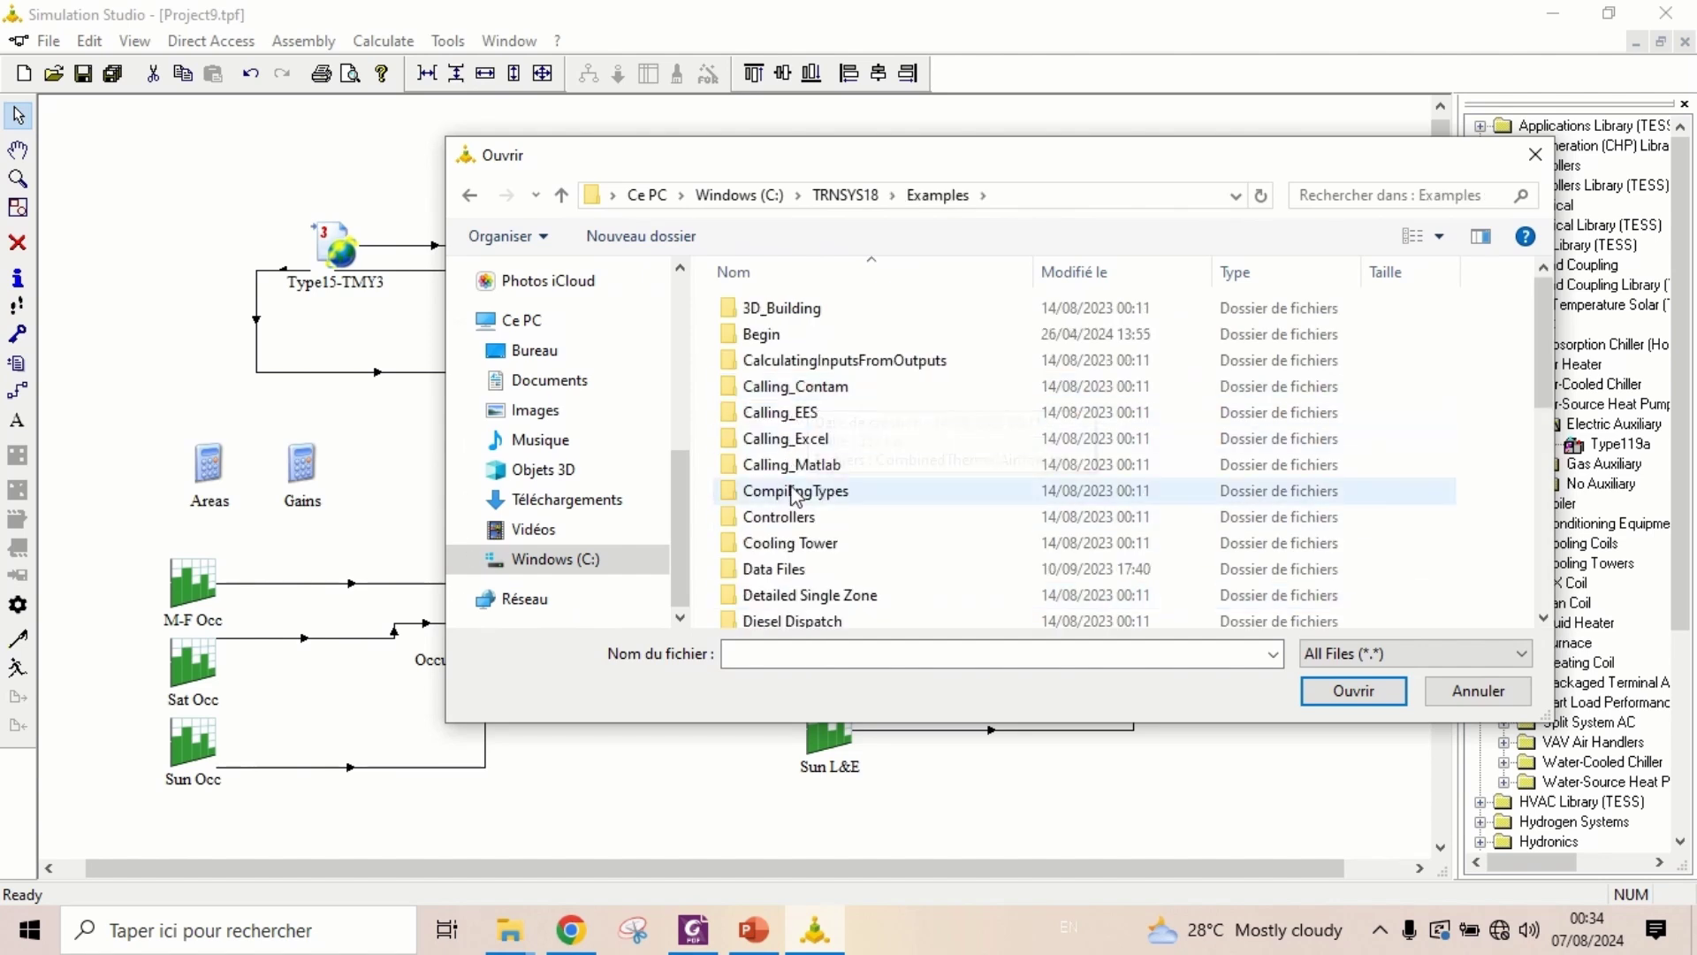
scroll(818, 522, down, 4)
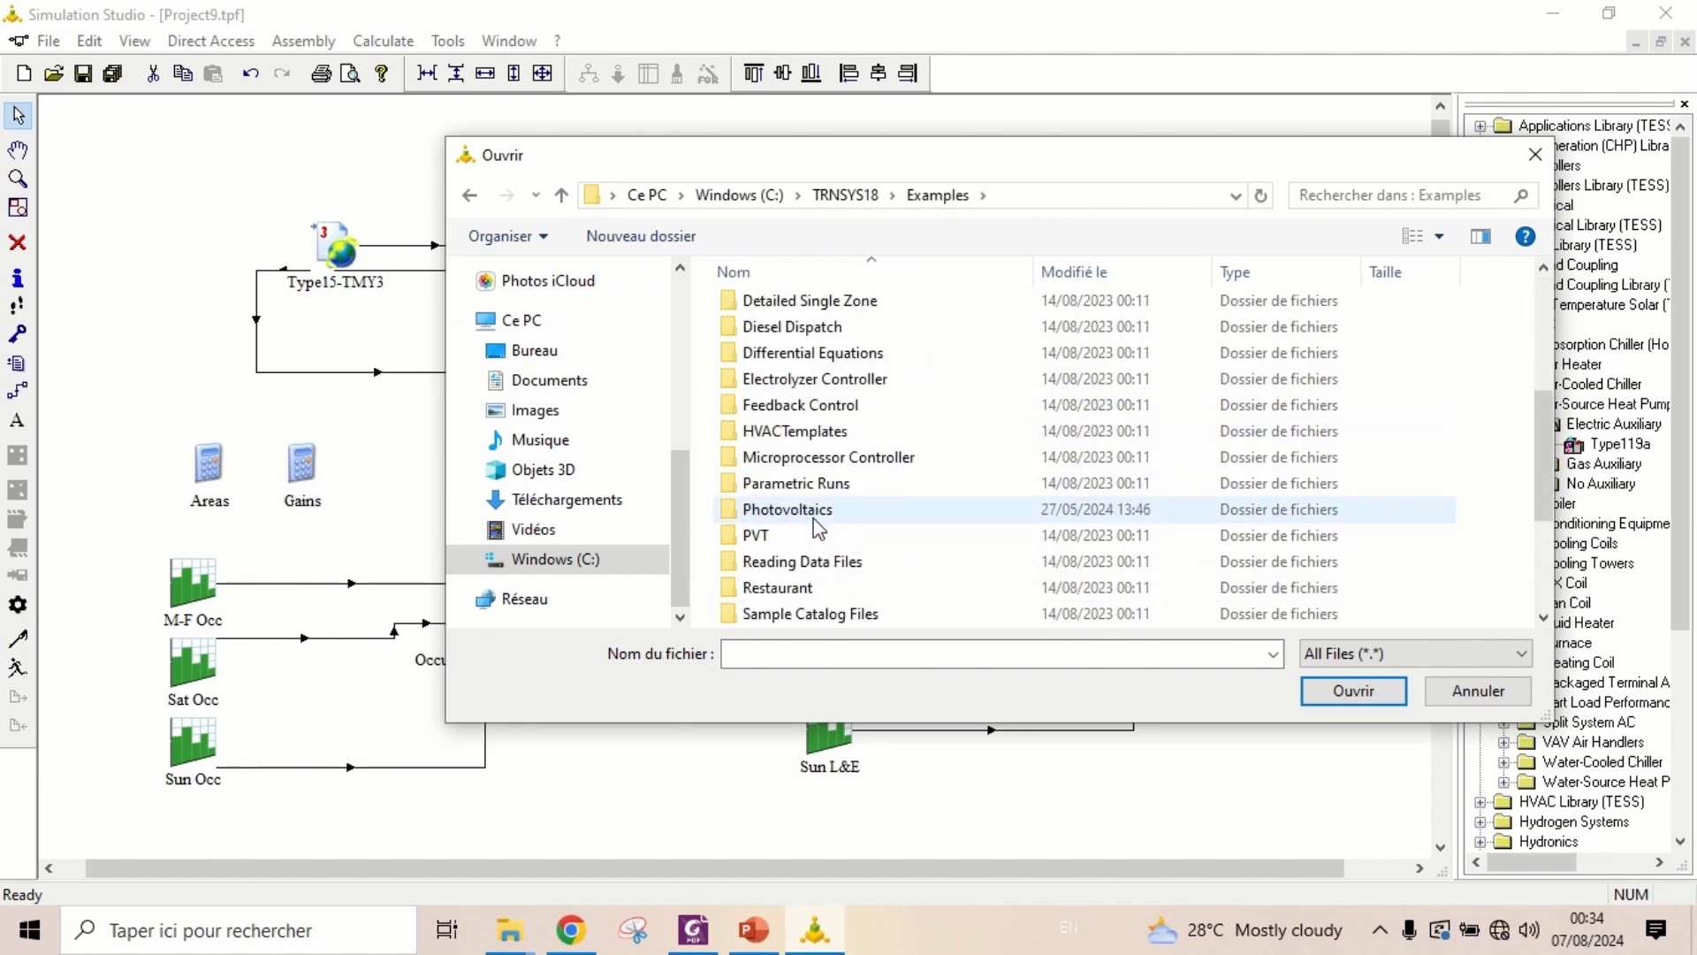
double_click(810, 614)
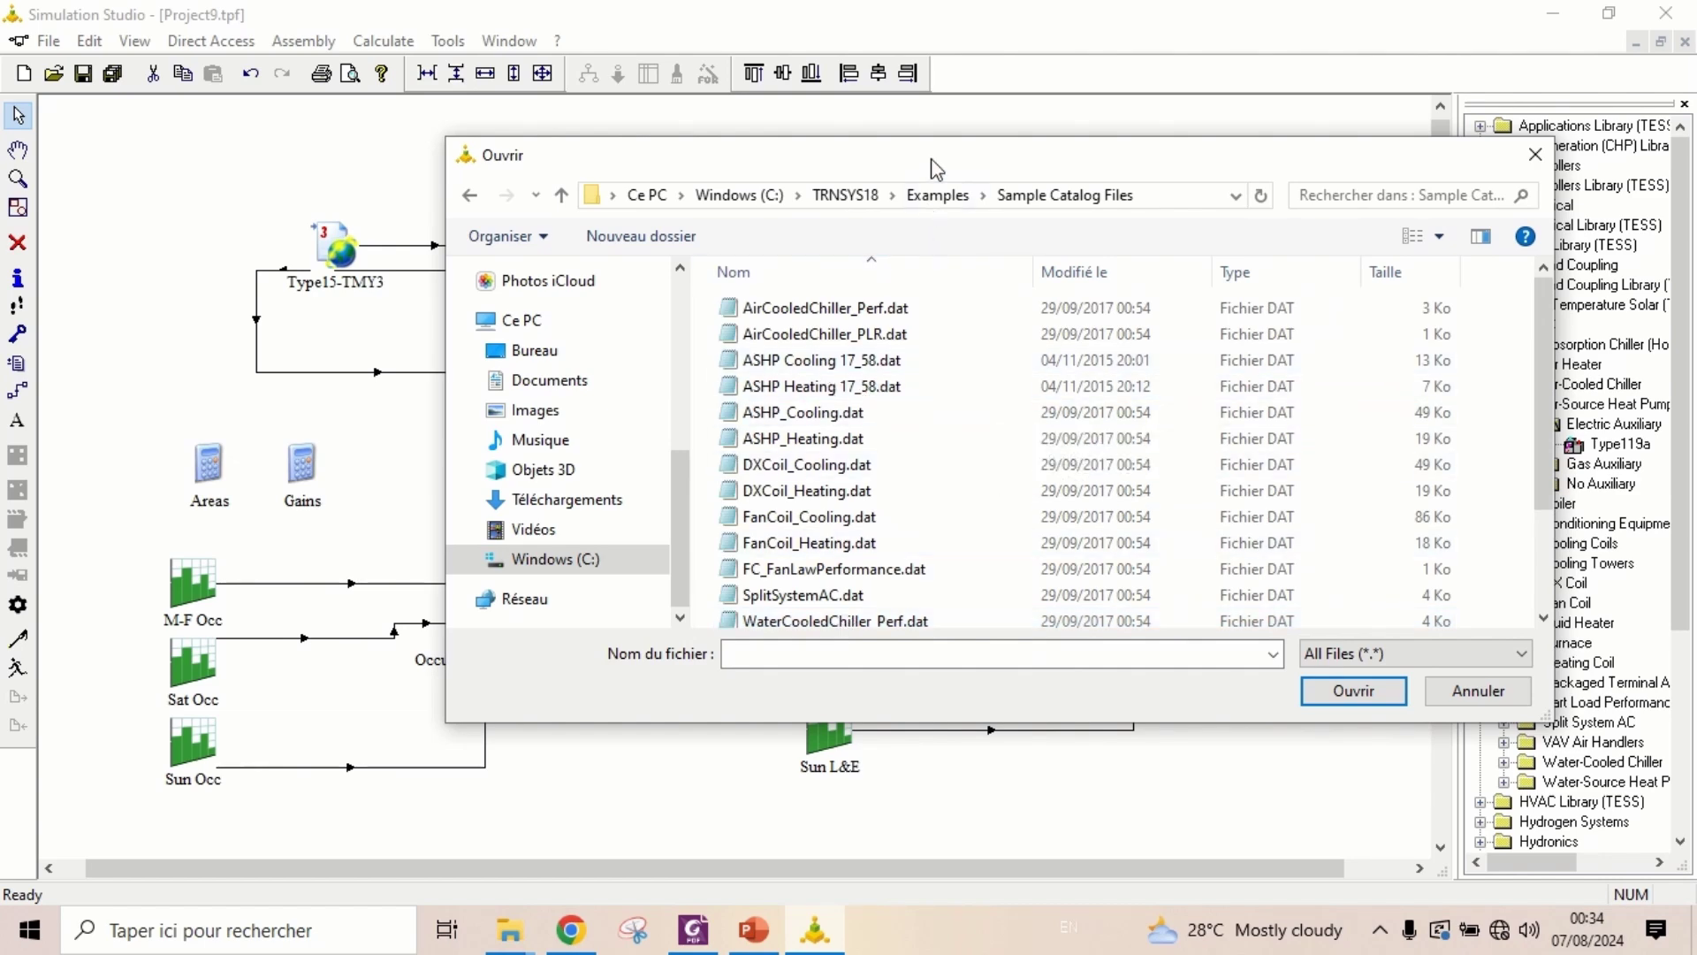
drag(937, 168, 881, 221)
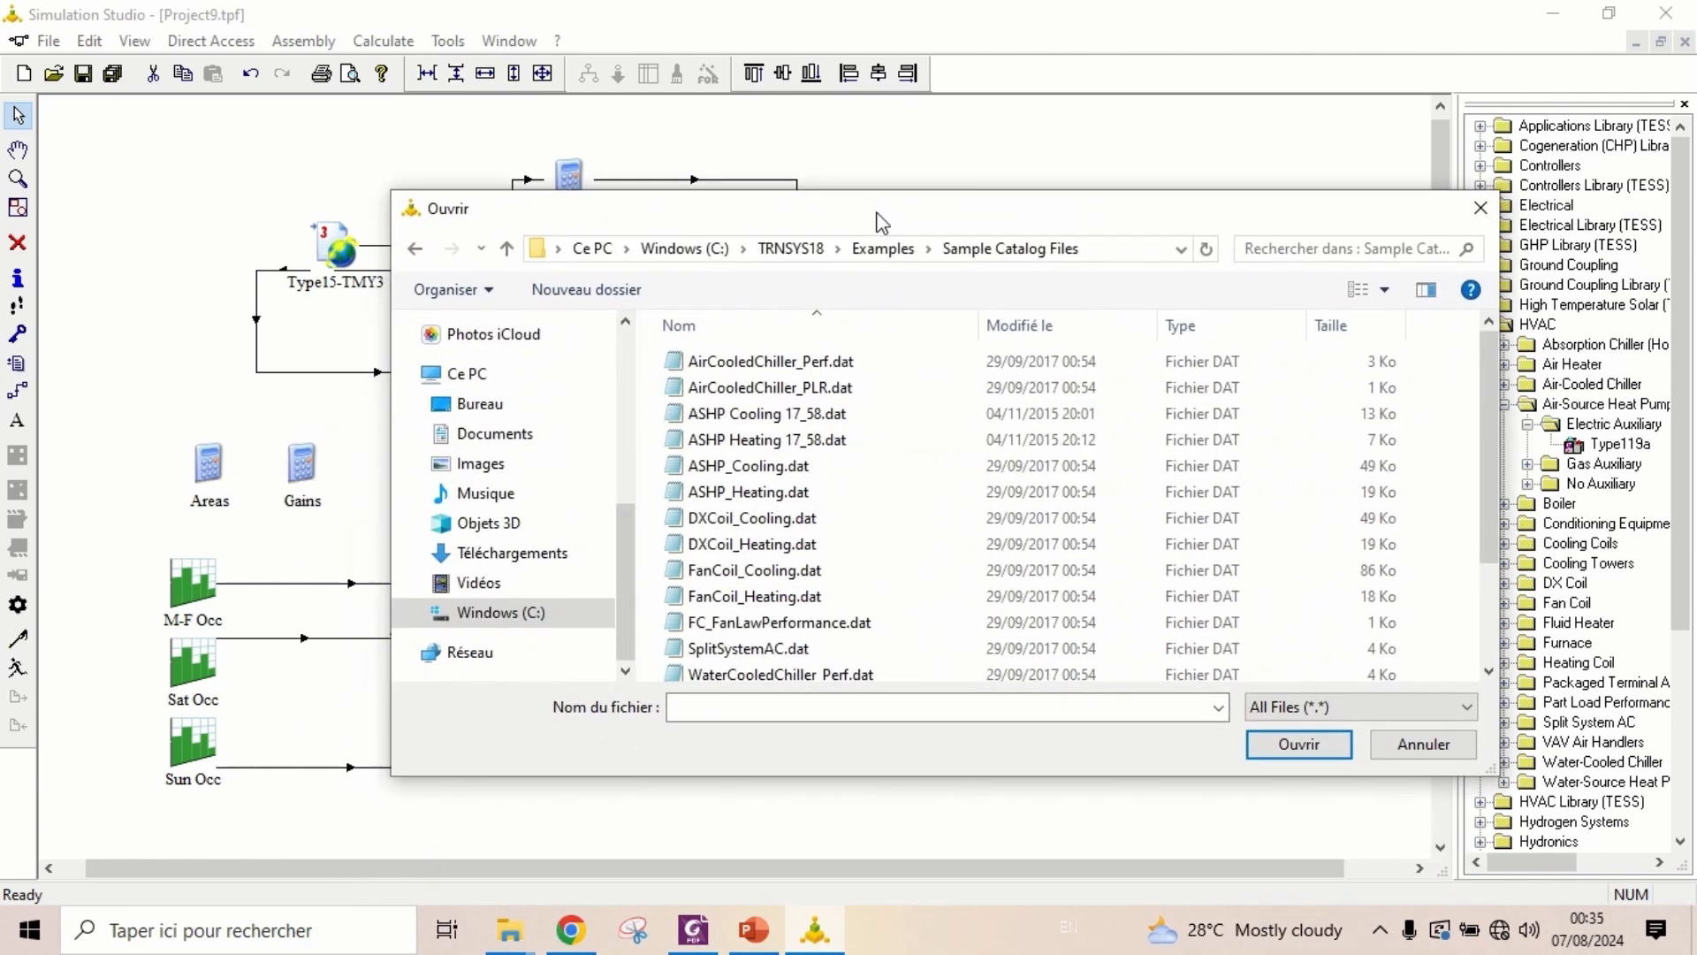
click(772, 413)
click(1299, 744)
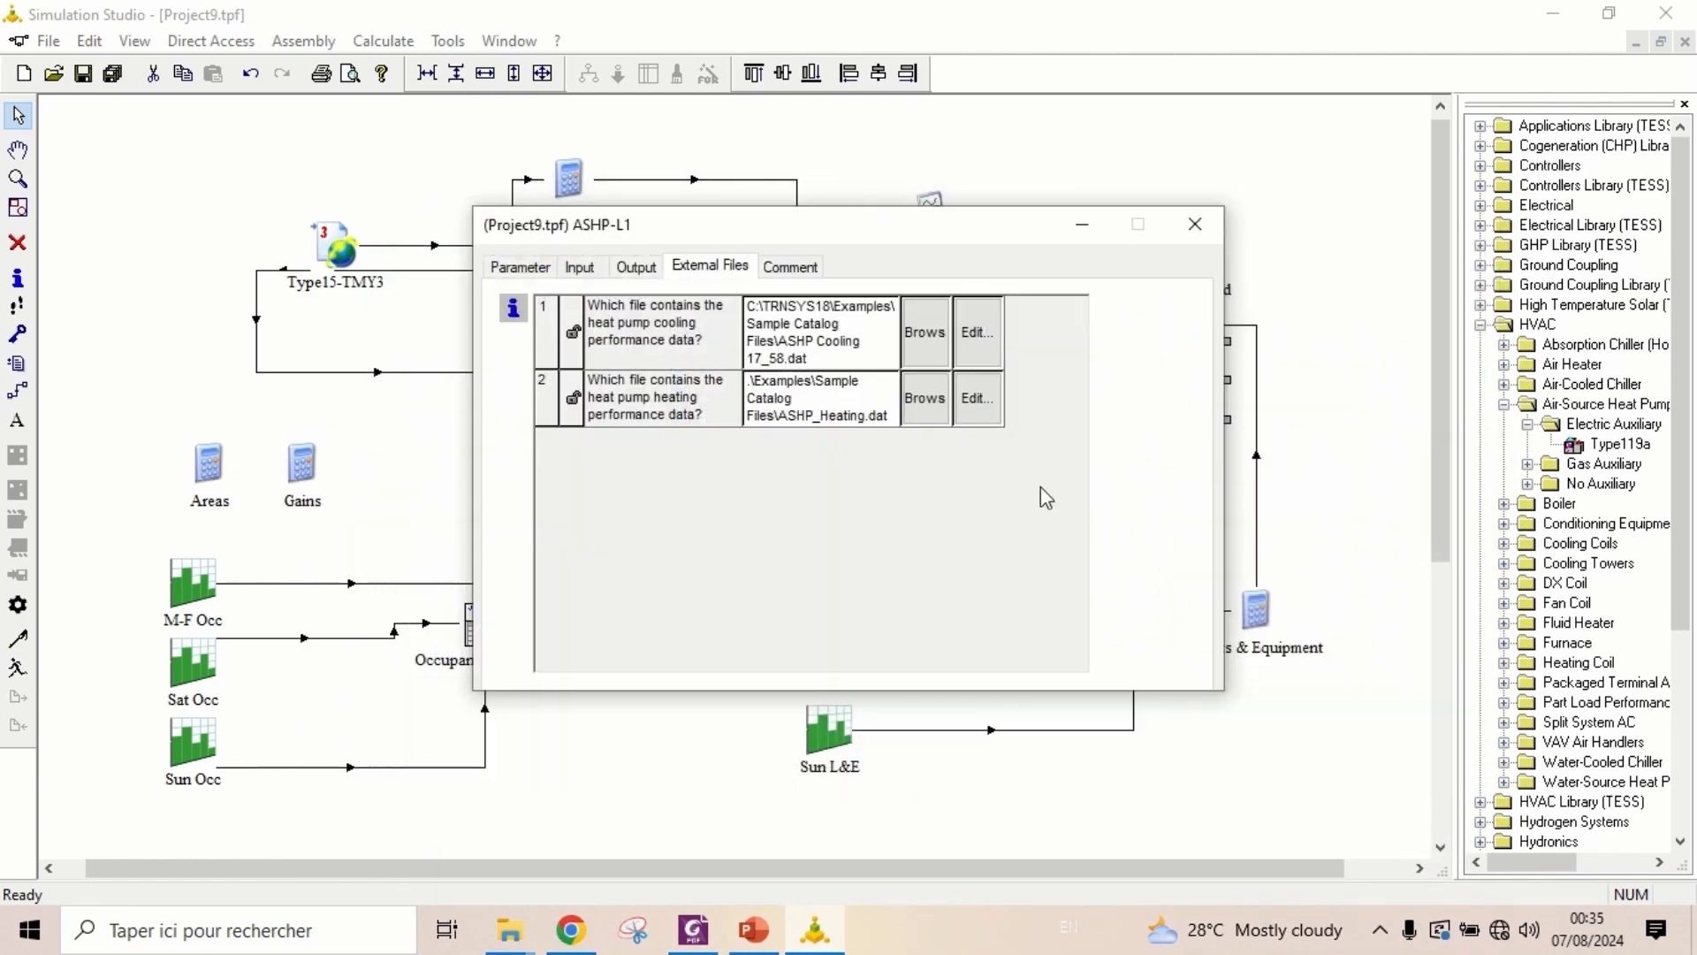
Set ASHP-L1's heating performance data file to ASHP Heating 17_58.dat from Sample Catalog Files
click(939, 406)
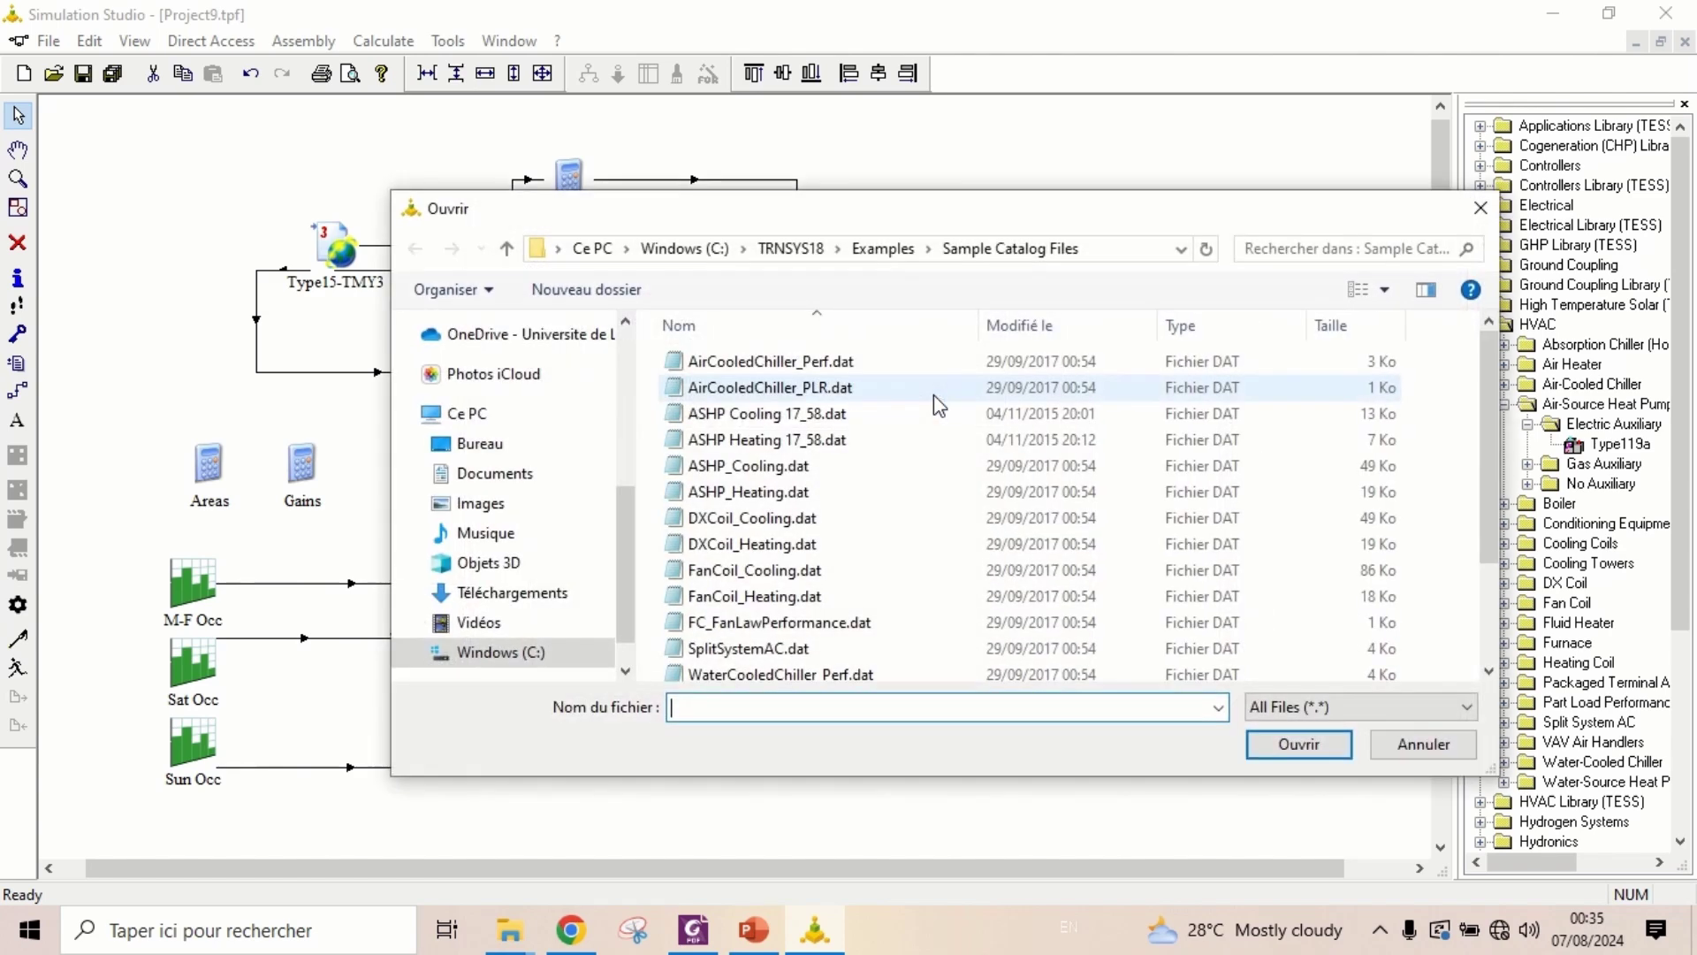
click(795, 439)
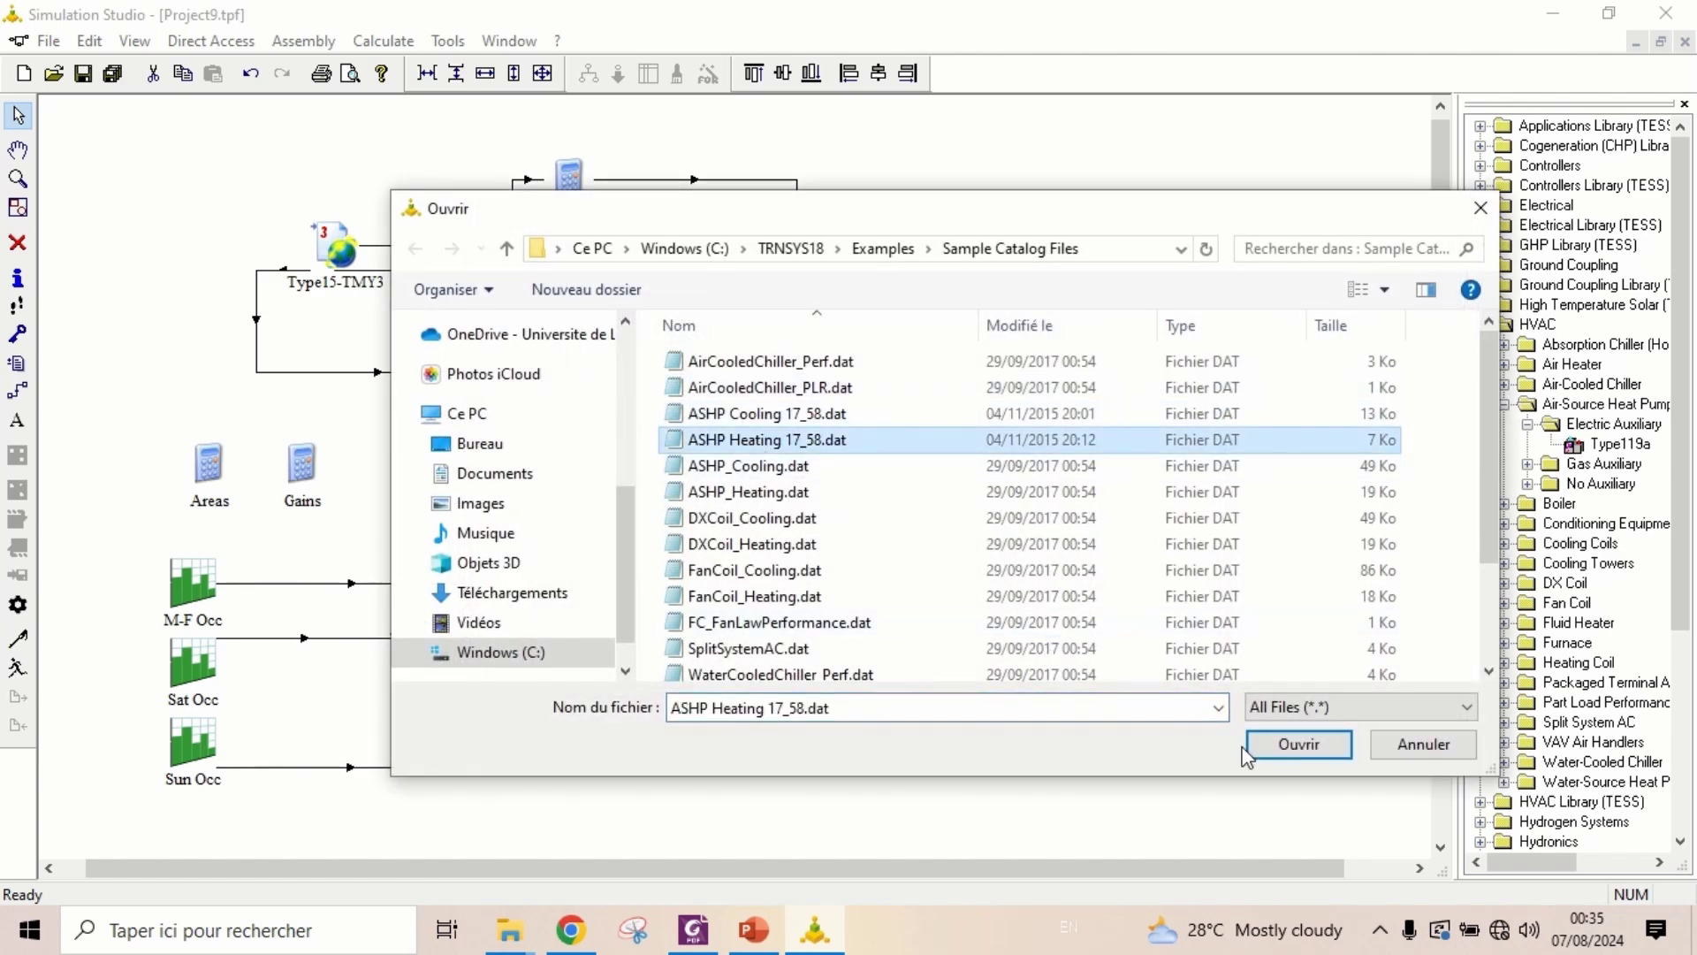
click(1308, 748)
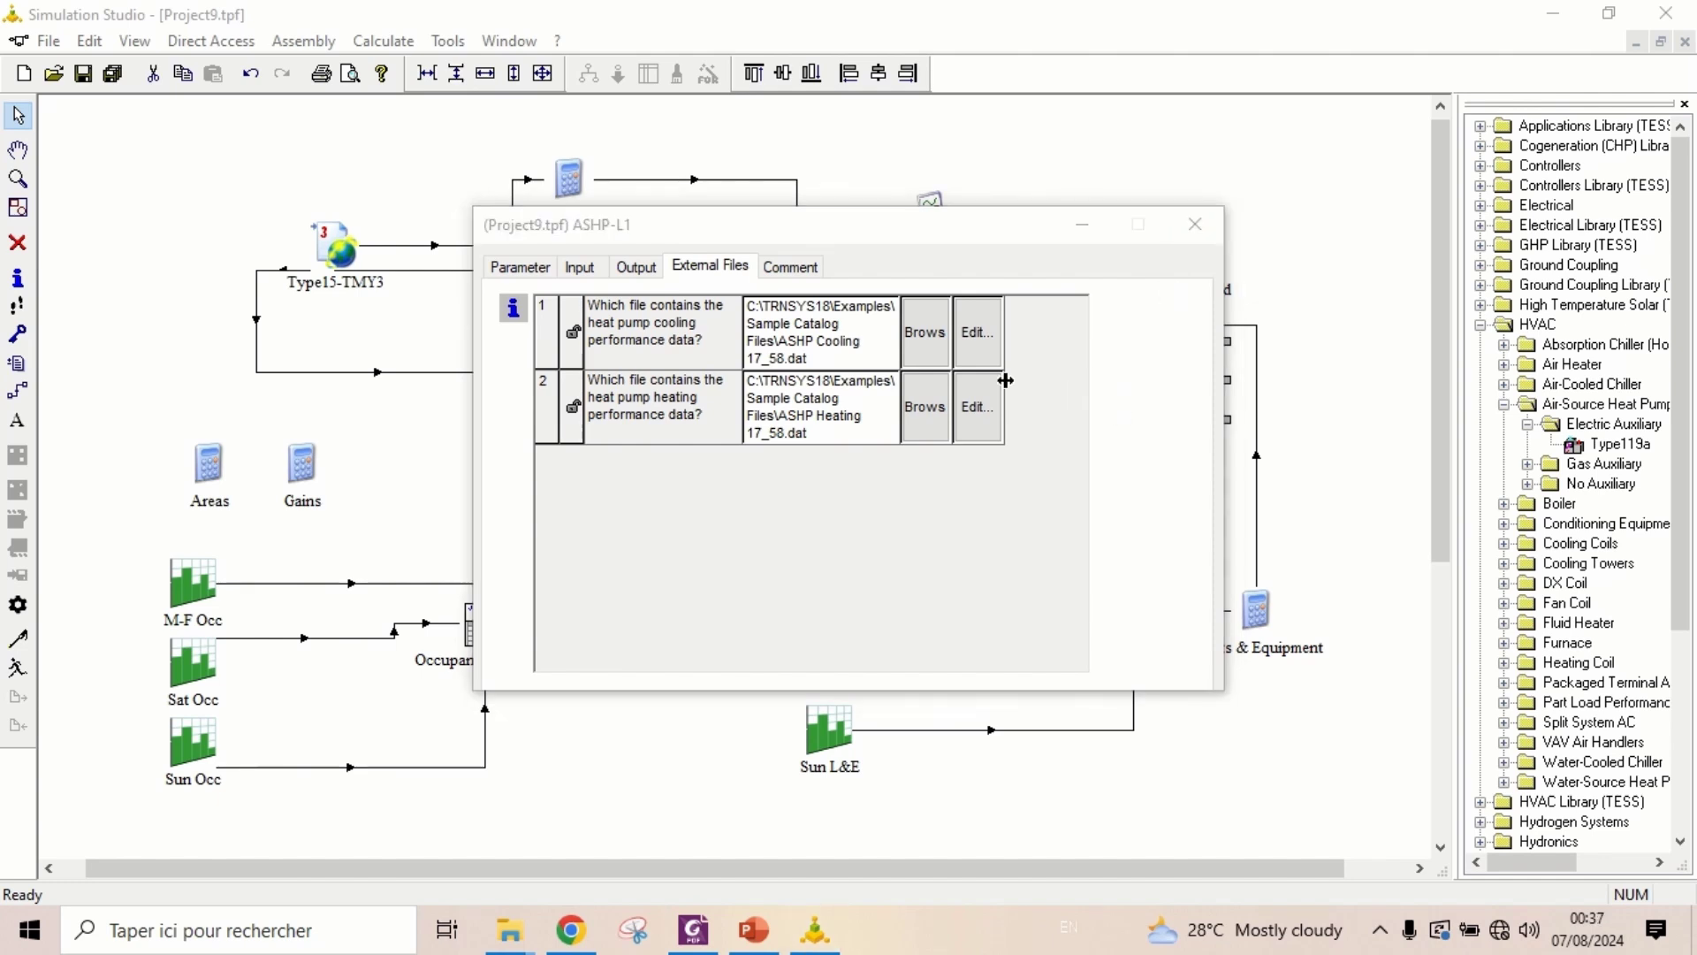
Examine the air flow rates and performance data in ASHP-L1's cooling and heating files, and close both files
click(979, 334)
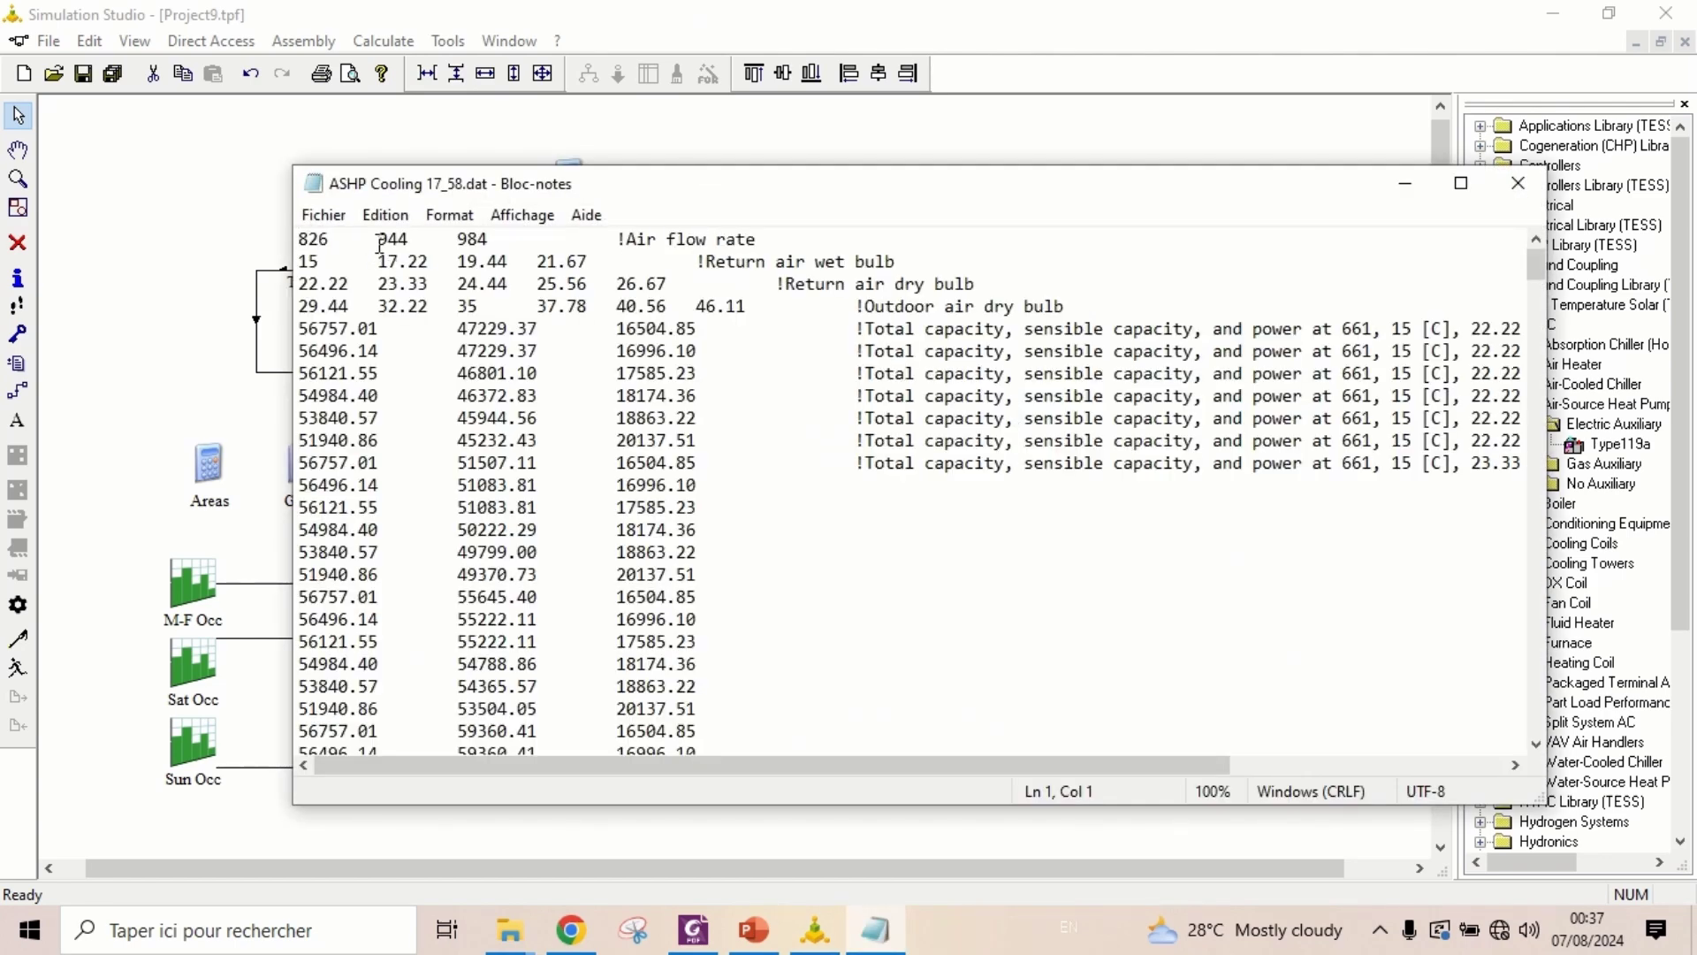
drag(380, 243, 409, 241)
drag(918, 191, 835, 275)
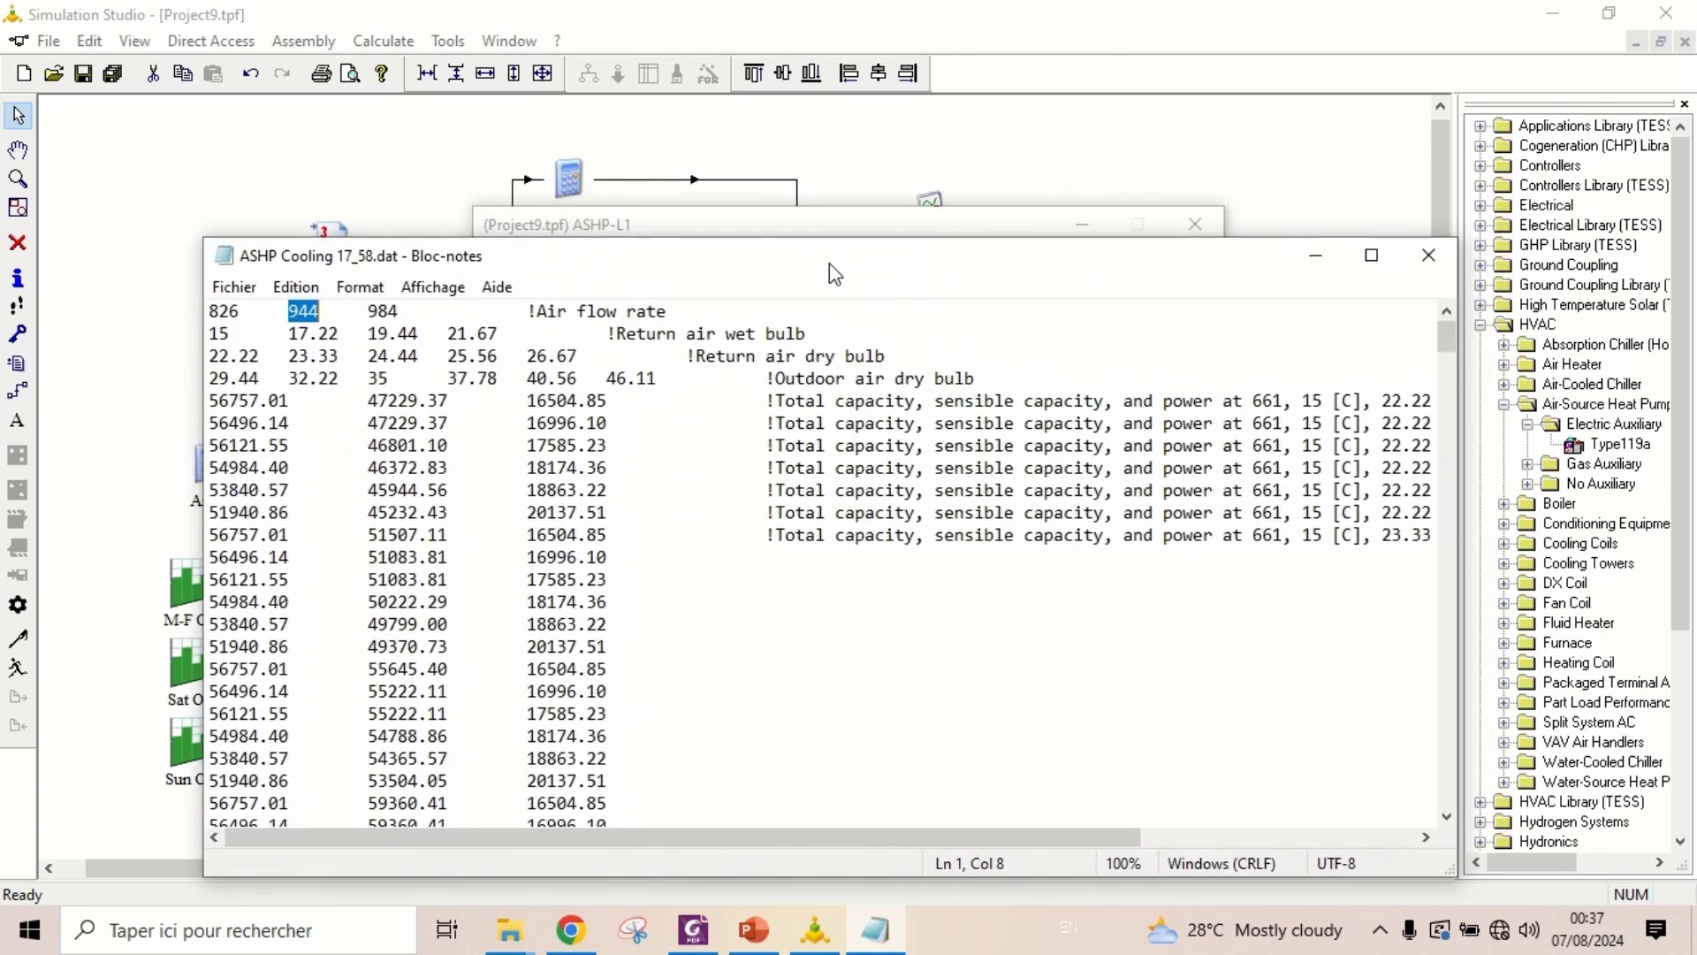
click(841, 224)
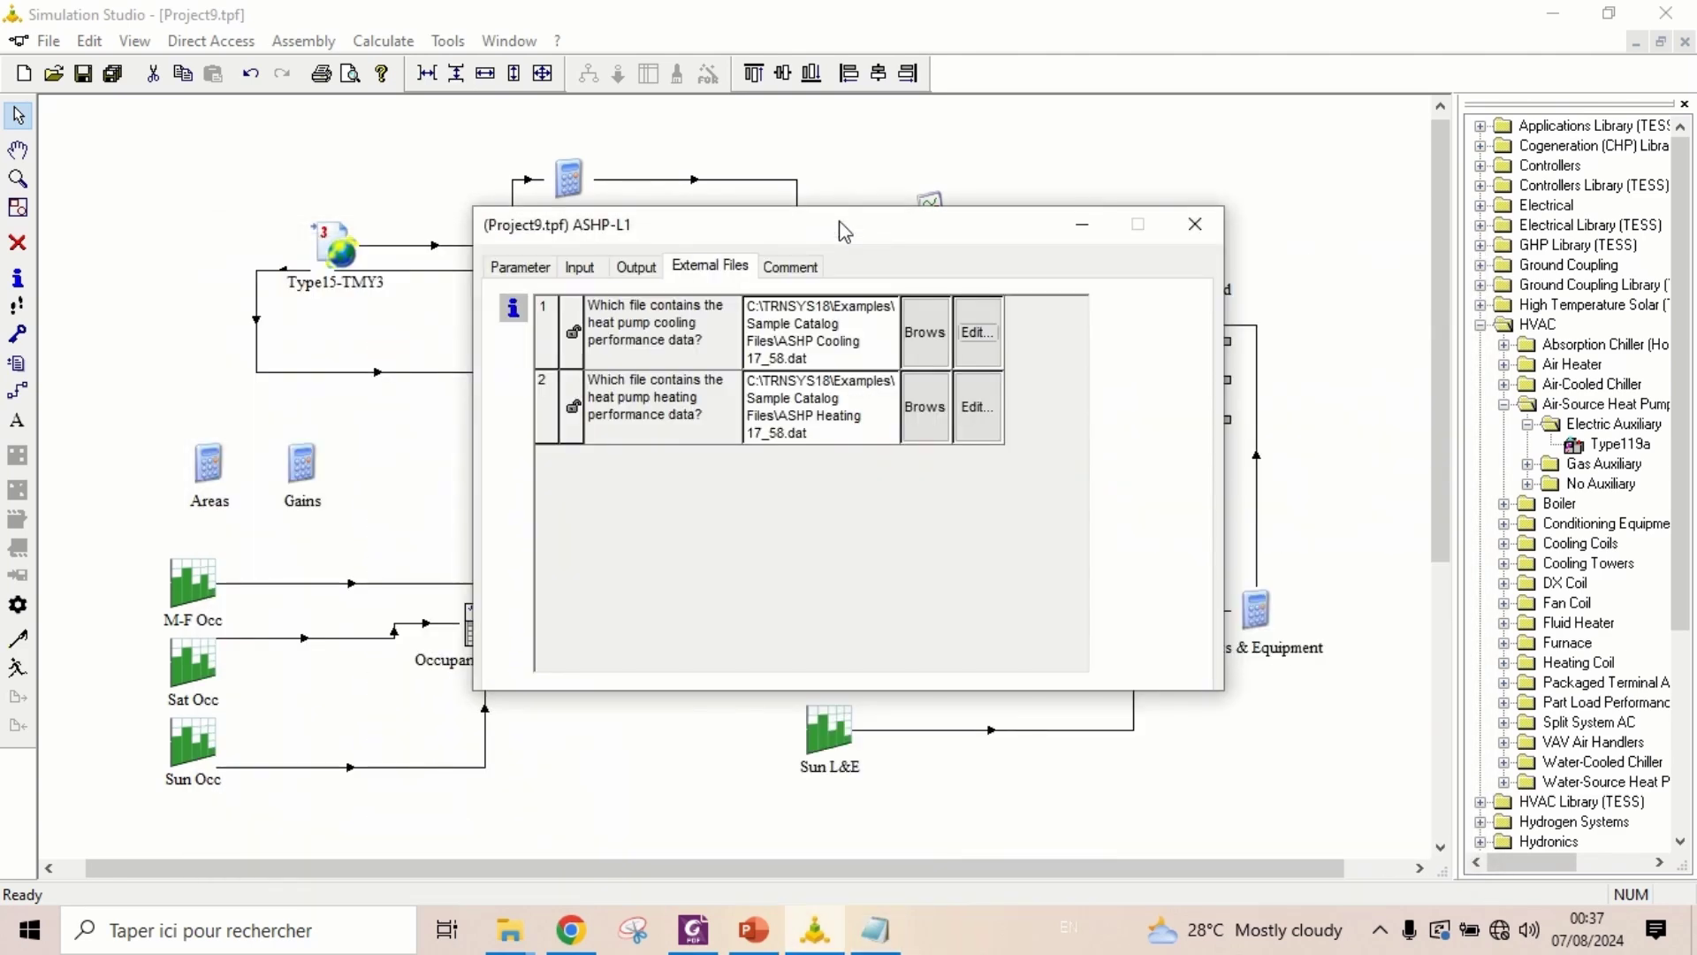
click(976, 406)
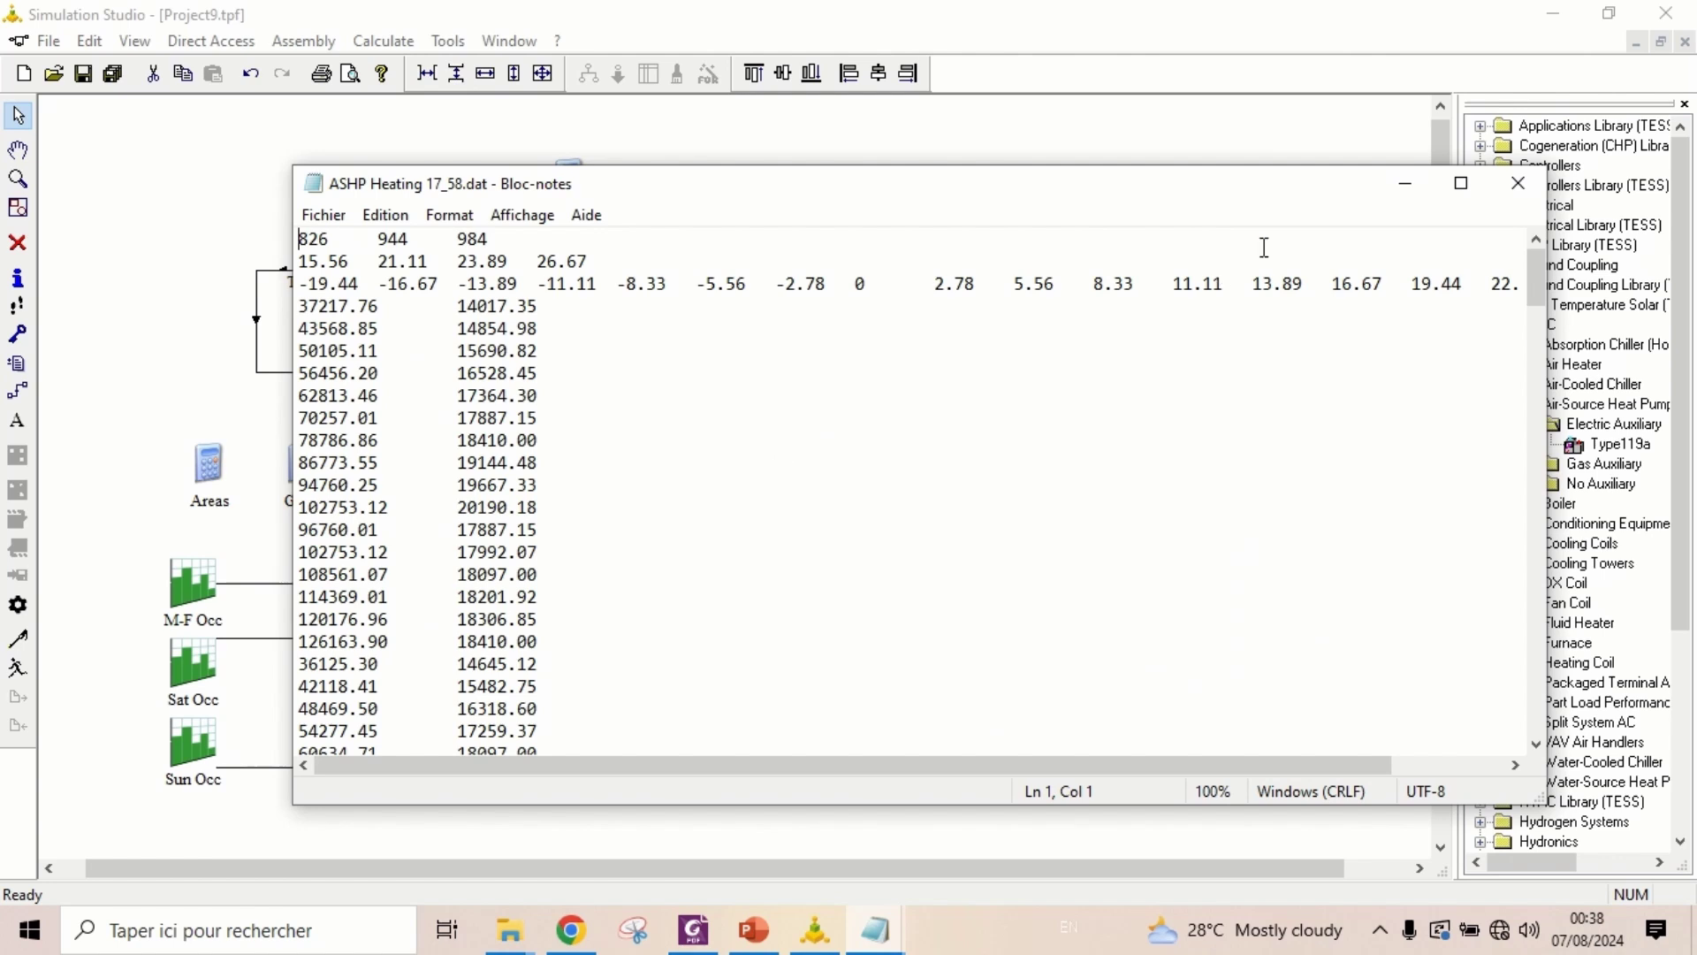
drag(1181, 203, 1099, 241)
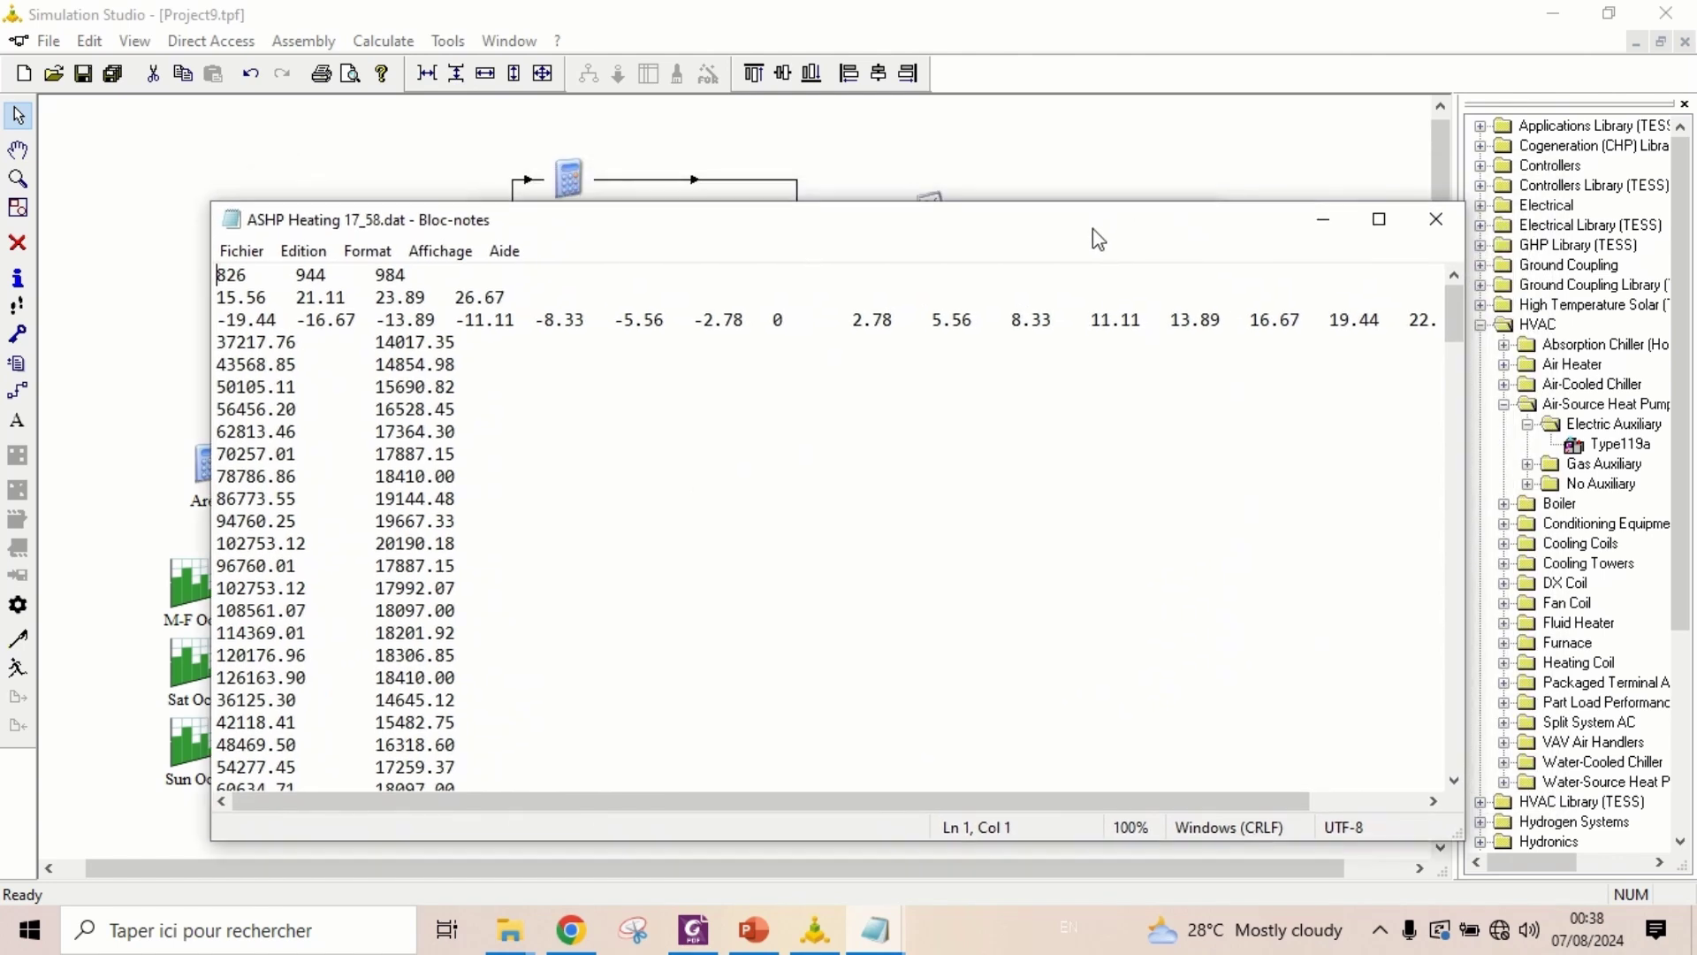
click(1435, 220)
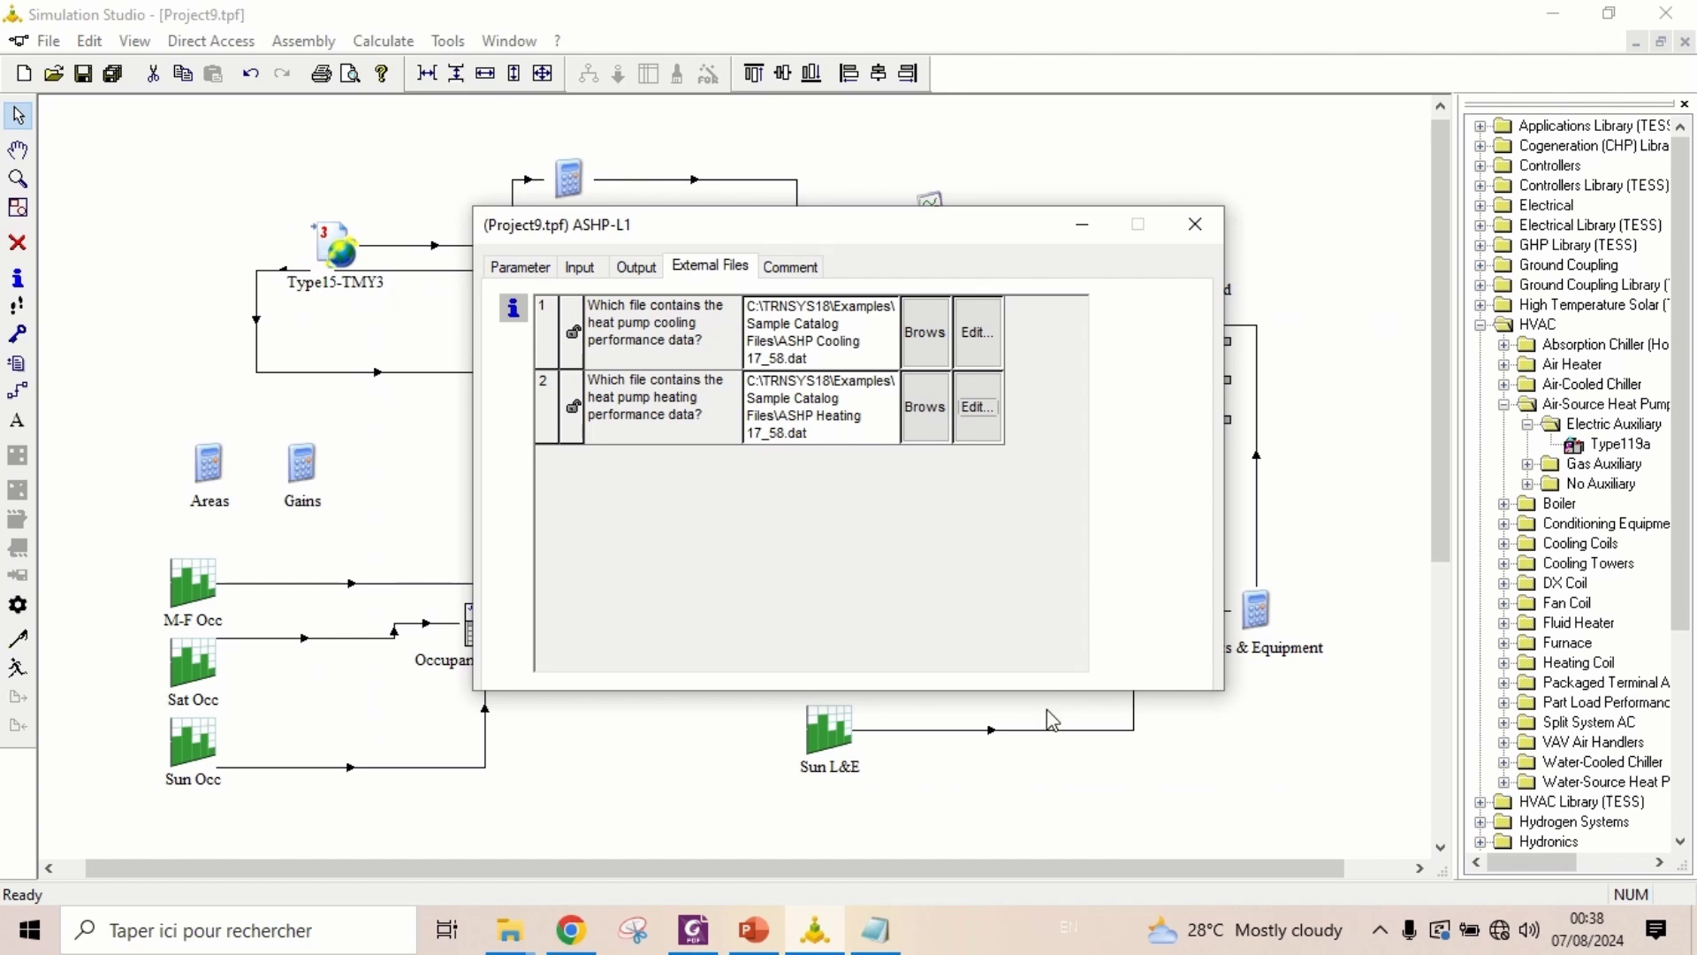
click(875, 930)
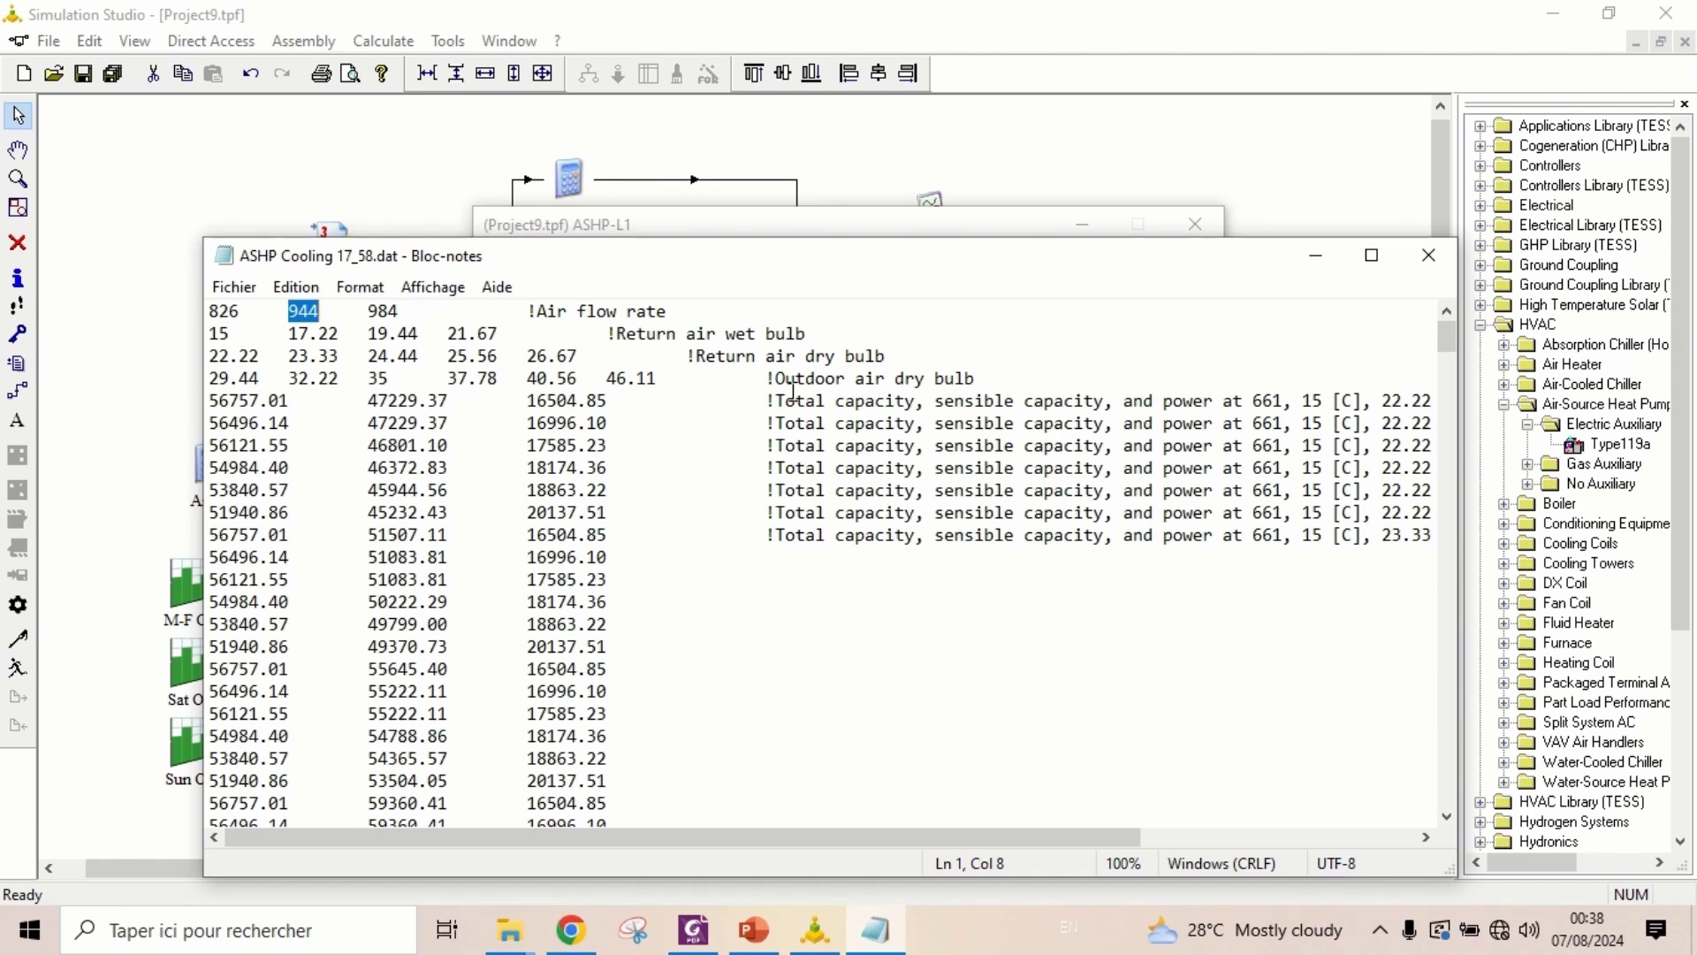
drag(894, 837, 694, 820)
click(1429, 255)
Set ASHP-L1's Total Air Flow Rate to 944 l/s and its Indoor Fan Power to 2685 kJ/hr
click(520, 267)
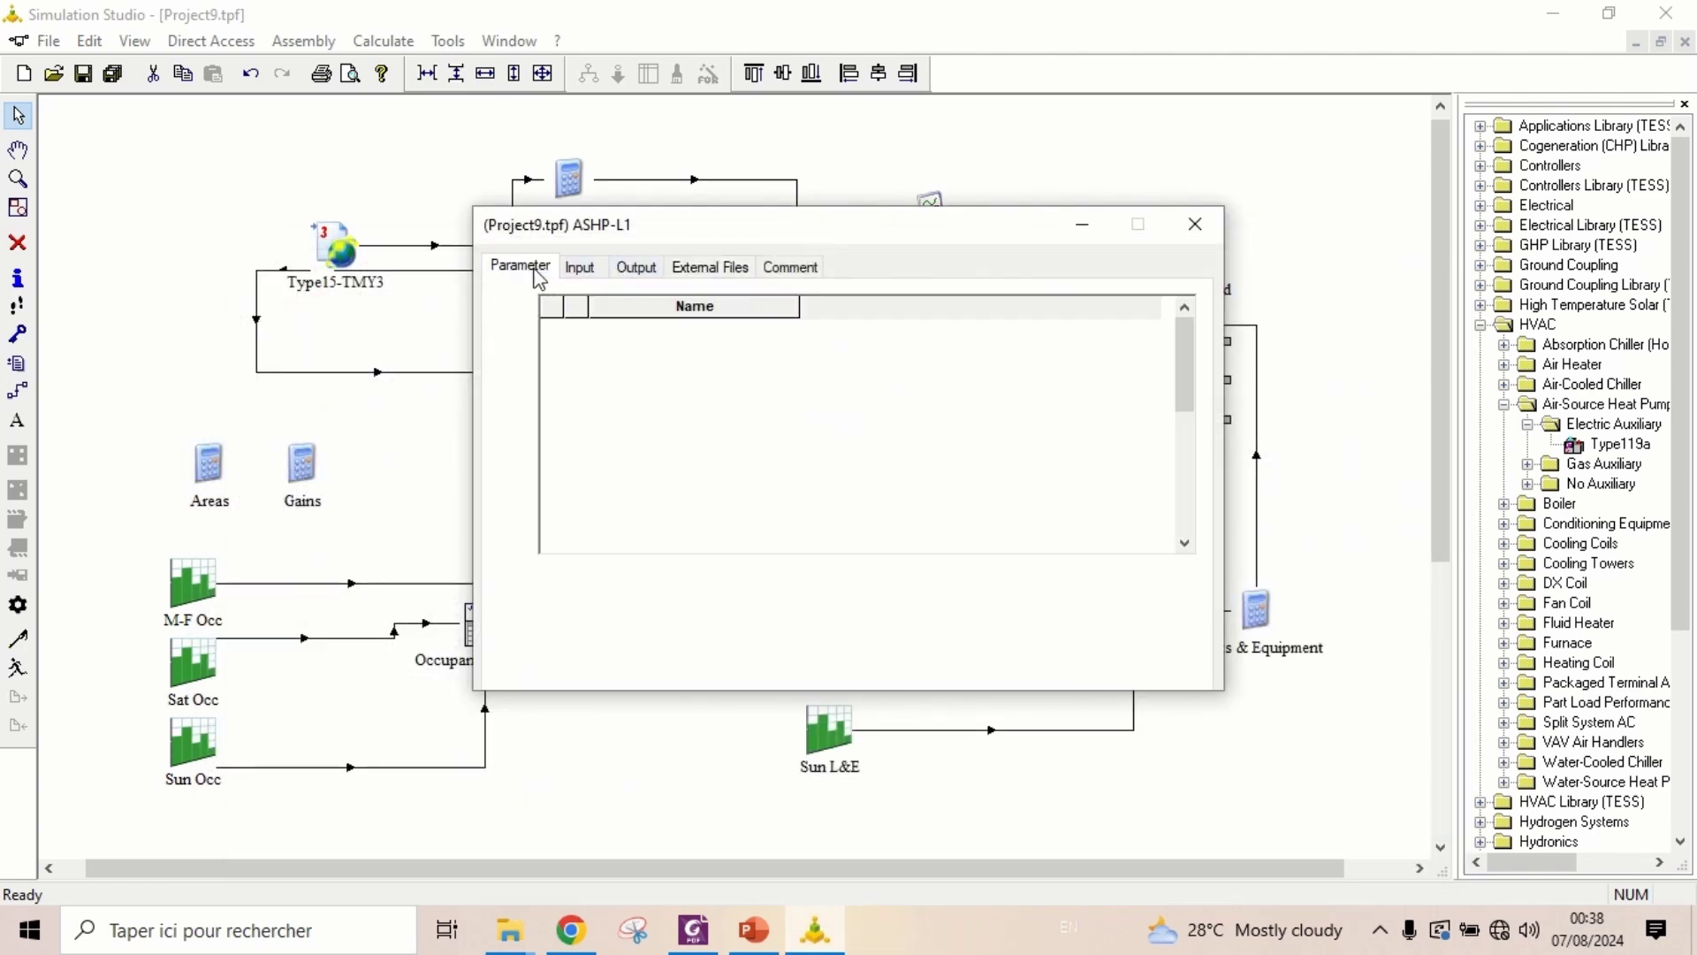
scroll(937, 425, down, 3)
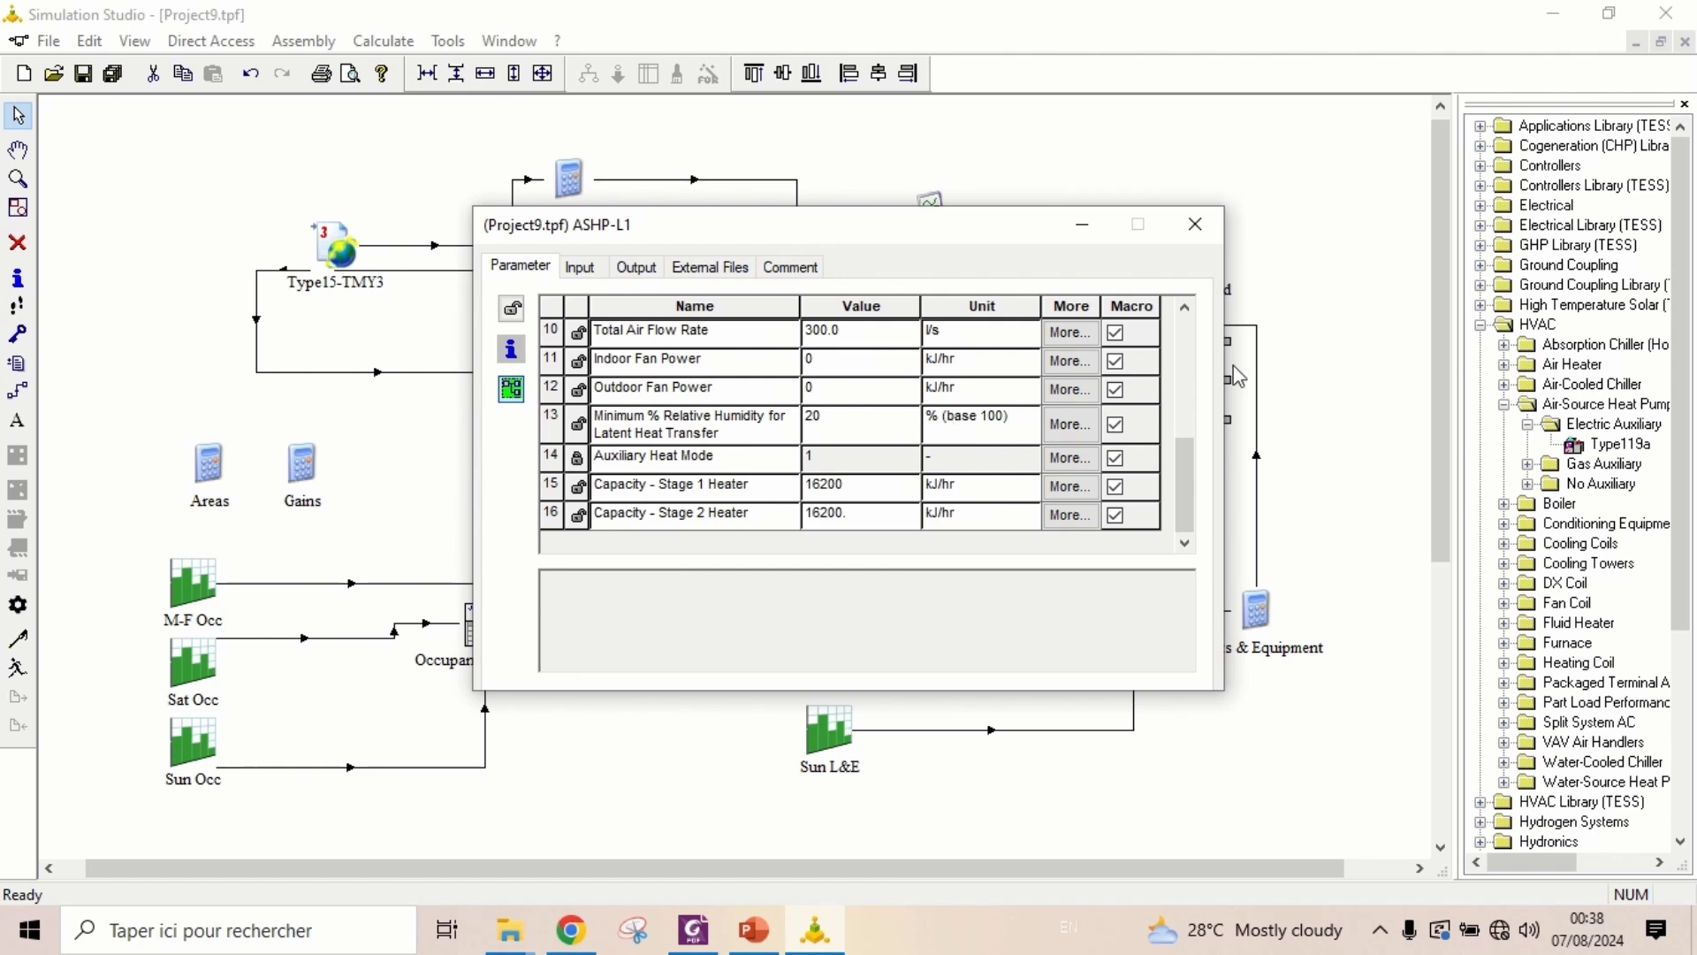
drag(1199, 458, 1200, 435)
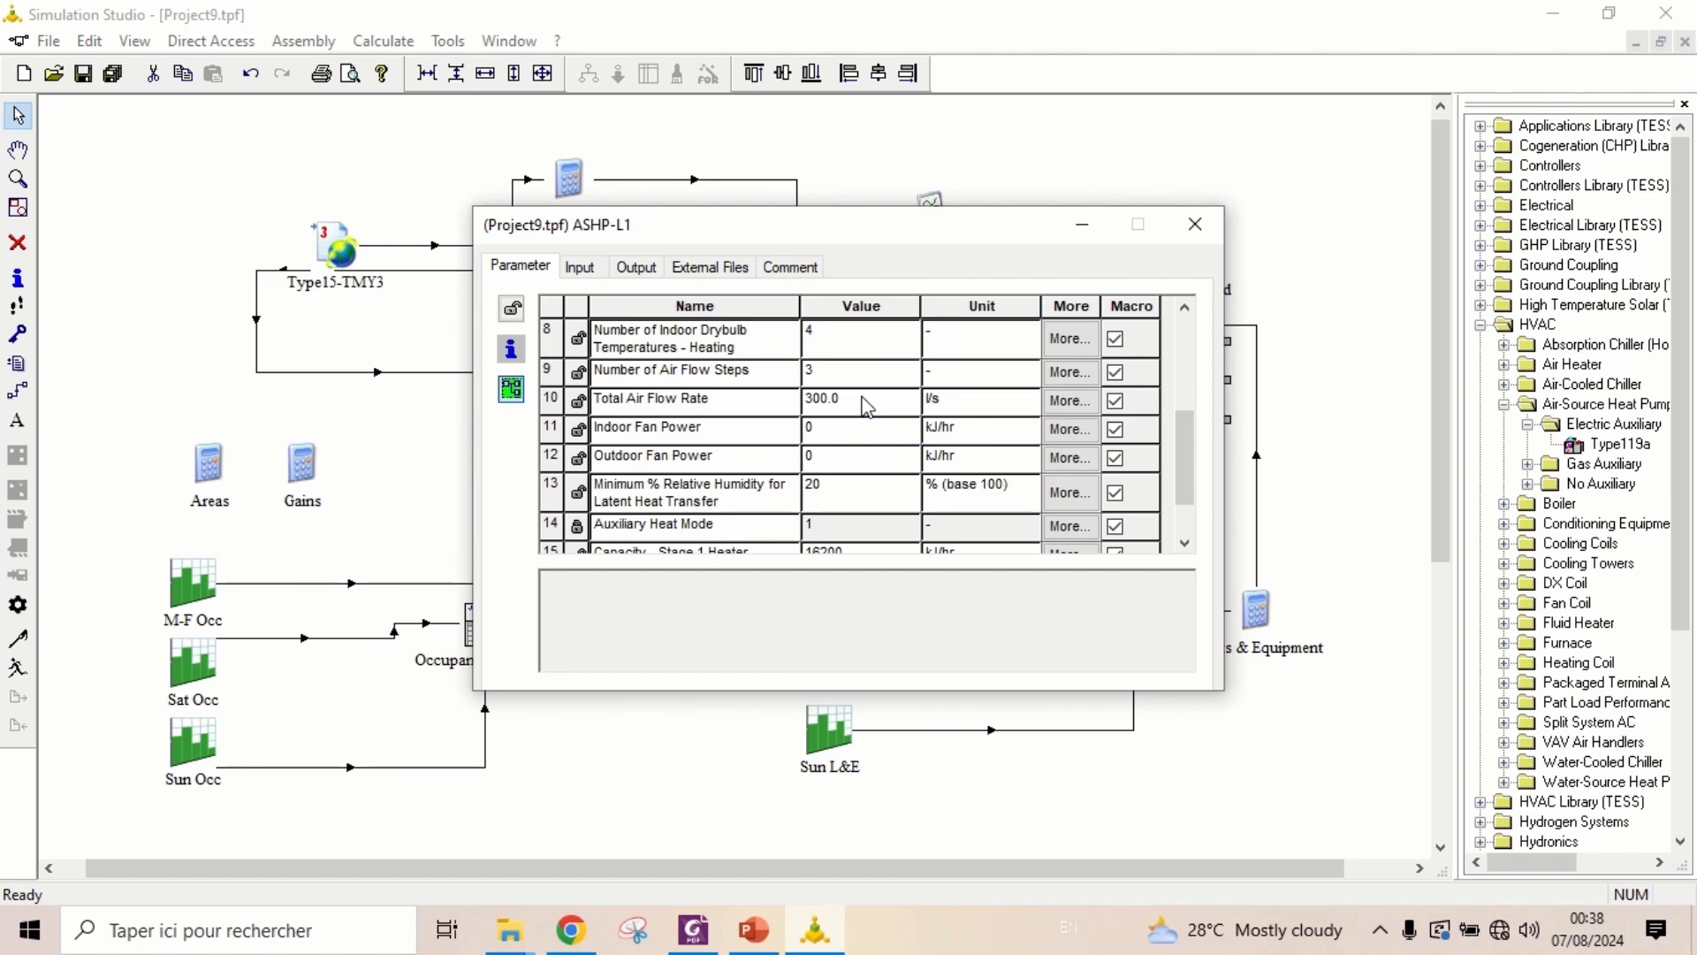
click(862, 399)
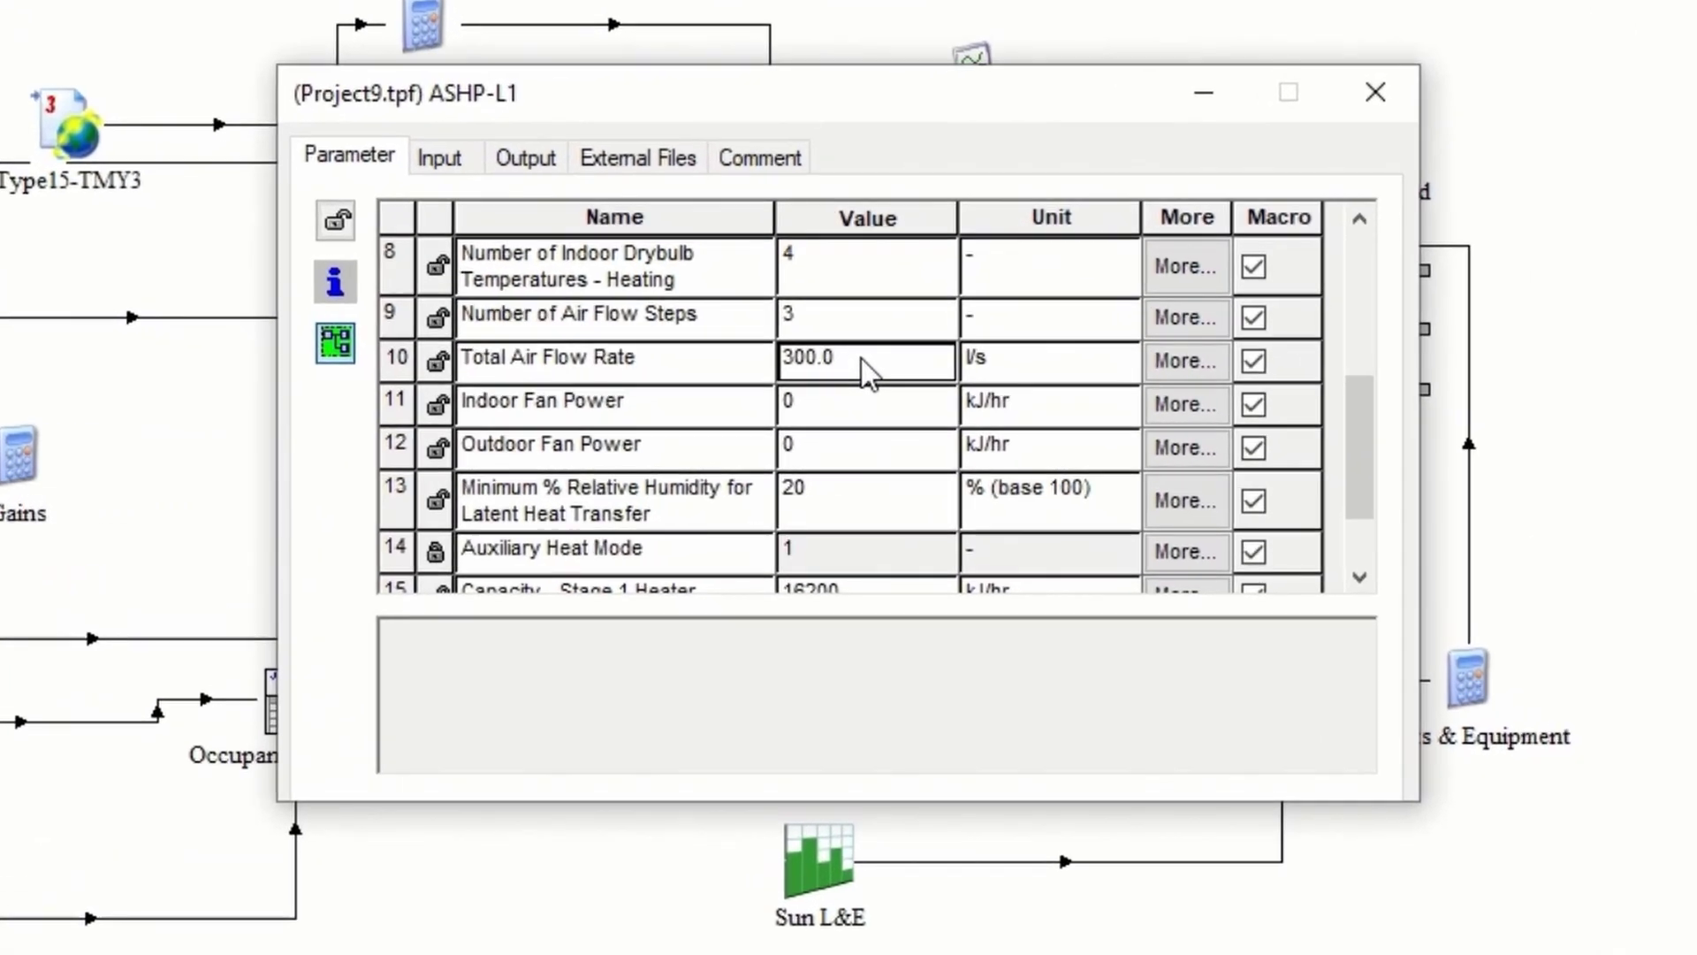
text(9)
text(44)
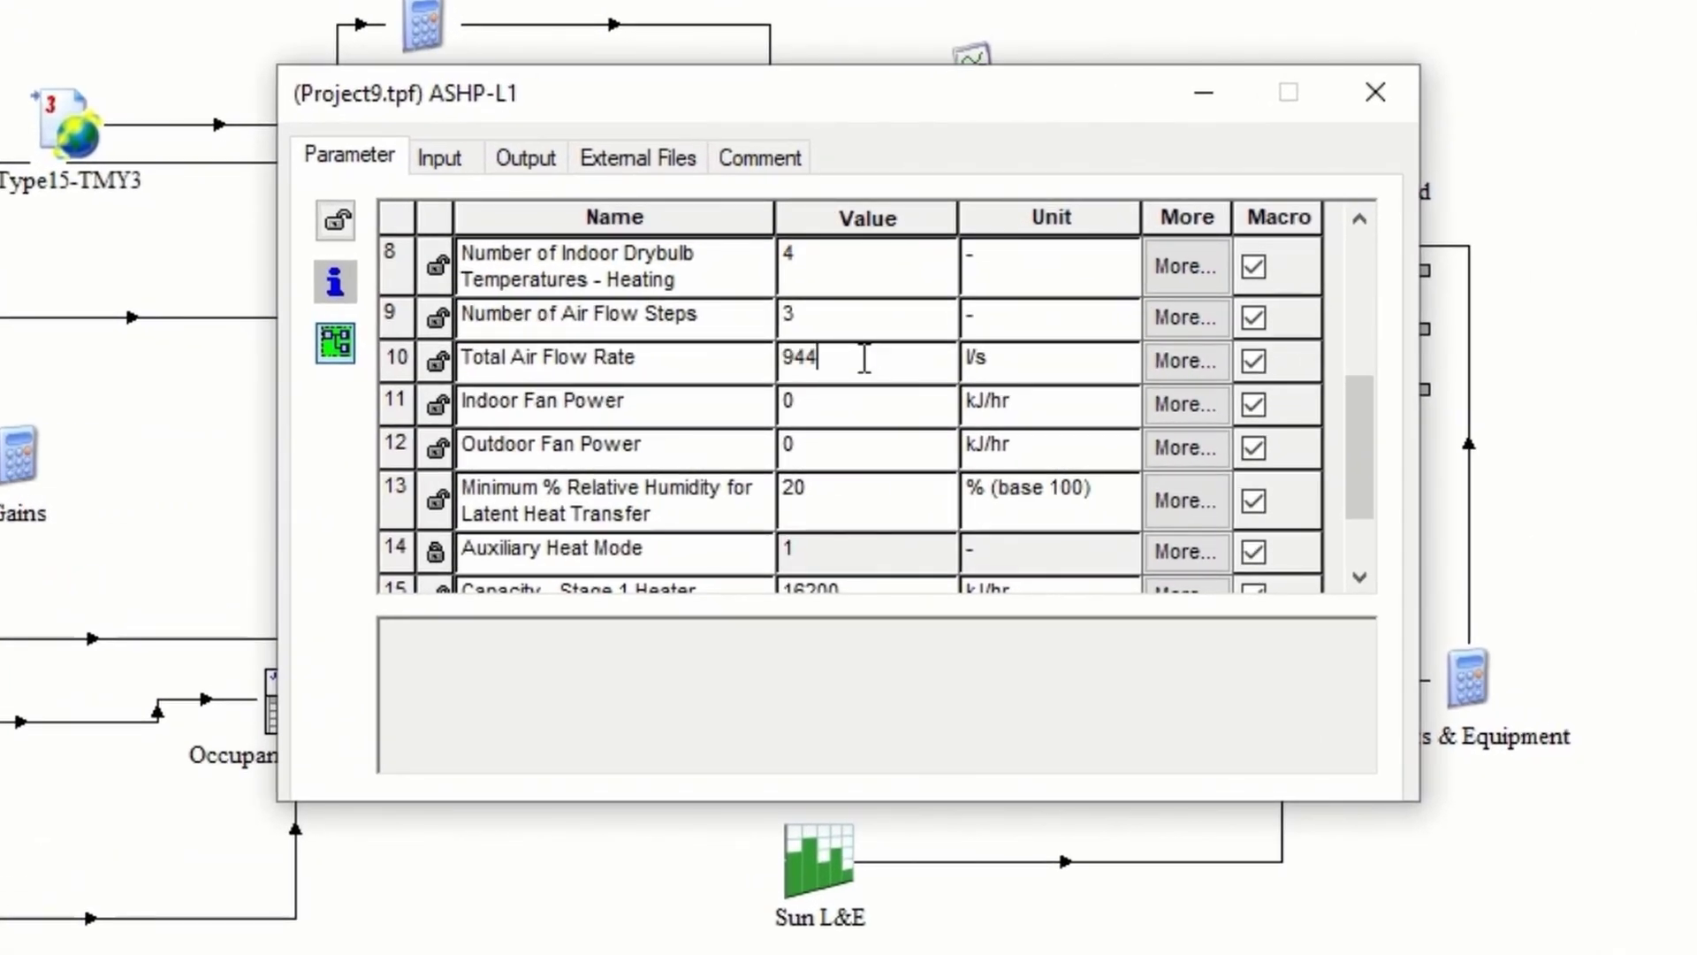
click(846, 406)
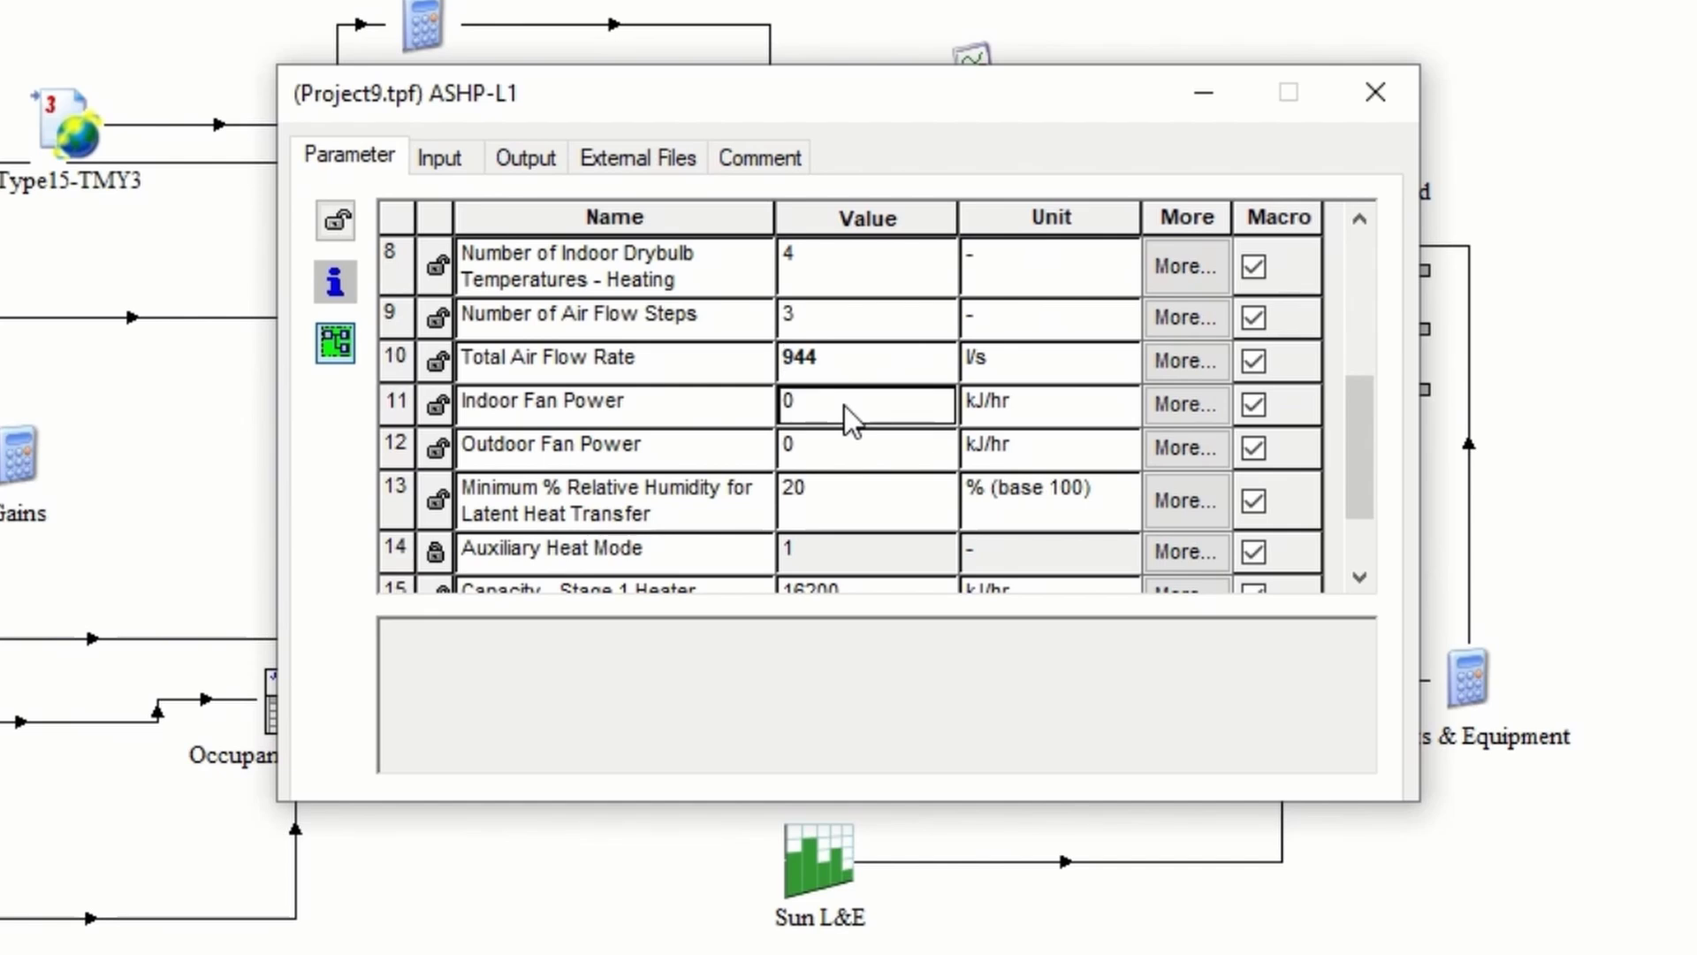
text(2685)
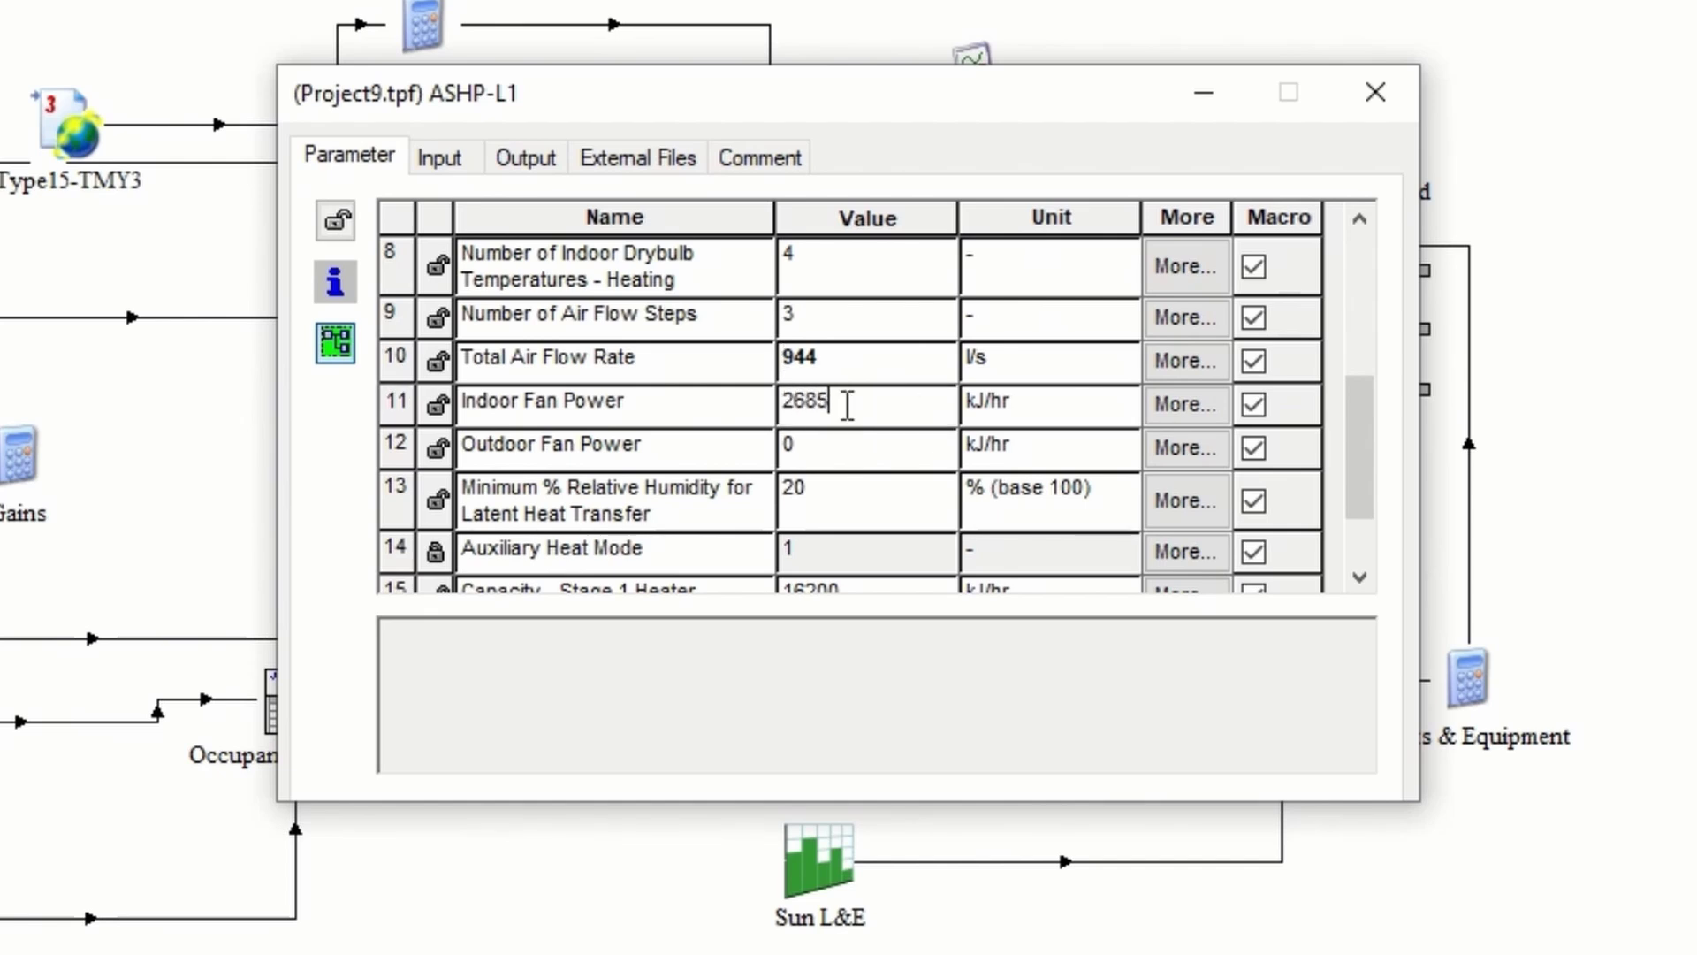
Set ASHP-L1's Outdoor Fan Power to 1879 kJ/hr and close its parameter window
click(833, 451)
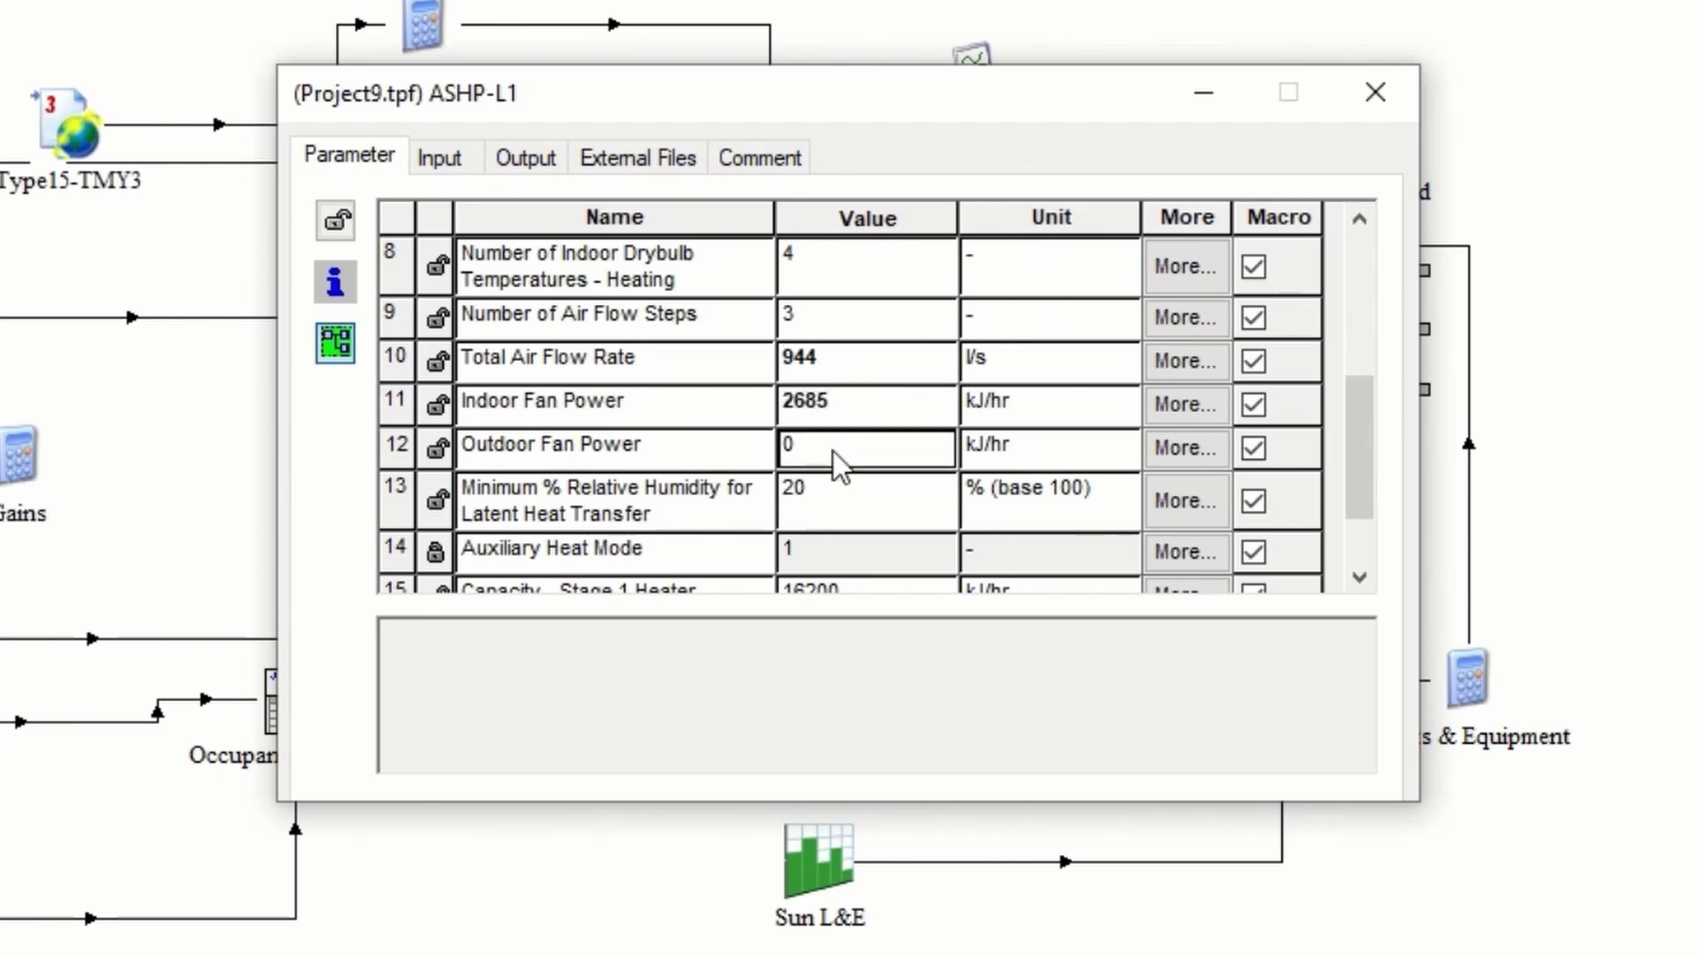
text(1)
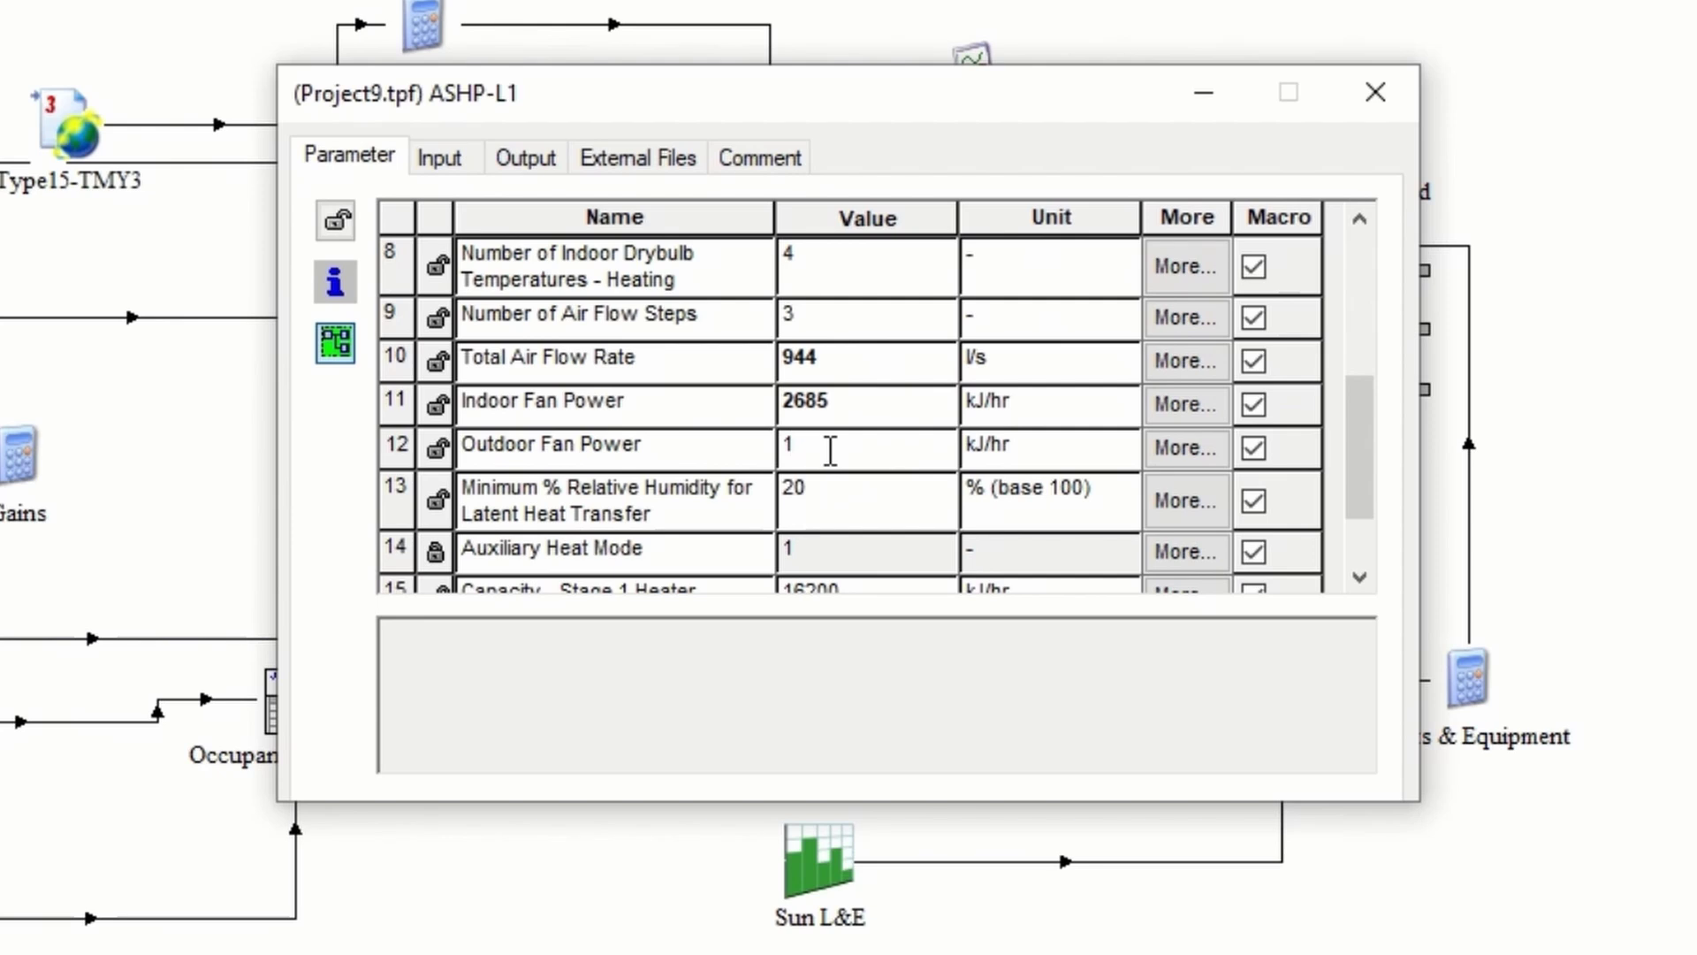
text(879)
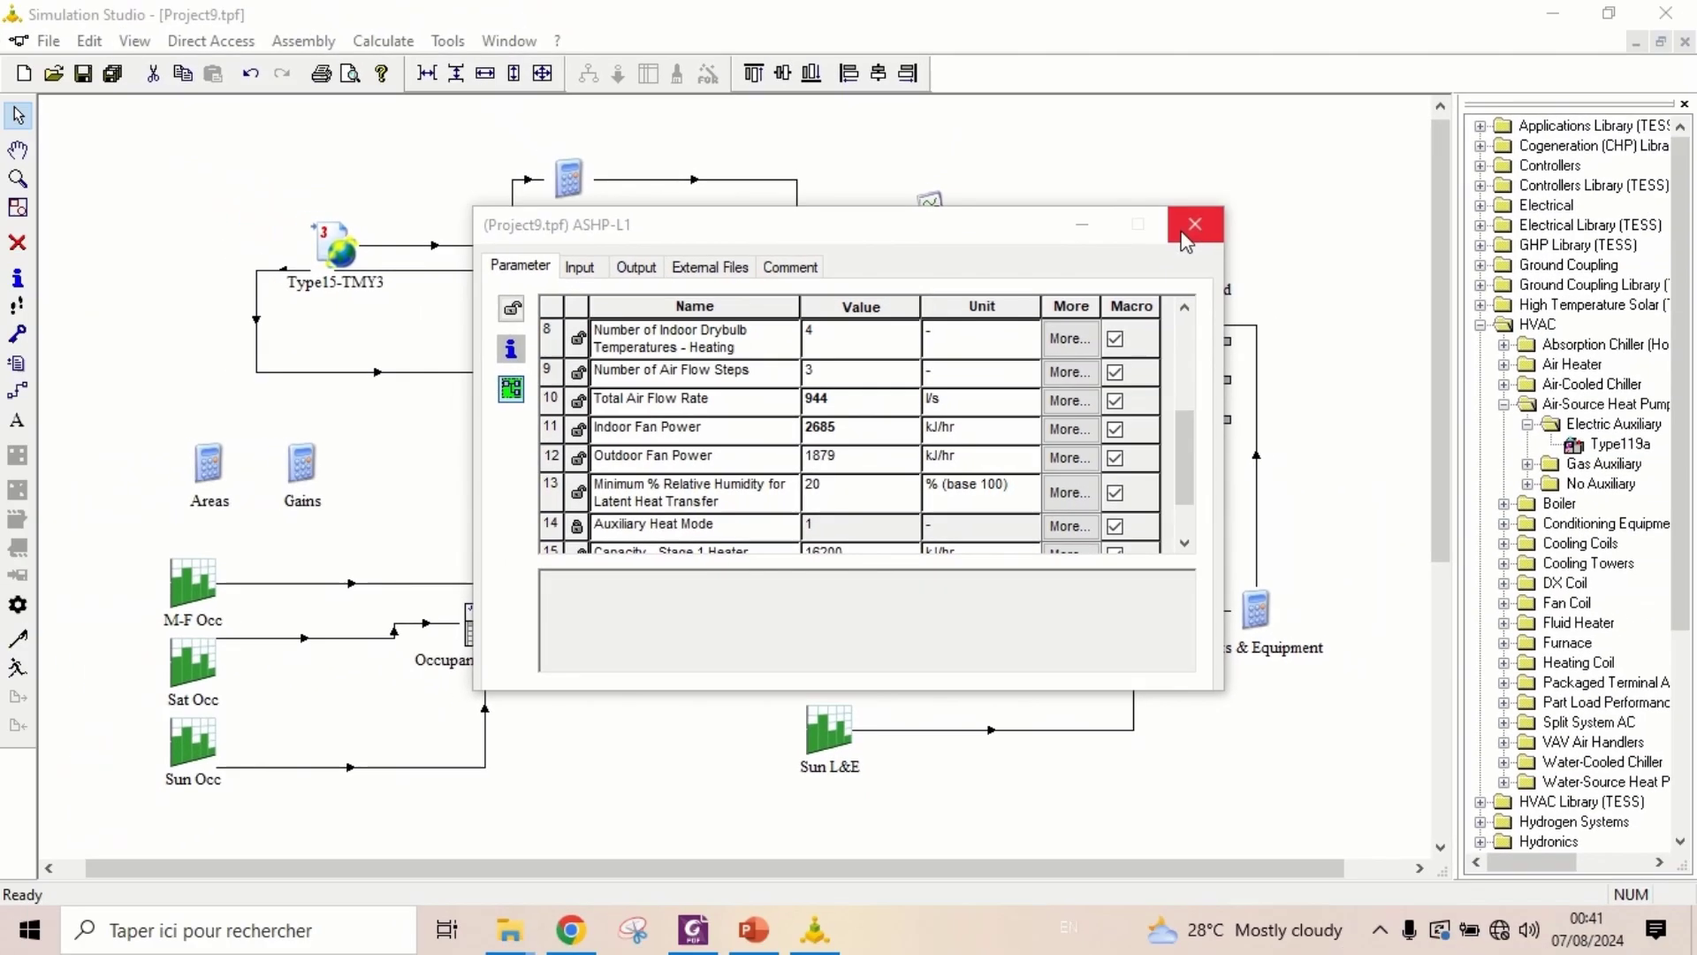
click(1376, 92)
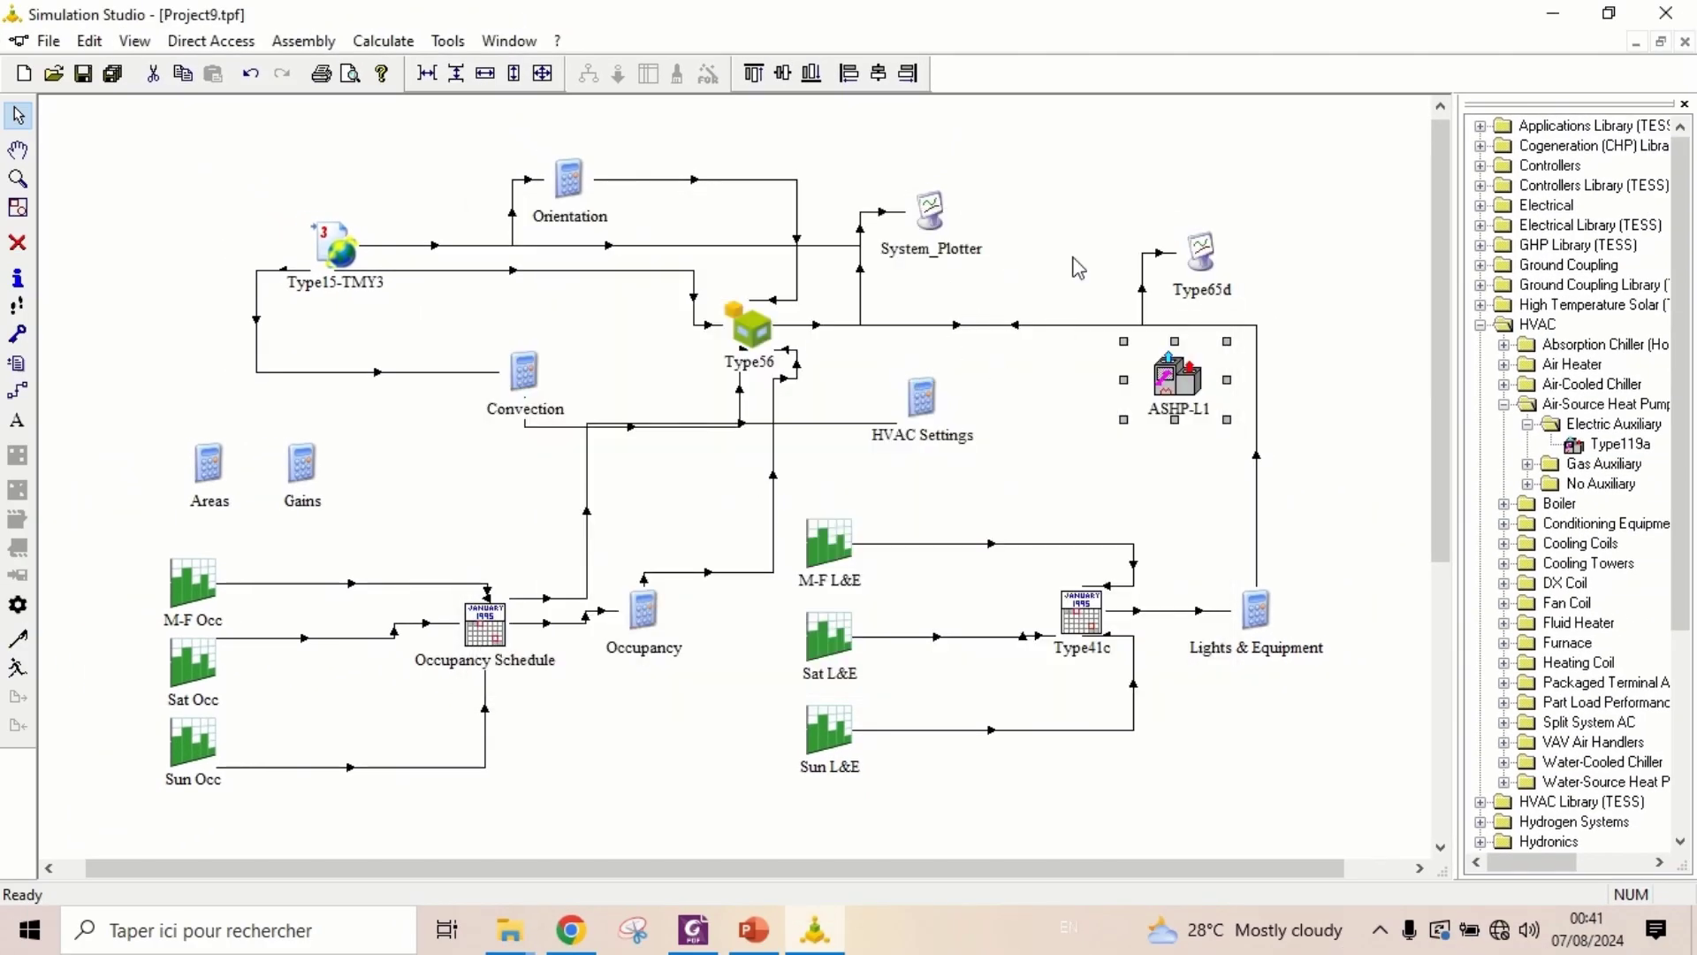
click(1085, 206)
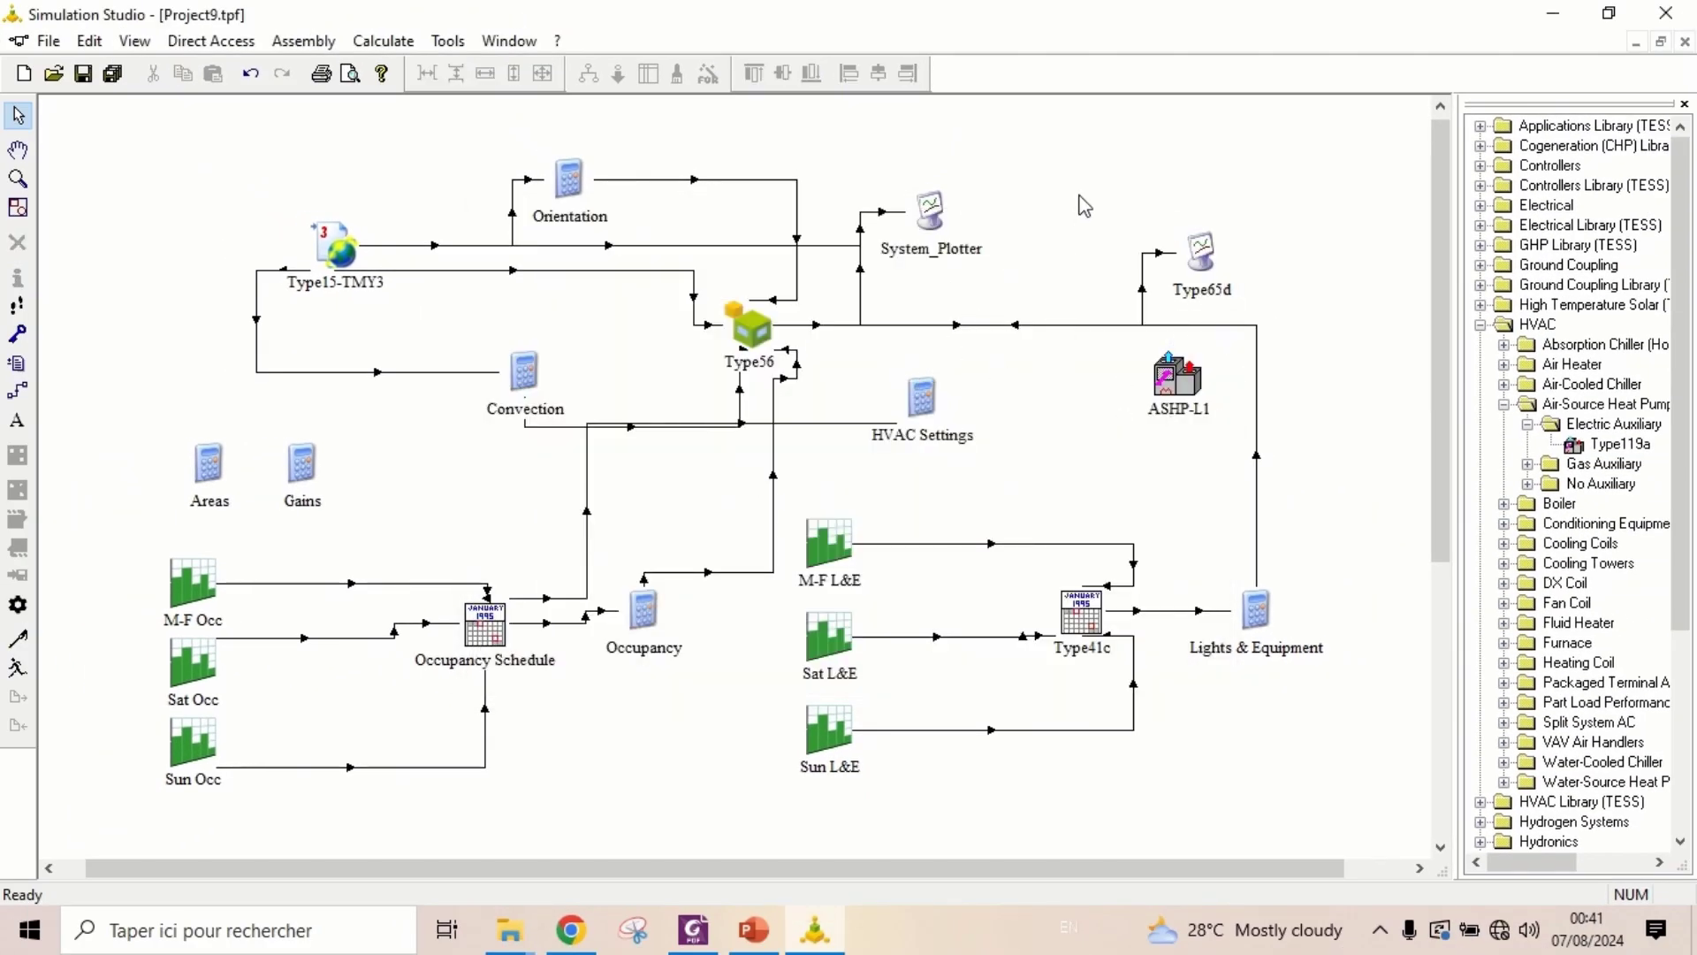
Open the Type56 building in TRNBuild and start a new user-defined output definition with Lower1 as its thermal airnode
right_click(751, 329)
click(831, 311)
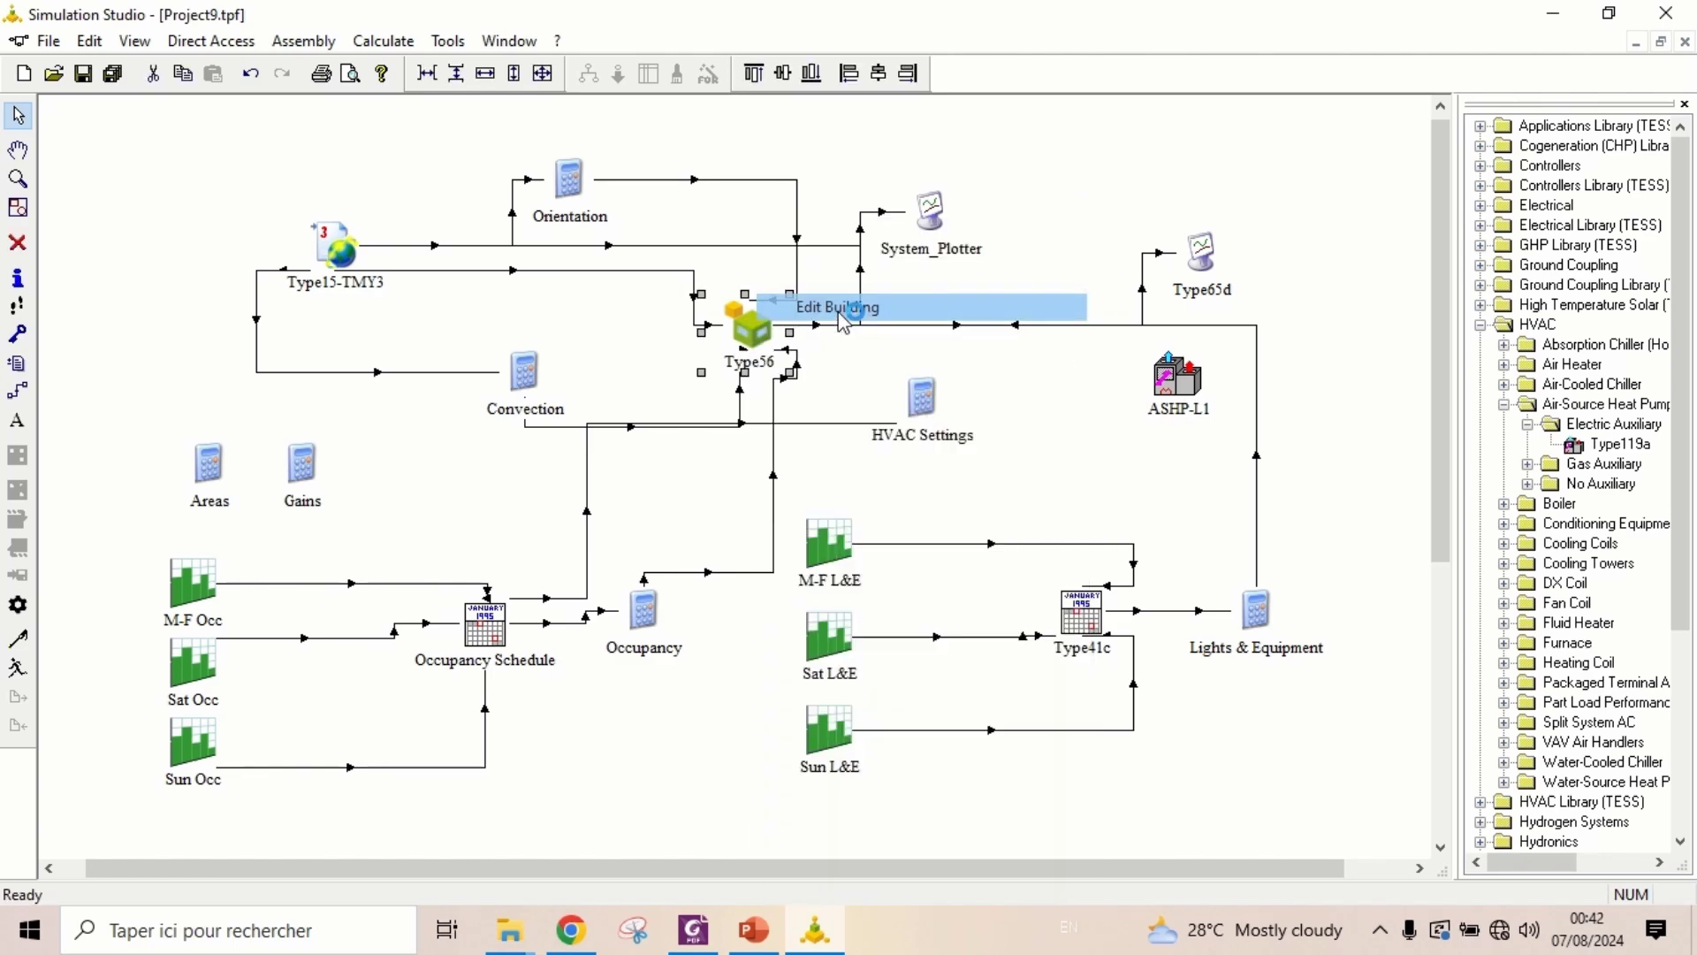
click(842, 320)
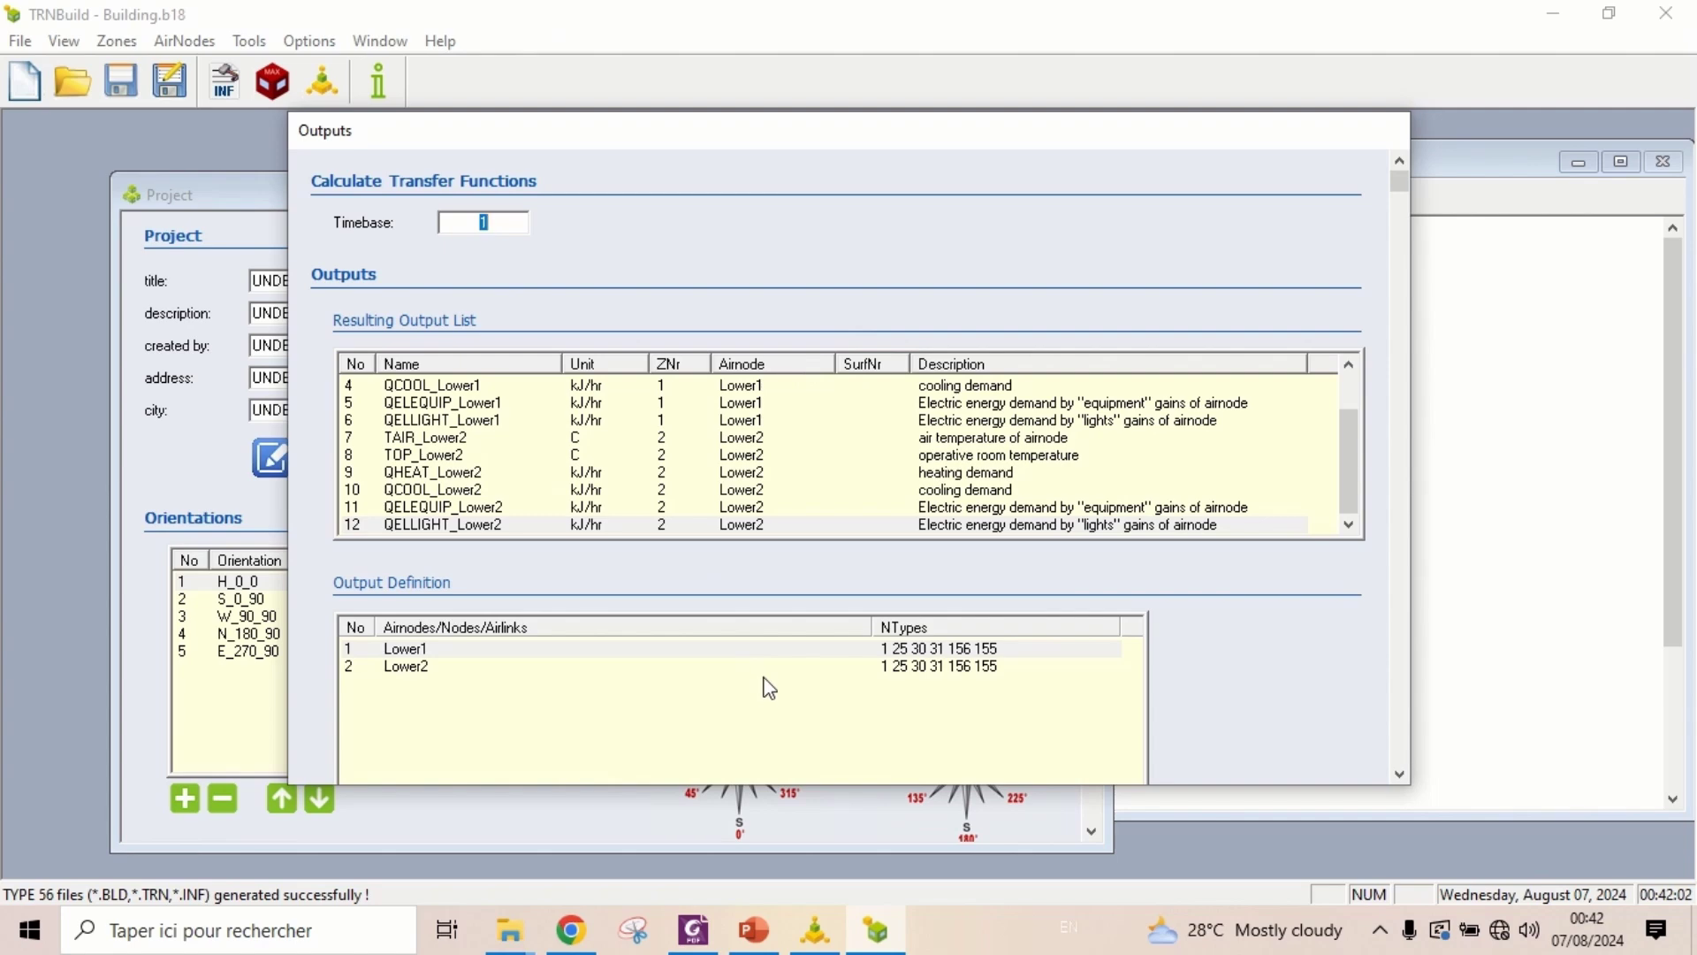
scroll(766, 683, down, 1)
scroll(769, 688, down, 2)
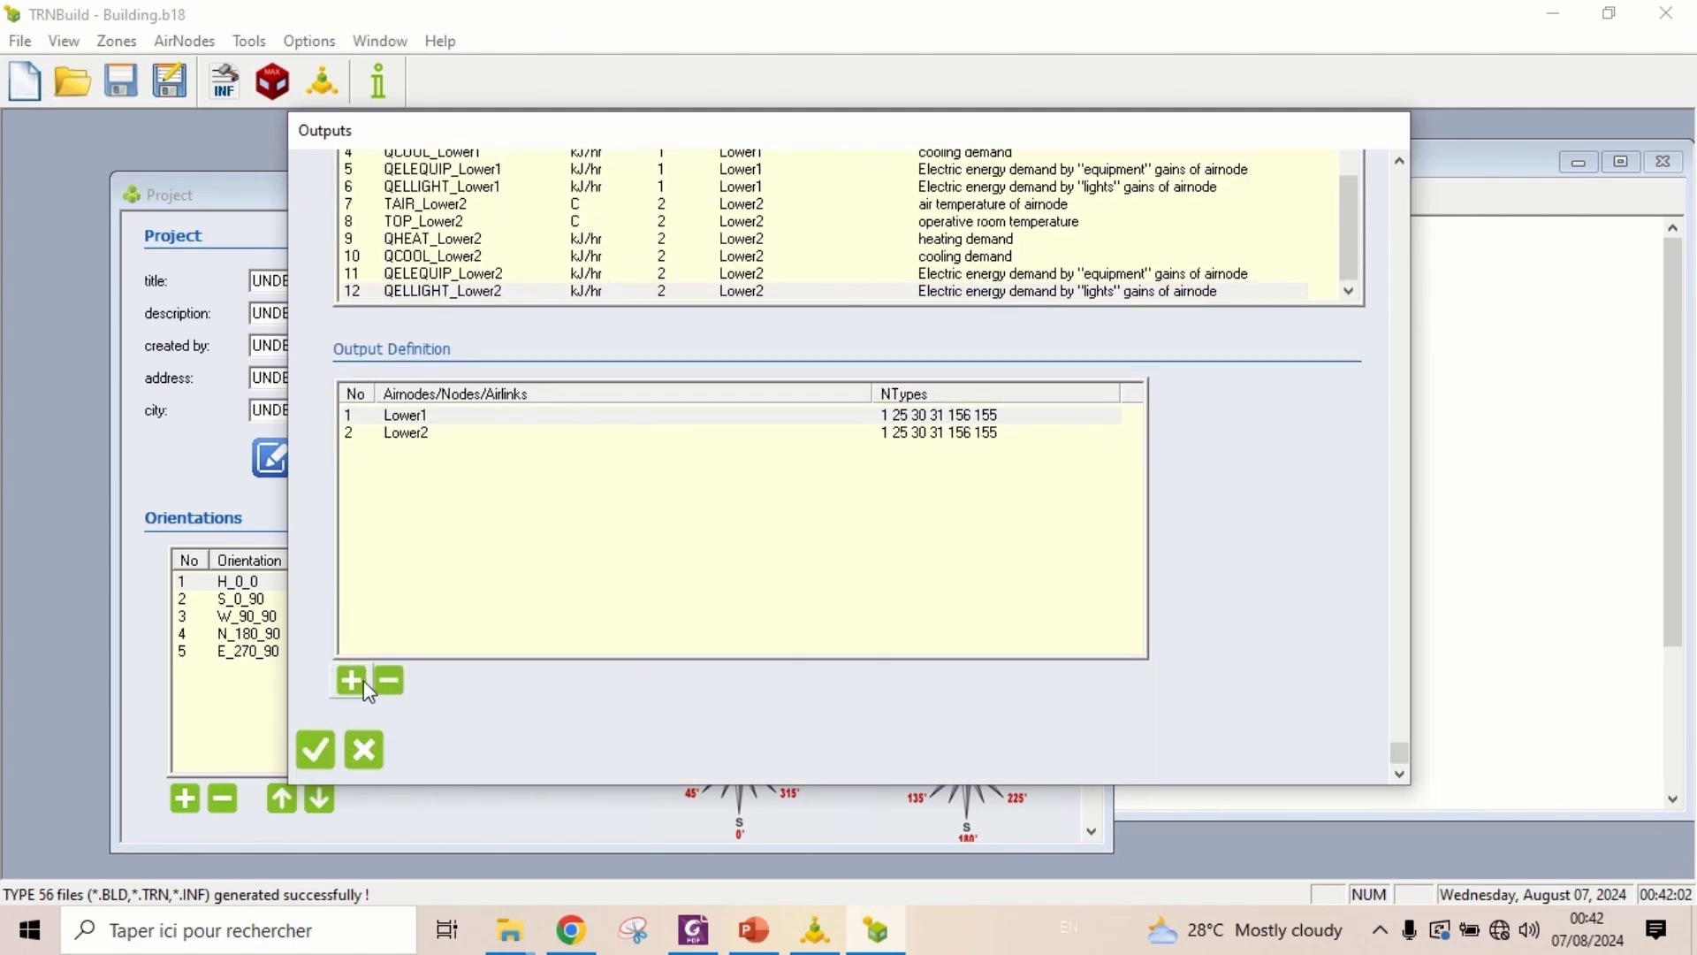
click(354, 685)
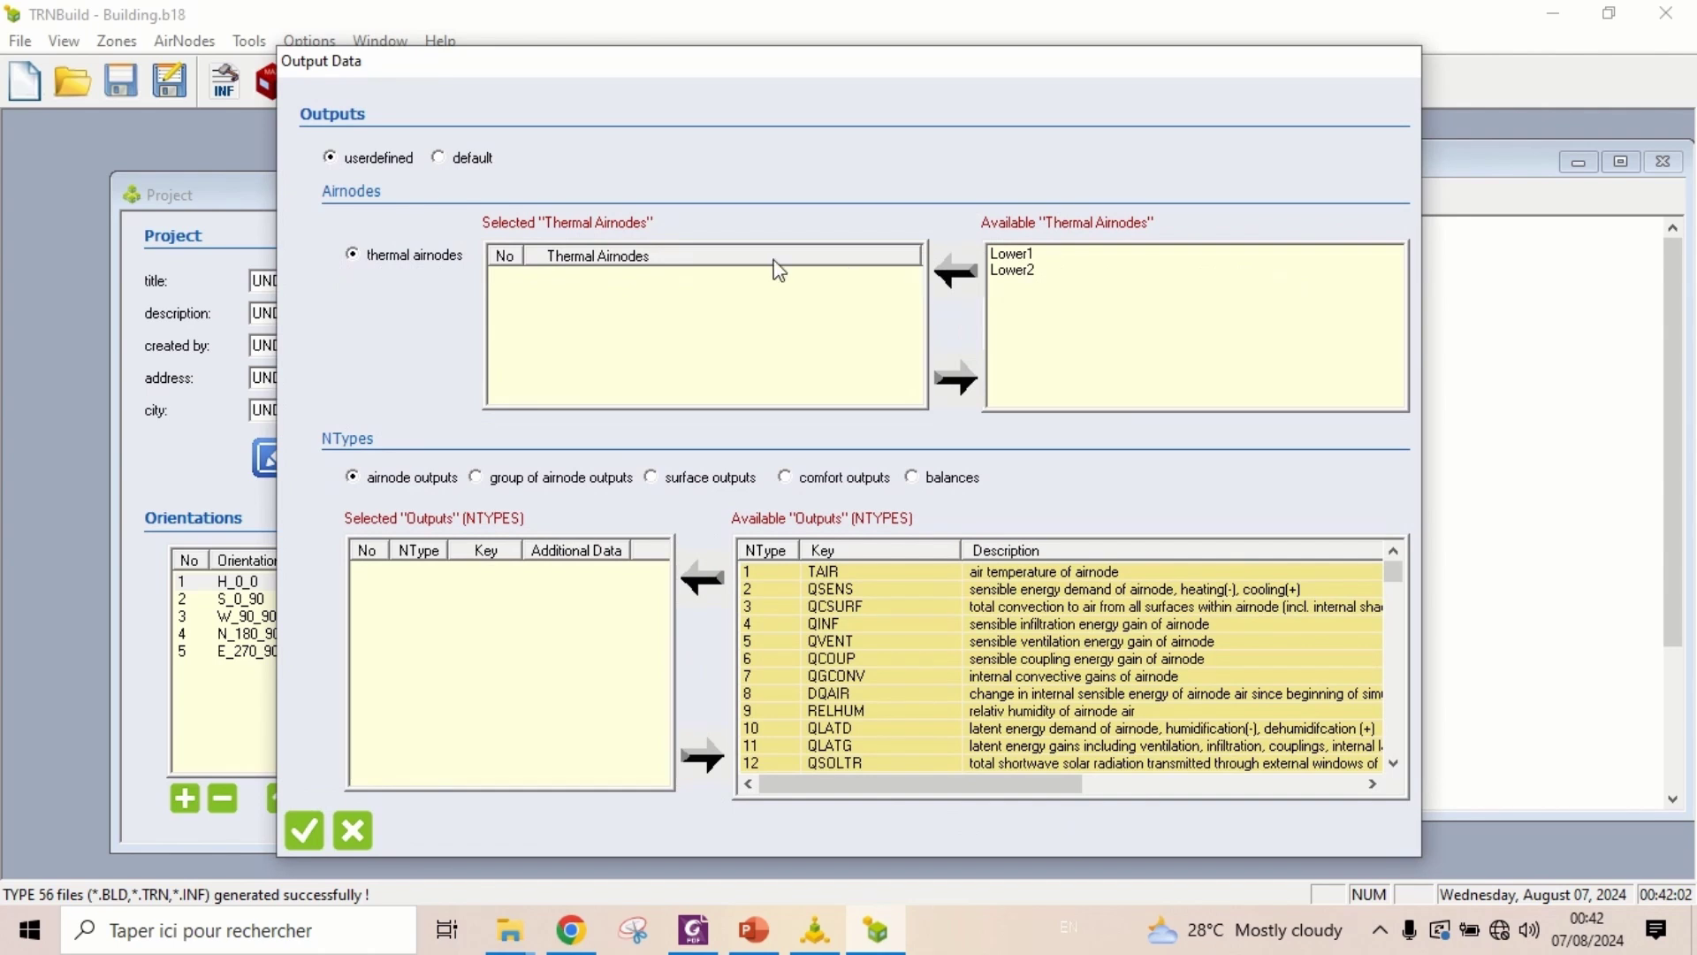
click(1009, 257)
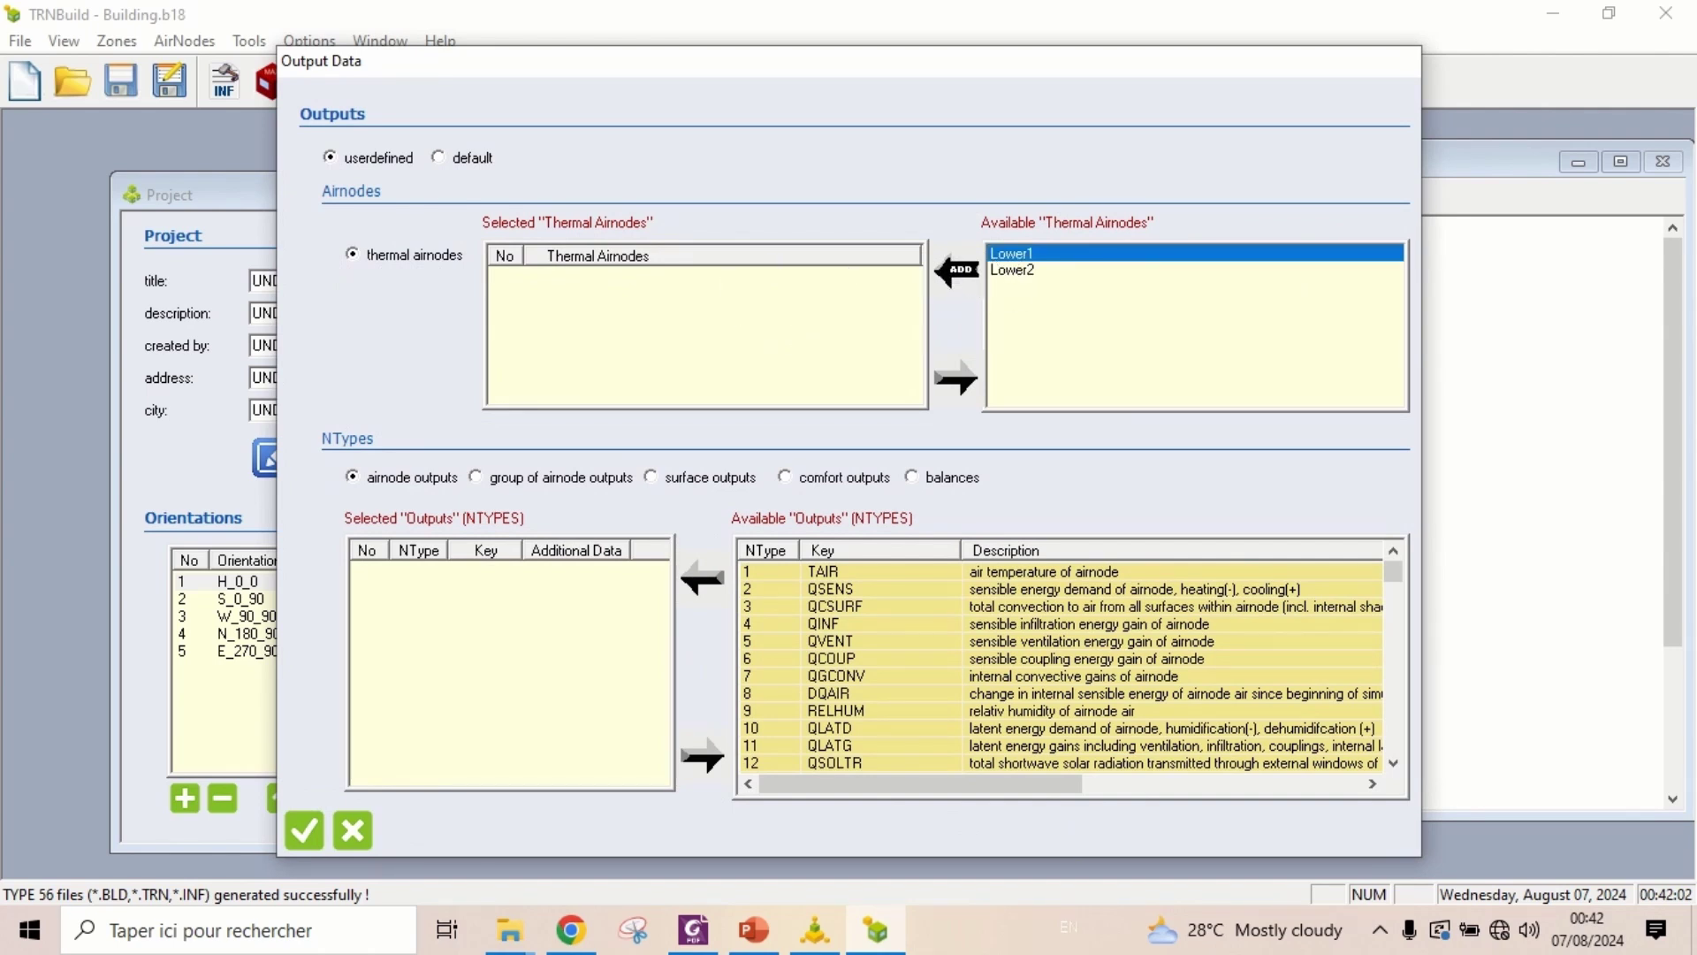
click(956, 271)
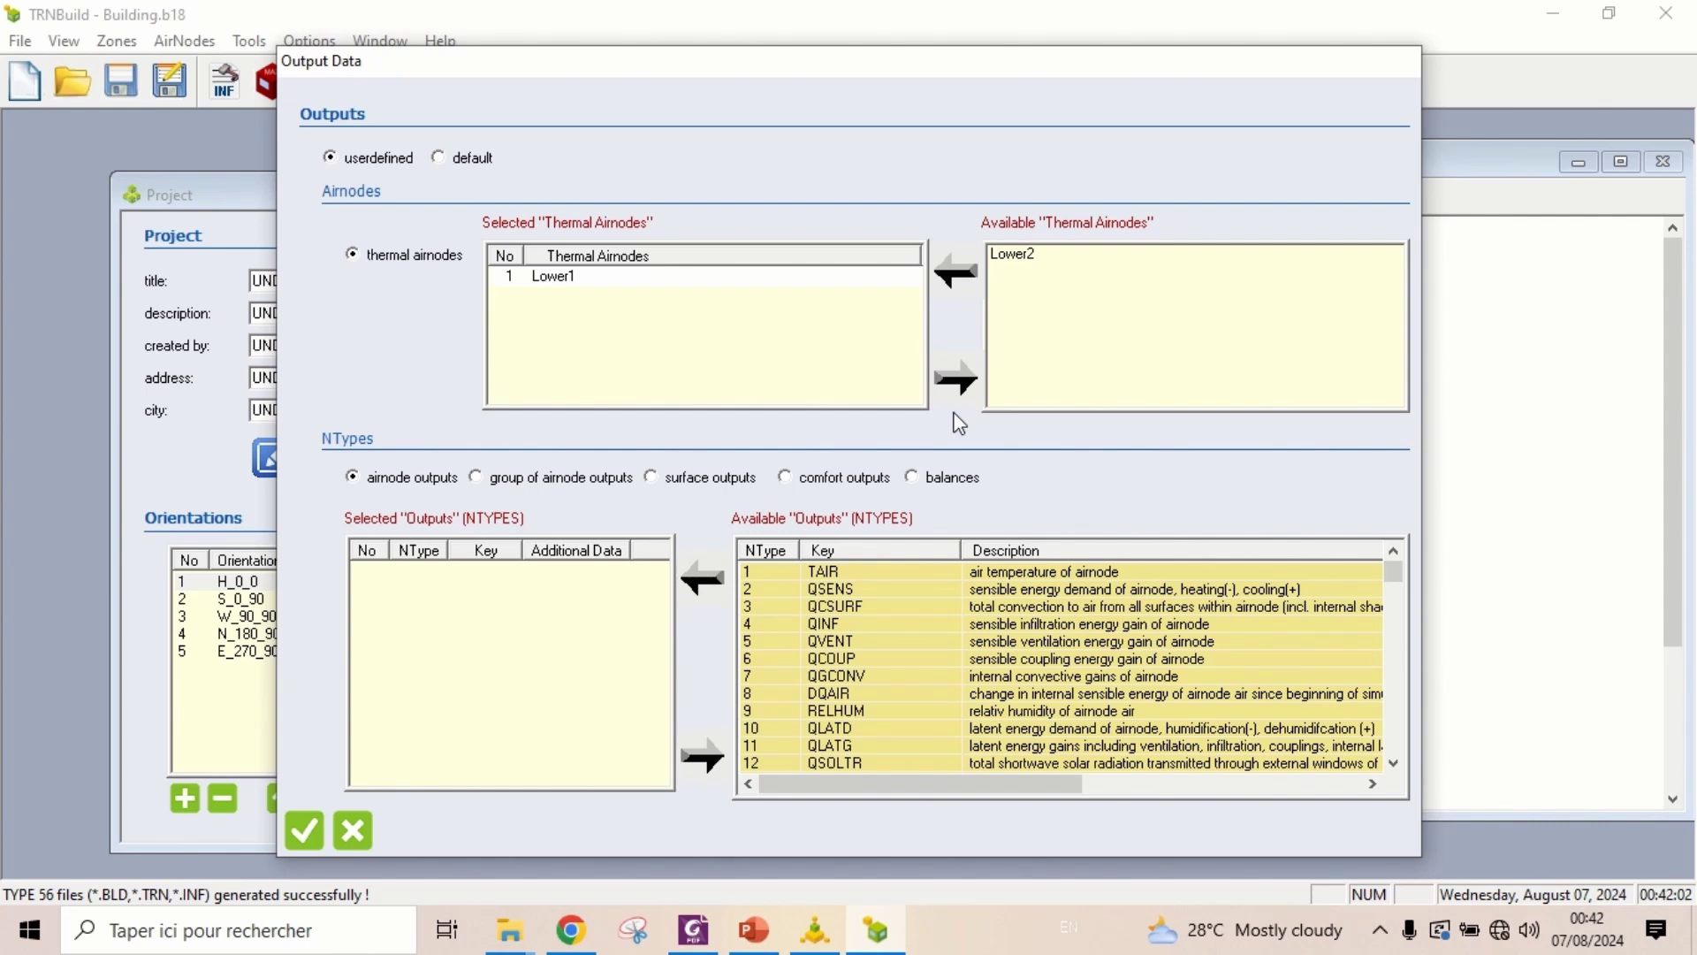
Include air temperature (TAIR) and relative humidity (RELHUM) in the new Lower1 output definition and accept it
click(827, 572)
click(703, 579)
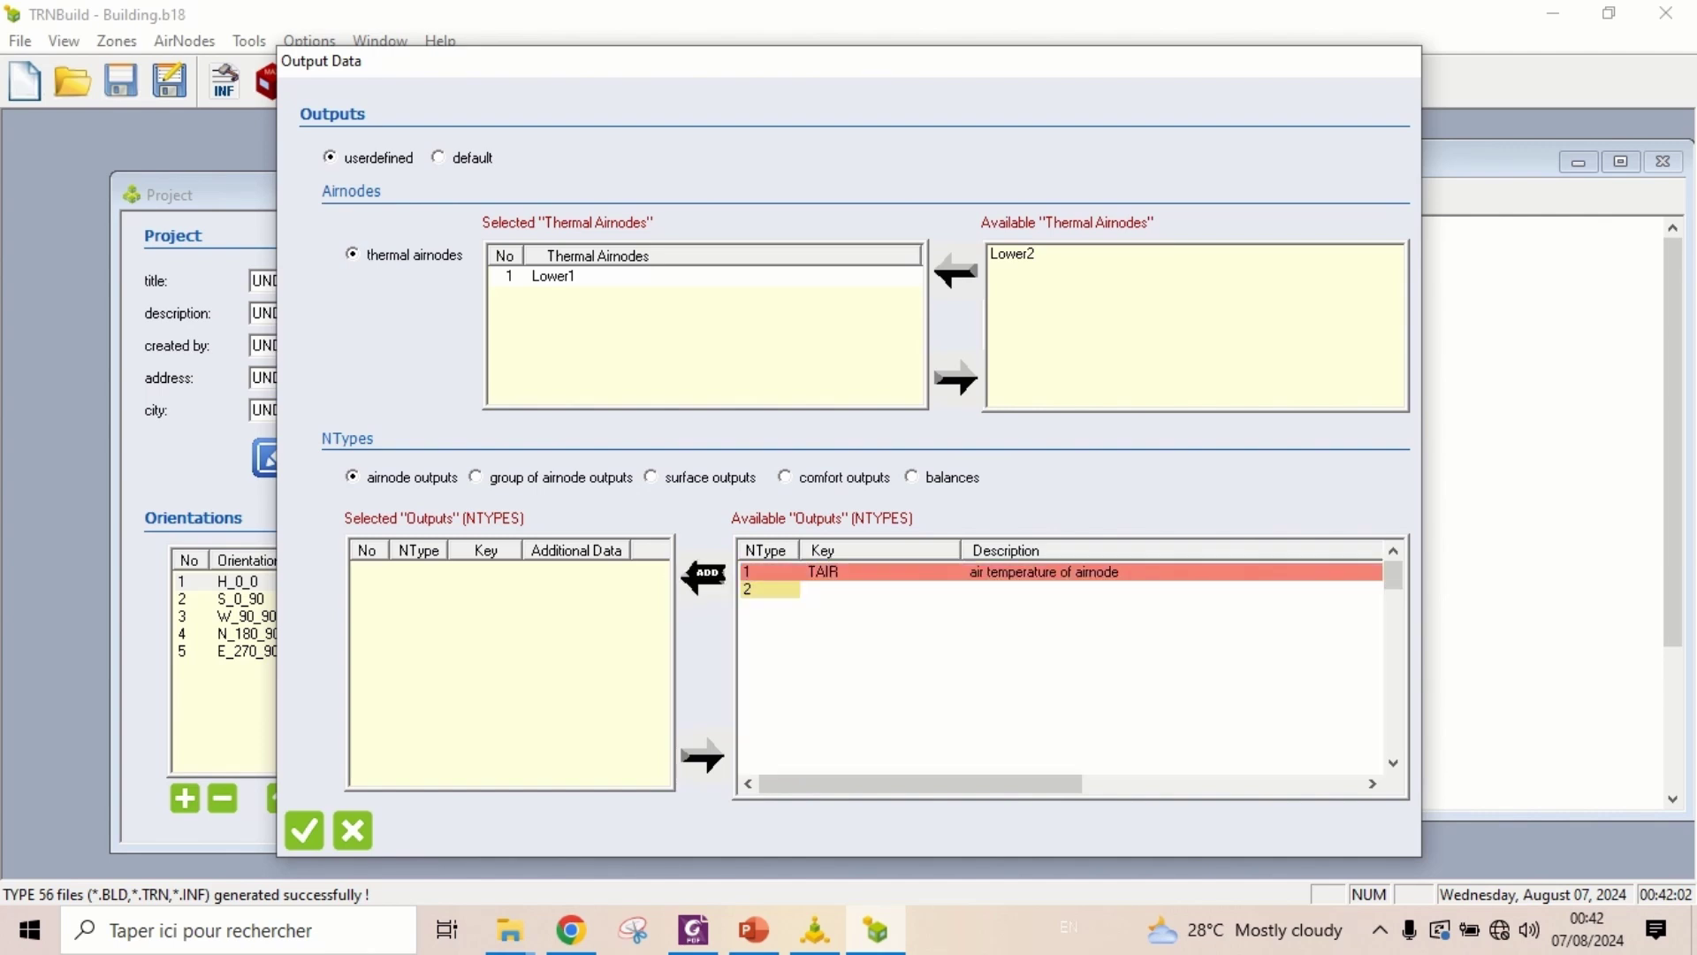
click(840, 711)
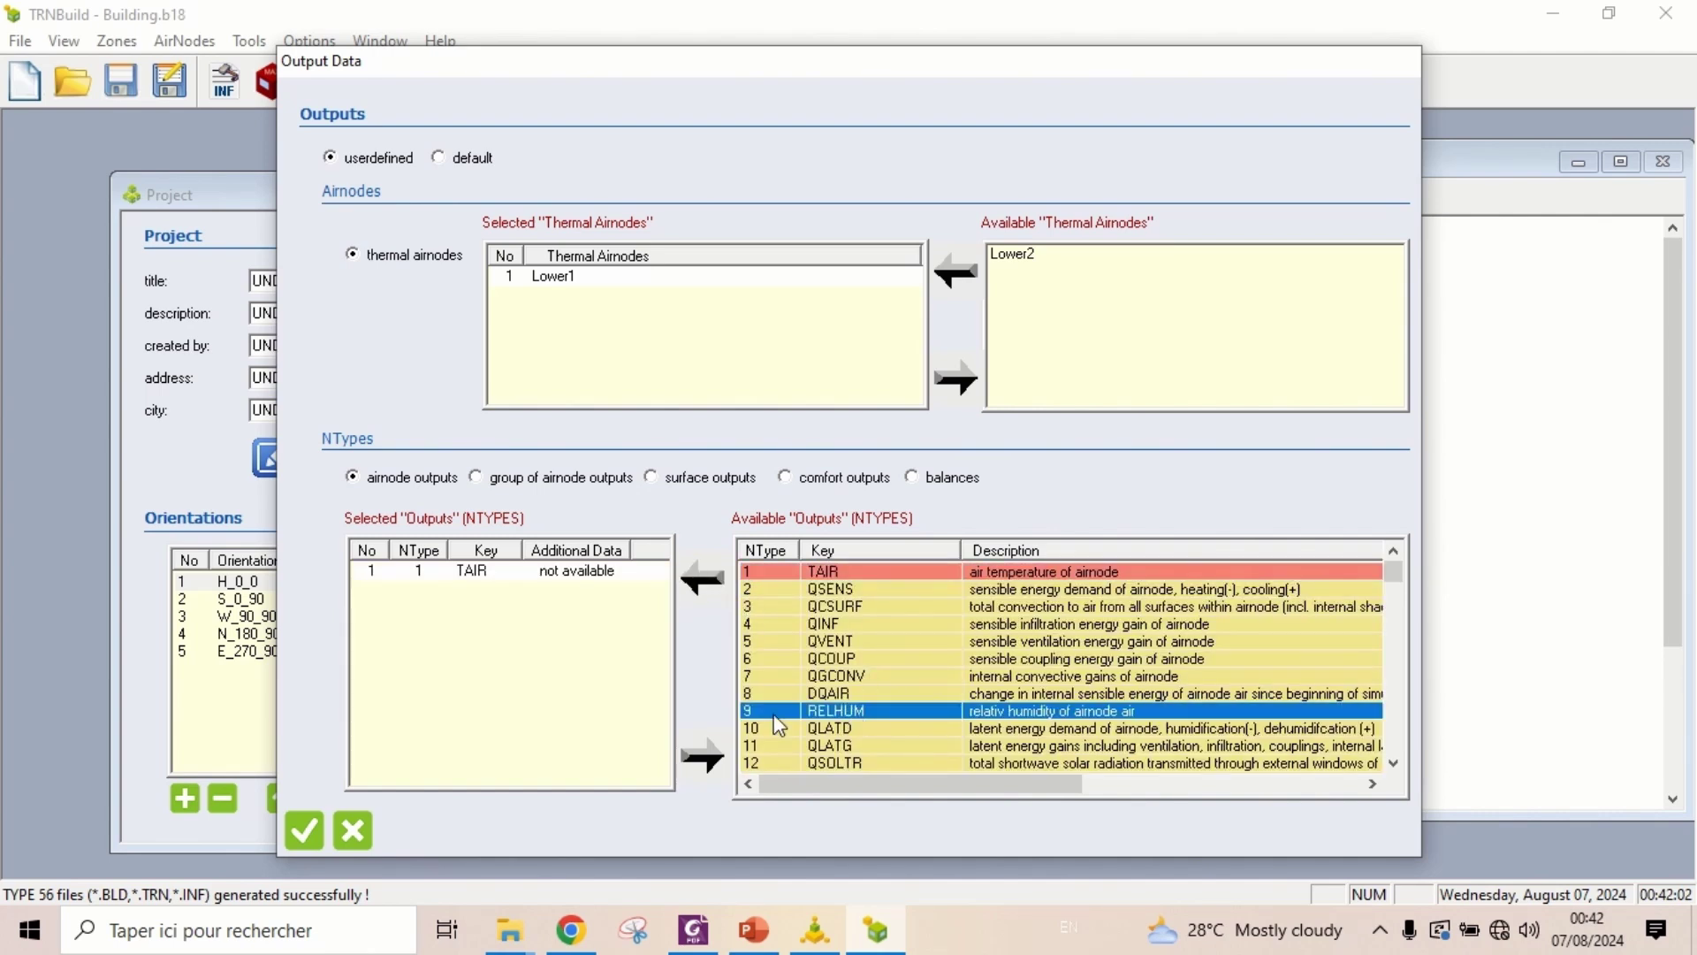
click(705, 758)
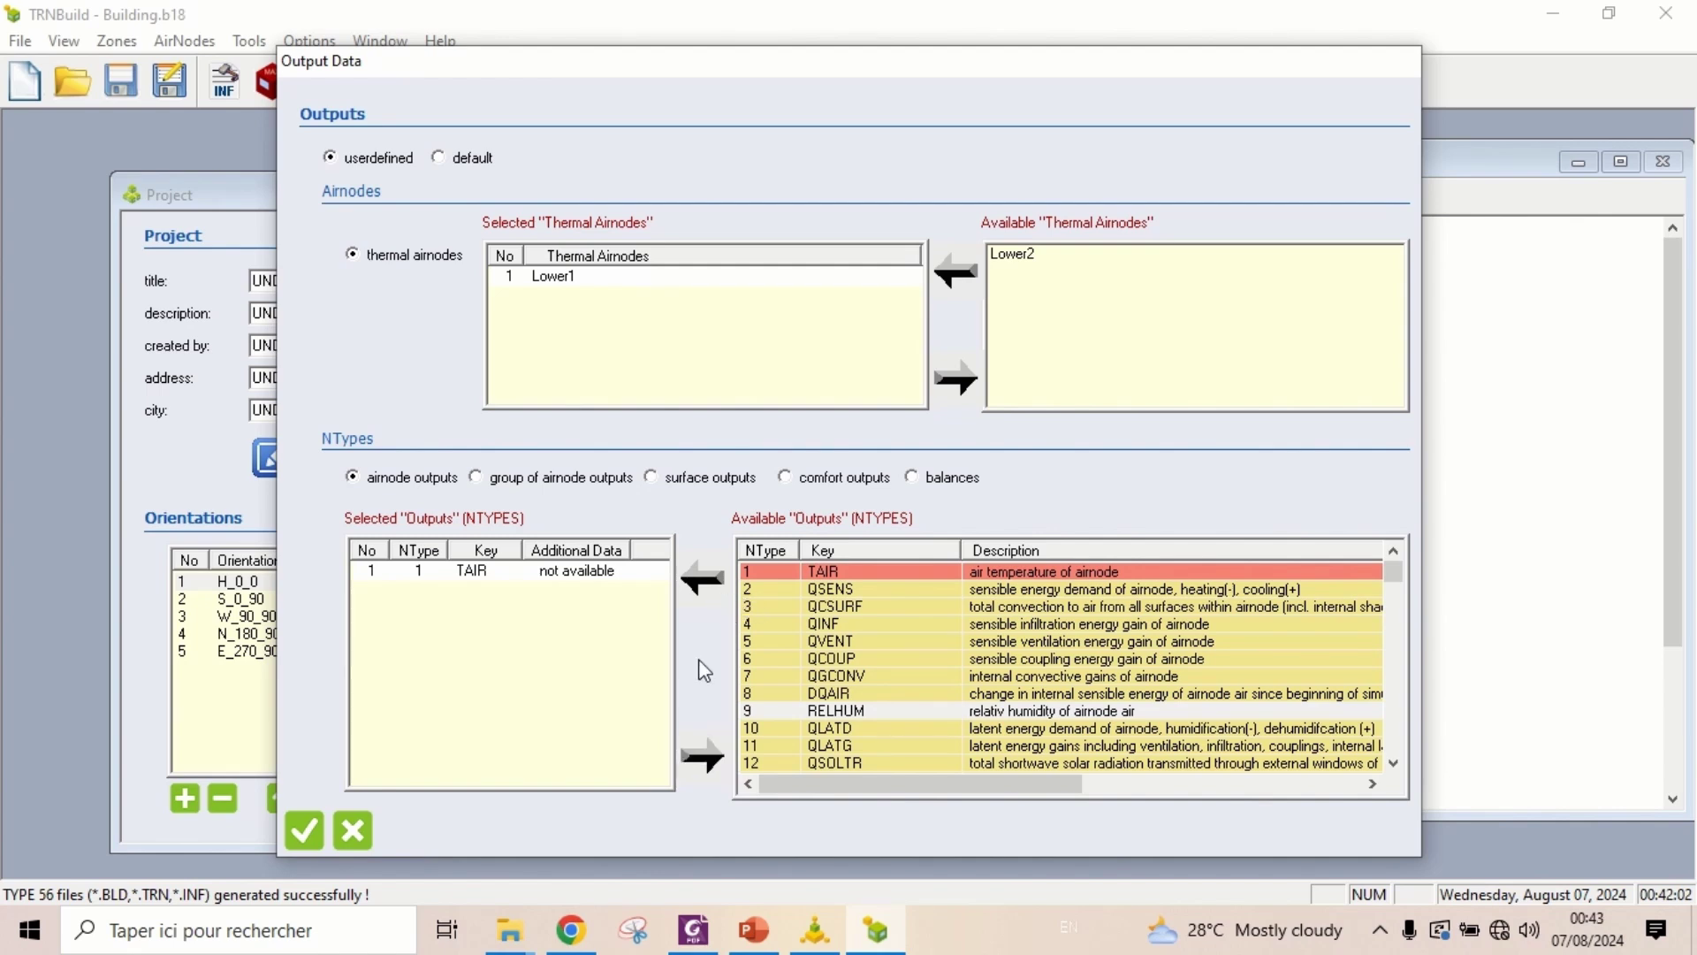
click(837, 711)
click(705, 580)
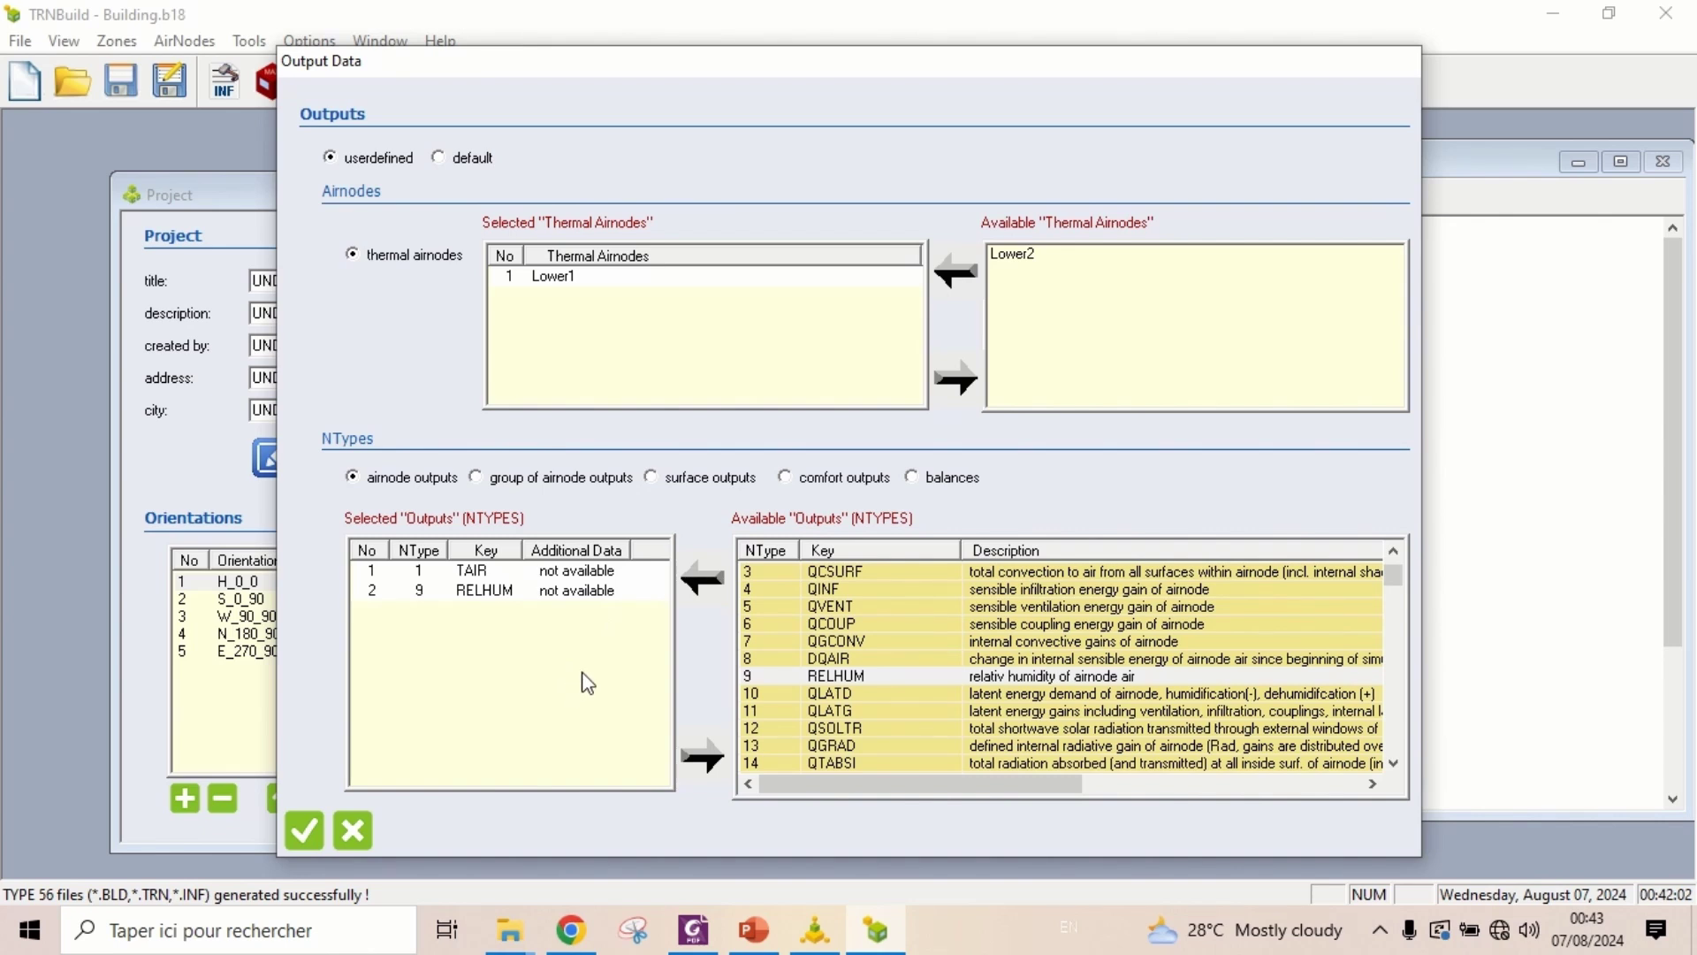
click(306, 828)
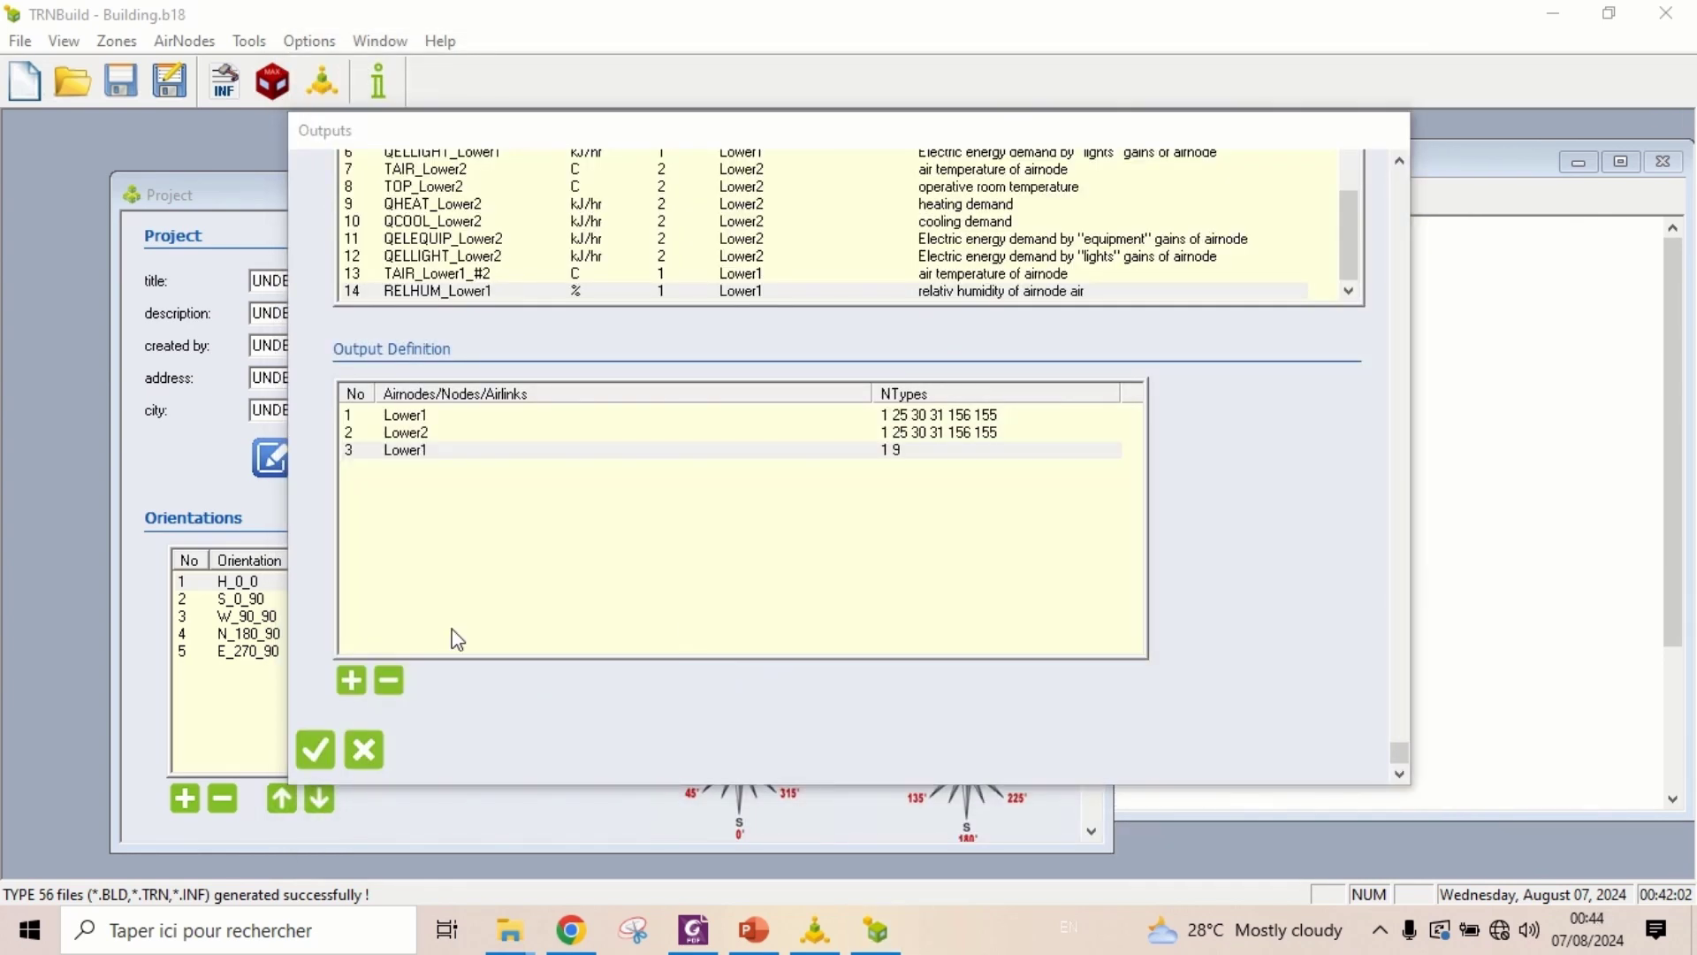
Accept the outputs, exit TRNBuild saving the changes to Building.b18, and update Type56's variable list in Simulation Studio
click(315, 749)
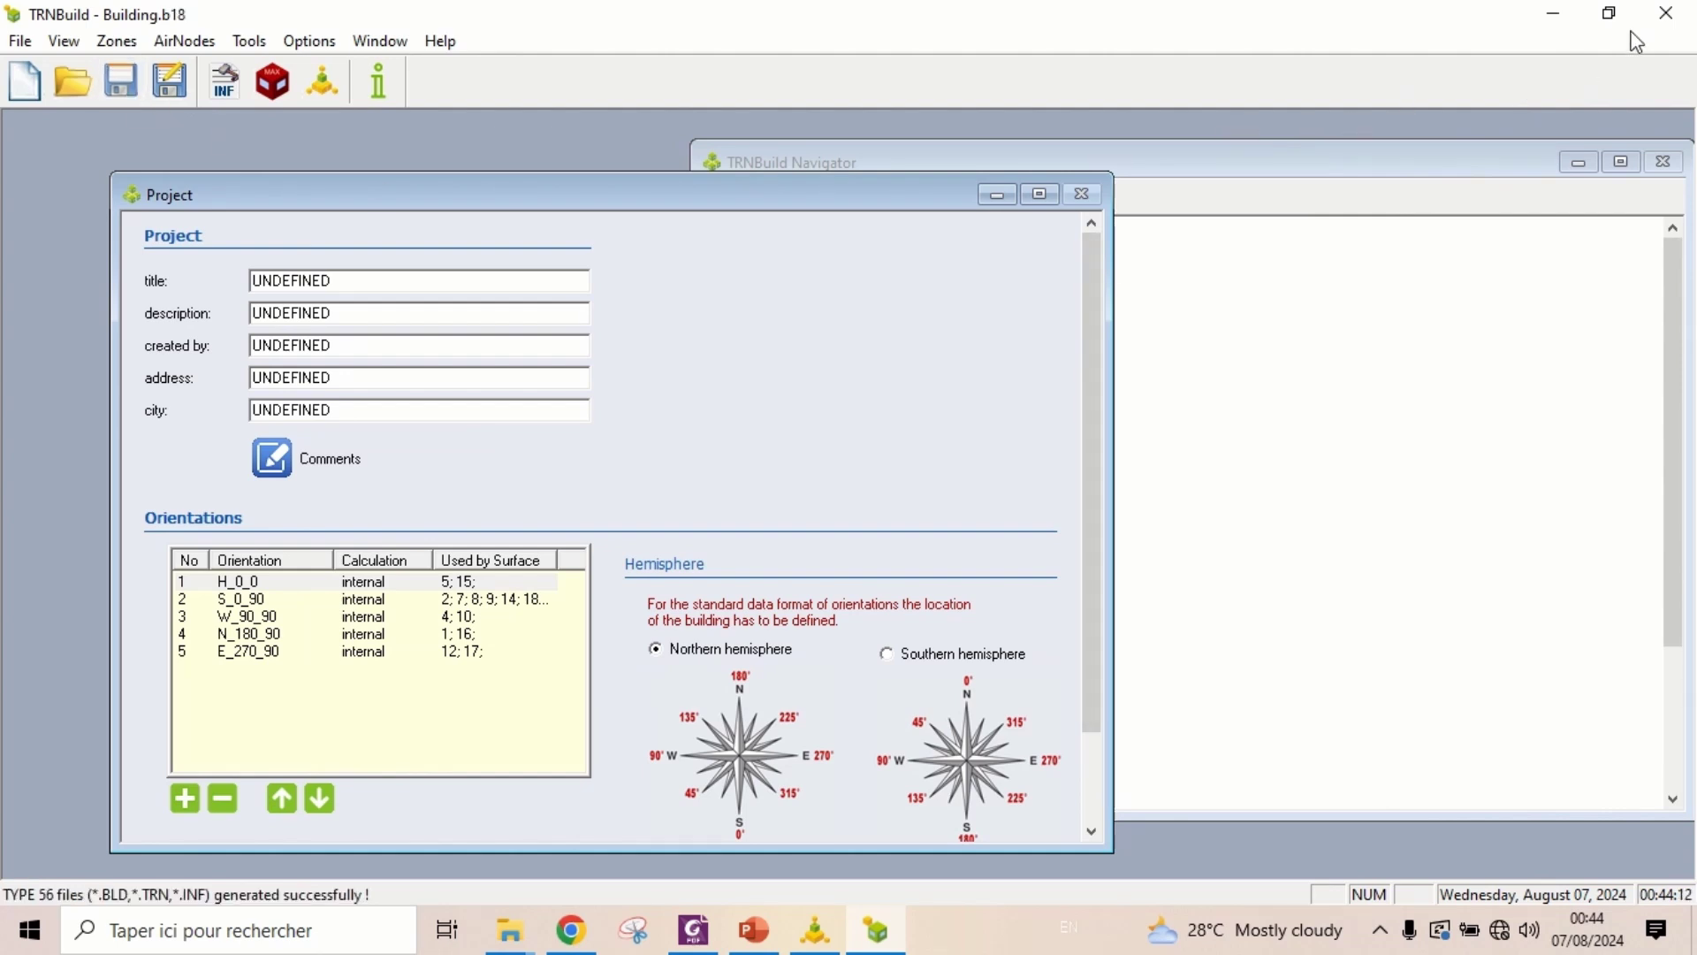
click(1664, 19)
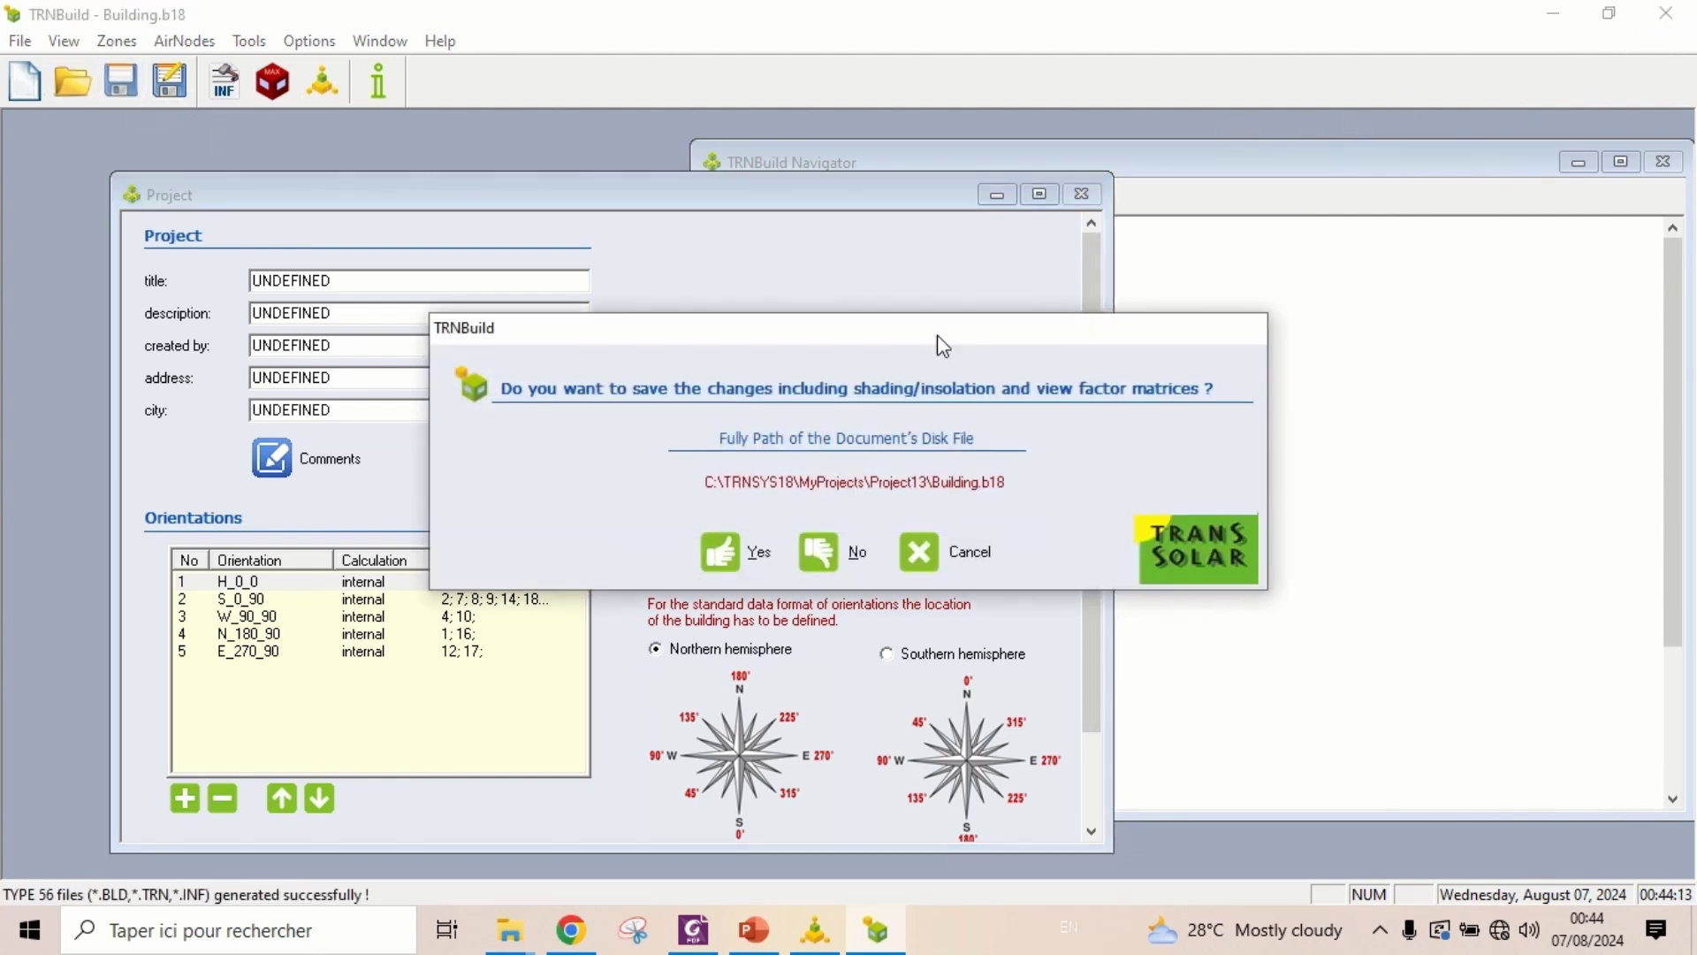
click(762, 548)
click(1044, 398)
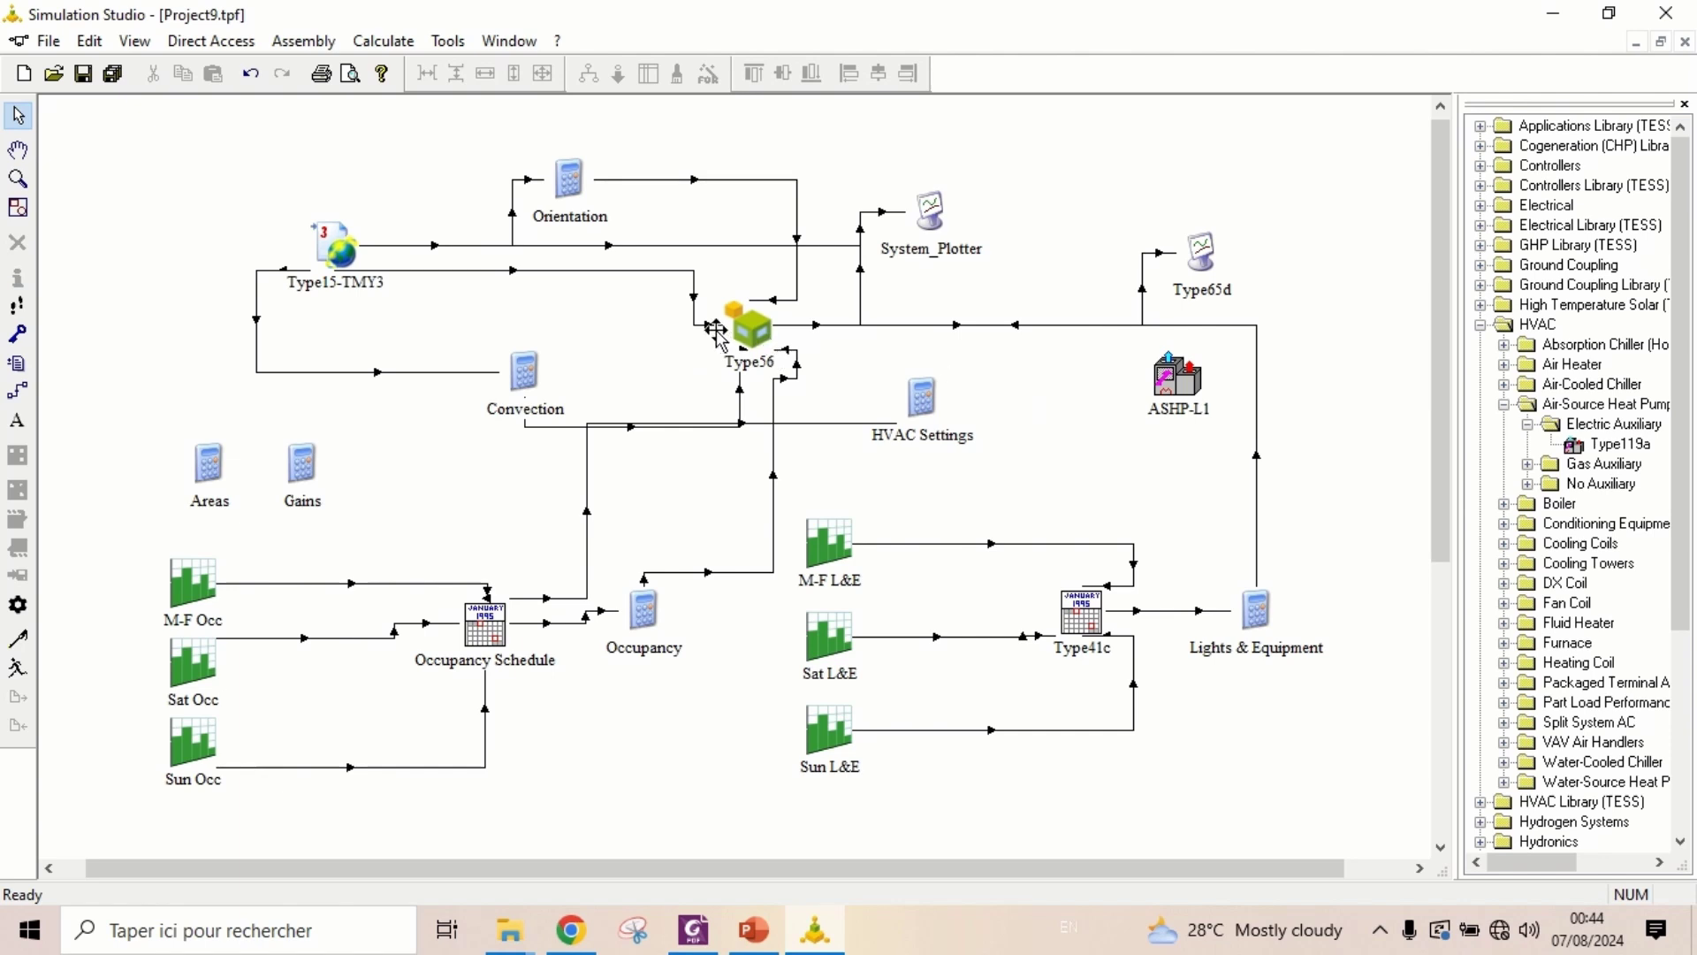
right_click(749, 336)
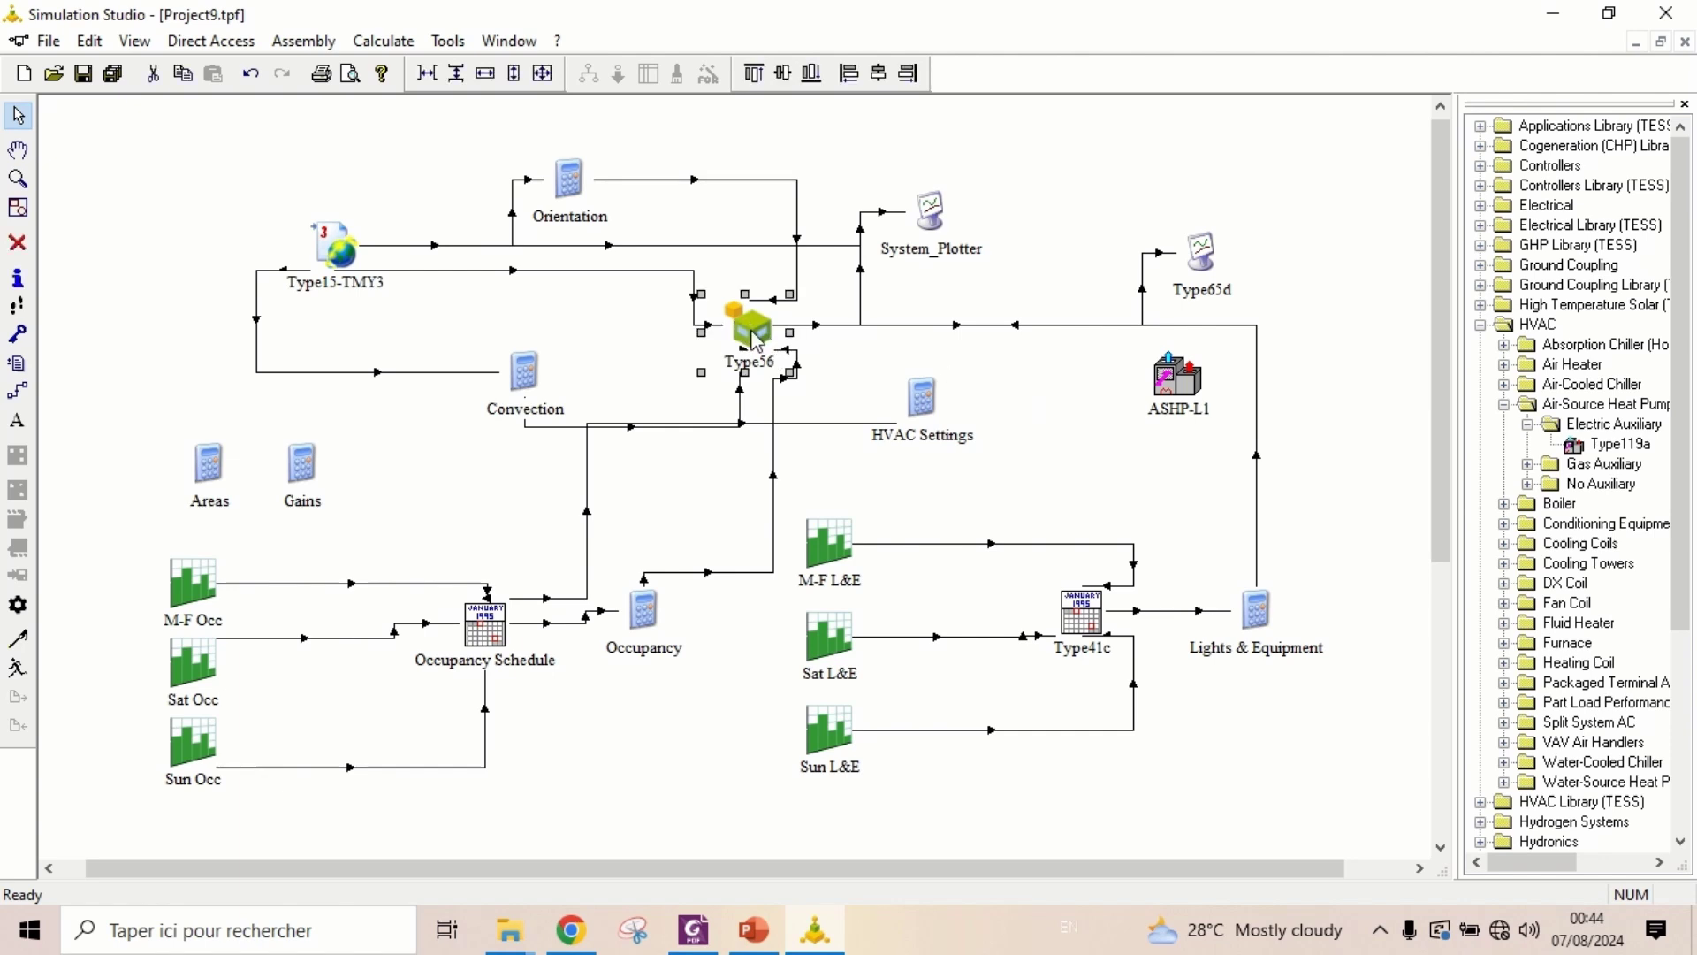
click(853, 334)
click(1038, 416)
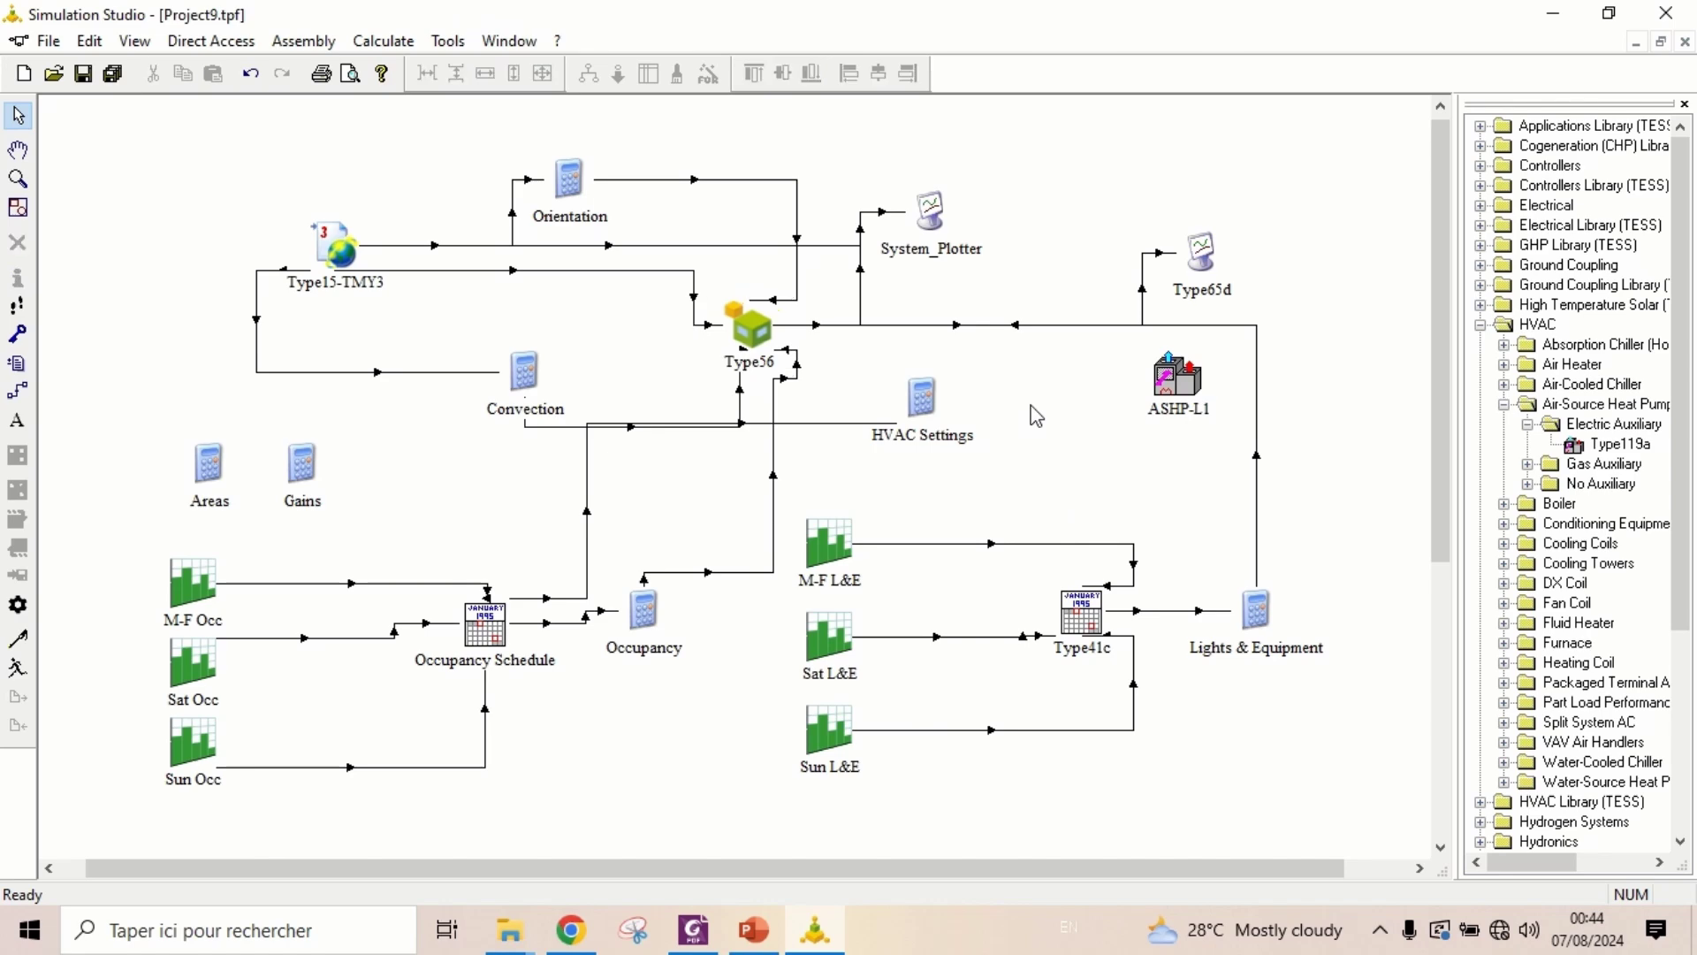
Link Type56 to ASHP-L1, connecting TAIR_Lower1 to Return Air Temperature and RELHUM_Lower1 to Return Air % Relative Humidity
click(18, 390)
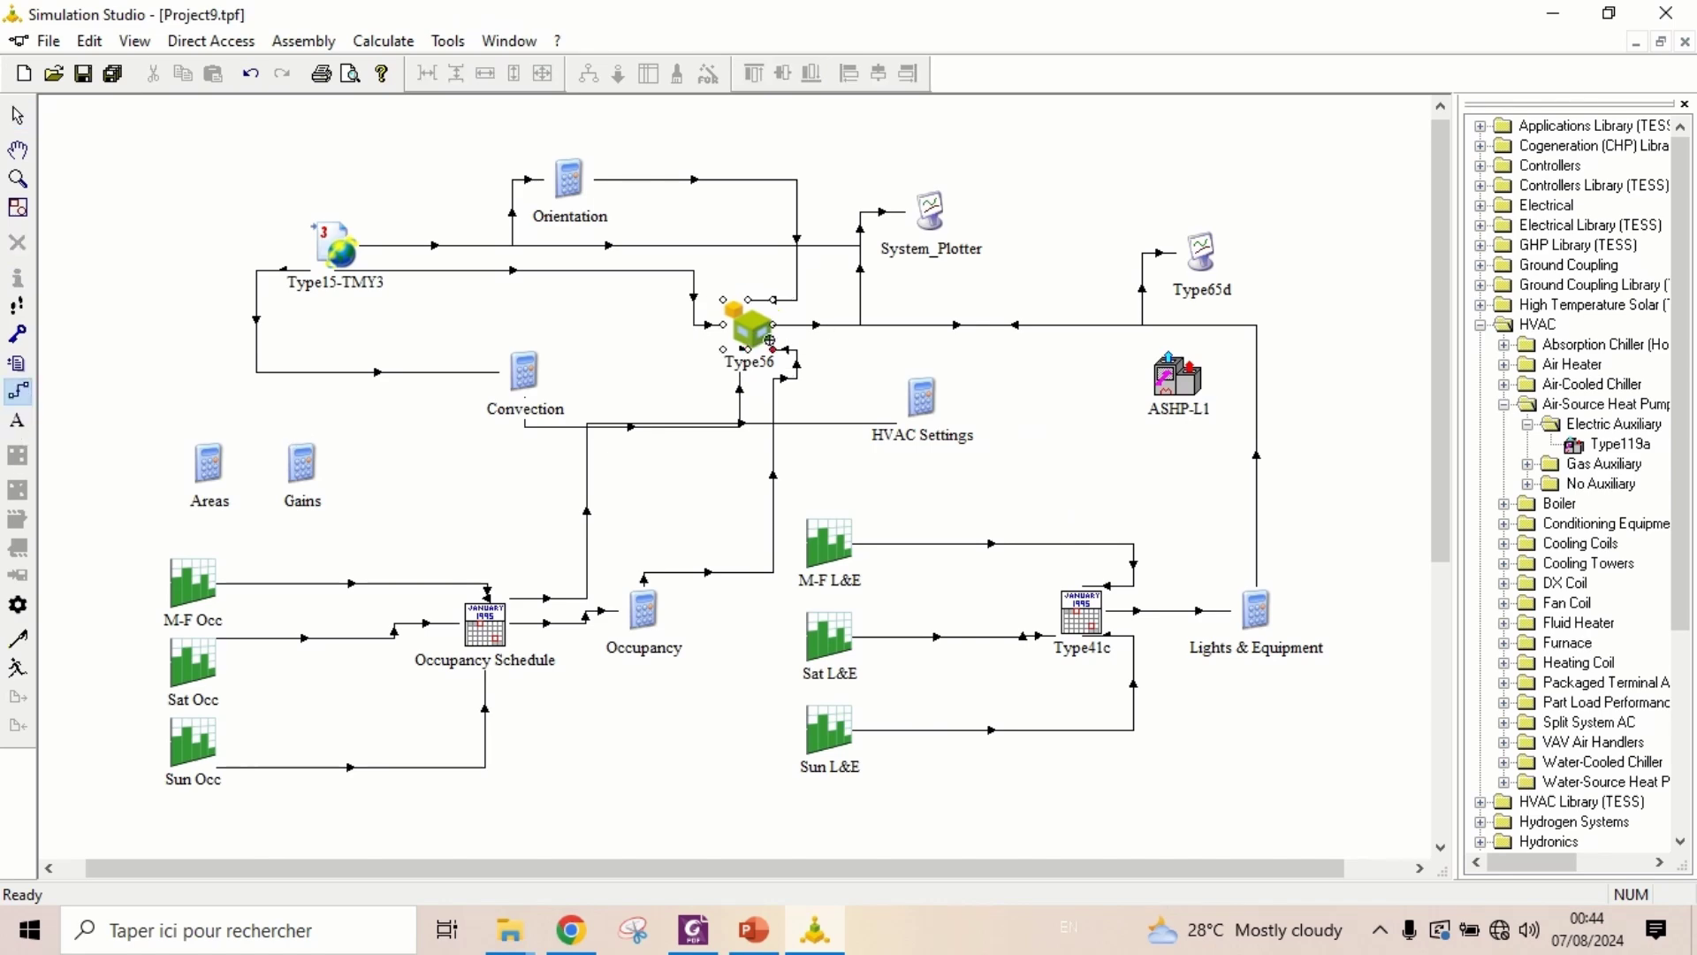
drag(769, 346, 1163, 379)
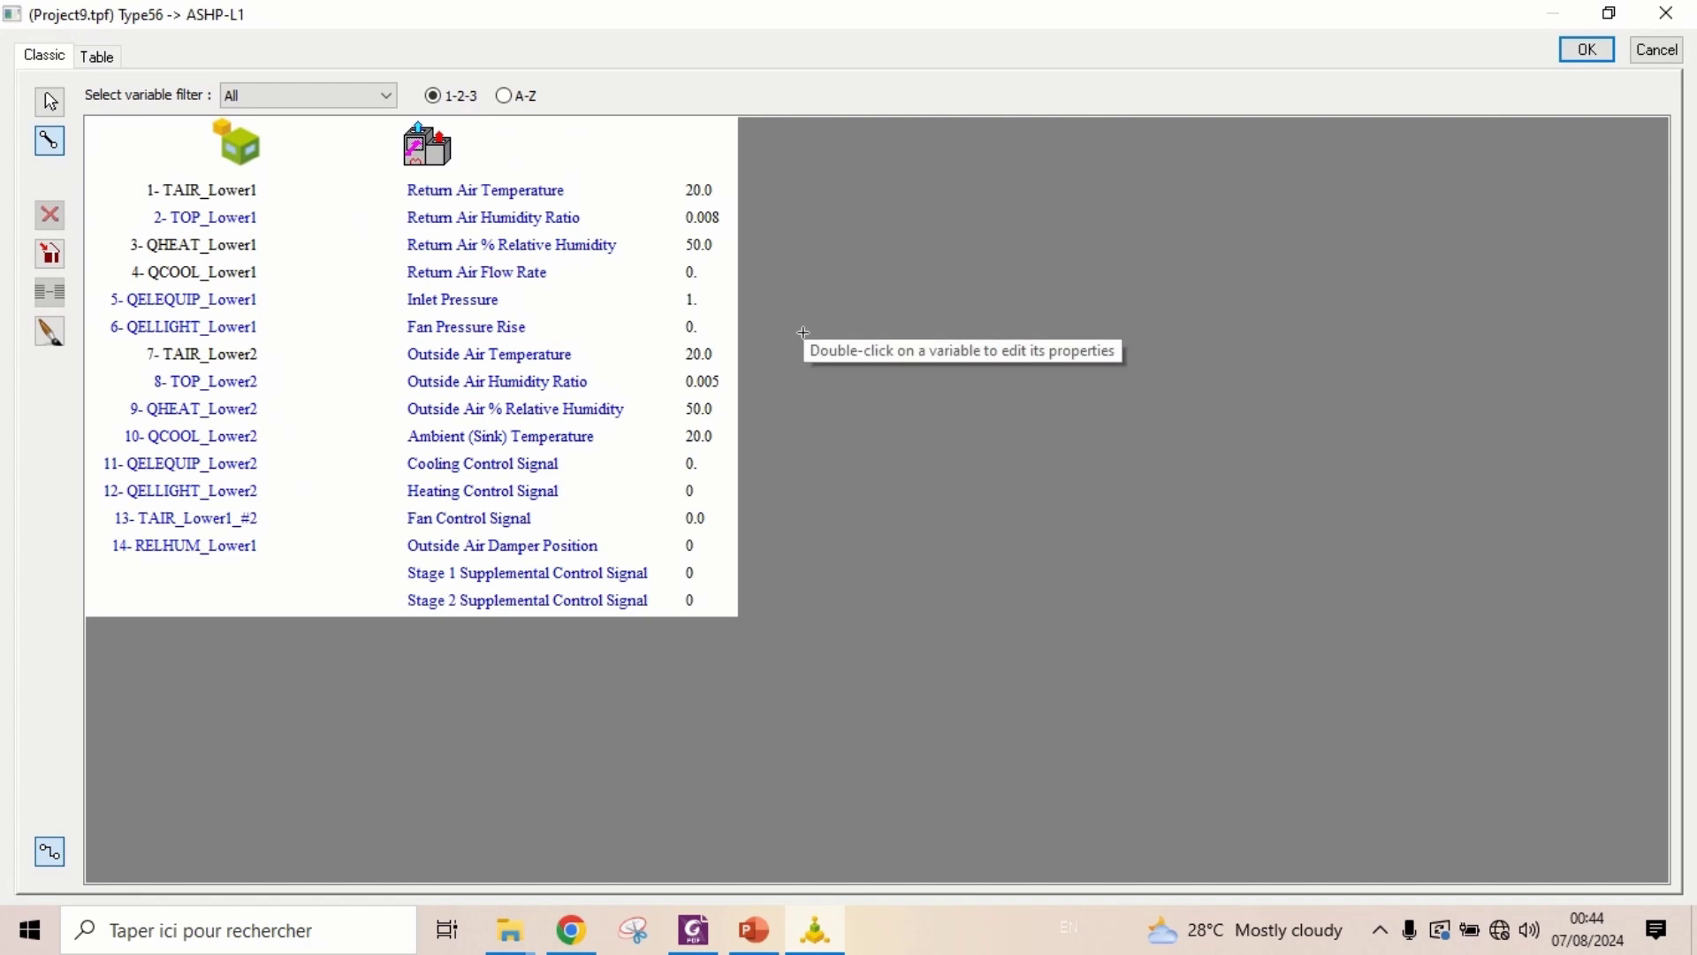
click(246, 190)
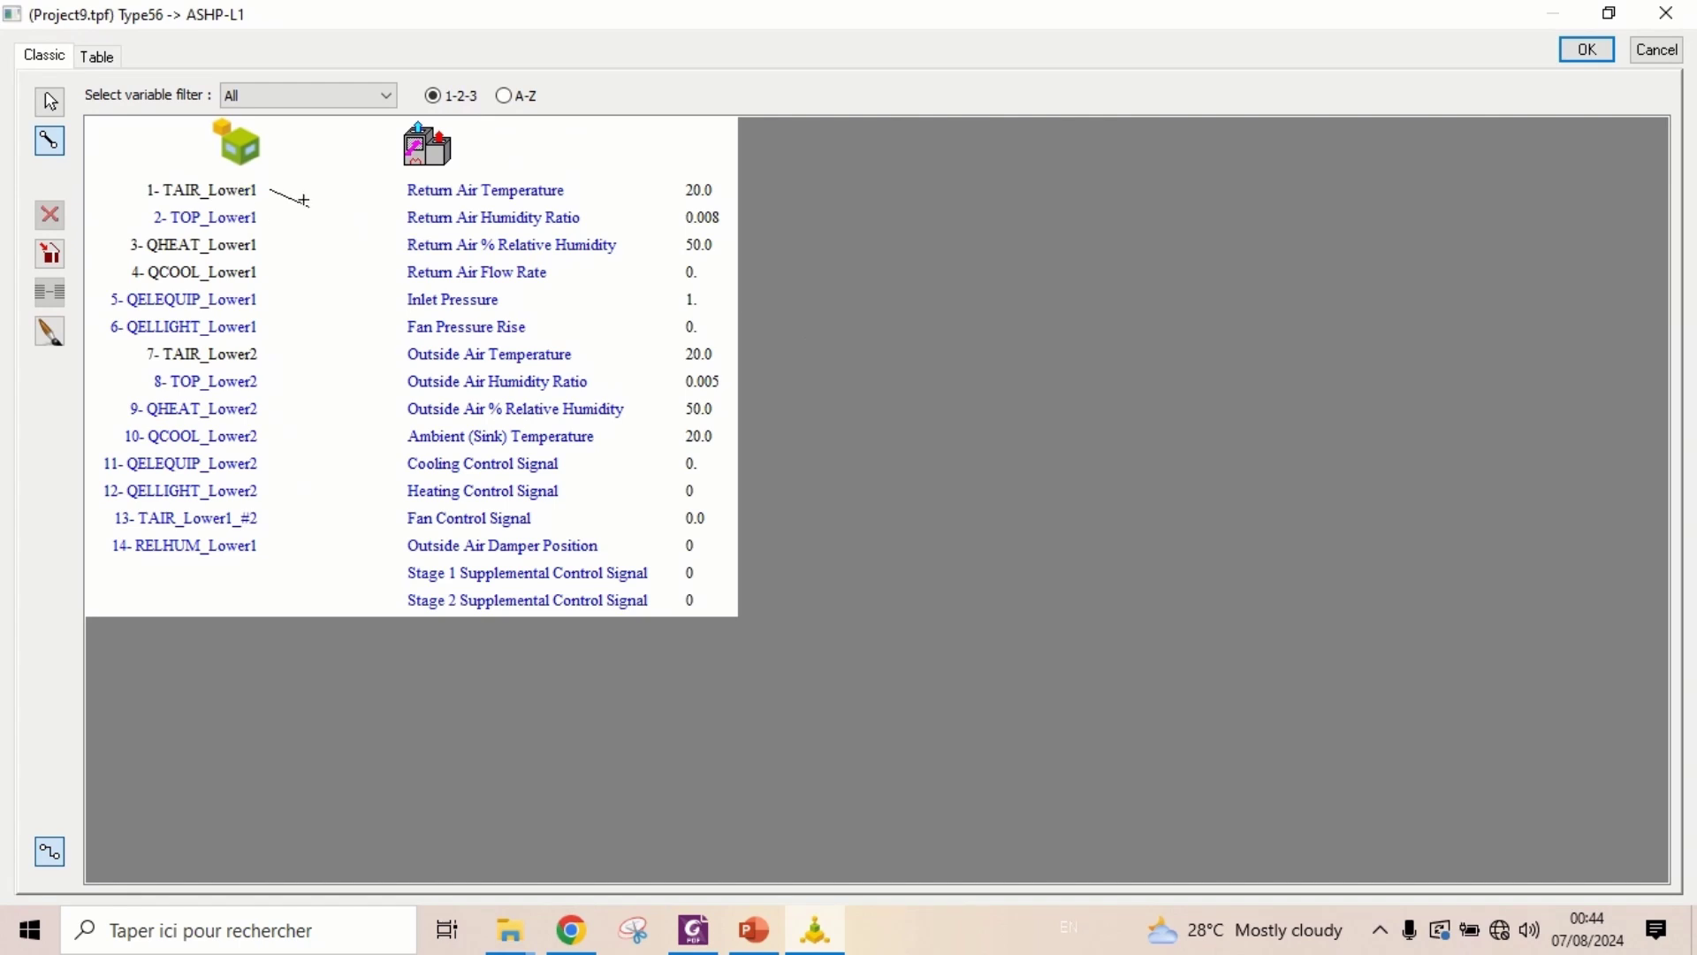
click(480, 191)
click(220, 547)
click(467, 249)
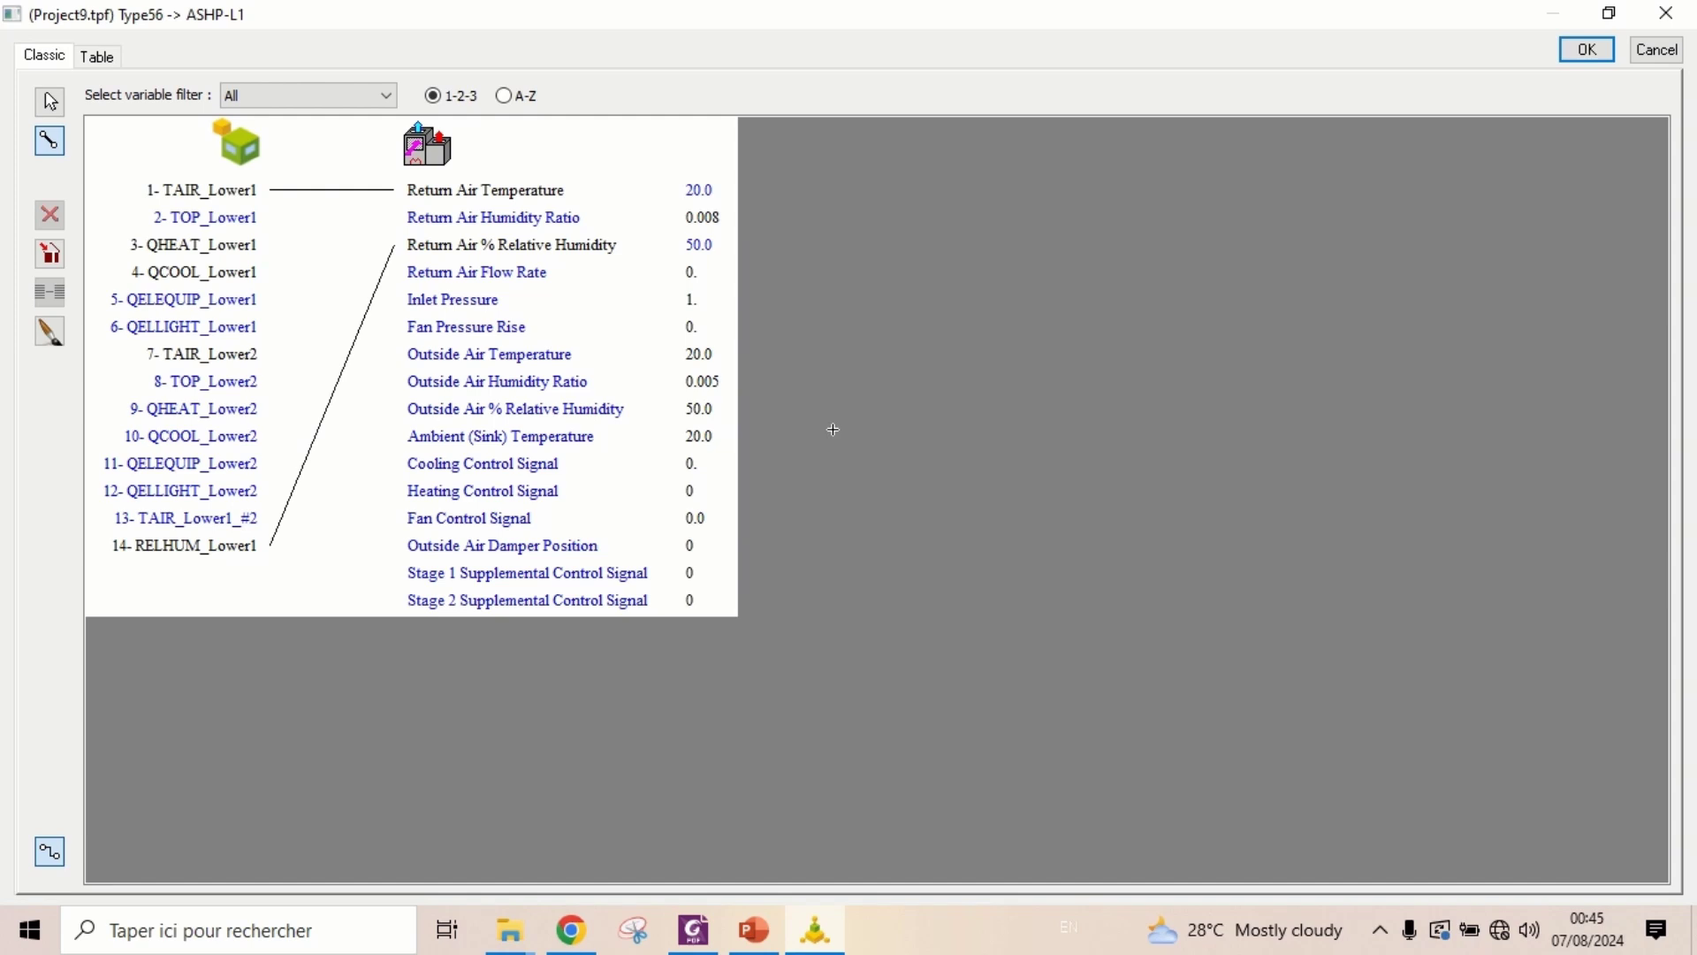
click(1572, 51)
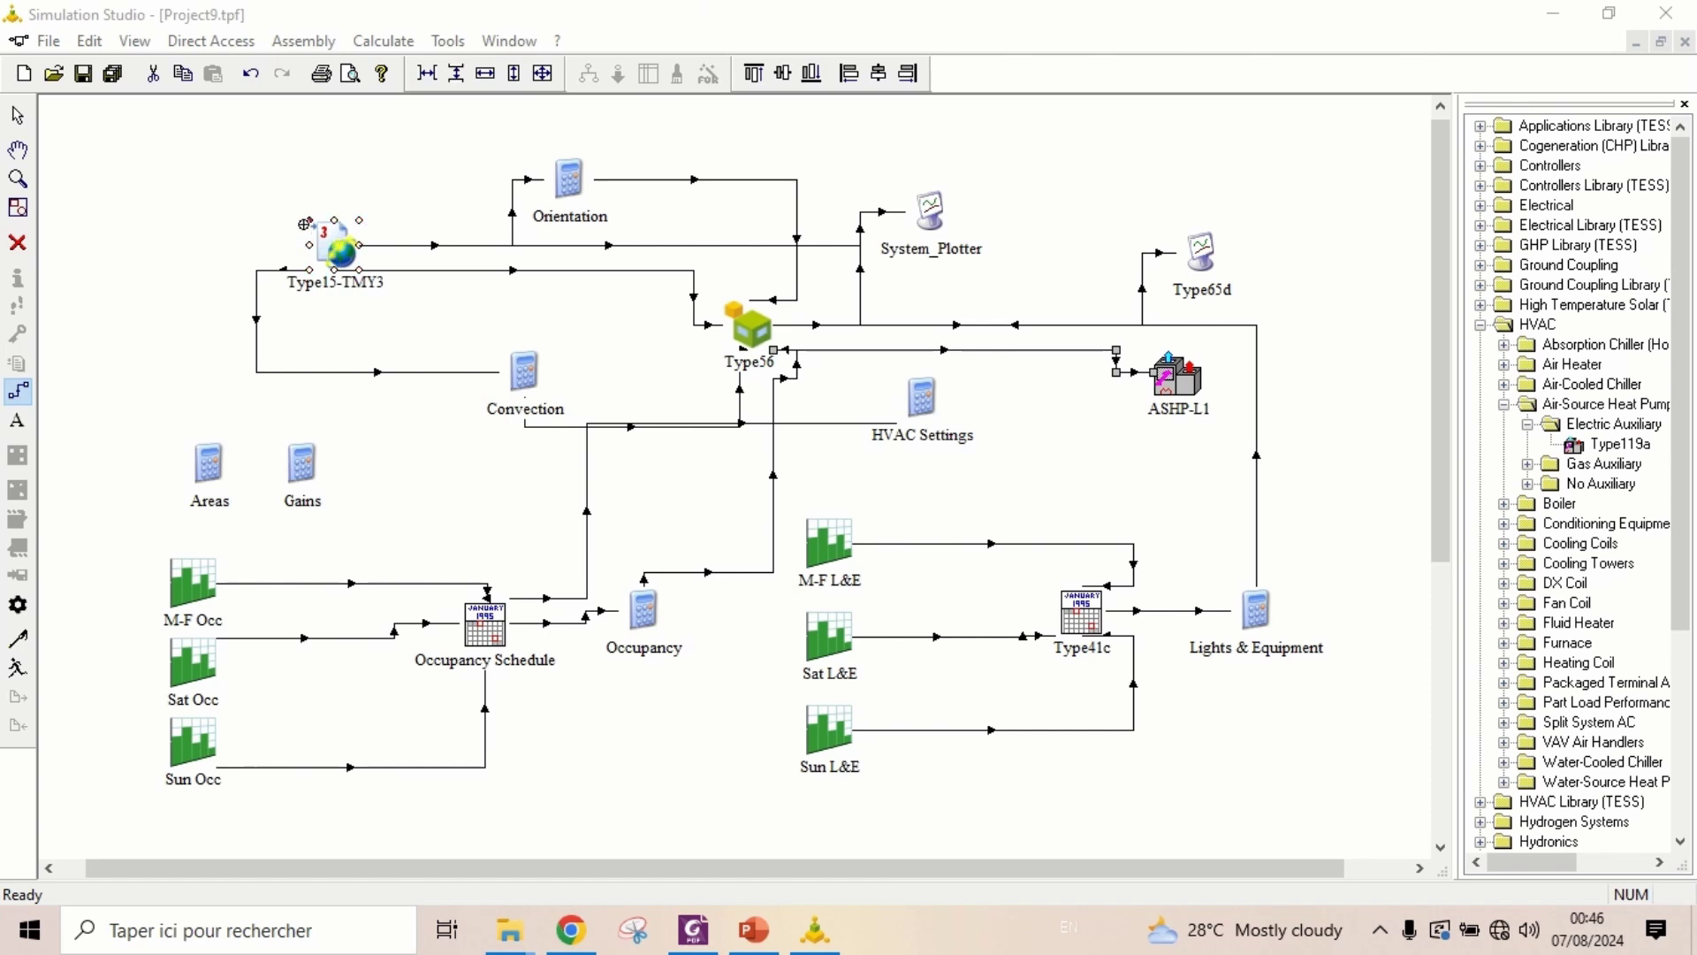
Link Type15-TMY3 to ASHP-L1, connecting Dry bulb temperature to both Outside Air Temperature and Ambient (Sink) Temperature
click(334, 266)
drag(332, 267, 1158, 378)
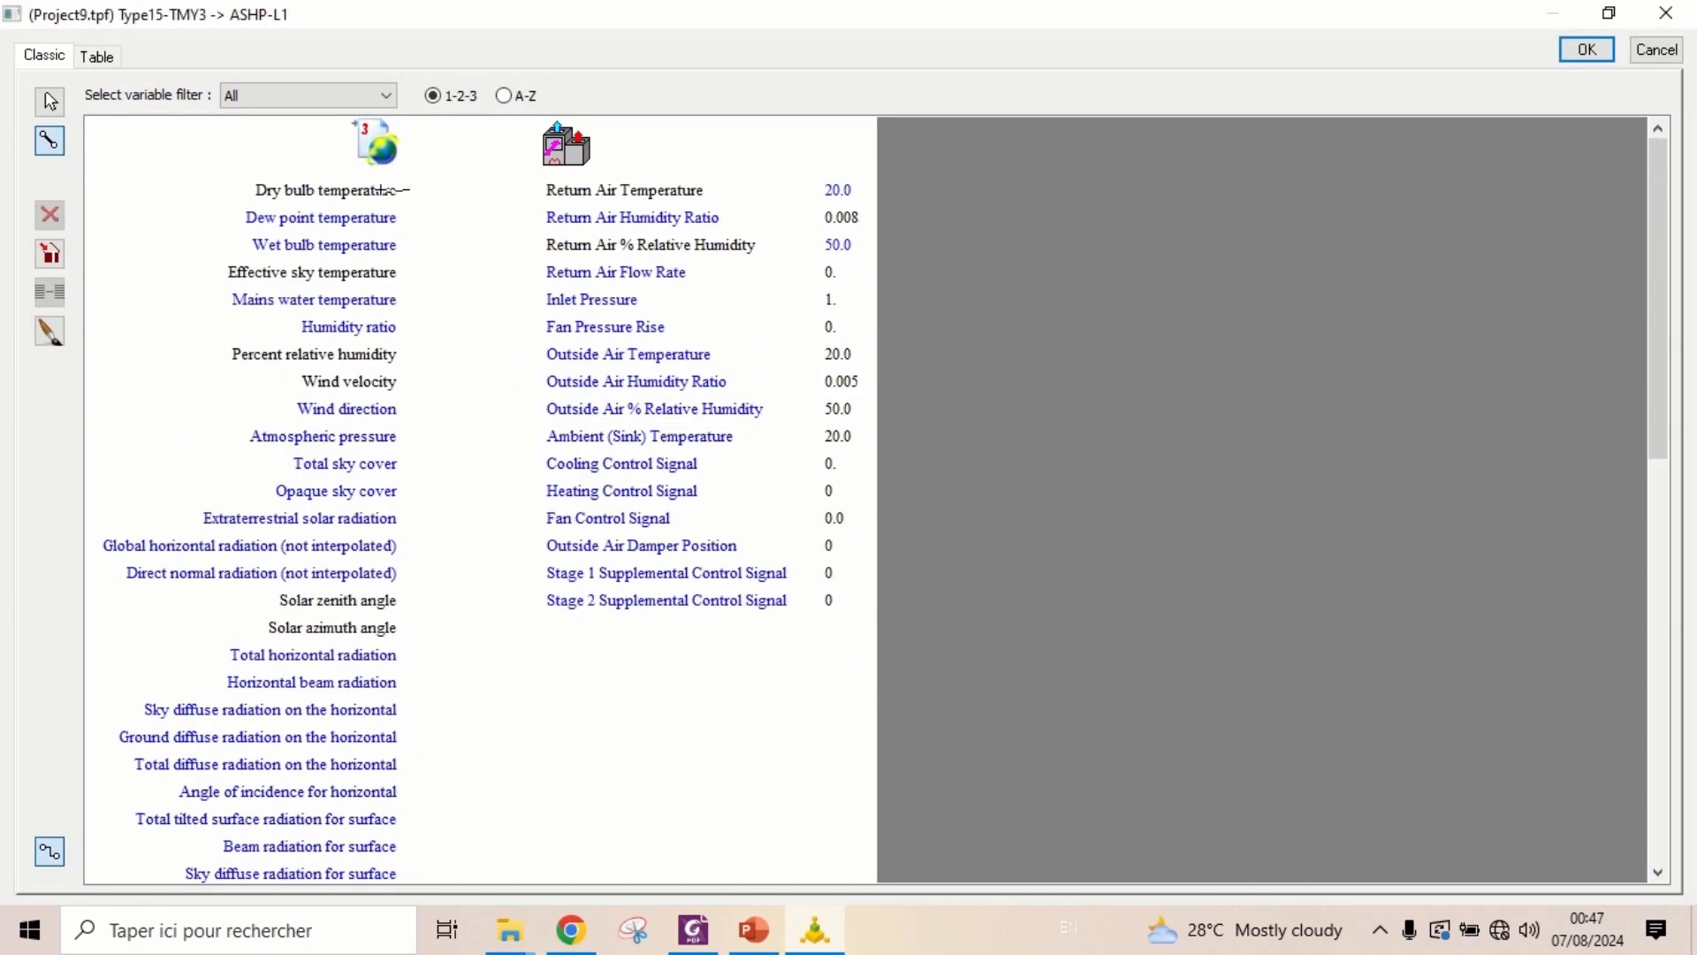
click(623, 354)
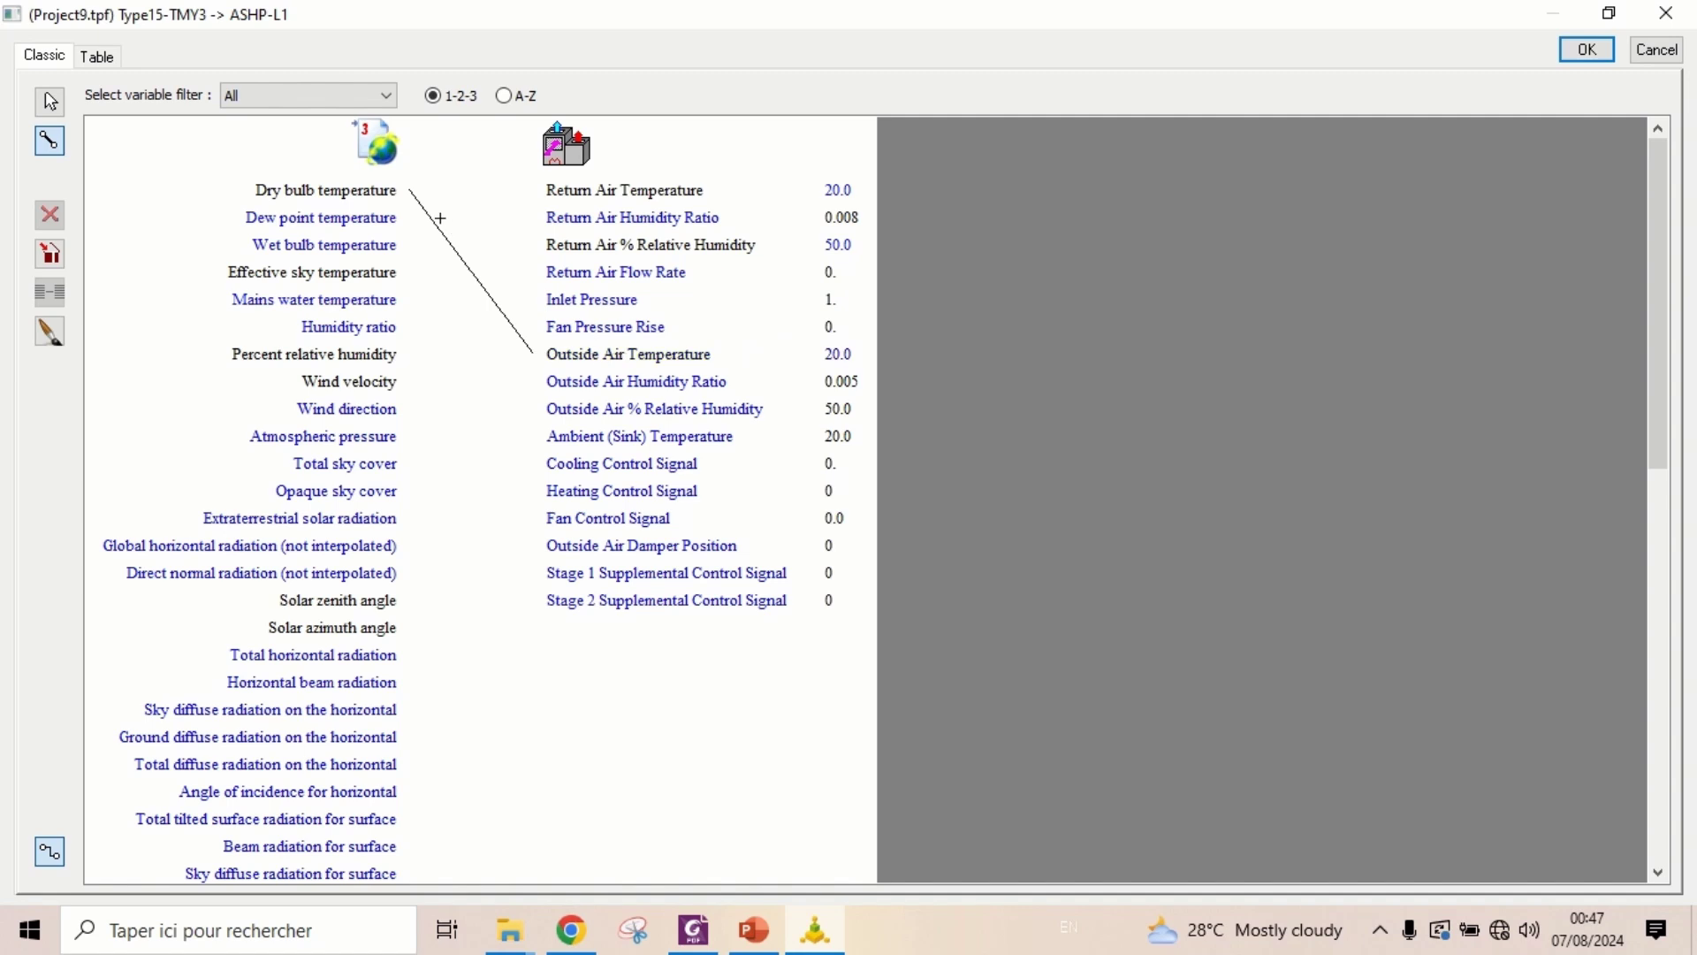
click(384, 190)
click(619, 433)
Connect the weather Humidity ratio to Outside Air Humidity Ratio and Percent relative humidity to Outside Air % Relative Humidity, and accept the link
click(385, 327)
click(636, 382)
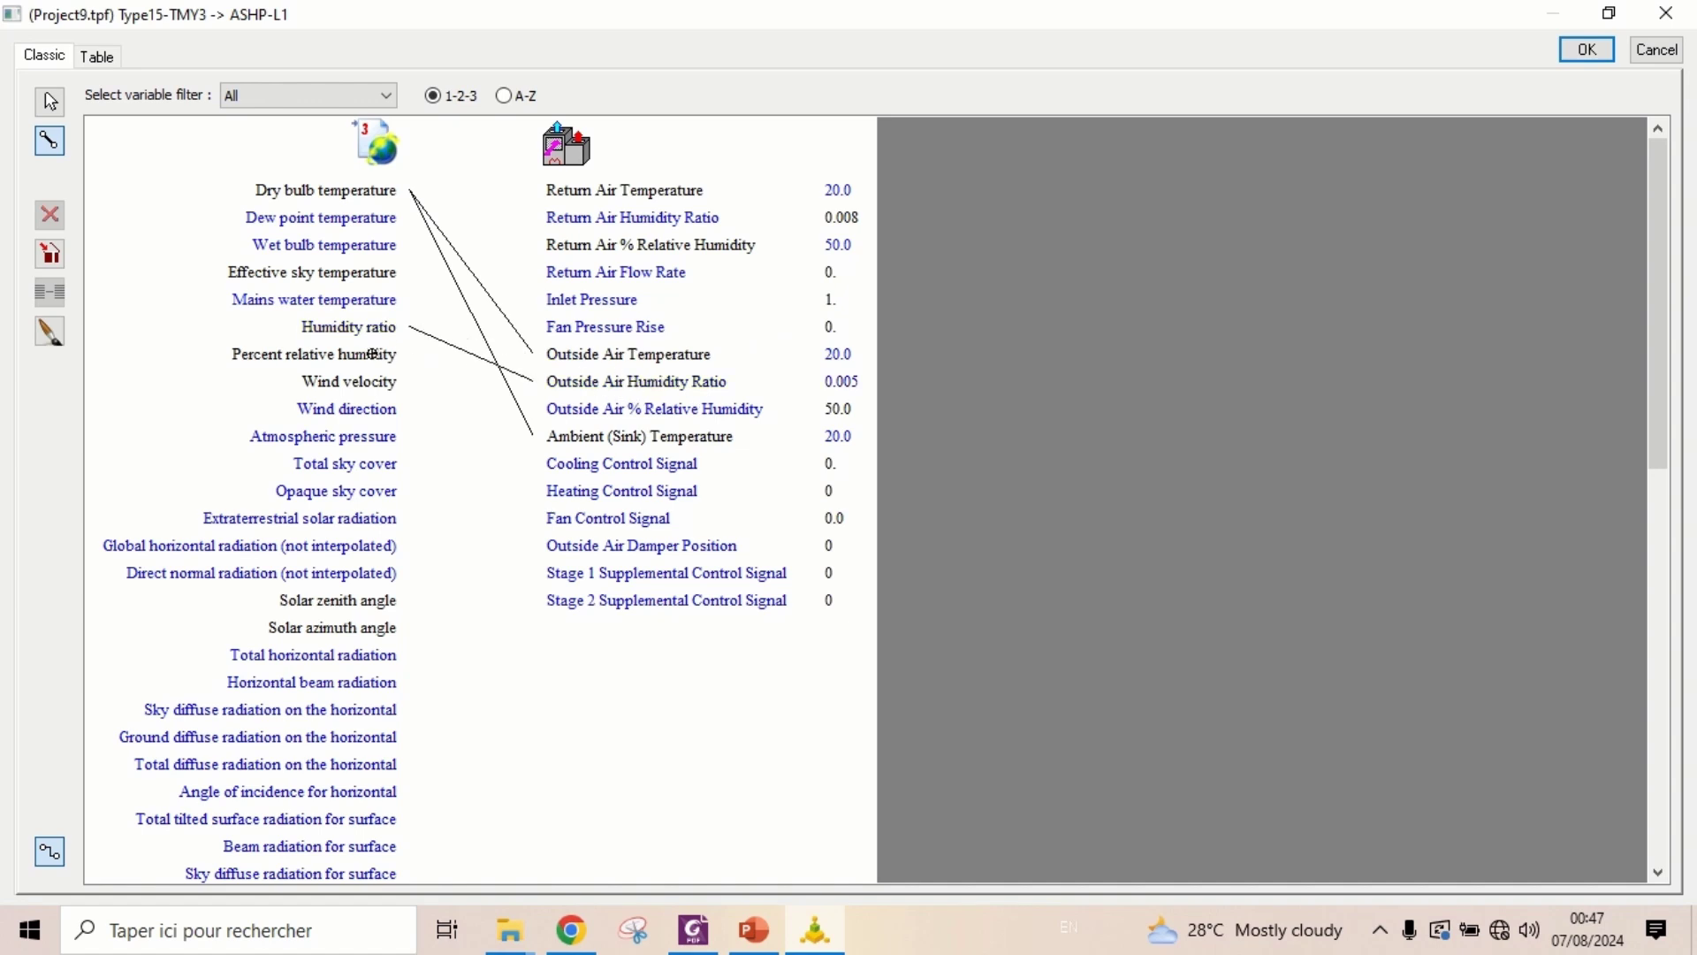
click(385, 353)
click(636, 411)
click(1588, 49)
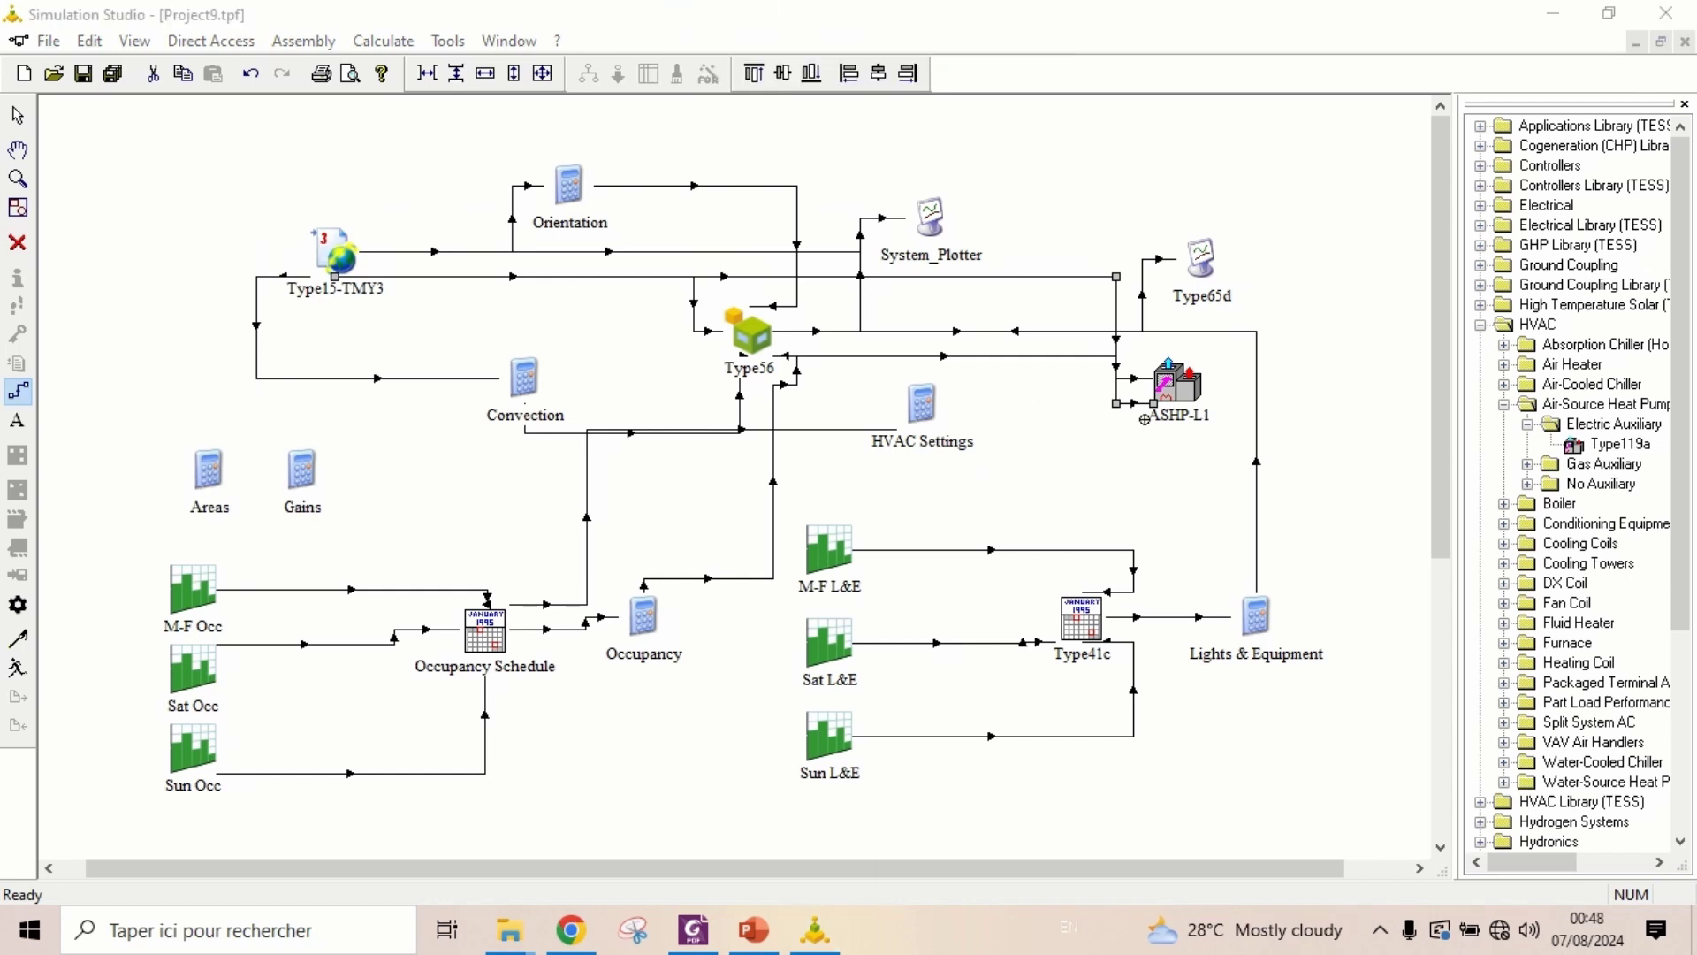
Place a Type166 simple thermostat from the Controllers library directly below ASHP-L1
click(1528, 425)
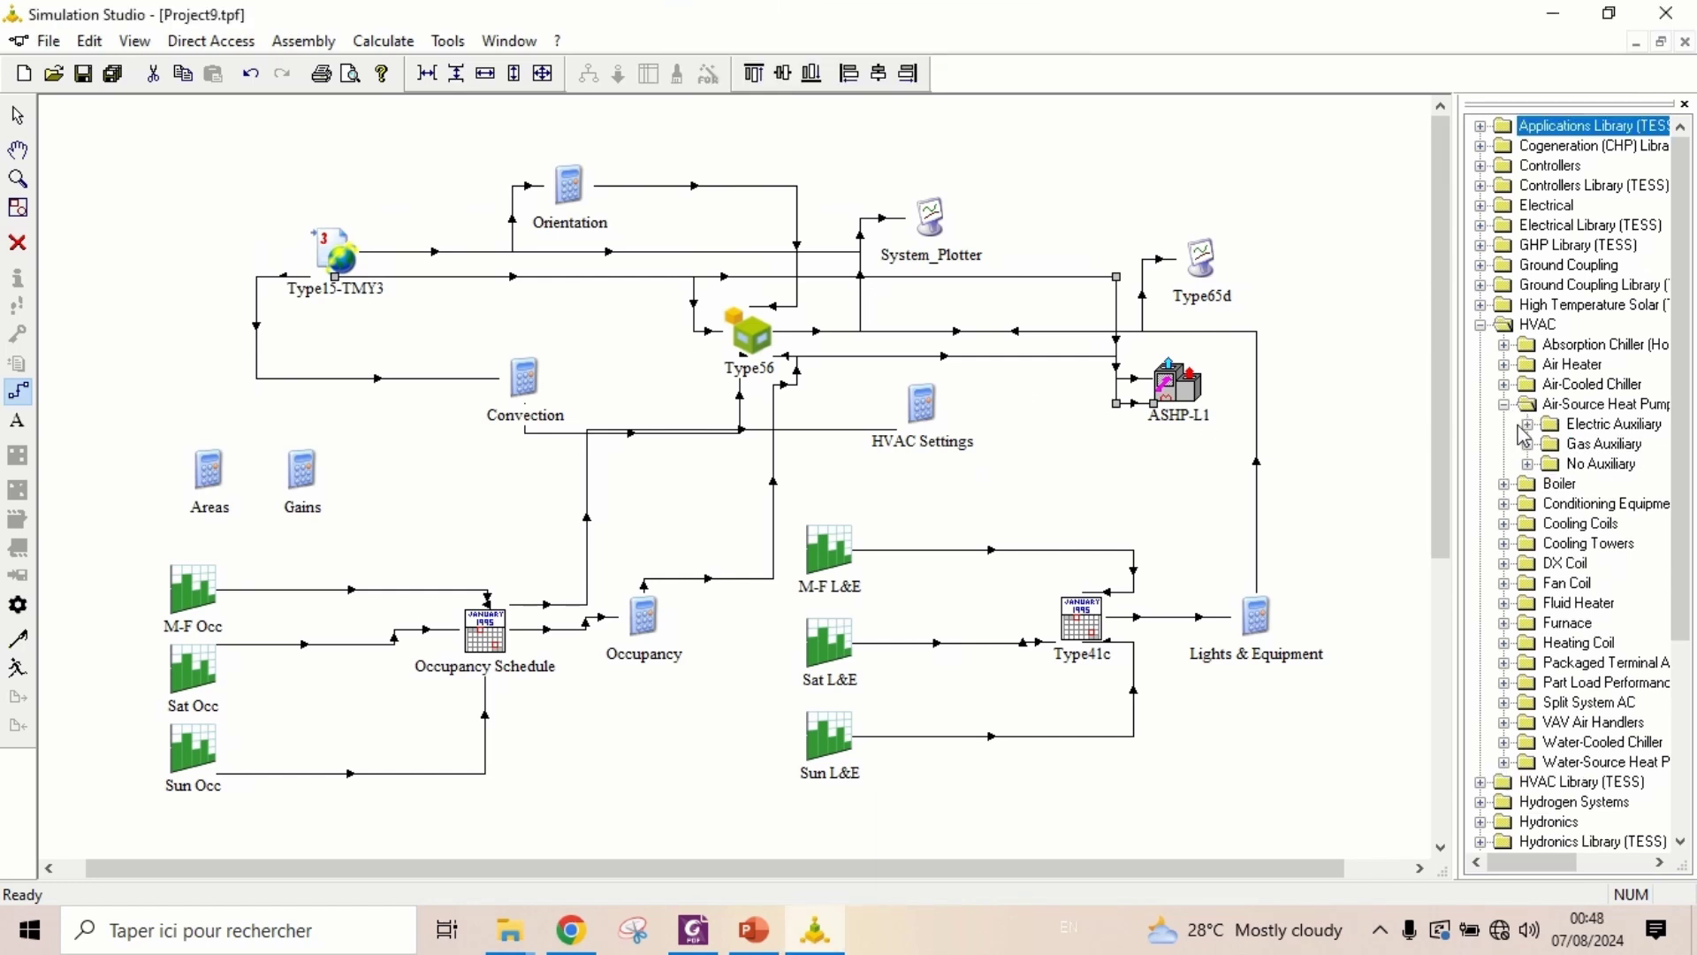
click(1504, 404)
click(1482, 325)
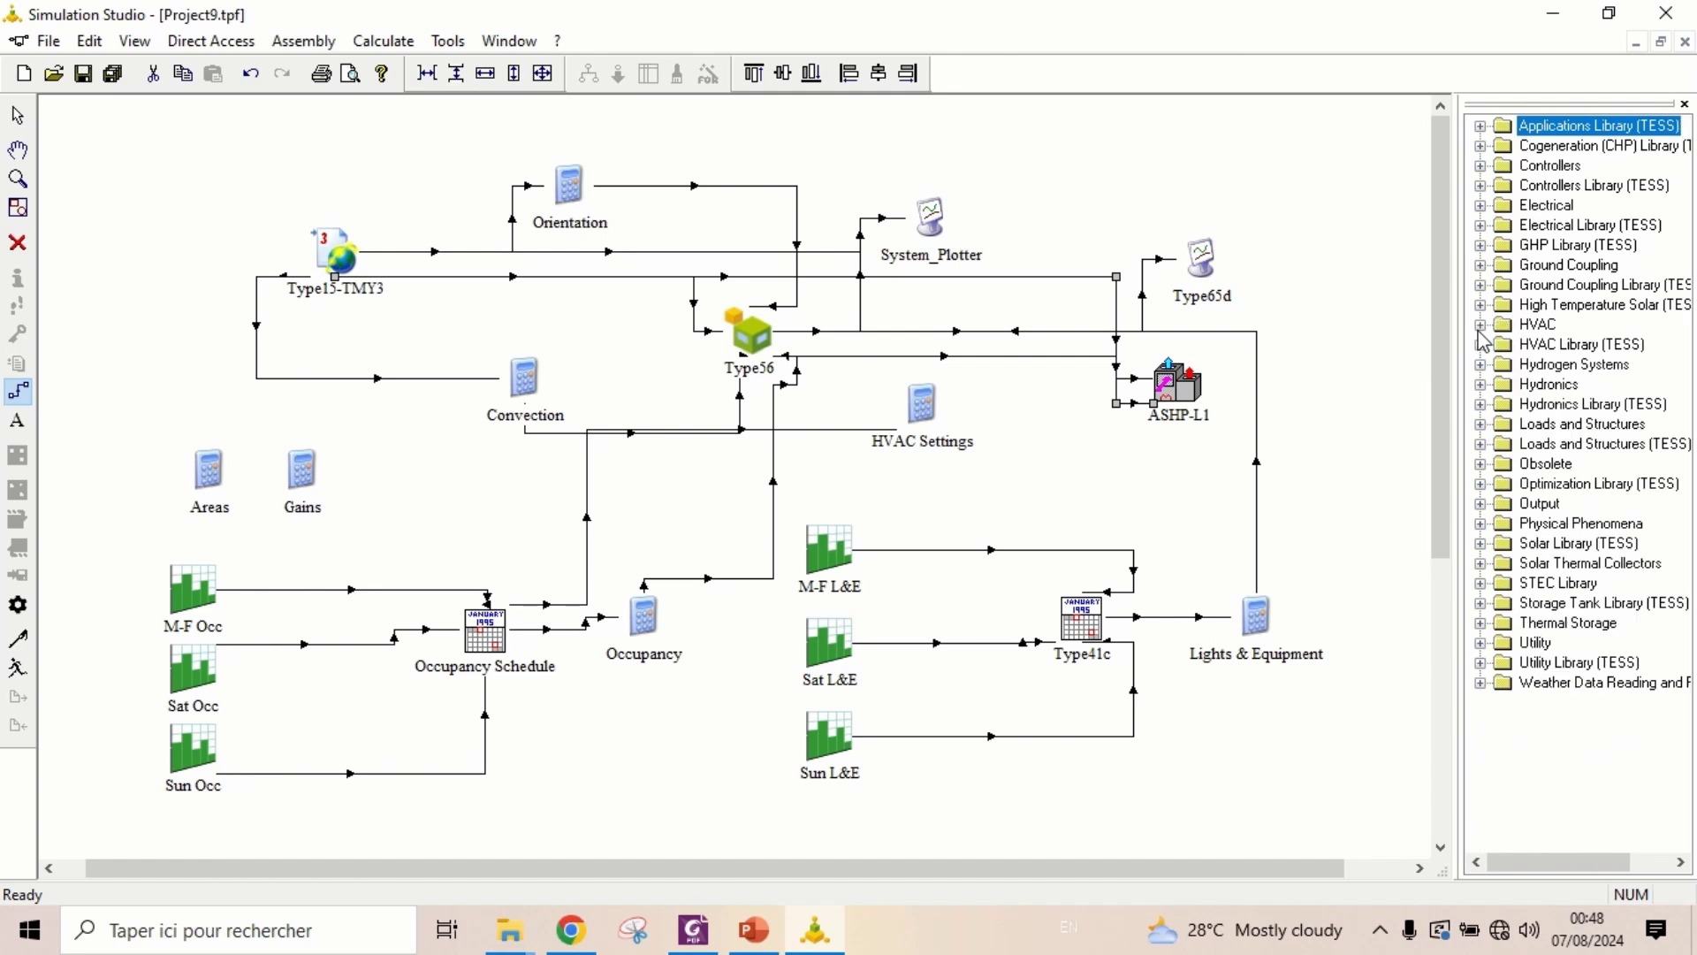
click(1483, 166)
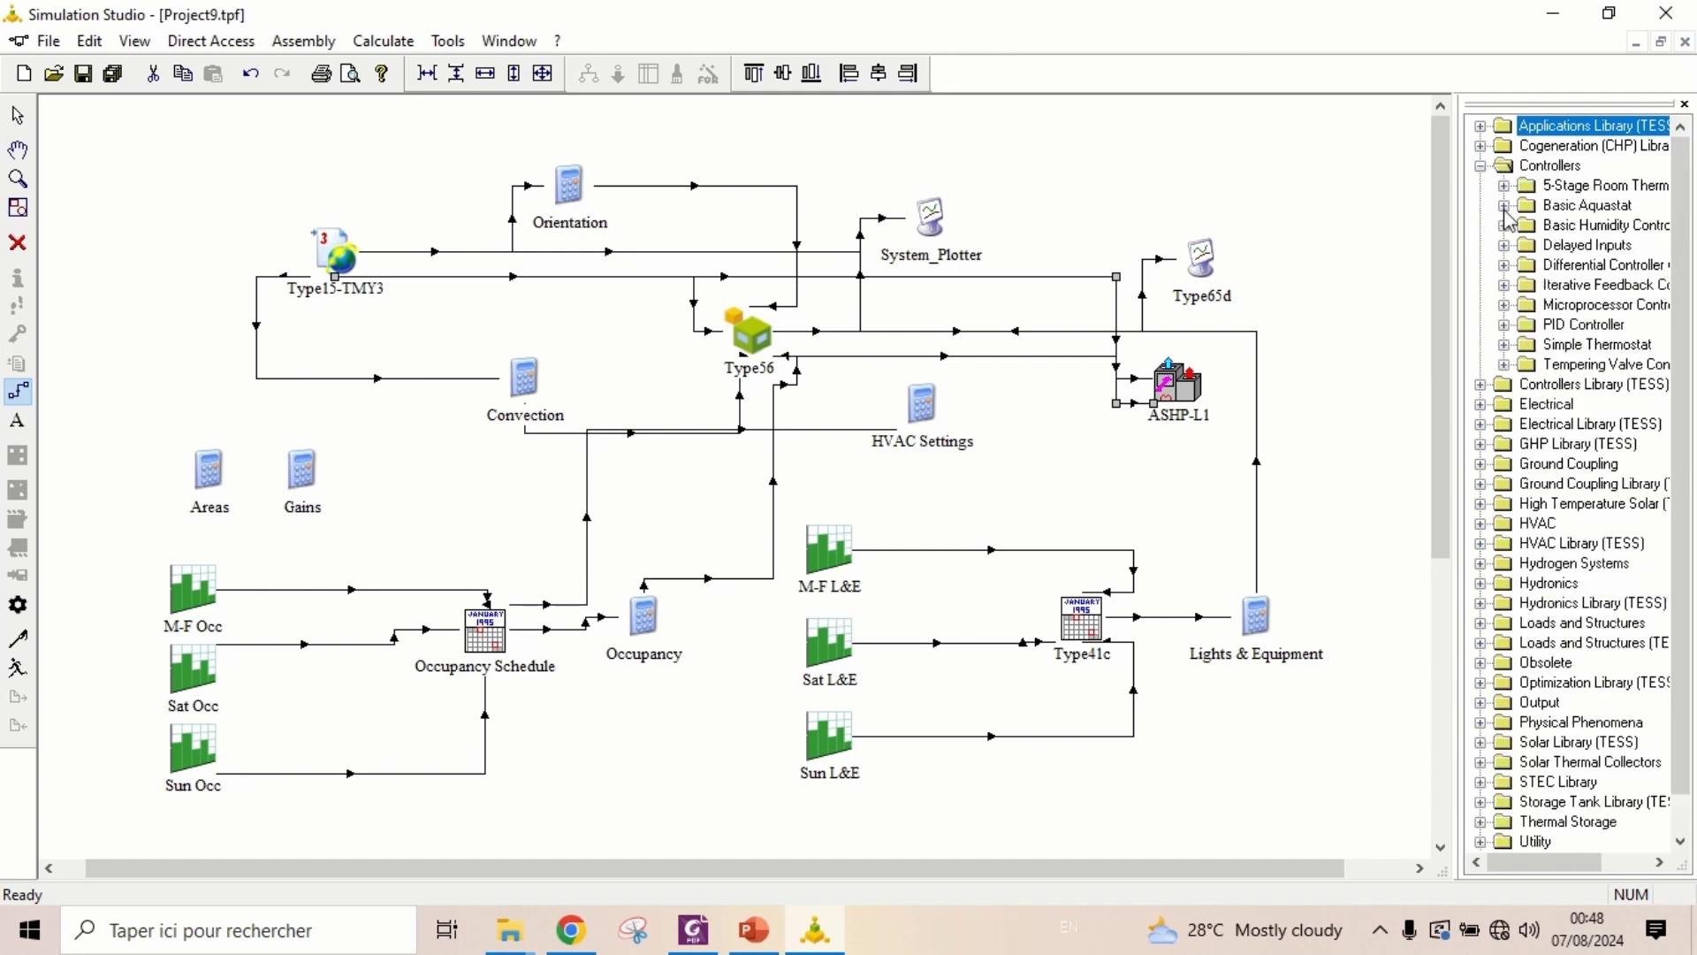
click(1505, 345)
click(1593, 365)
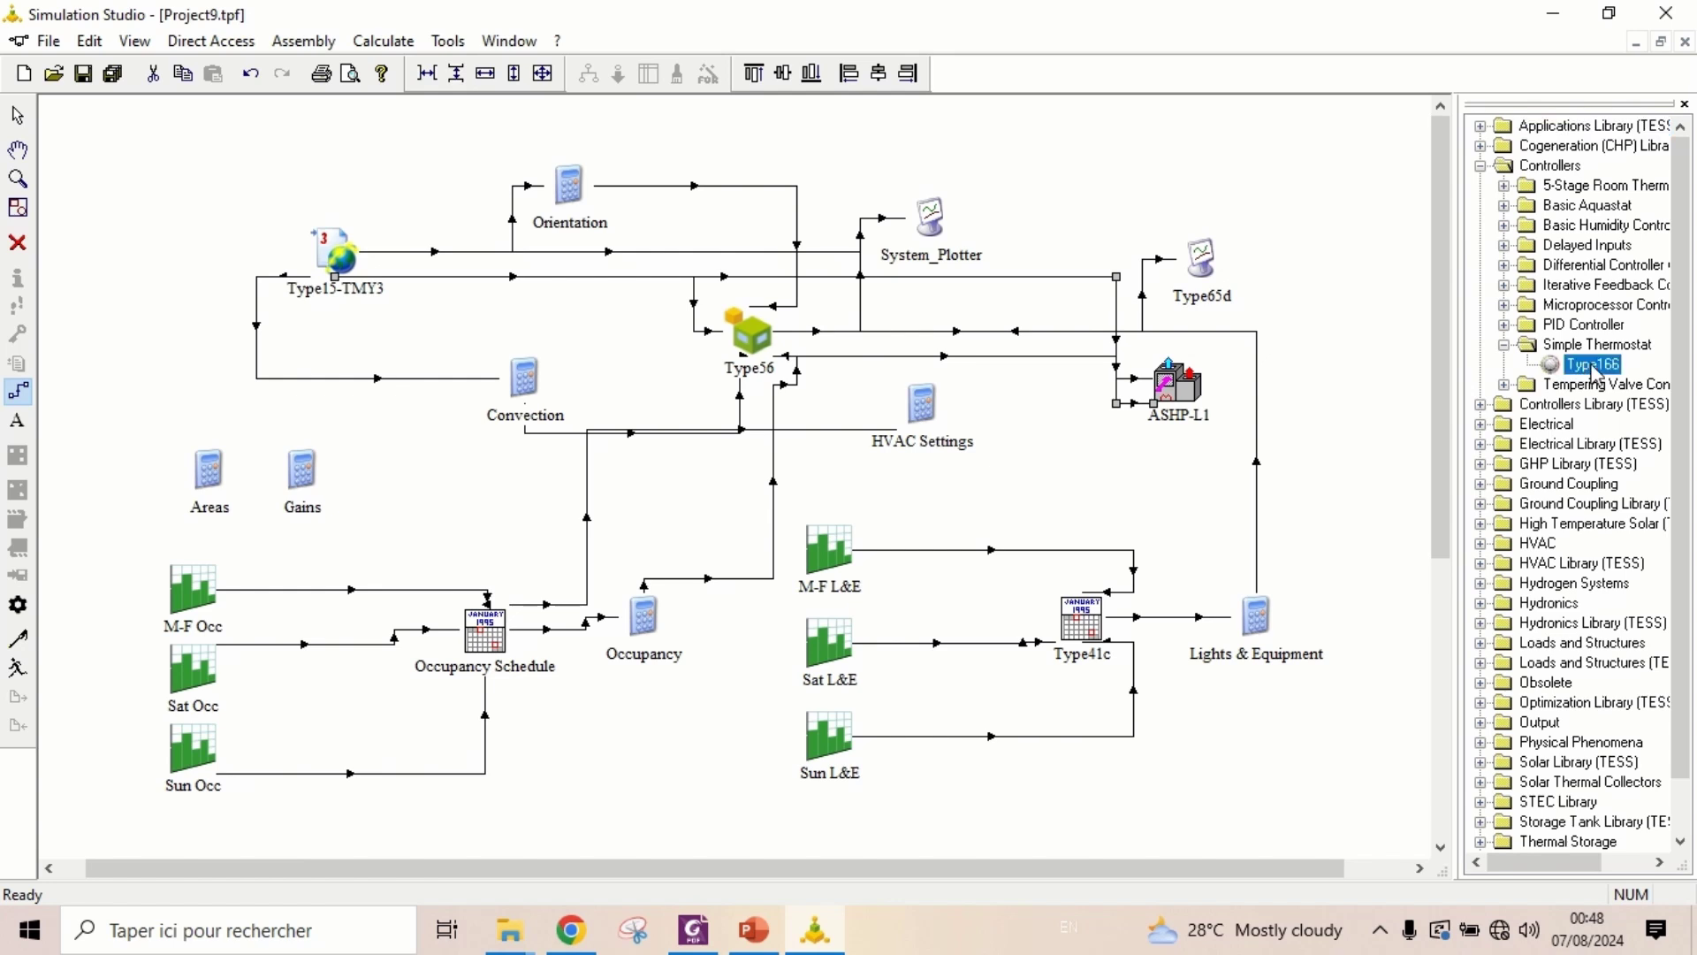
drag(1597, 373, 1170, 475)
click(1388, 467)
click(1158, 475)
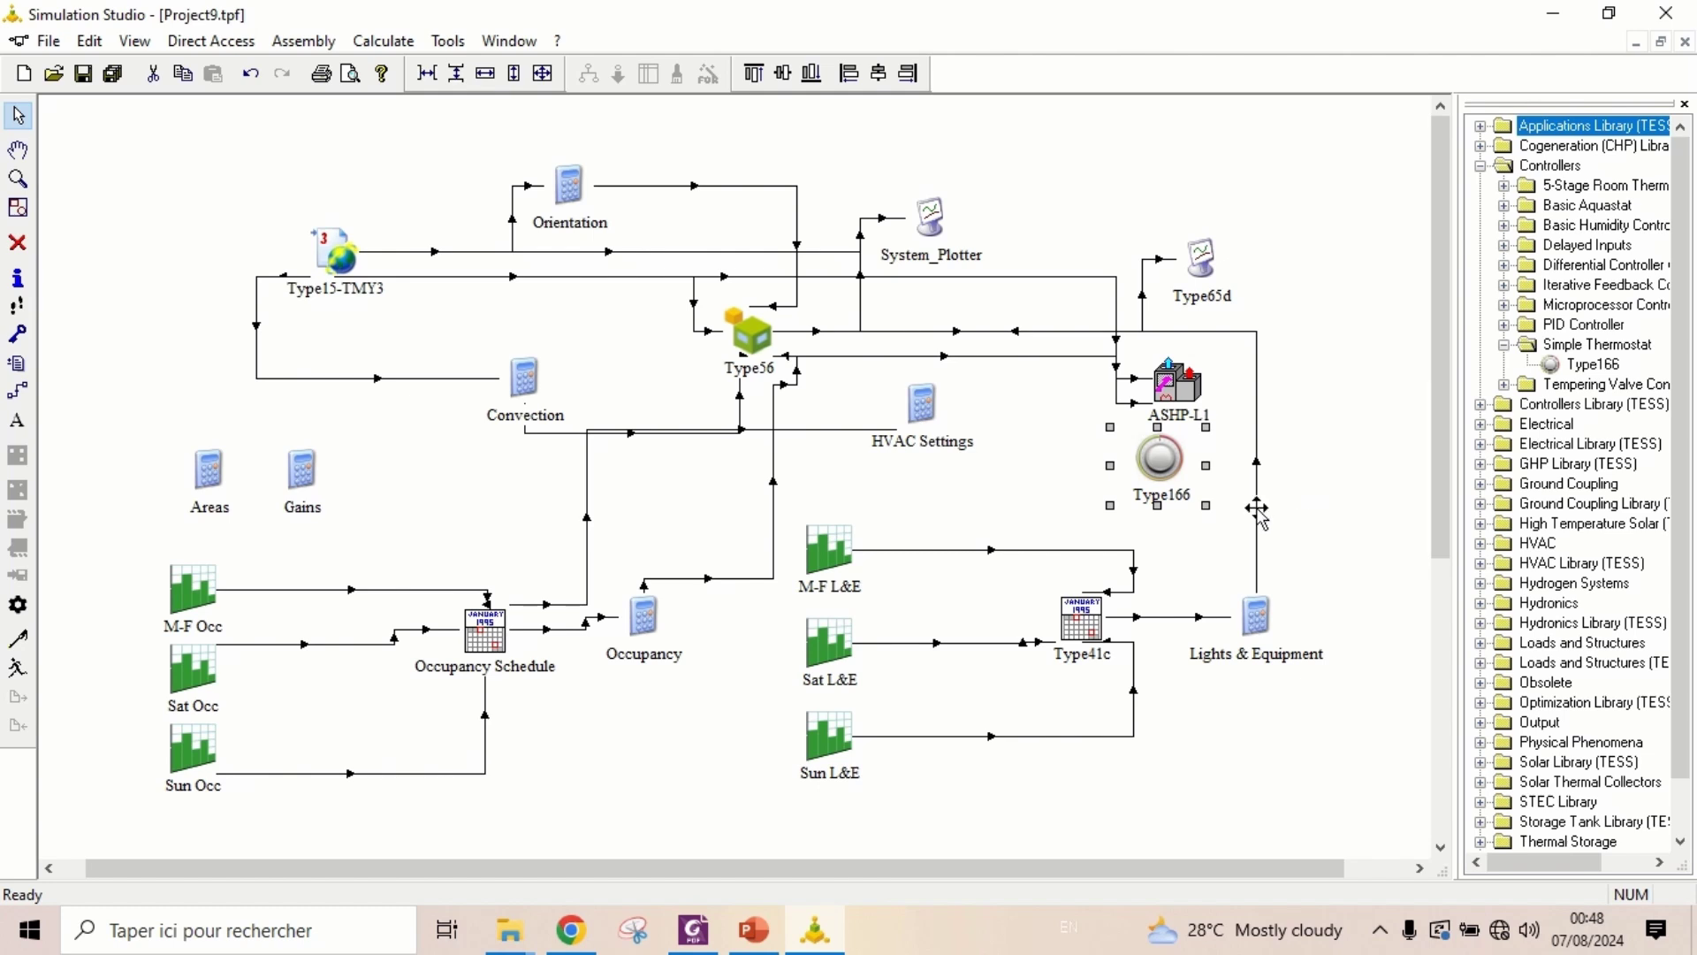
Rename the Type166 thermostat as Thermostat_L1 and check its oscillation and dead band parameters
click(1175, 501)
text(Th)
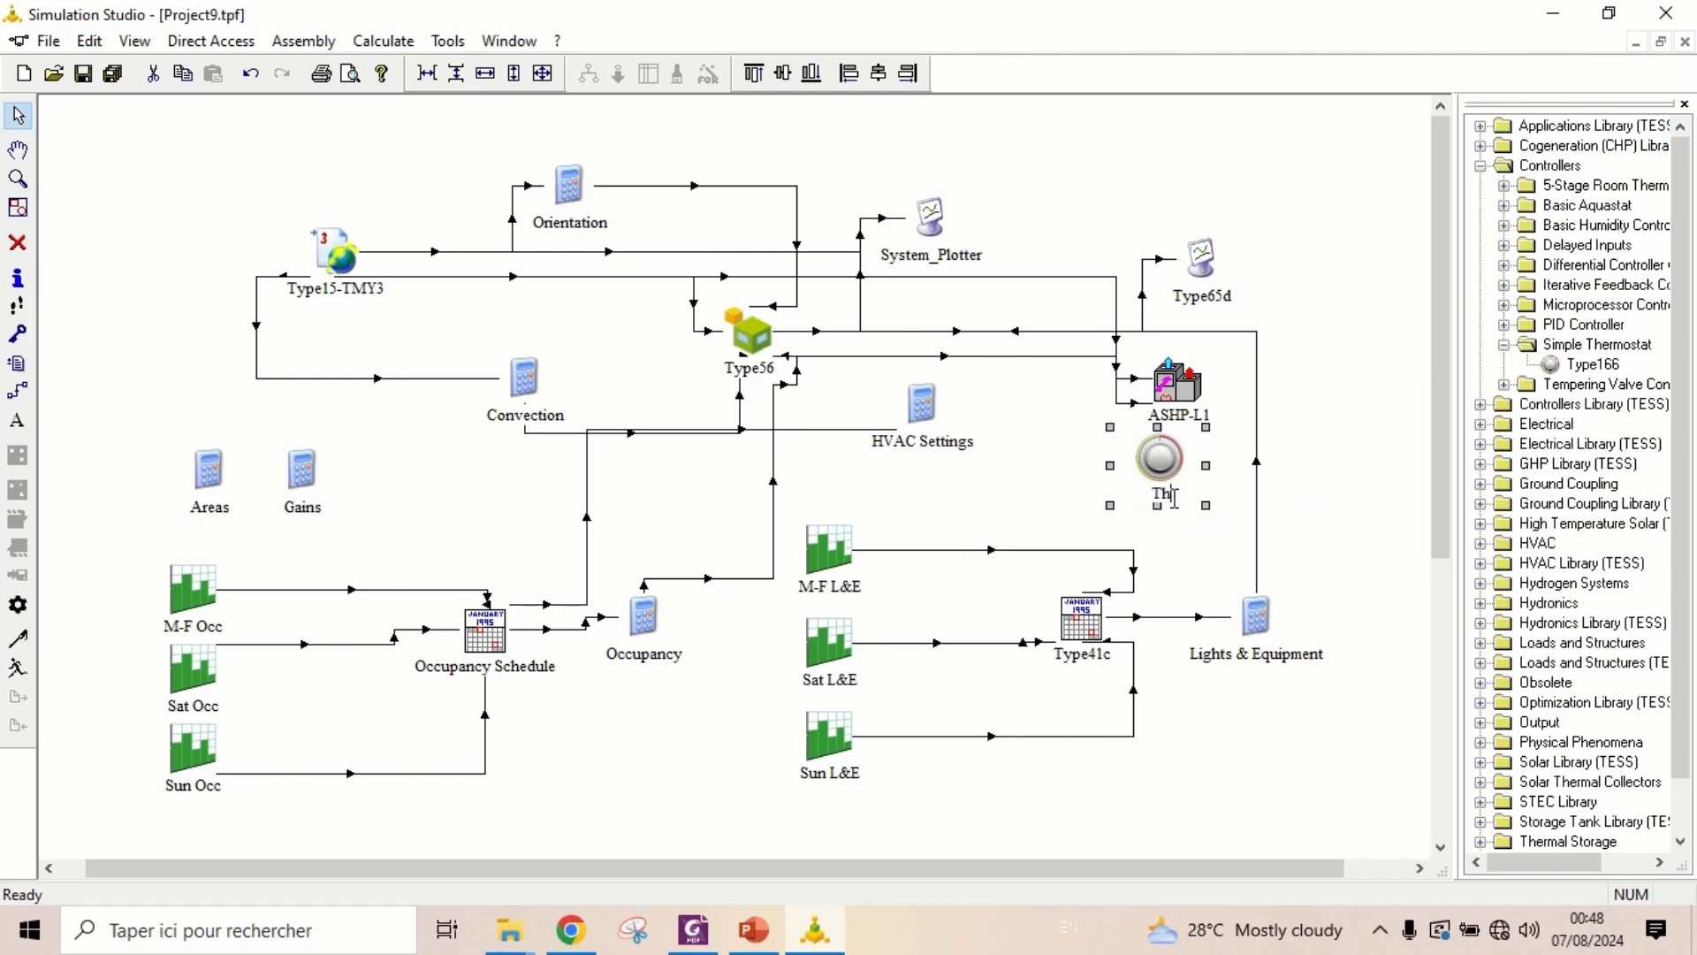
text(ermostat_L)
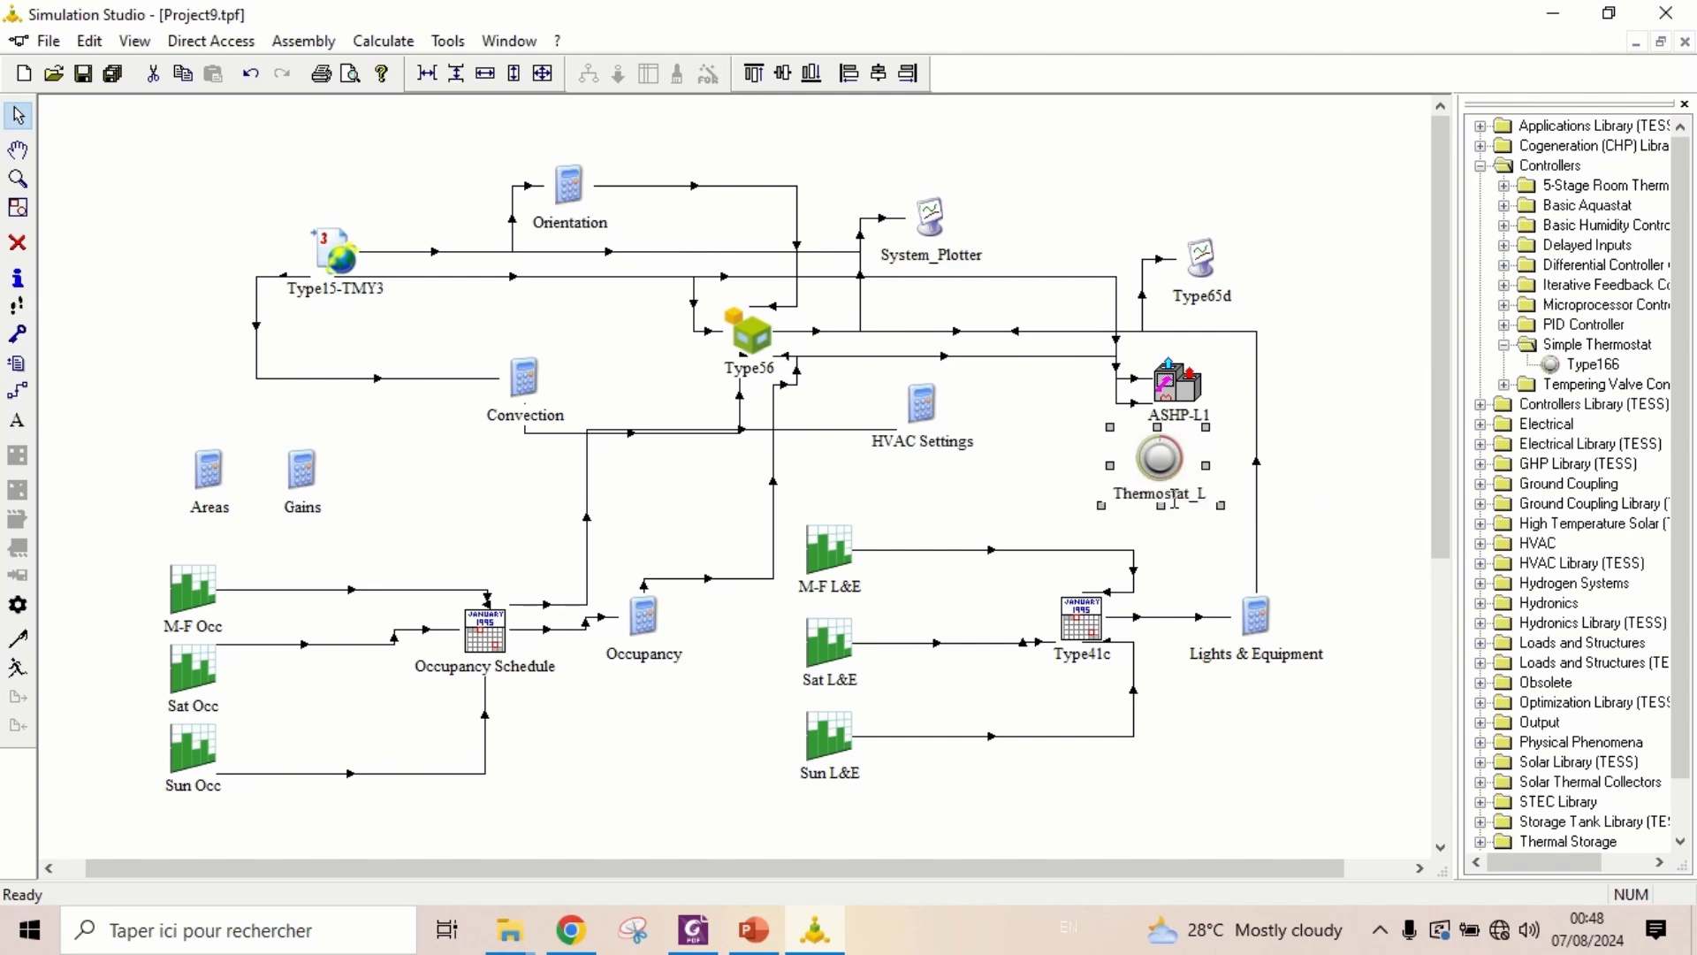
text(1)
click(1292, 503)
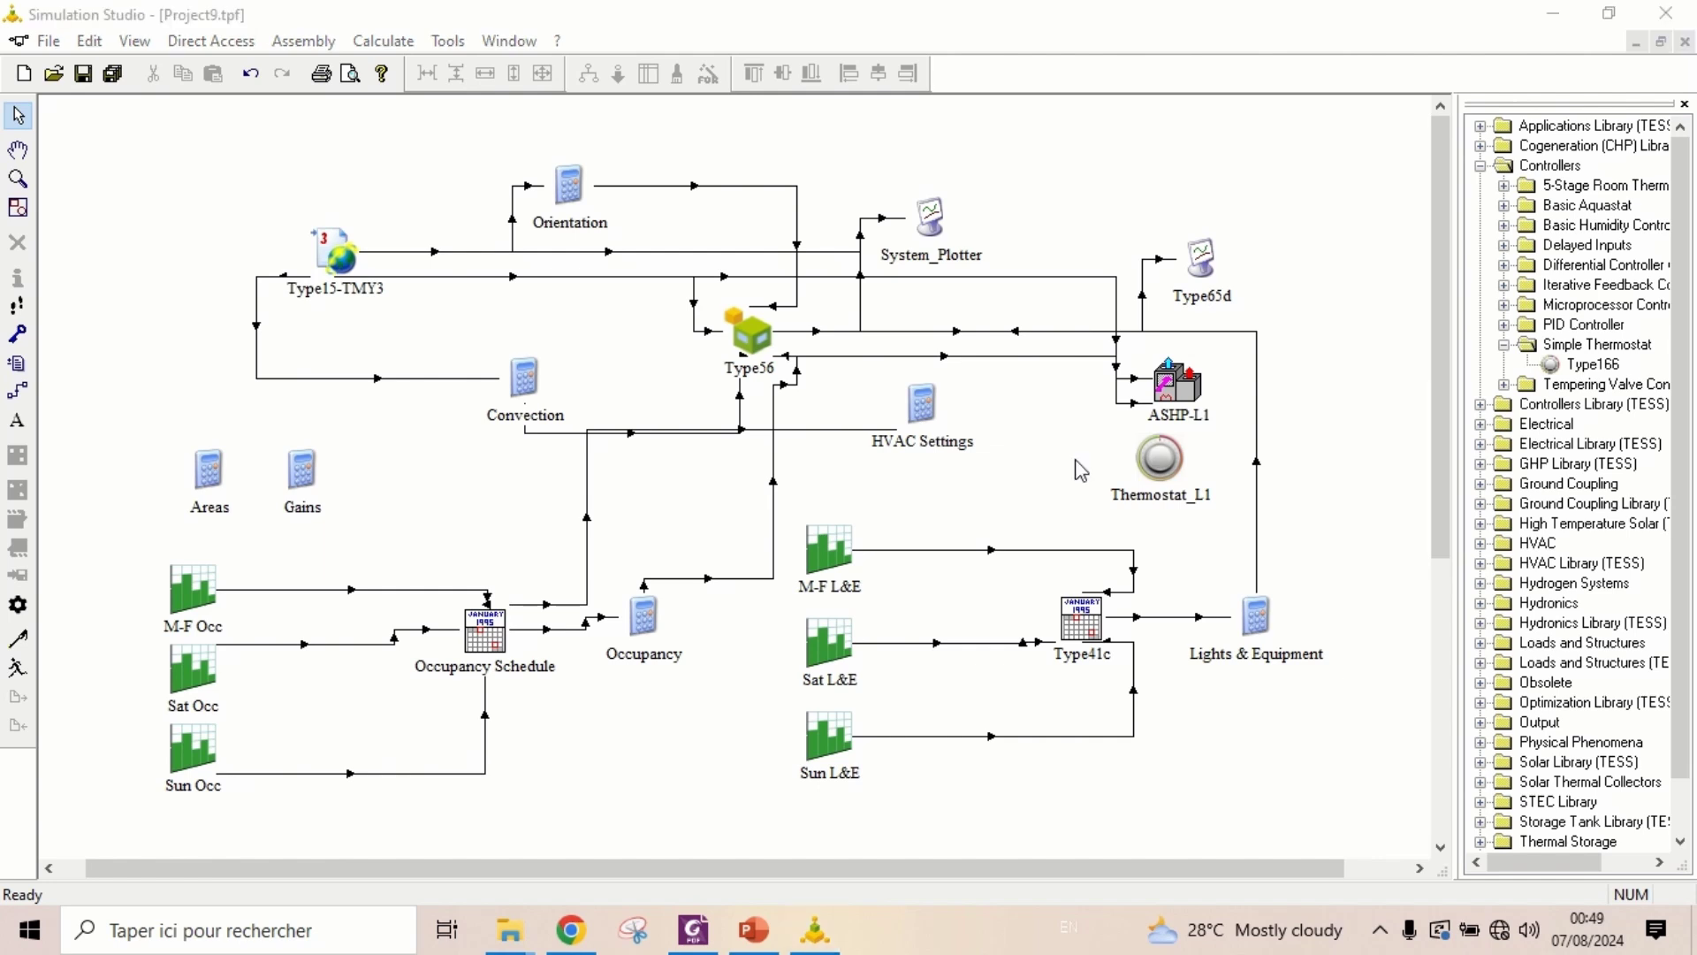
double_click(1160, 458)
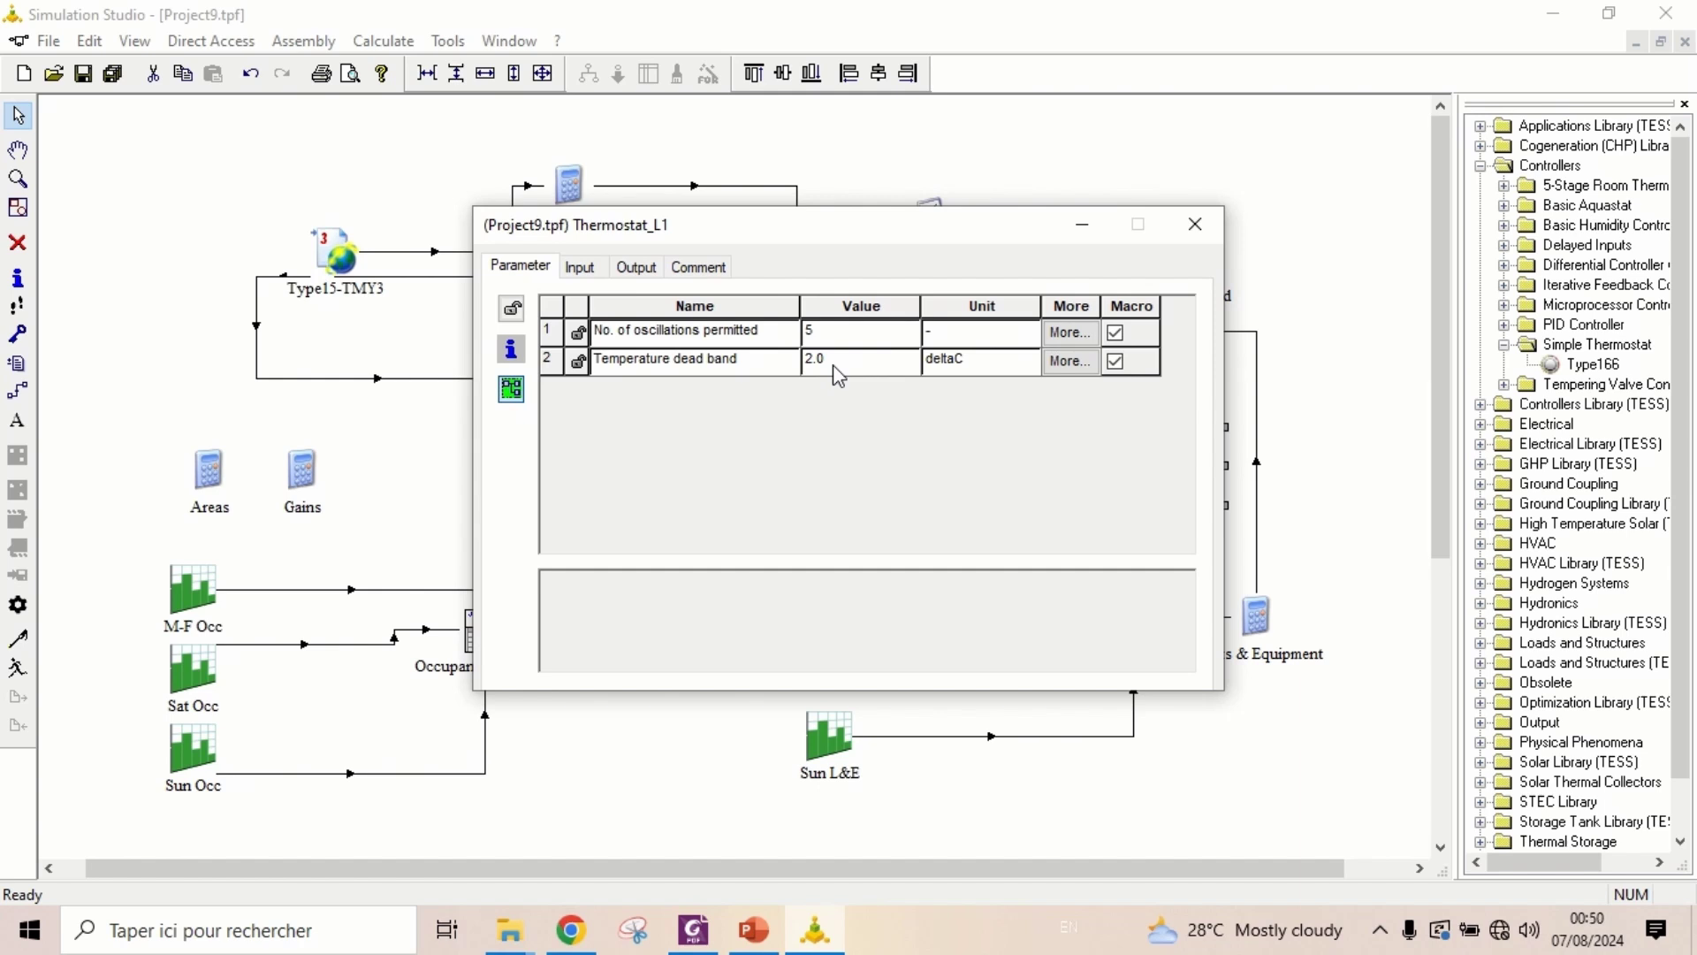
click(1197, 227)
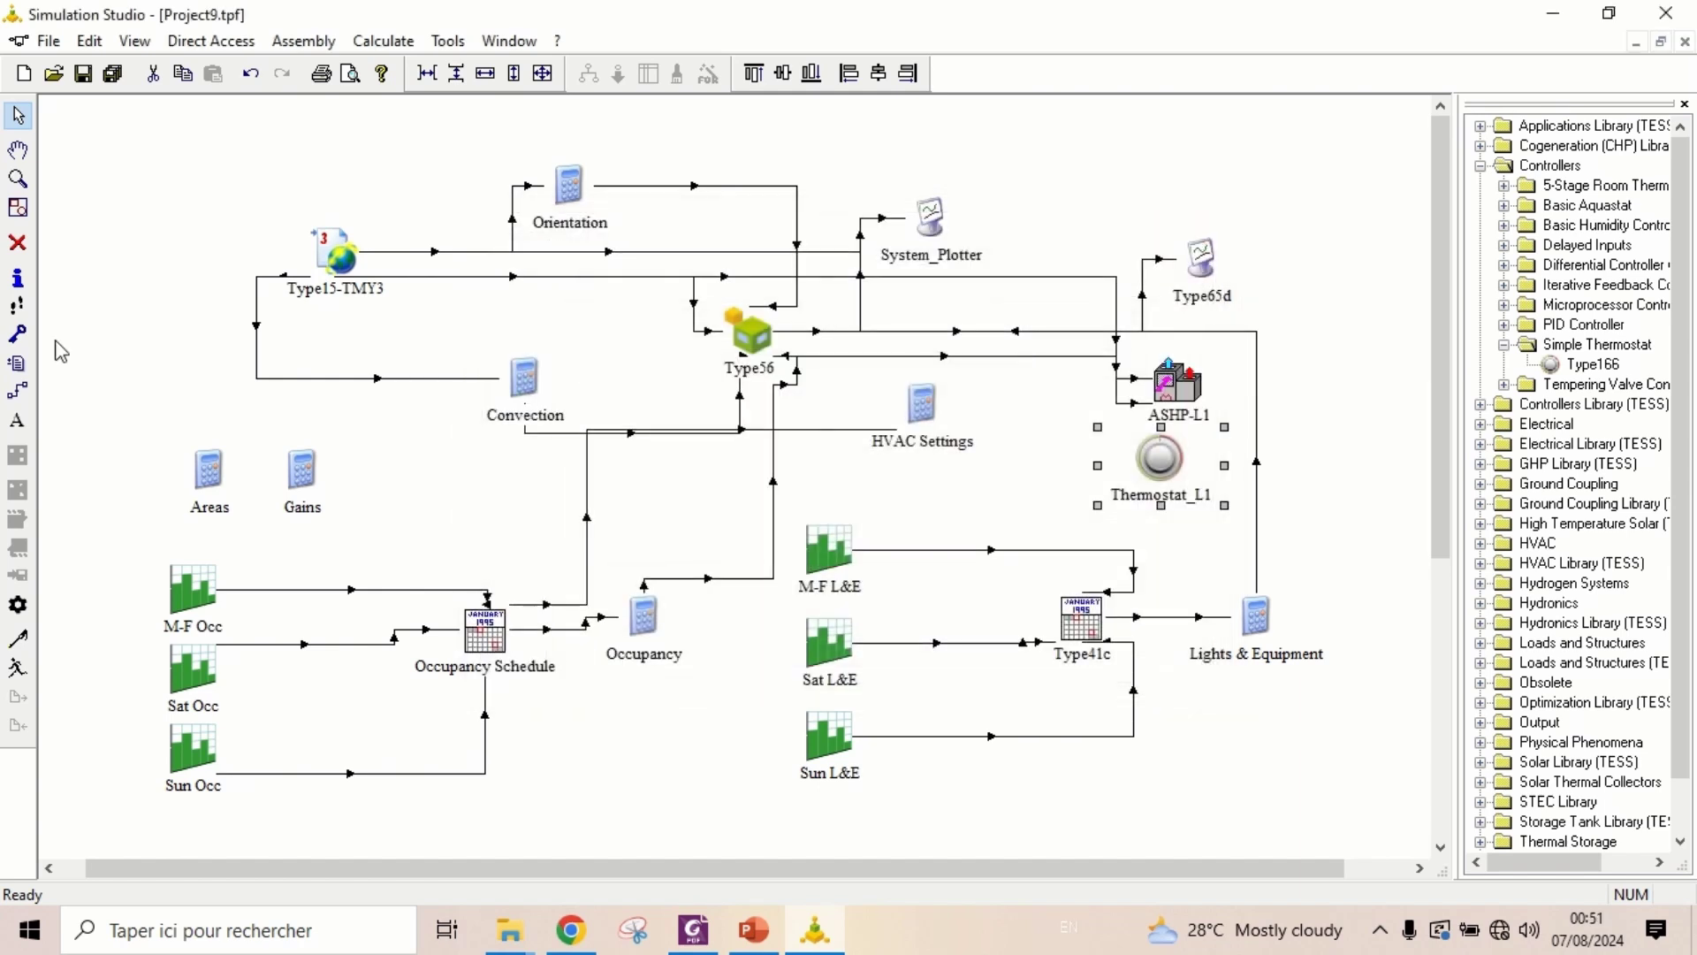
Link Type56 to Thermostat_L1, connecting TAIR_Lower1 to Monitoring temperature, and accept the link
click(17, 390)
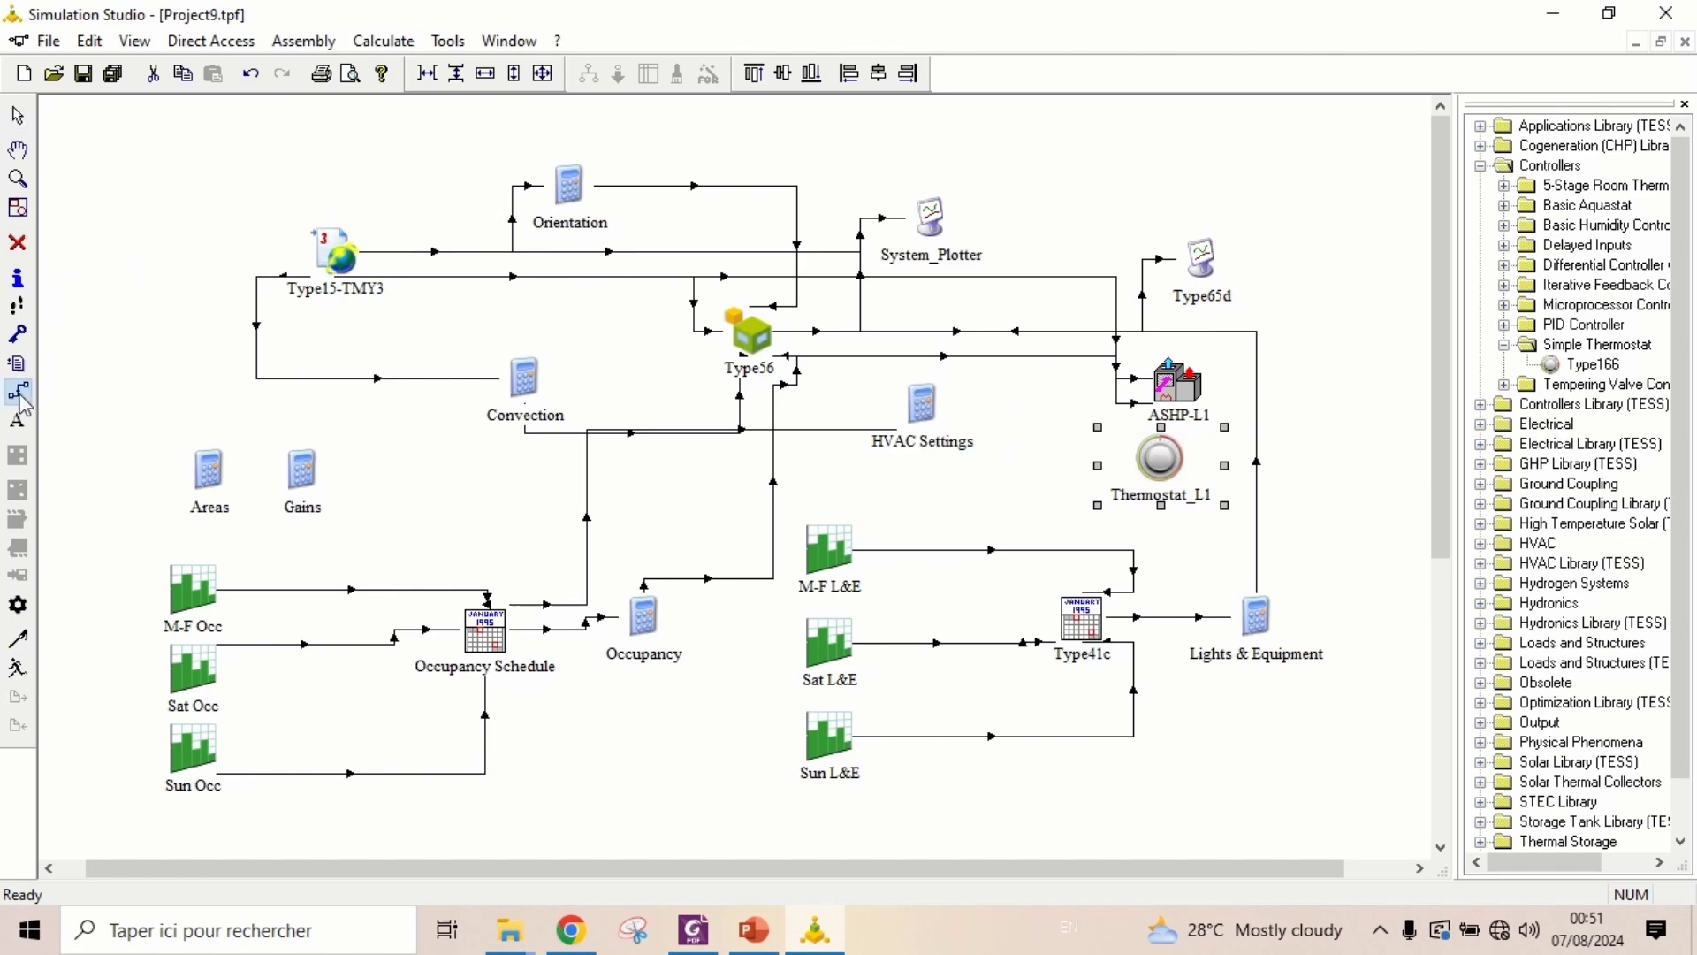
click(750, 358)
click(1132, 457)
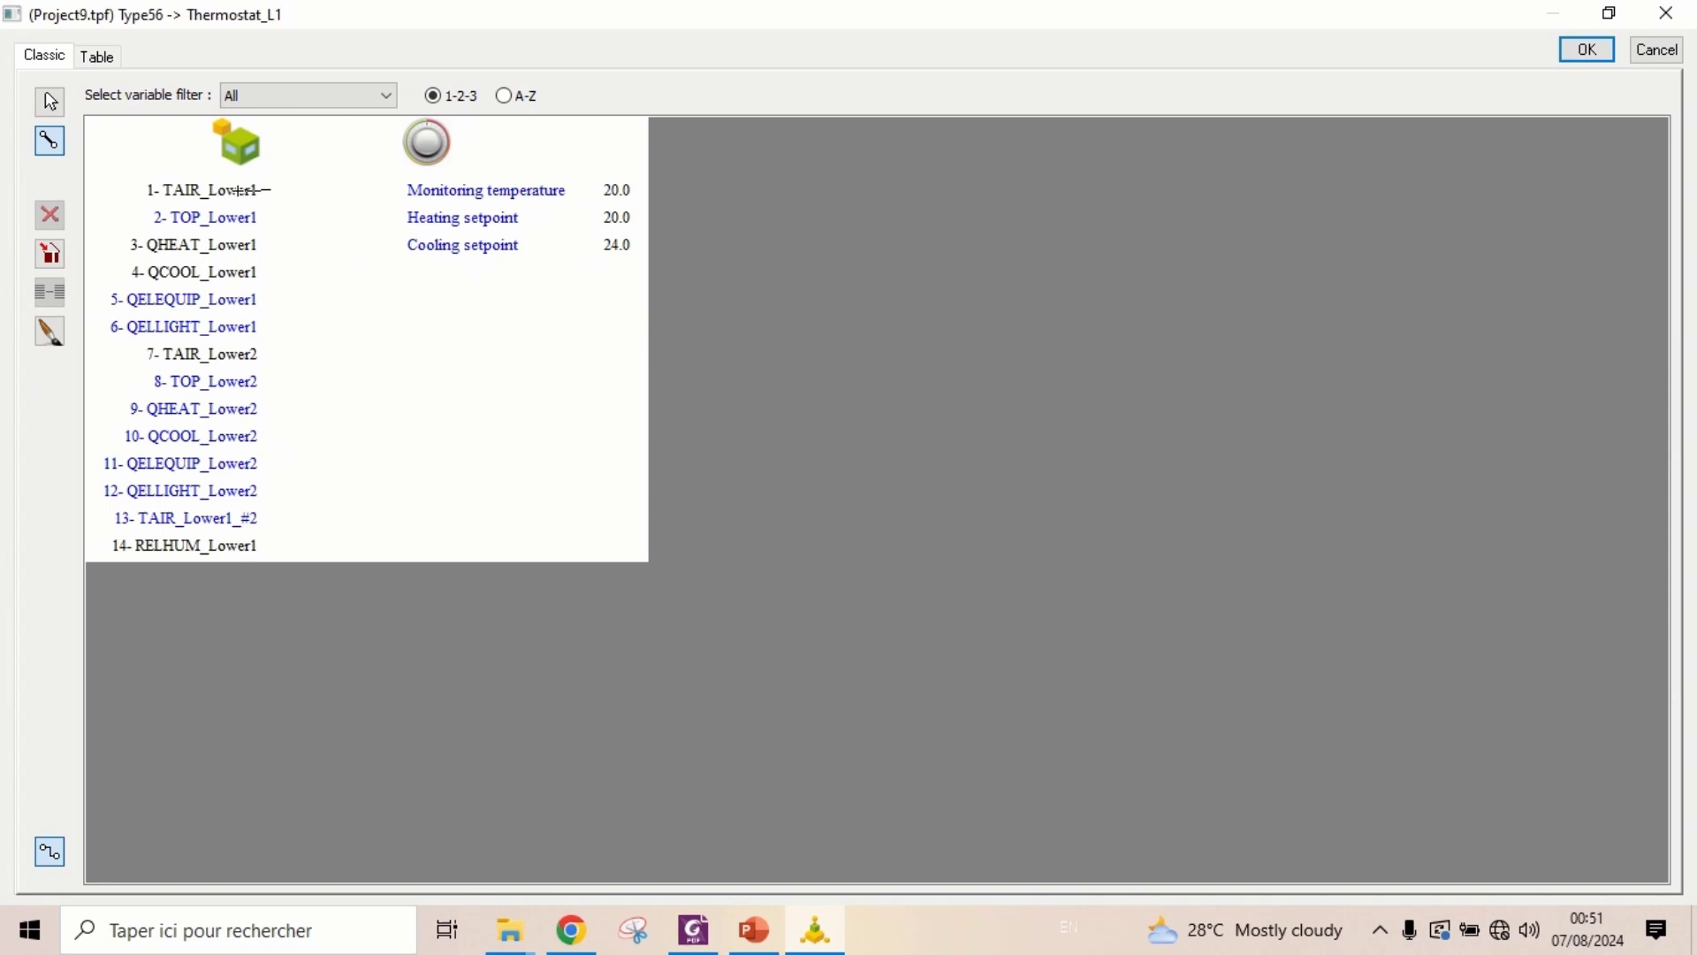
click(481, 187)
click(1587, 53)
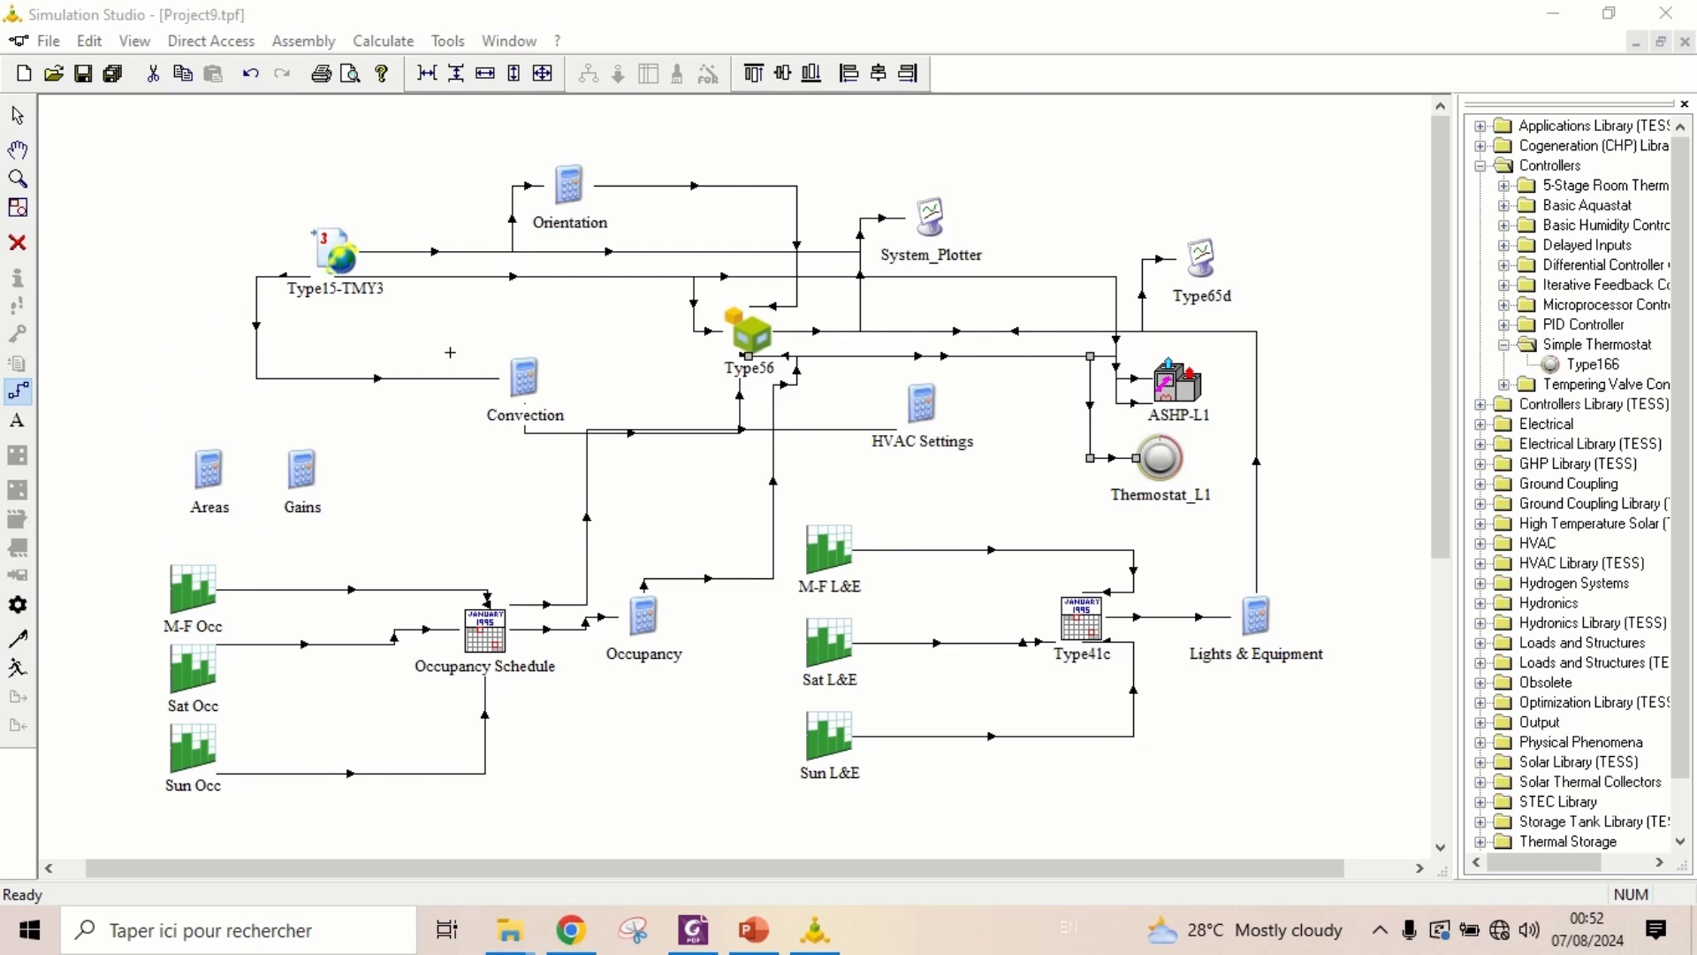
In HVAC Settings, uncomment the occupancy terms so THEAT equals 18.33+1.67*gt(Occ,0) and TCOOL equals 23.89-1.67*gt(Occ,0)
click(17, 115)
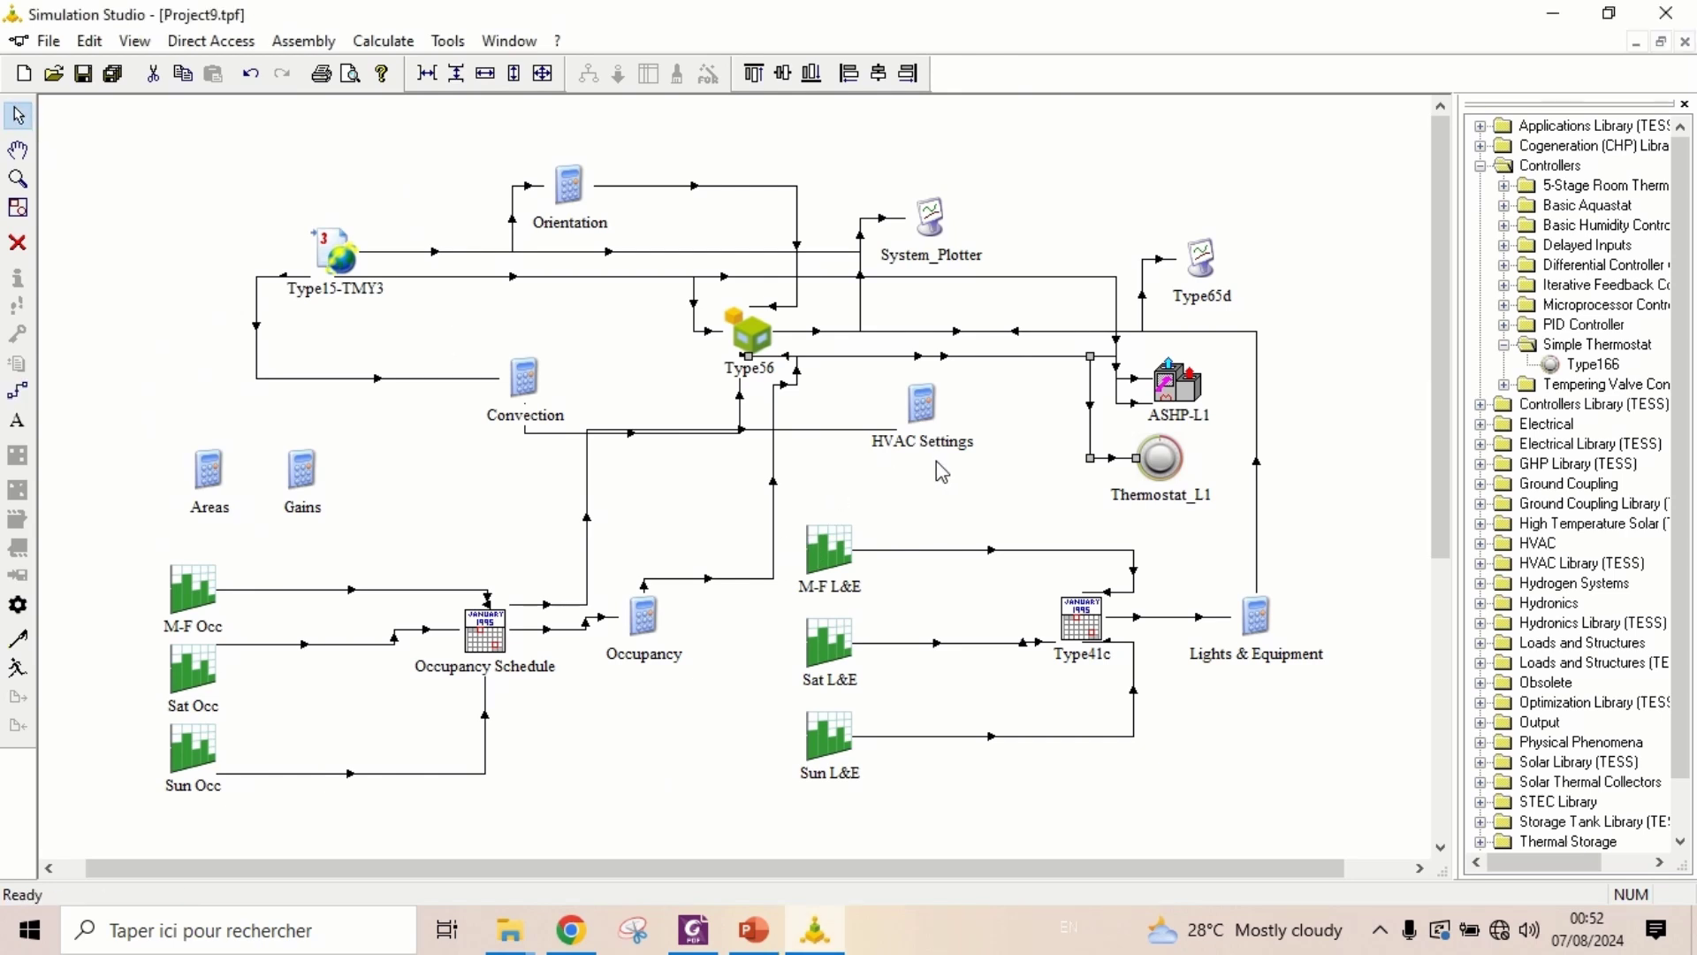
double_click(922, 405)
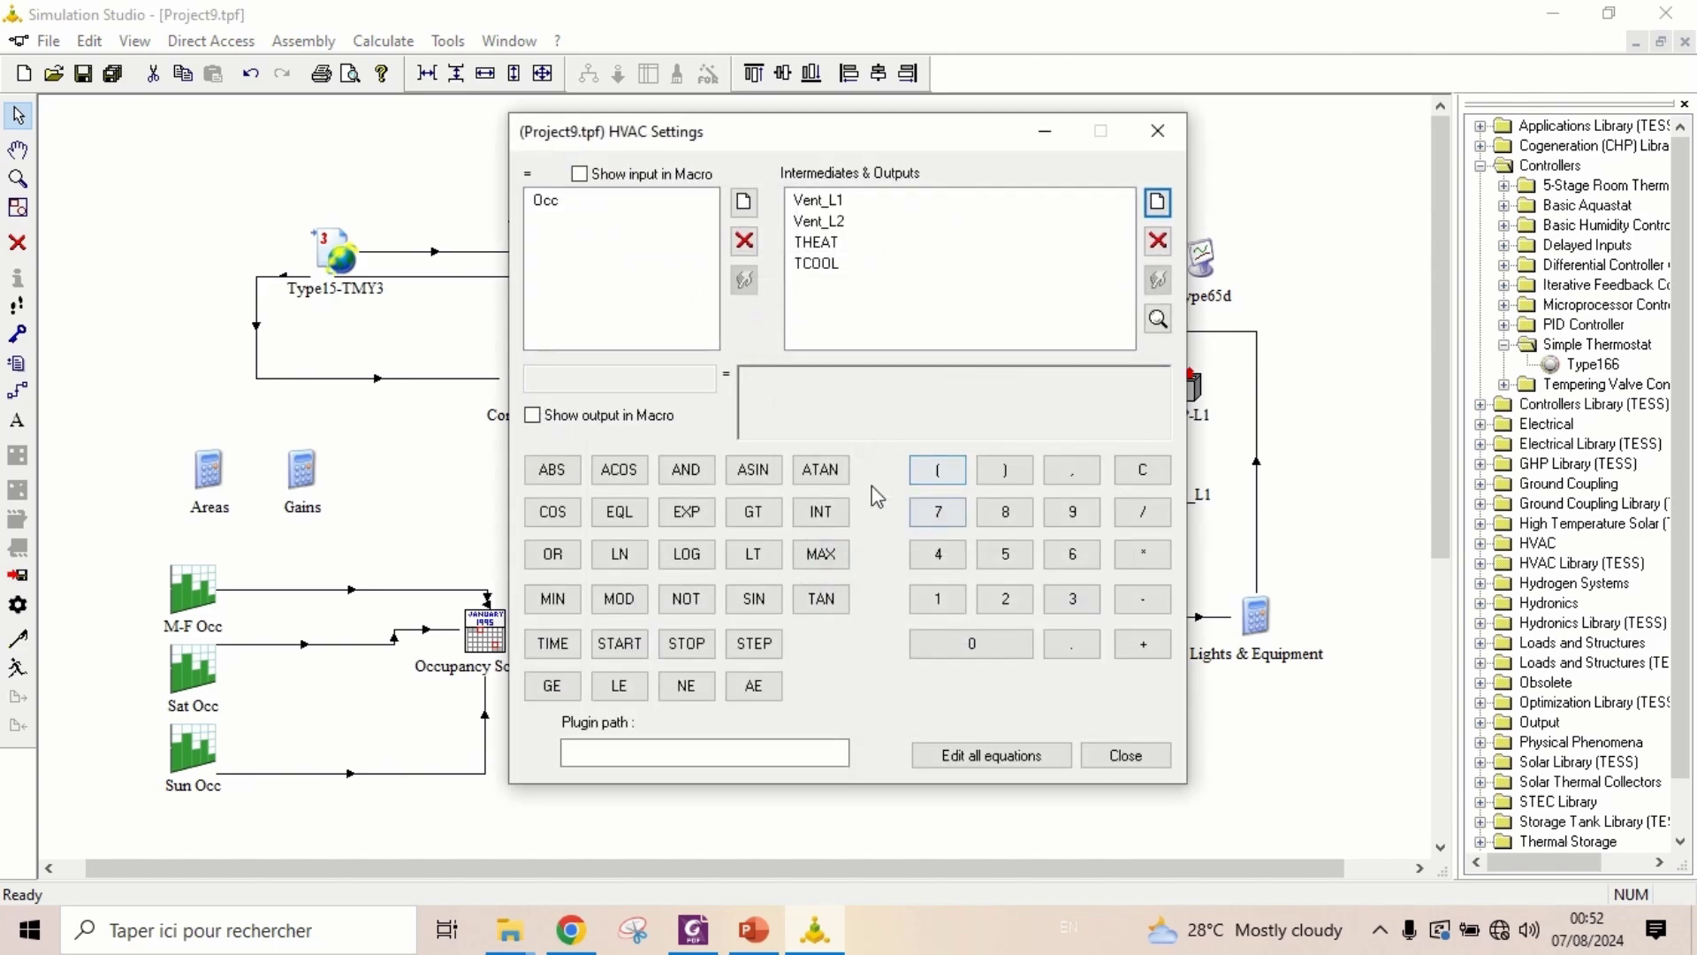
click(828, 245)
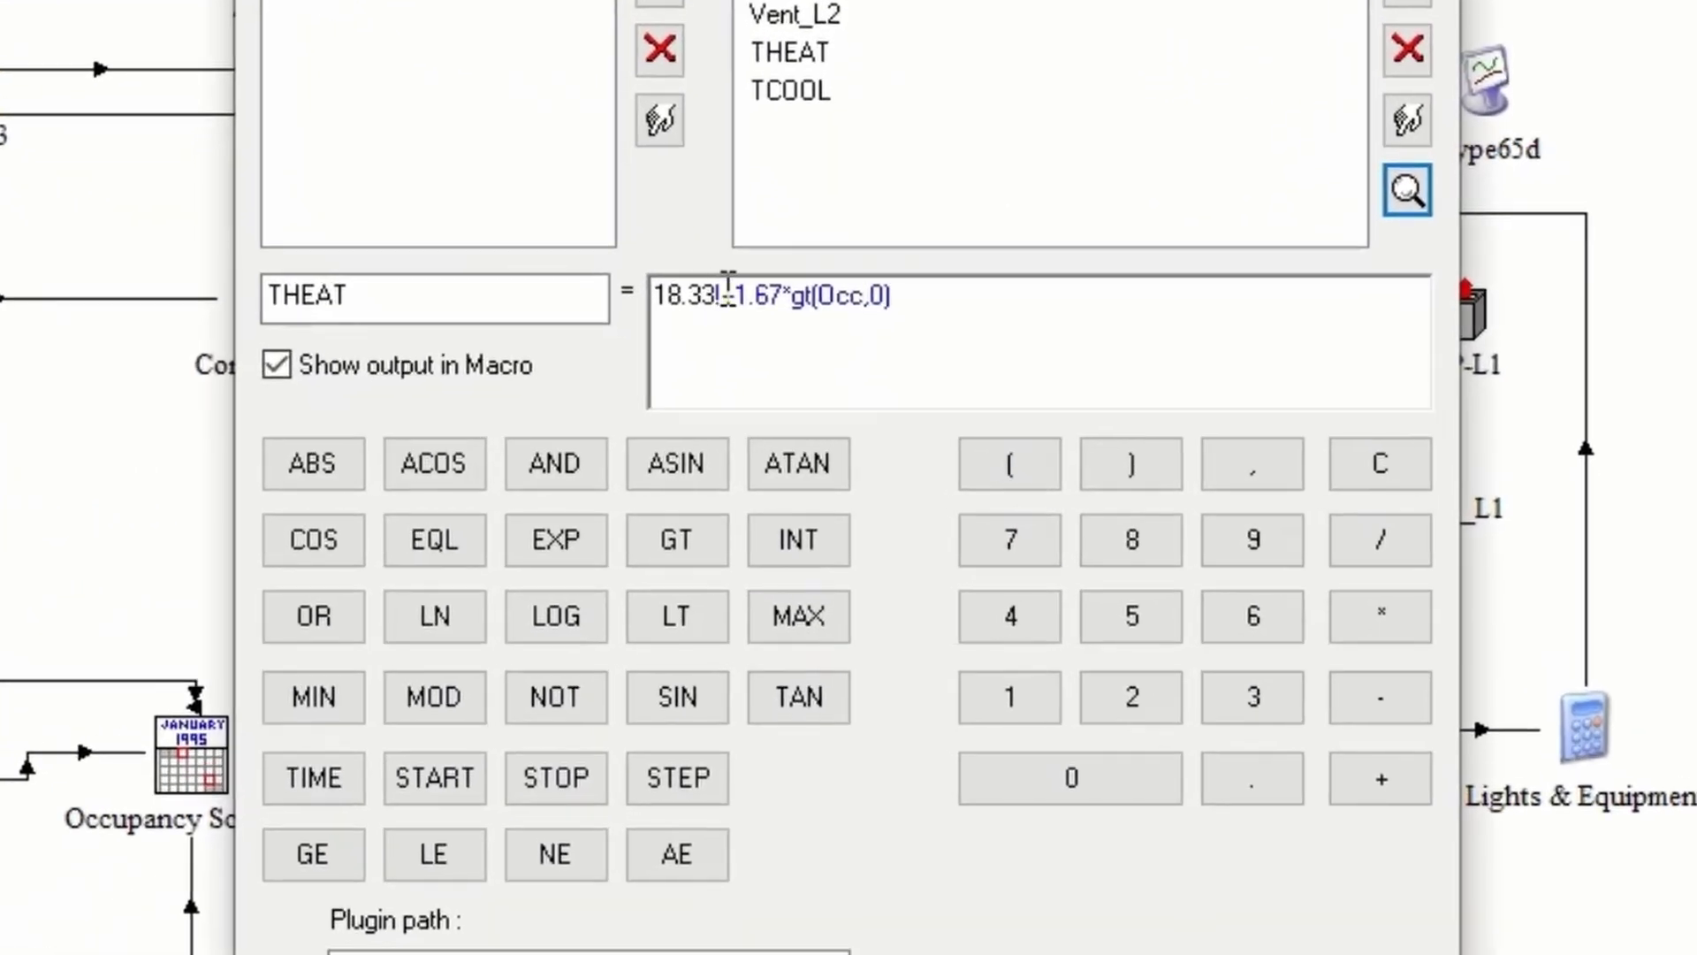
click(723, 295)
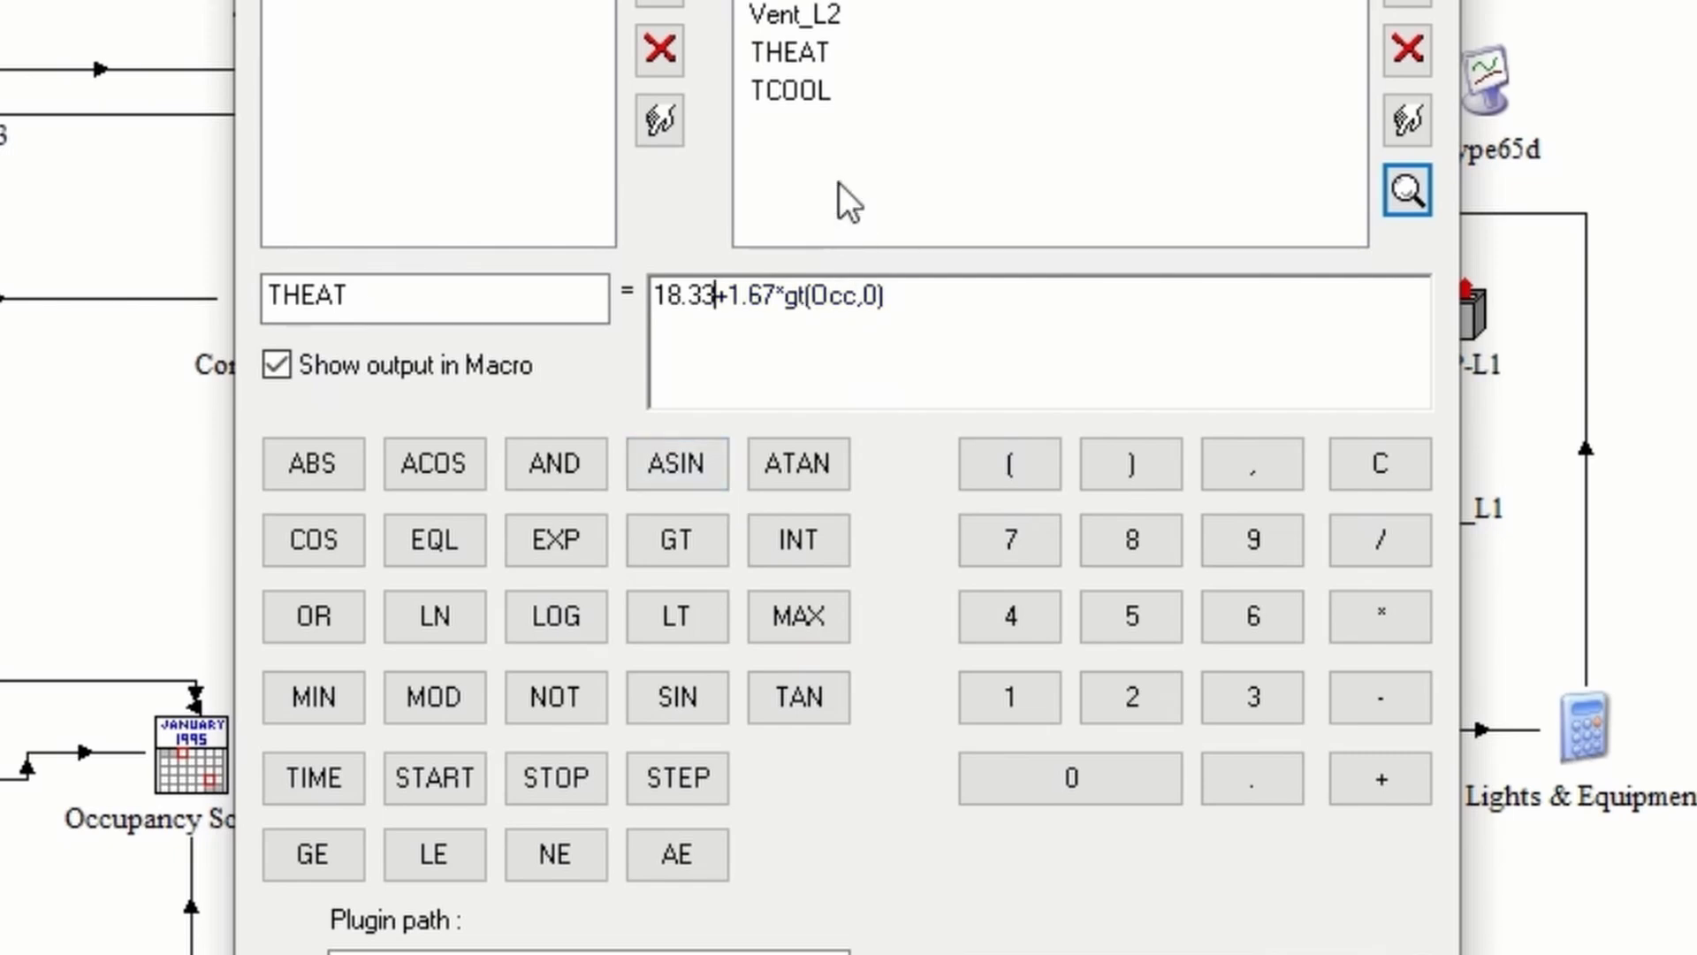
click(810, 93)
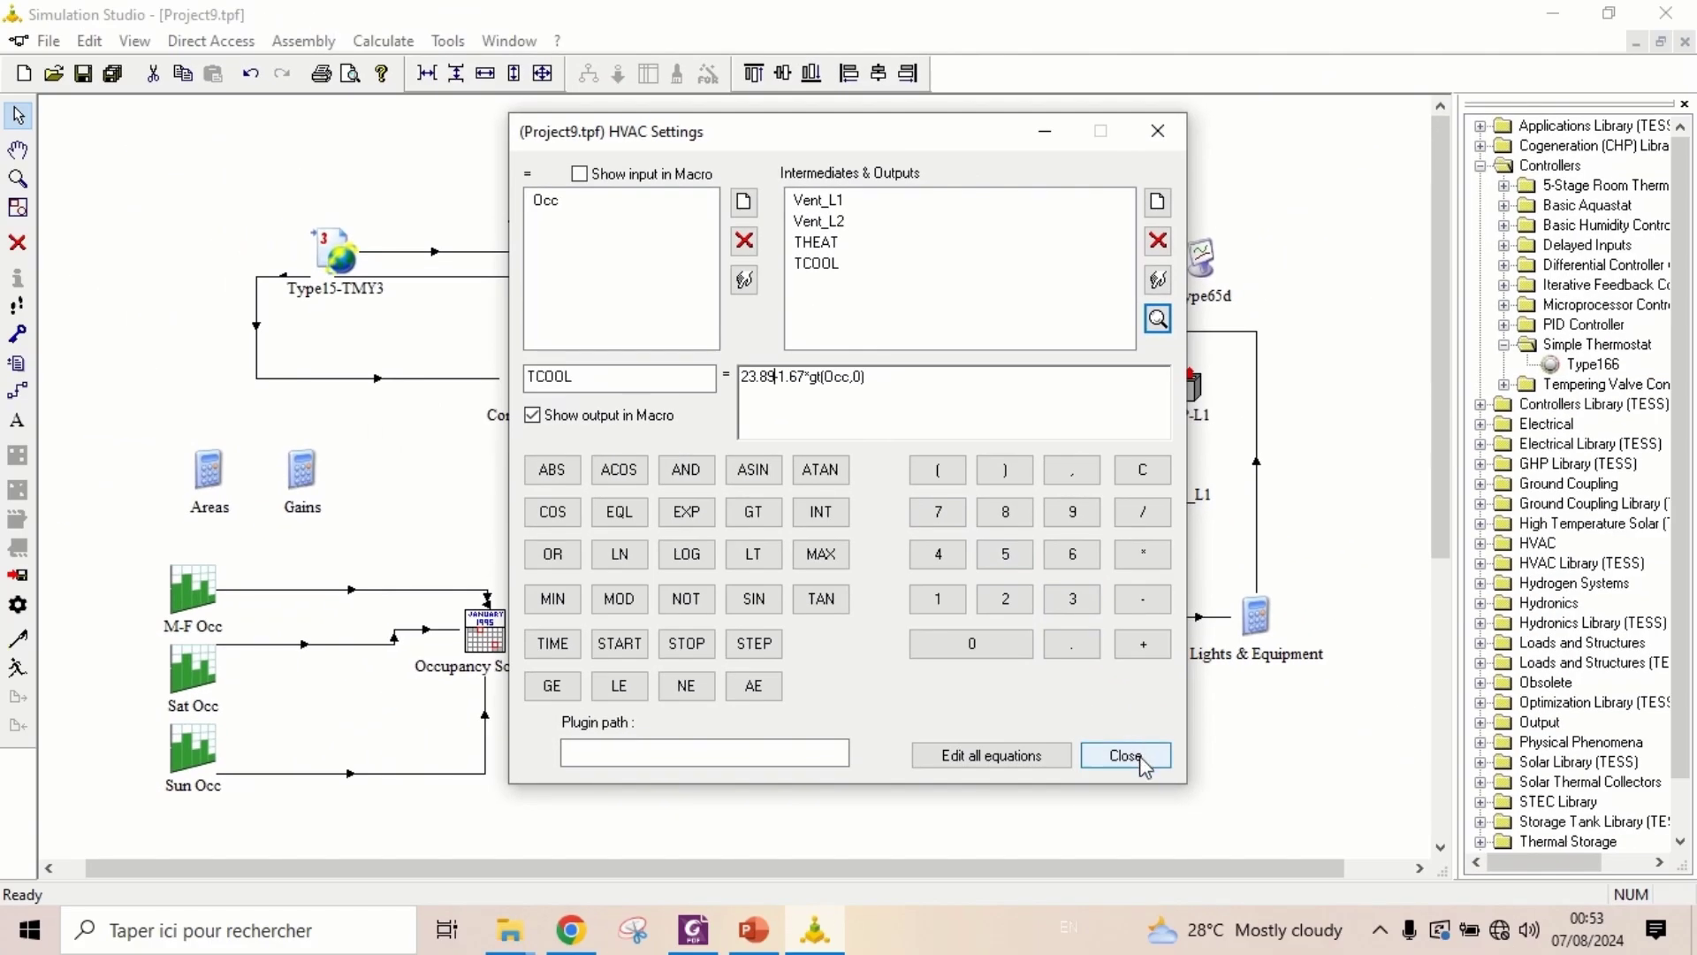
click(1141, 758)
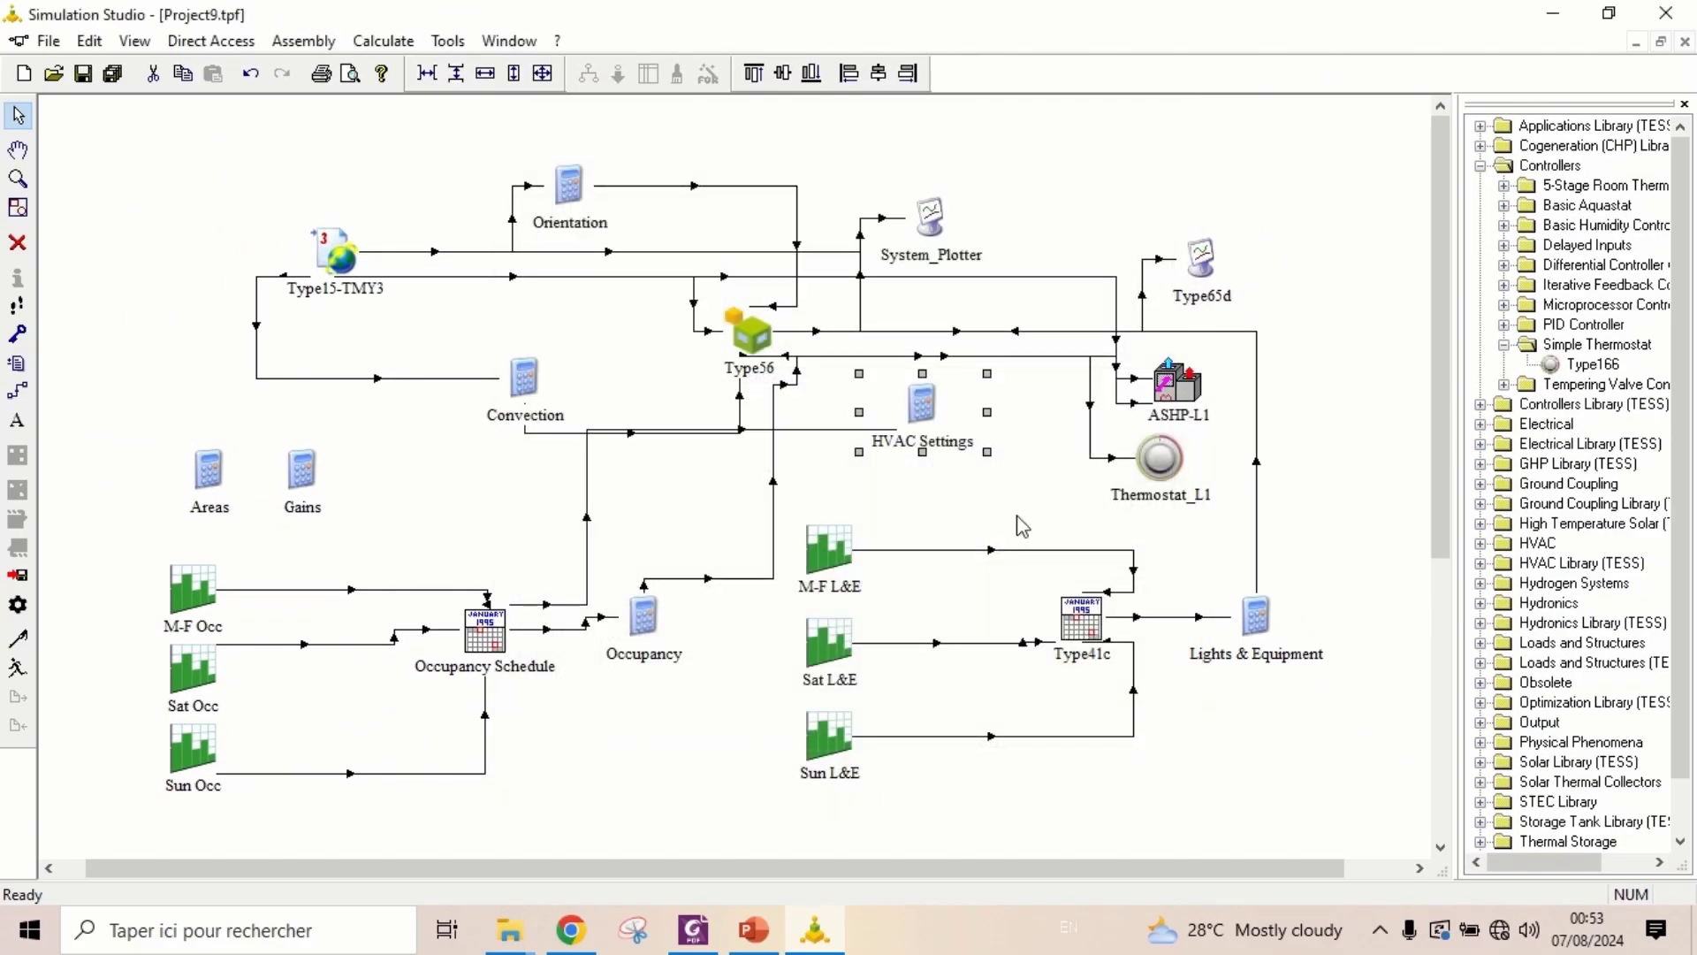
Link HVAC Settings to Thermostat_L1, connecting THEAT to Heating setpoint and TCOOL to Cooling setpoint
click(18, 390)
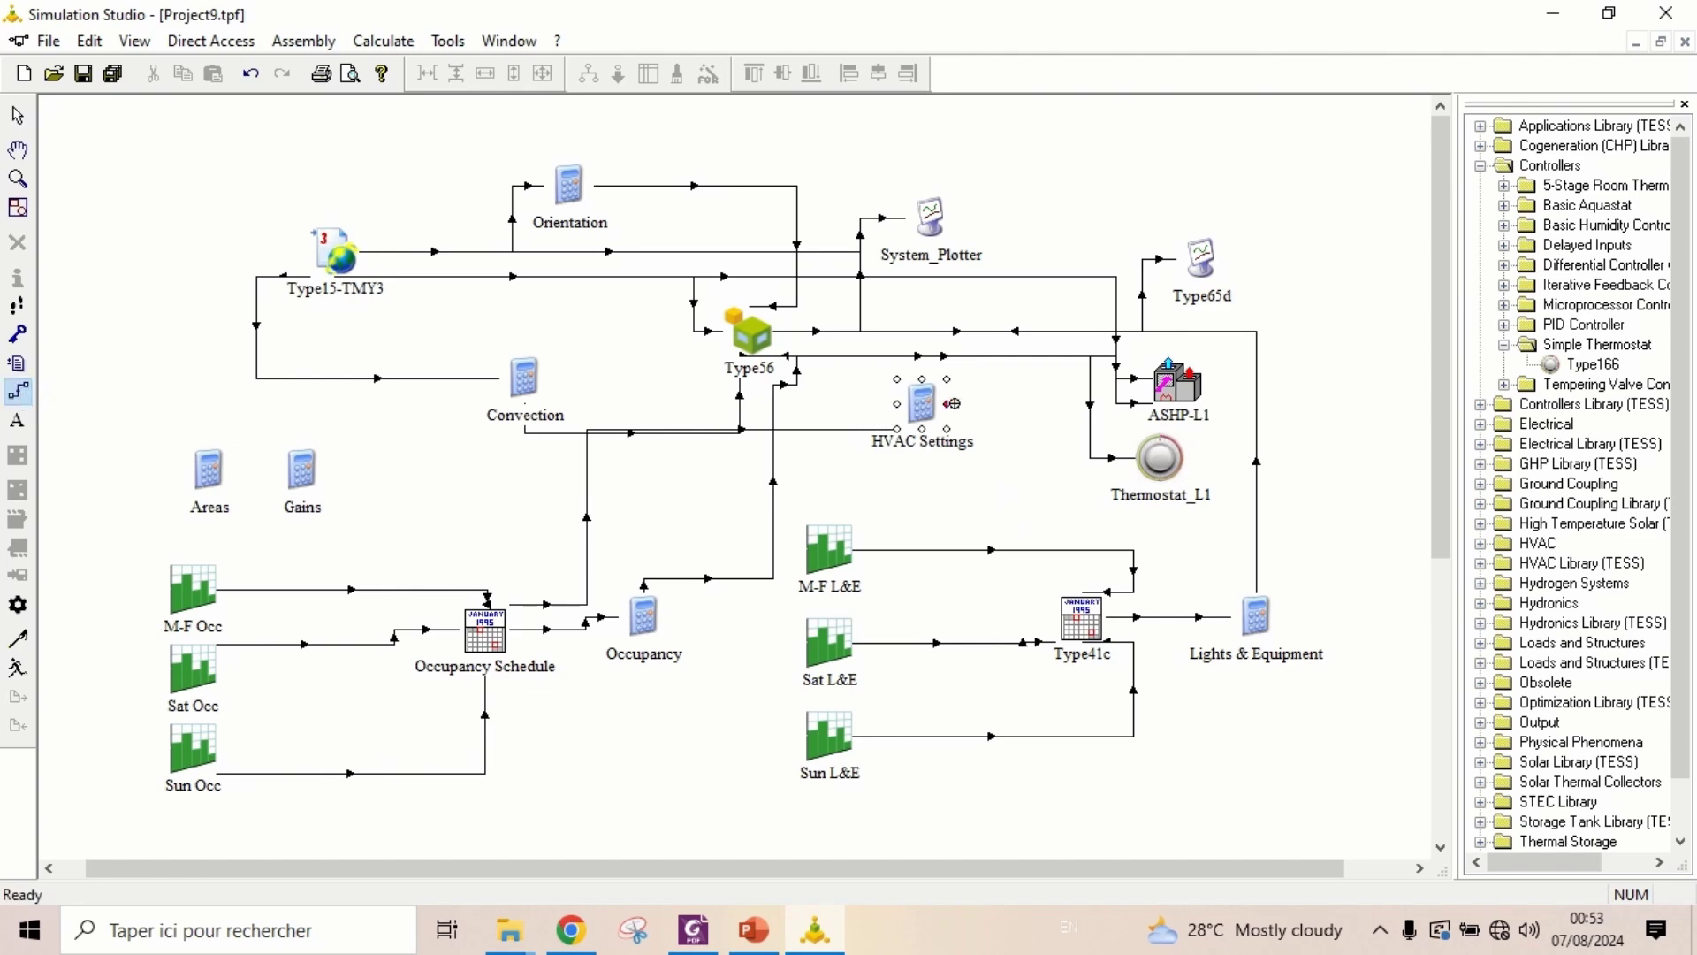
drag(944, 404, 1146, 489)
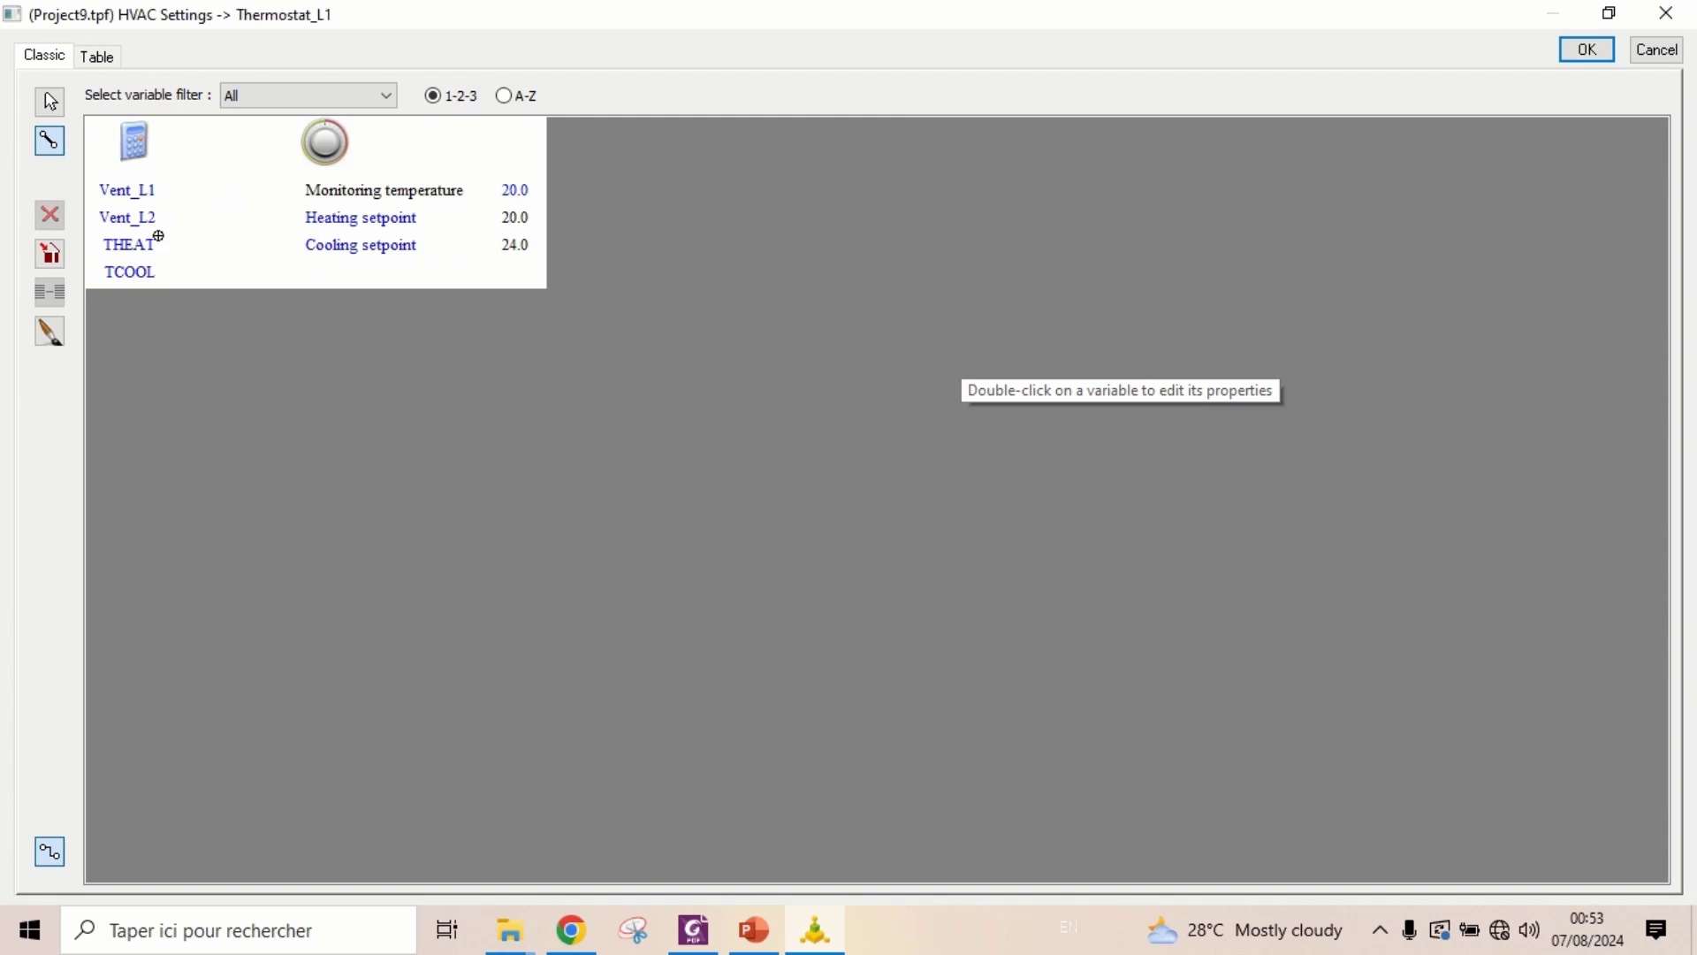
drag(146, 242, 168, 245)
drag(269, 218, 322, 217)
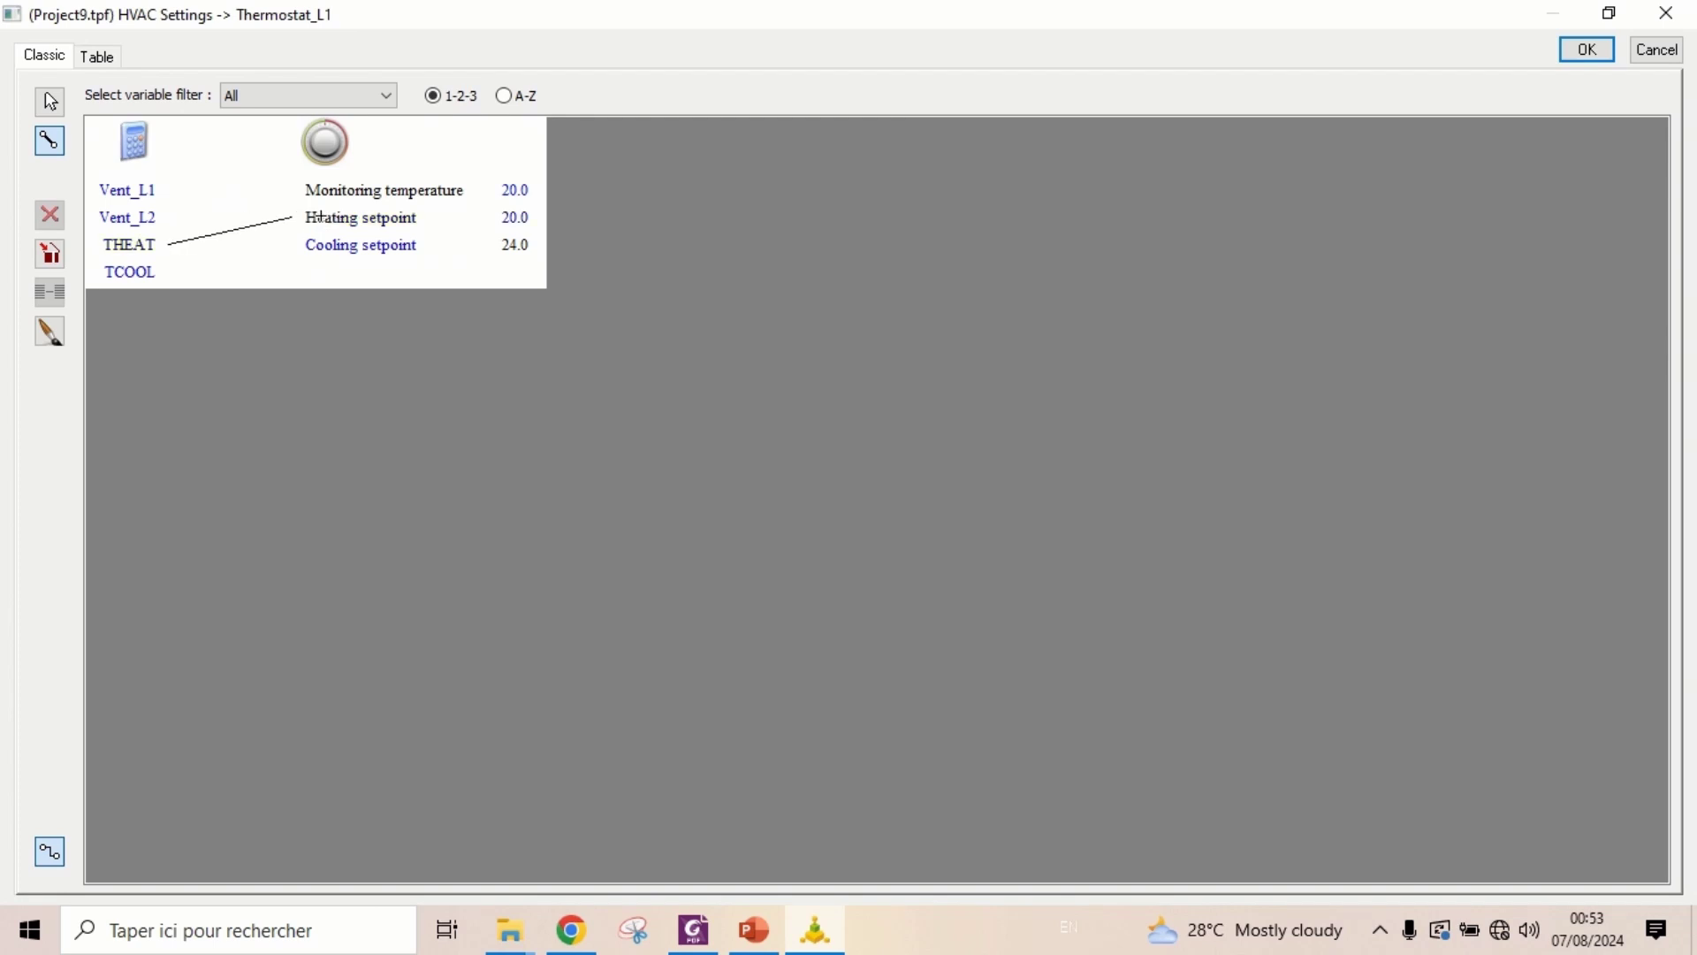
drag(146, 271, 349, 245)
click(1606, 53)
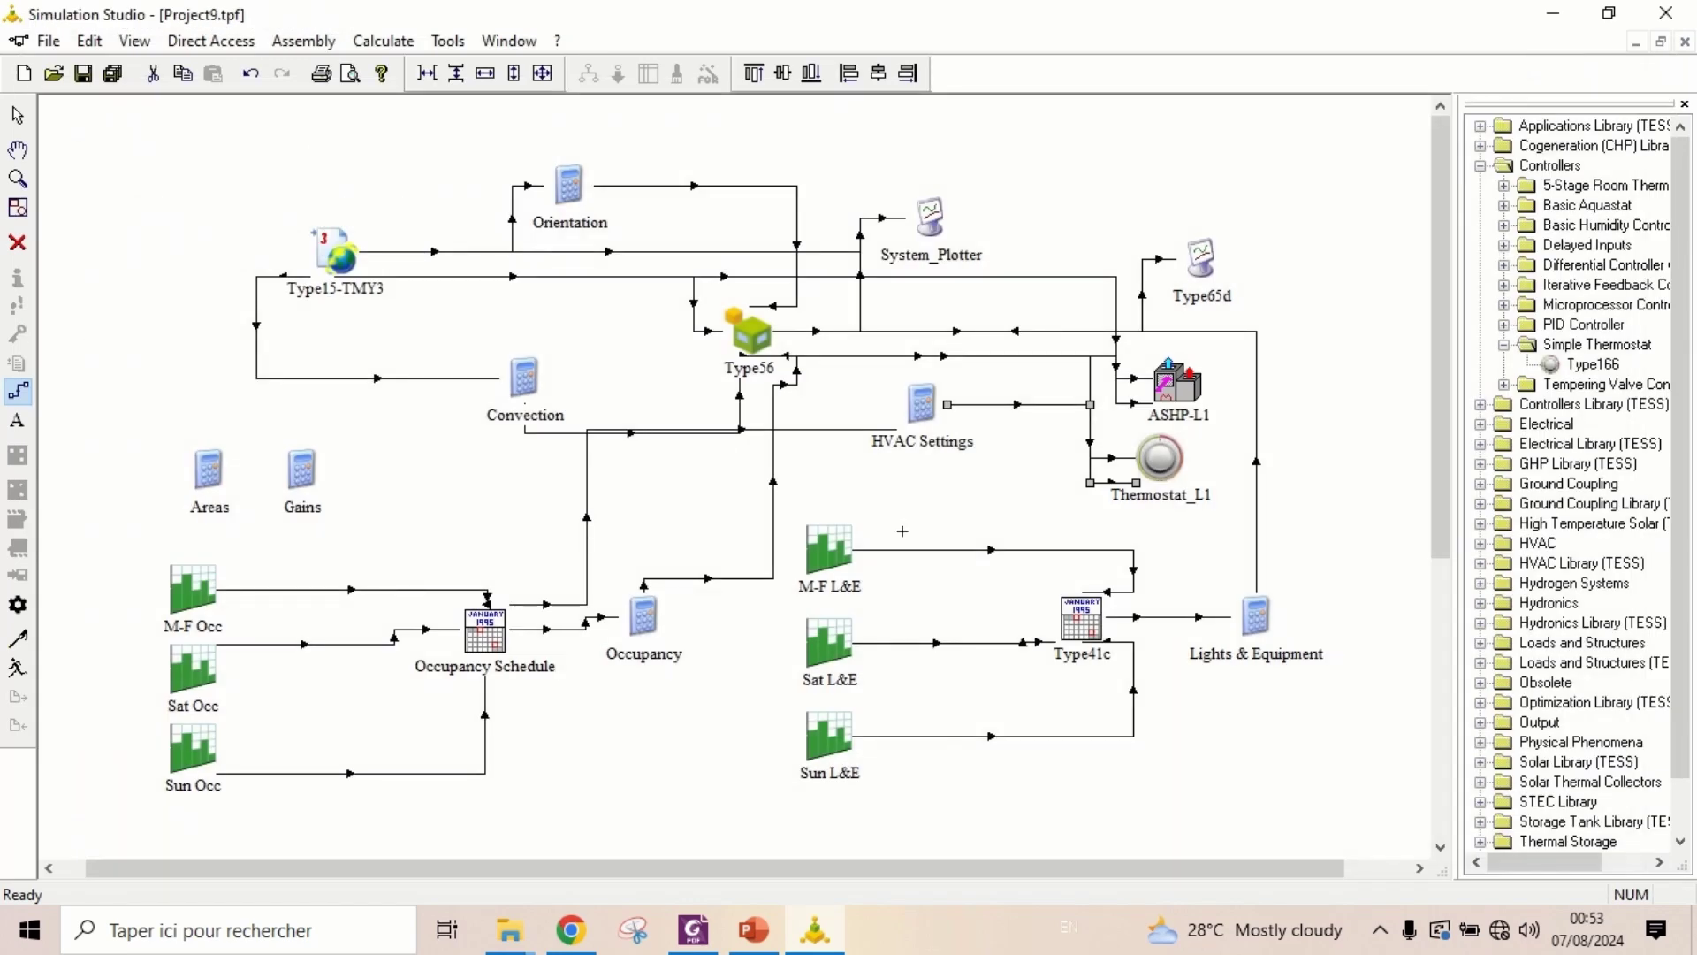
Link Thermostat_L1 to ASHP-L1, connecting the heating signal to Heating Control Signal and the cooling signal to Cooling Control Signal
click(1194, 465)
drag(1189, 460, 1205, 381)
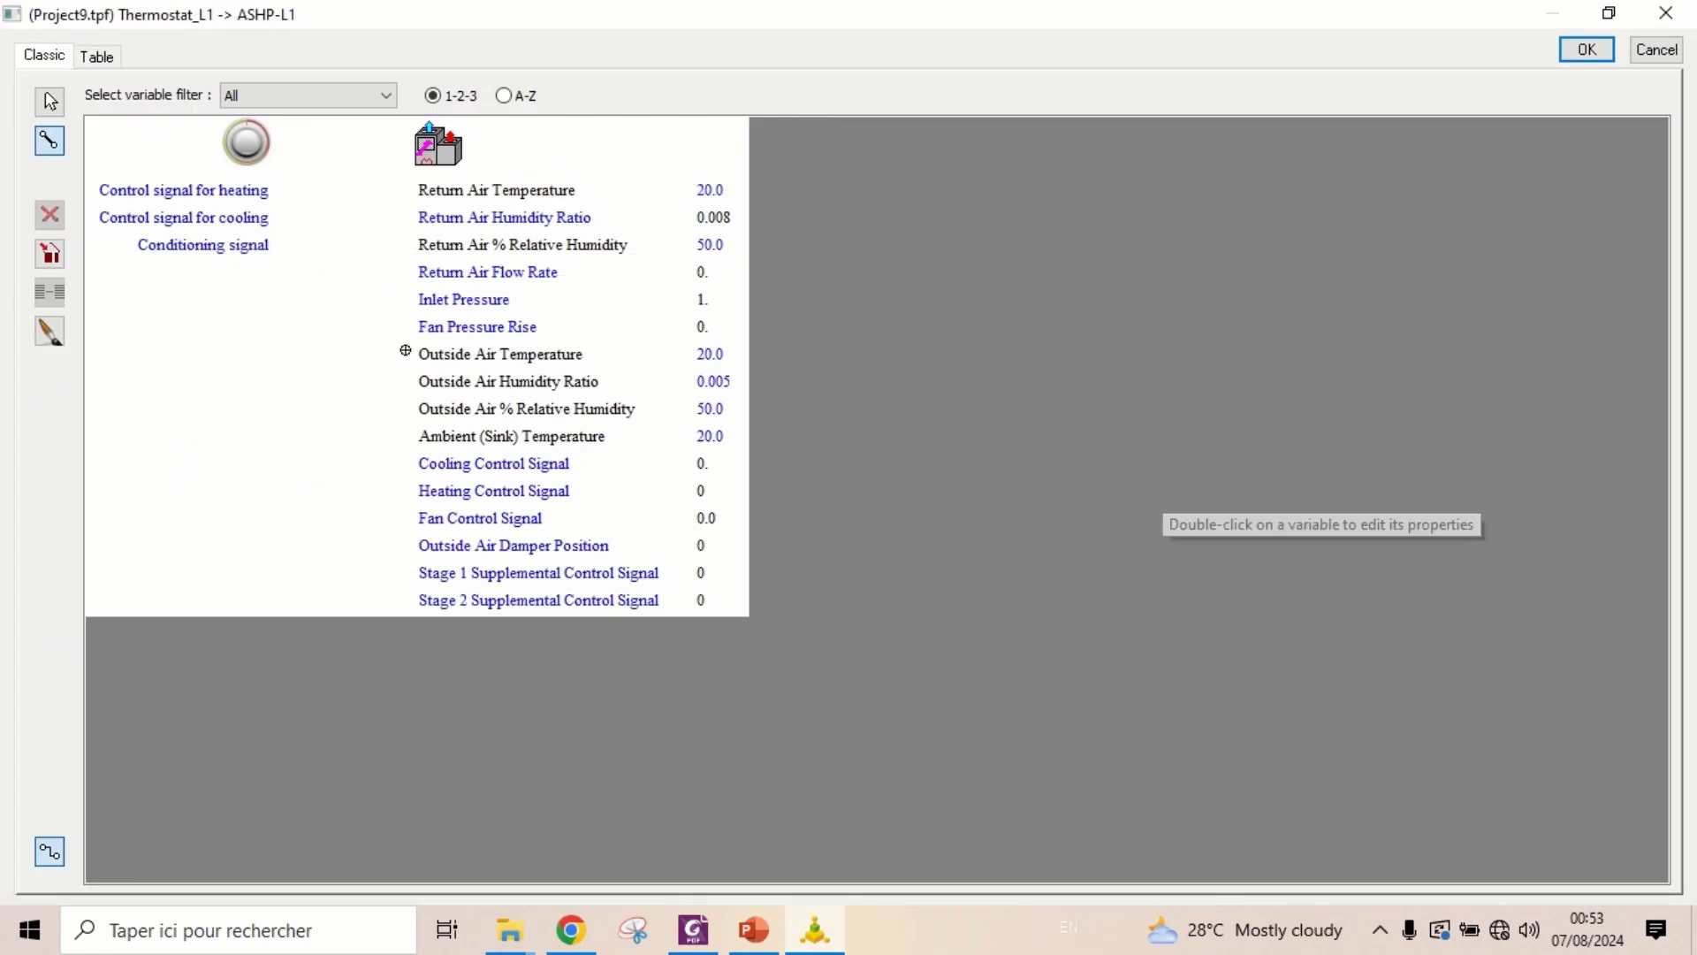
click(251, 191)
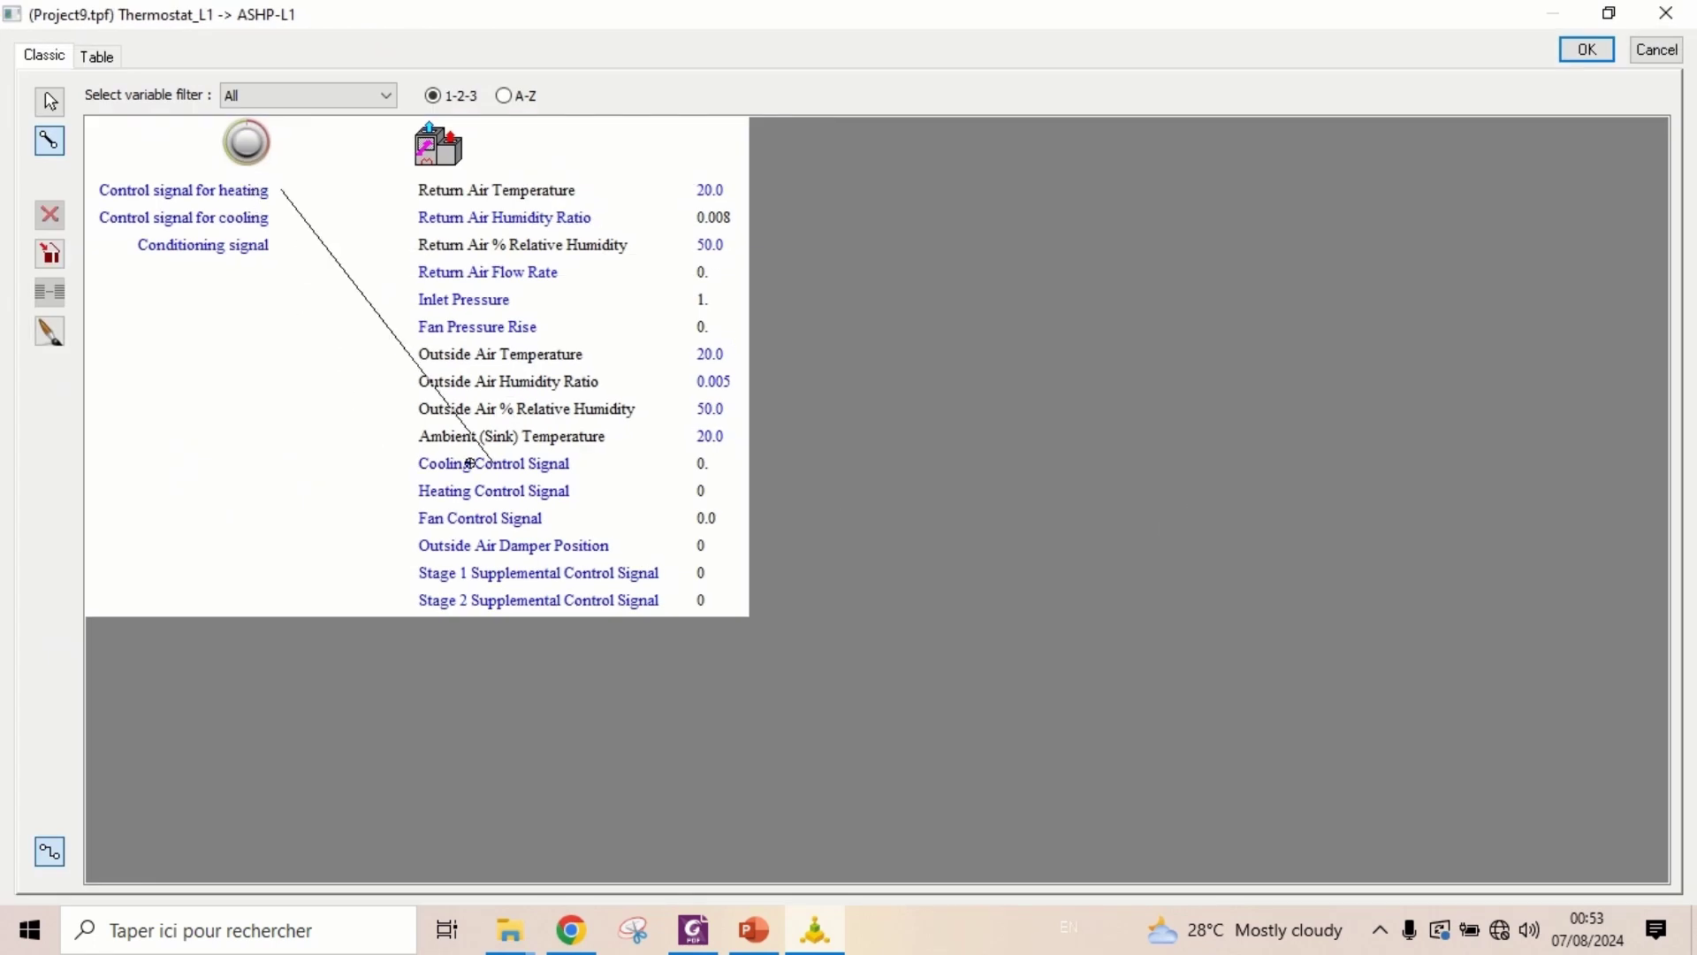
click(442, 490)
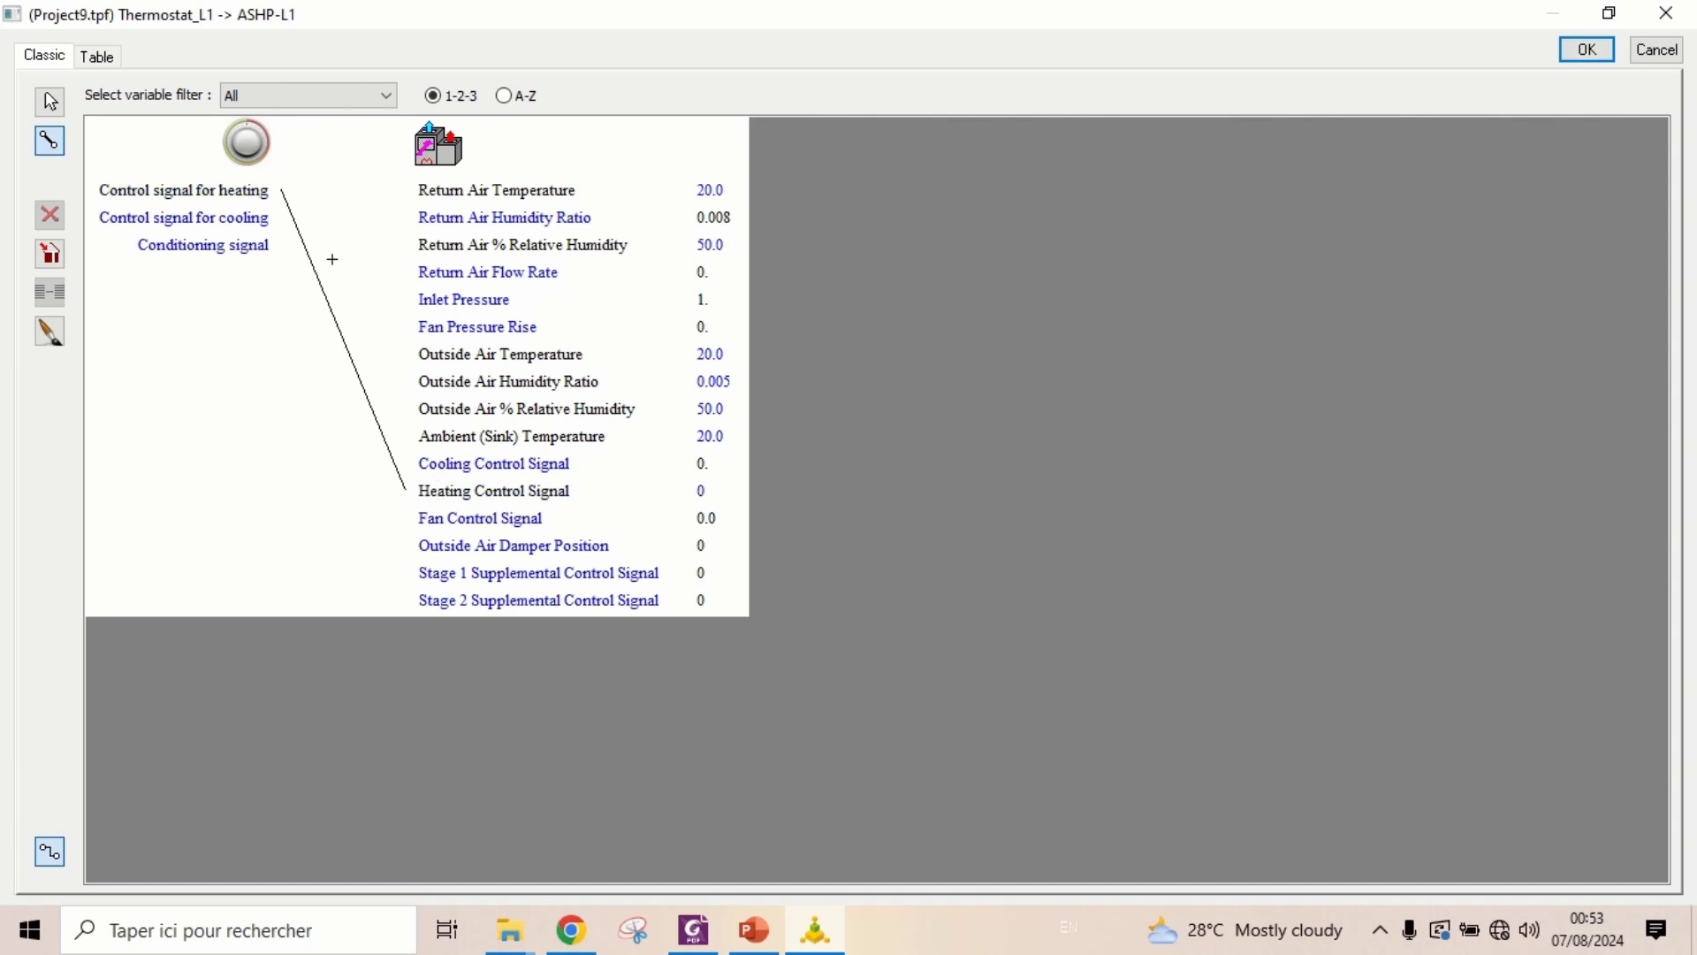
click(243, 220)
click(470, 460)
click(1585, 55)
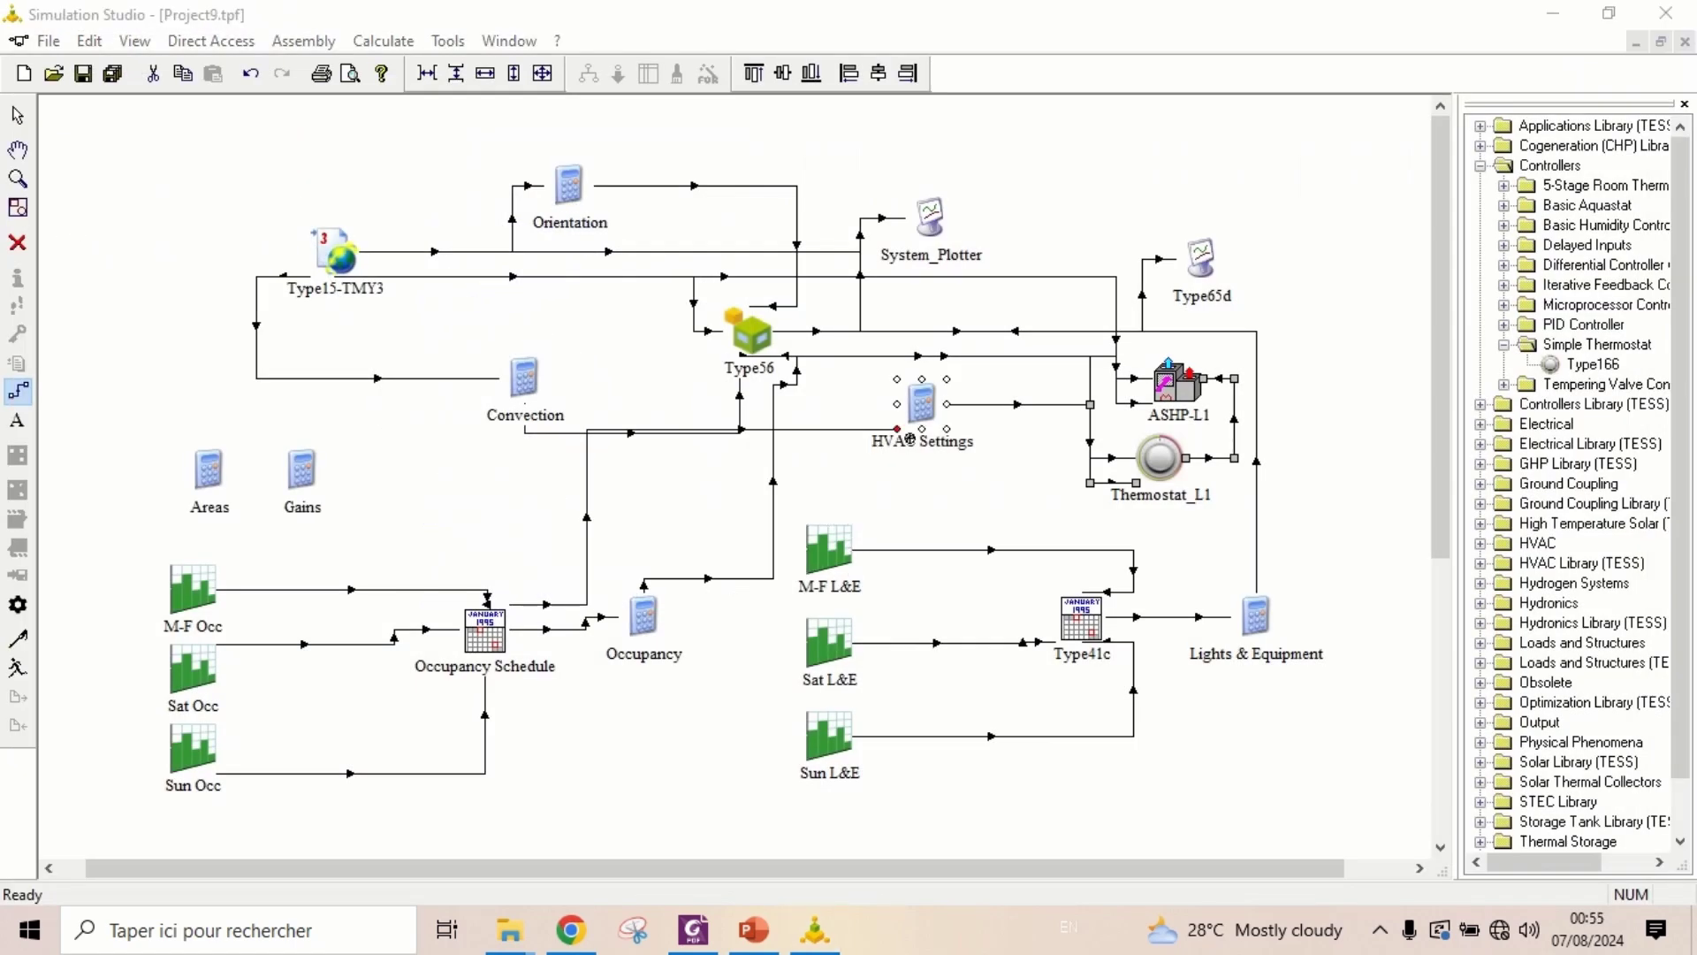
Add an output named FanOn to the HVAC Settings equations, defined as gt(Occ,0)
click(909, 439)
click(18, 115)
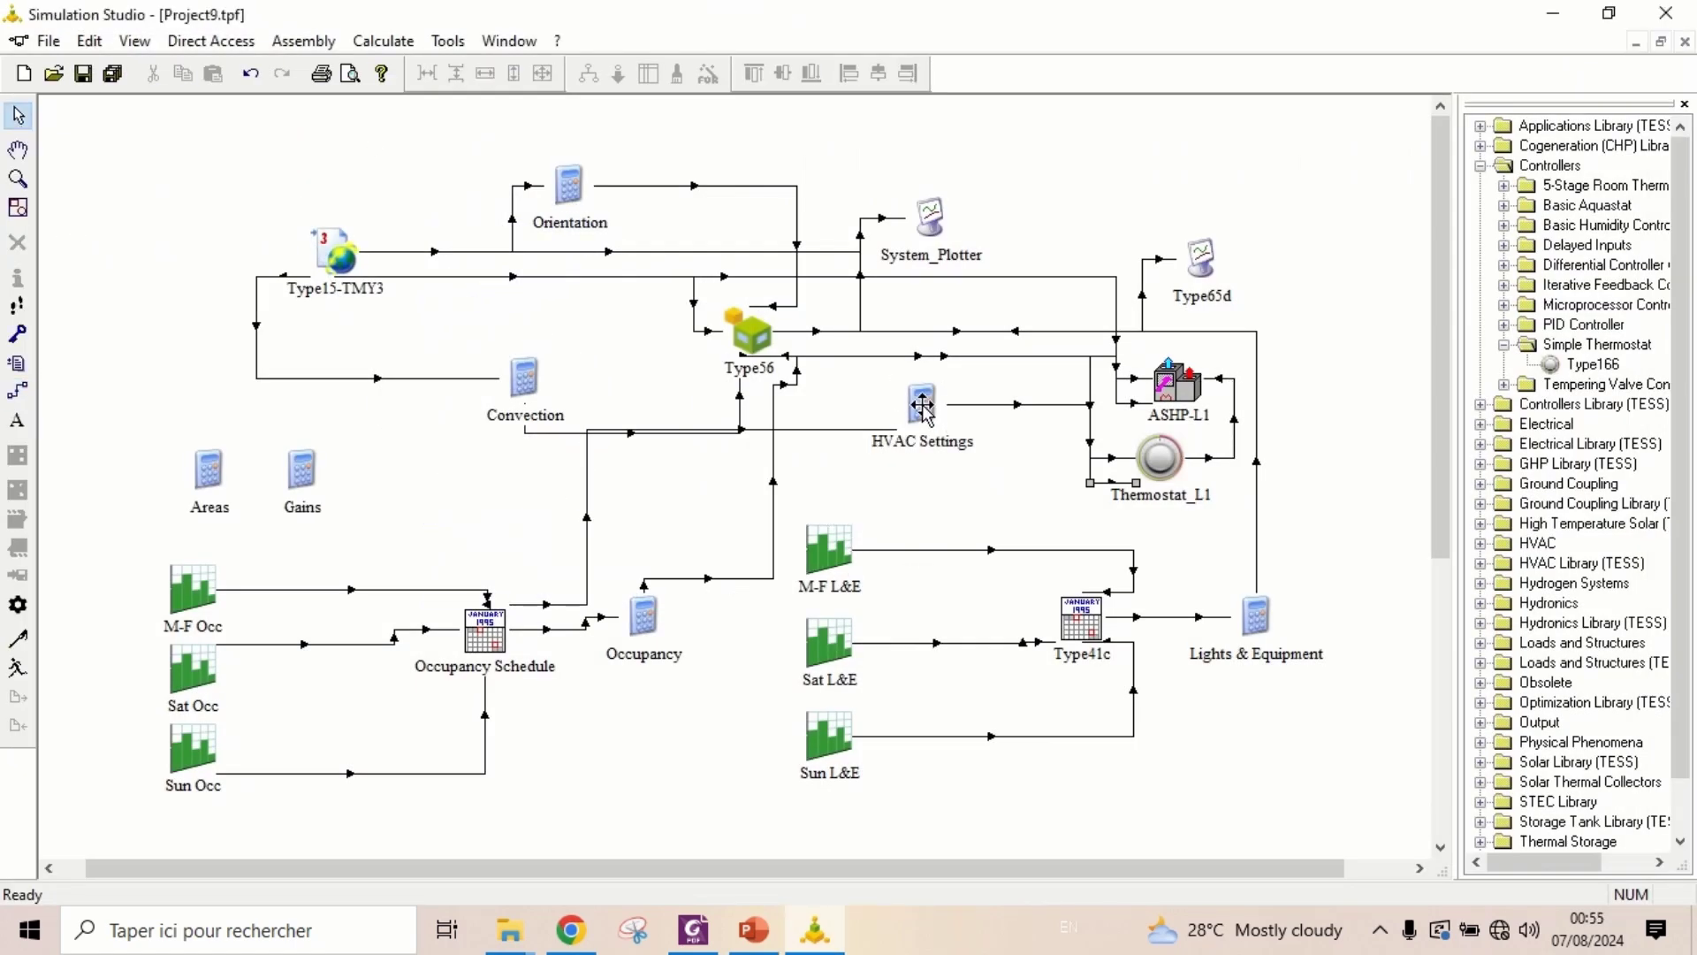
double_click(922, 406)
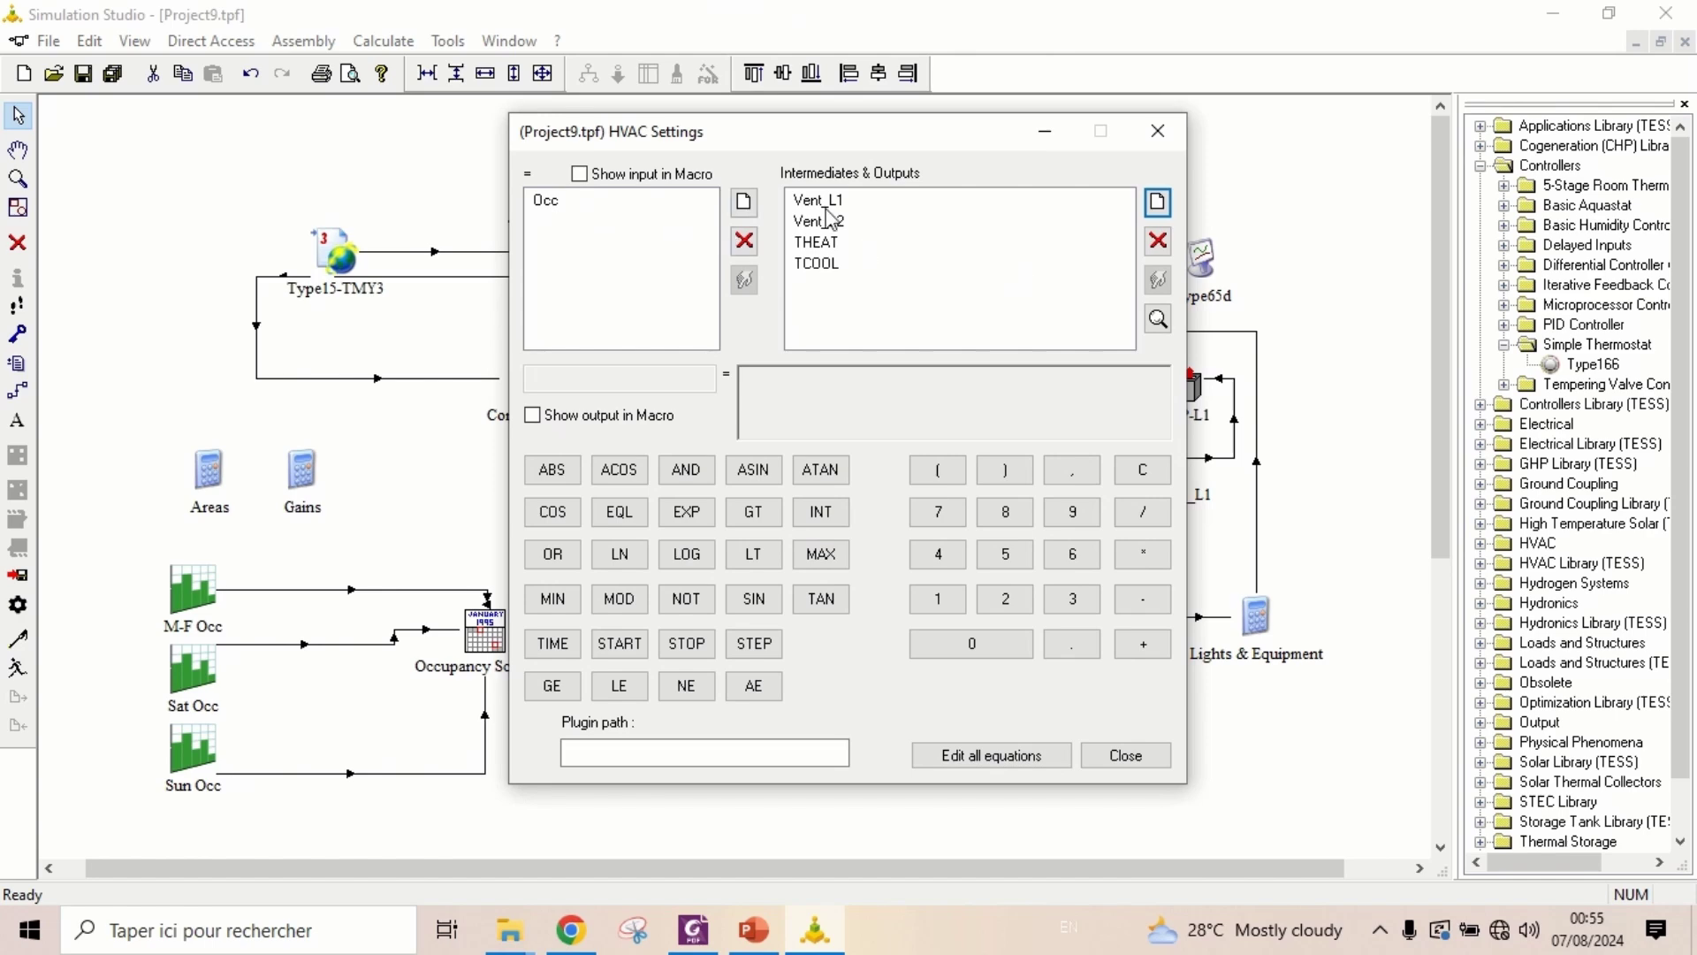
click(1158, 202)
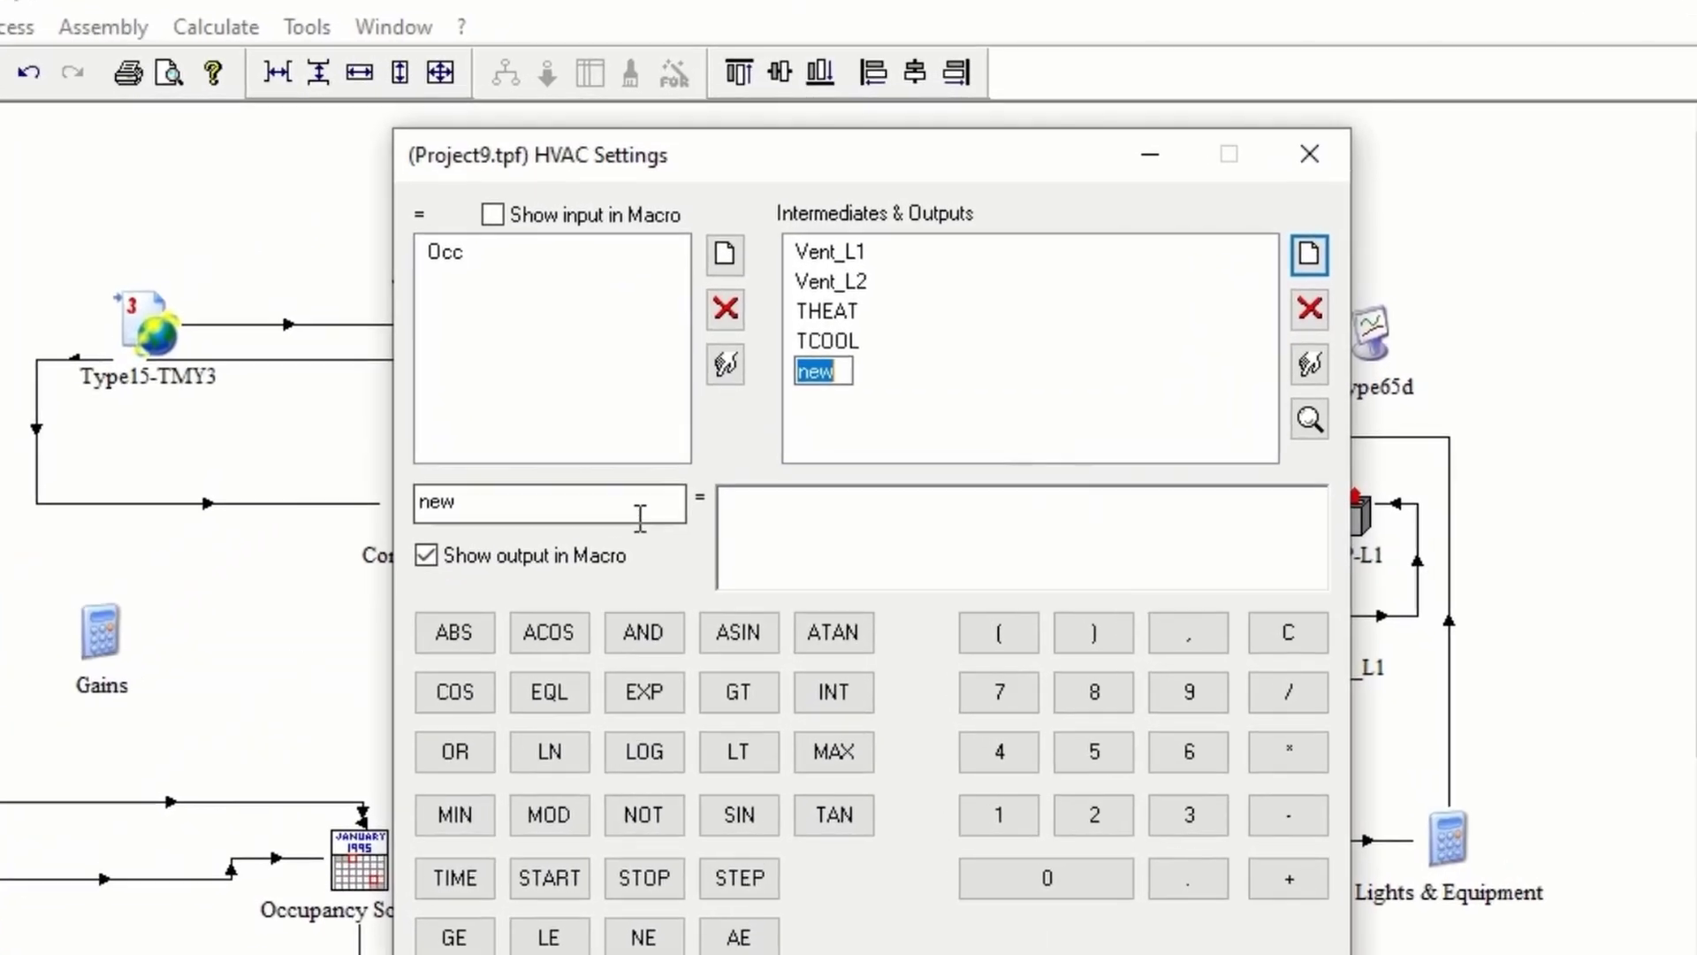
key(BackSpace)
key(BackSpace)
key(BackSpace)
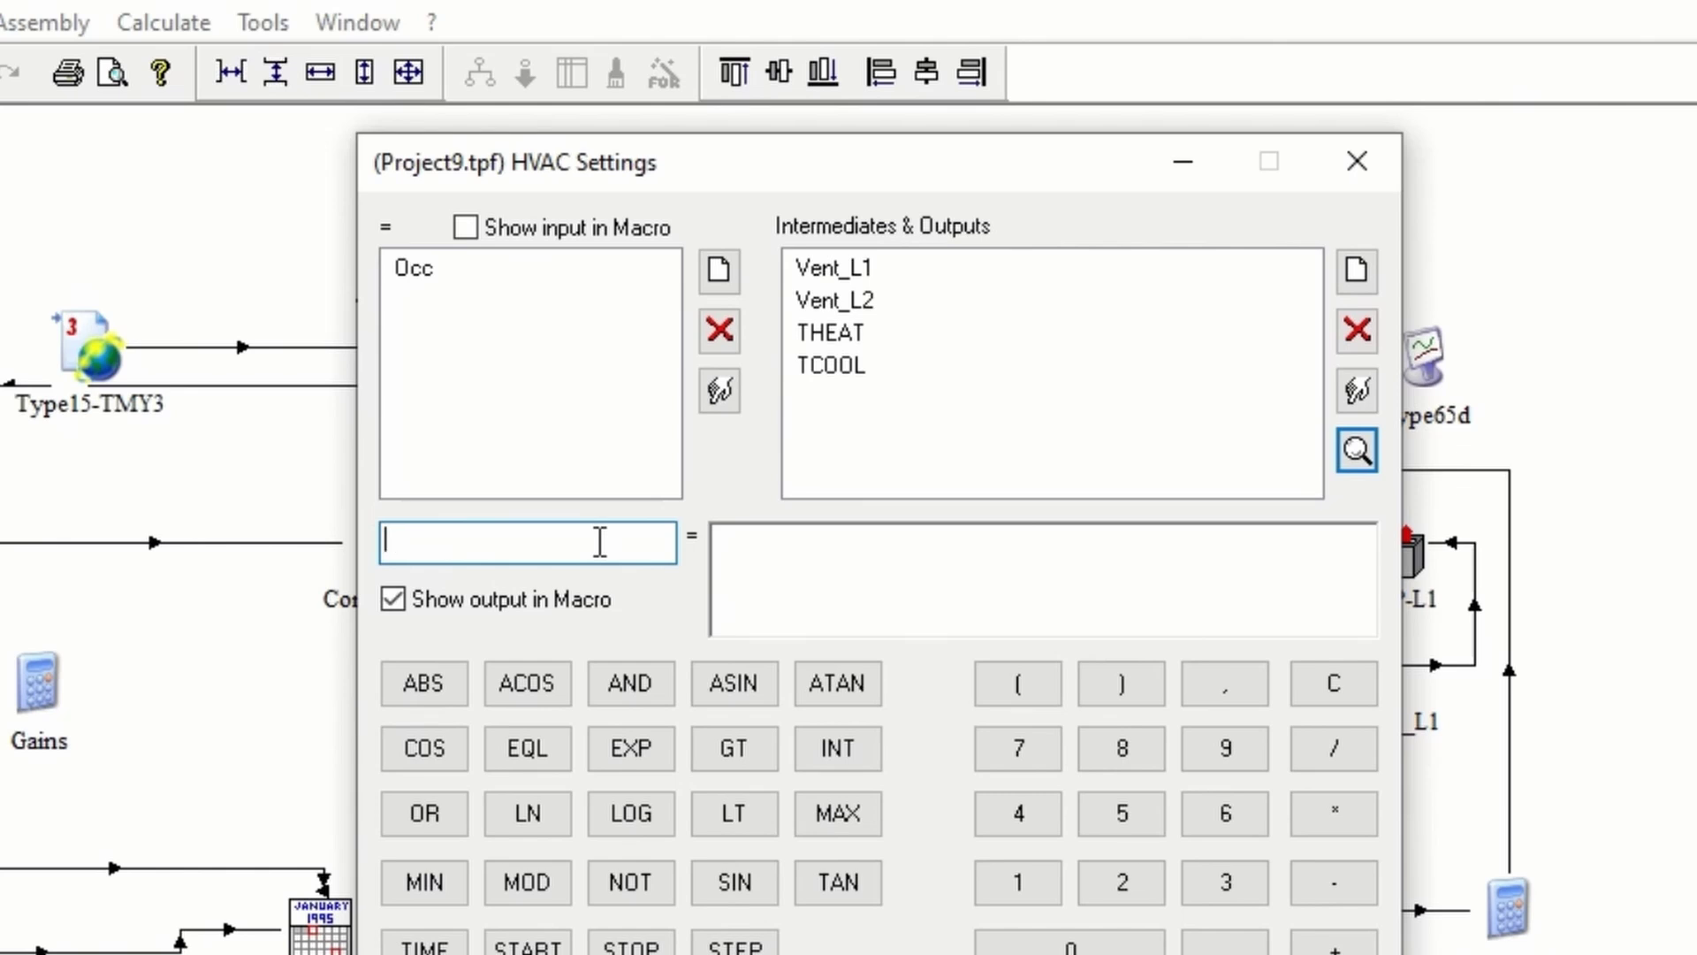
text(FanOn)
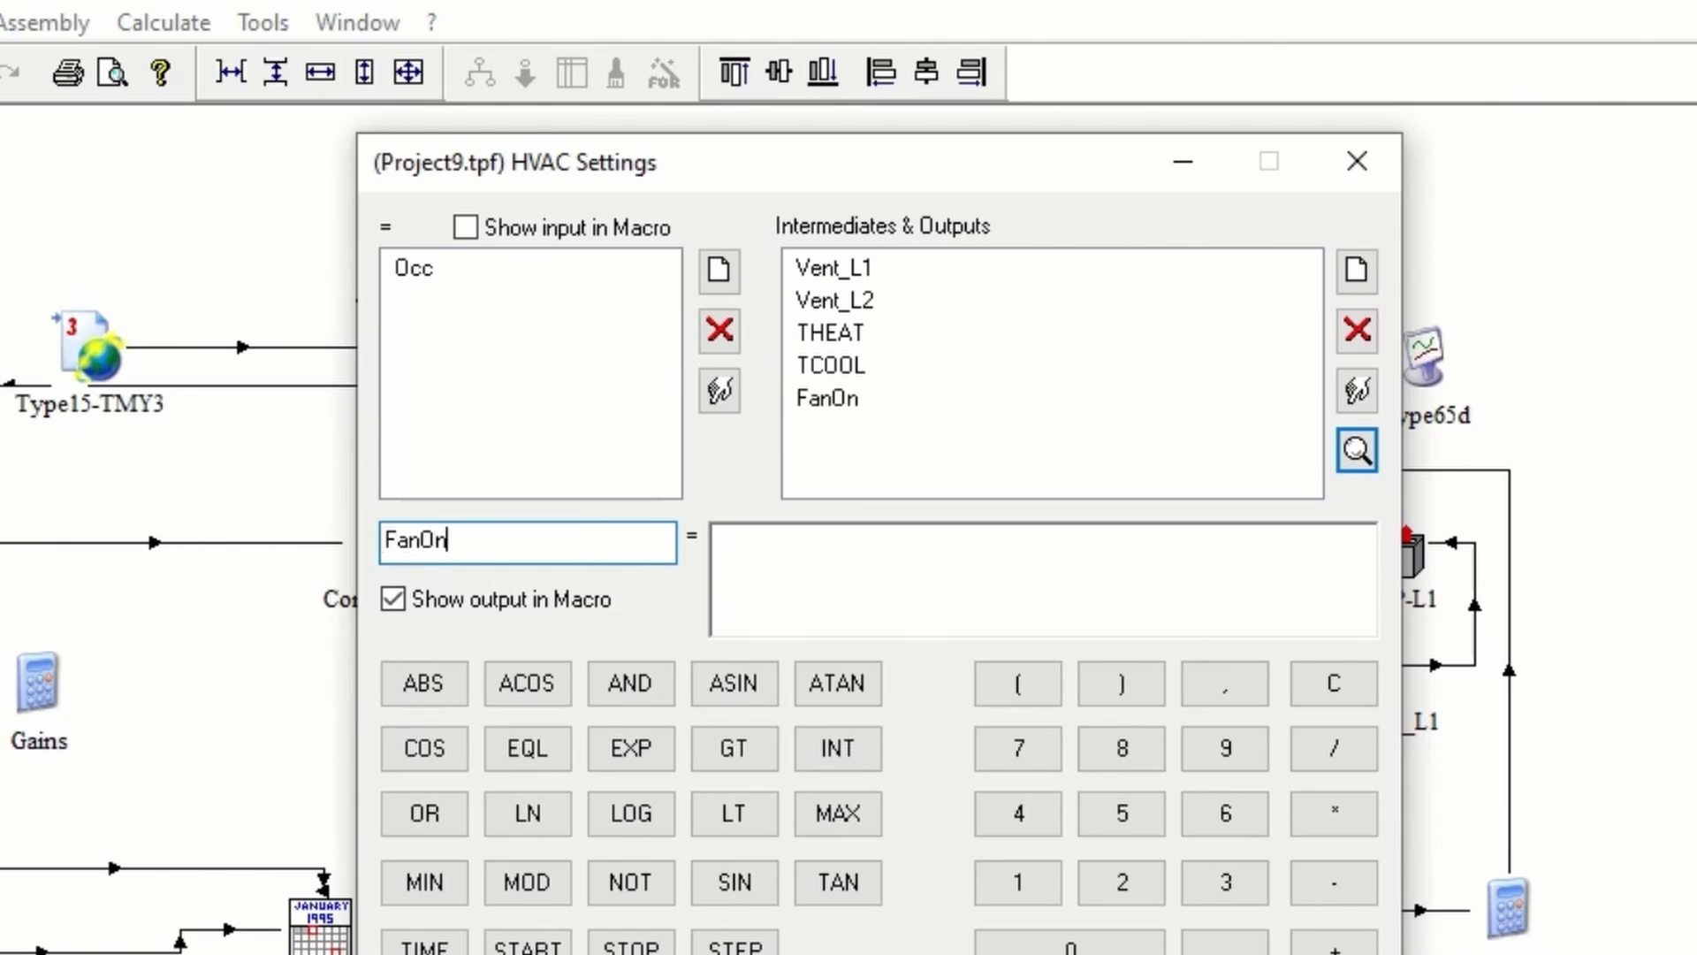
click(723, 539)
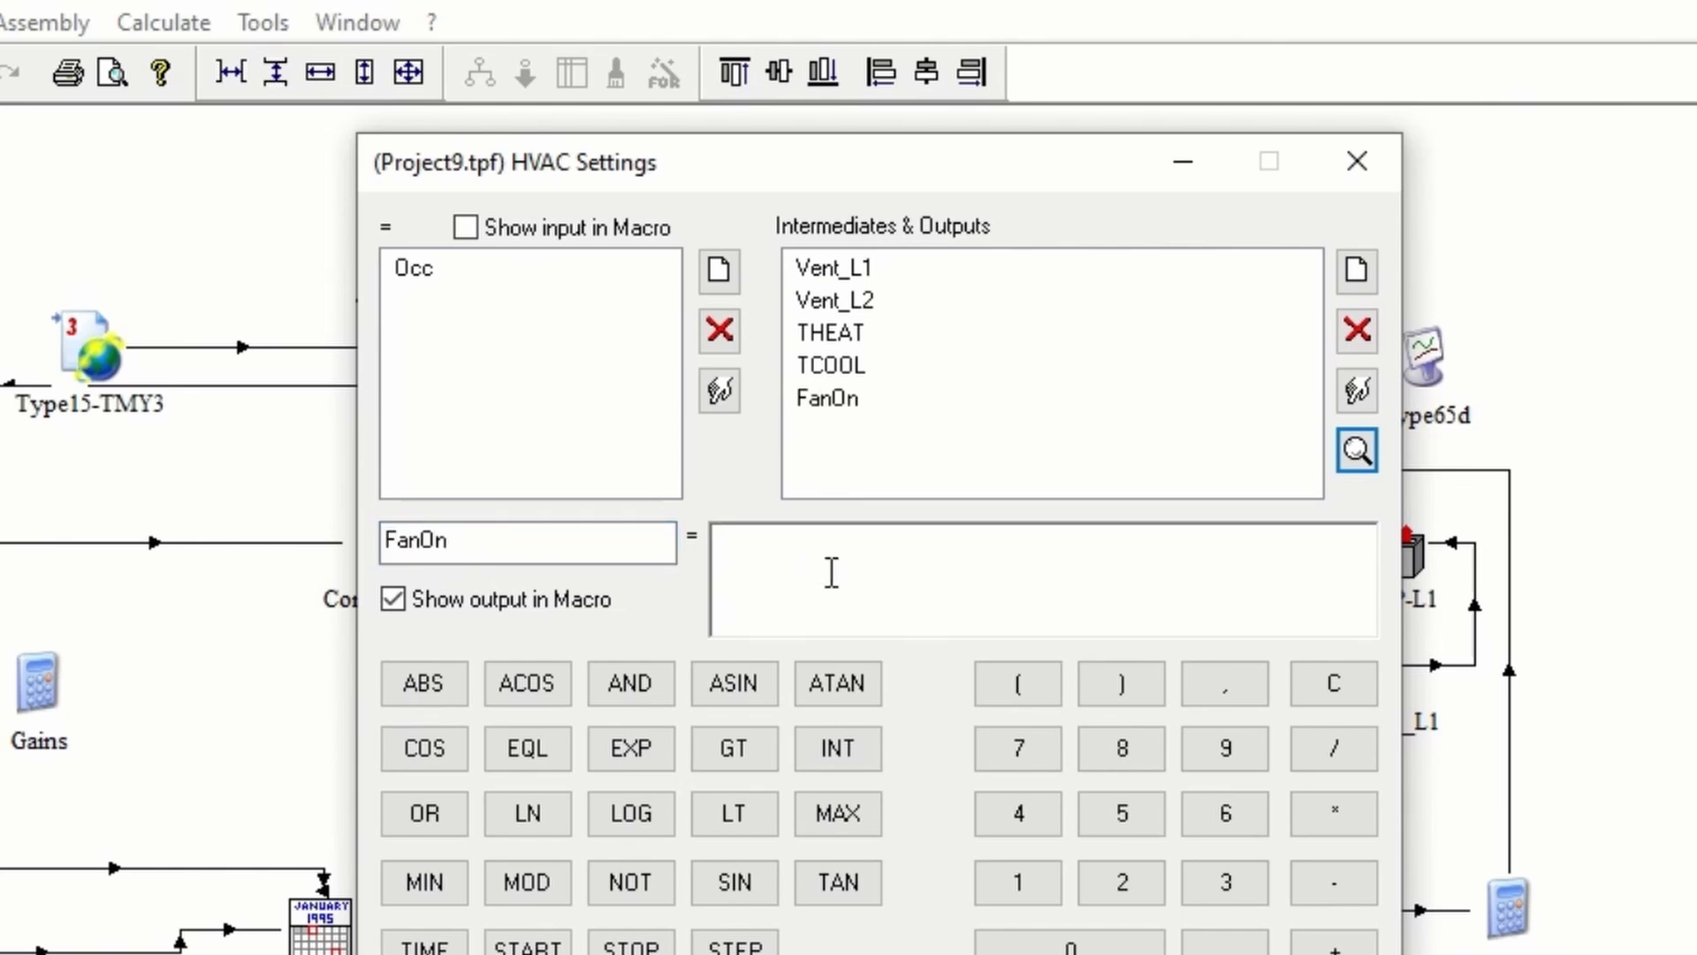
text(gt(Occ,0)
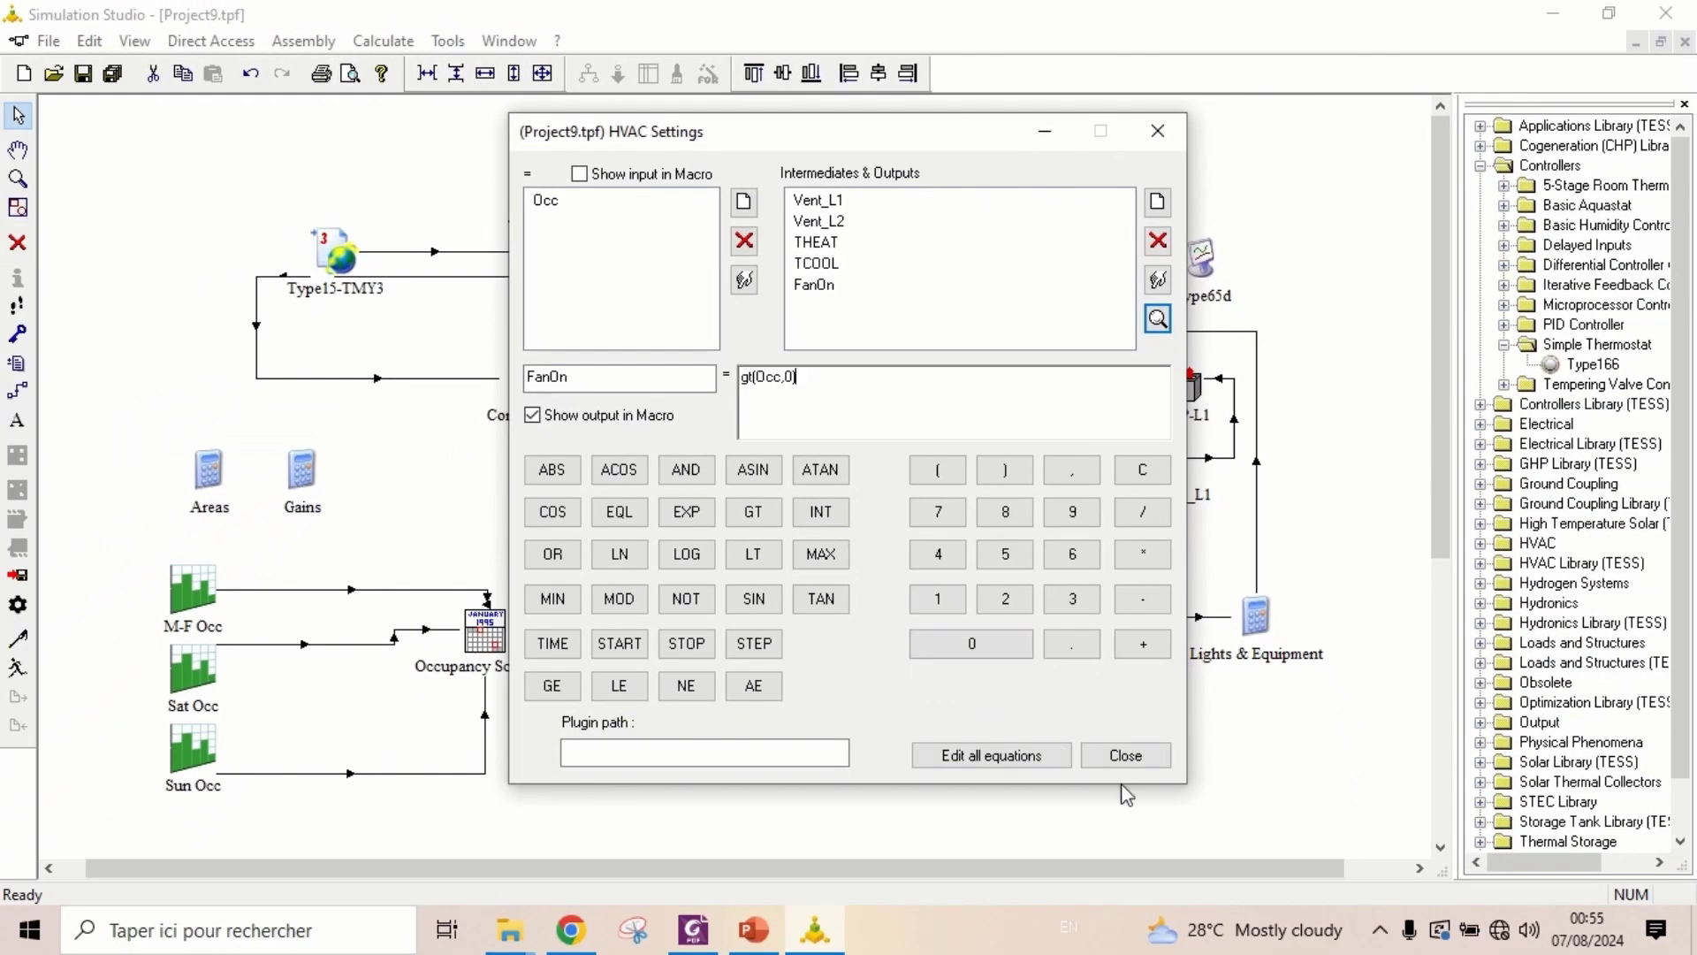
click(1127, 755)
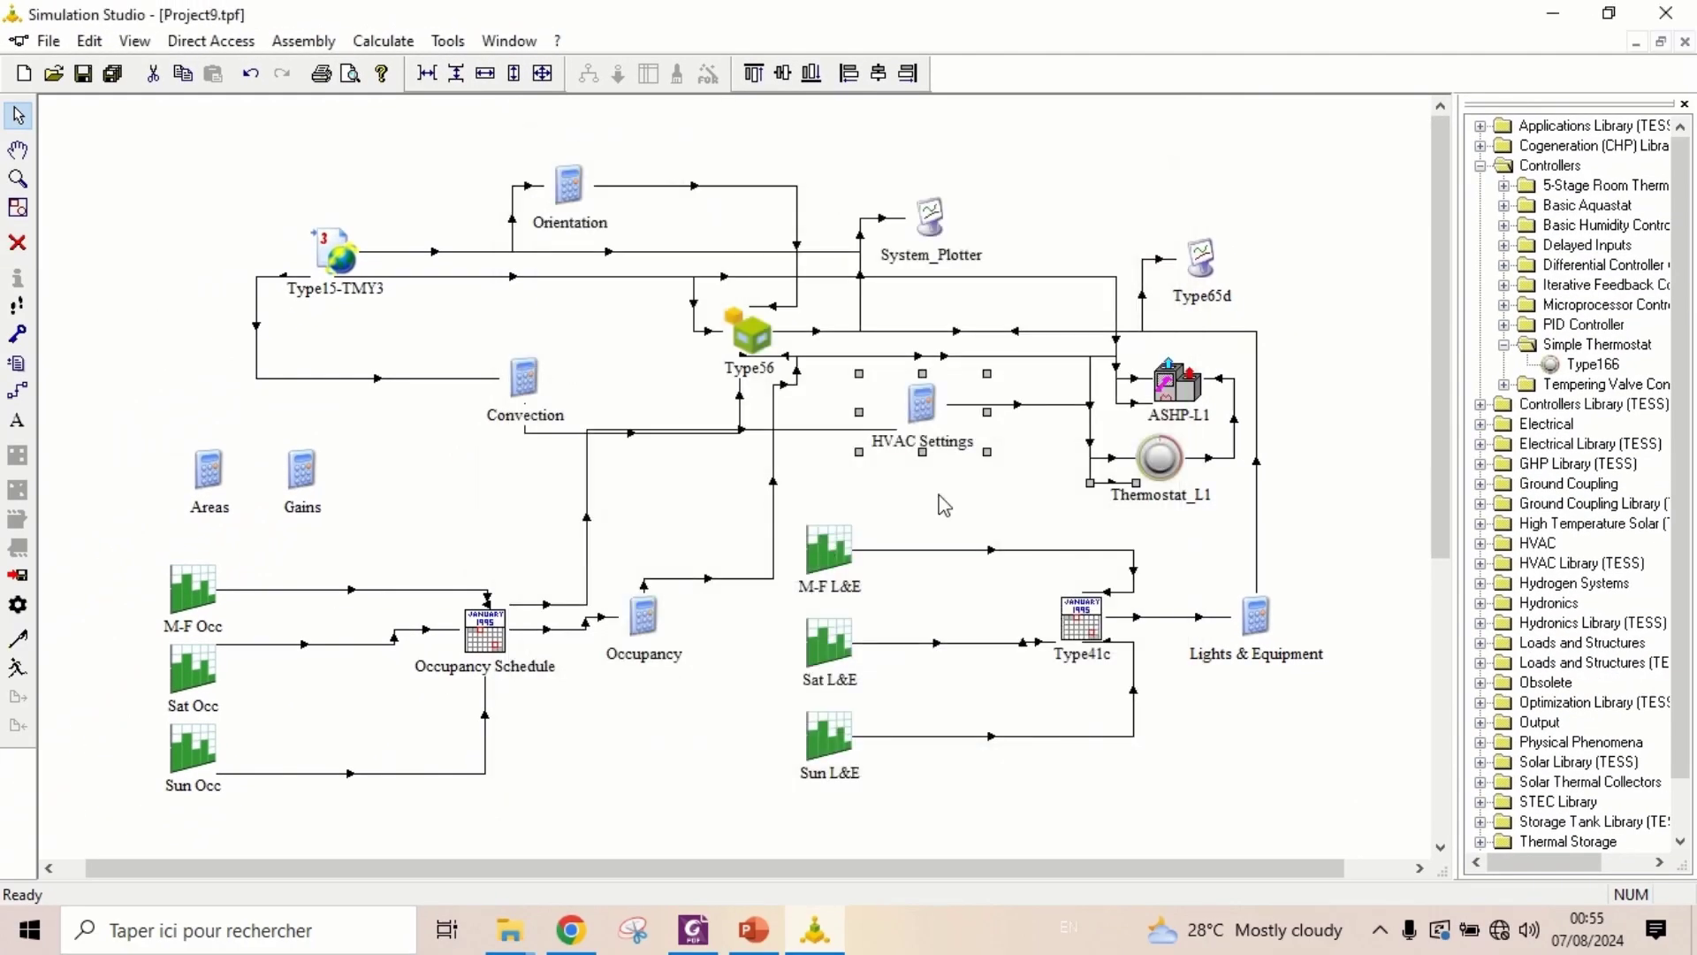
click(1047, 504)
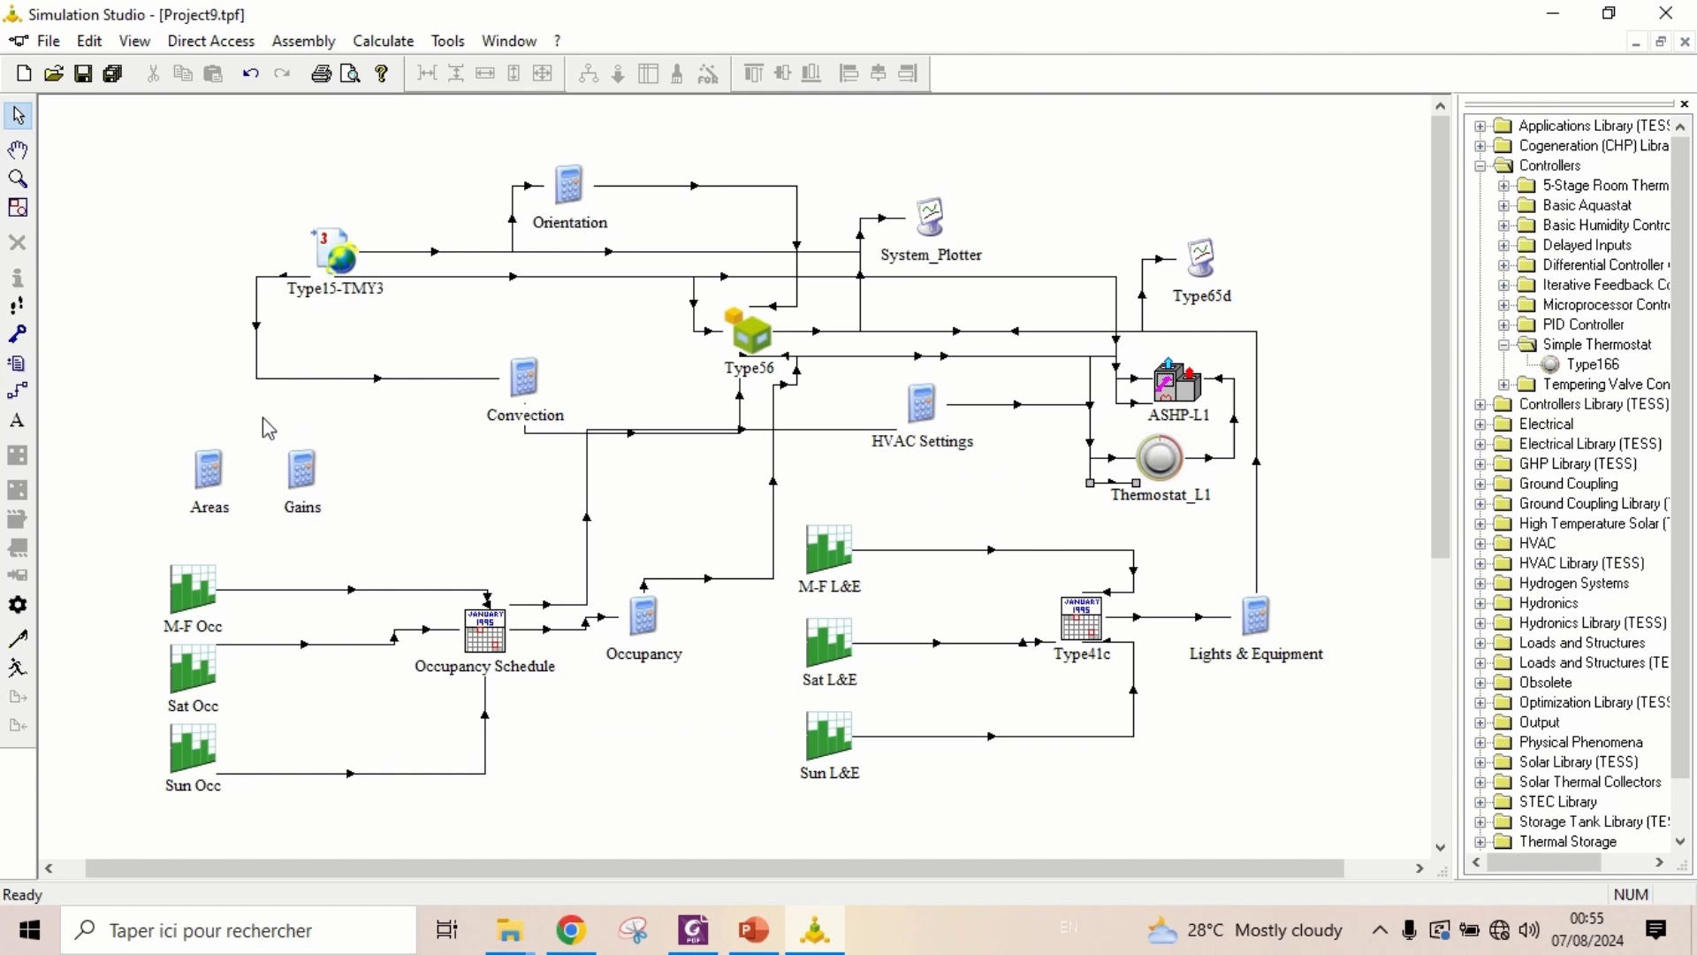
Link HVAC Settings to ASHP-L1, connecting FanOn to Fan Control Signal
click(18, 390)
mouse_move(952, 433)
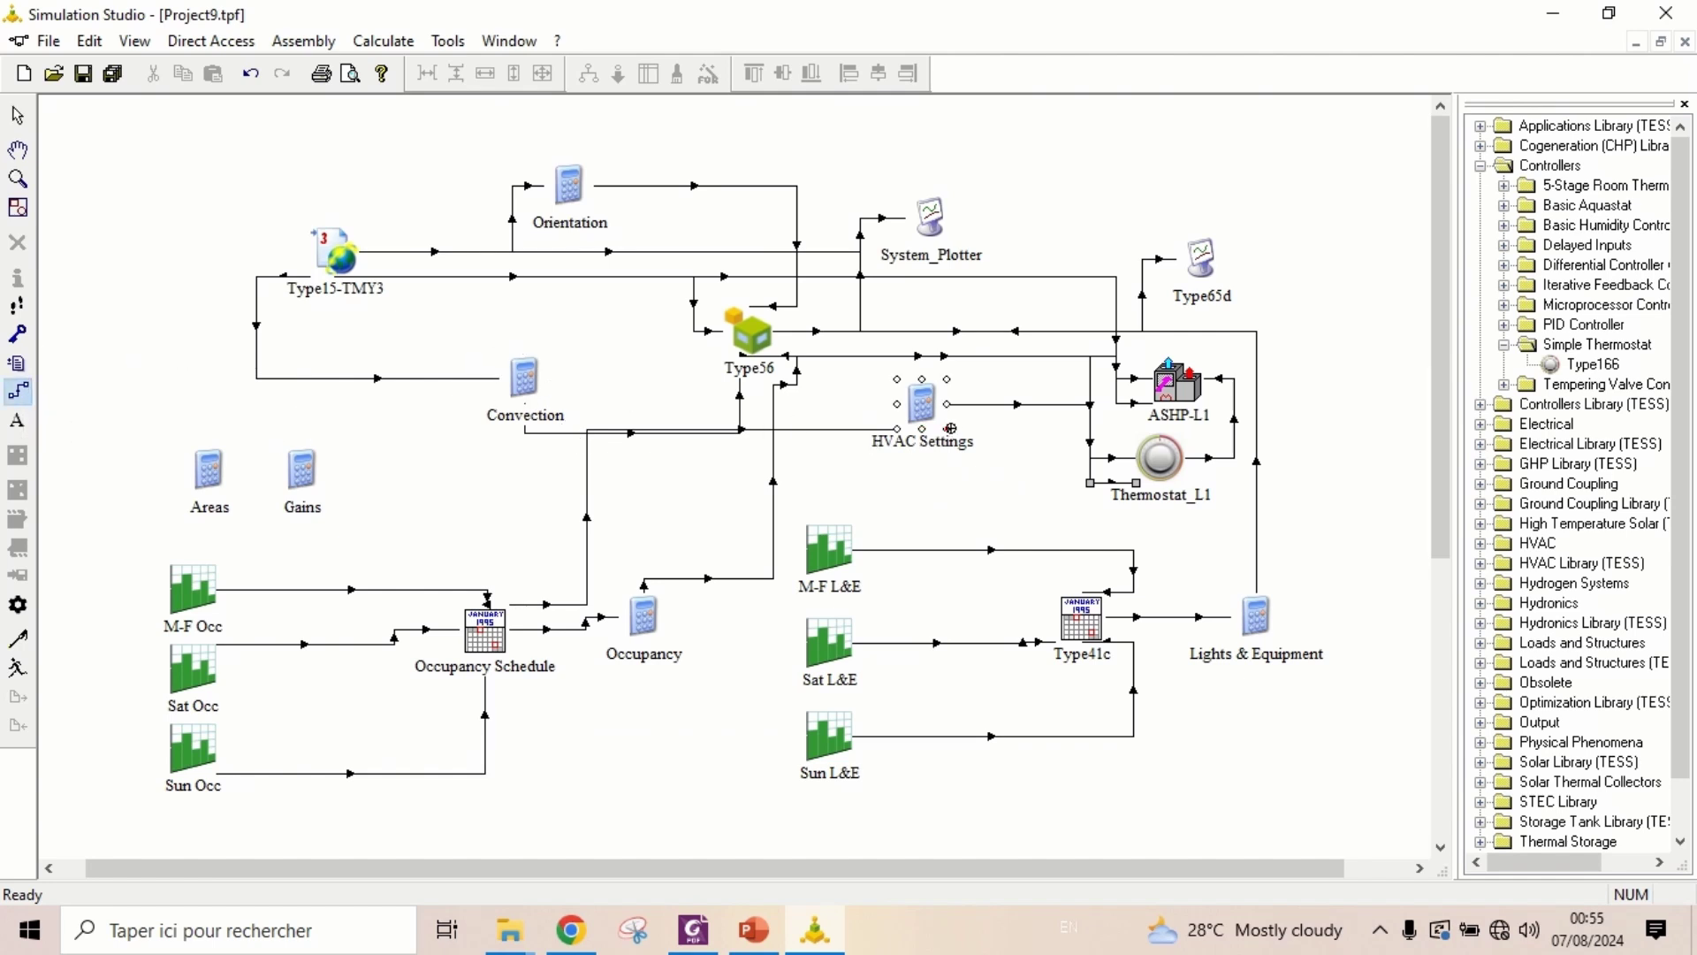
drag(947, 379, 1161, 386)
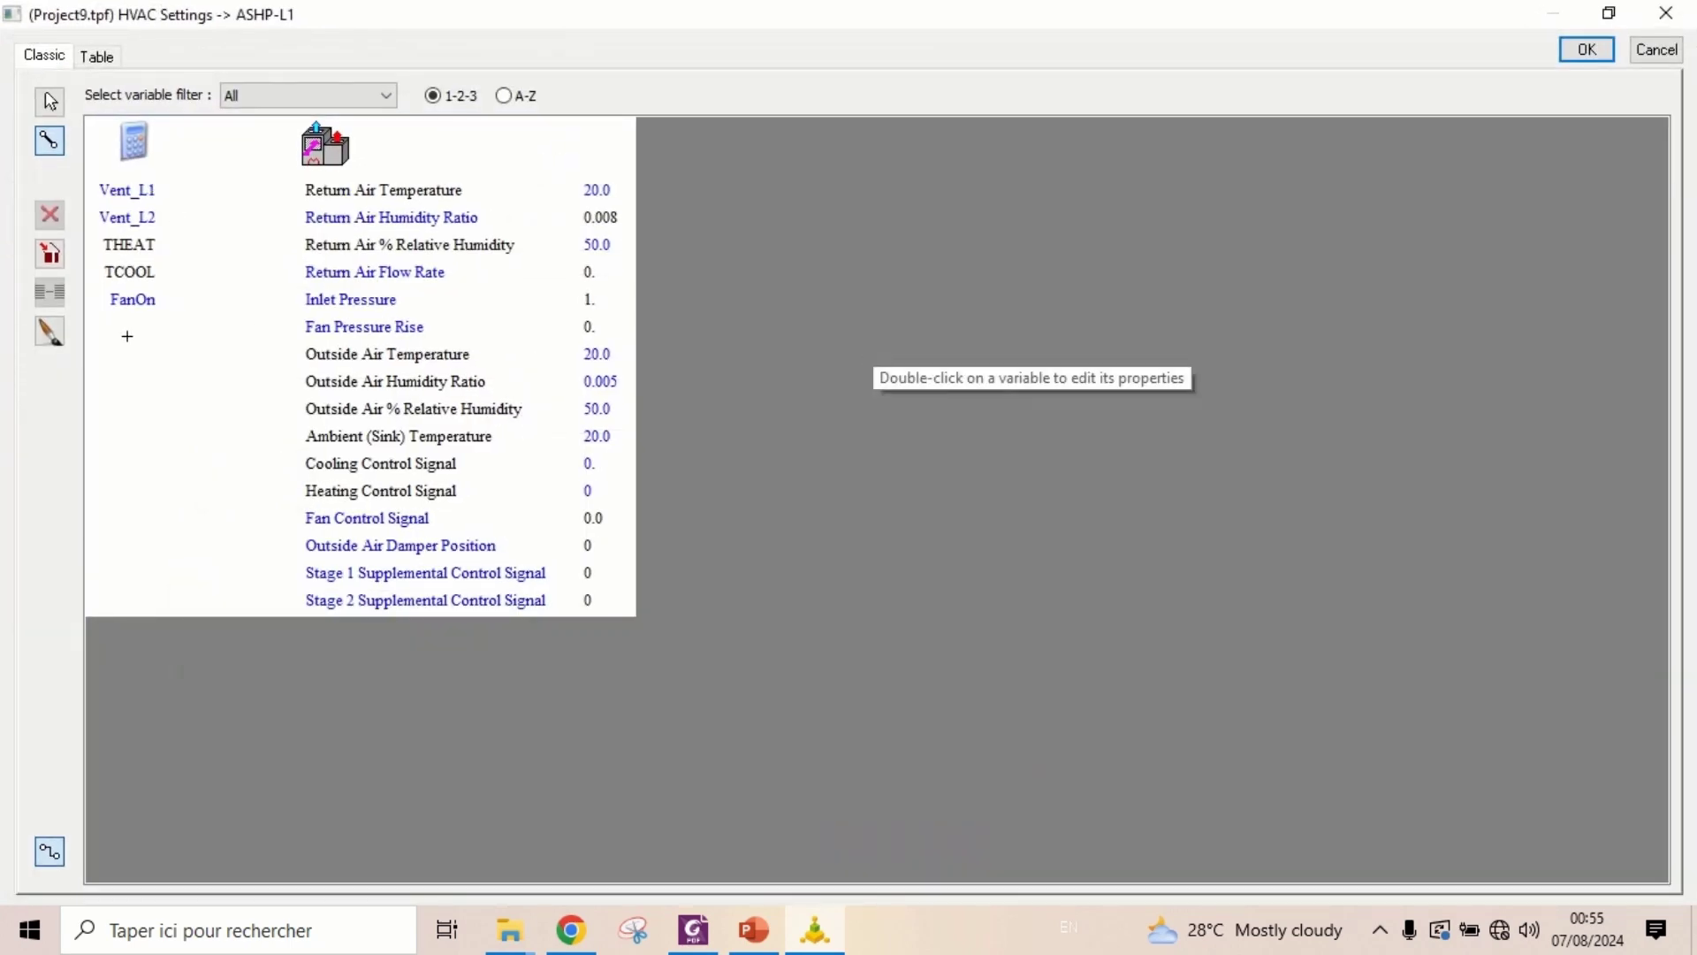
click(146, 300)
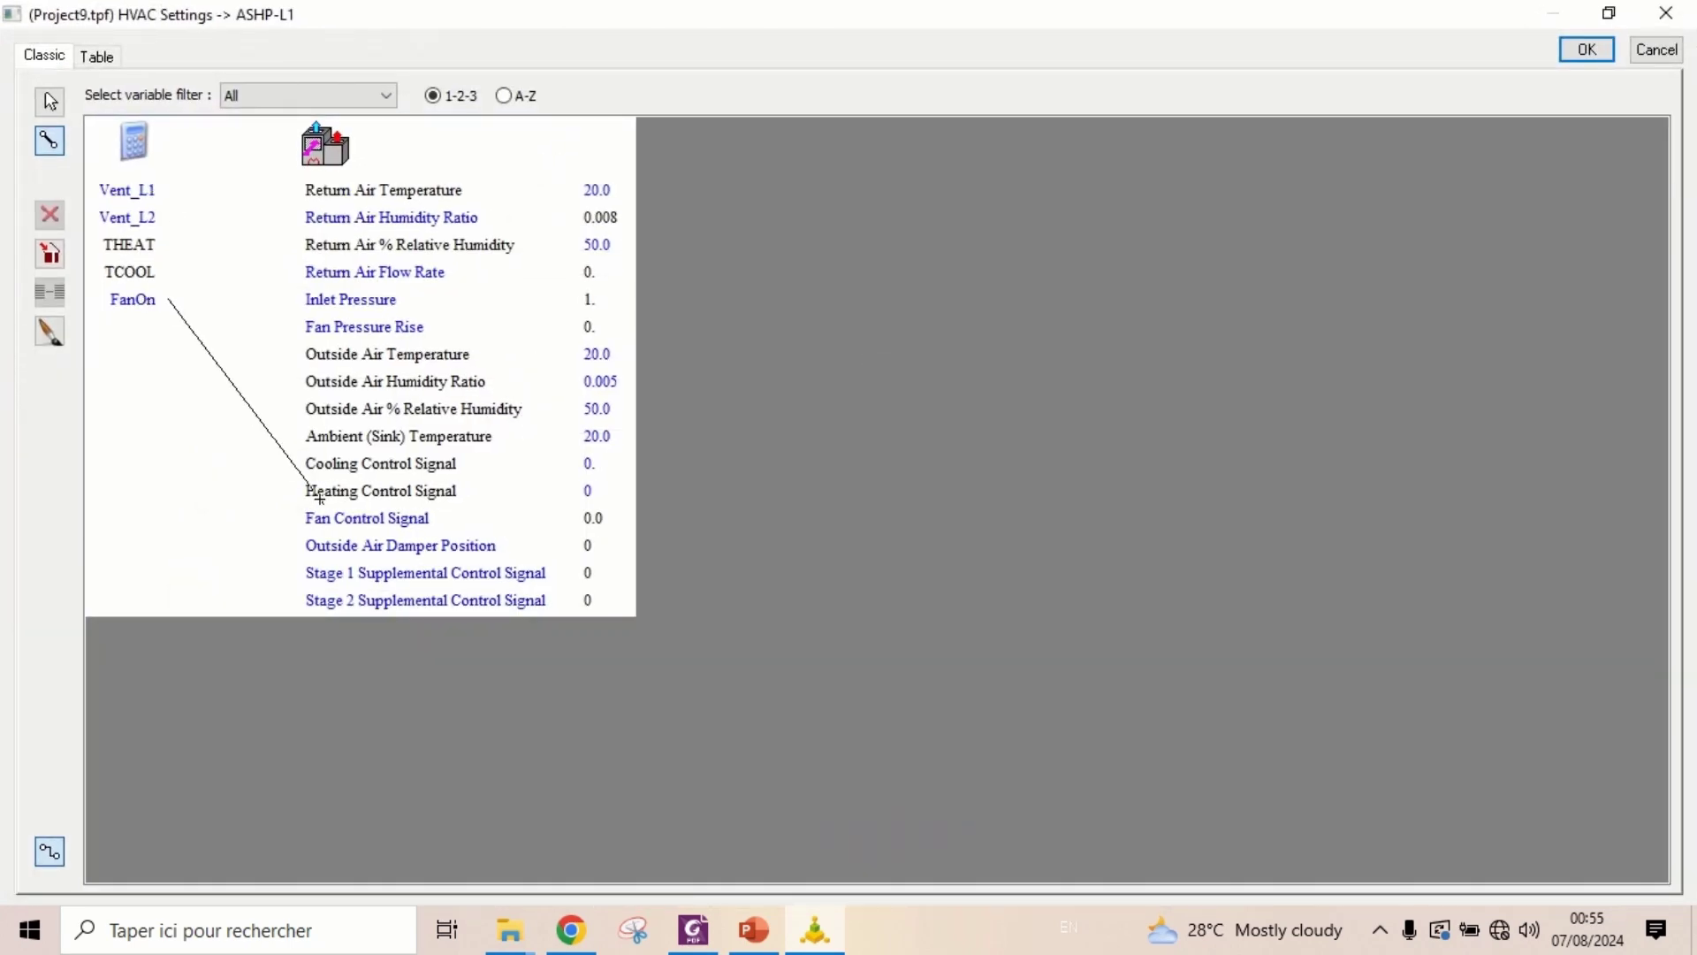
click(363, 519)
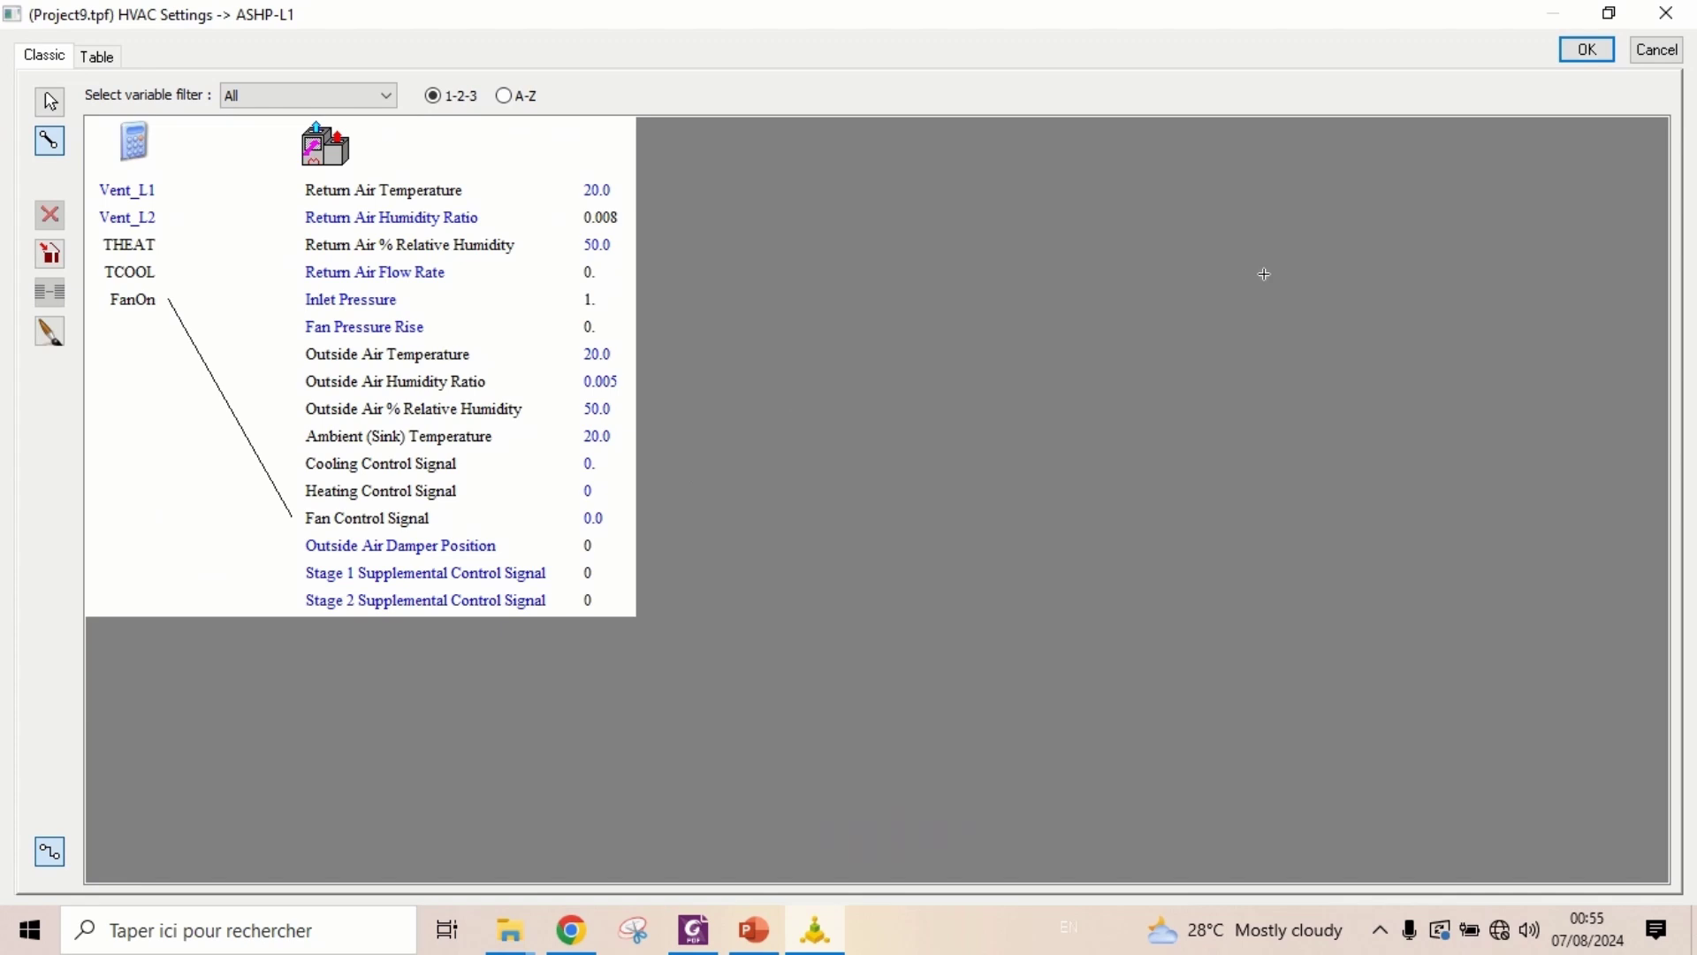
click(1587, 51)
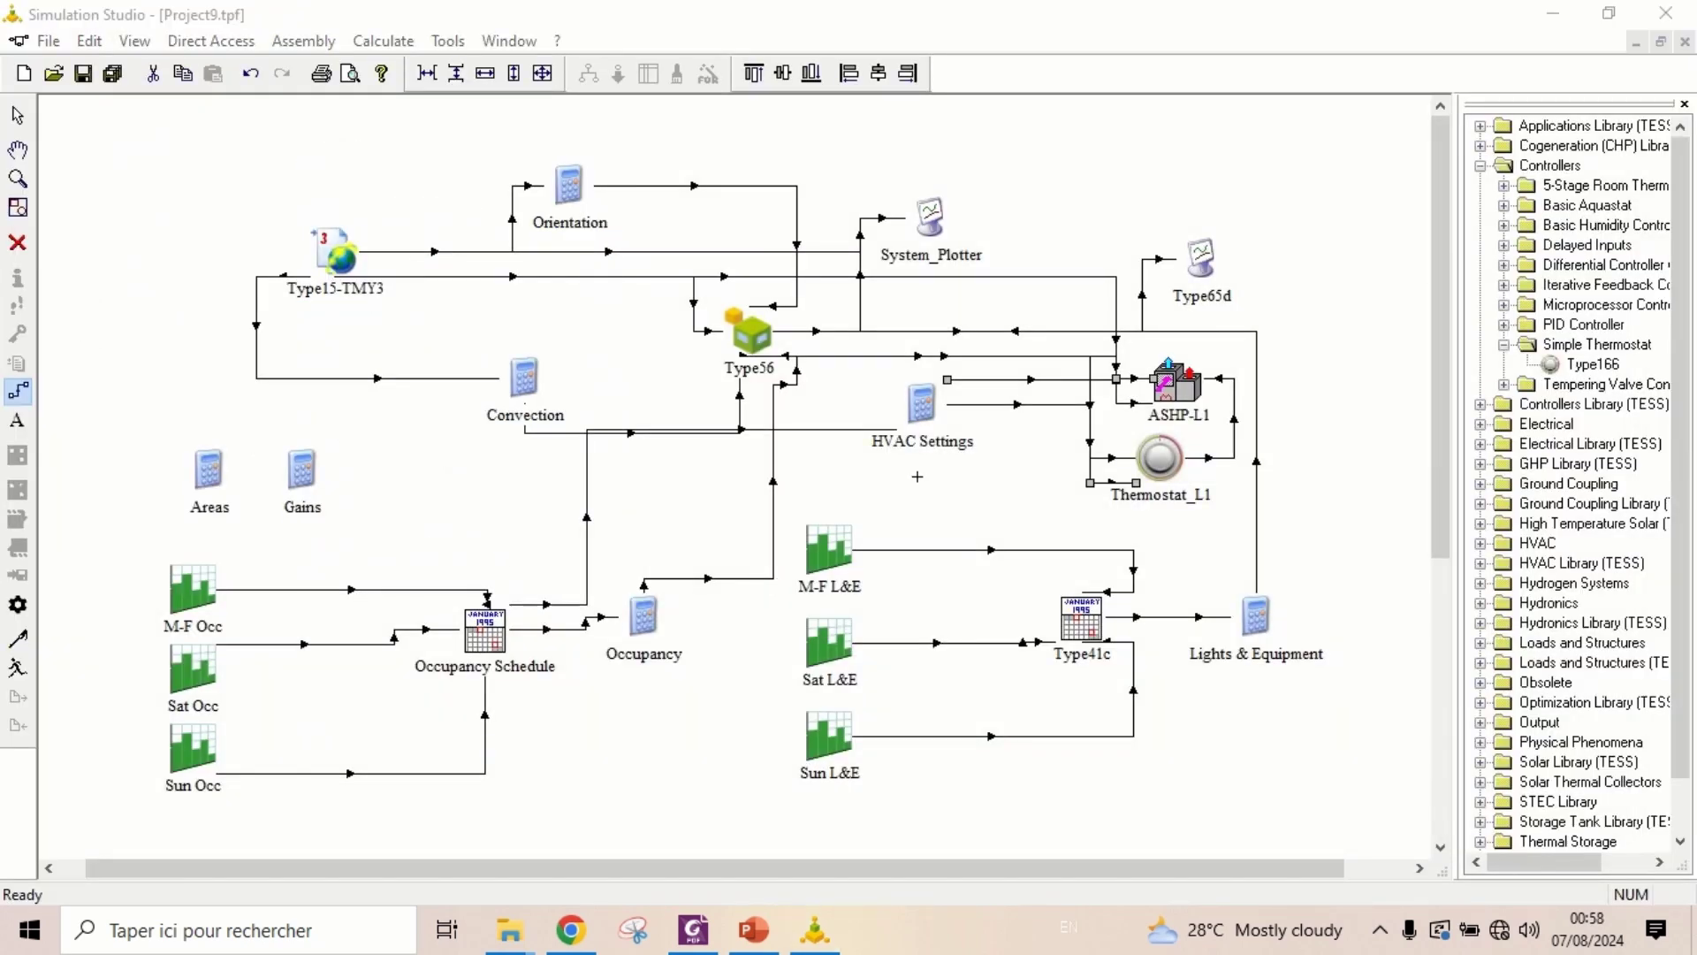
click(17, 115)
In the HVAC Settings equations, remove the *(1.2*3600/1000) conversion factor from the end of both Vent_L1 and Vent_L2
double_click(922, 404)
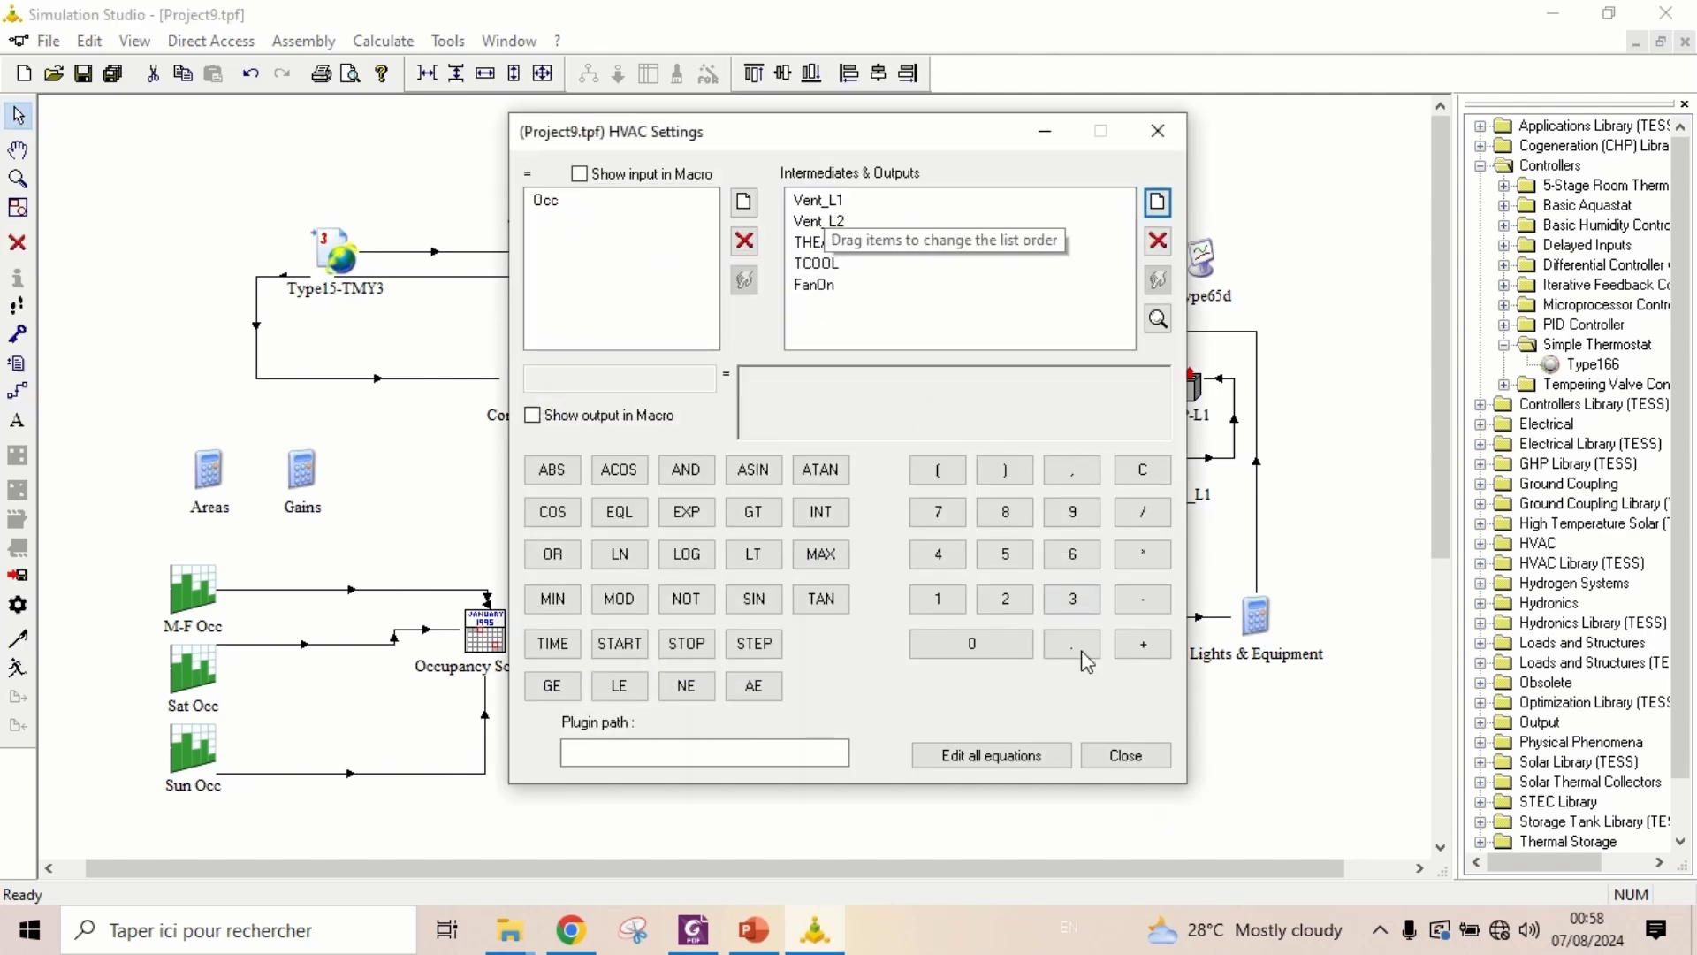
click(1008, 758)
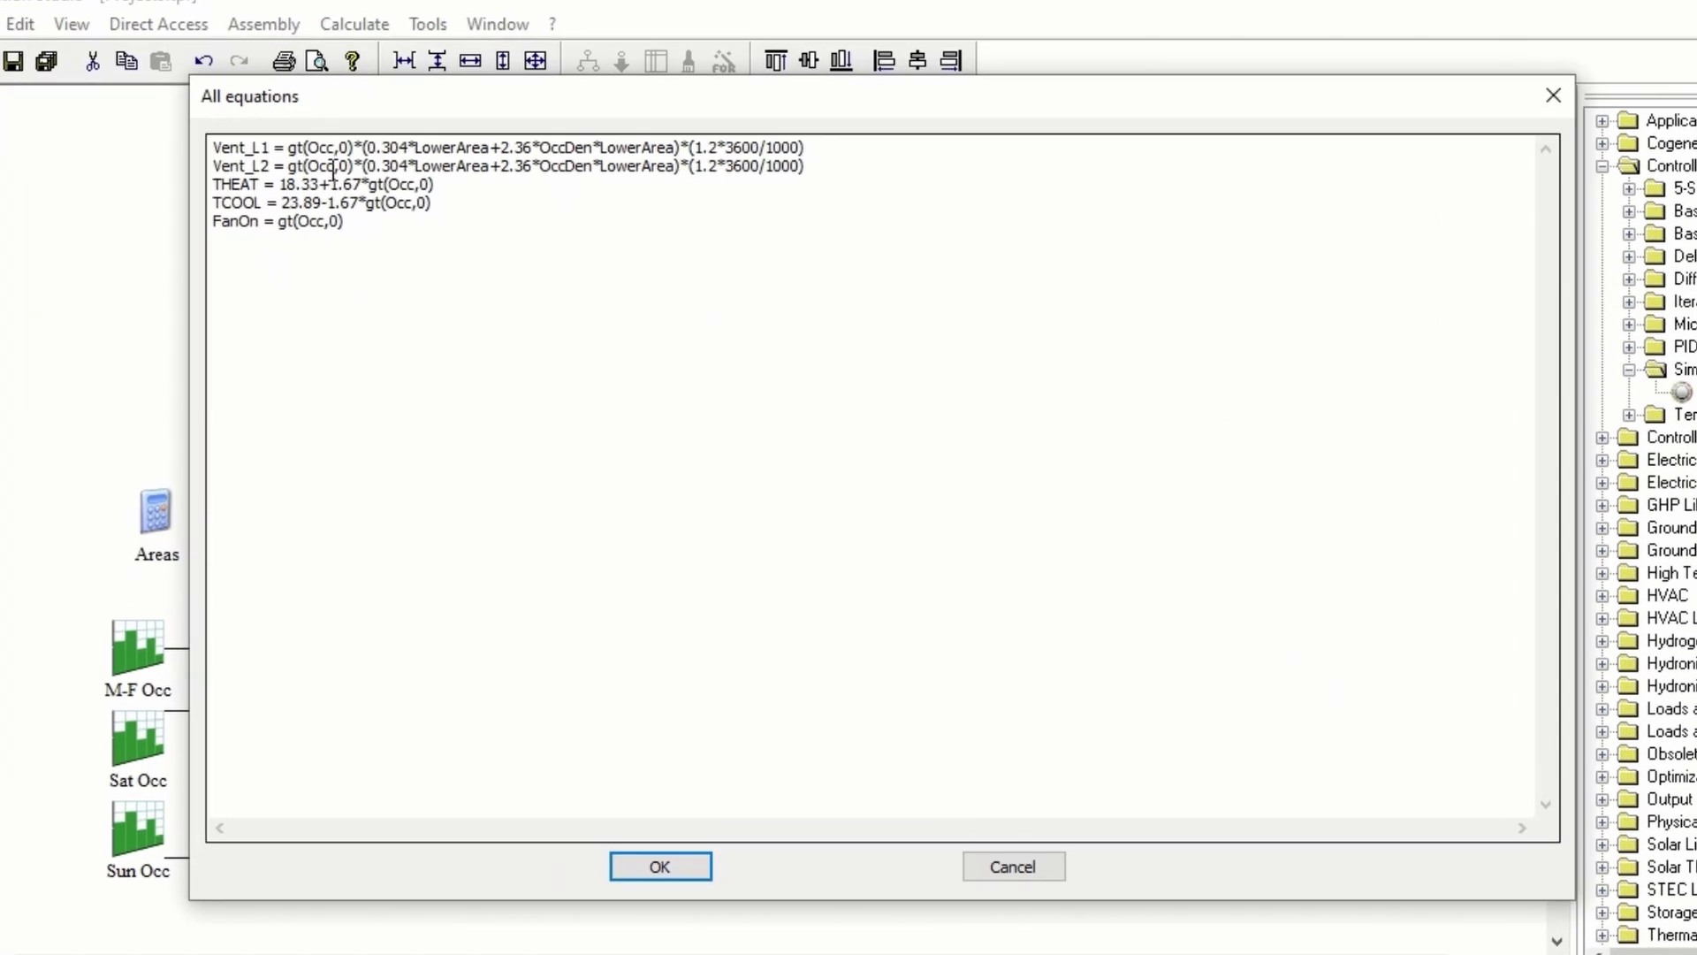
click(824, 146)
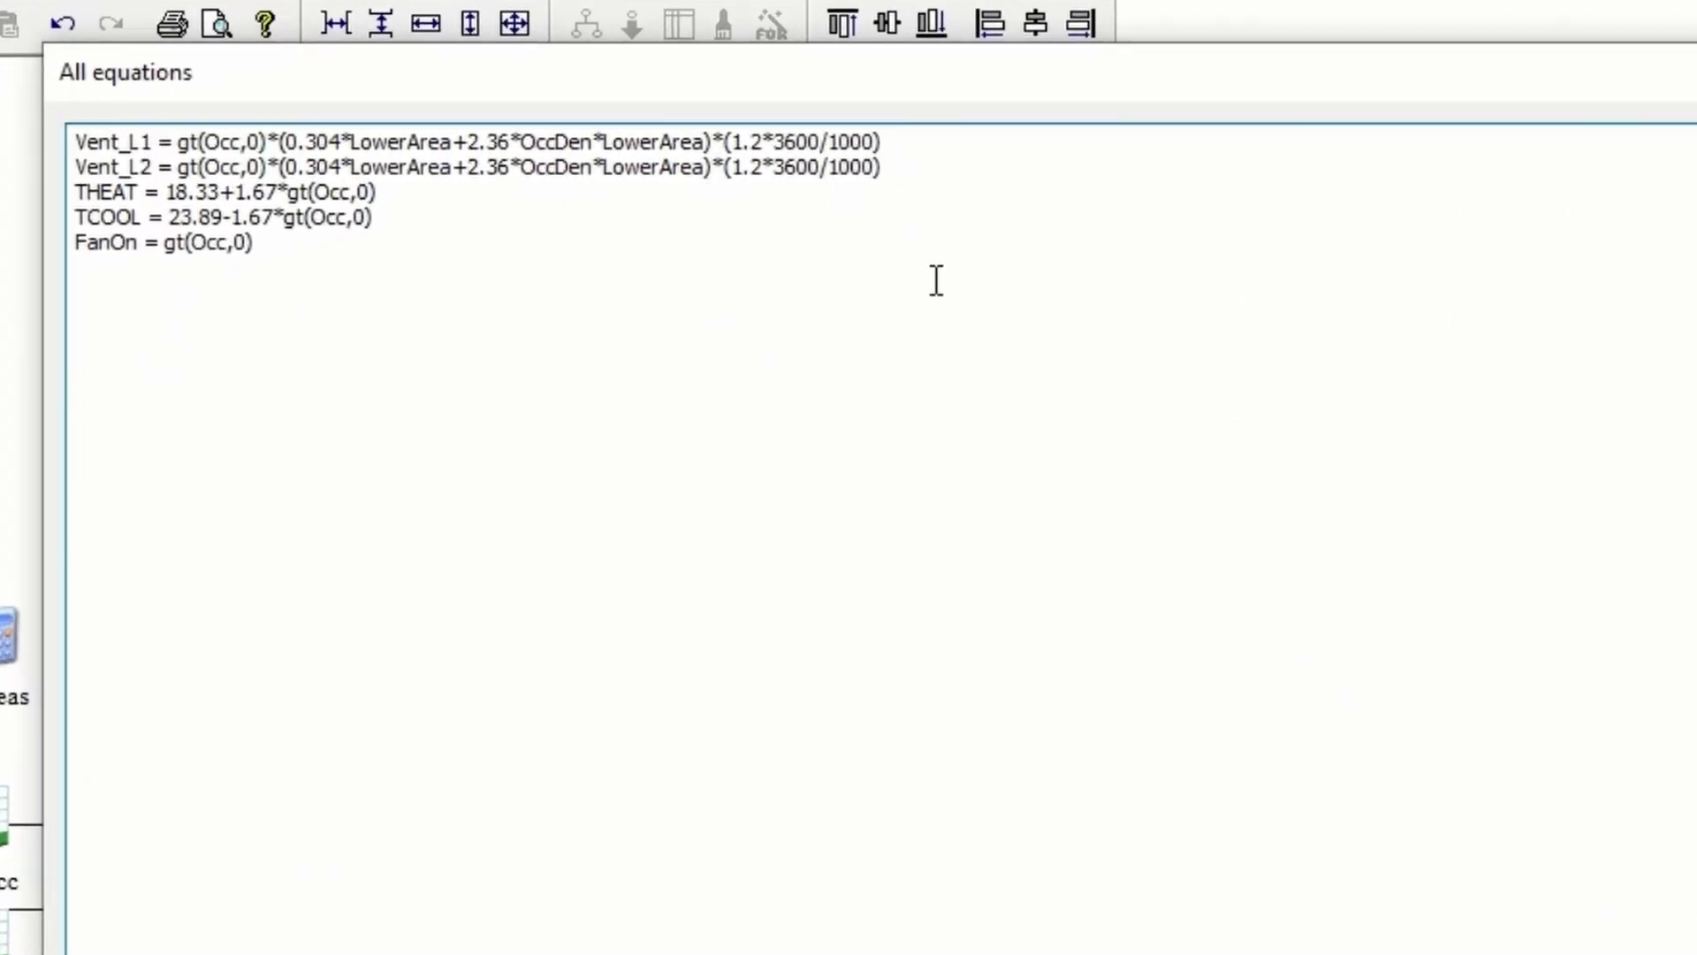
key(BackSpace)
key(BackSpace)
key(BackSpace)
key(BackSpace)
key(BackSpace)
key(BackSpace)
key(BackSpace)
key(BackSpace)
key(BackSpace)
key(BackSpace)
key(BackSpace)
key(BackSpace)
key(BackSpace)
key(BackSpace)
key(BackSpace)
key(BackSpace)
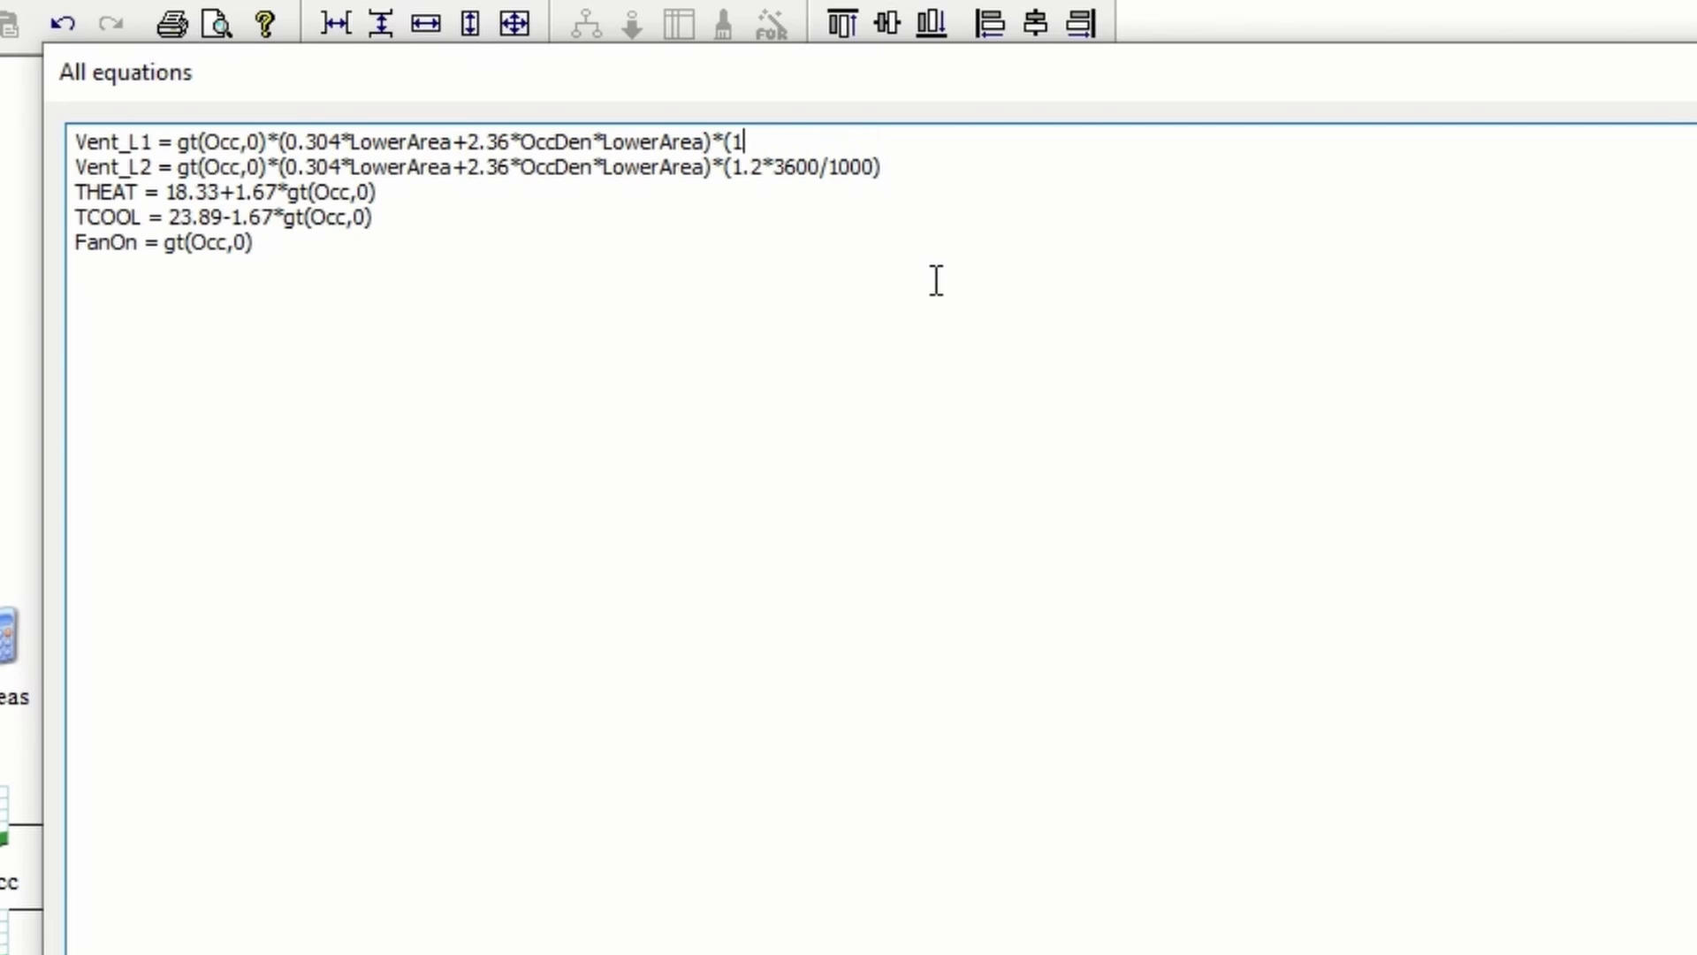
click(899, 168)
key(BackSpace)
key(BackSpace)
key(BackSpace)
key(BackSpace)
key(BackSpace)
key(BackSpace)
key(BackSpace)
key(BackSpace)
key(BackSpace)
key(BackSpace)
key(BackSpace)
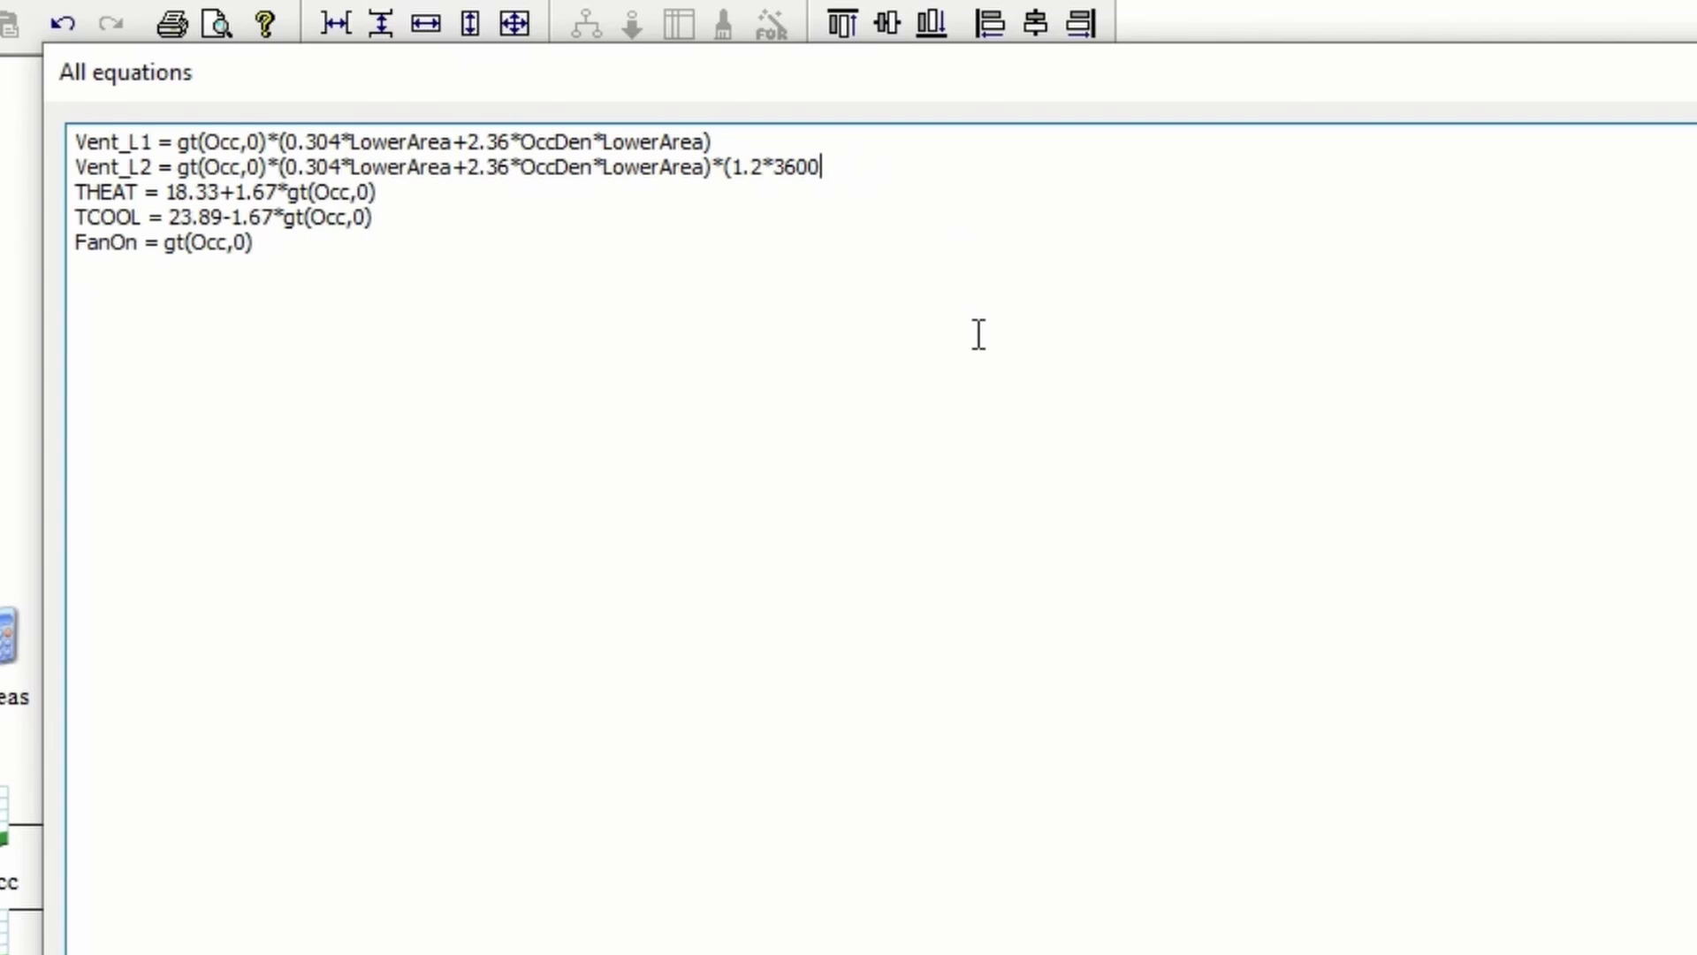
key(BackSpace)
key(BackSpace)
key(BackSpace)
key(BackSpace)
key(BackSpace)
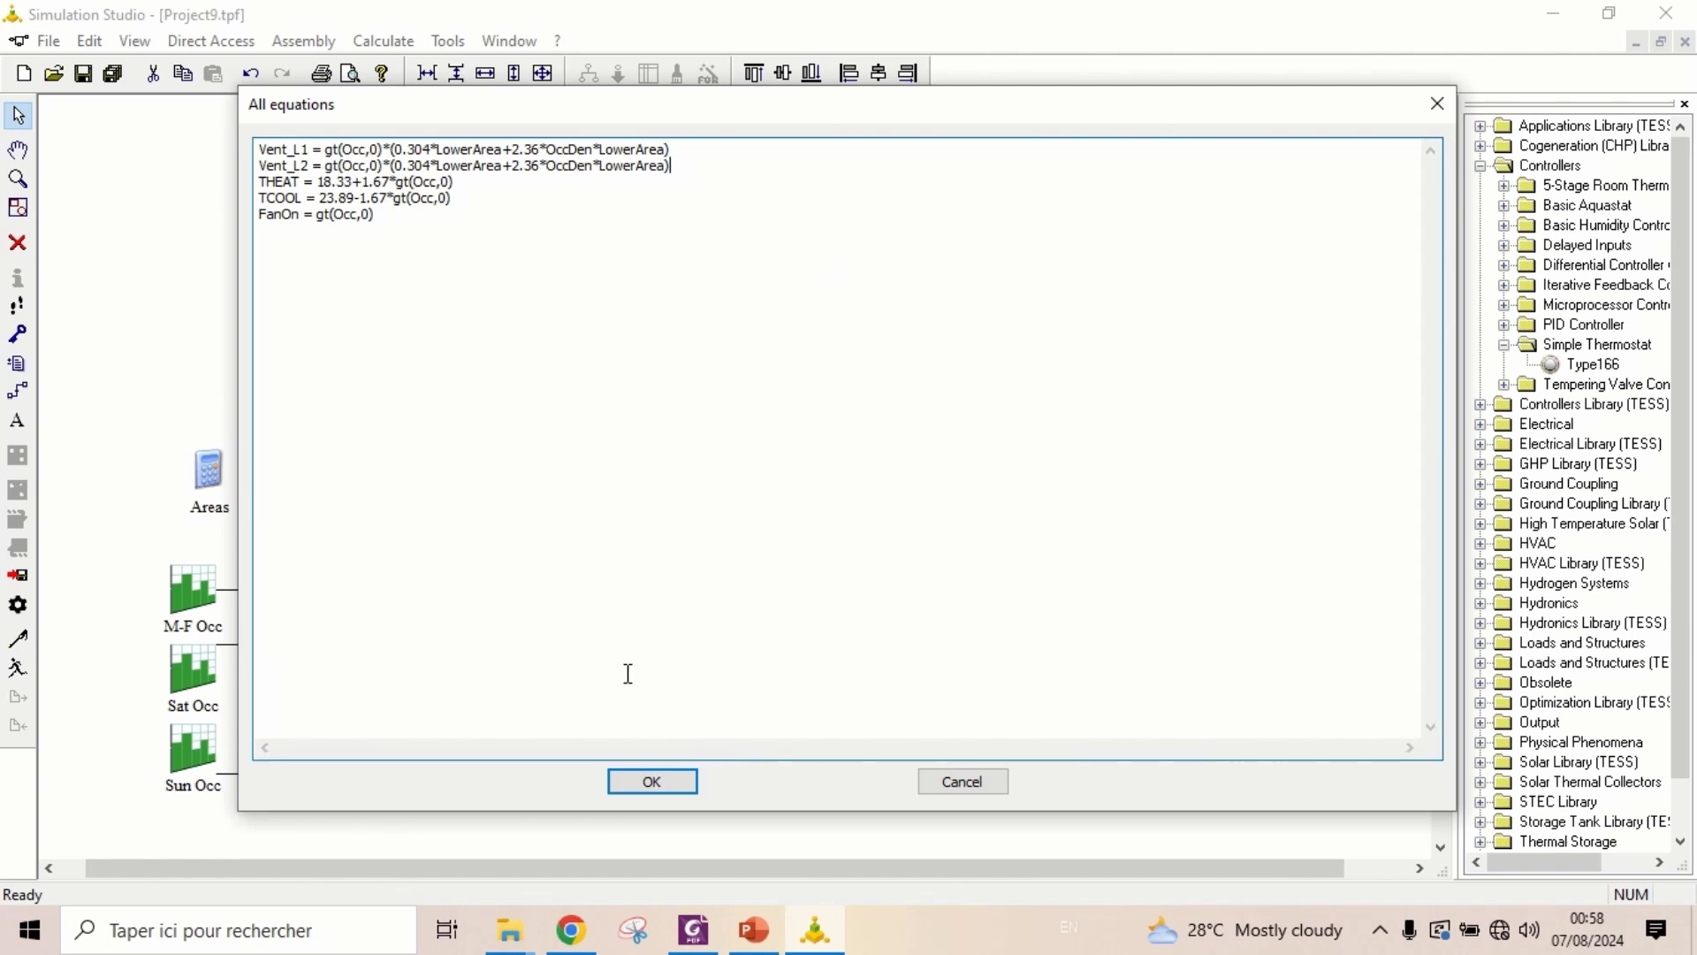
click(653, 780)
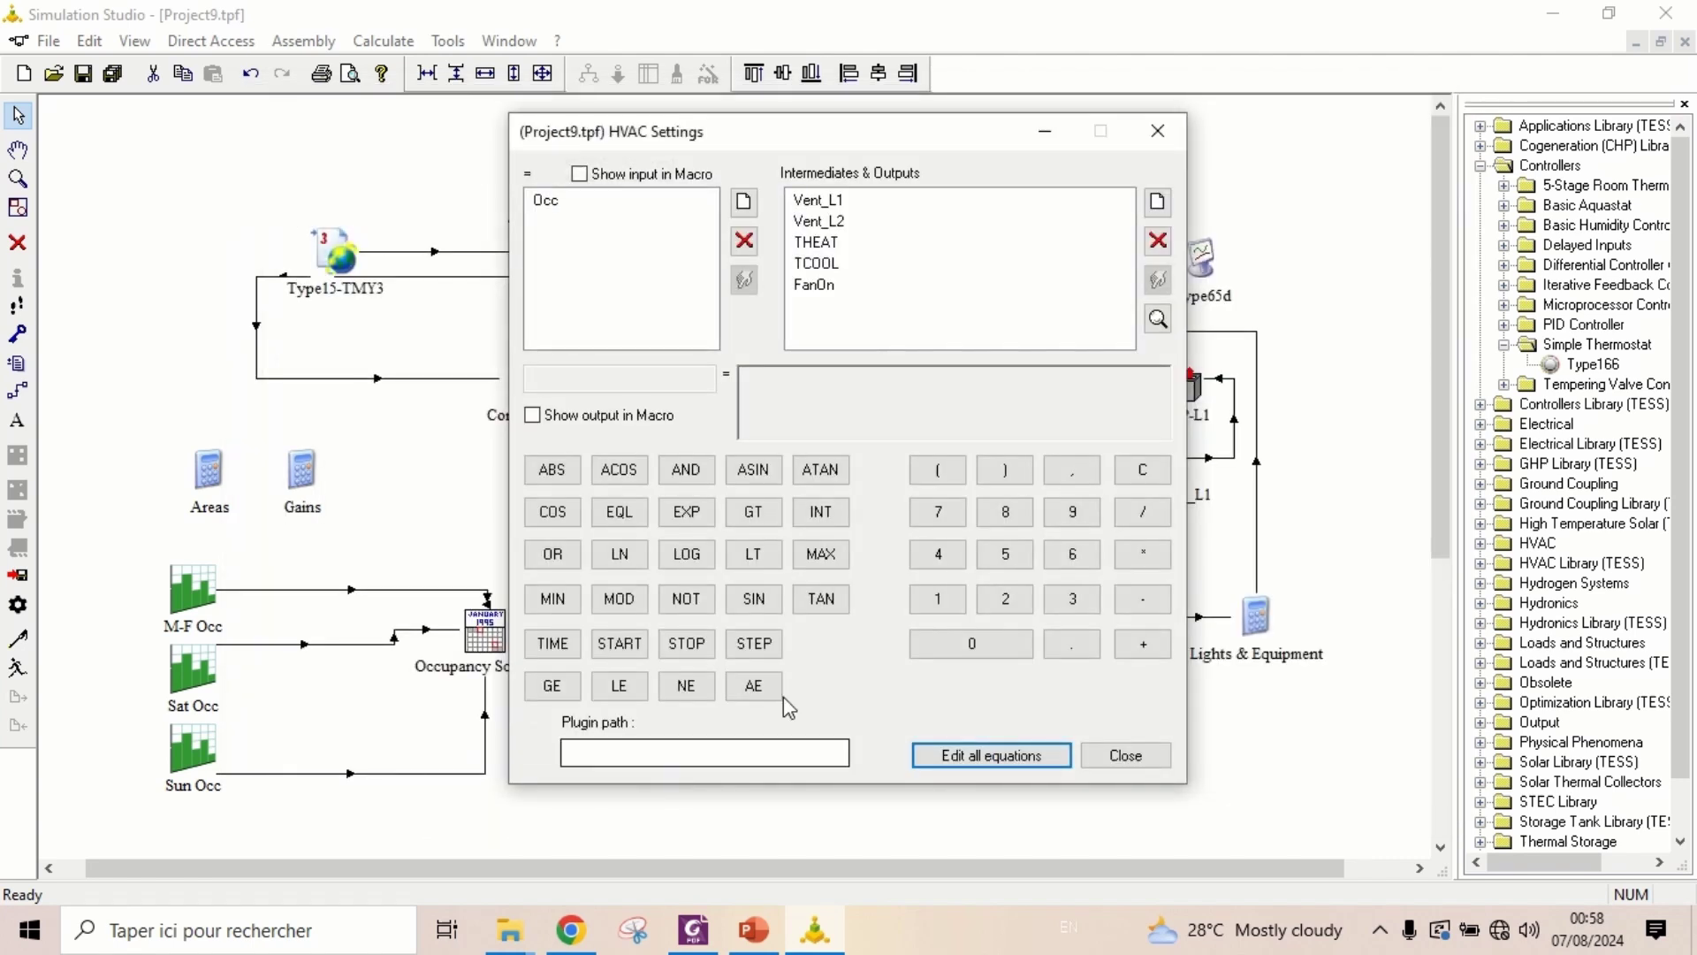
click(1126, 755)
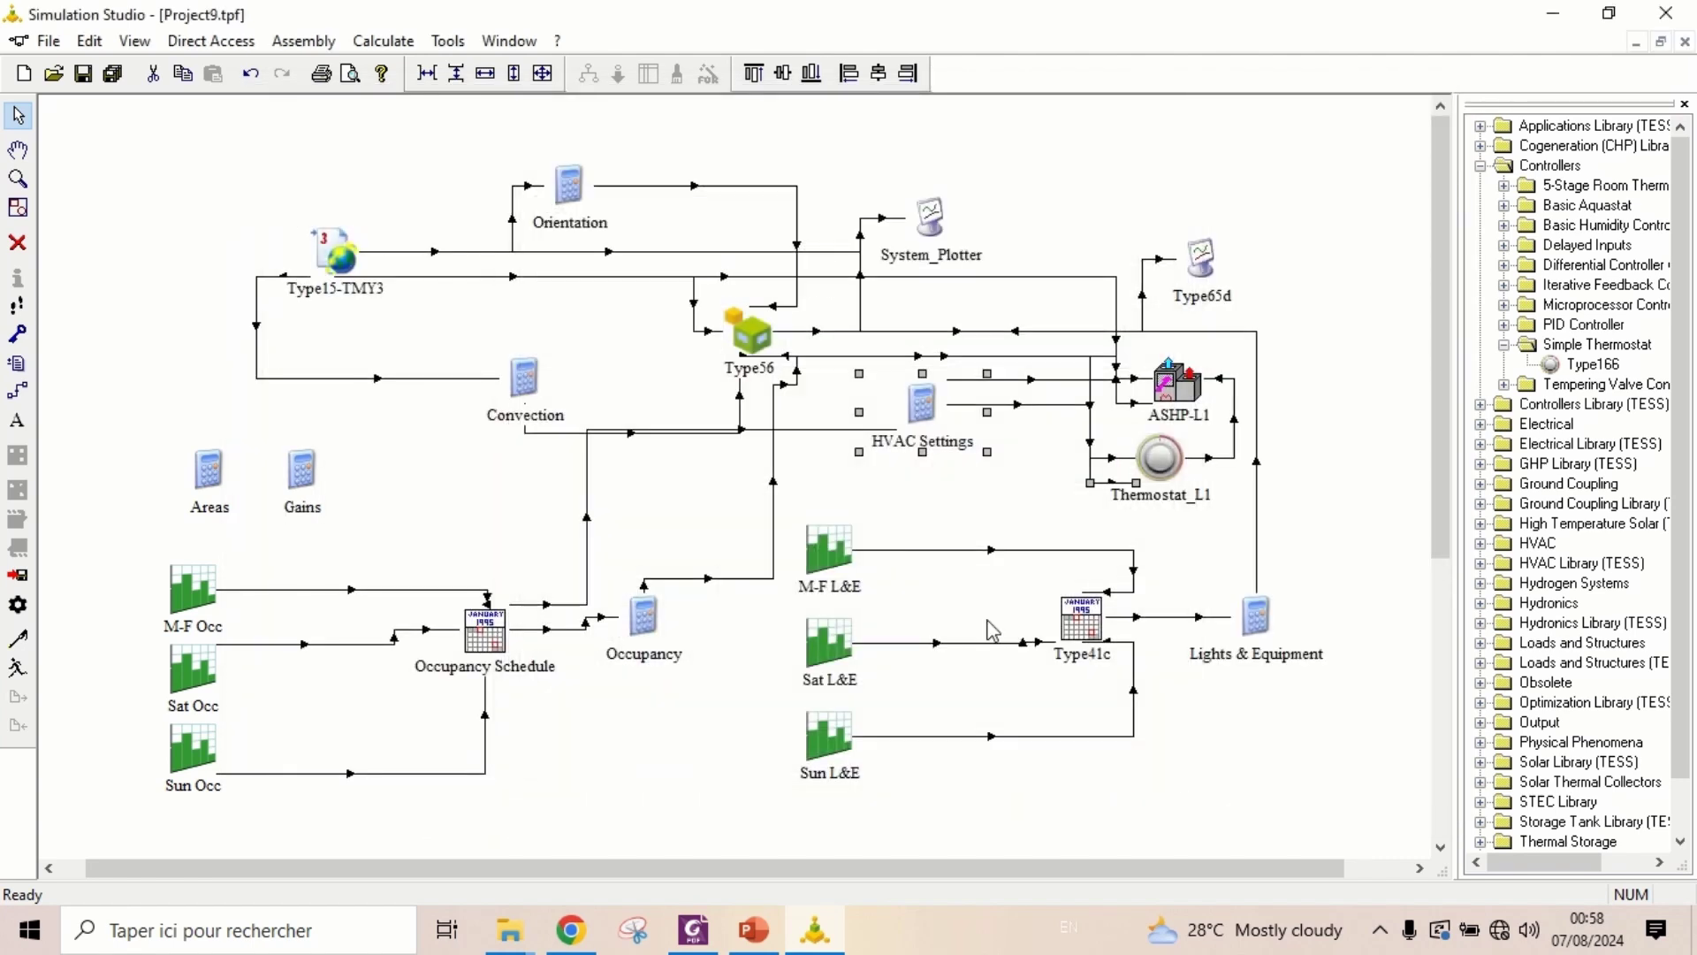
click(955, 495)
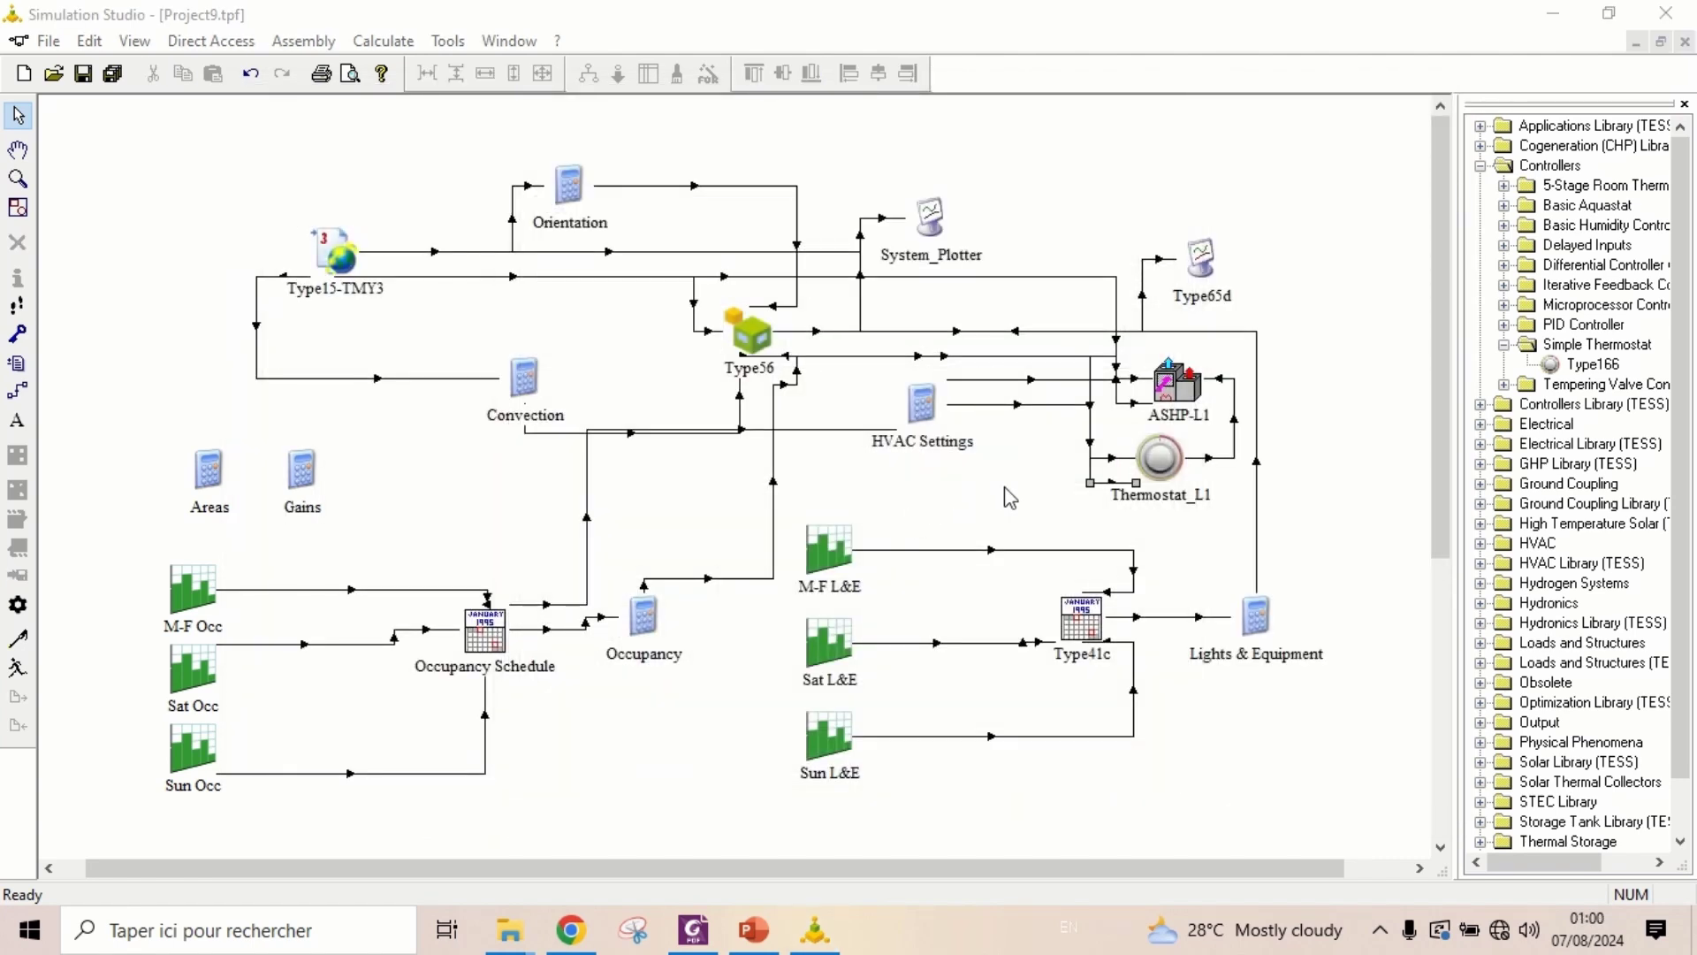
Add an output named OADamper_L1 to the HVAC Settings equations, defined as Vent_L1/944
double_click(923, 408)
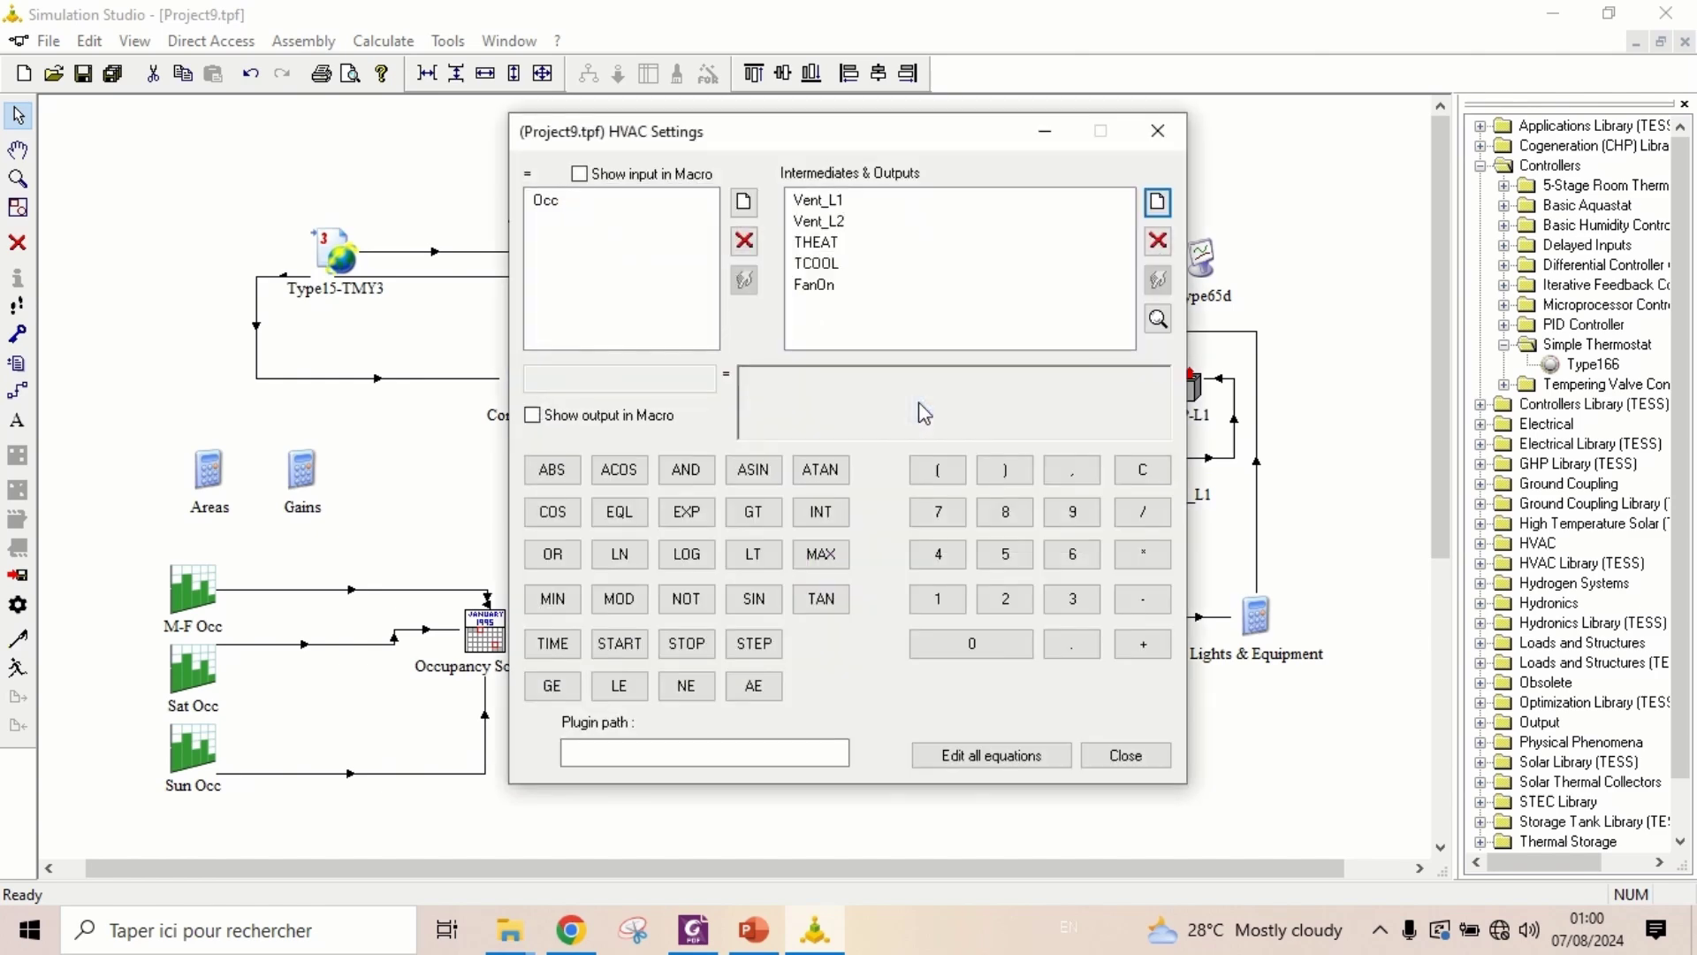
click(1158, 201)
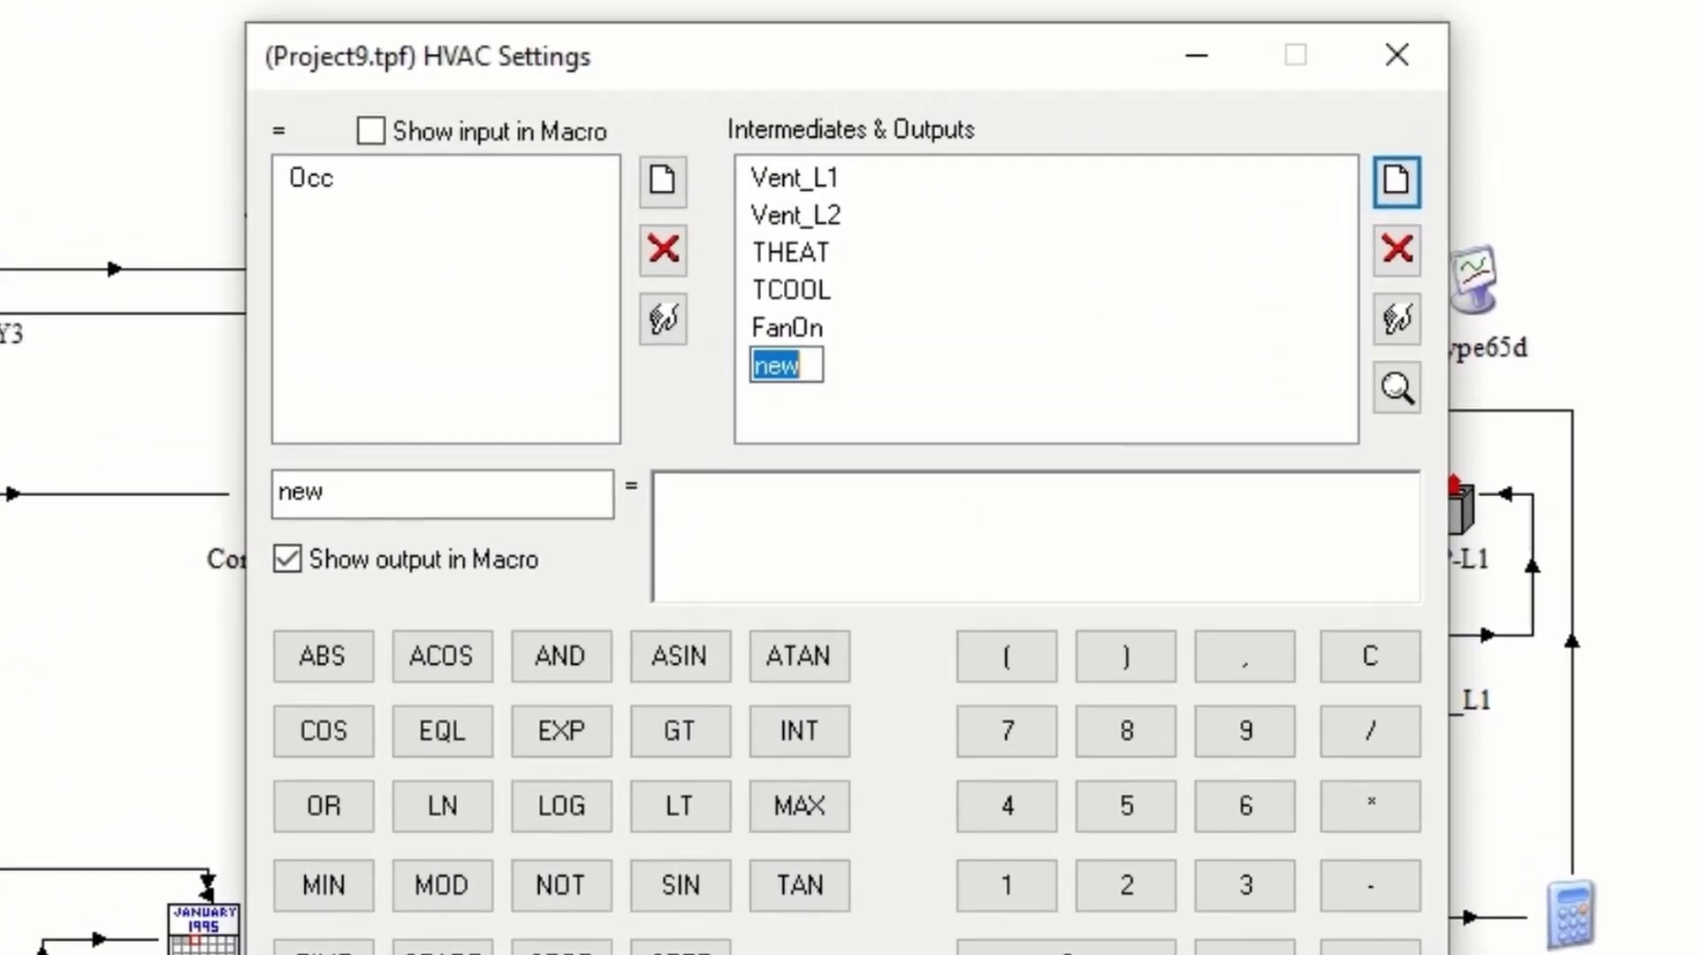
text(OA)
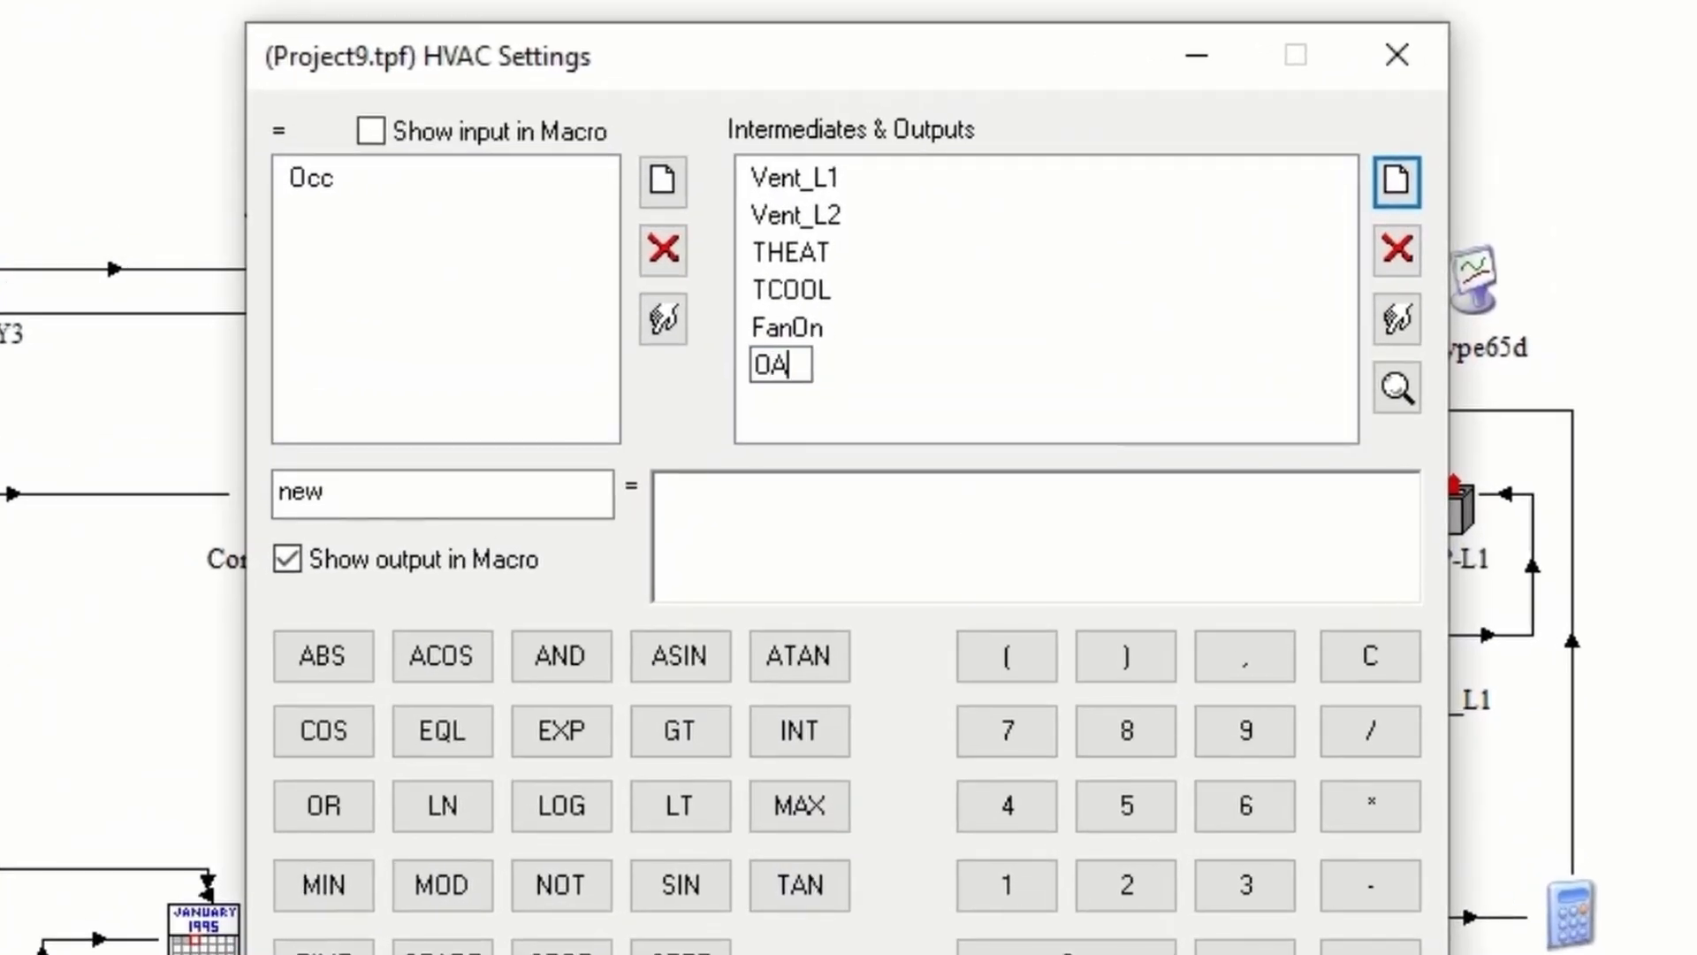
text(Dampe)
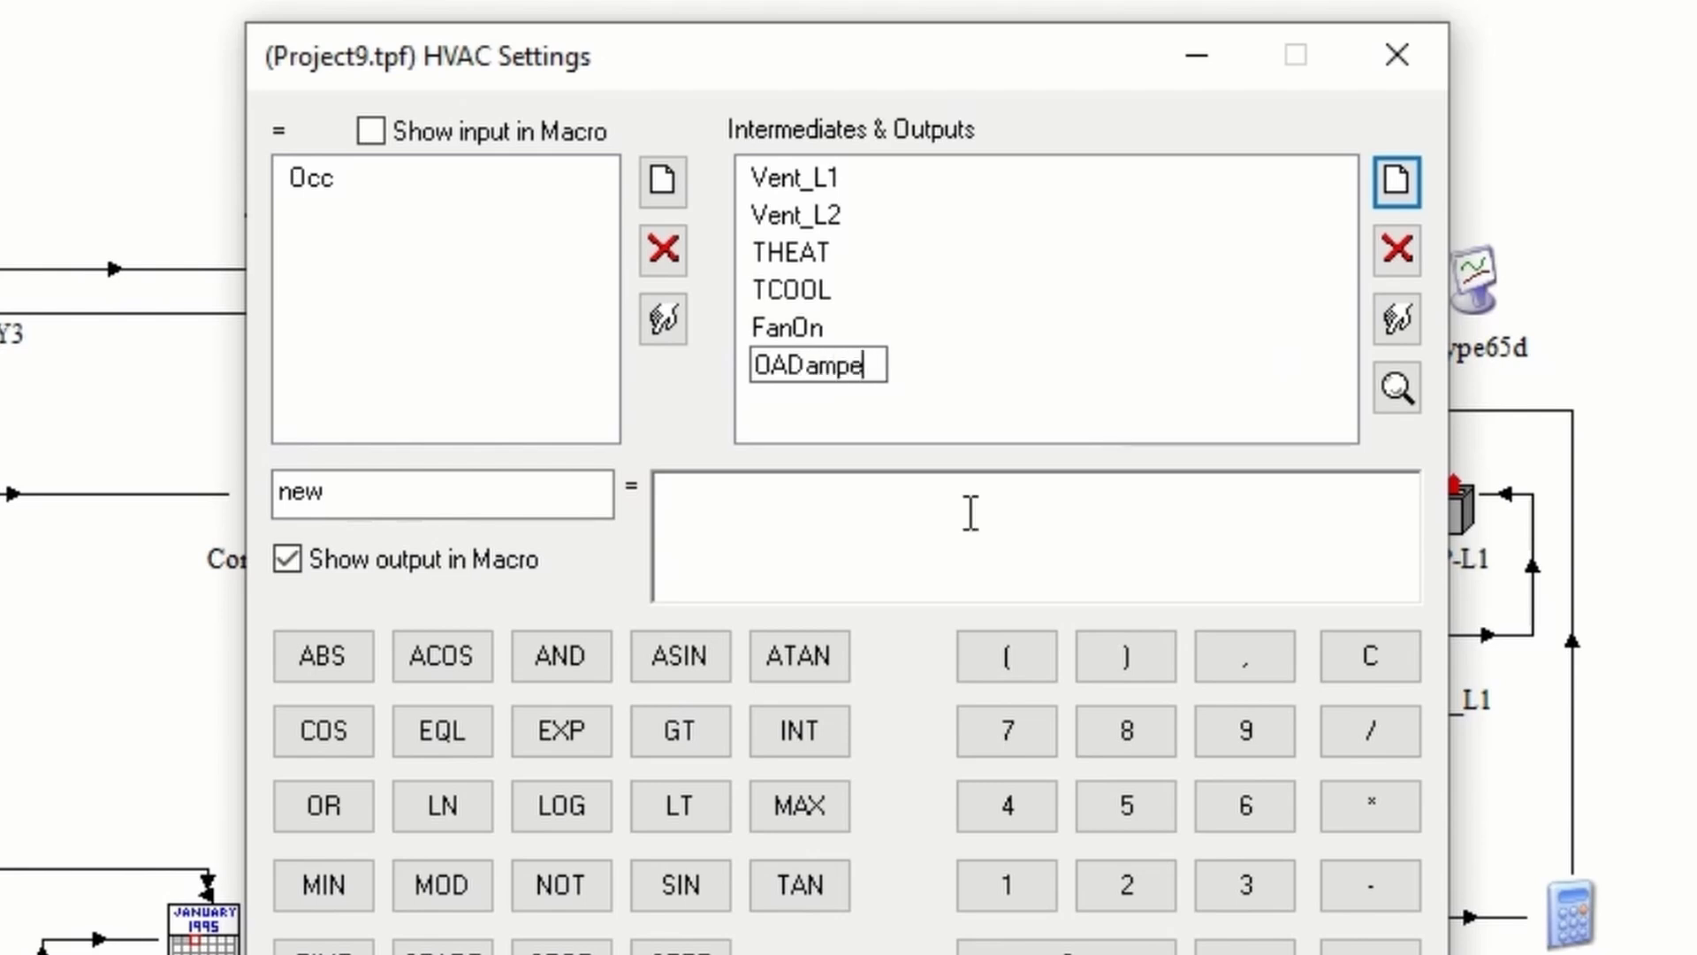
text(r_L1)
click(788, 534)
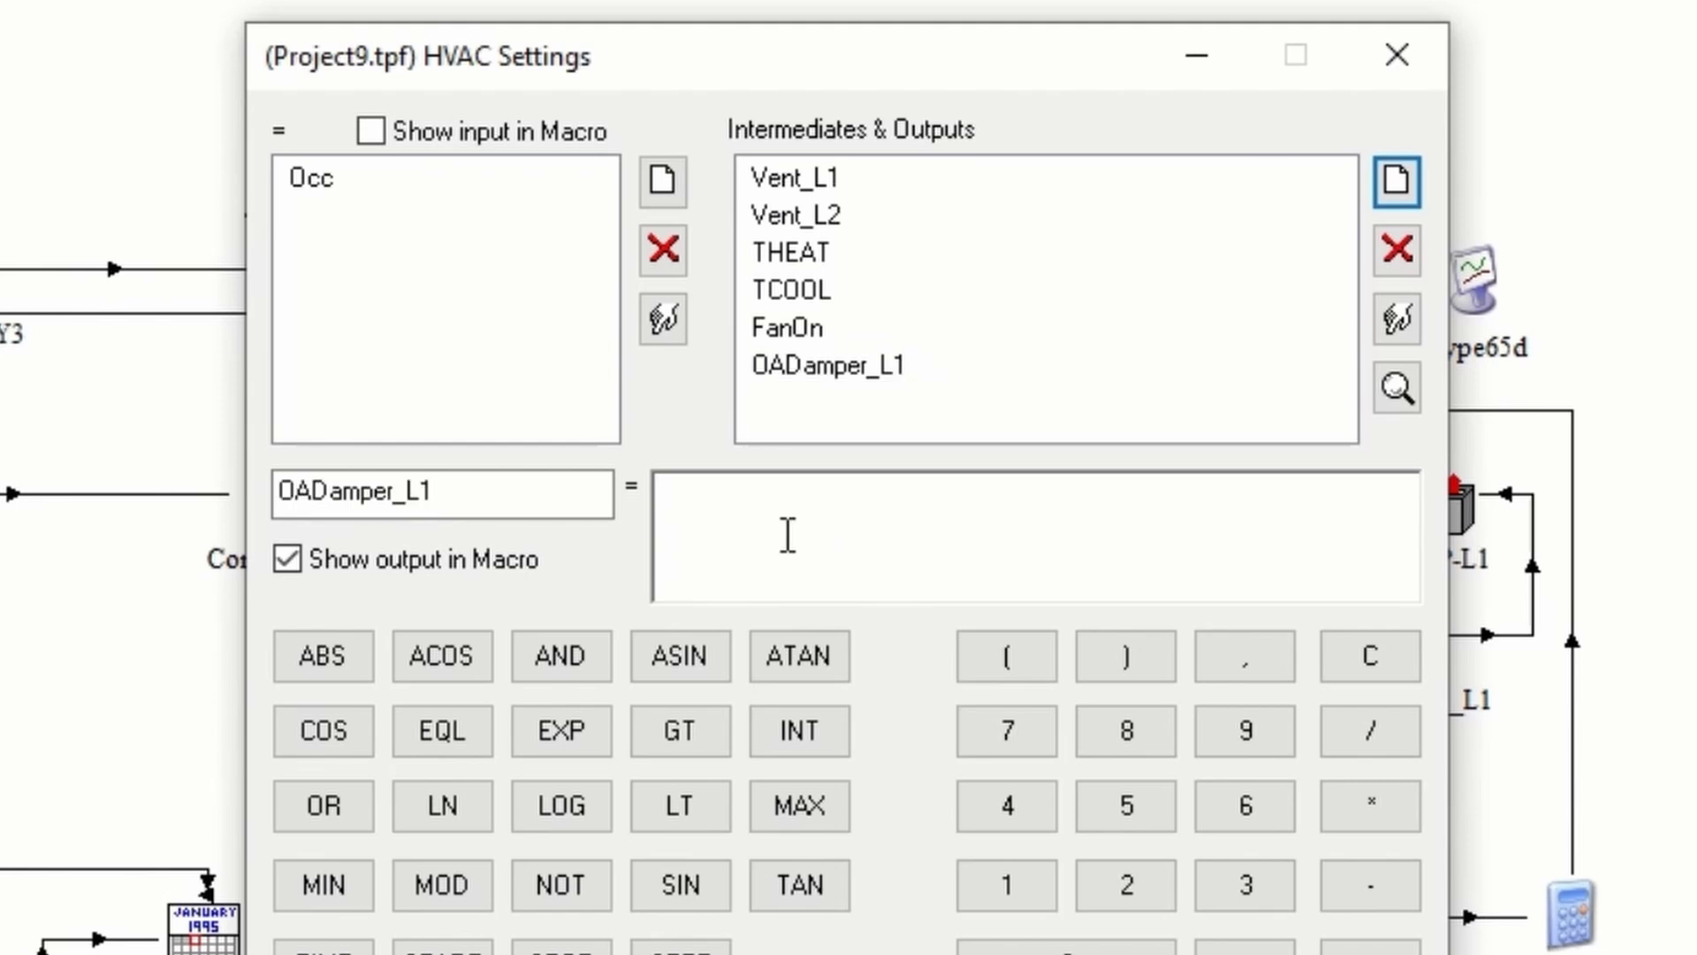
text(Vent_LL)
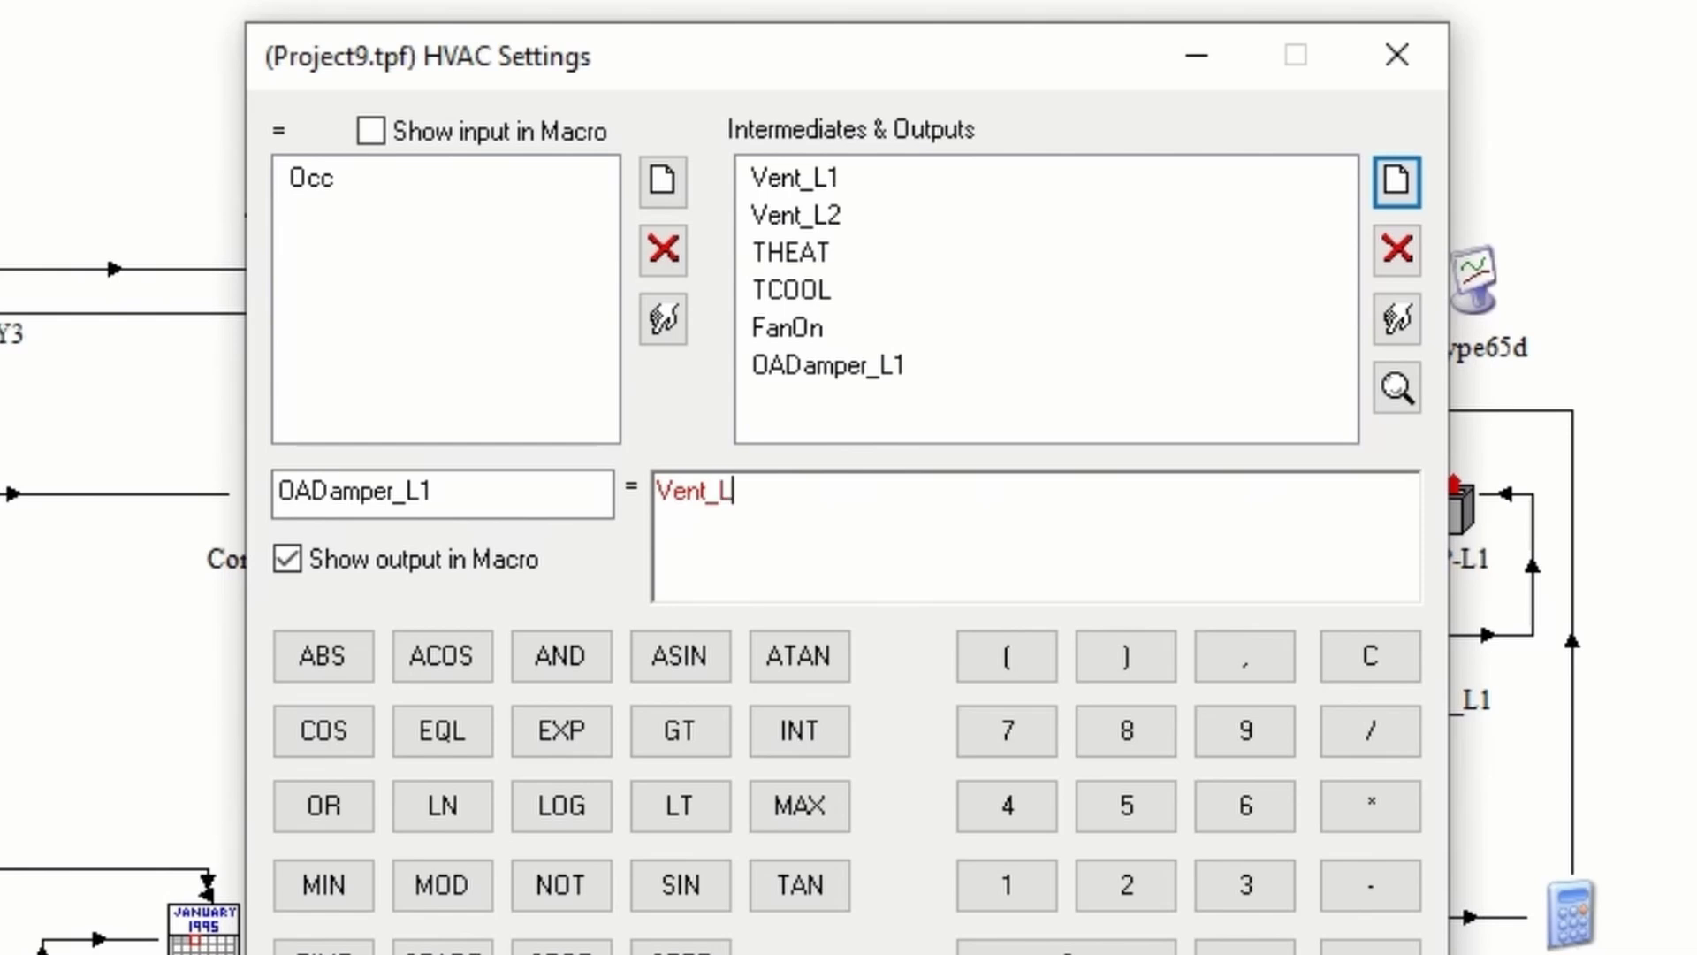
text(1/944)
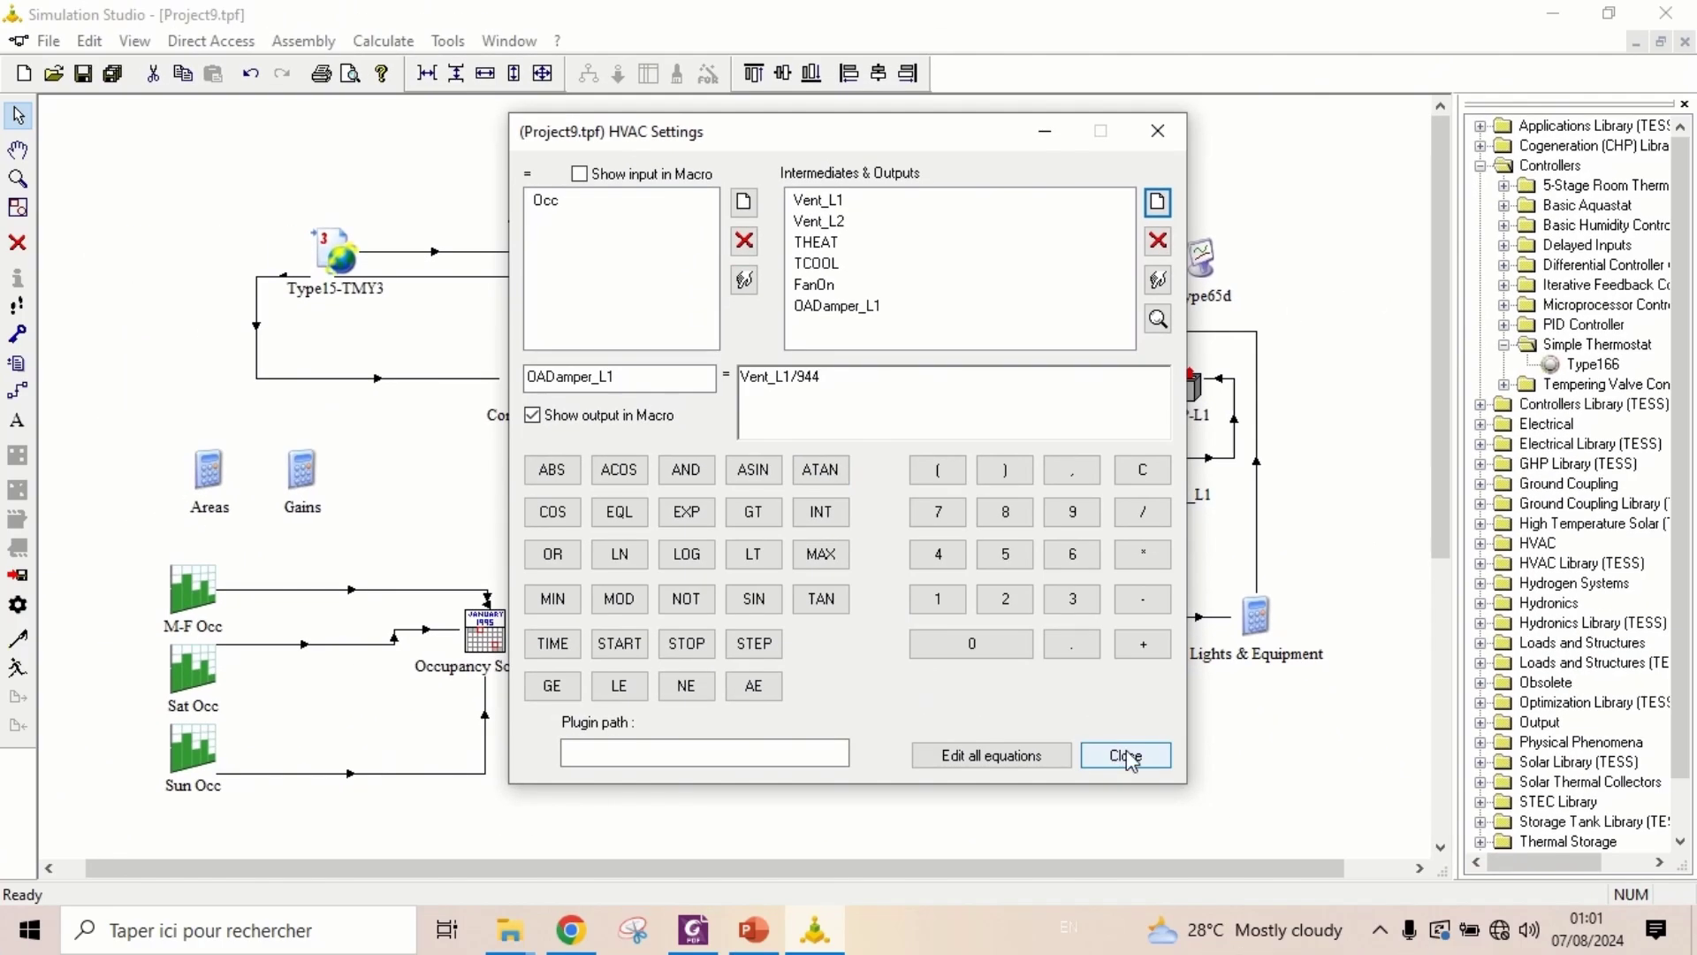
click(1126, 756)
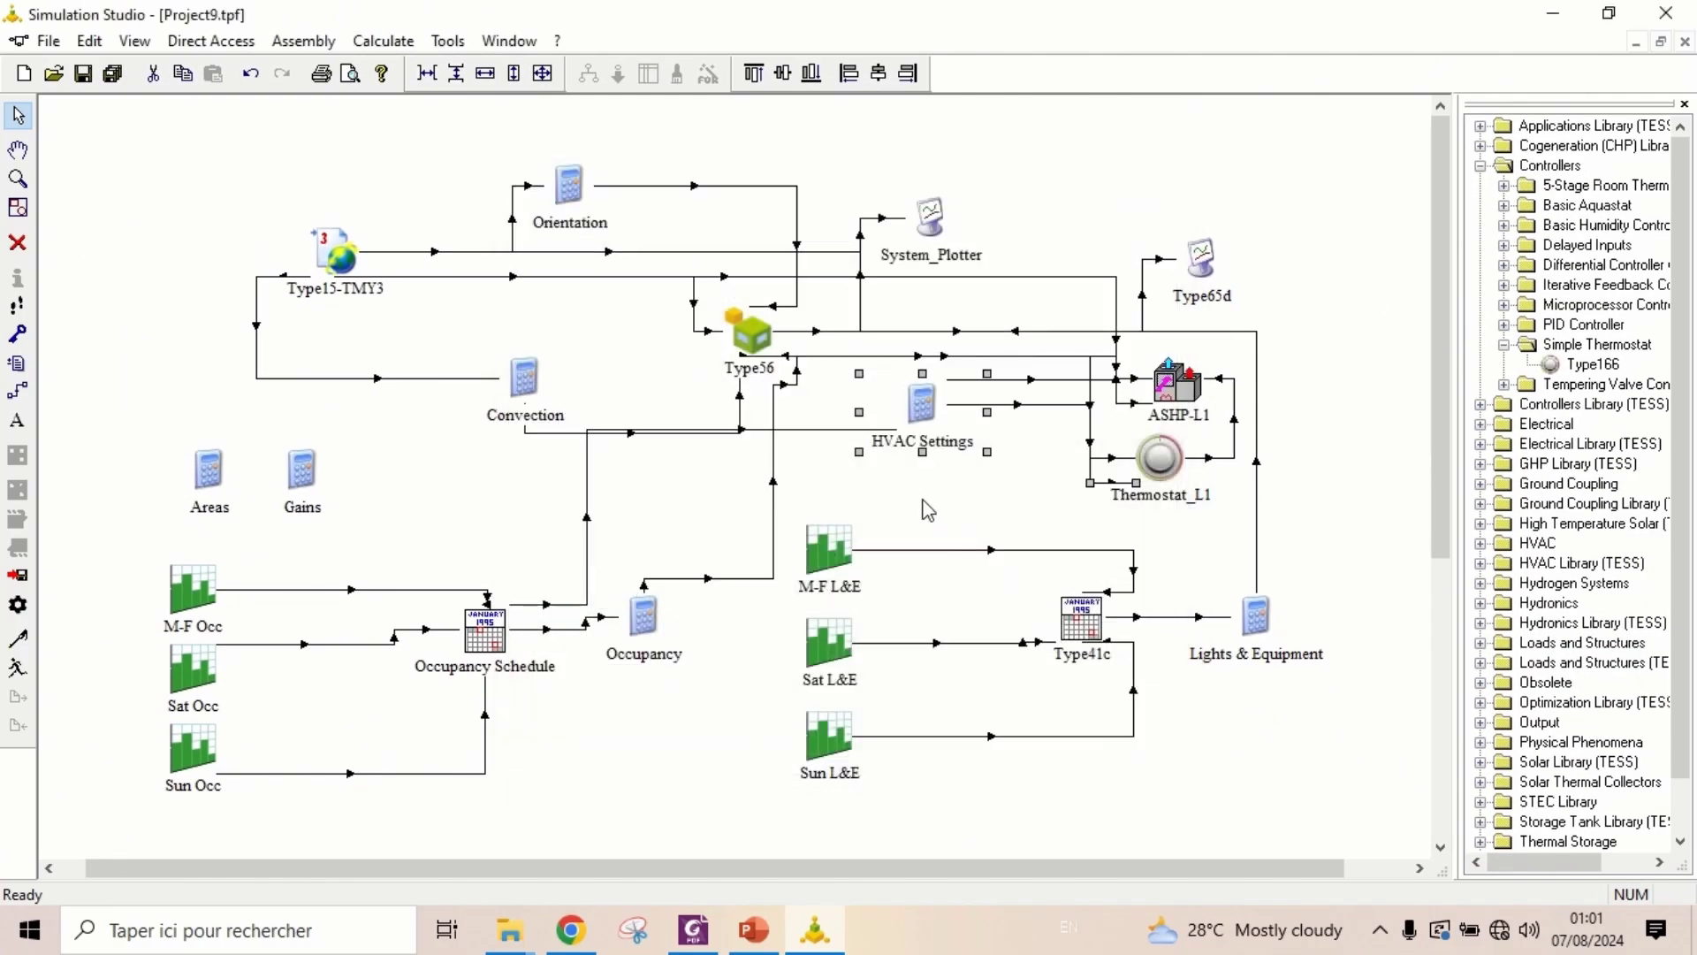
Edit the HVAC Settings connections with ASHP-L1, connecting OADamper_L1 to Outside Air Damper Position
right_click(924, 410)
mouse_move(1137, 363)
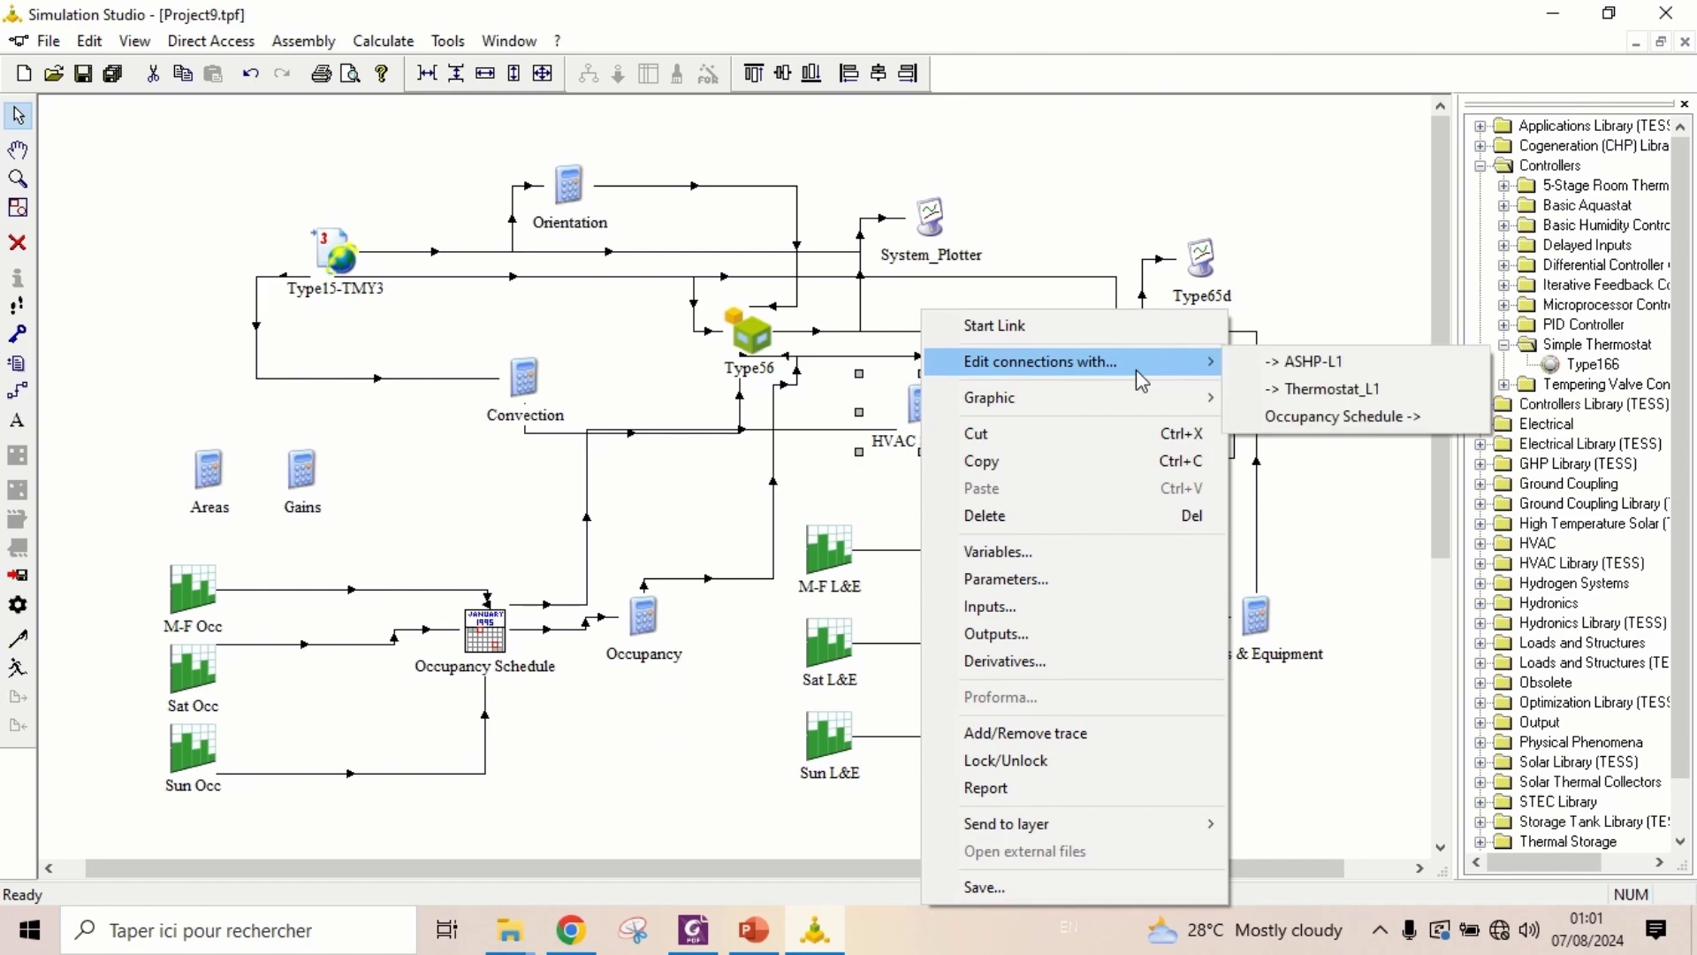
click(1313, 364)
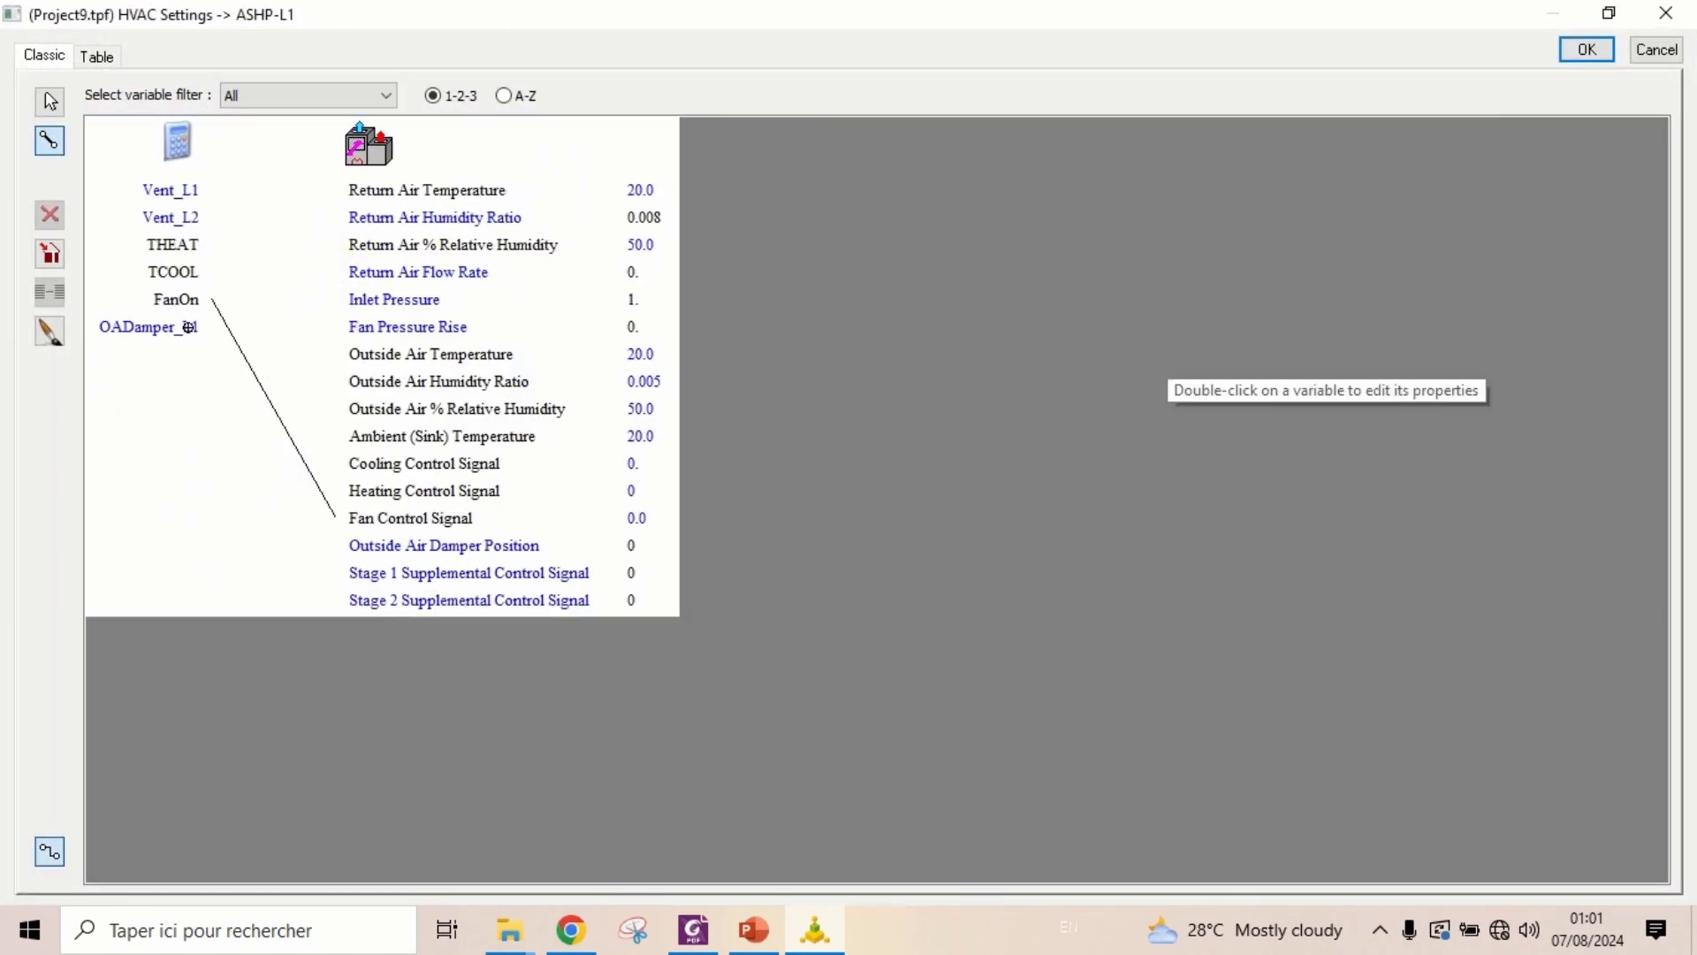
drag(188, 327, 442, 546)
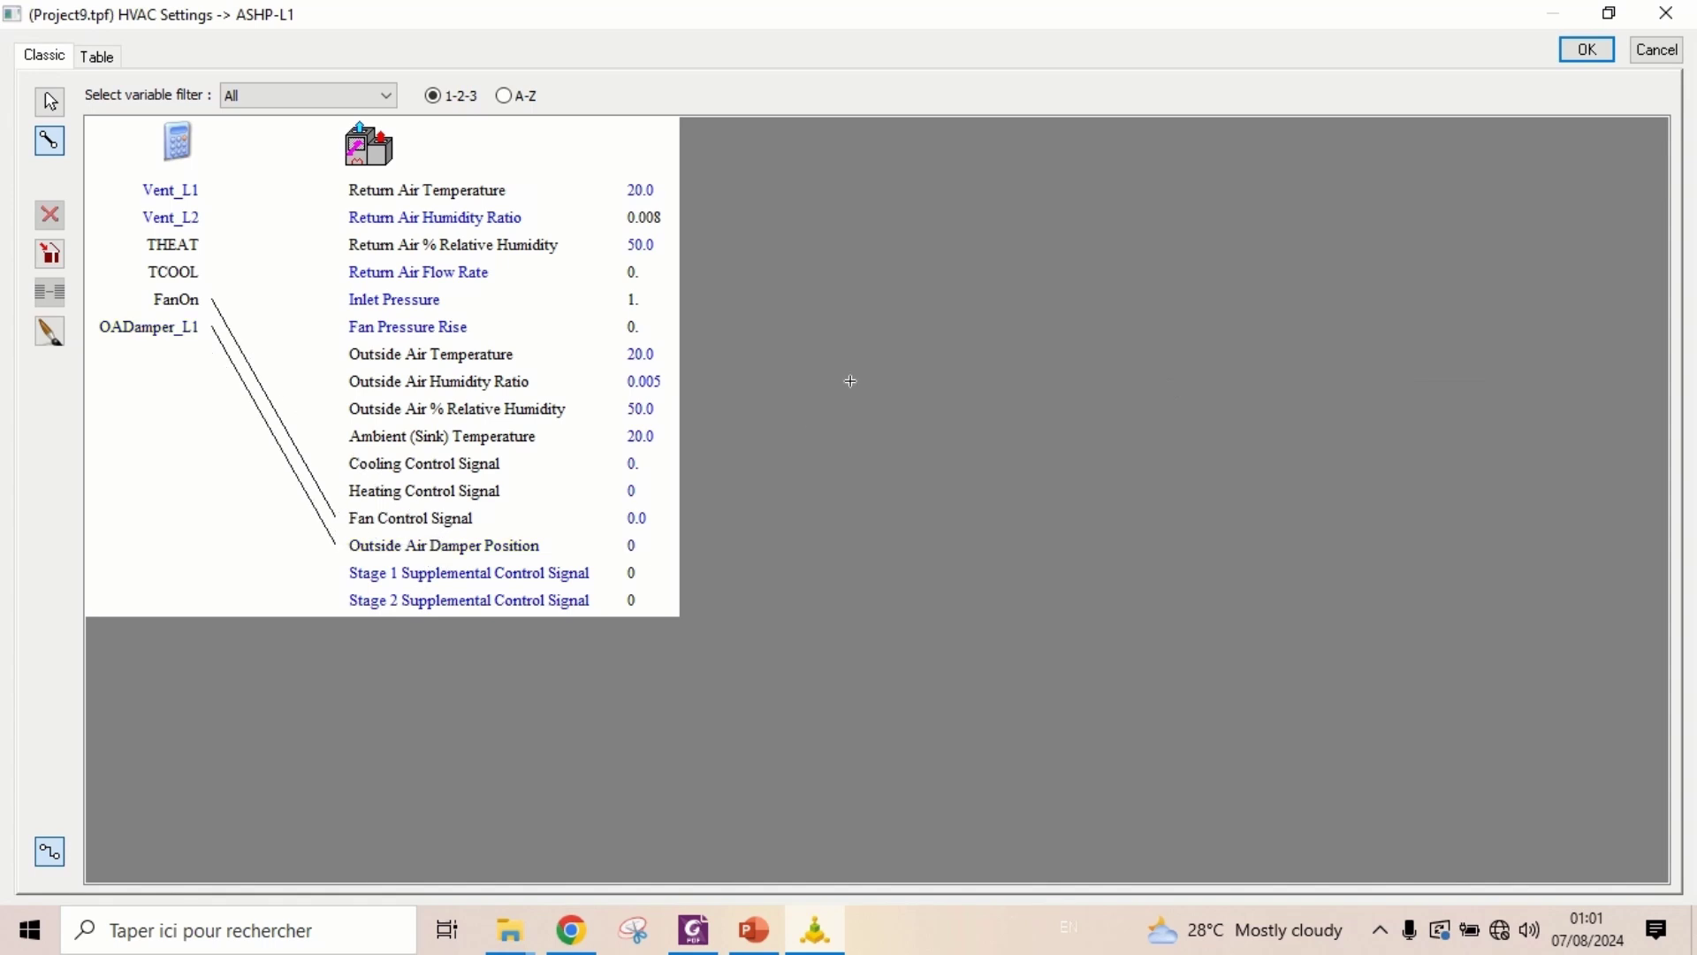
click(1587, 51)
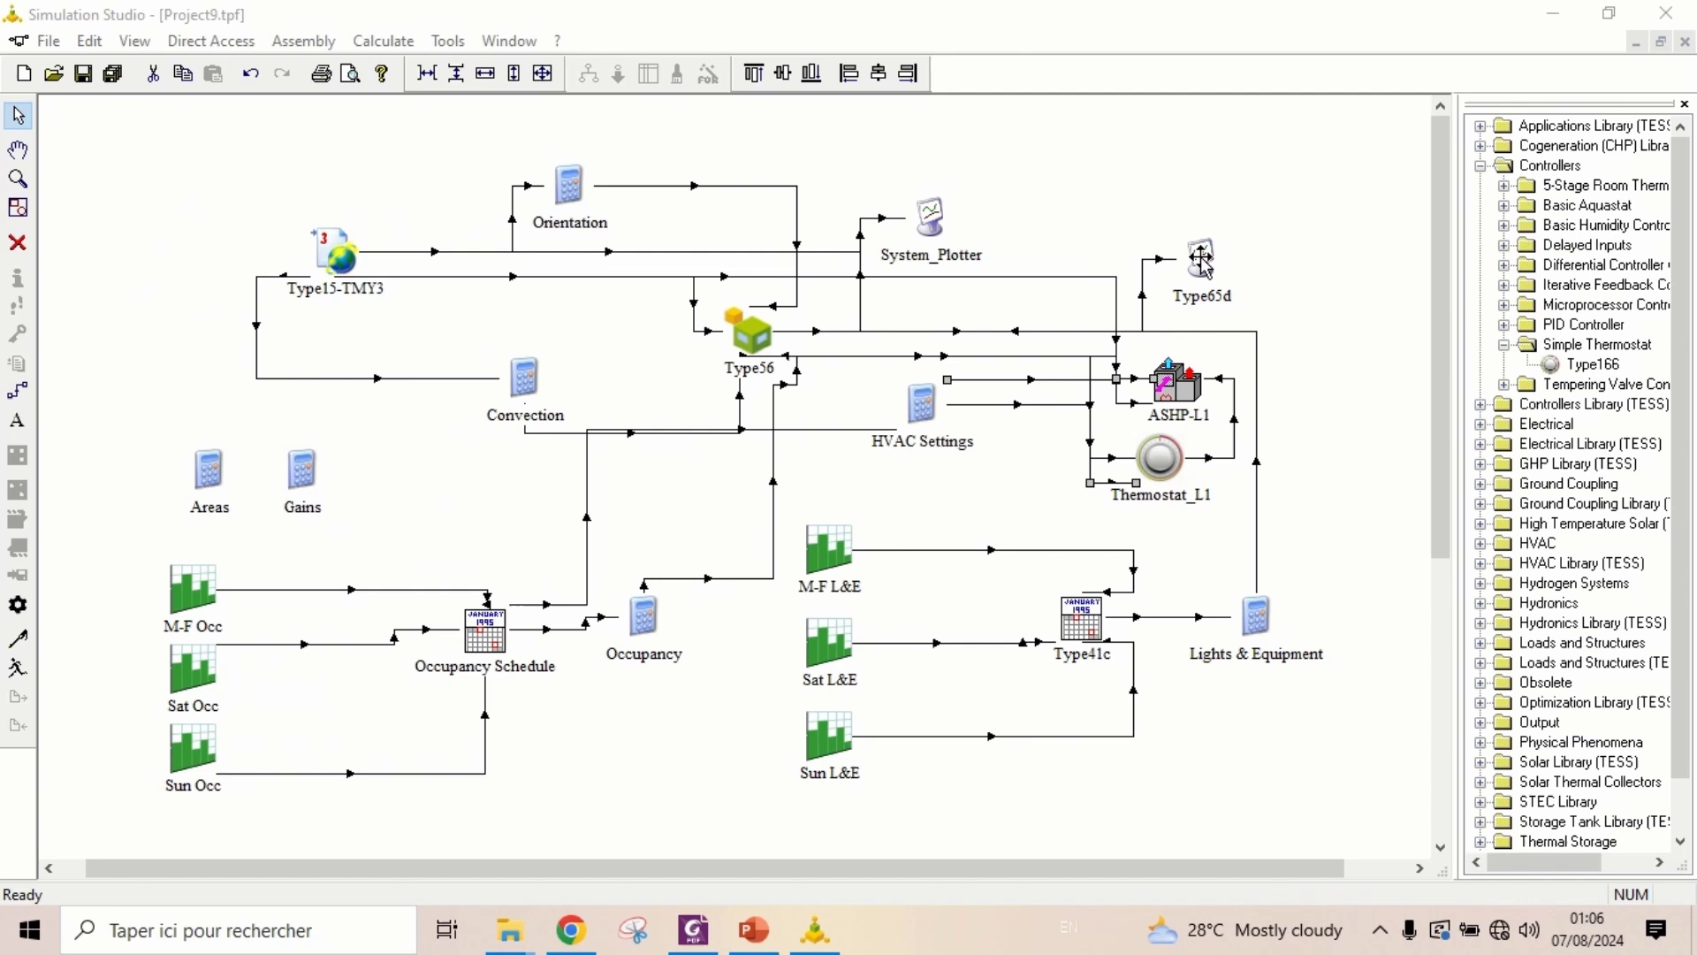
Rearrange the diagram by moving Type65d above System_Plotter and shifting Thermostat_L1 slightly farther below ASHP-L1
drag(1184, 244, 1046, 148)
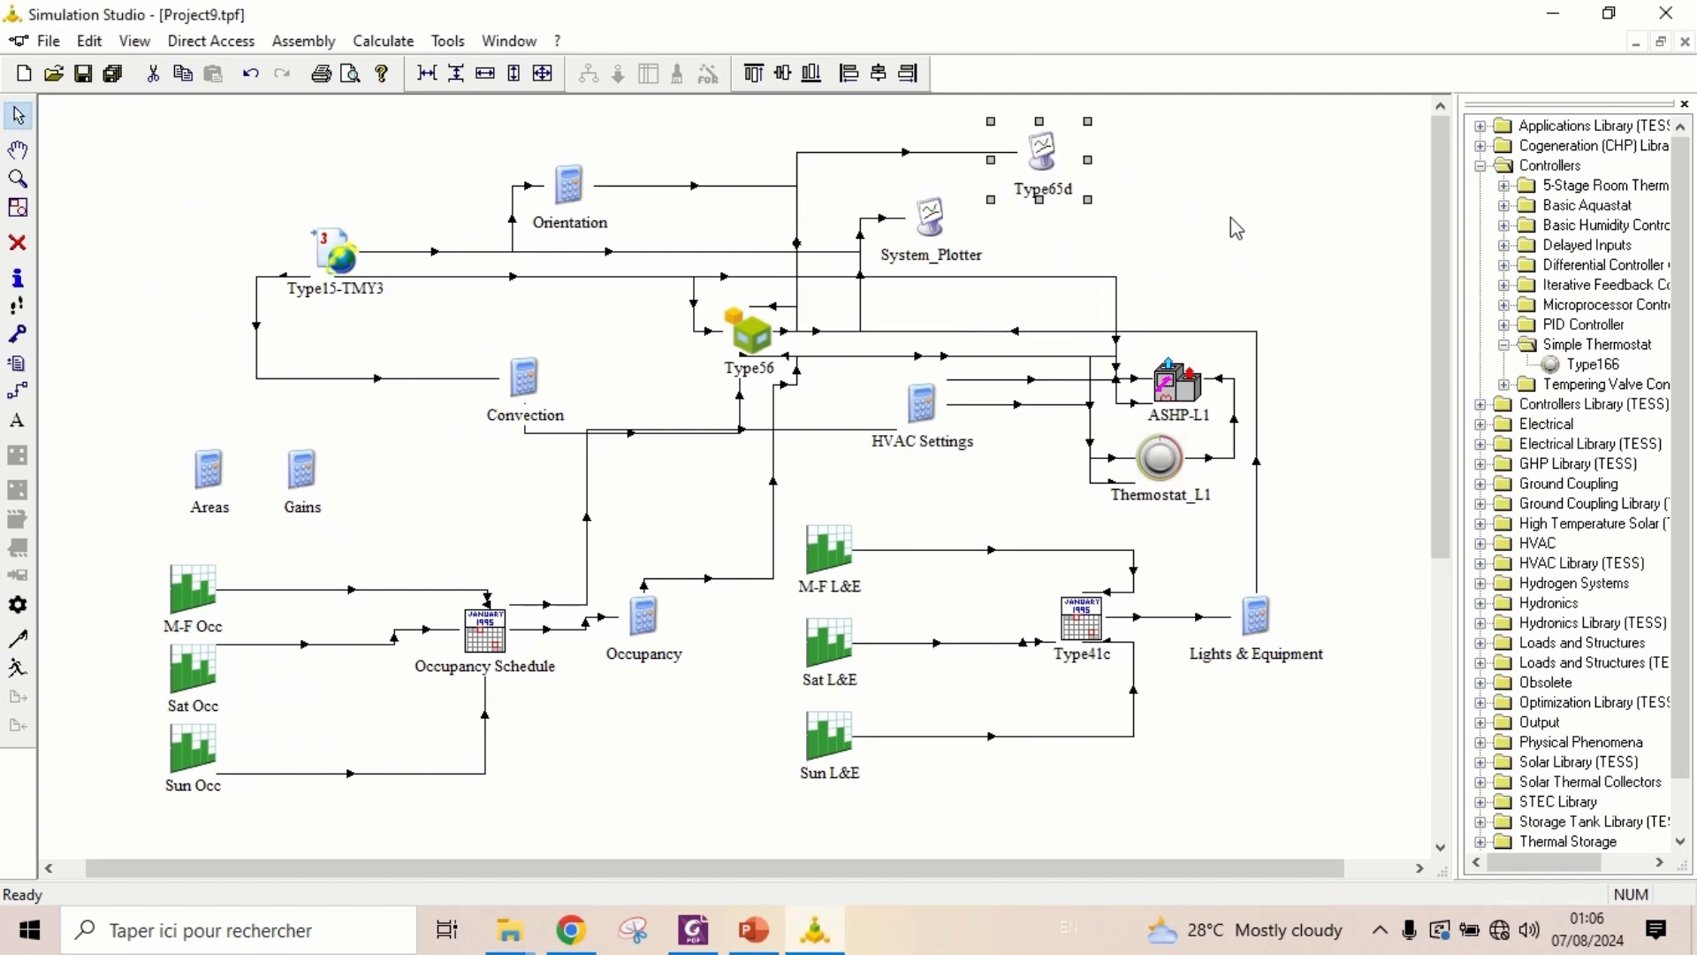
click(1238, 228)
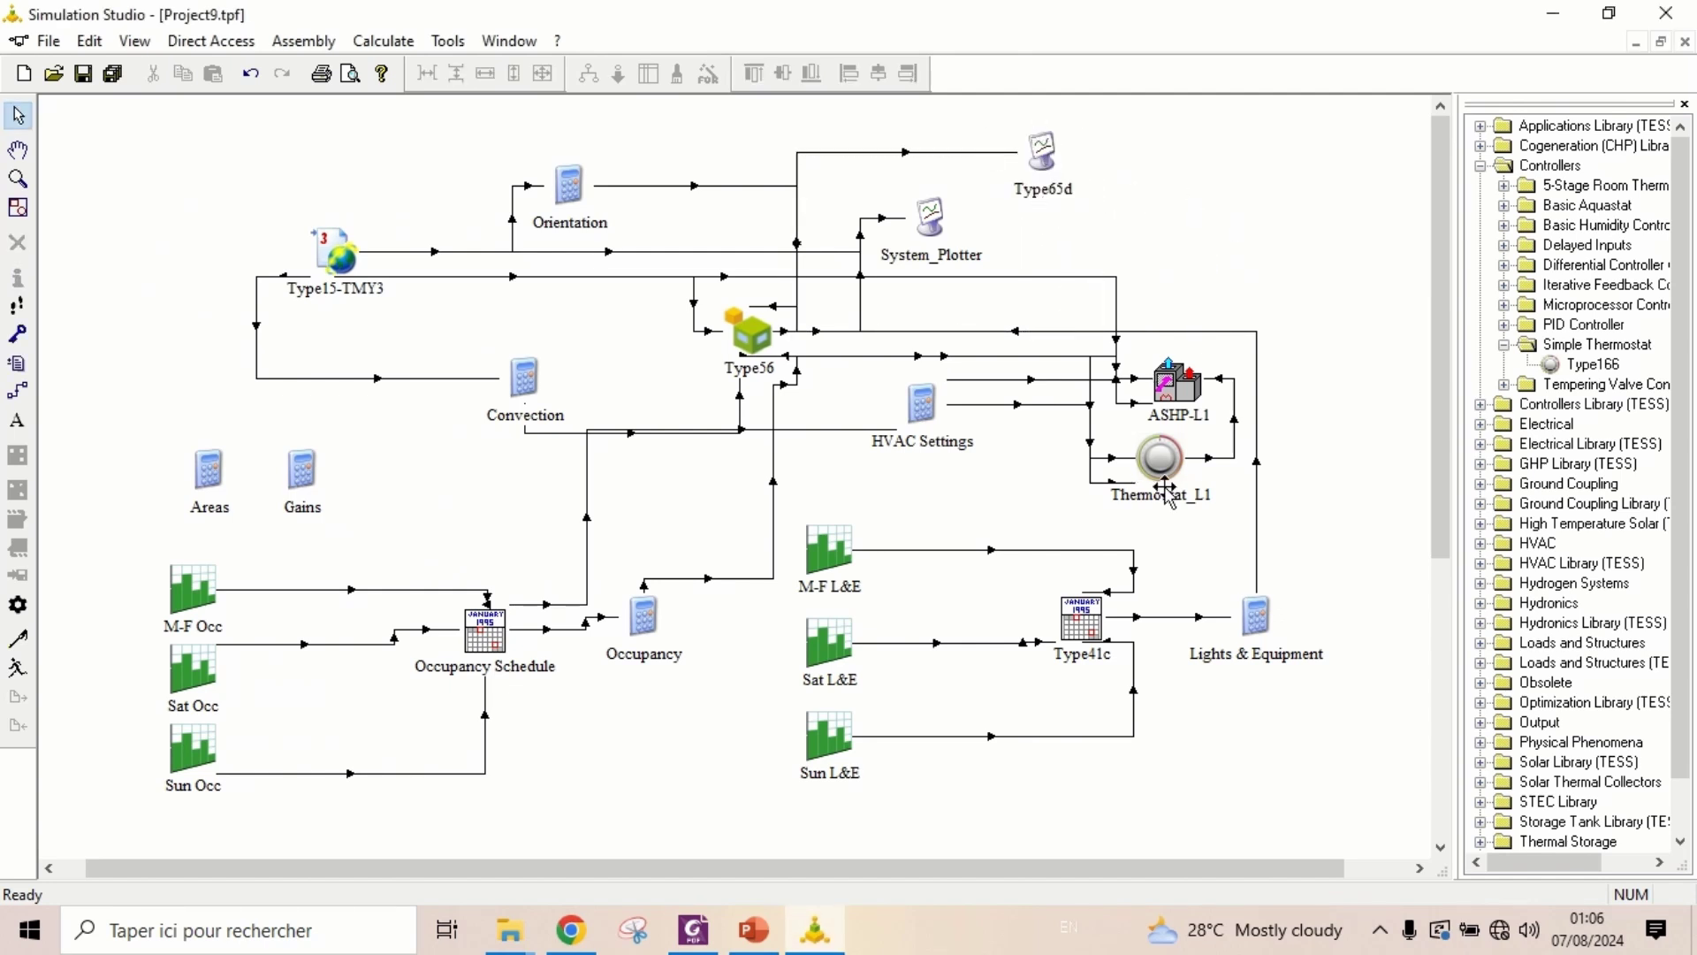
drag(1161, 466, 1180, 480)
drag(1185, 480, 1187, 483)
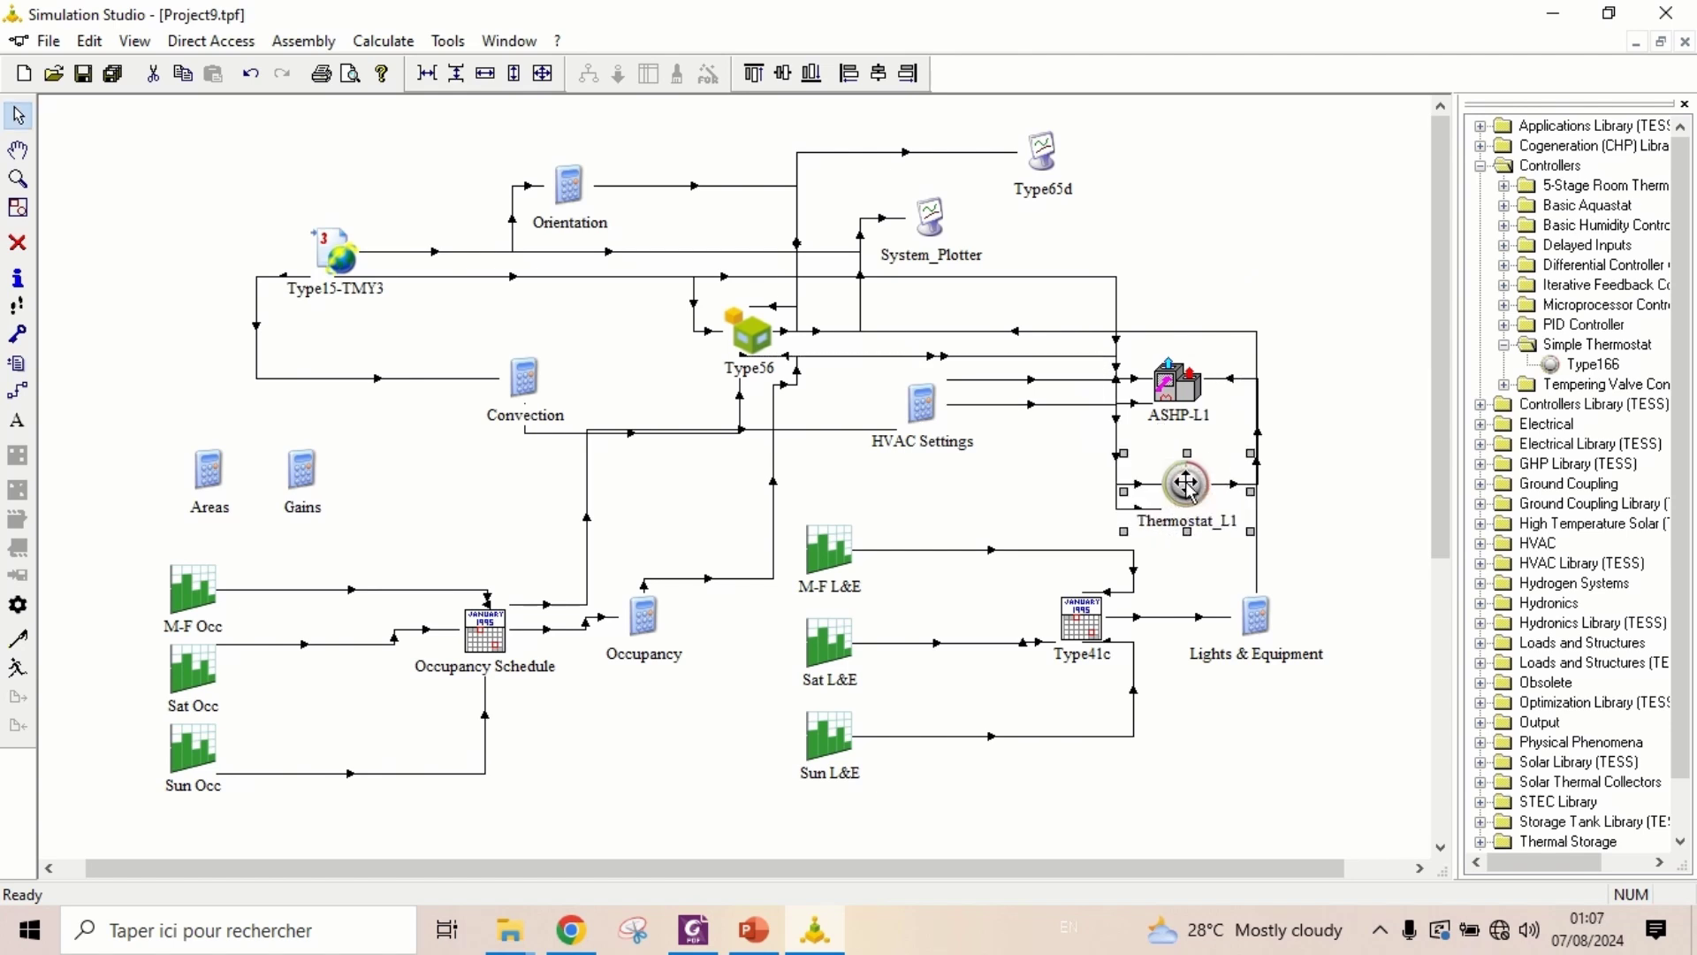
click(1351, 446)
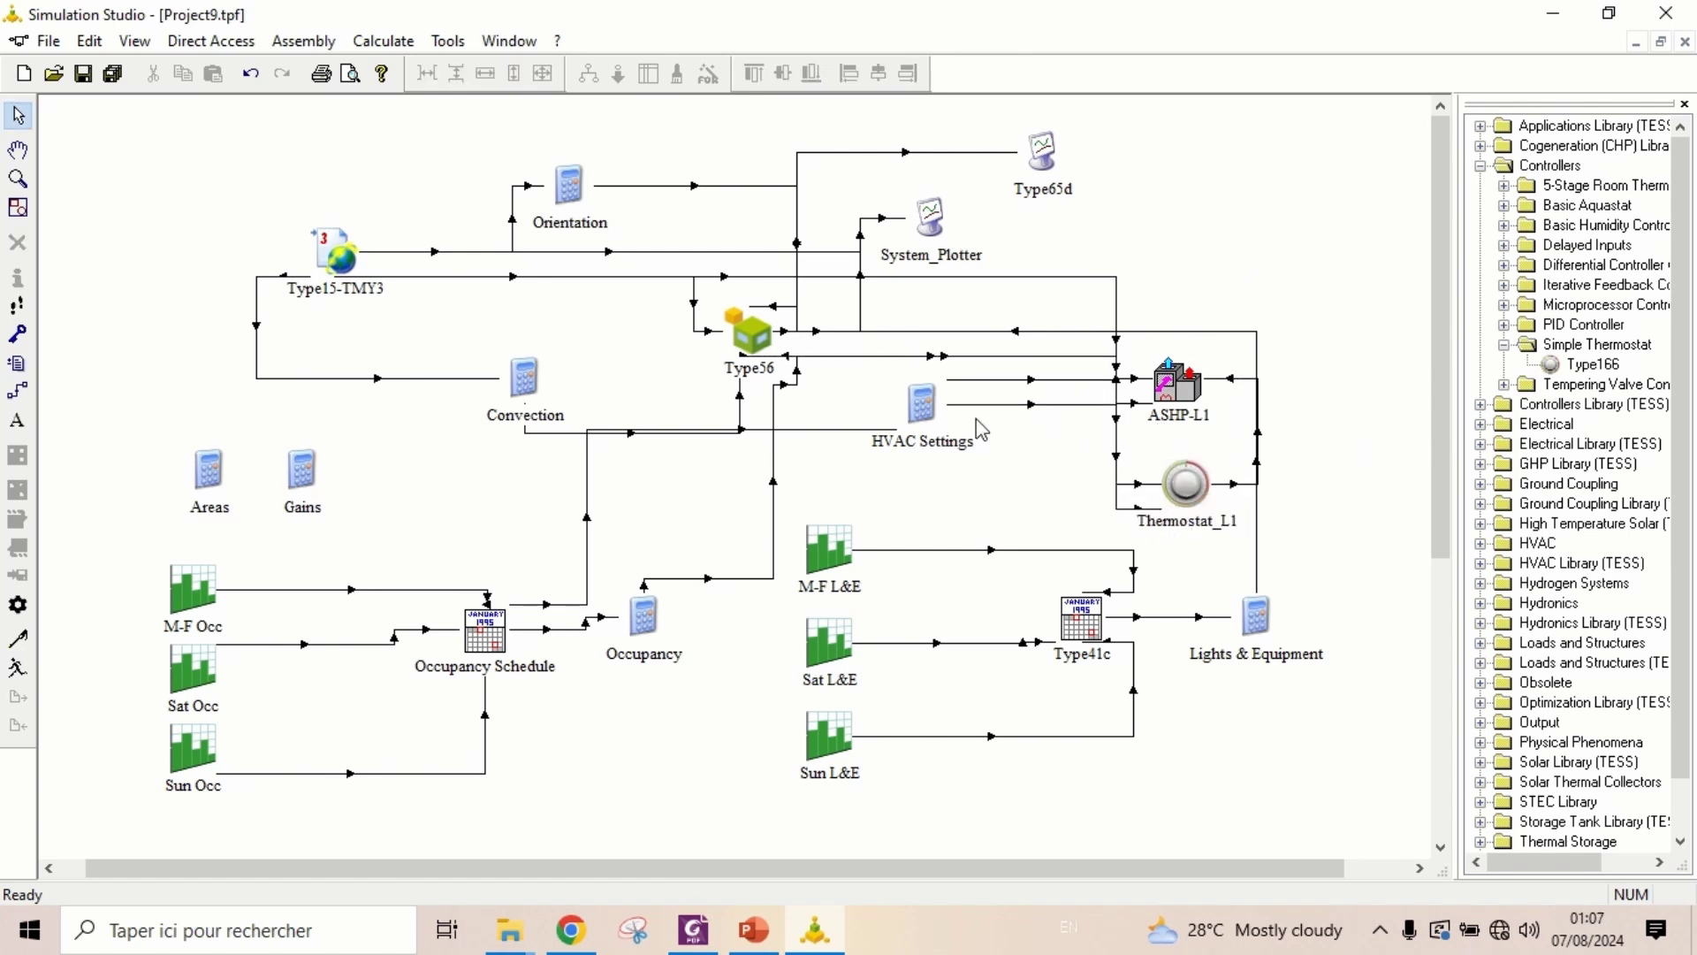
Add an output named Taux1_L1 to the HVAC Settings equations, defined as THEAT-0.5
double_click(922, 404)
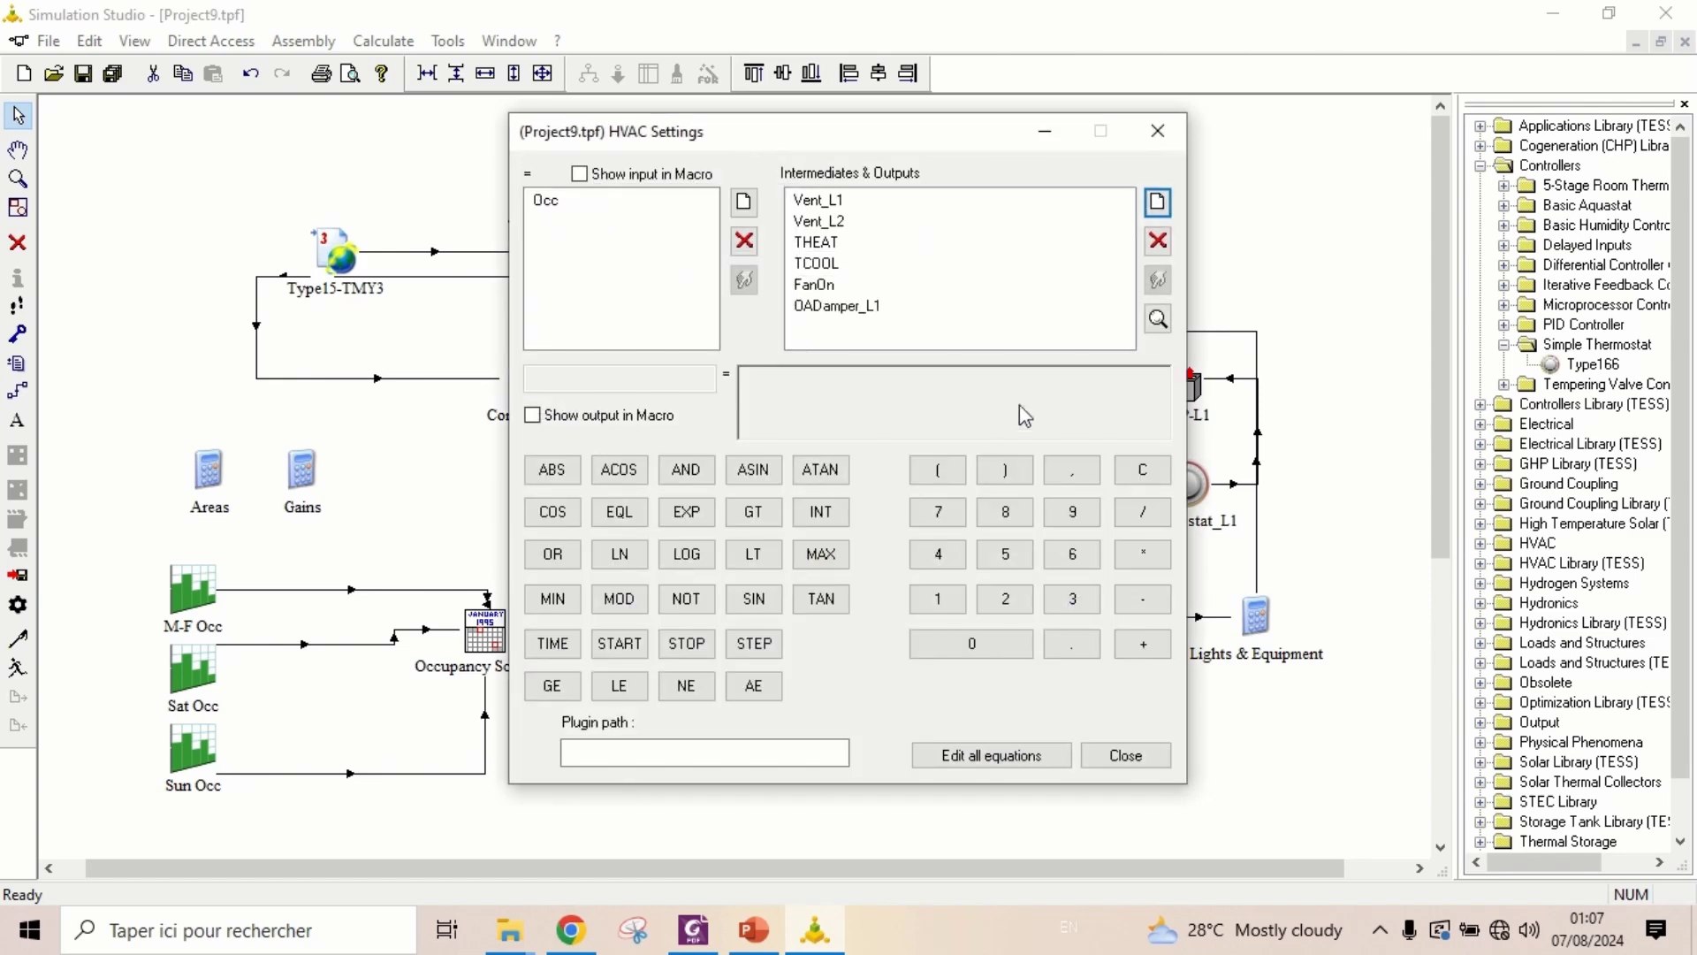
click(1157, 203)
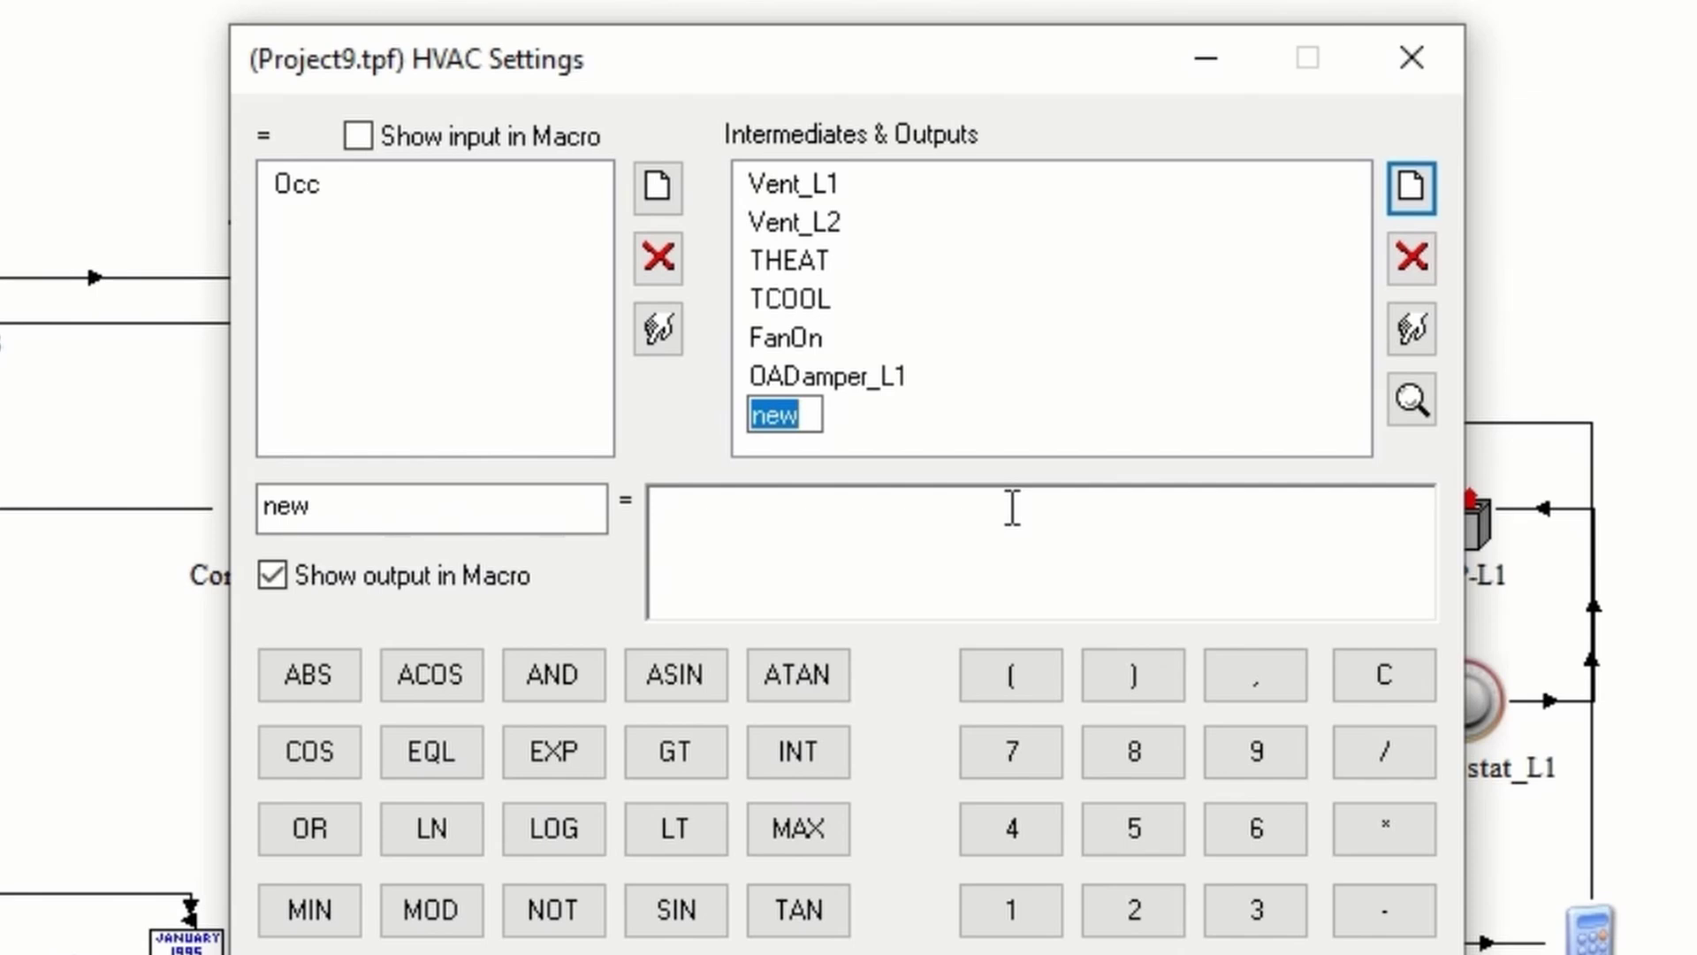
text(Ta)
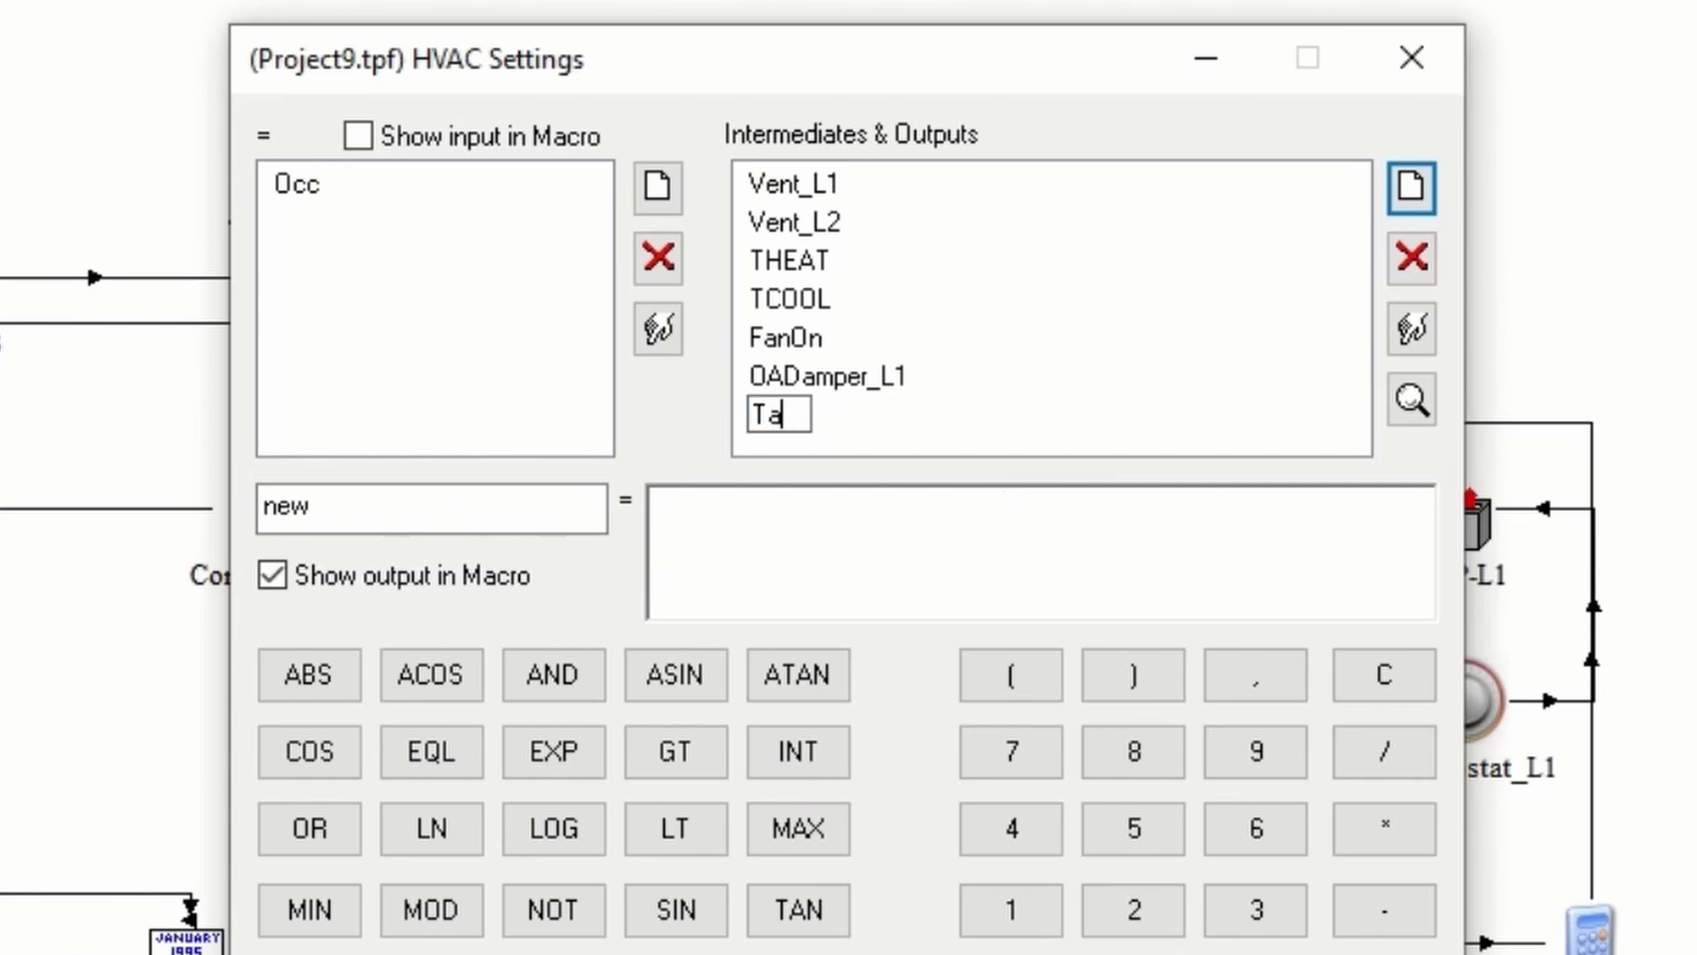
text(ux1_)
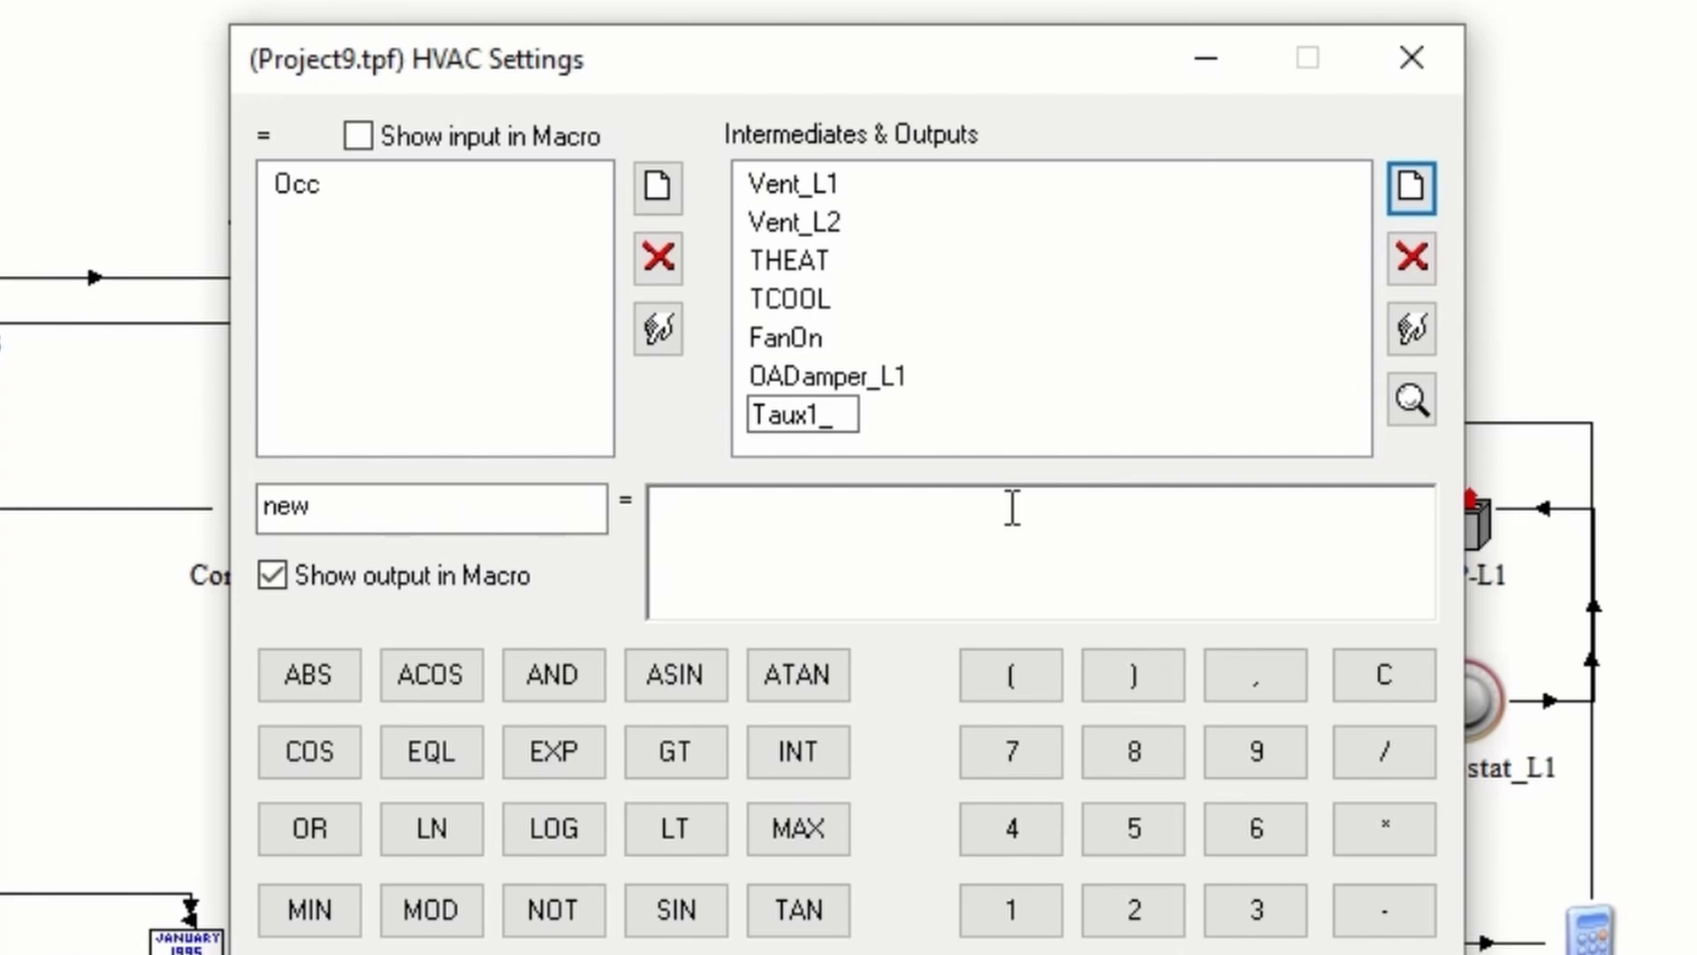
text(L1)
click(827, 530)
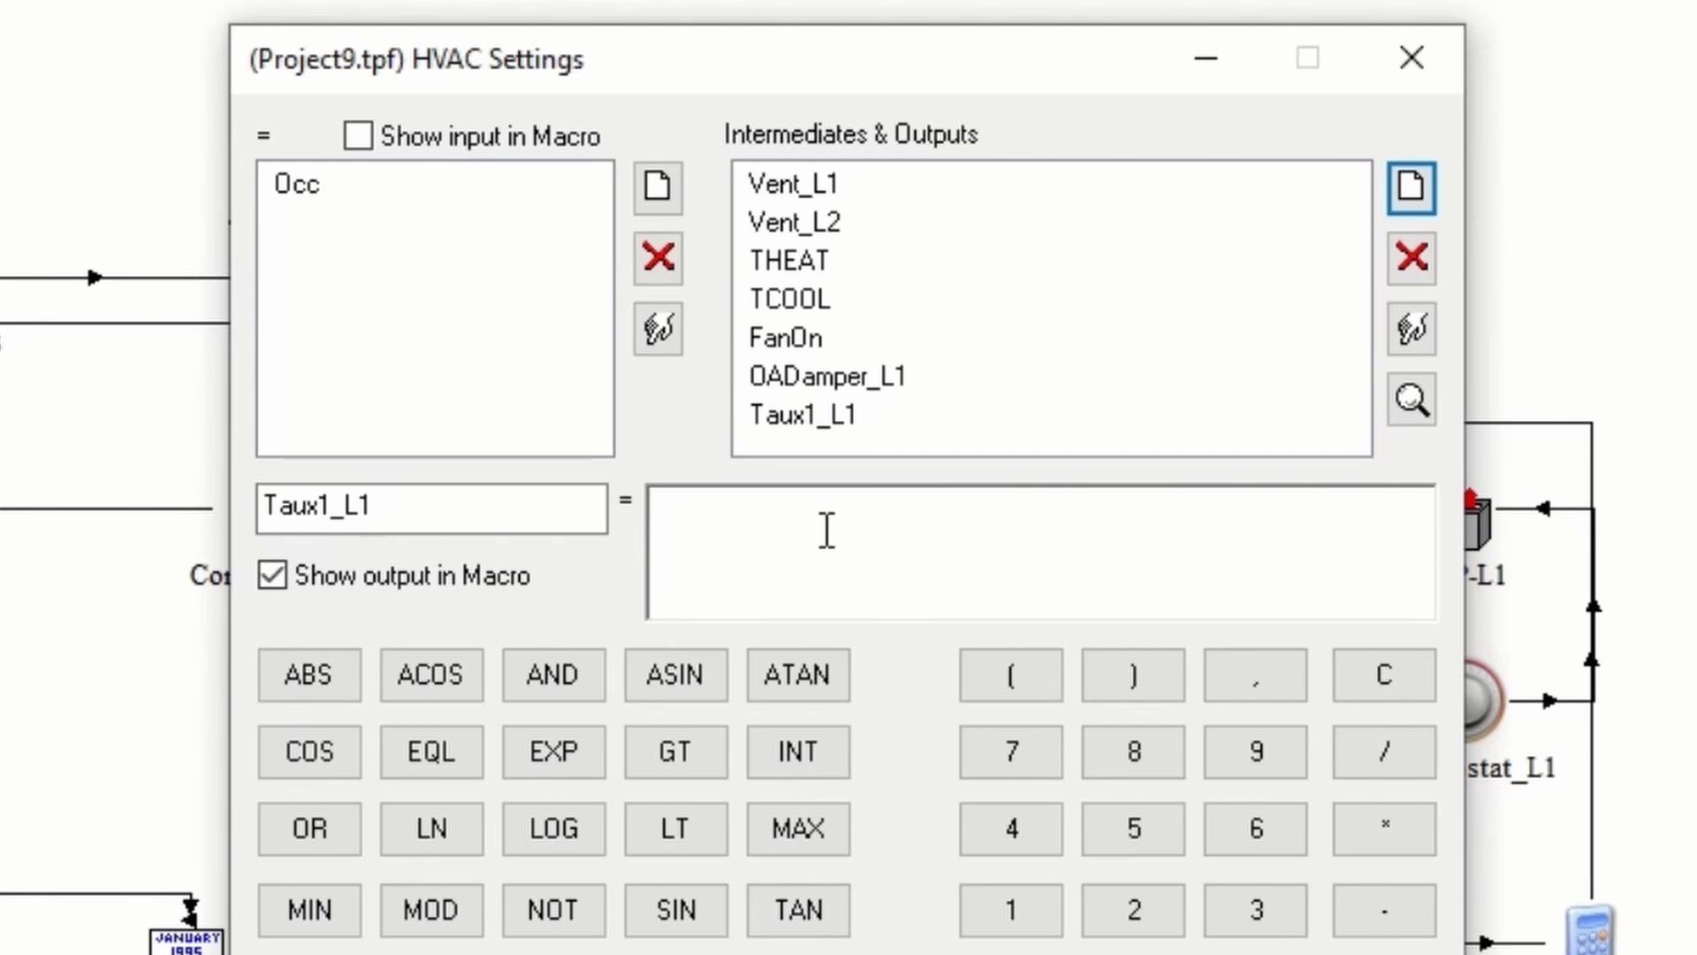
text(THEAT)
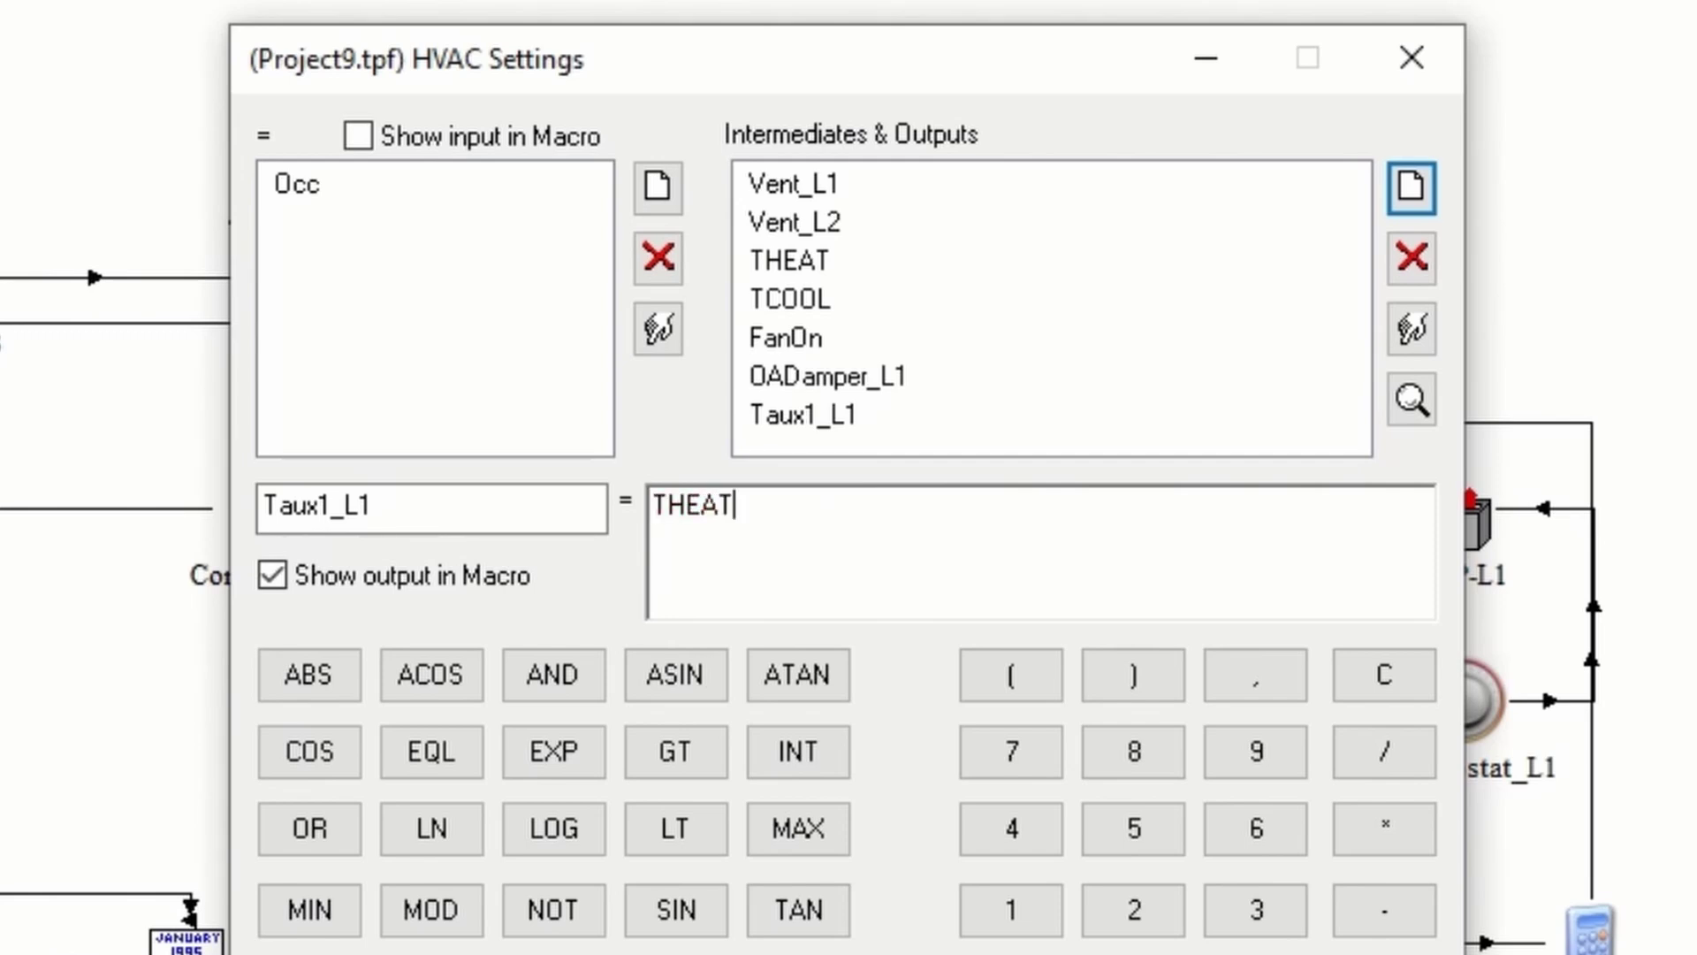
text(-0.5)
click(1132, 405)
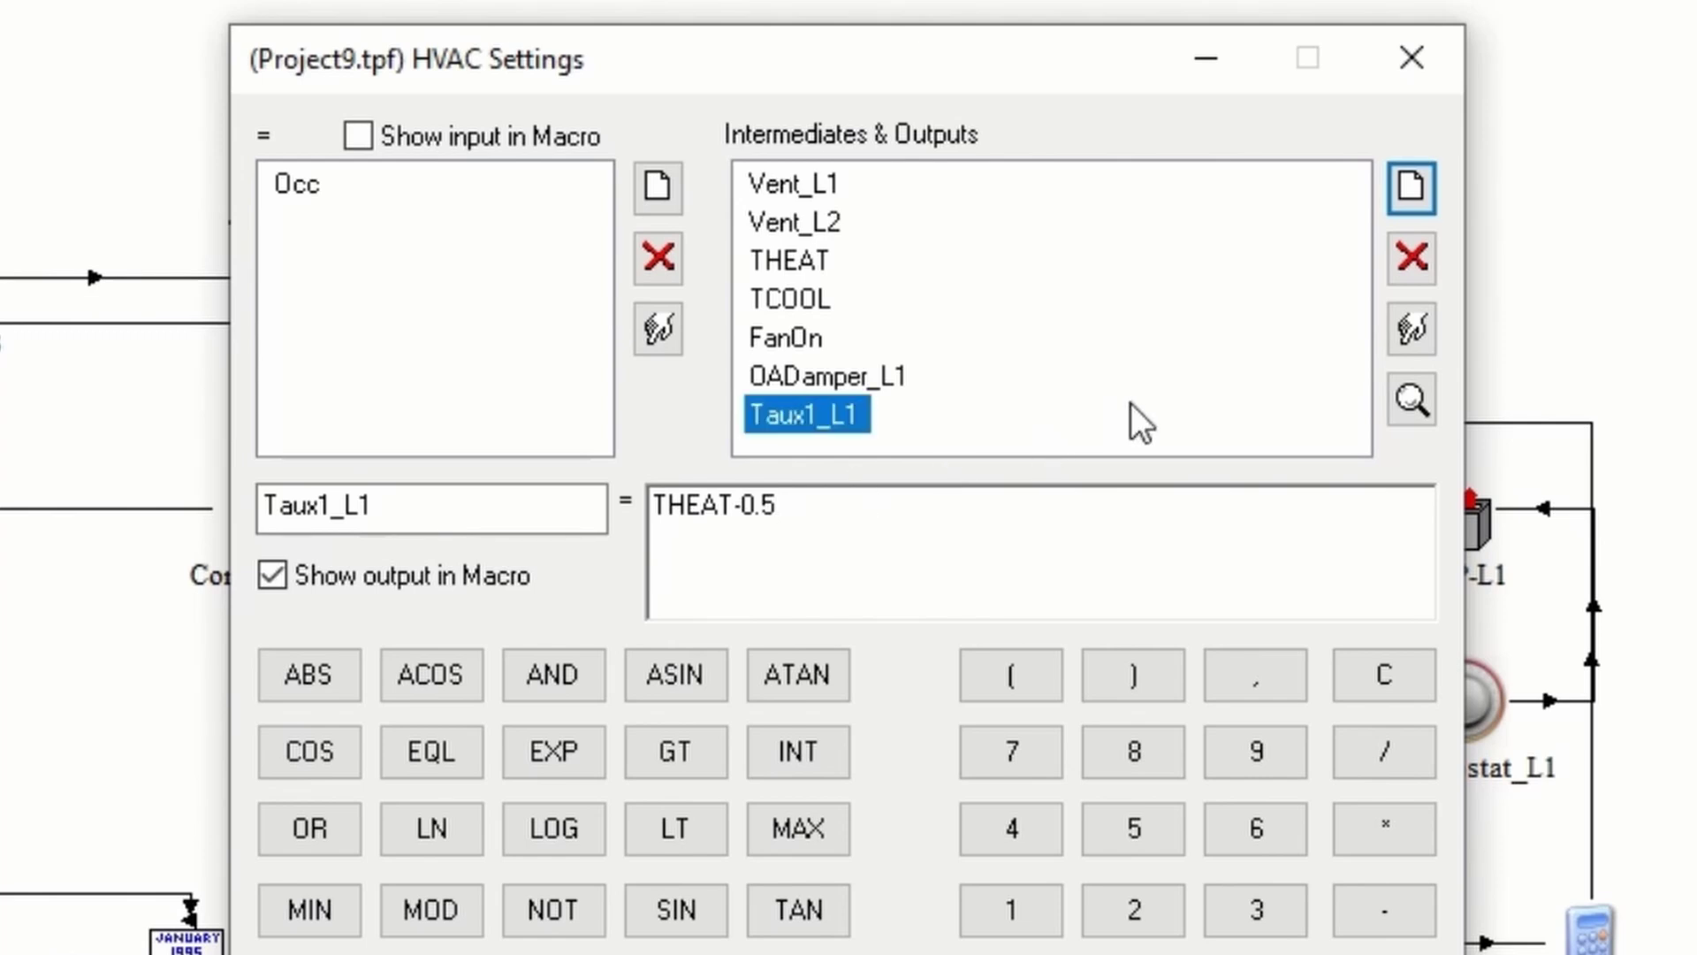
Add an output named Taux2_L1 to the HVAC Settings equations, defined as THEAT, and close the equation editor
click(1413, 186)
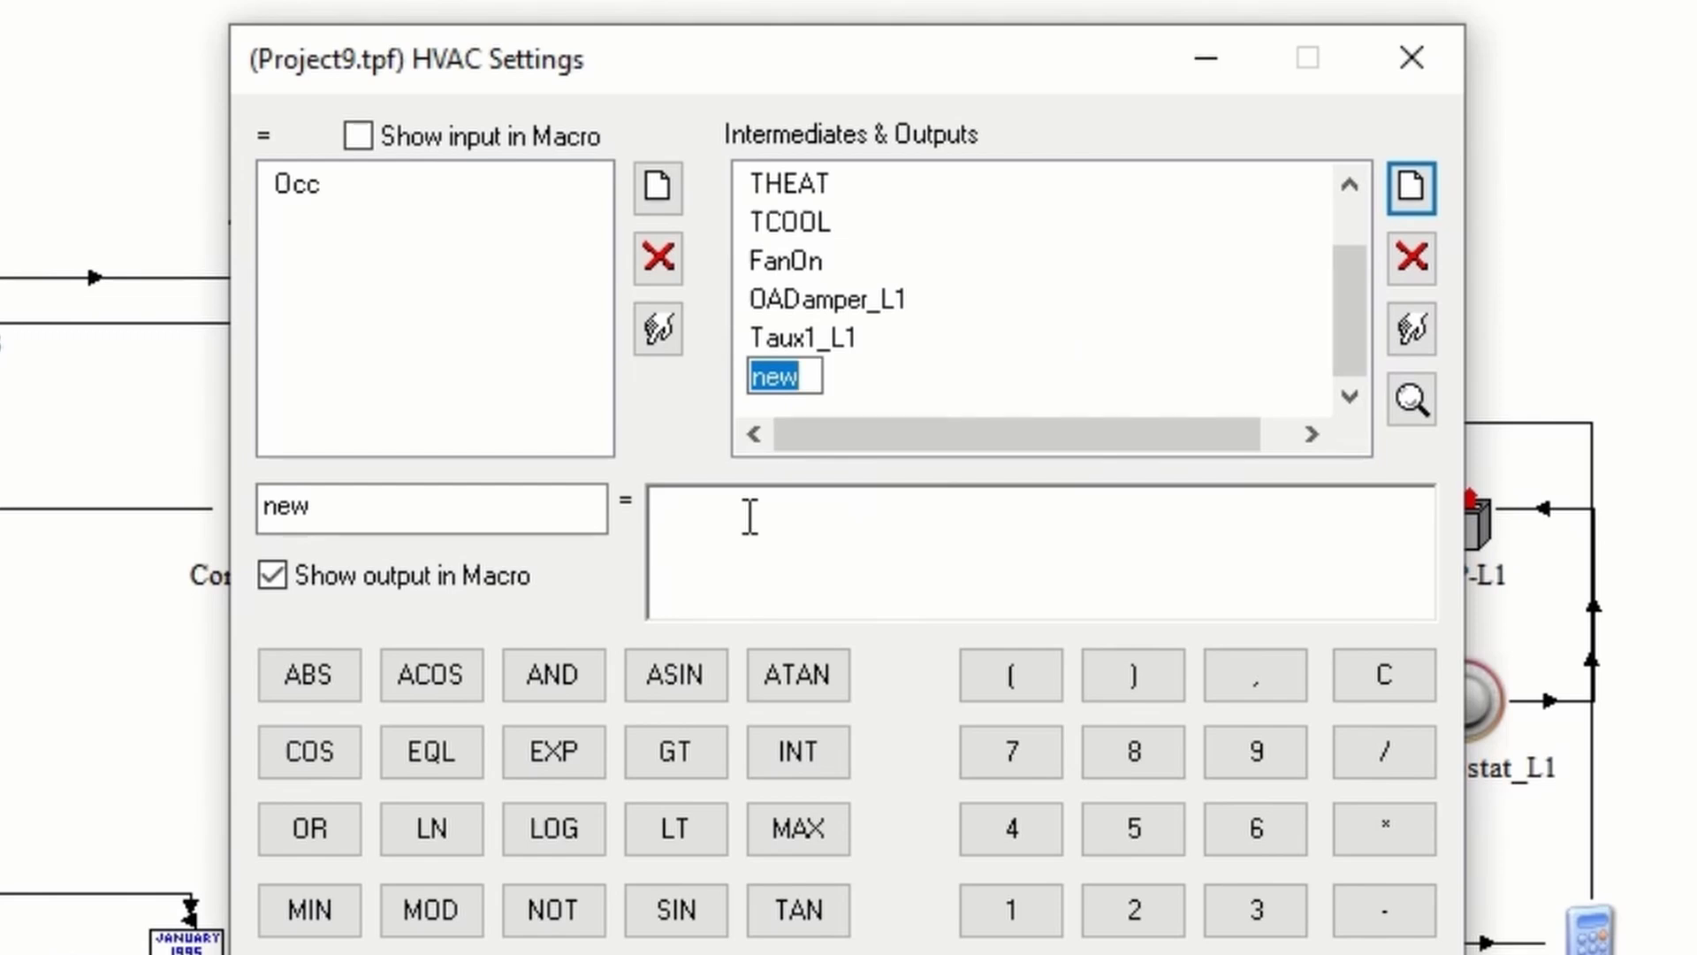
text(T)
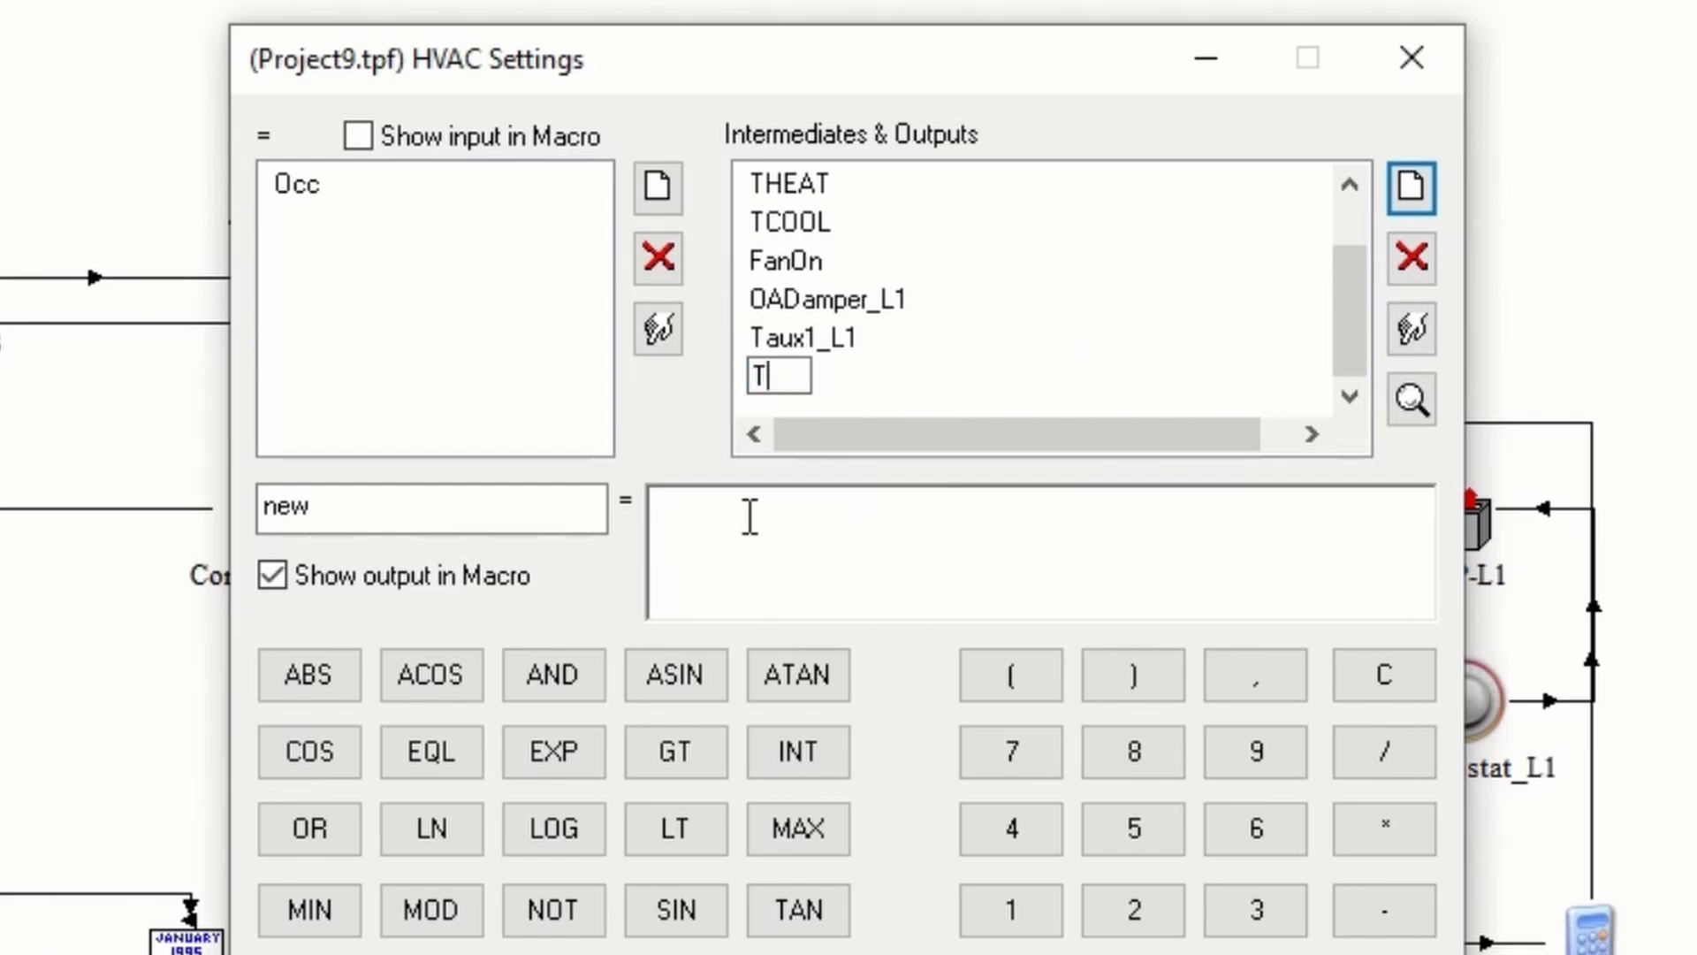
text(aux2)
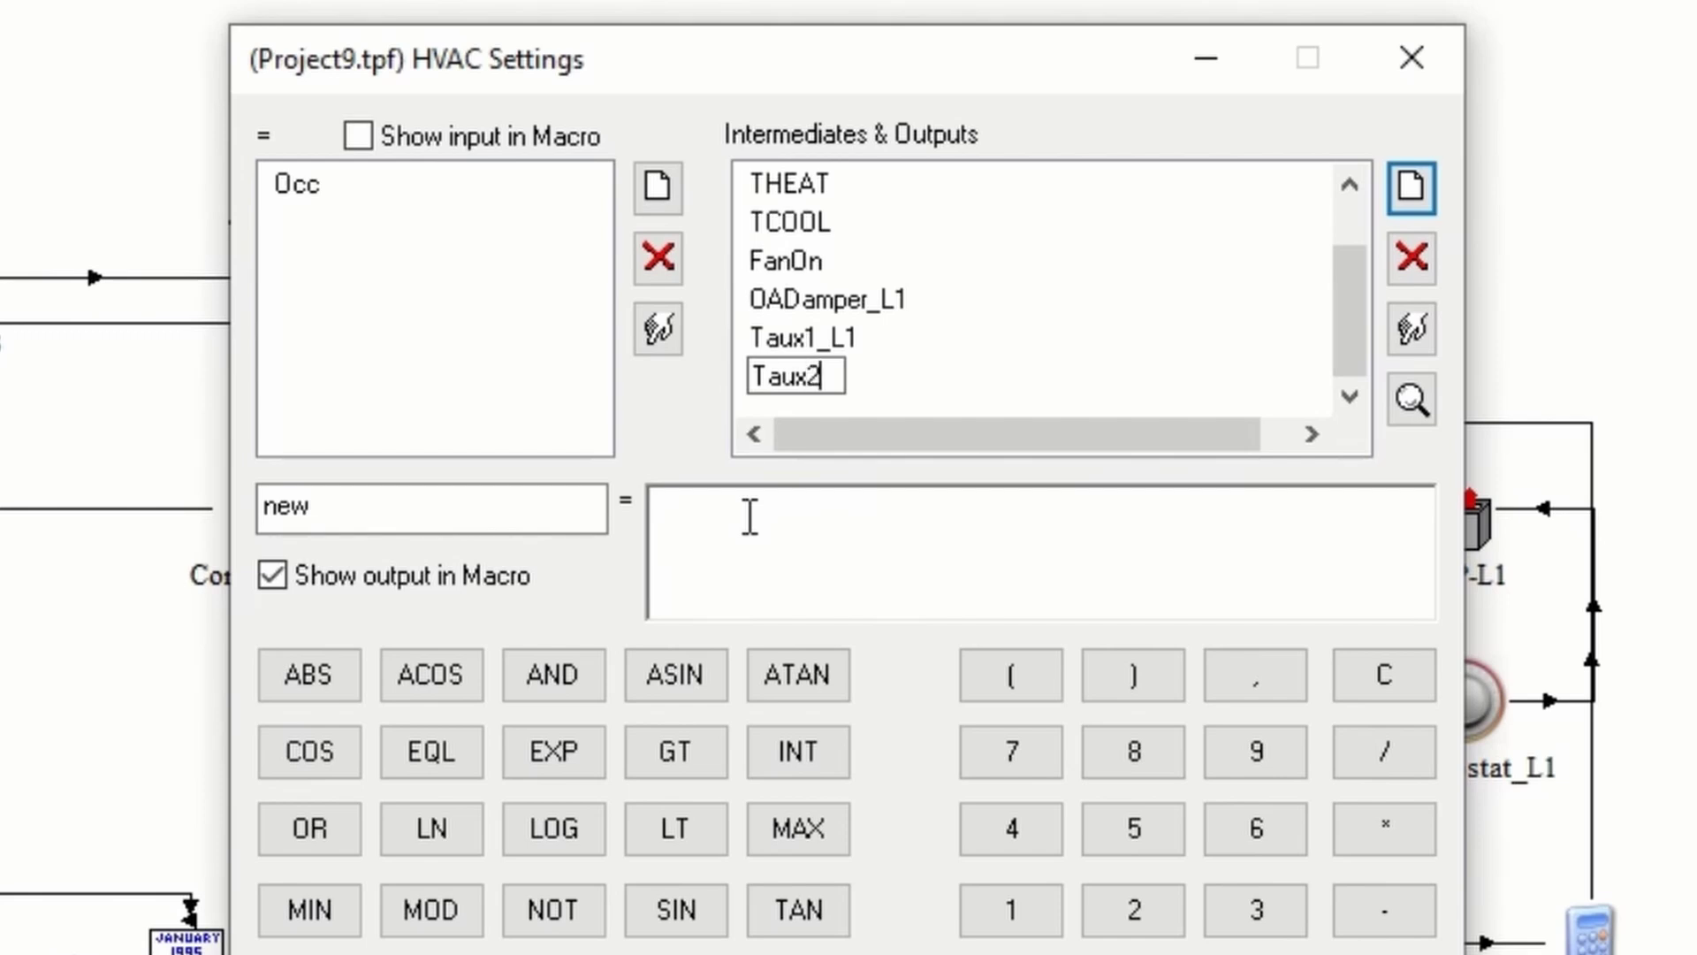
text(_L1)
click(685, 533)
text(T)
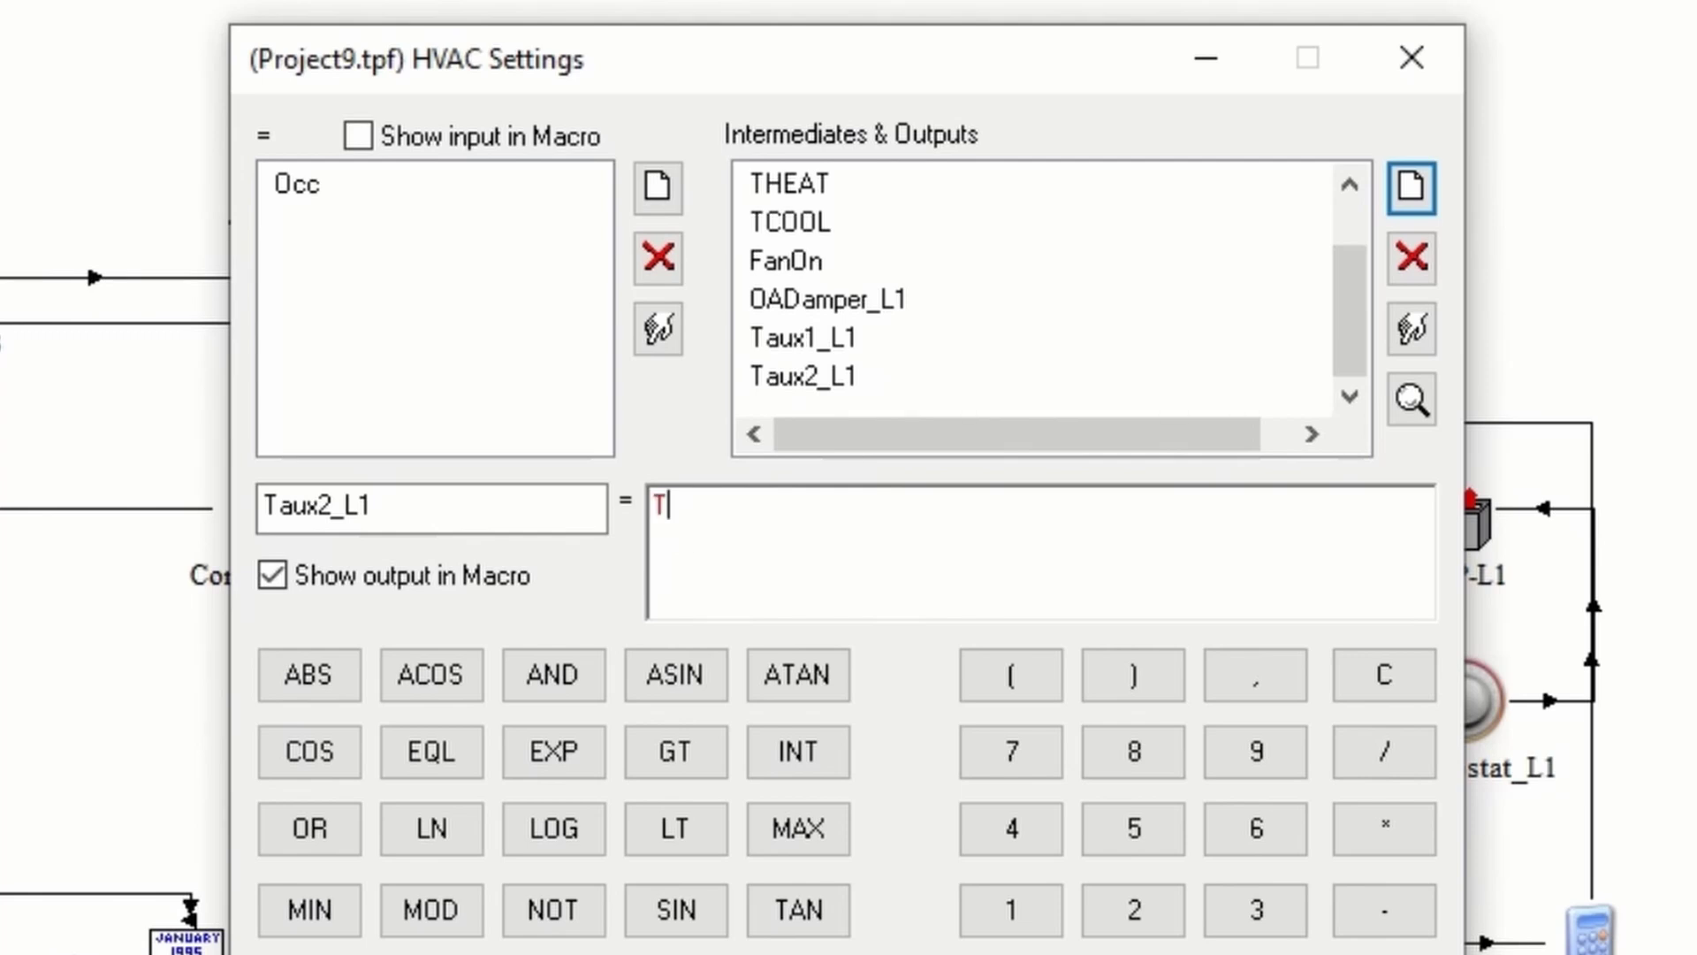
text(HEAT)
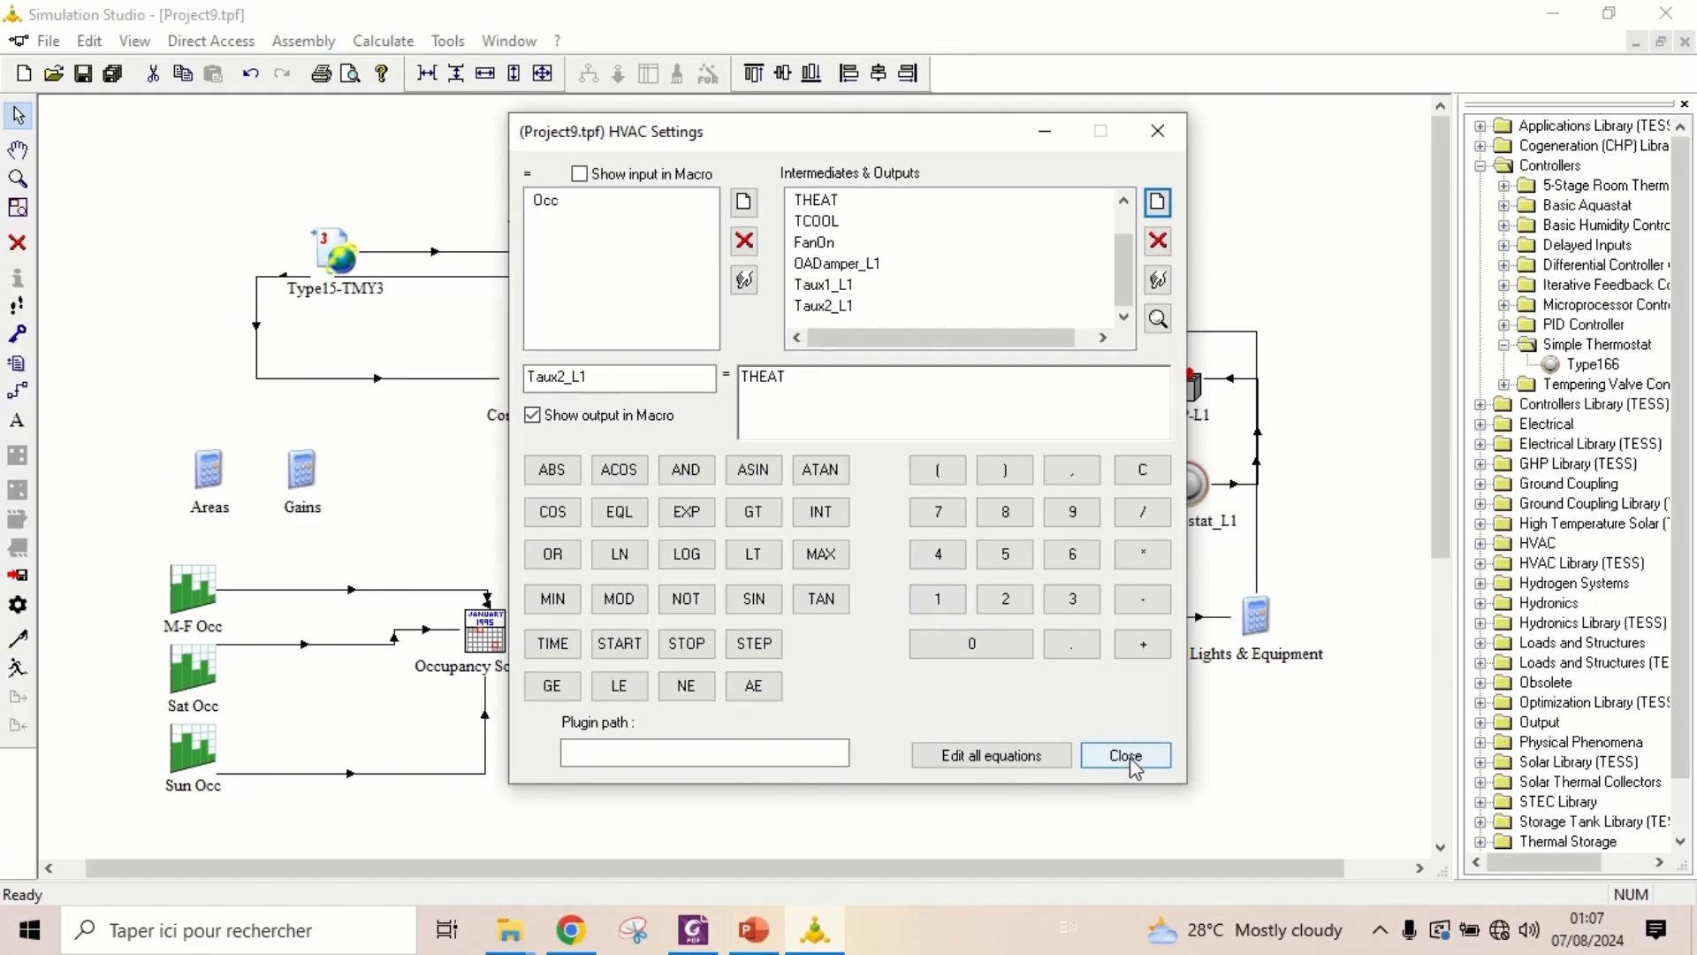
click(1126, 756)
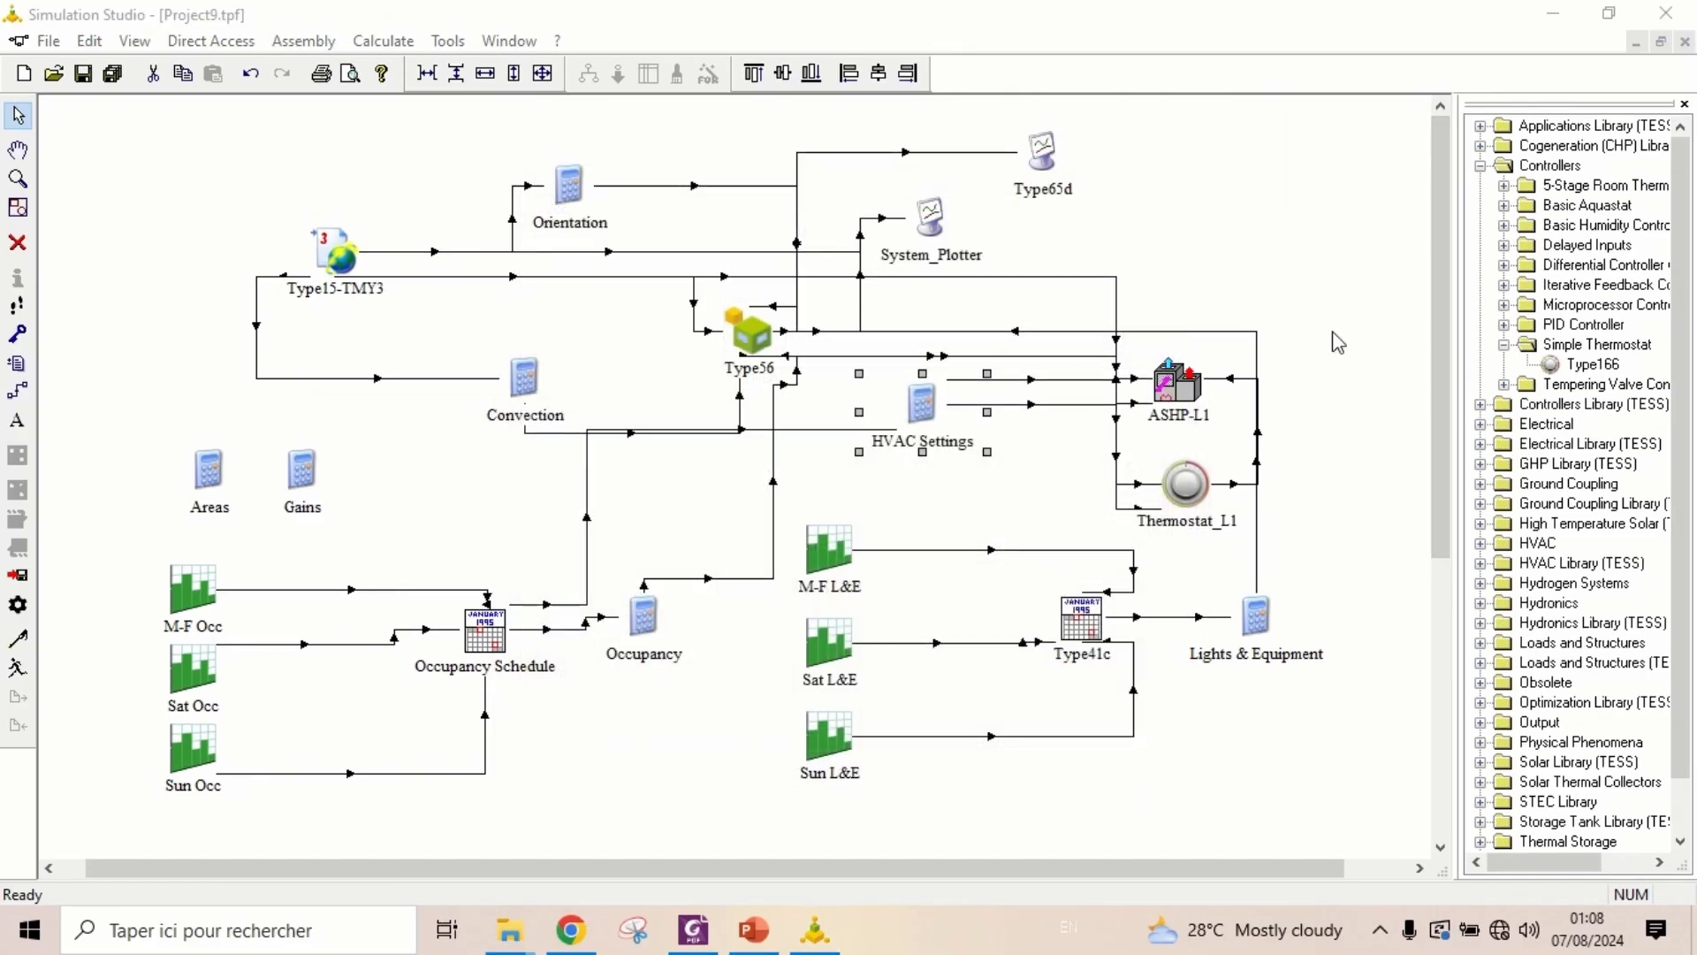
Place a Type166 simple thermostat above ASHP-L1, rename it Taux1_L1, and nudge it into line with the heat pump
drag(1576, 371, 1176, 259)
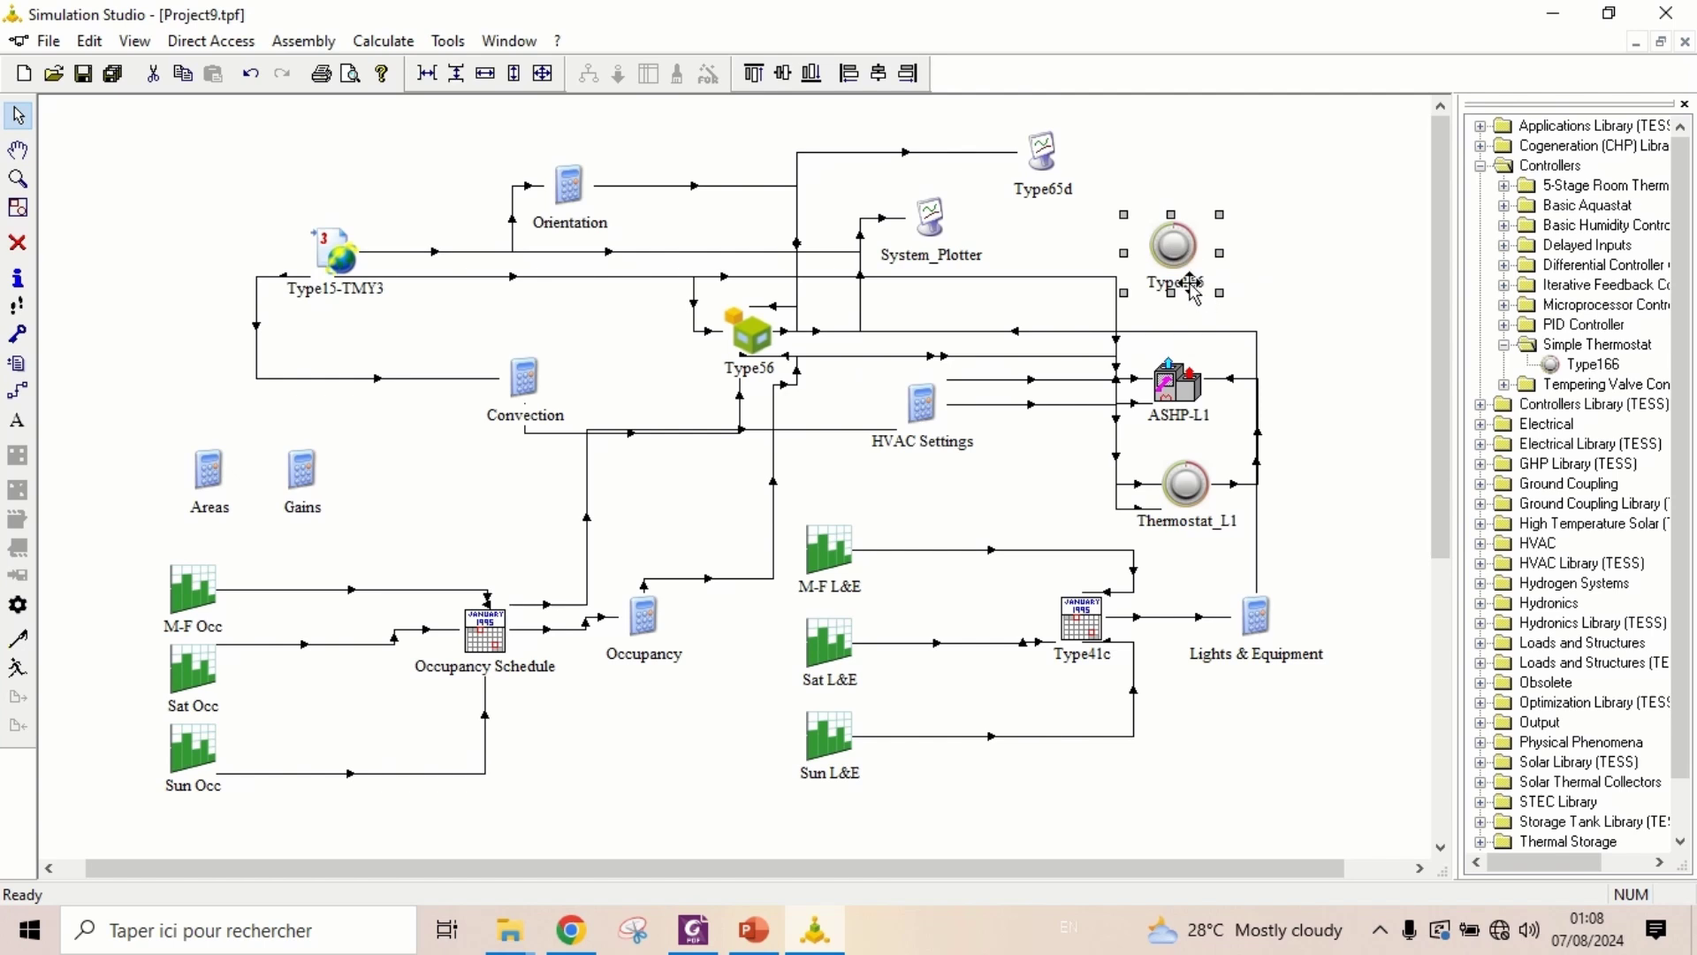
click(1175, 282)
text(Taux1_L1)
click(1326, 305)
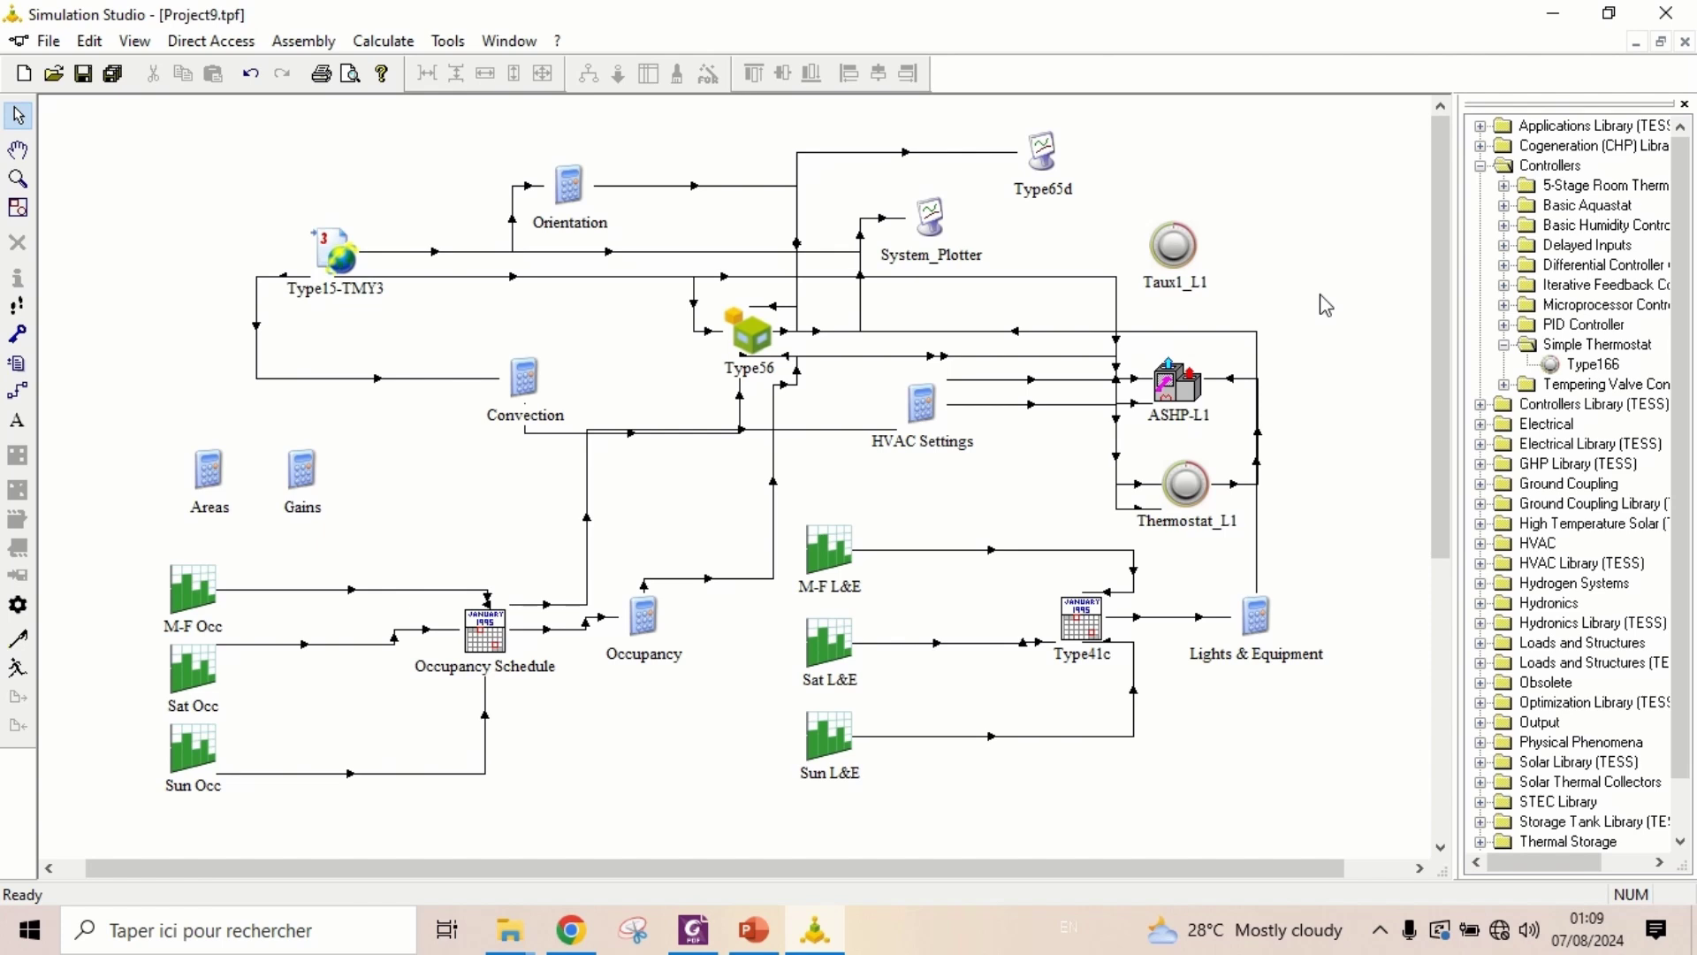
drag(1180, 252, 1193, 265)
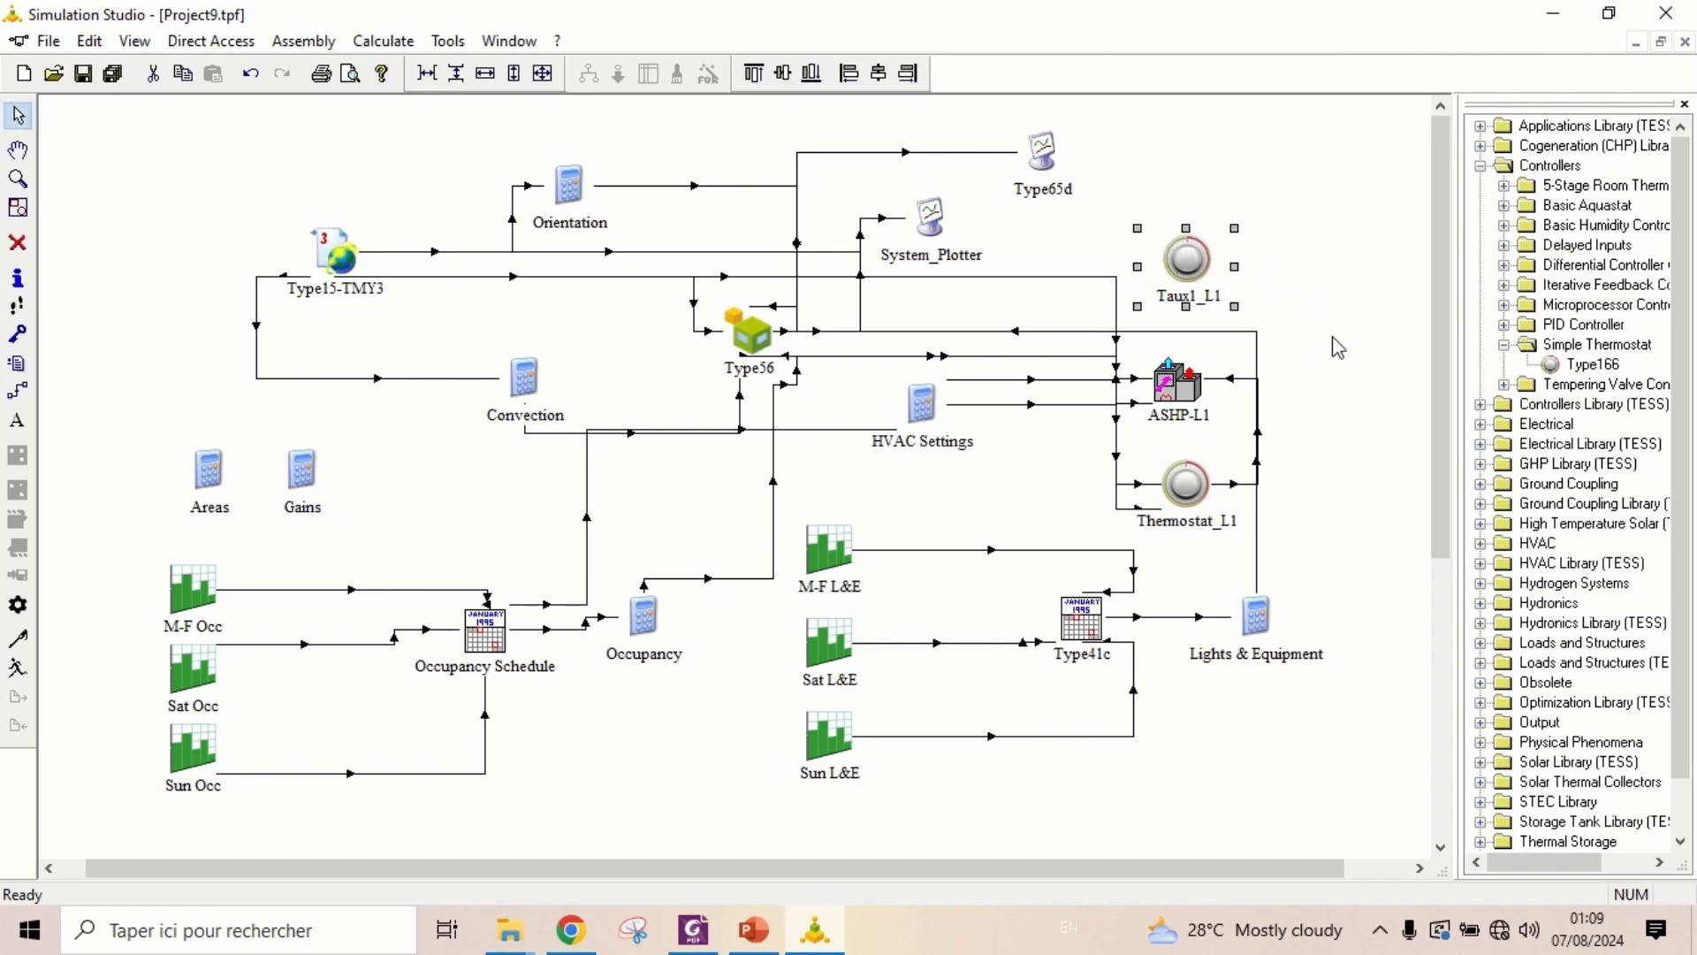
Place another Type166 simple thermostat directly above Taux1_L1 and rename it Taux2_L2
drag(1594, 364, 1187, 165)
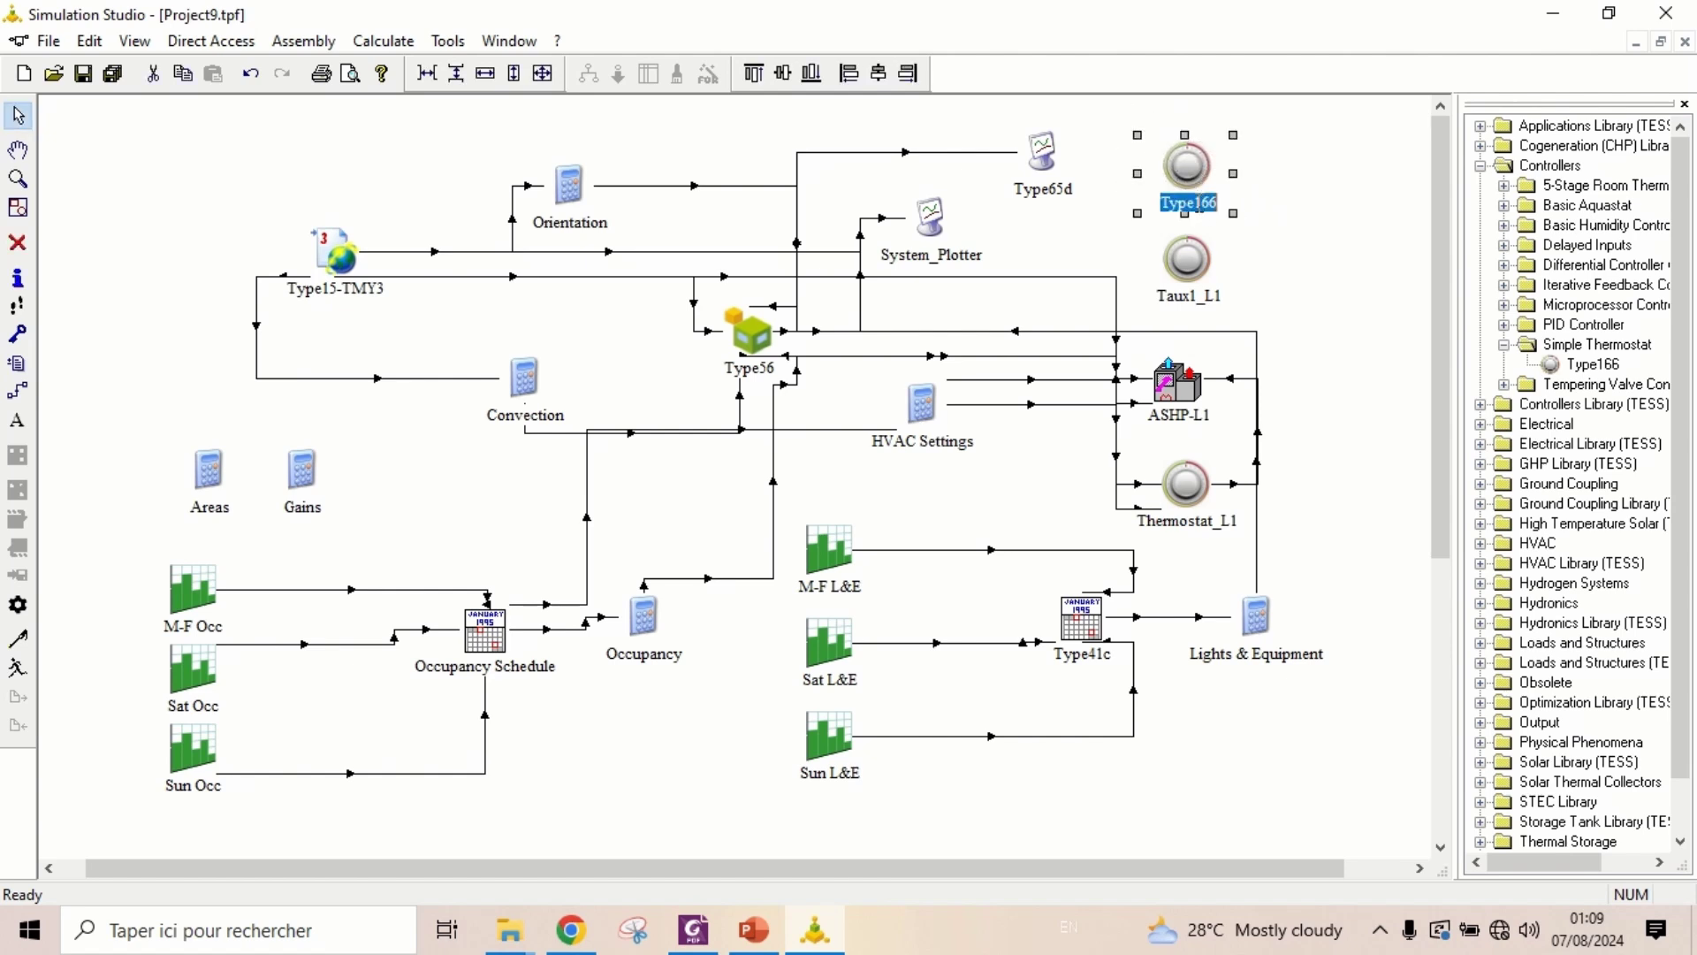
text(T)
text(aux)
text(1_)
text(L)
text(2)
click(1313, 305)
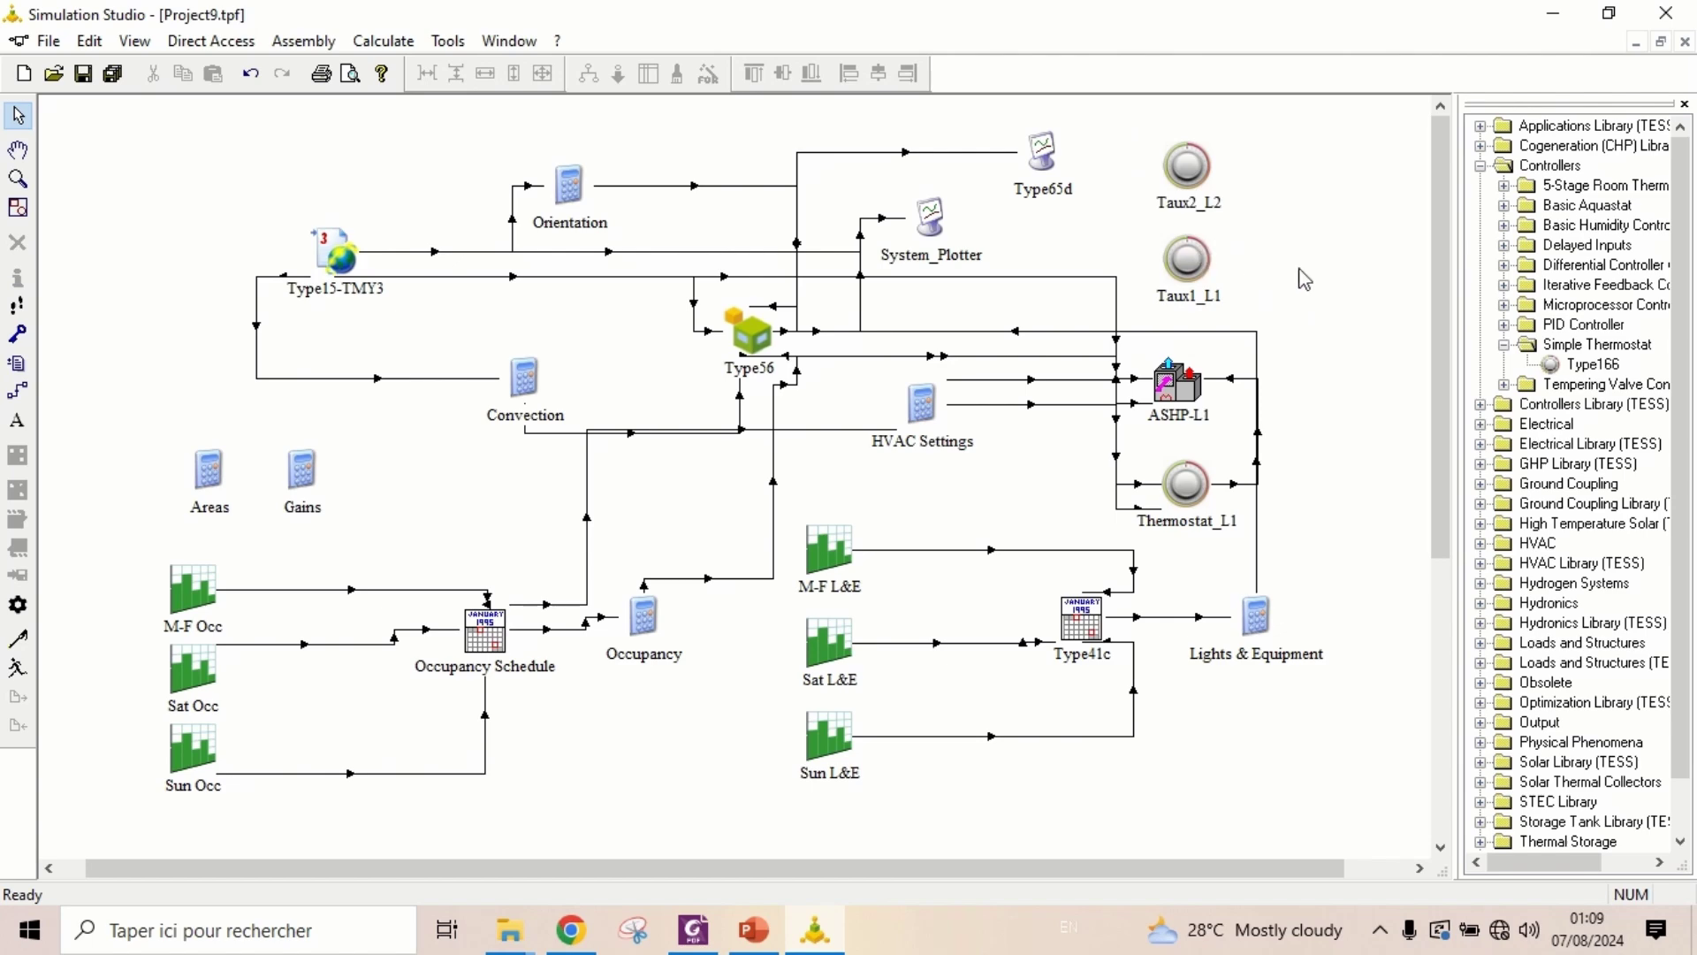
Set the temperature dead band of Taux1_L1 to 3 deltaC and its cooling setpoint input to 99 C
double_click(1189, 258)
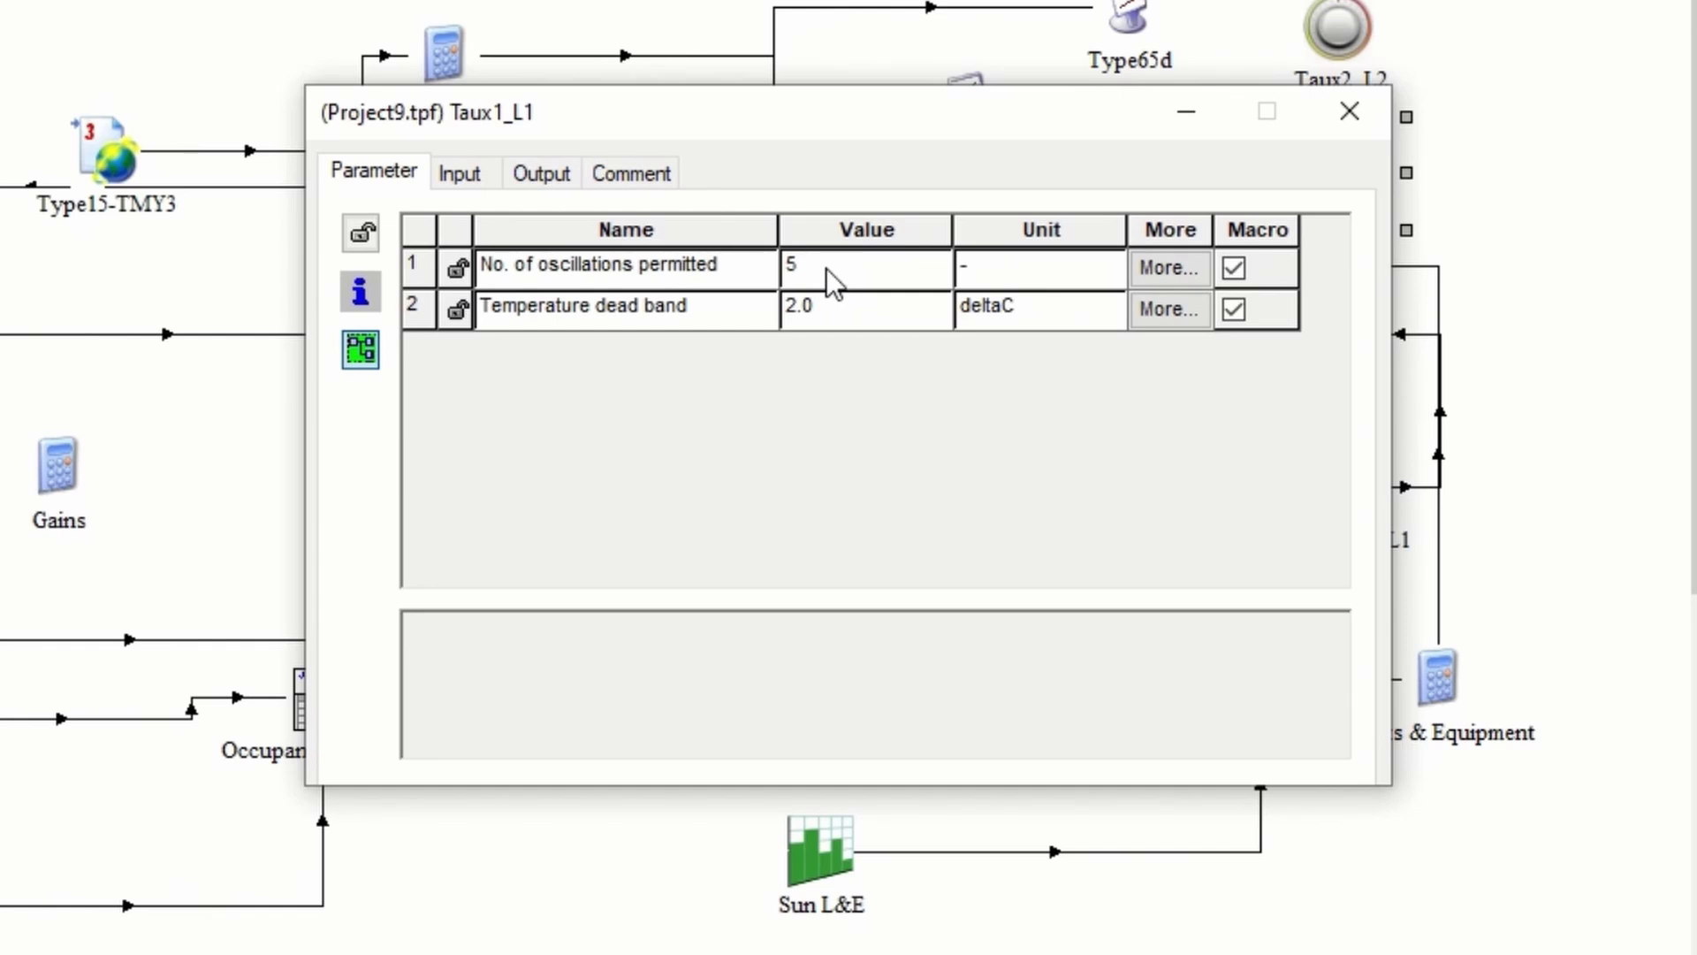
click(841, 311)
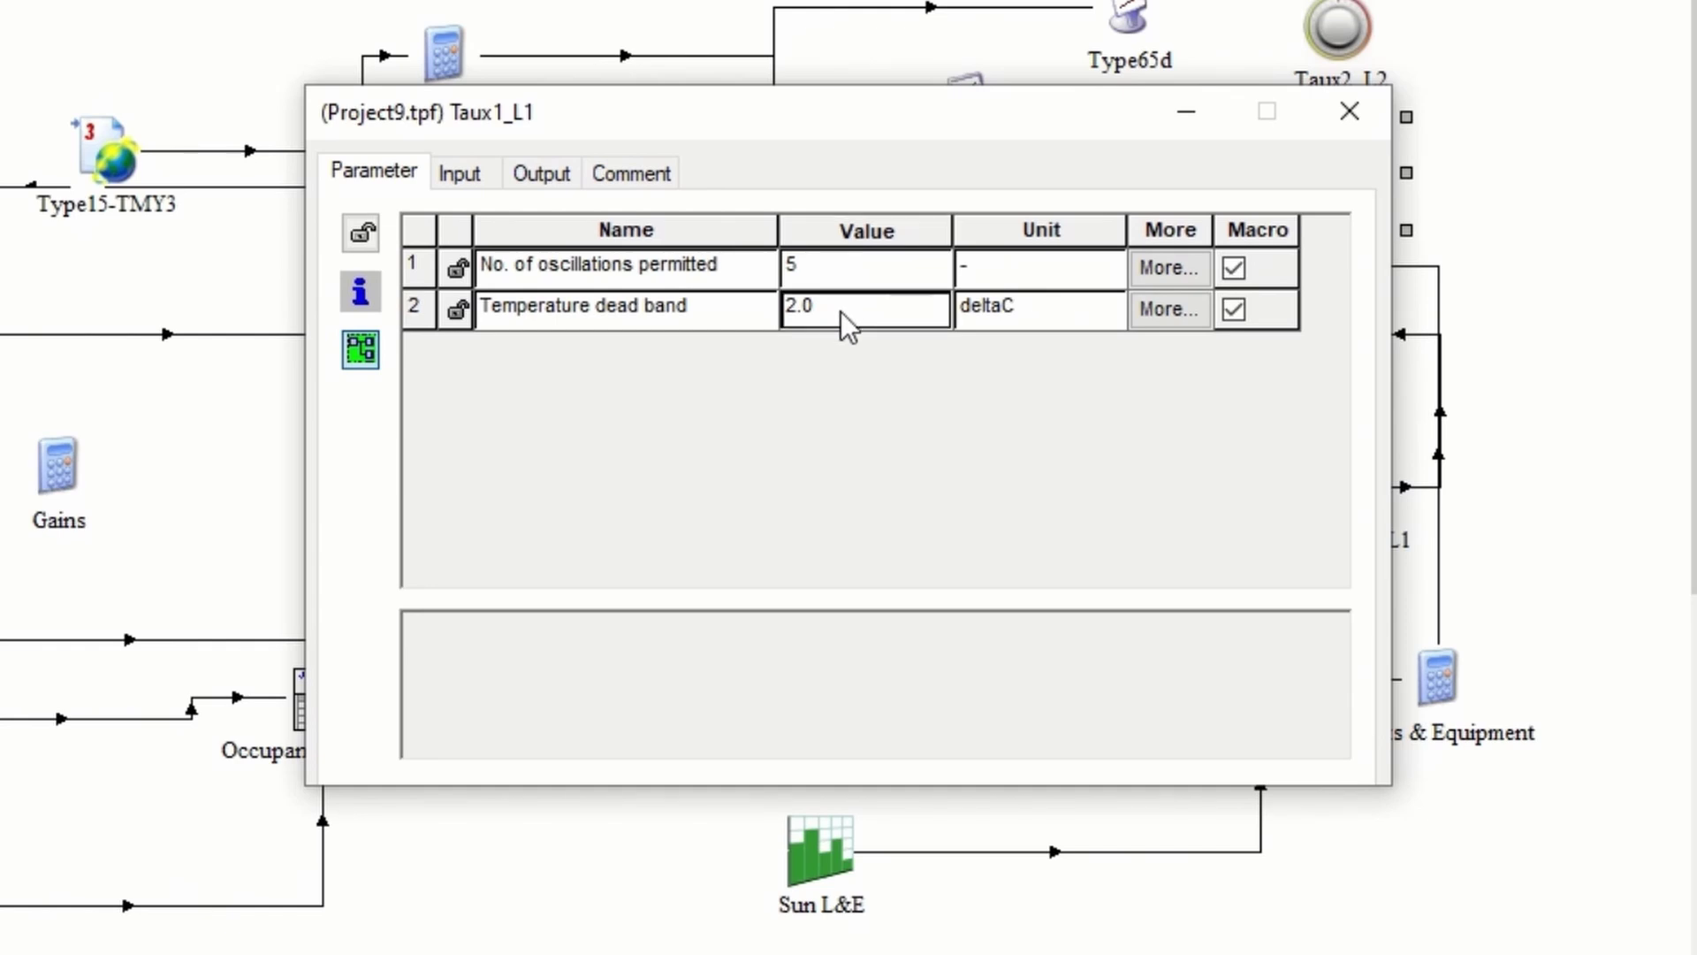
text(3)
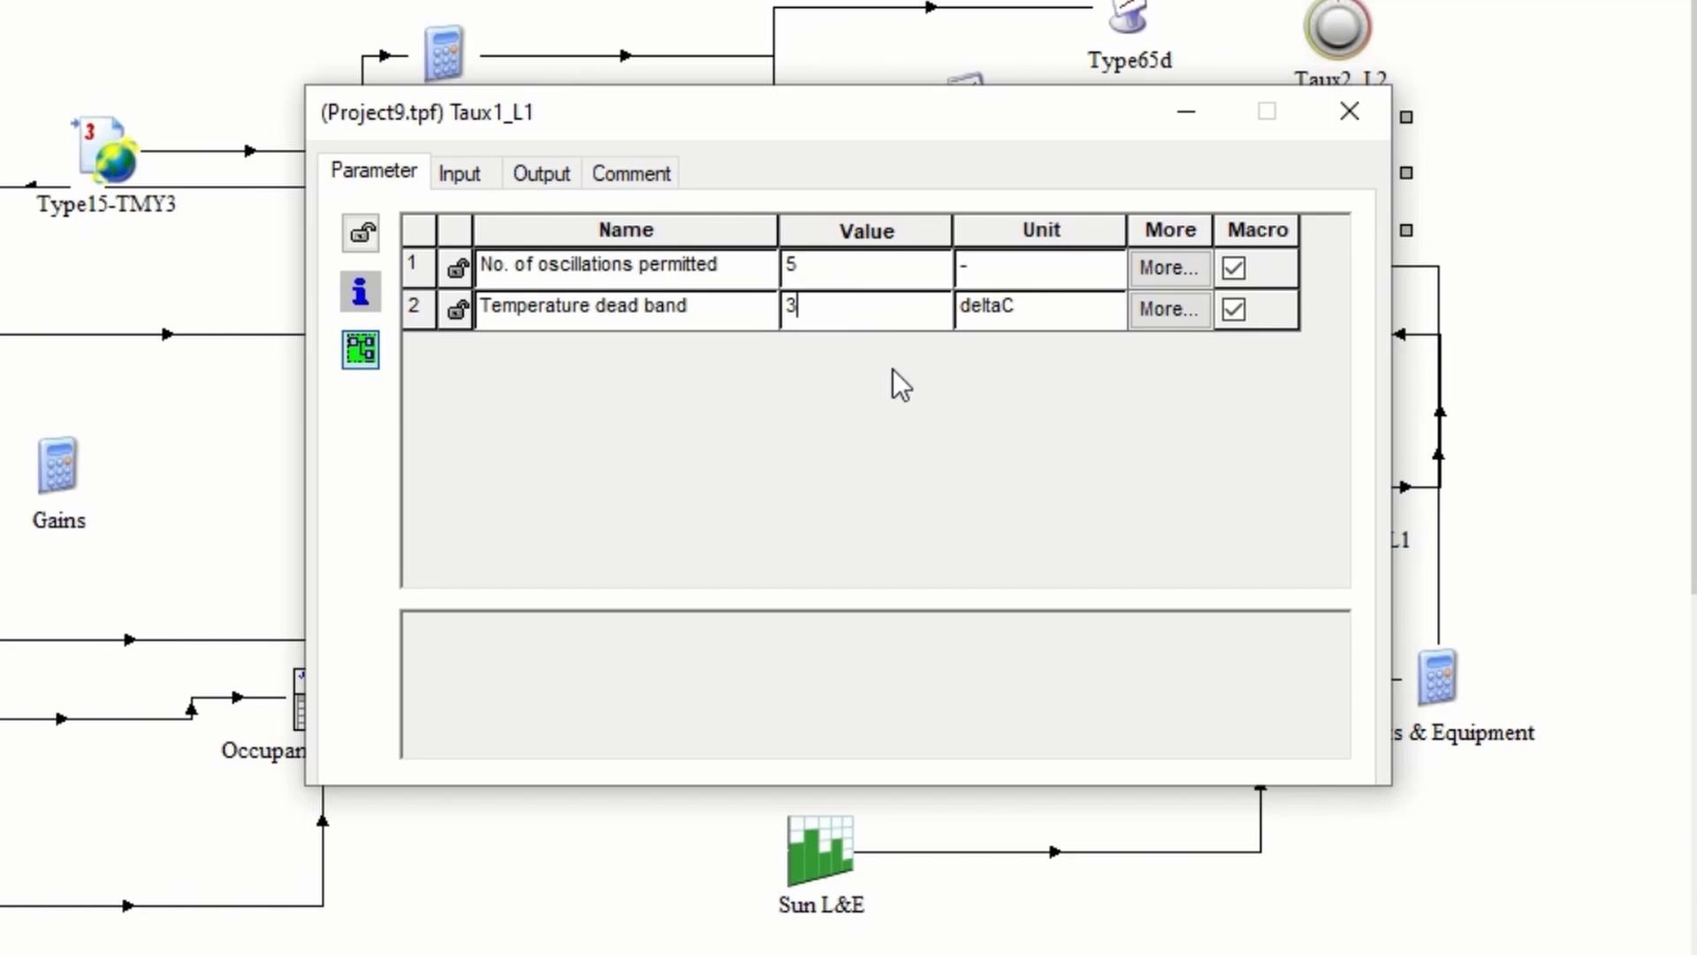
click(462, 174)
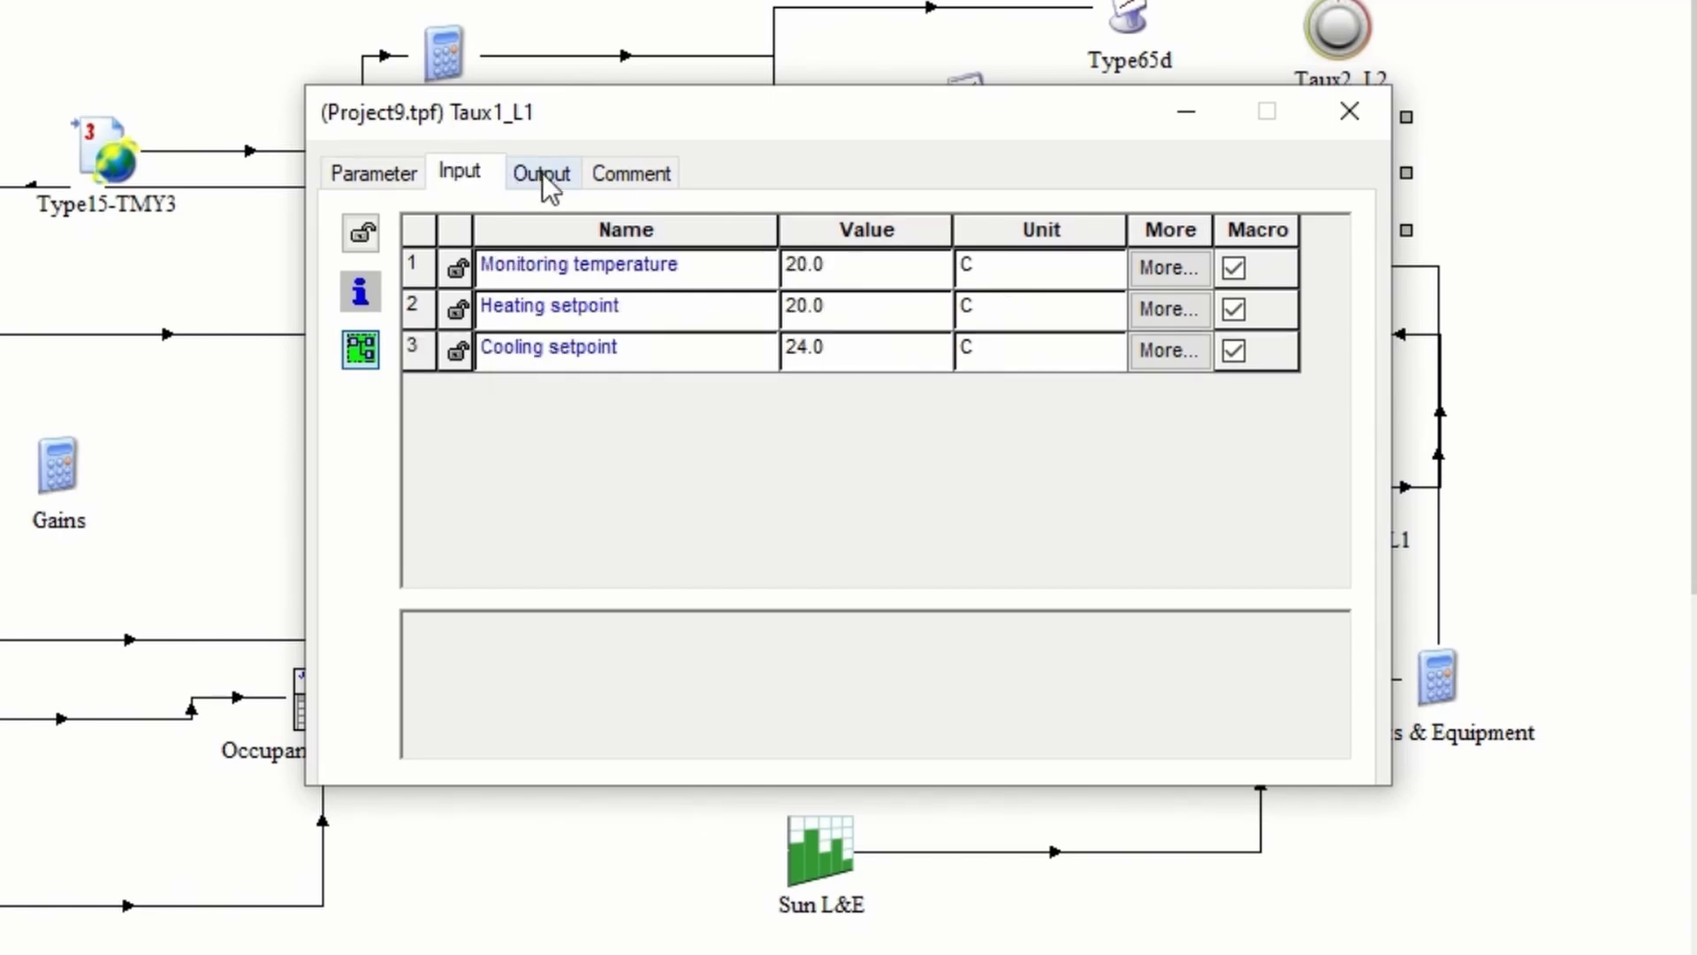
click(366, 177)
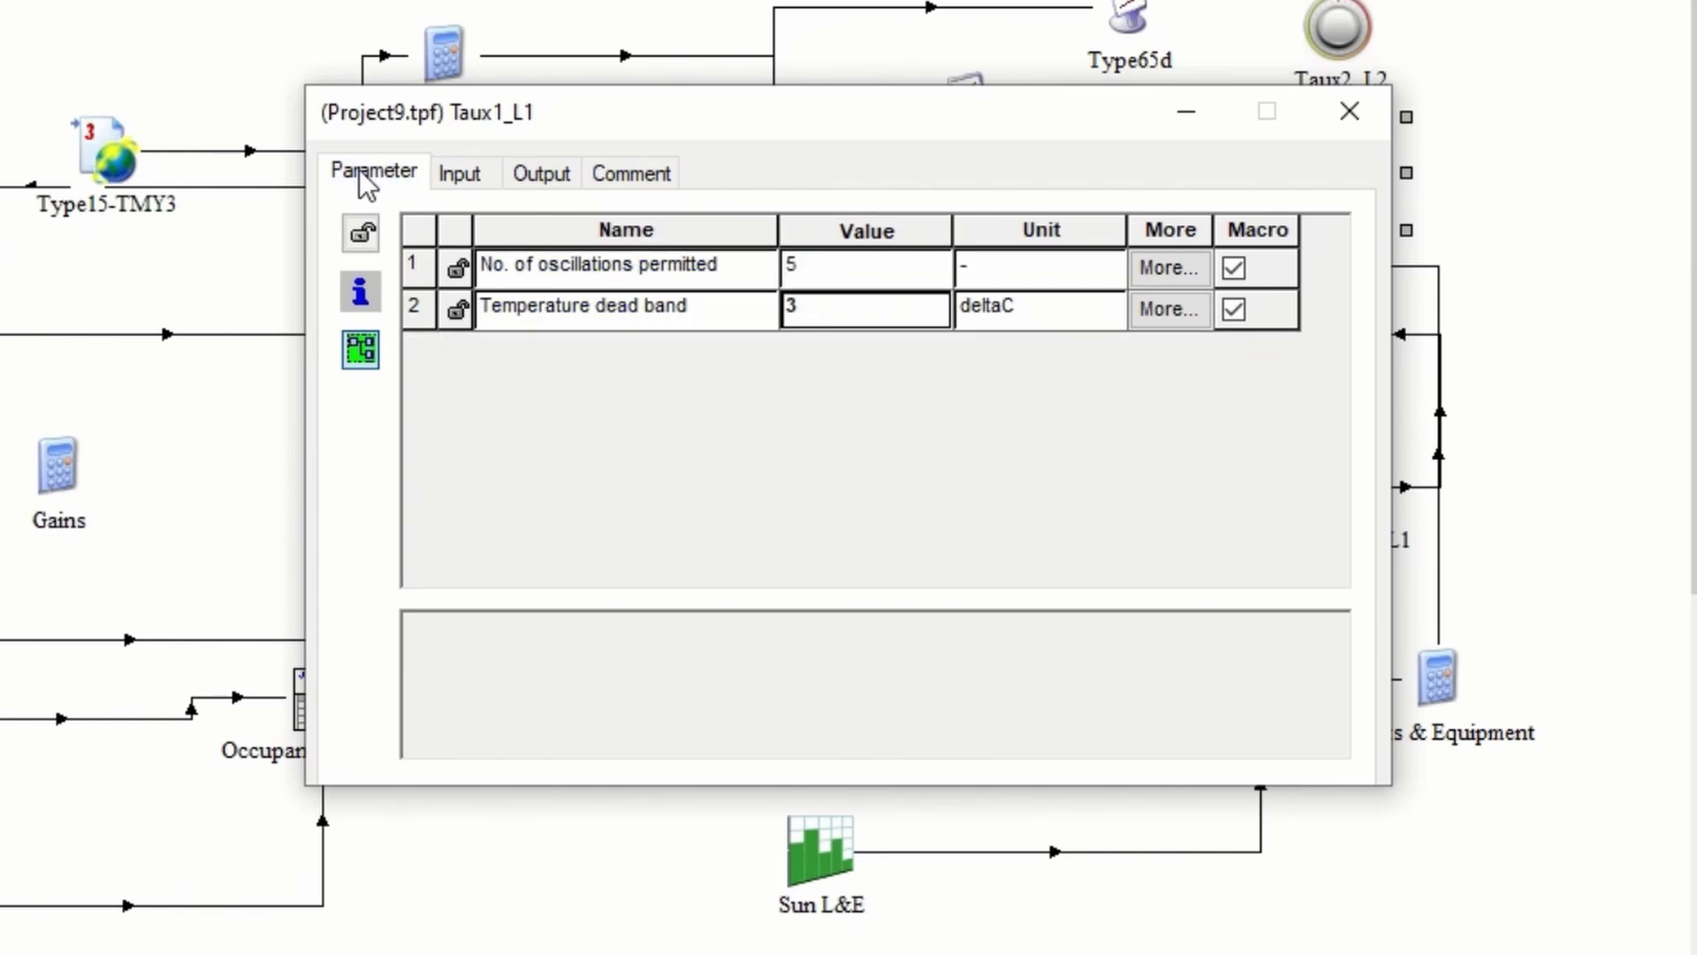
click(459, 176)
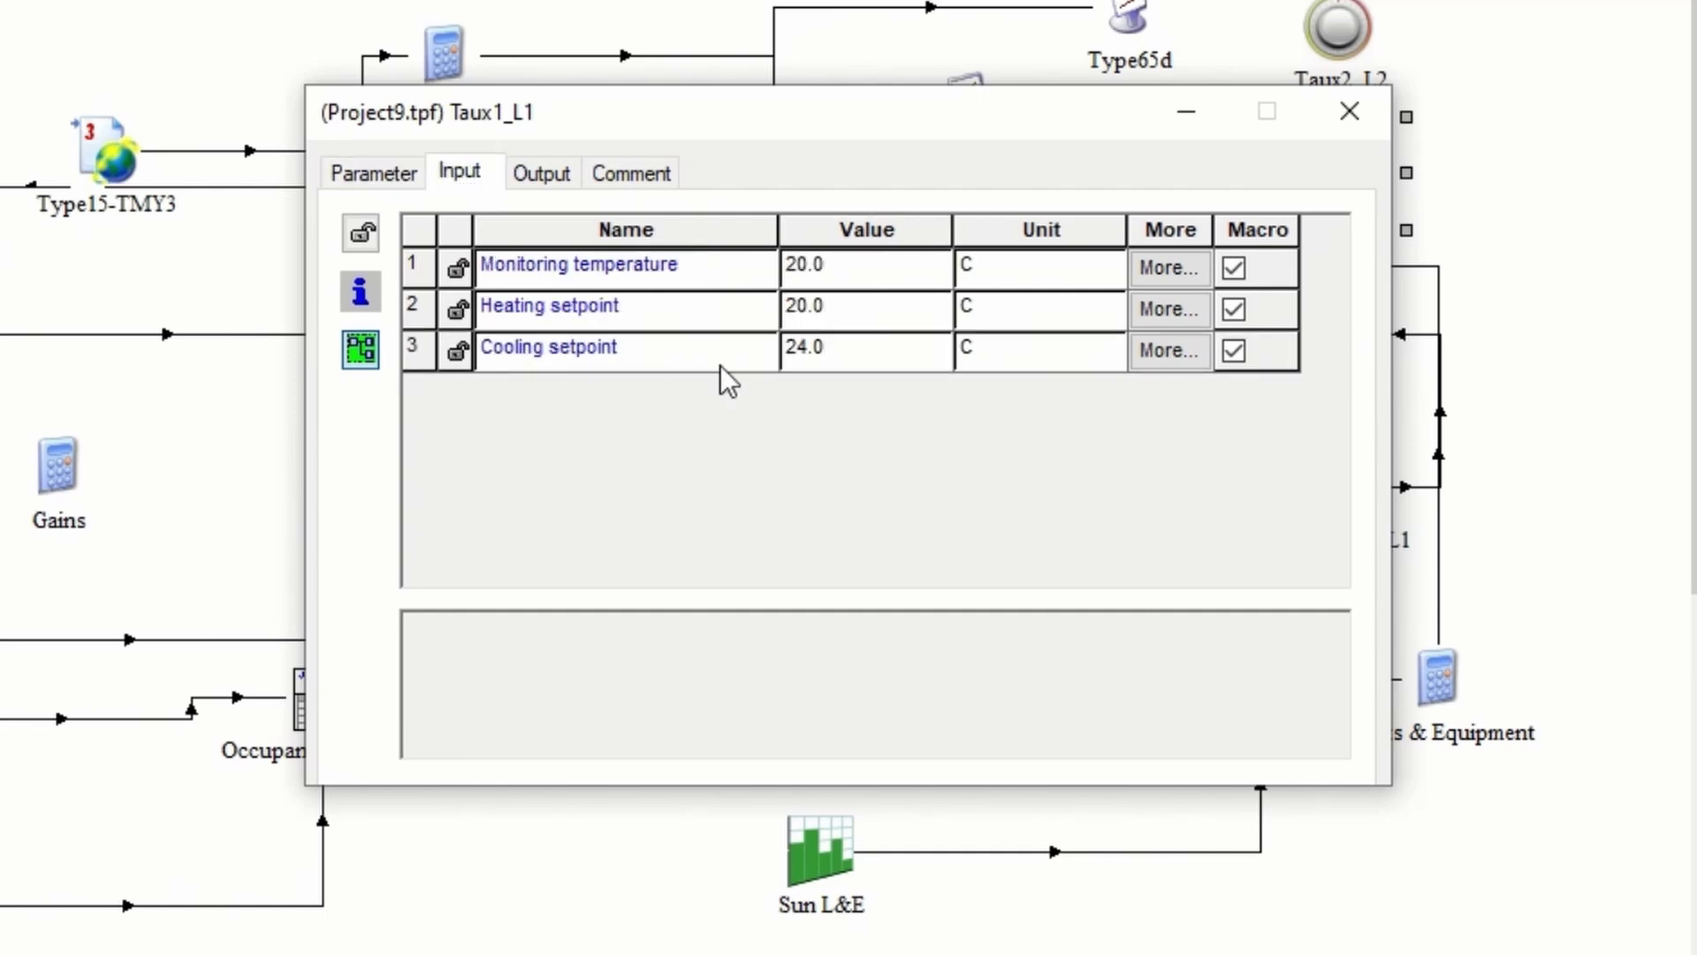
click(871, 357)
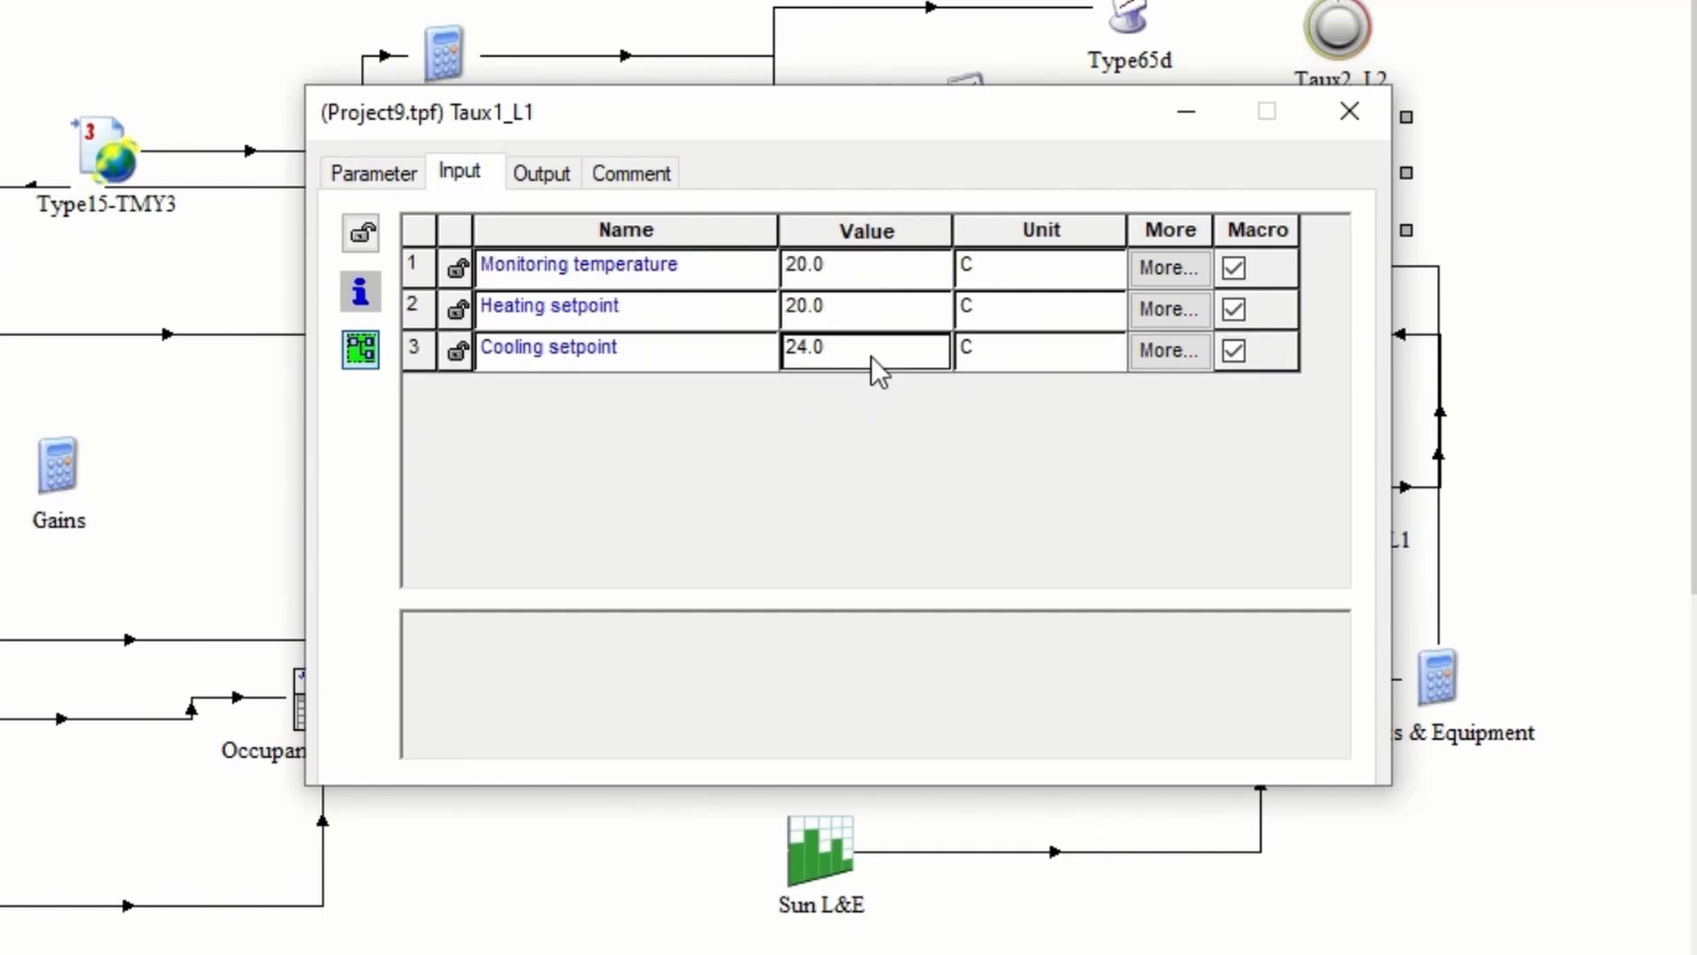
text(99)
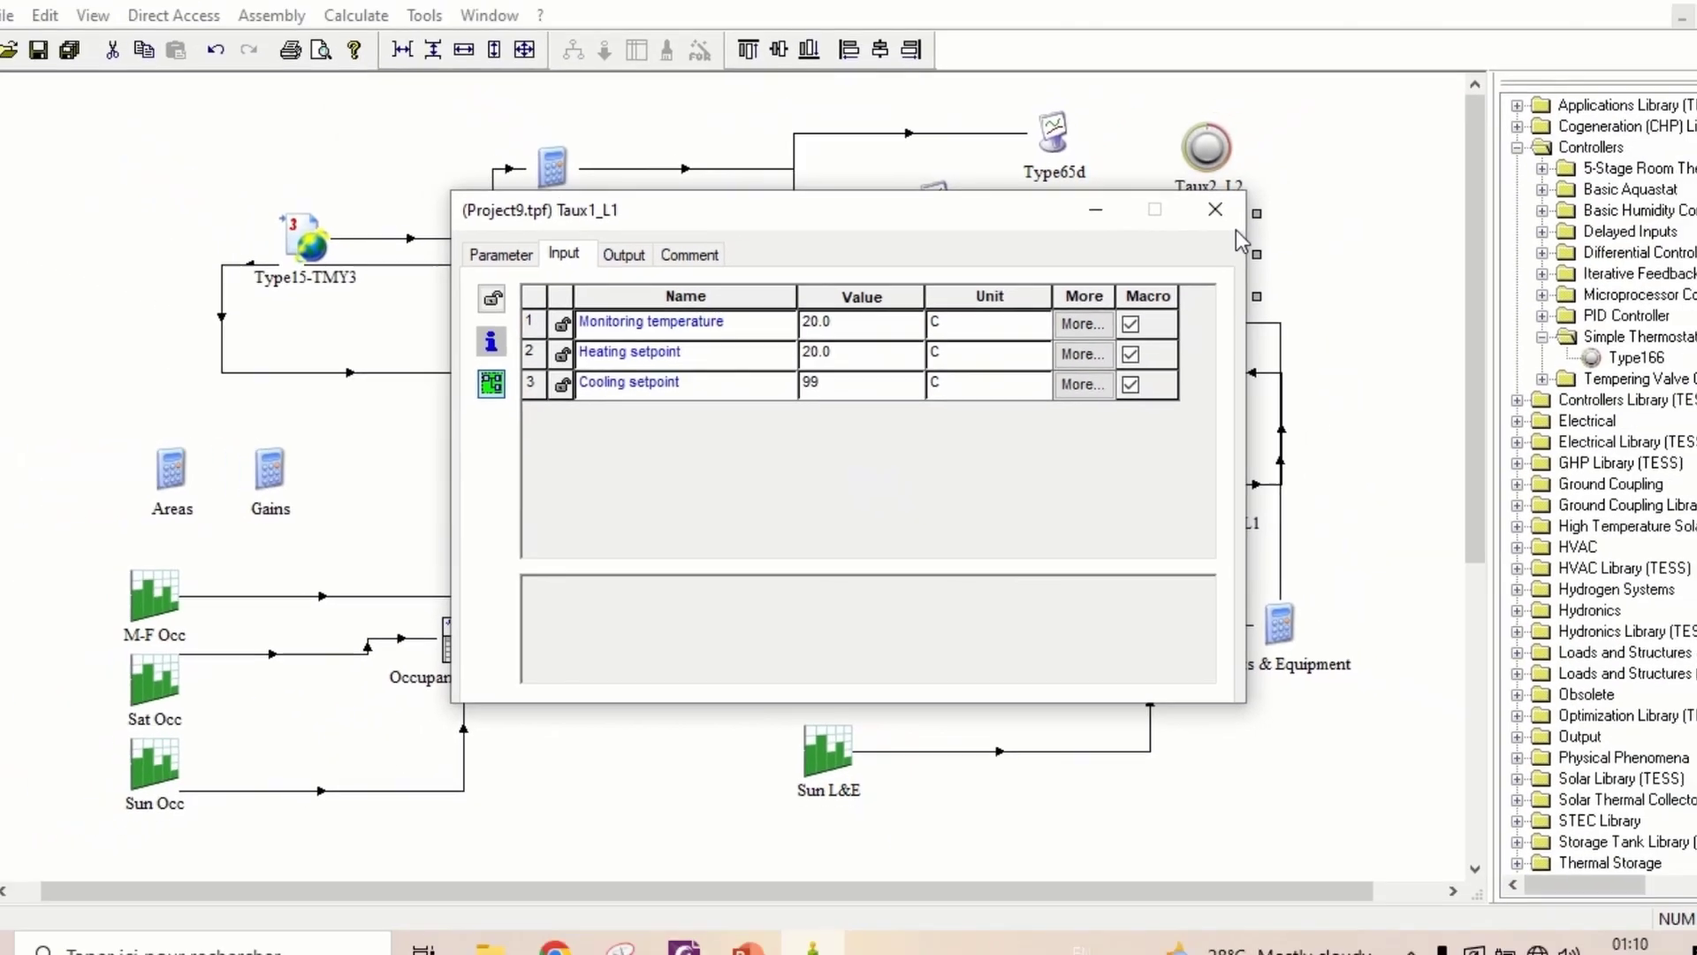
click(1216, 208)
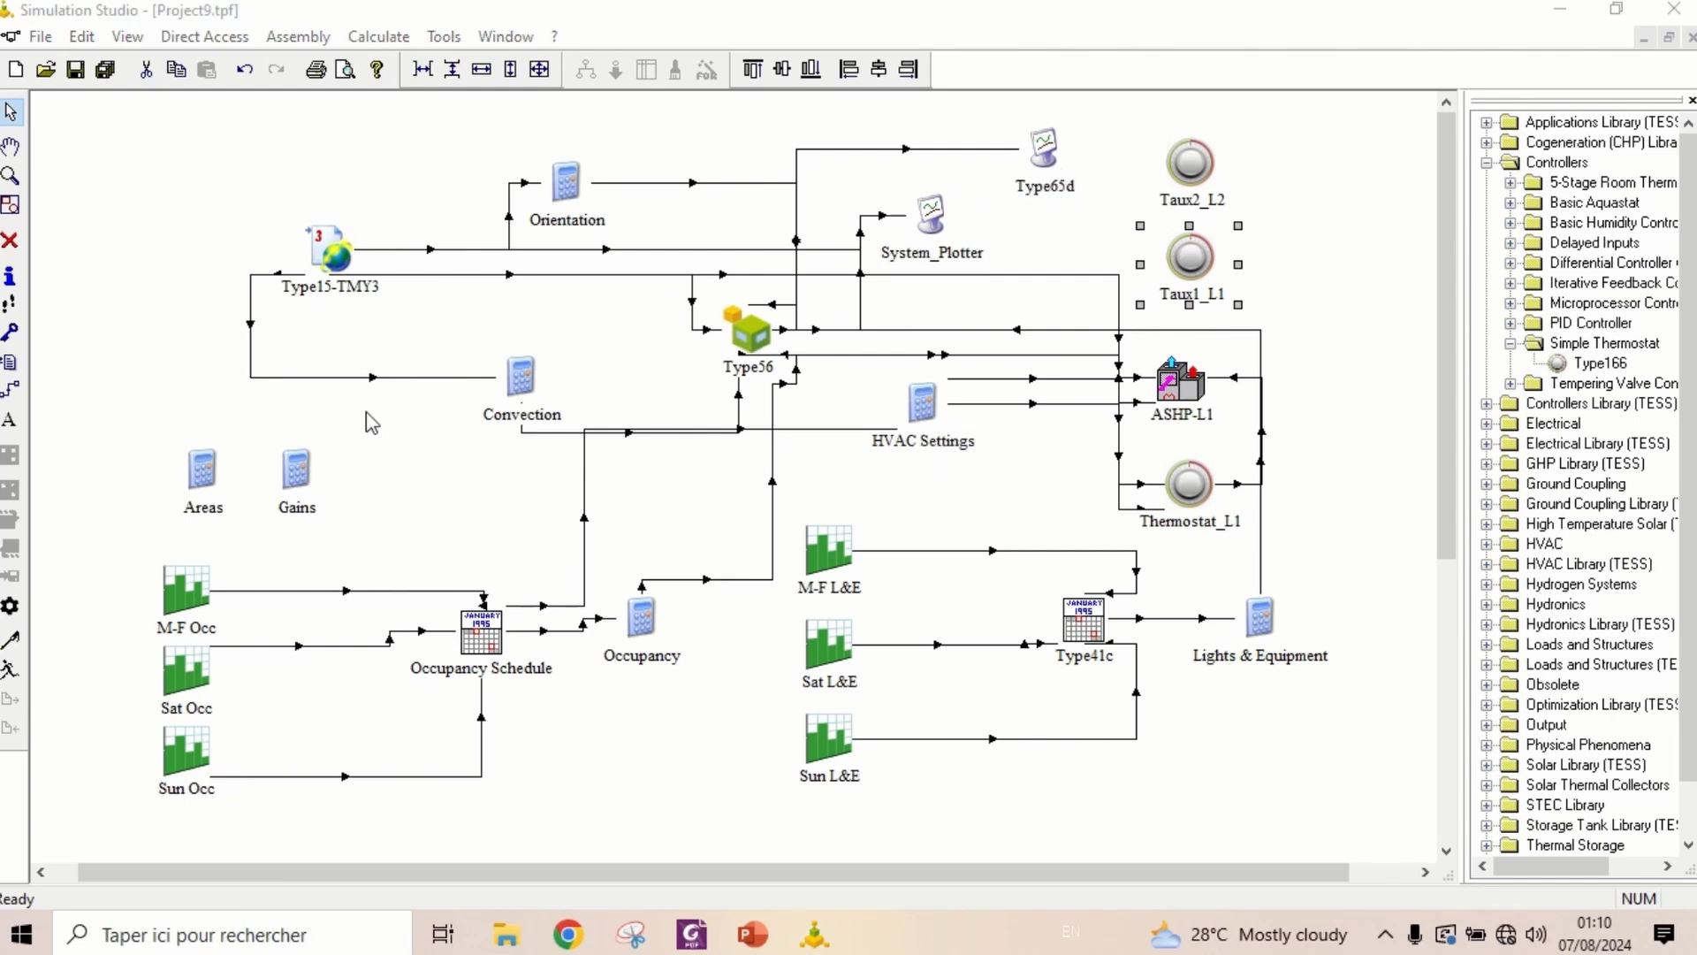
Link Type56 to Taux1_L1, connecting TAIR_Lower1 to Monitoring temperature
click(11, 389)
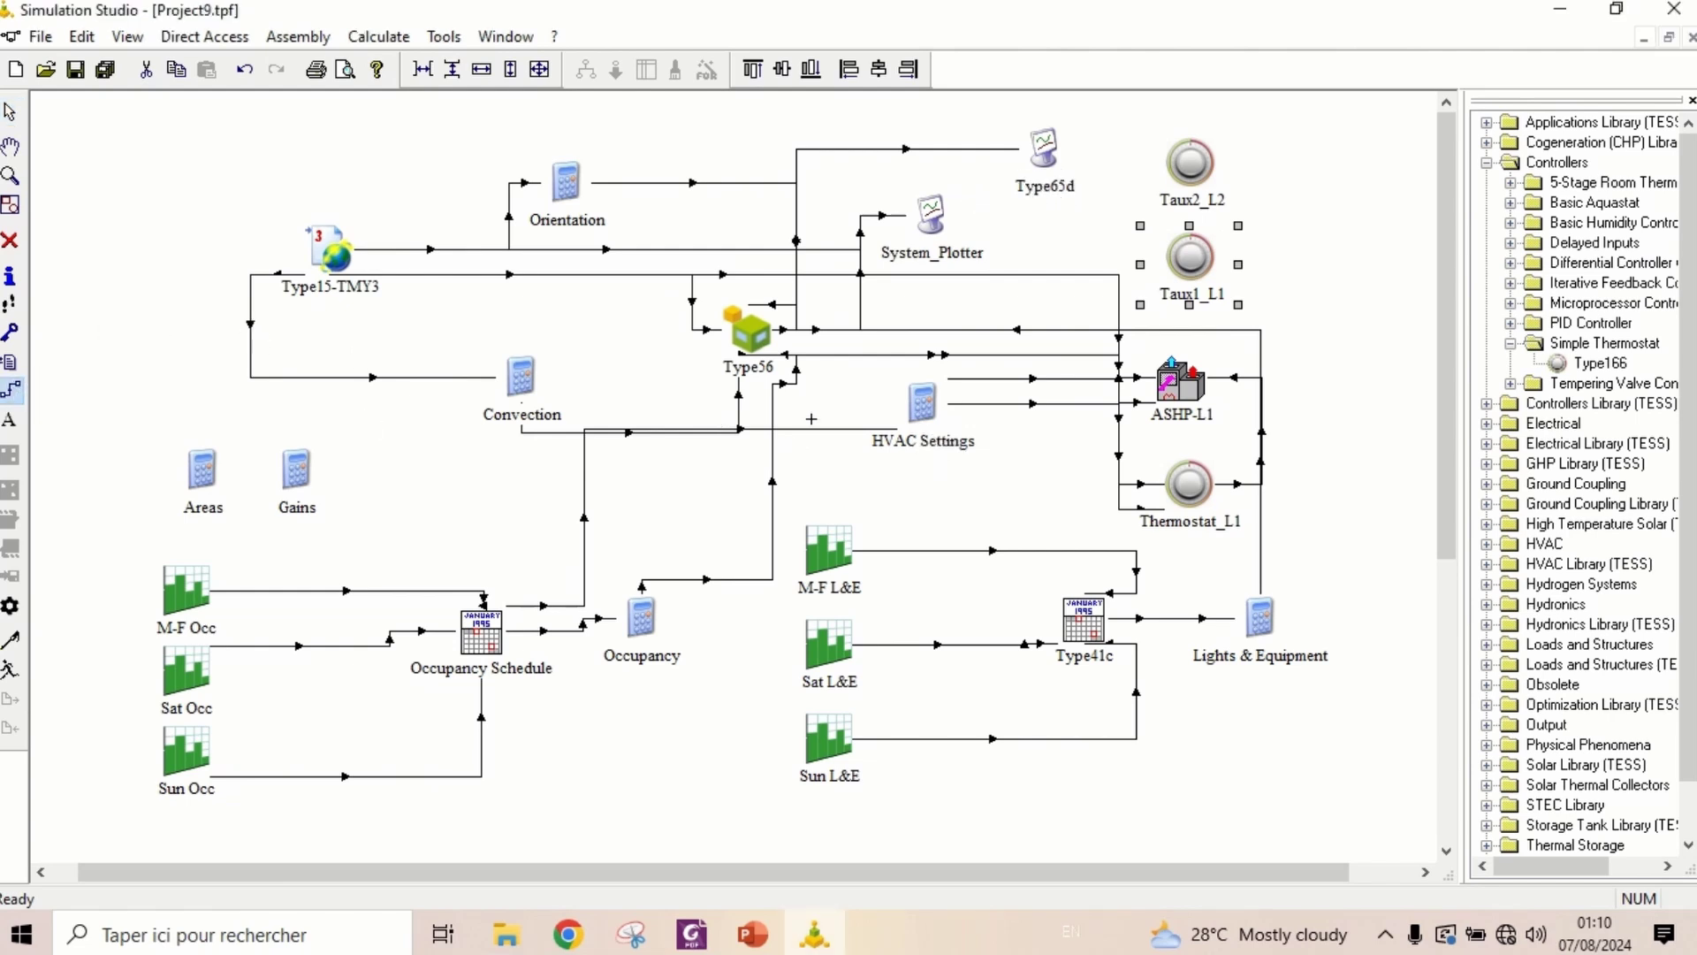
click(769, 332)
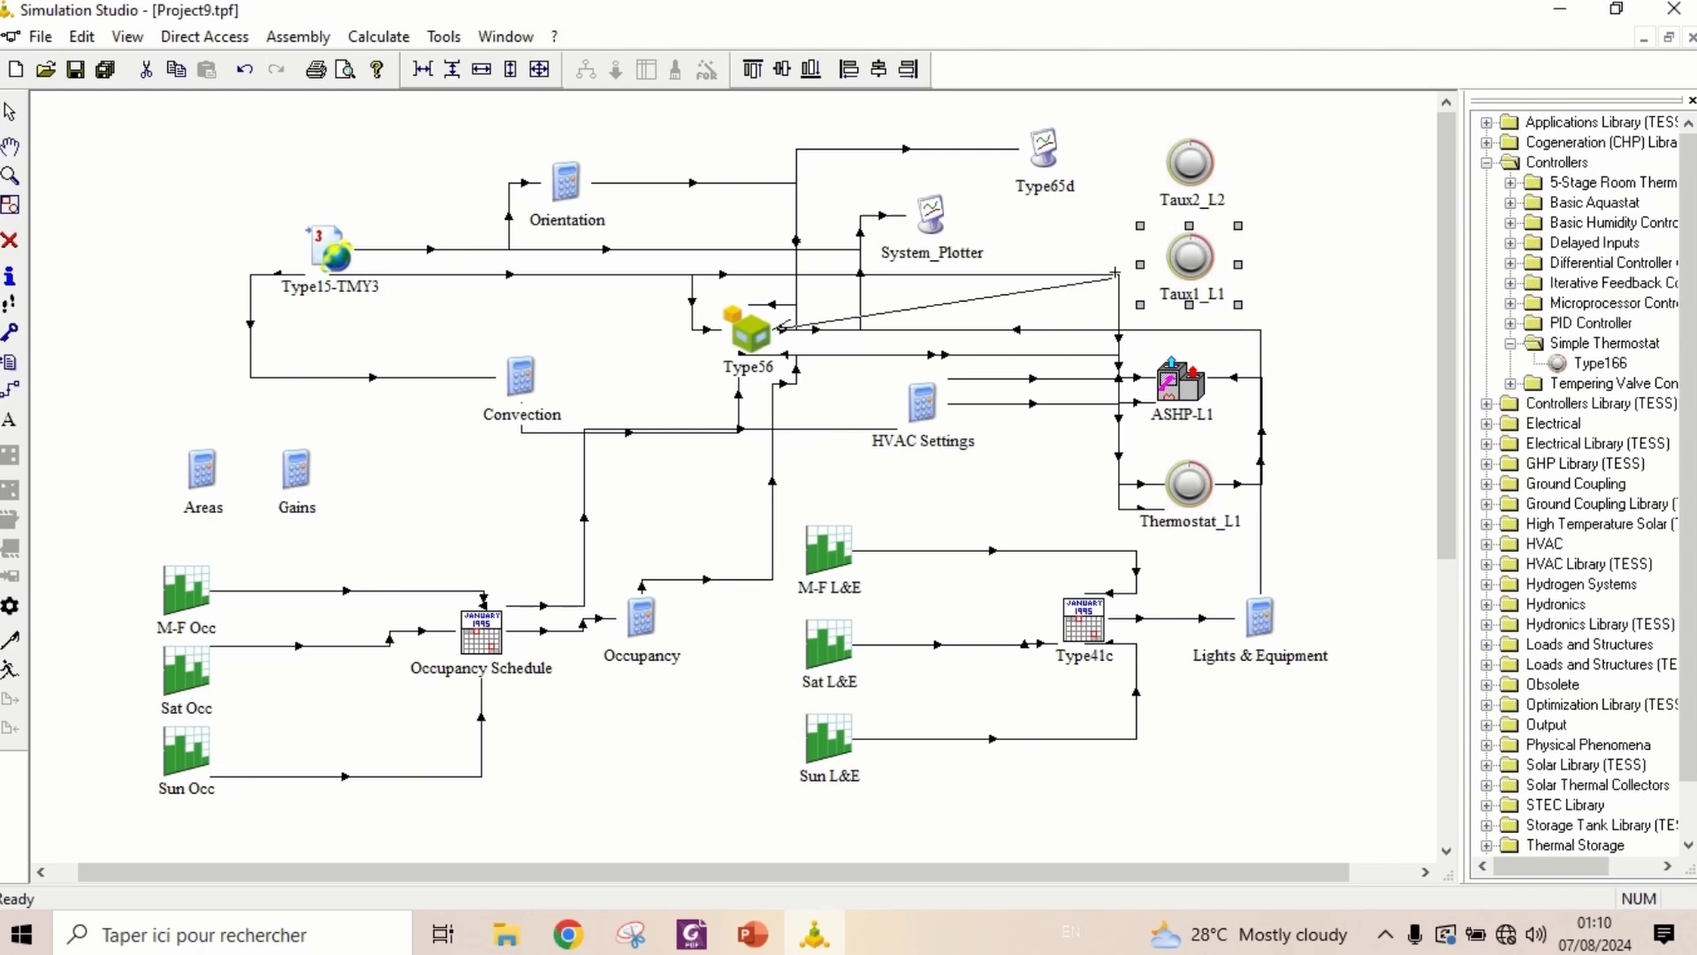
click(1161, 283)
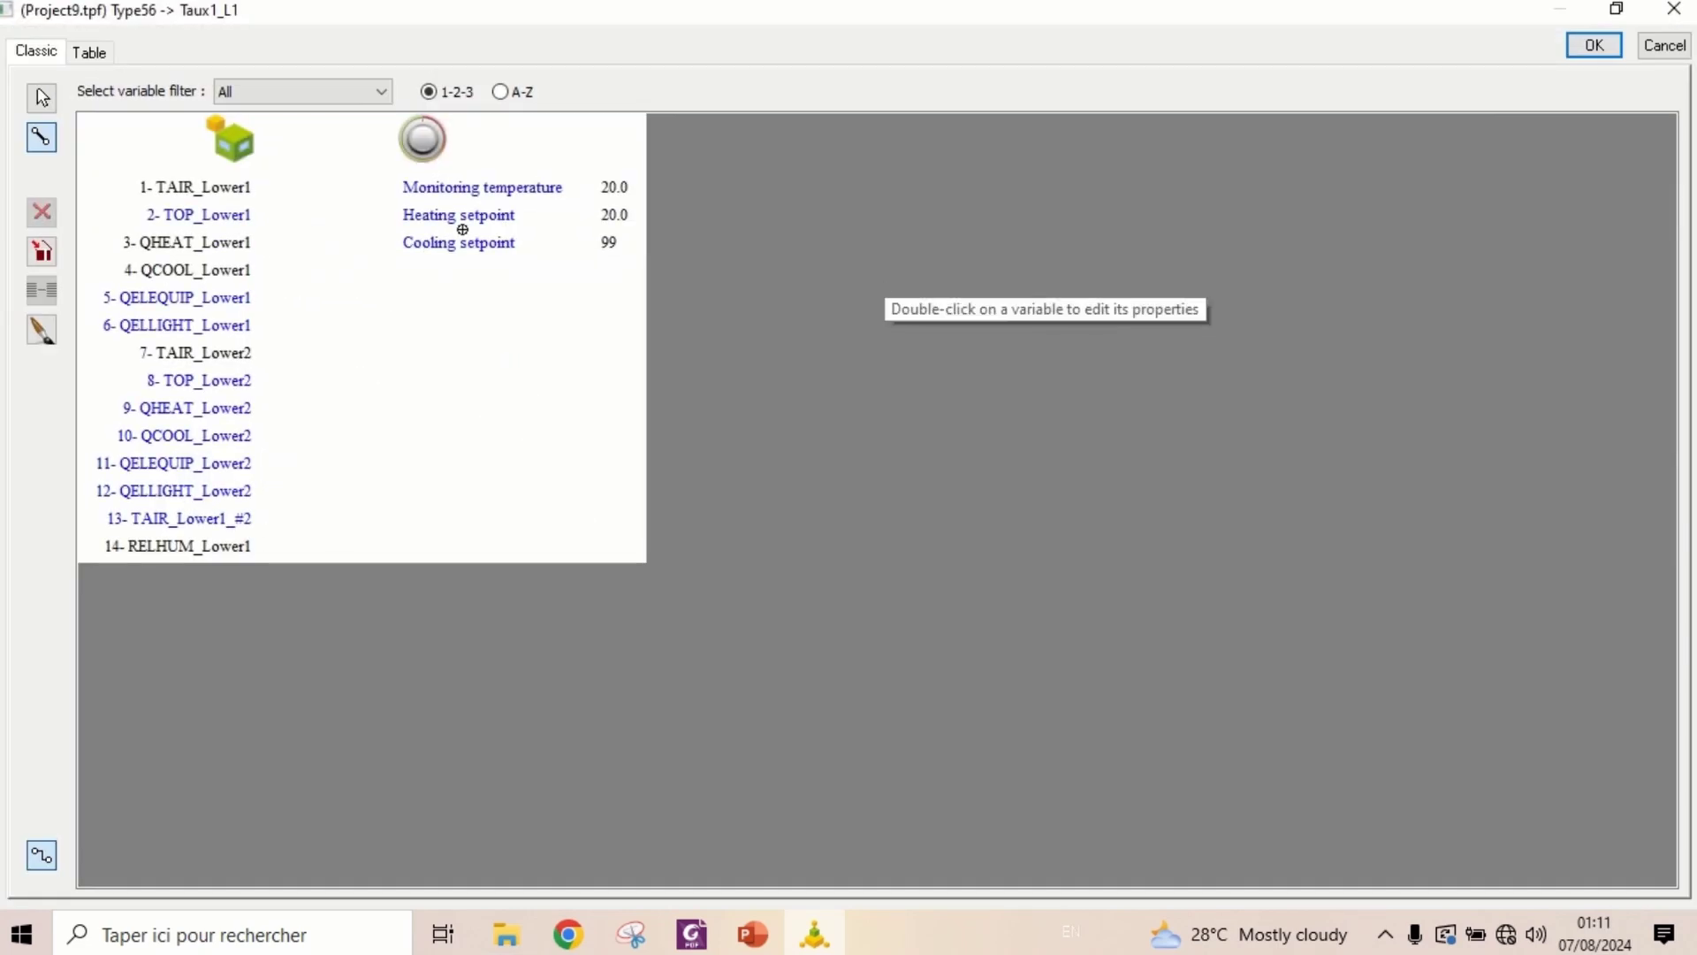
click(231, 186)
click(494, 191)
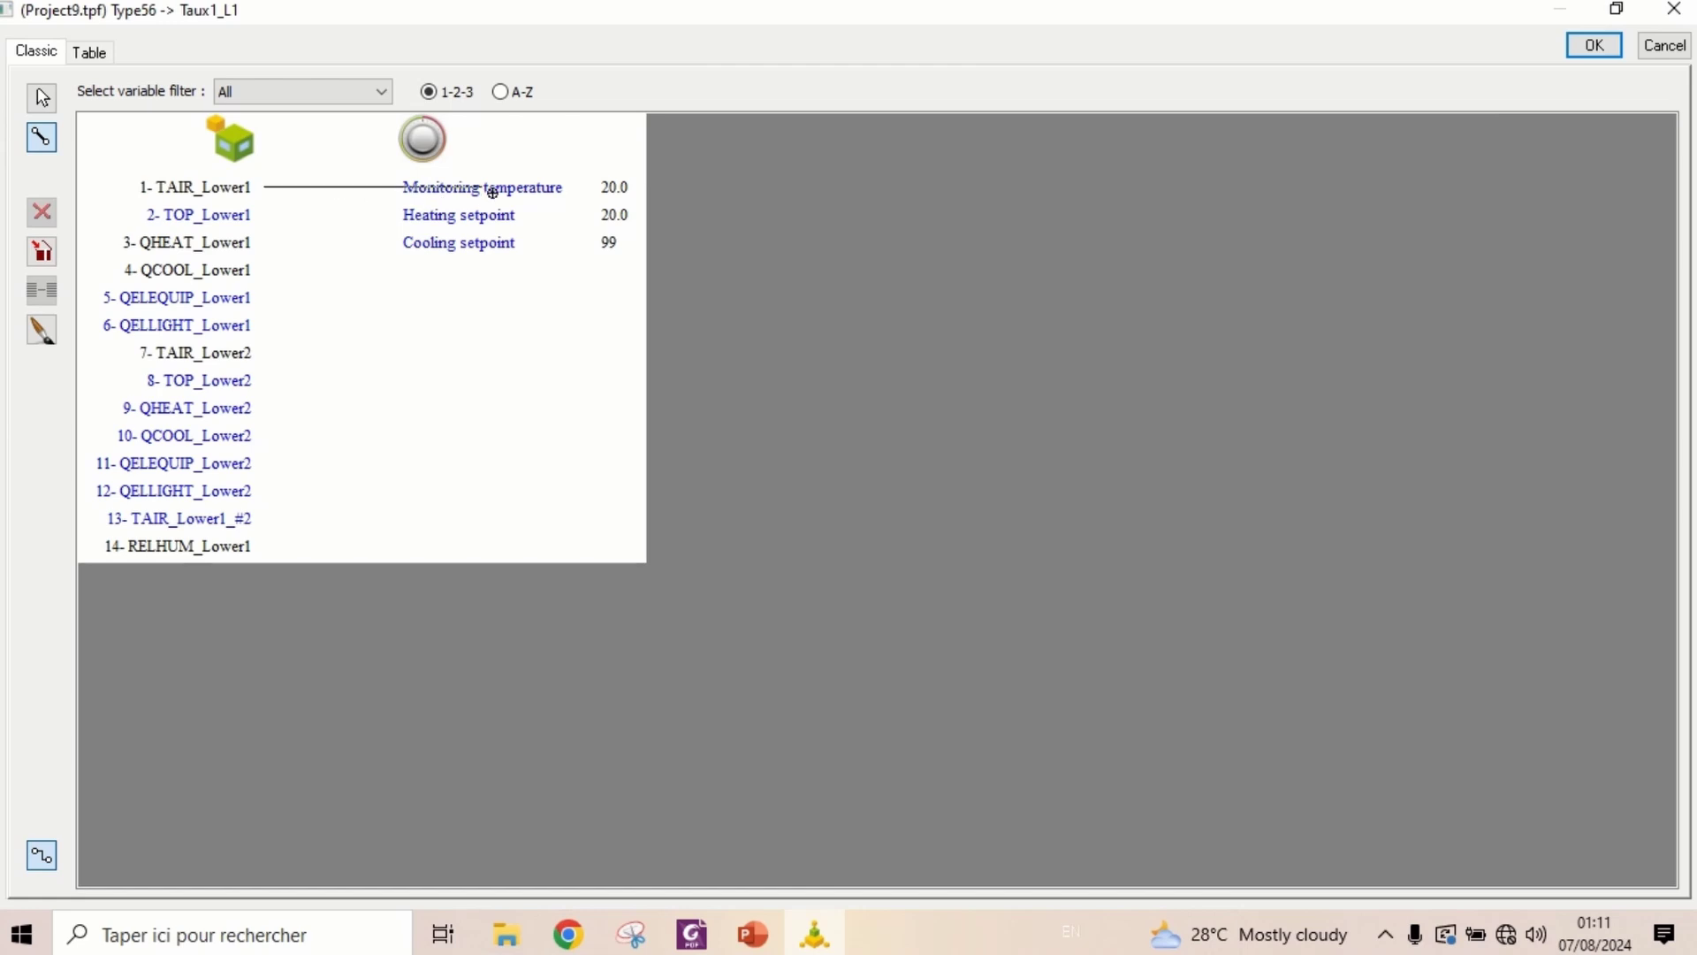
click(1596, 47)
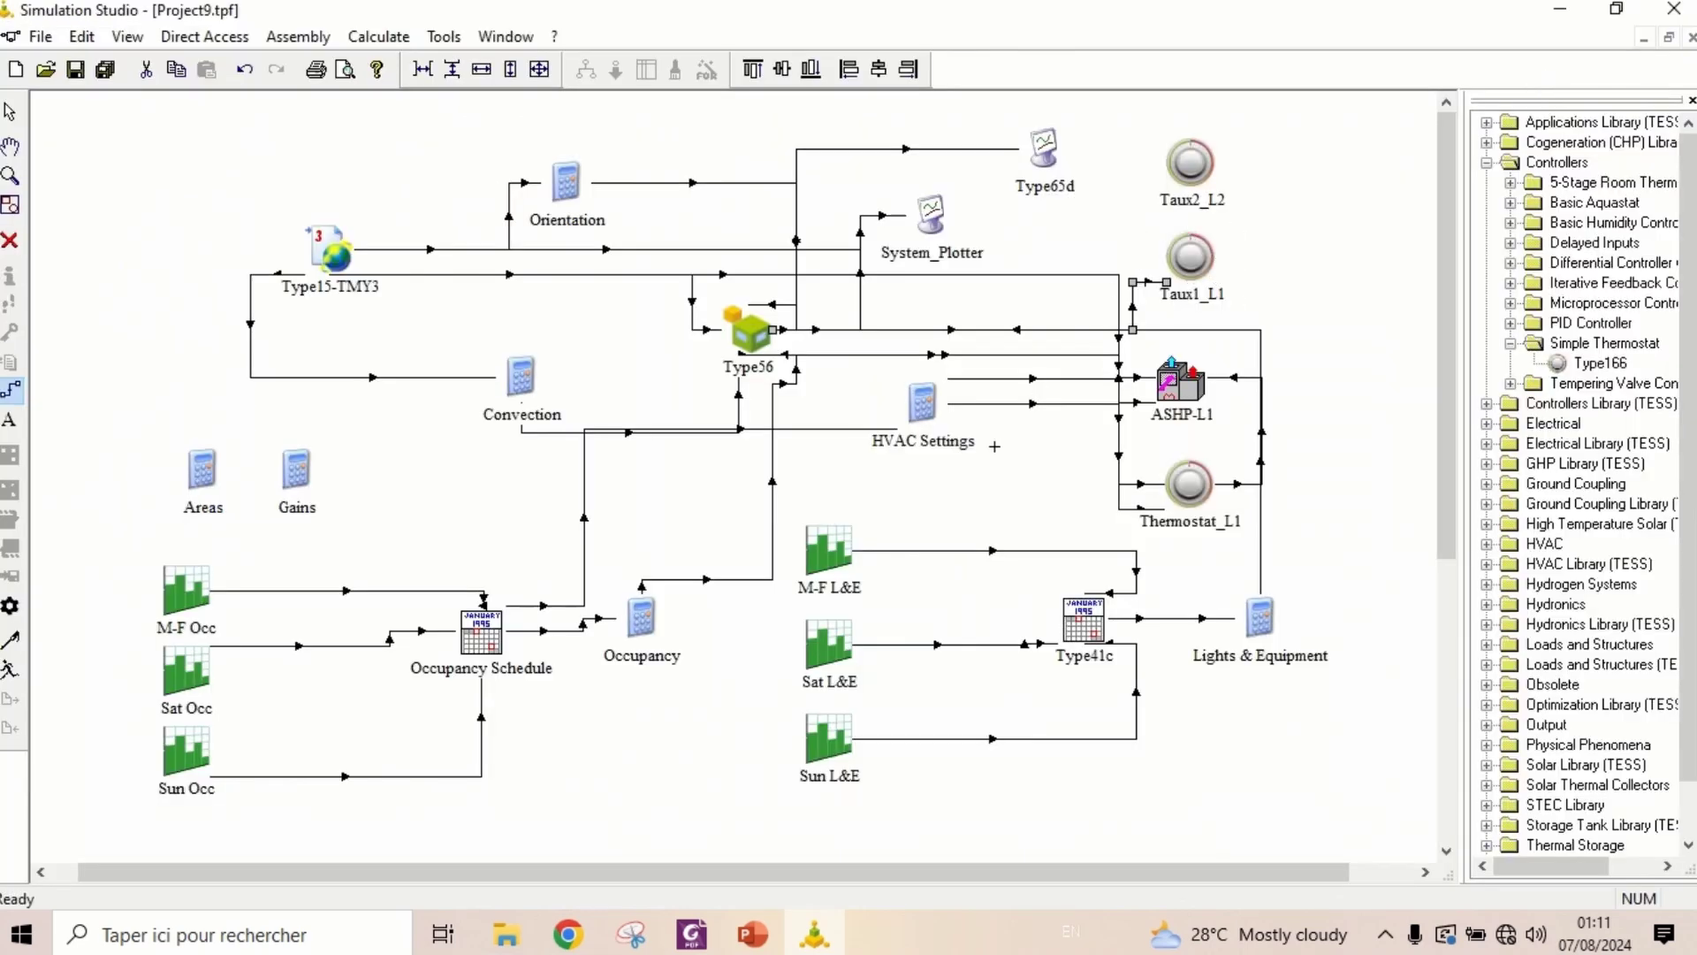
Link HVAC Settings to the Taux1_L1 thermostat, connecting the Taux1_L1 output to Heating setpoint
click(946, 381)
drag(946, 381, 1195, 283)
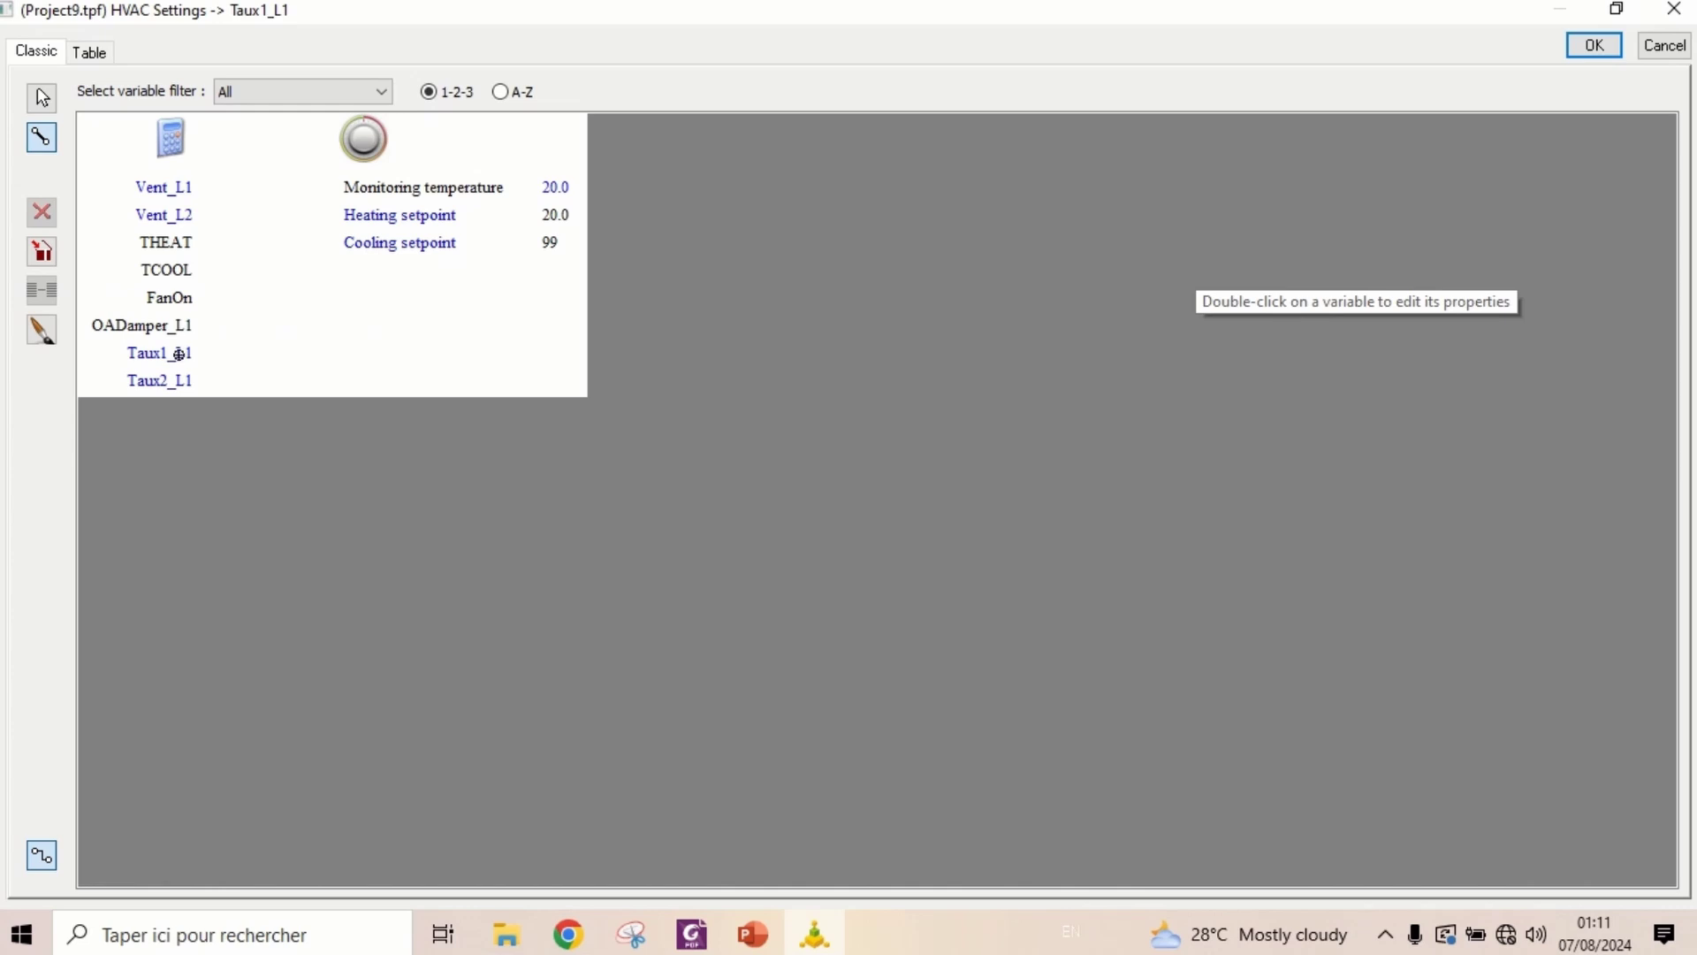
drag(181, 352, 377, 216)
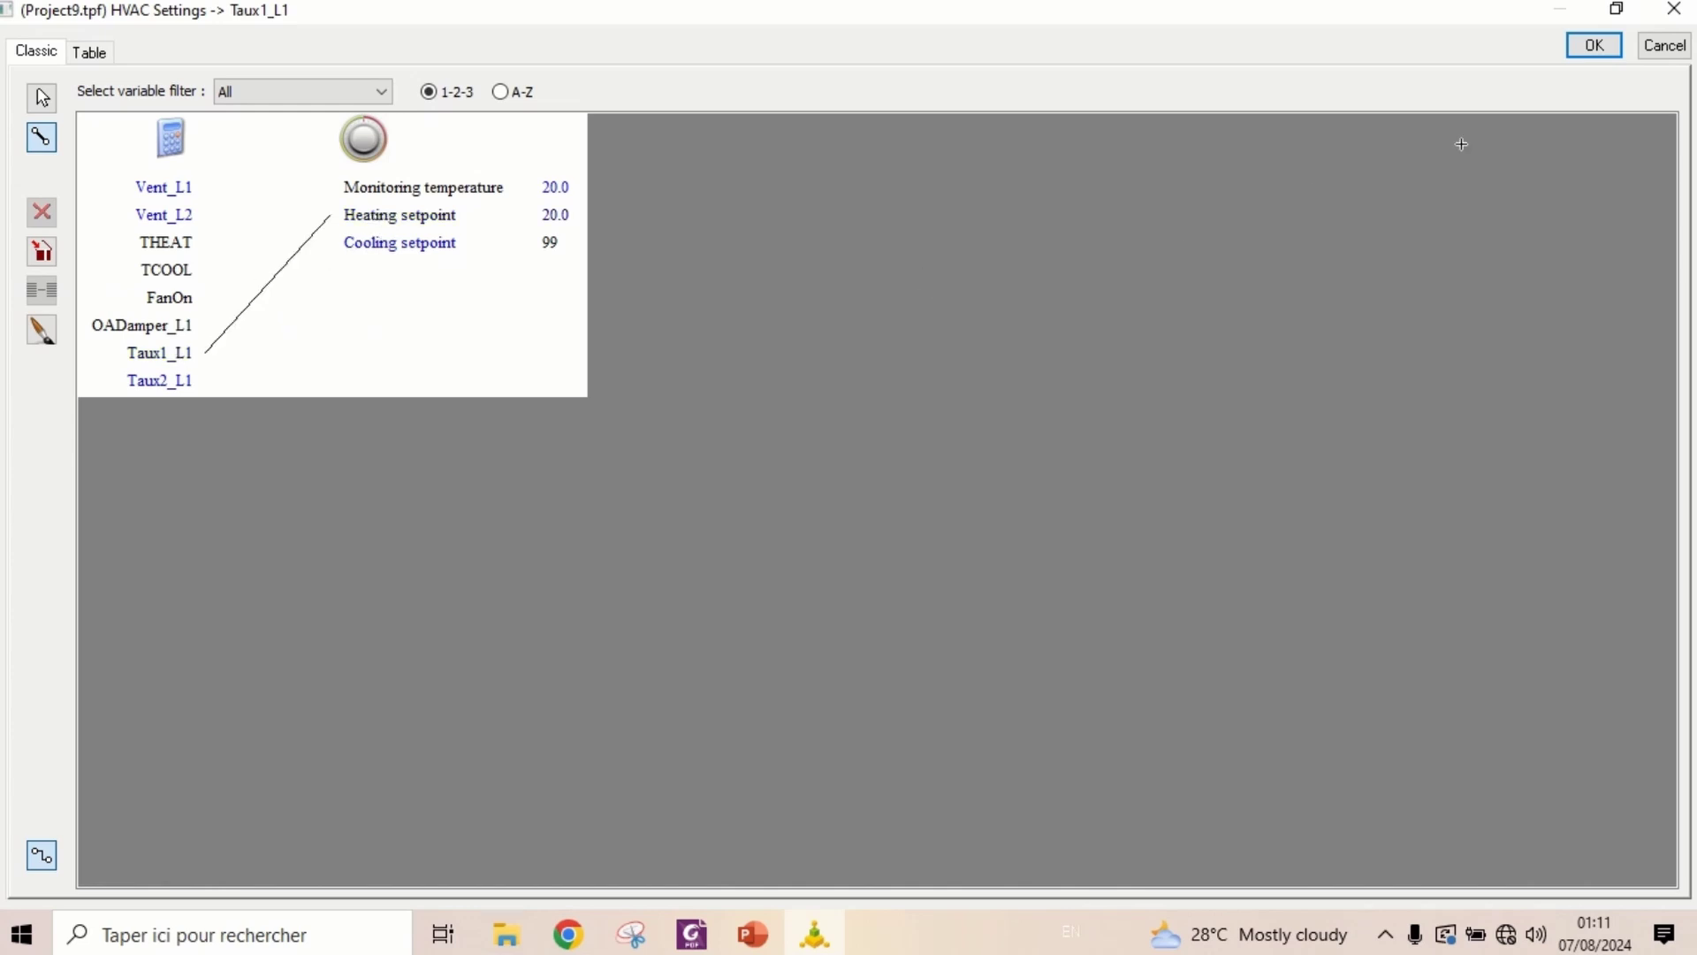
click(1597, 49)
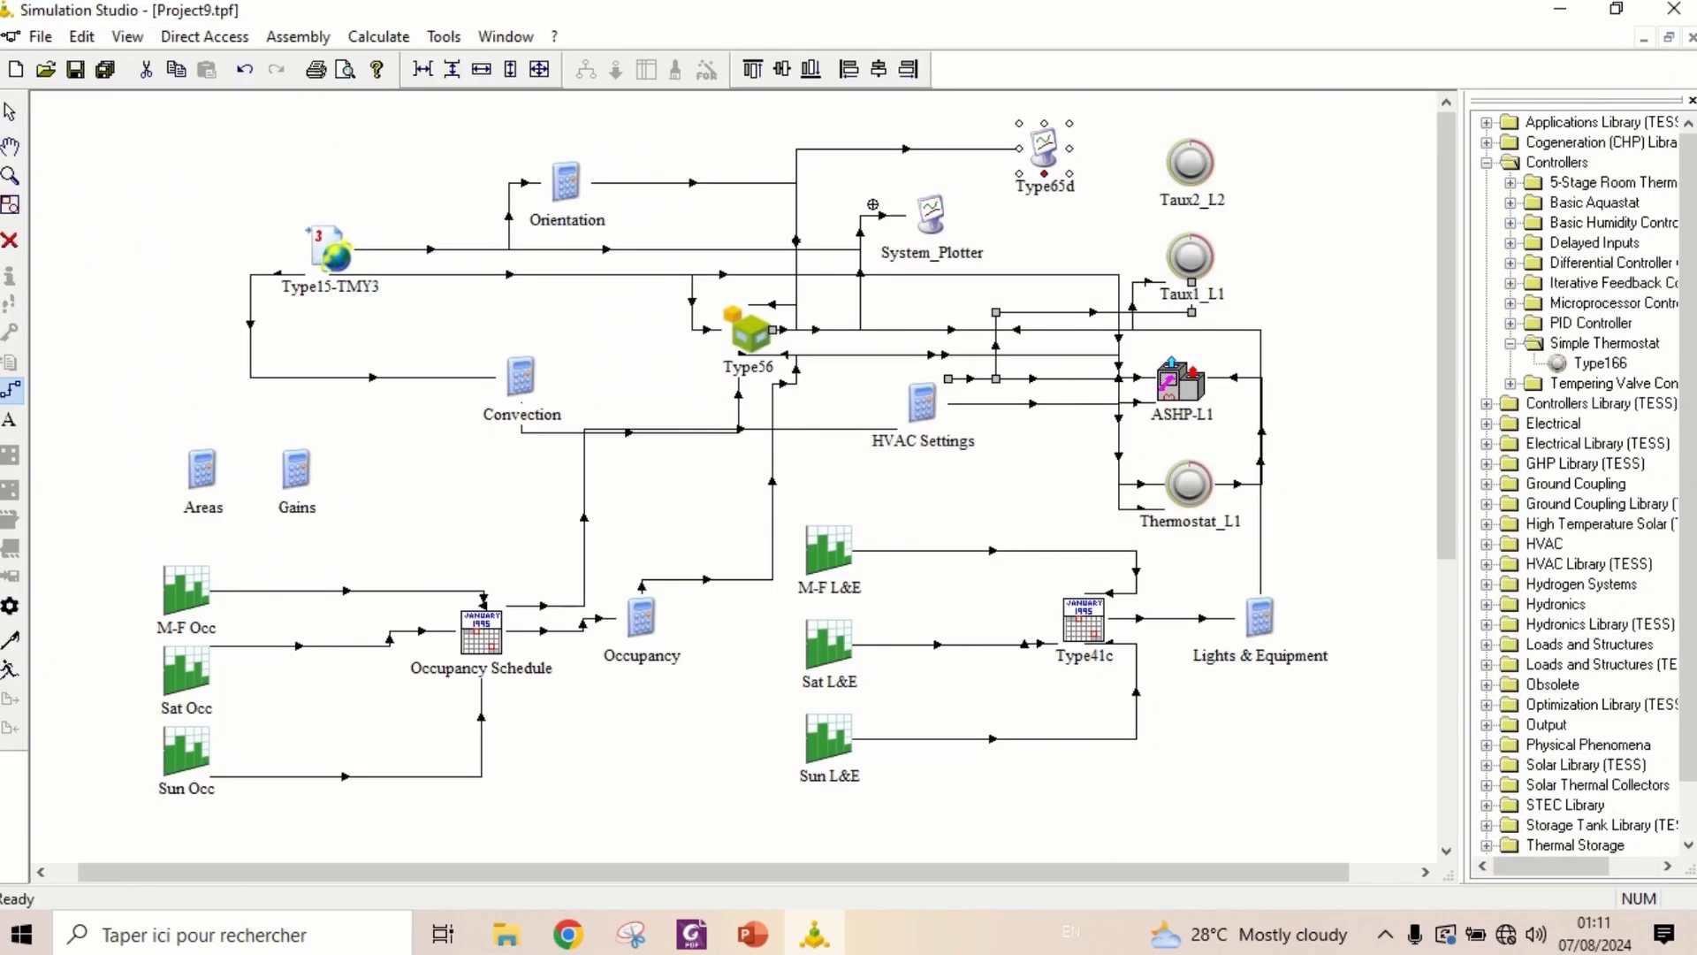
Link Taux1_L1 to ASHP-L1, connecting Control signal for heating to Stage 1 Supplemental Control Signal
click(1222, 259)
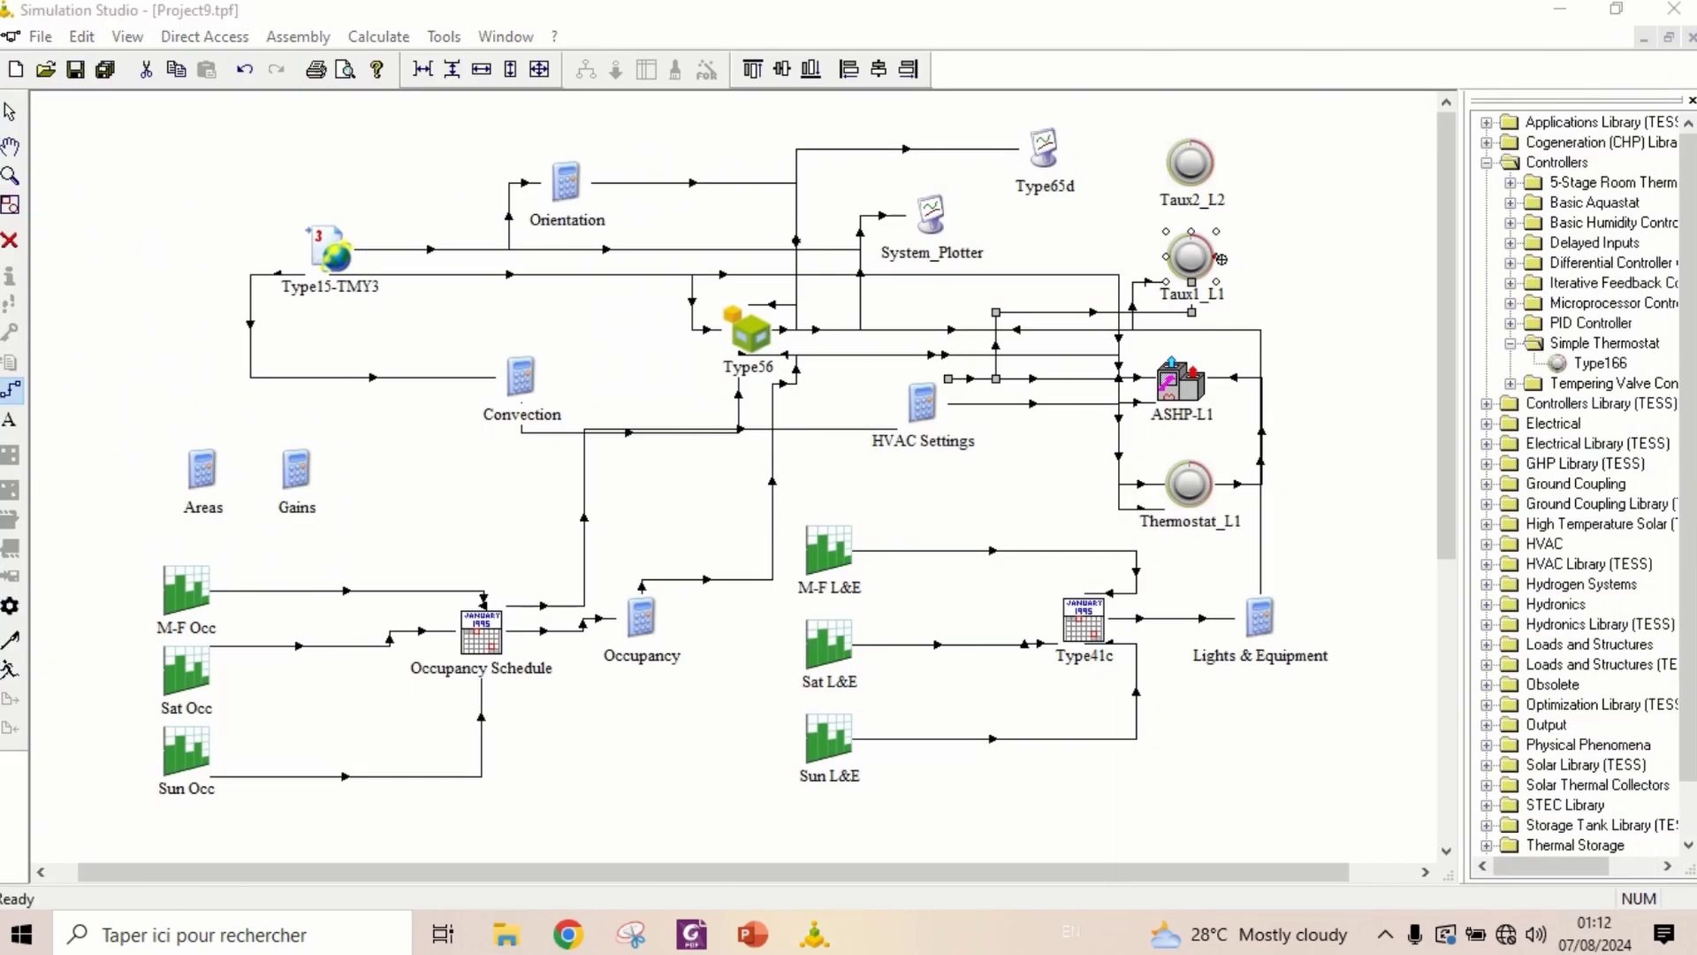
drag(1222, 259, 1214, 358)
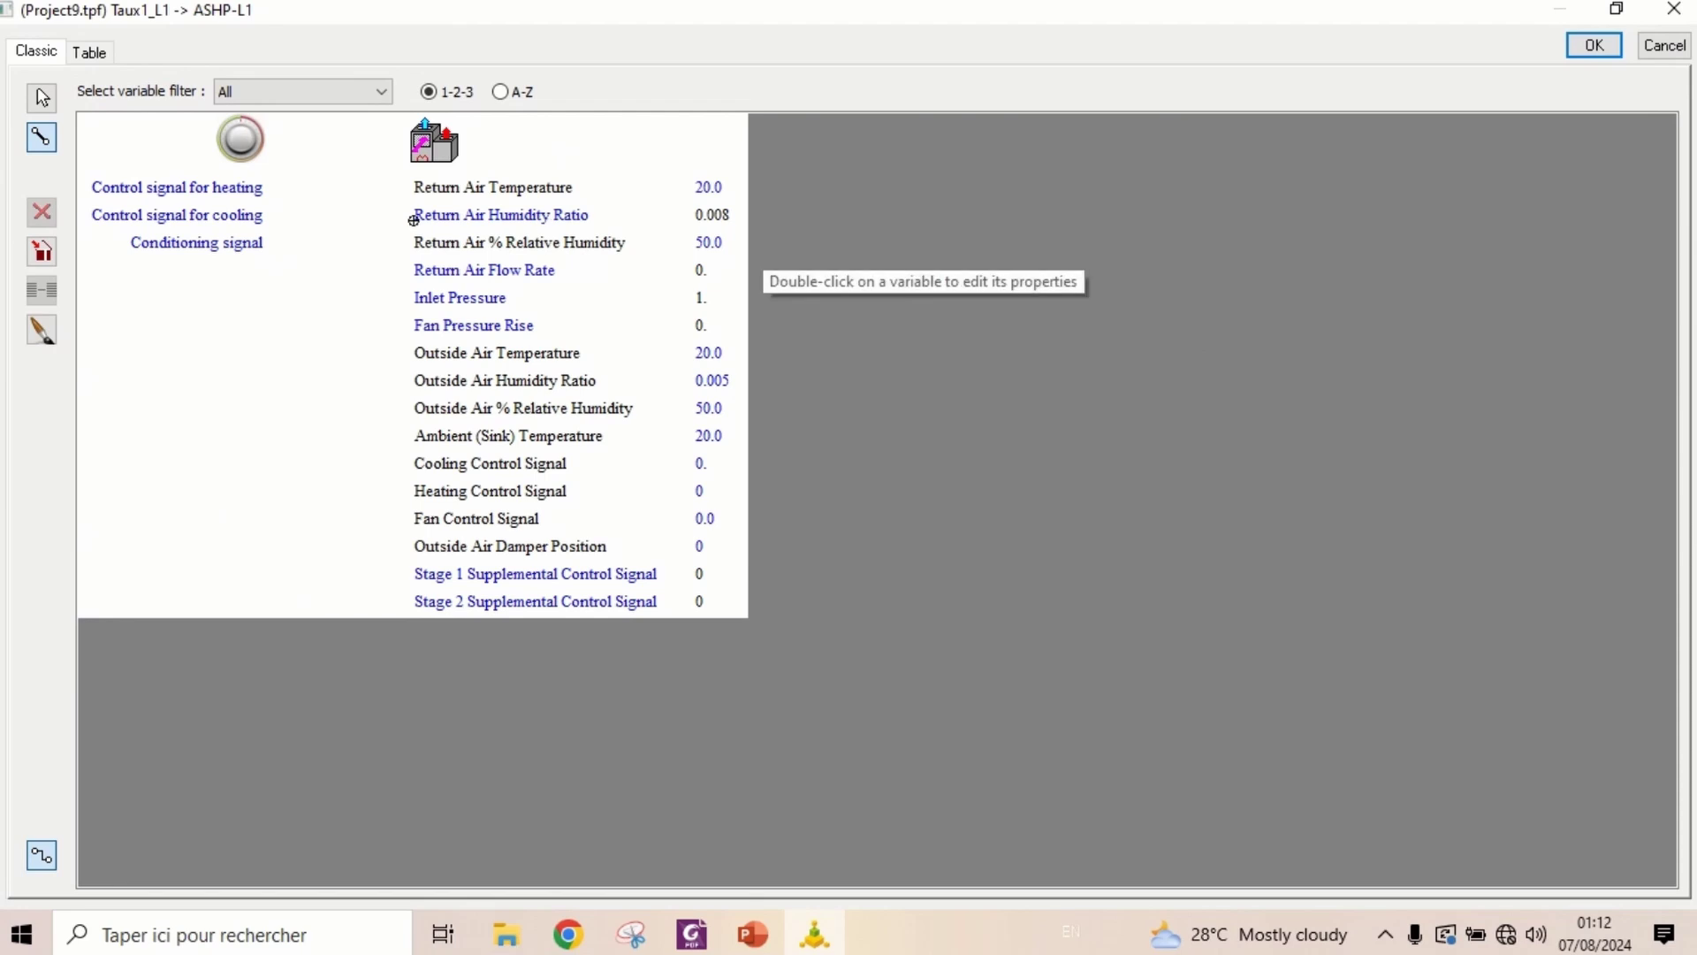
click(244, 187)
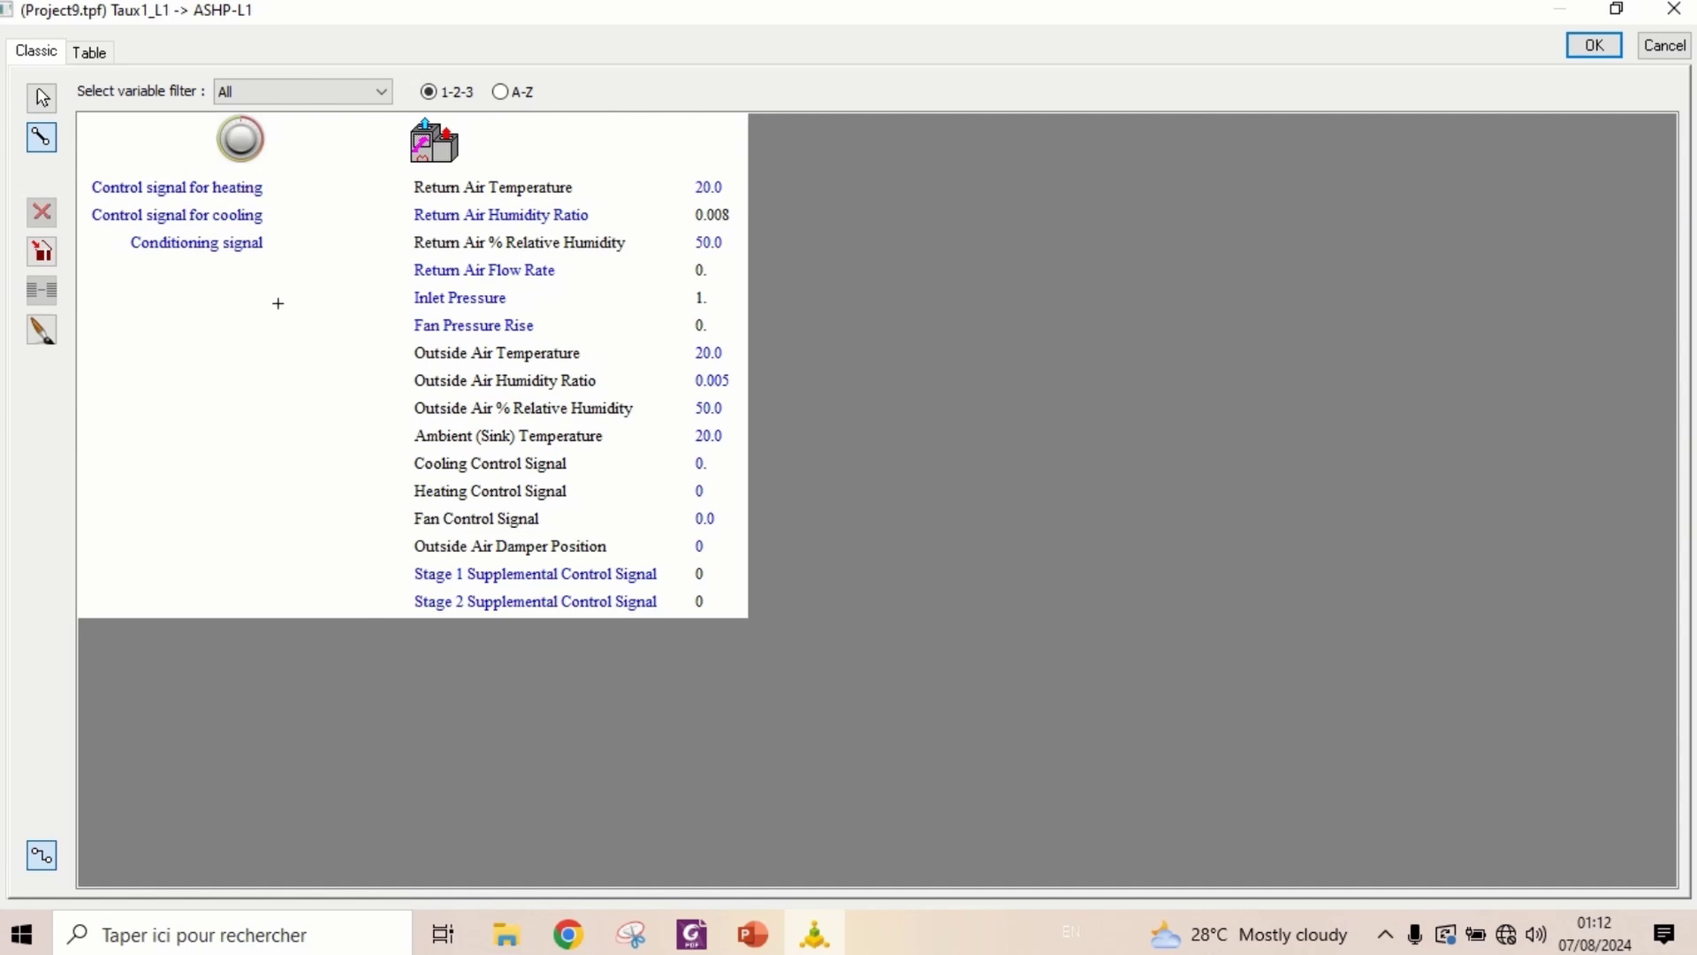
click(453, 575)
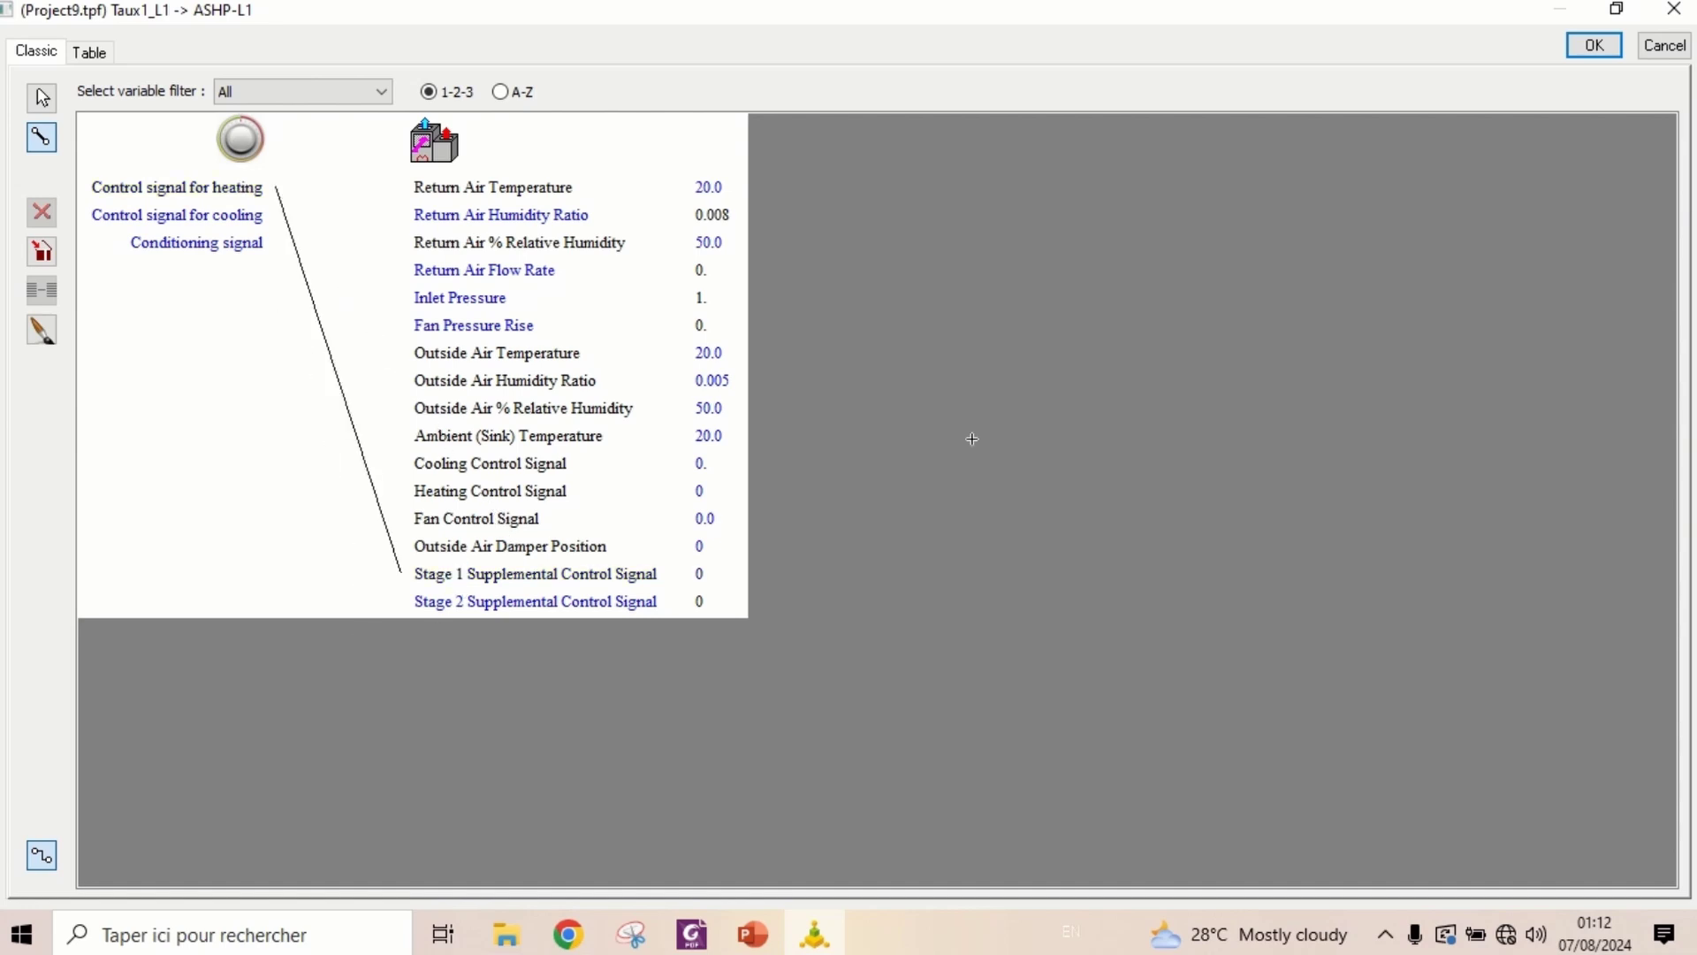
click(1596, 45)
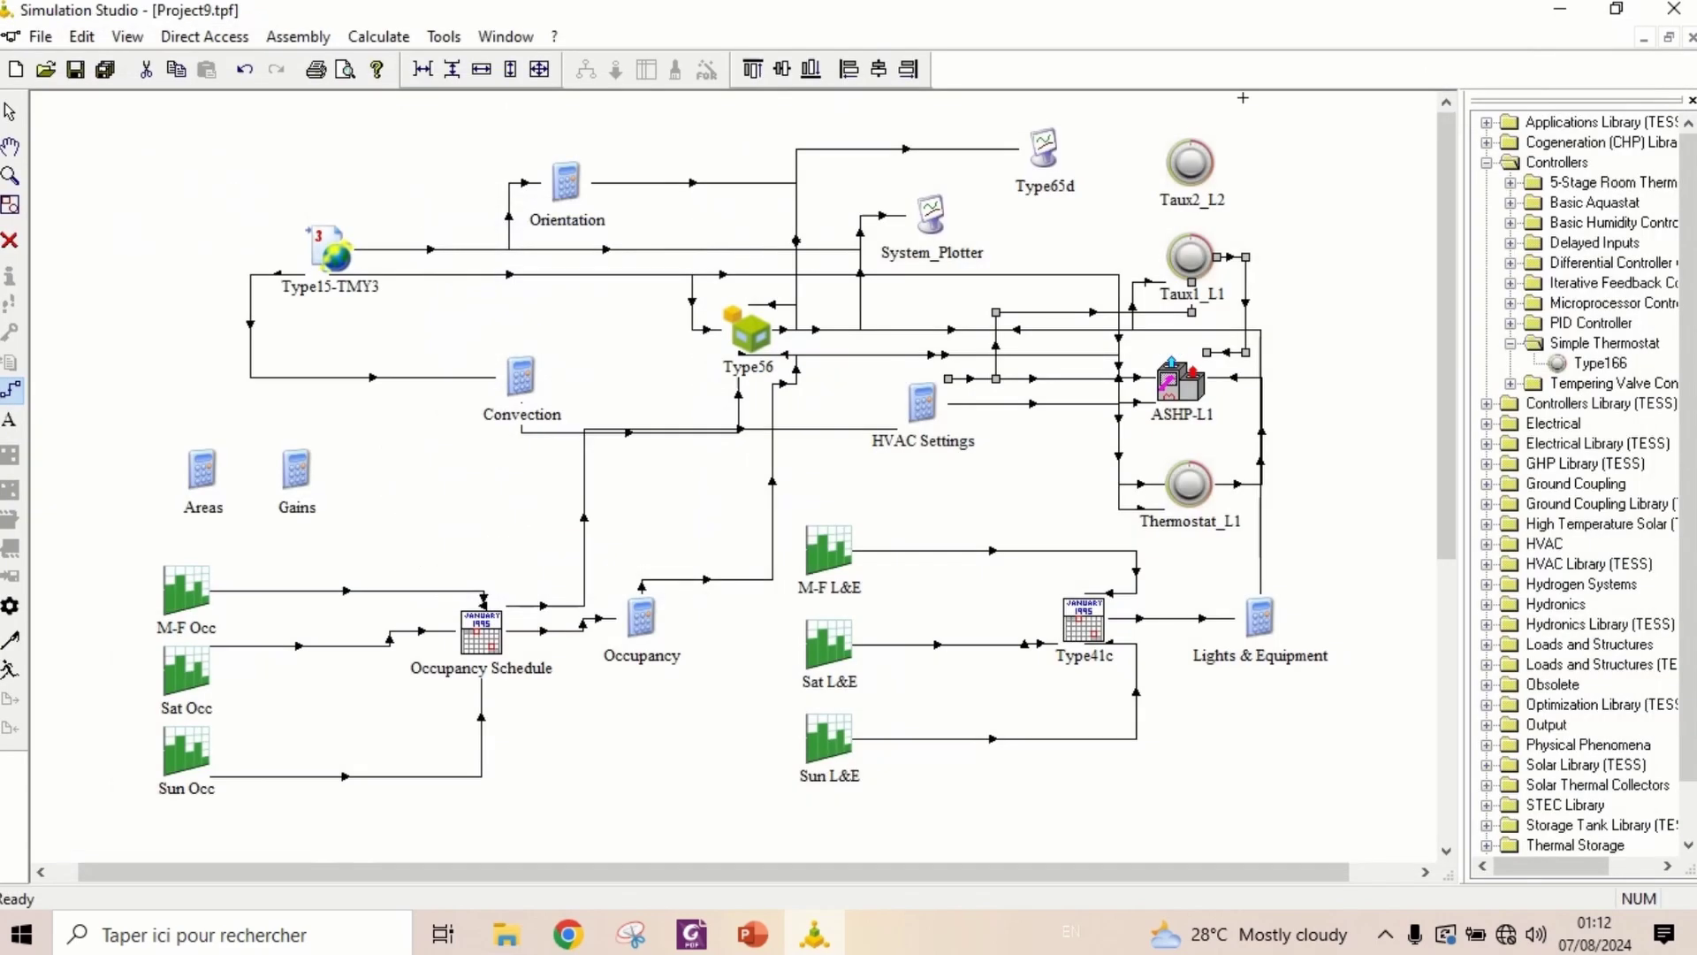
Set the temperature dead band of Taux2_L2 to 4 deltaC and its cooling setpoint input to 99 C
click(11, 113)
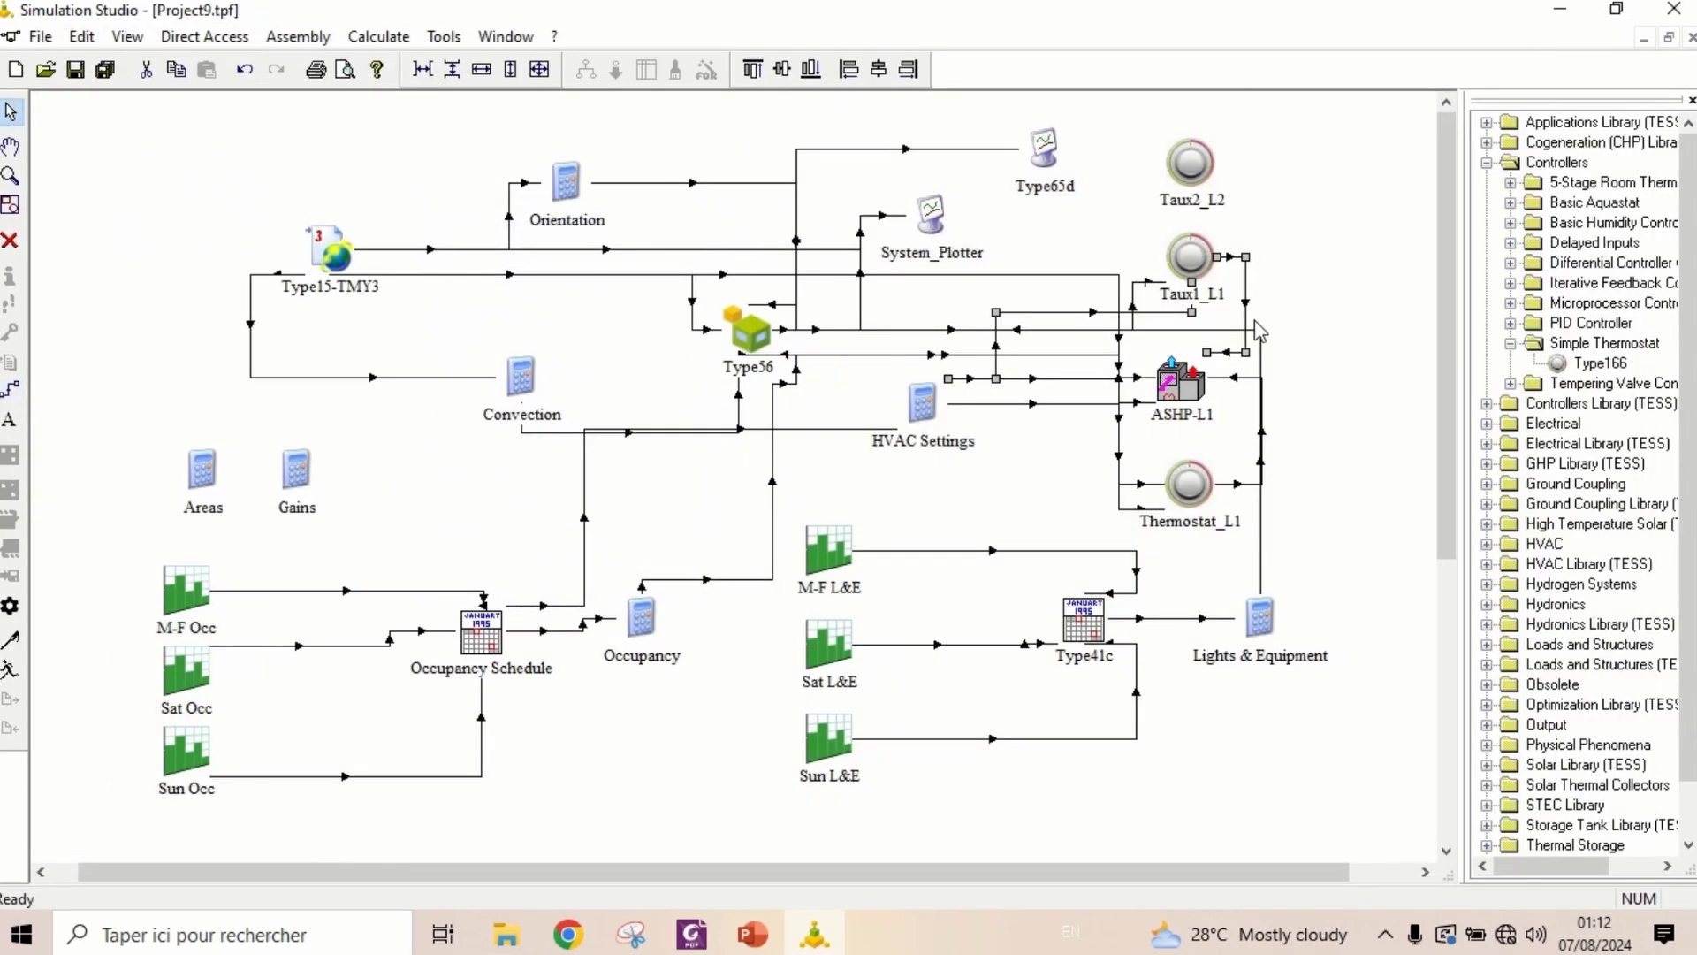
click(1193, 164)
double_click(1193, 165)
click(862, 359)
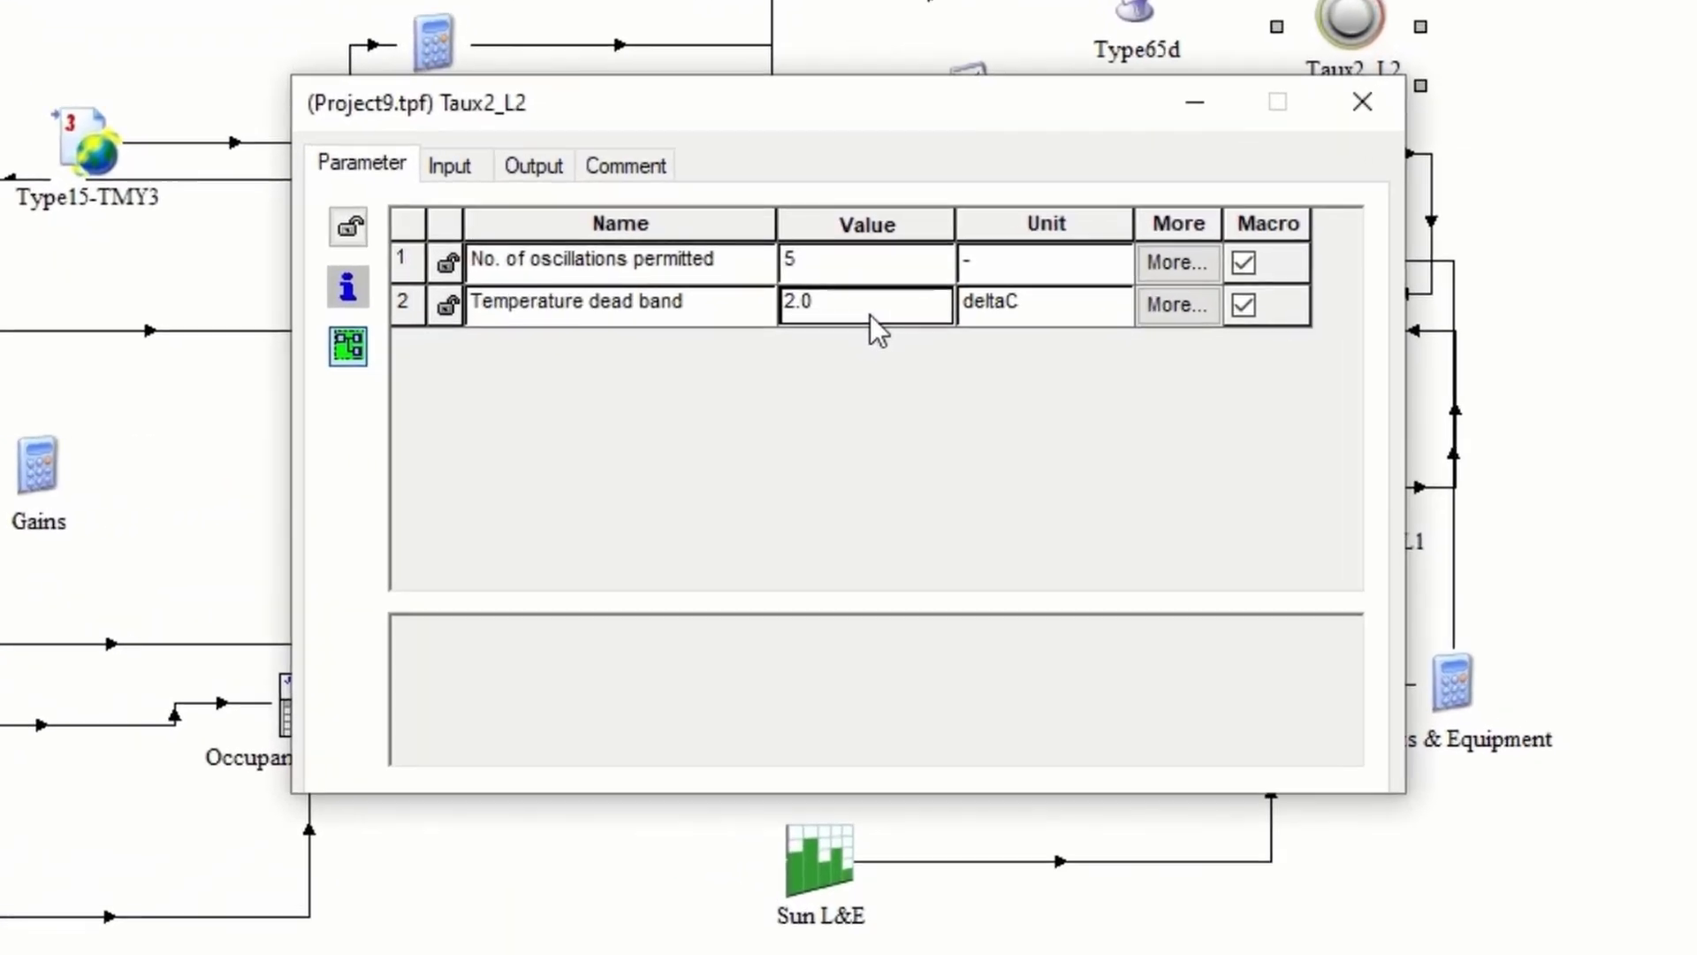
text(4)
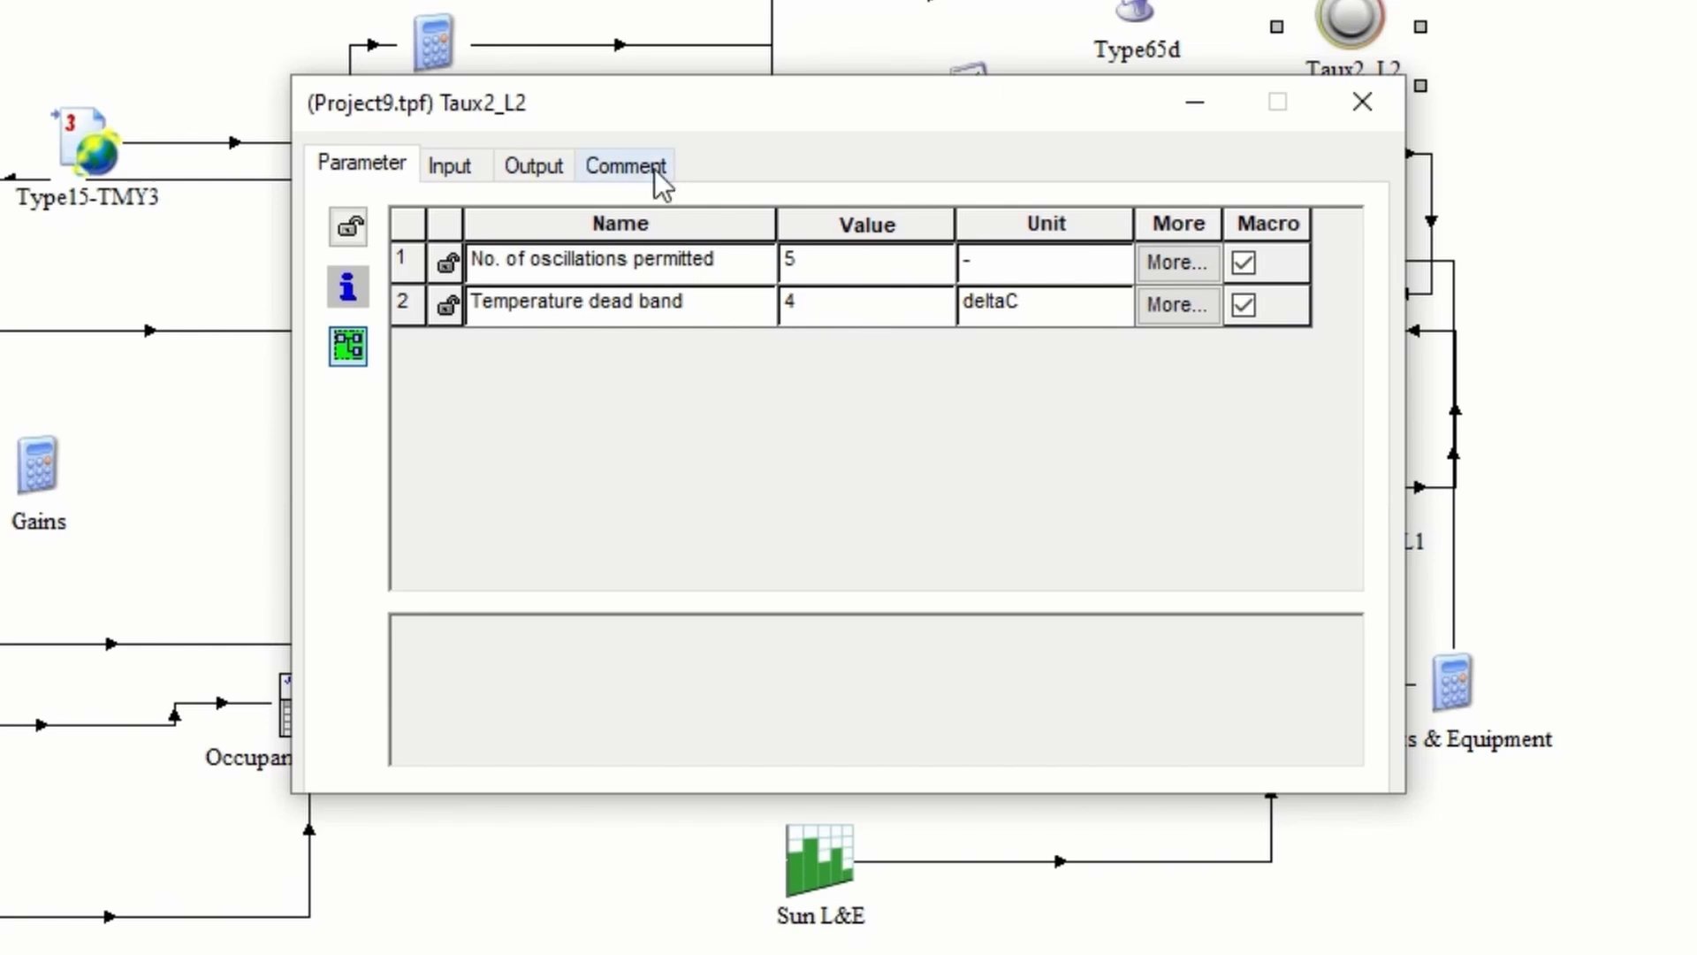
click(452, 168)
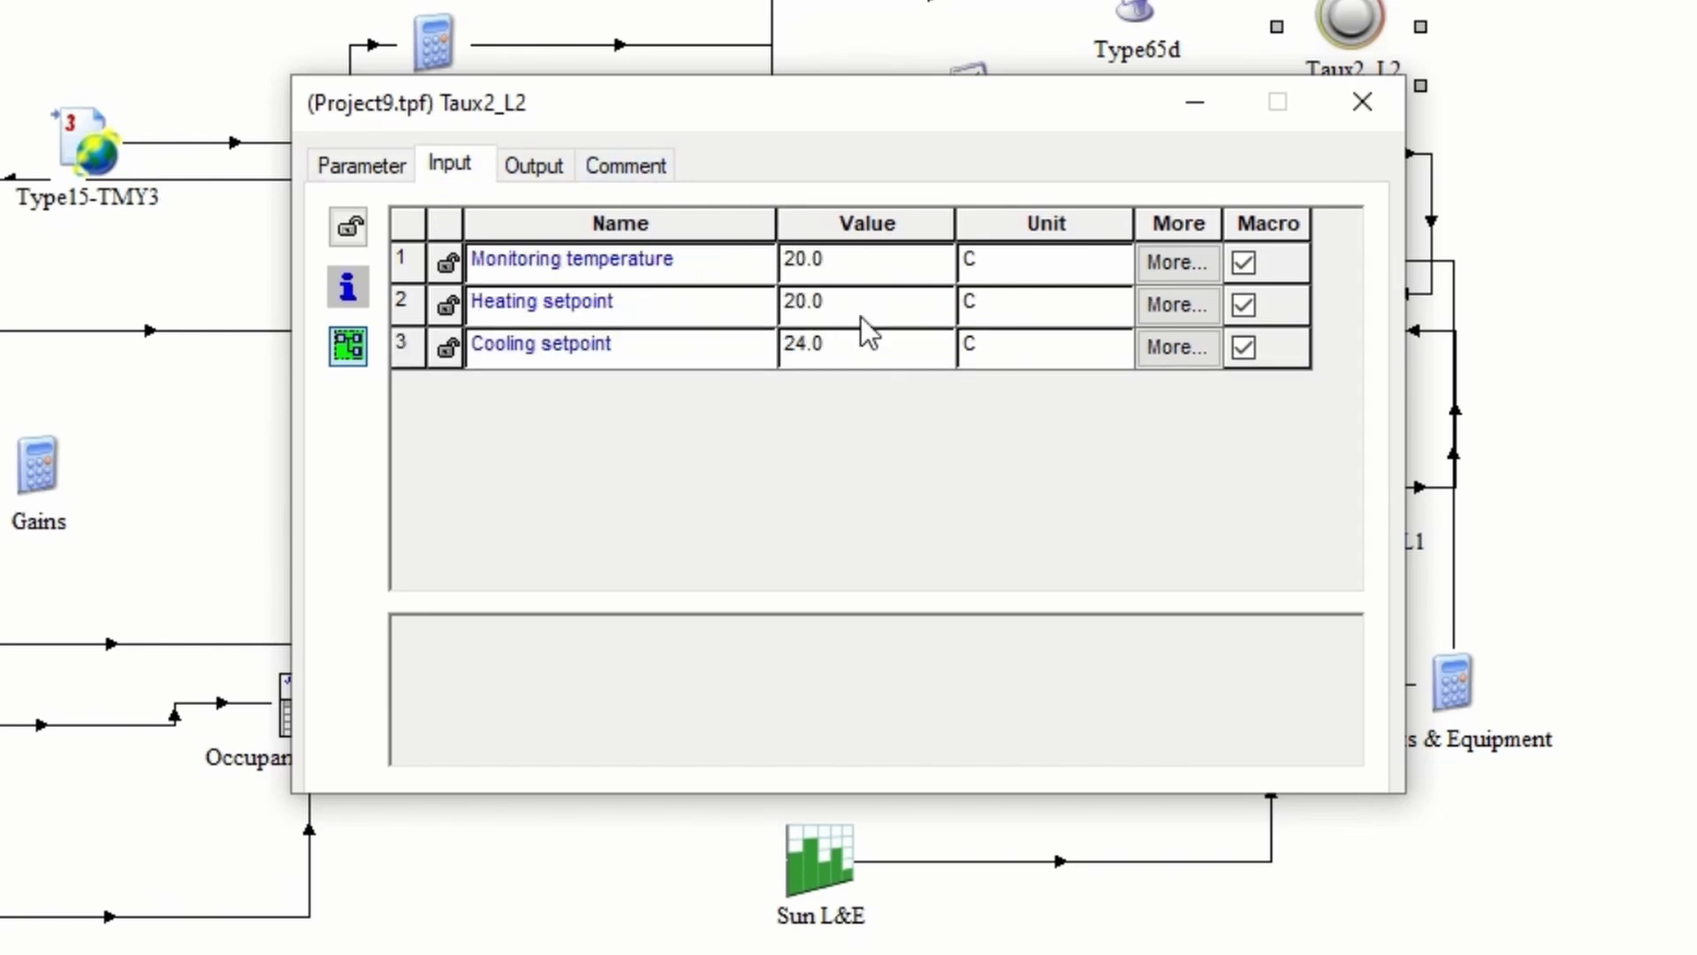
click(864, 348)
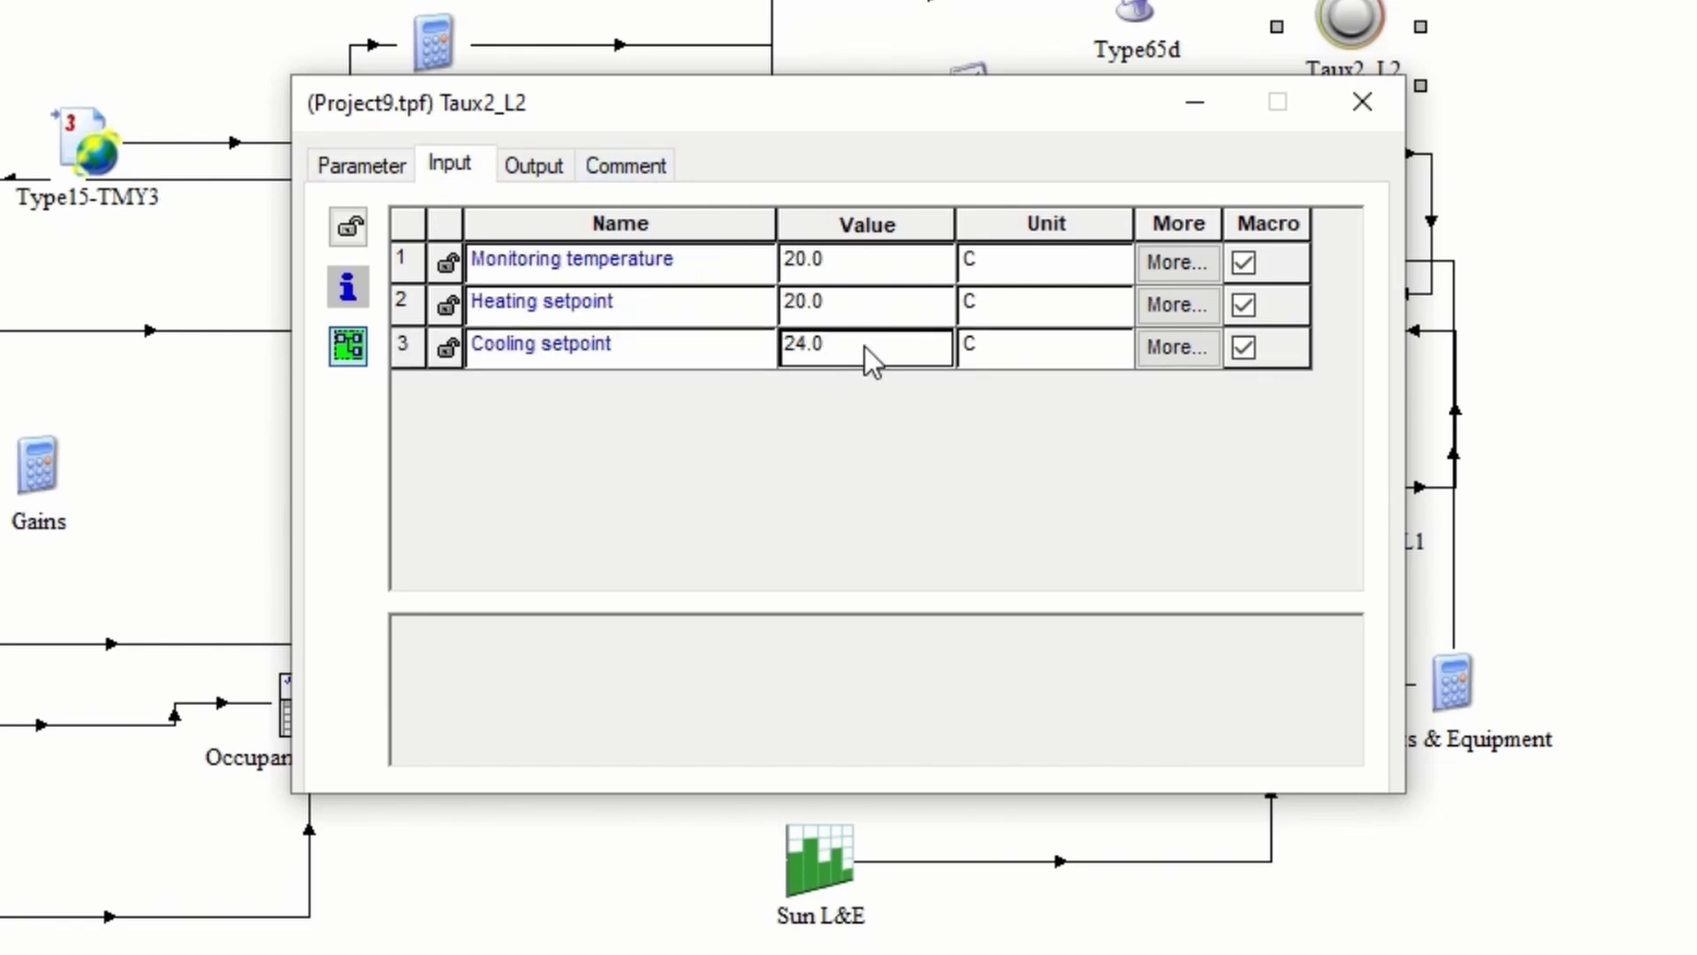
text(99)
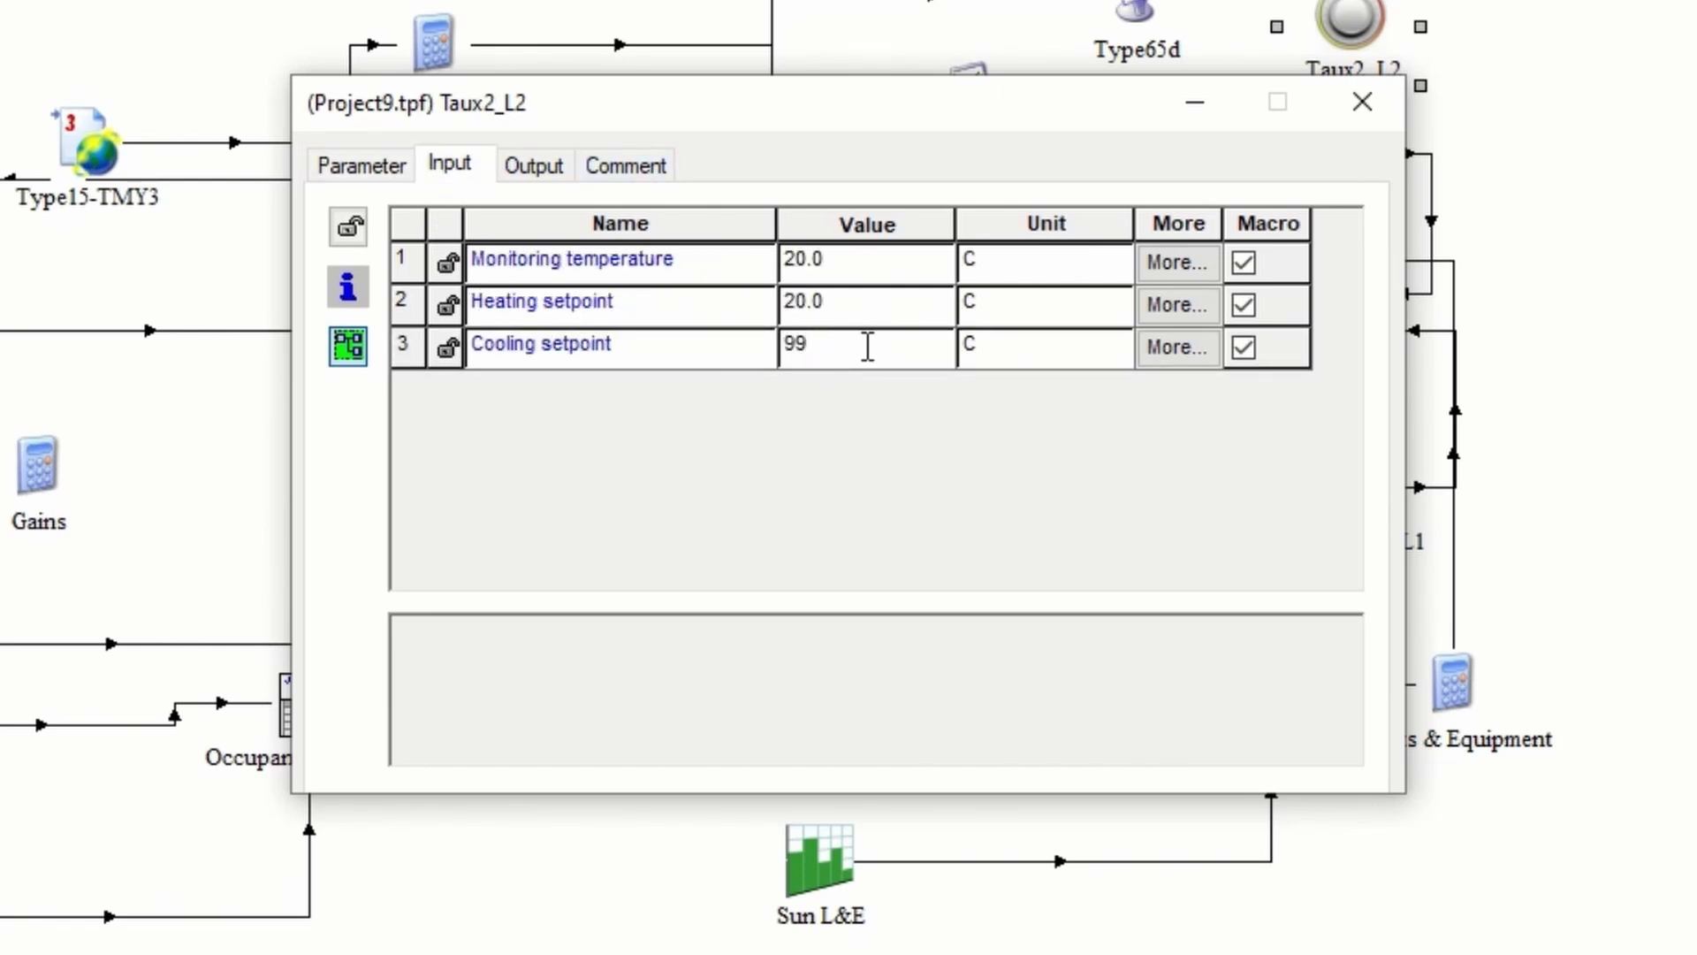
click(1375, 93)
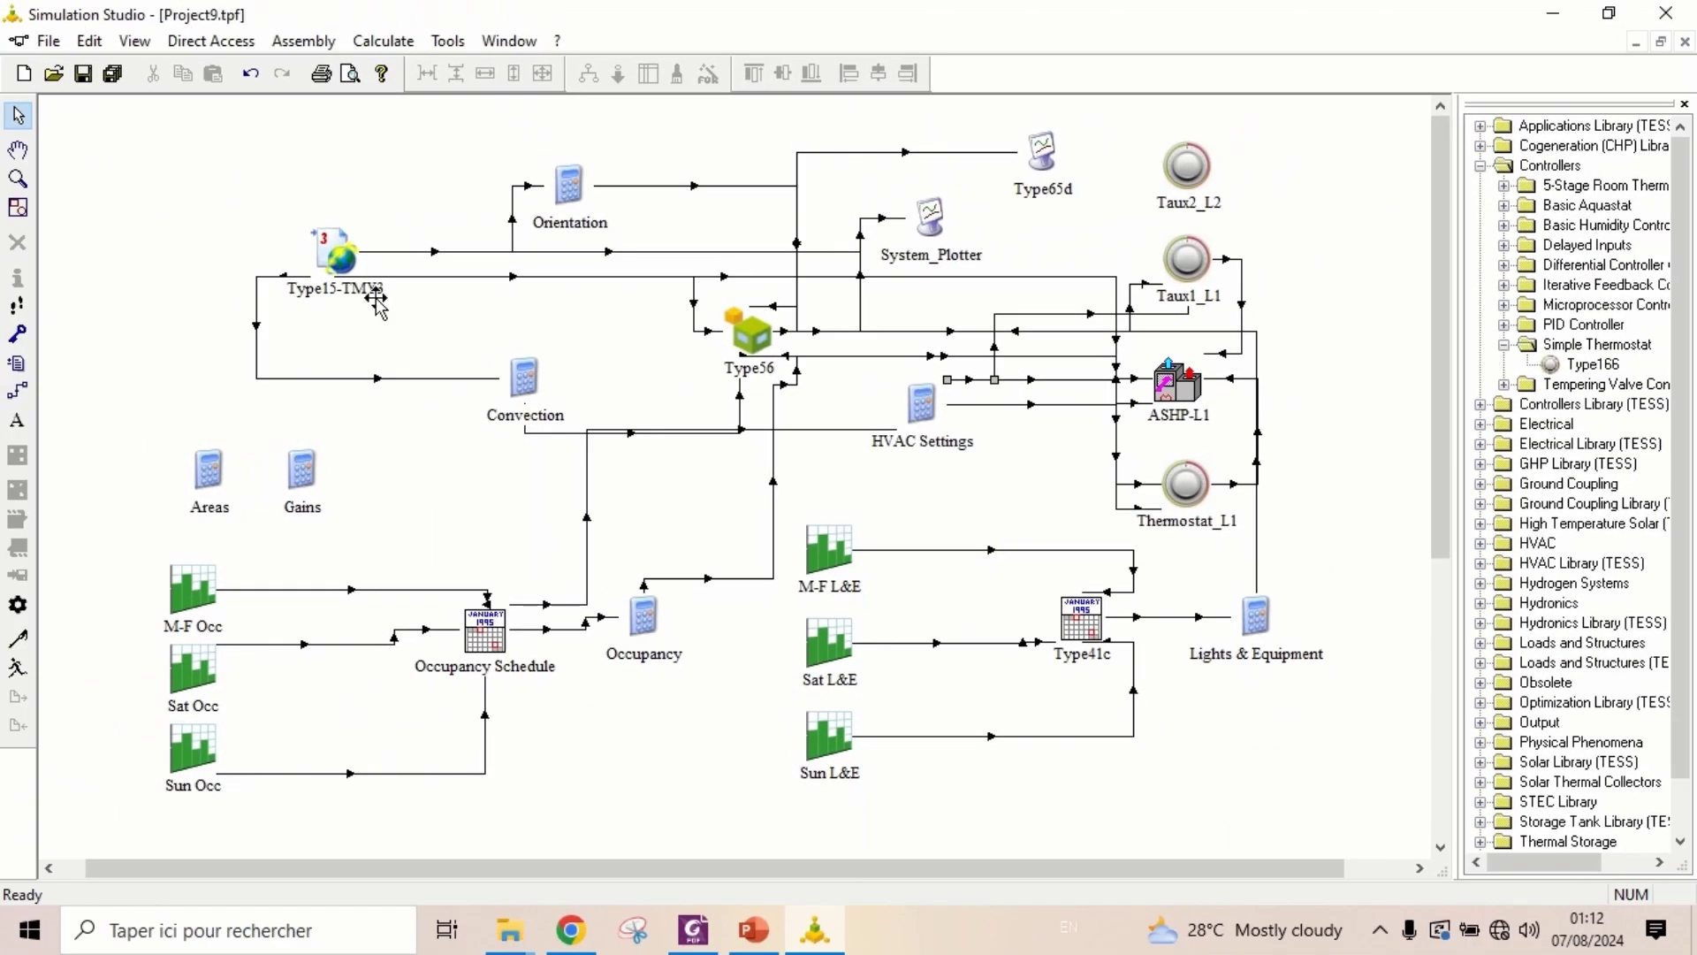
Link HVAC Settings to the Taux2_L2 thermostat, connecting the Taux2_L1 output to Heating setpoint
click(17, 393)
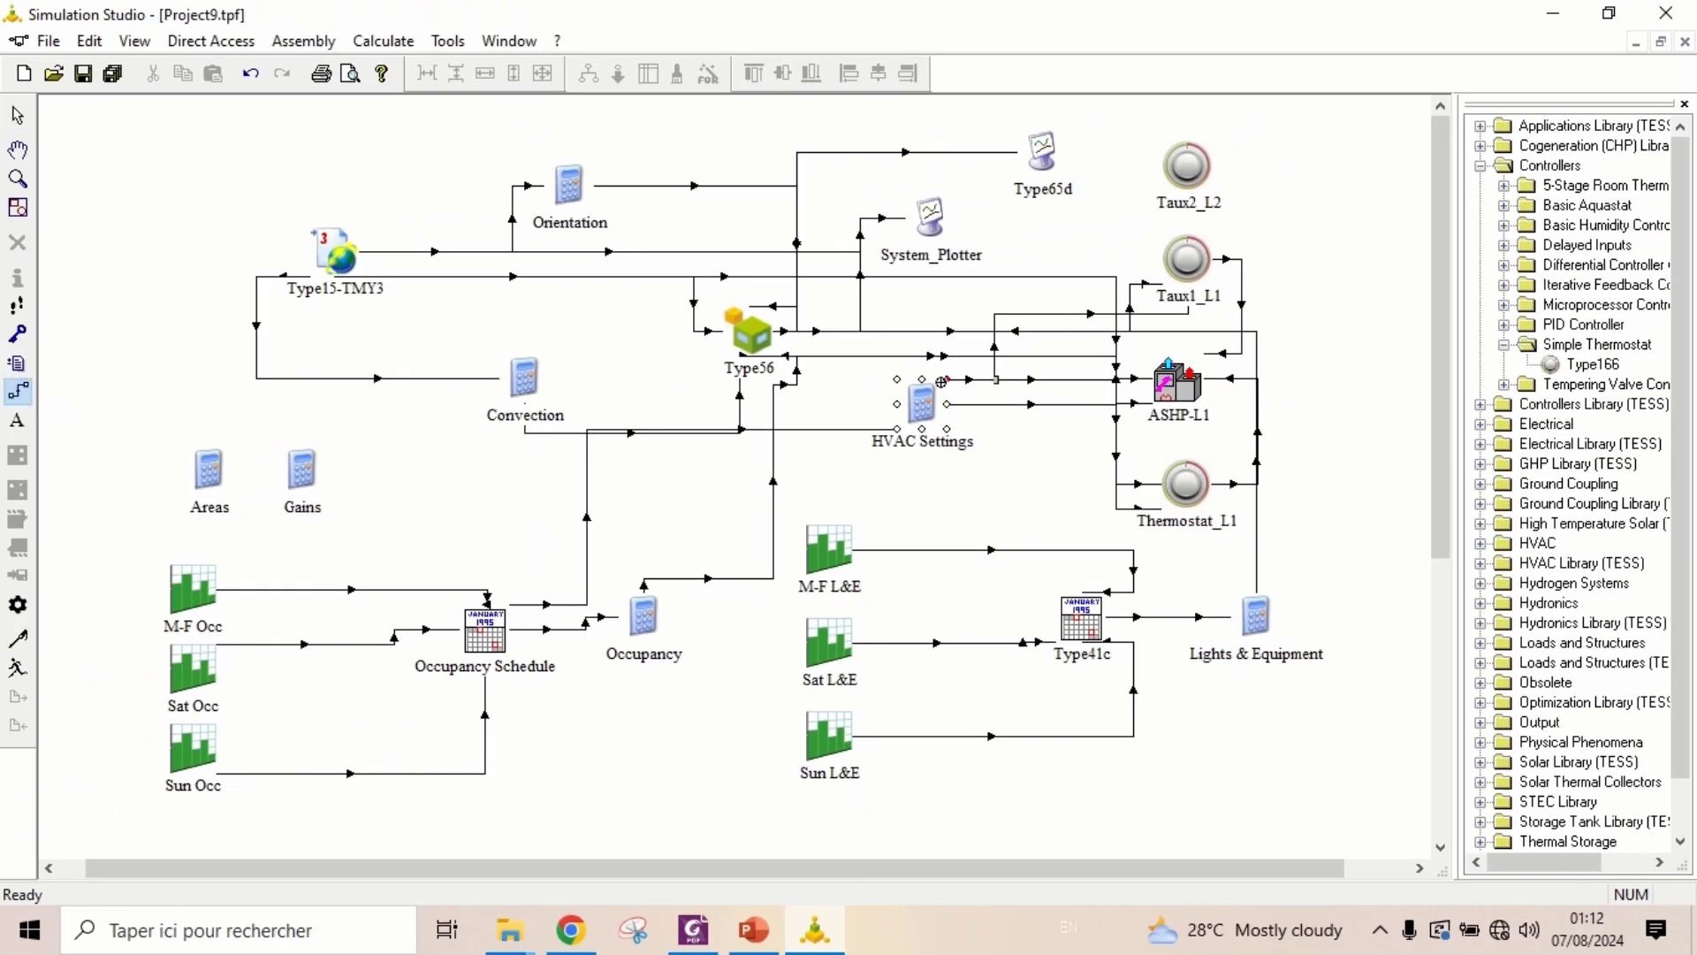
drag(1173, 186, 1133, 215)
click(1187, 181)
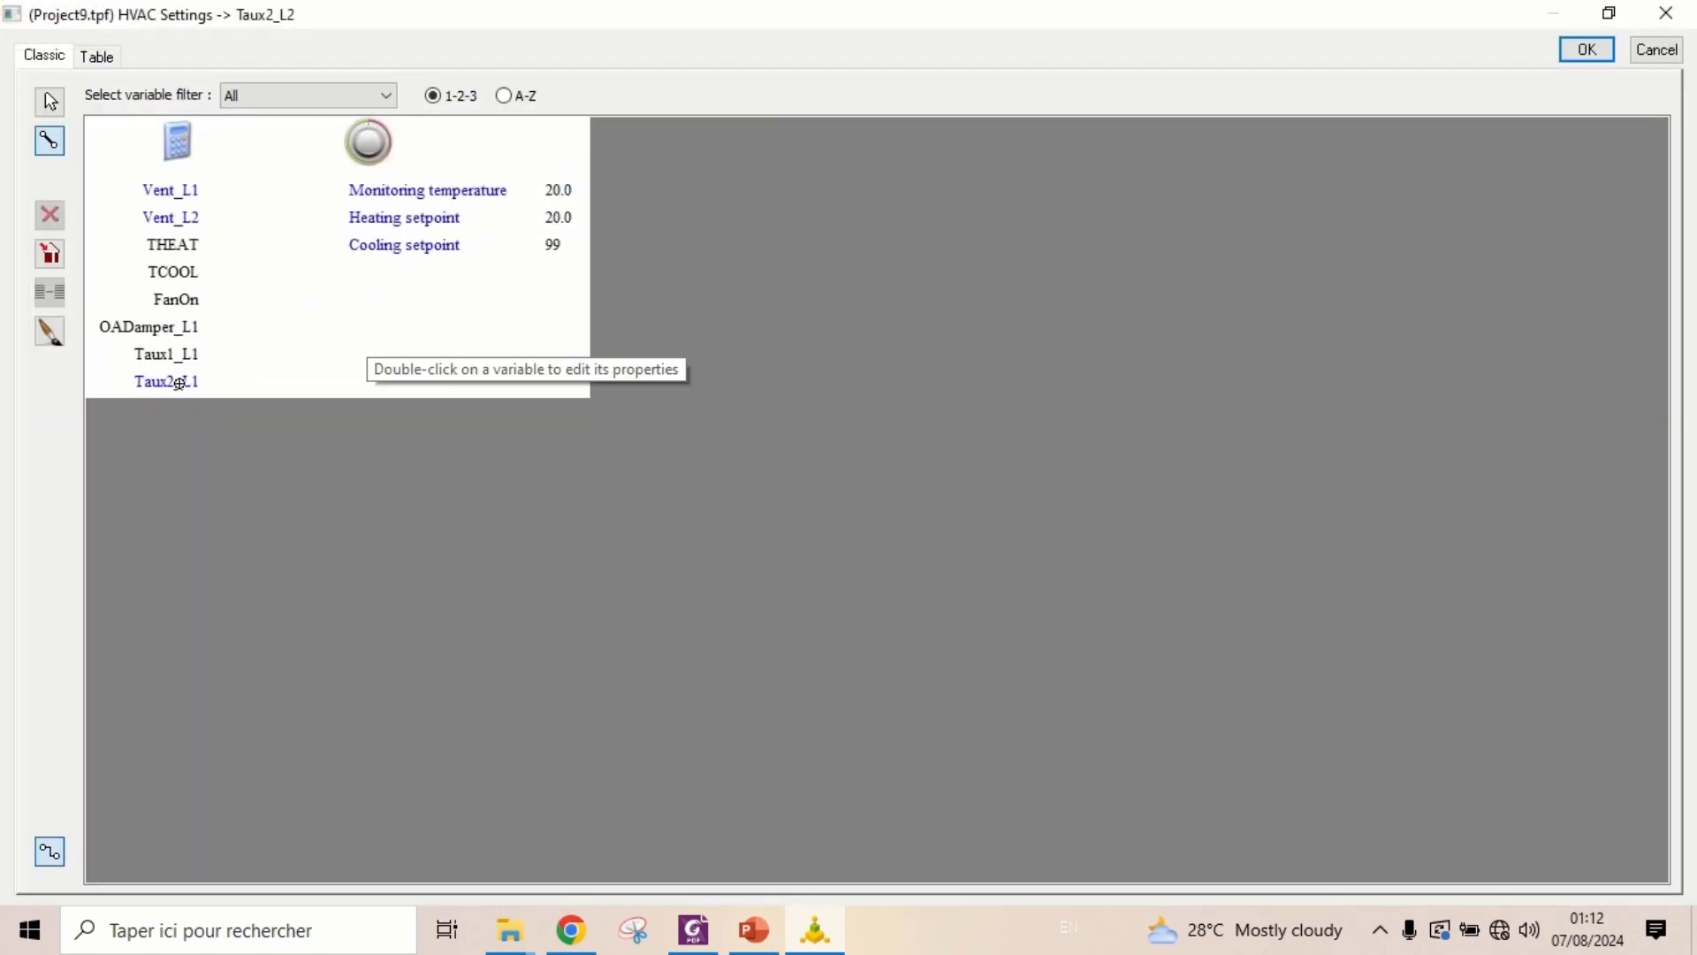
drag(180, 383, 358, 218)
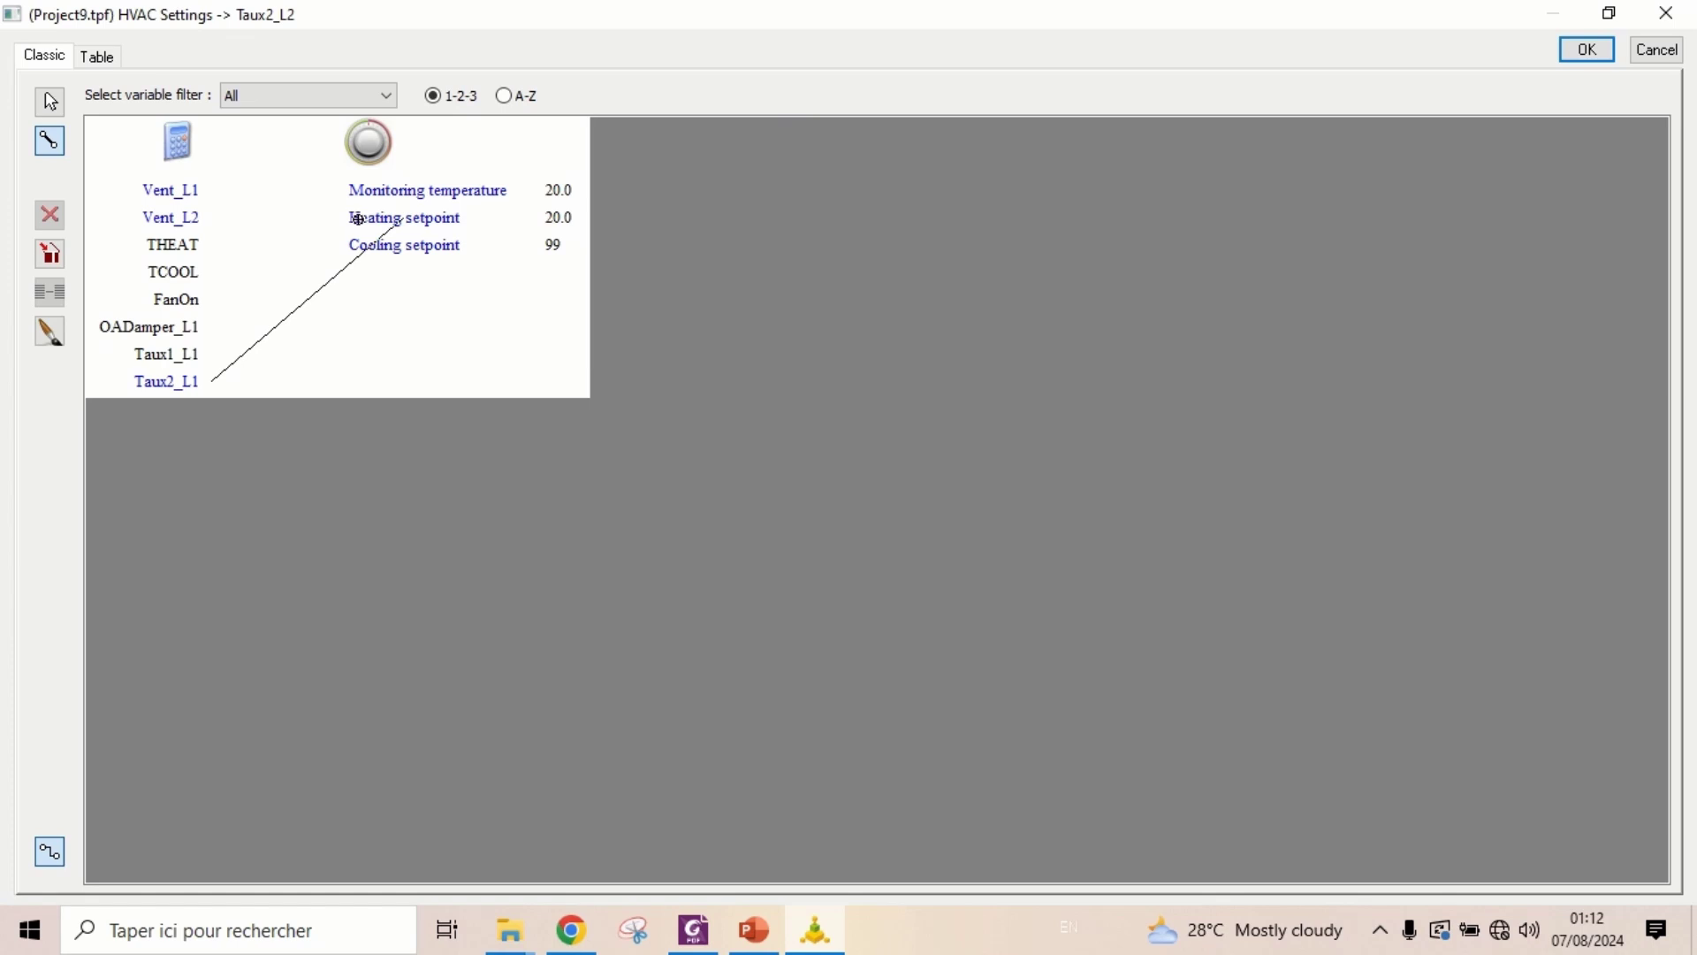
drag(358, 219, 359, 219)
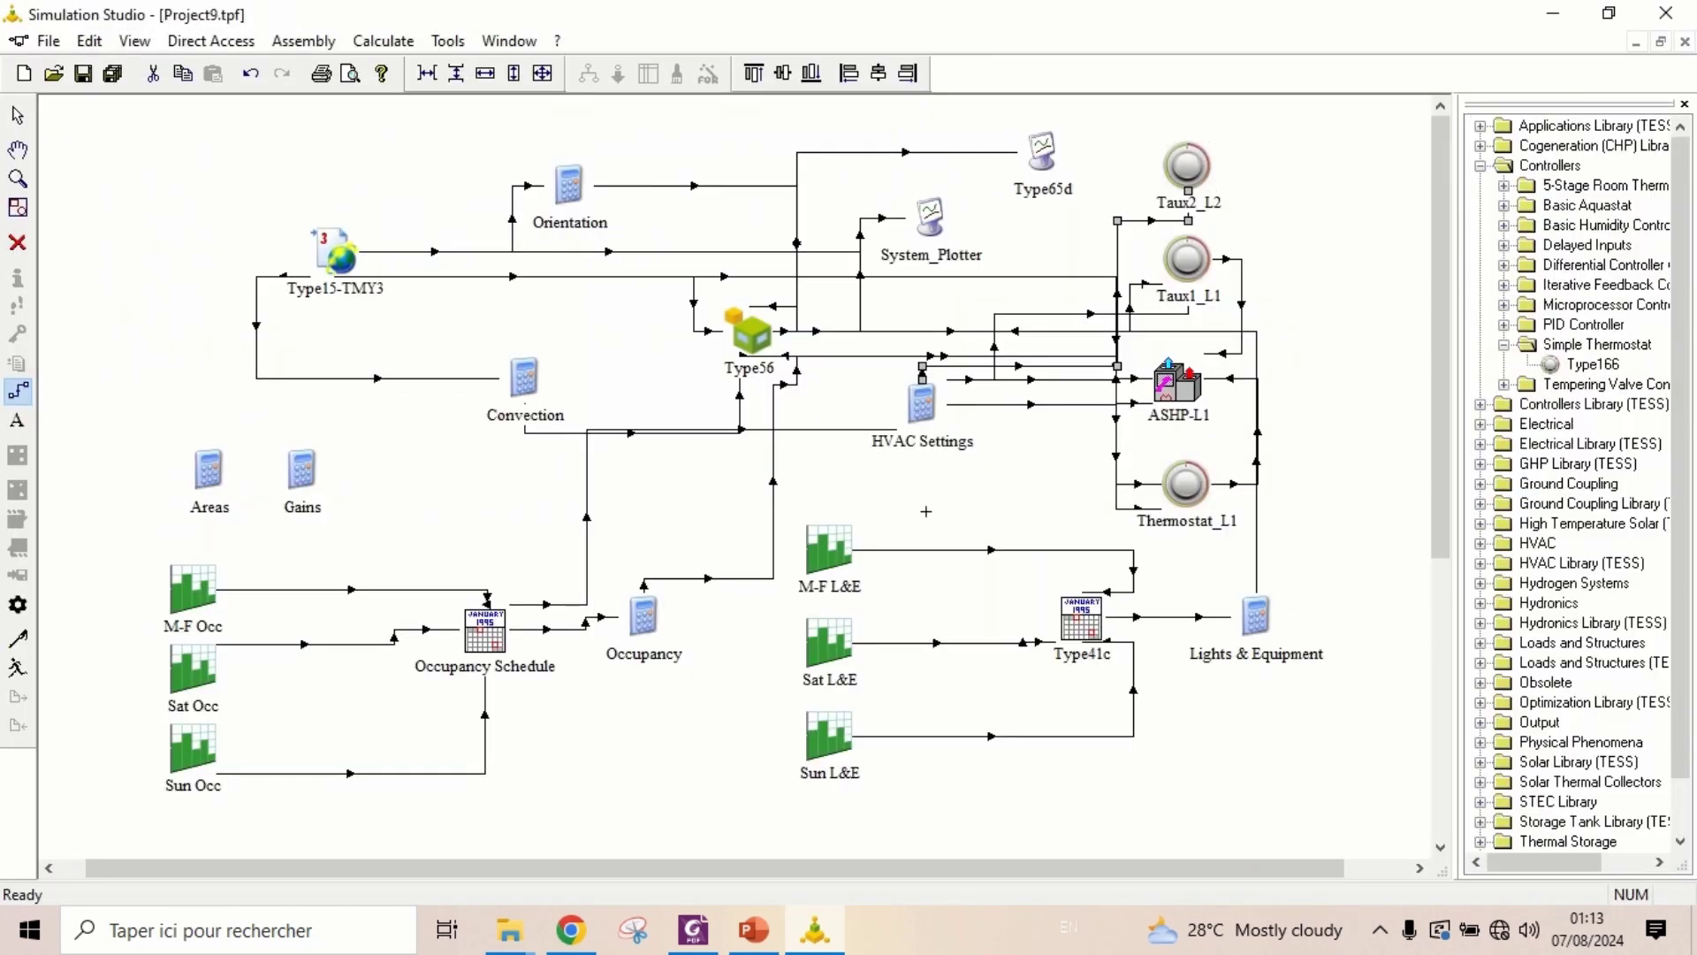
Link Type56 to Taux2_L2, connecting TAIR_Lower1 to Monitoring temperature
click(771, 307)
drag(776, 305, 1166, 186)
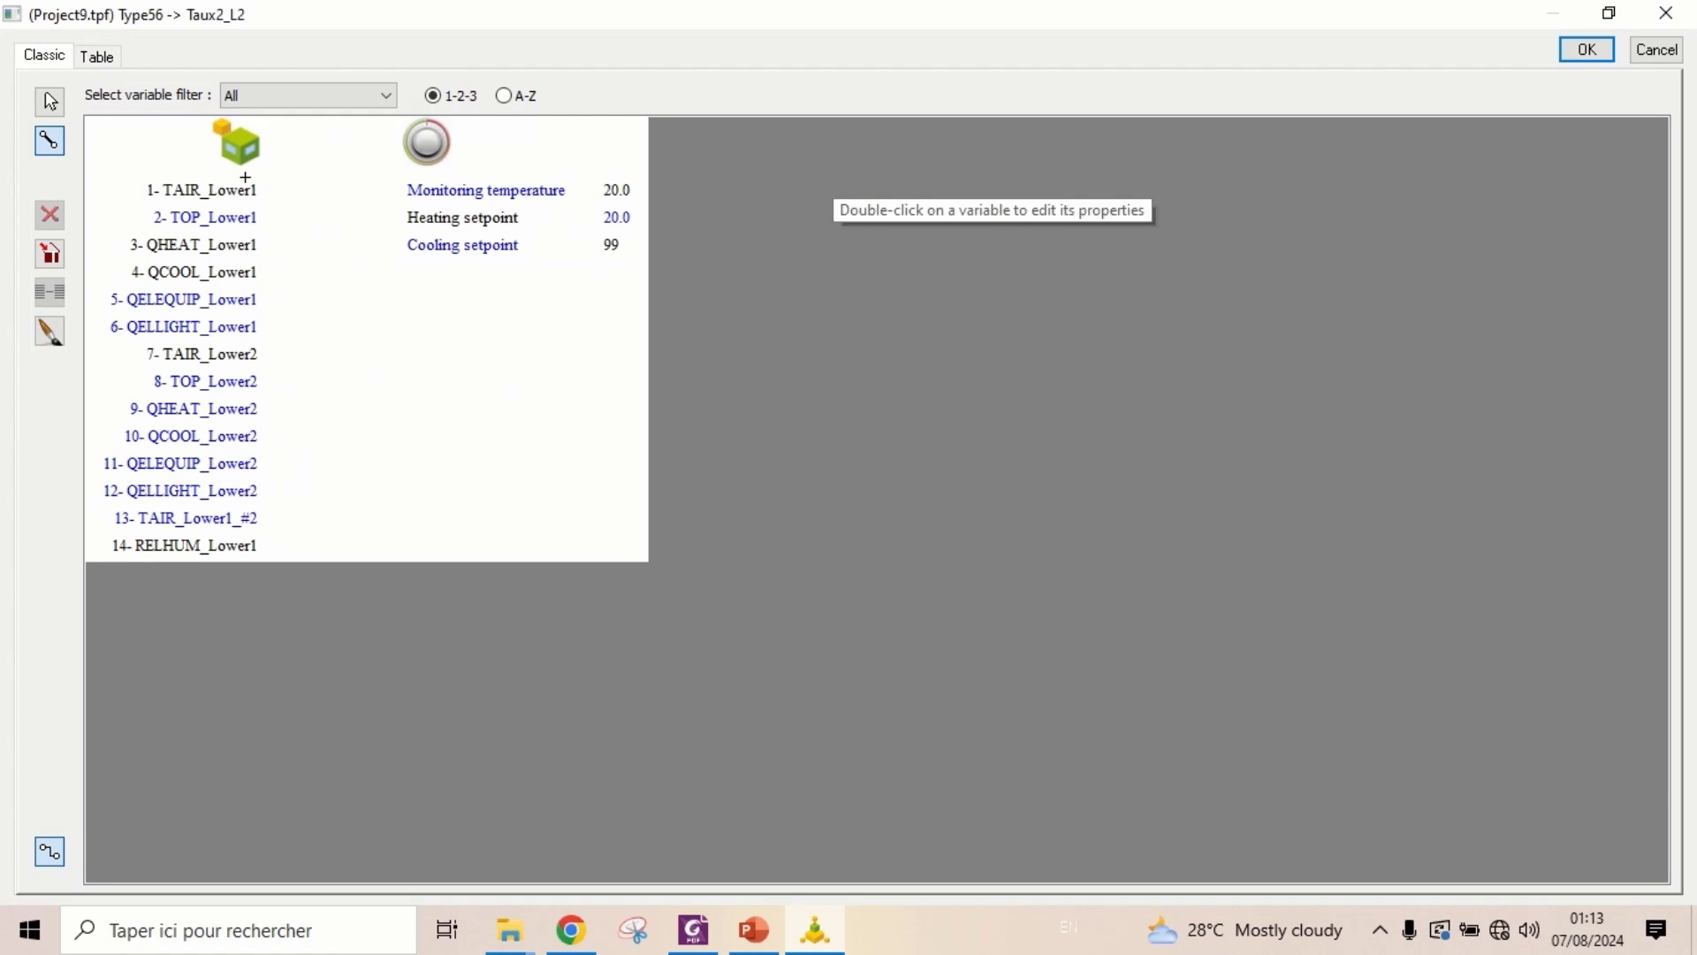
click(240, 189)
click(453, 190)
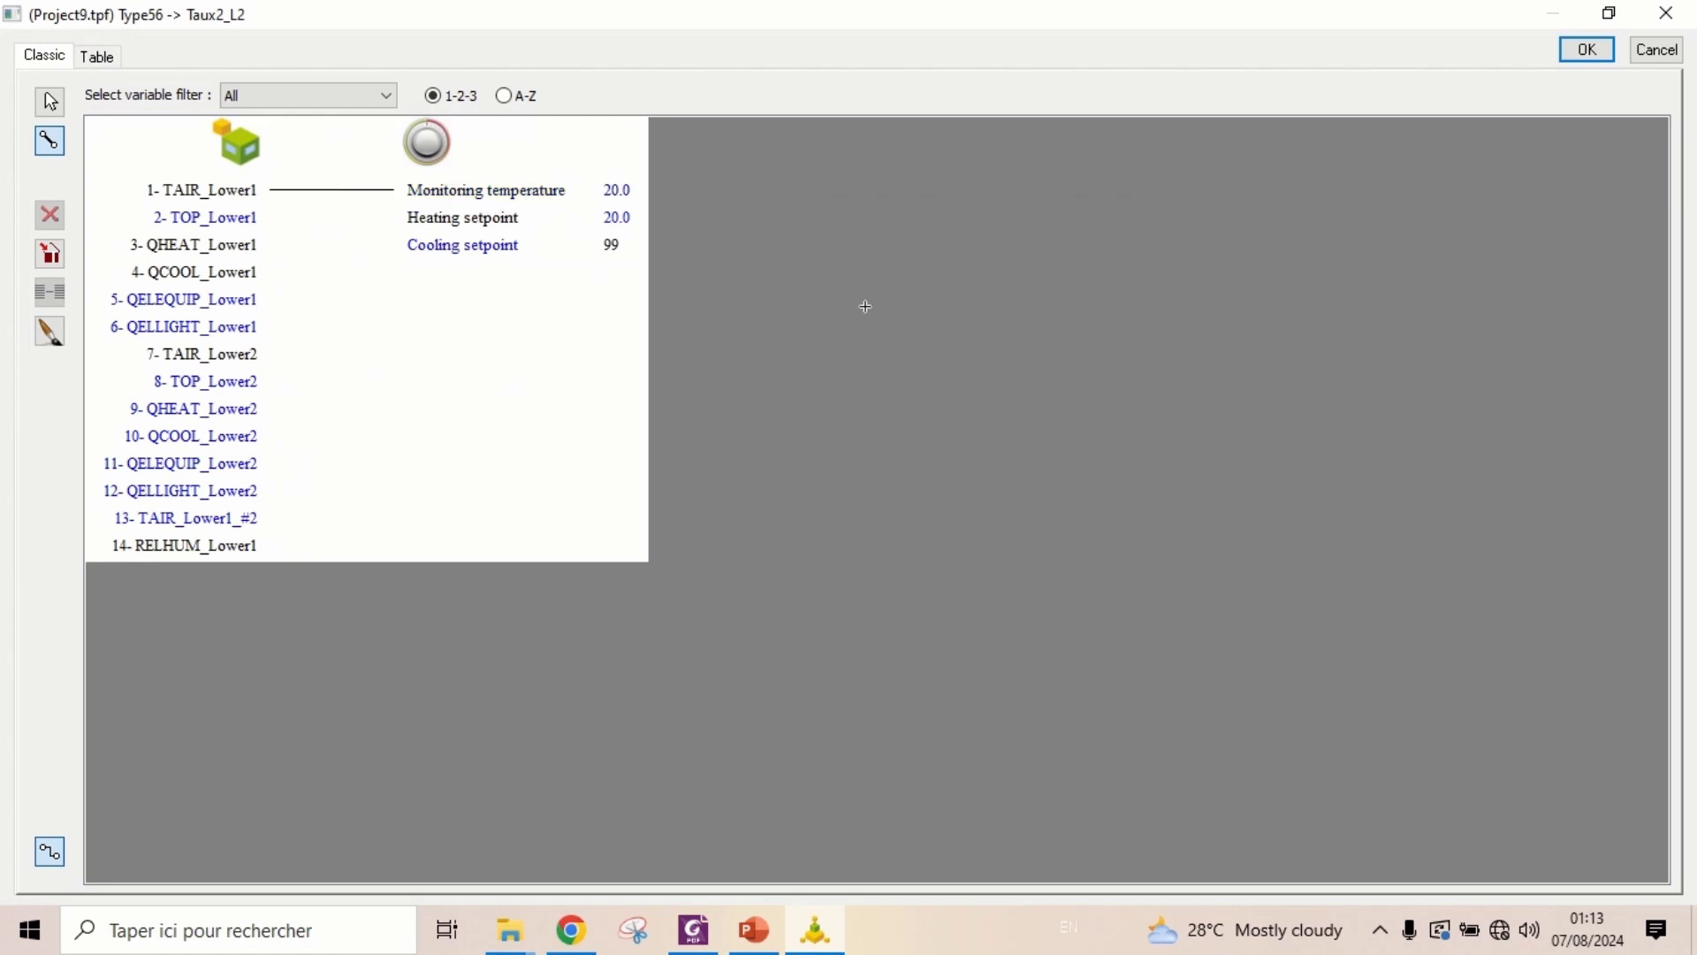
click(1585, 50)
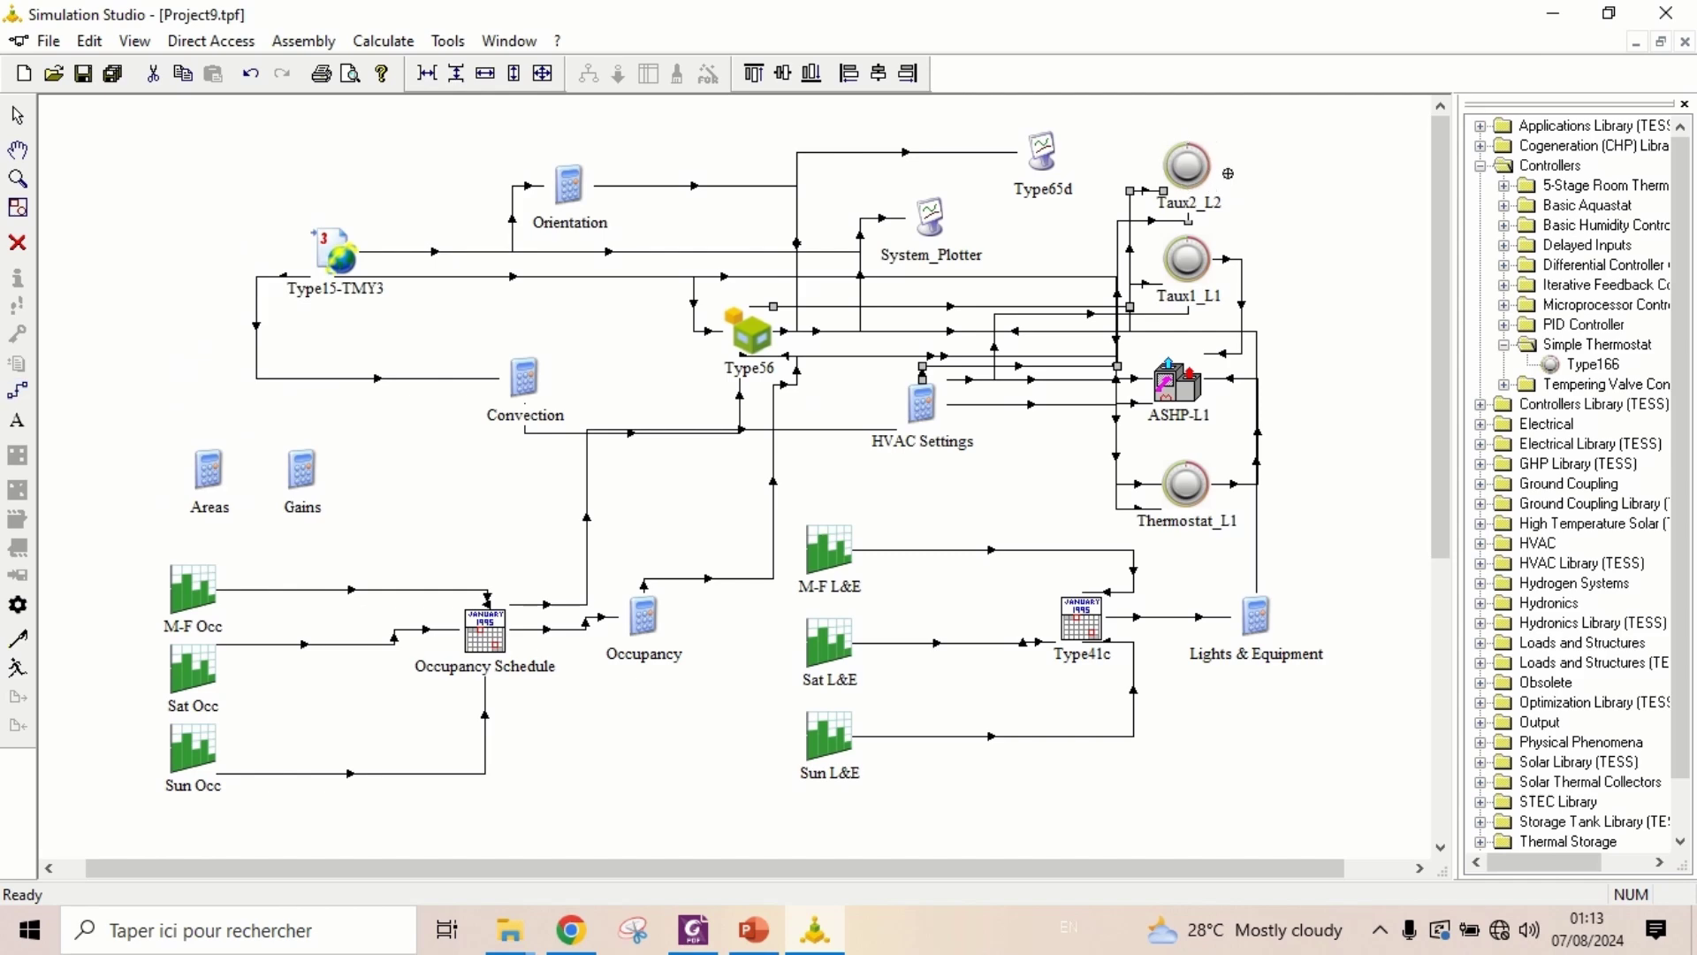
Link Taux2_L2 to ASHP-L1, connecting Control signal for heating to Stage 2 Supplemental Control Signal
drag(1216, 168, 1204, 389)
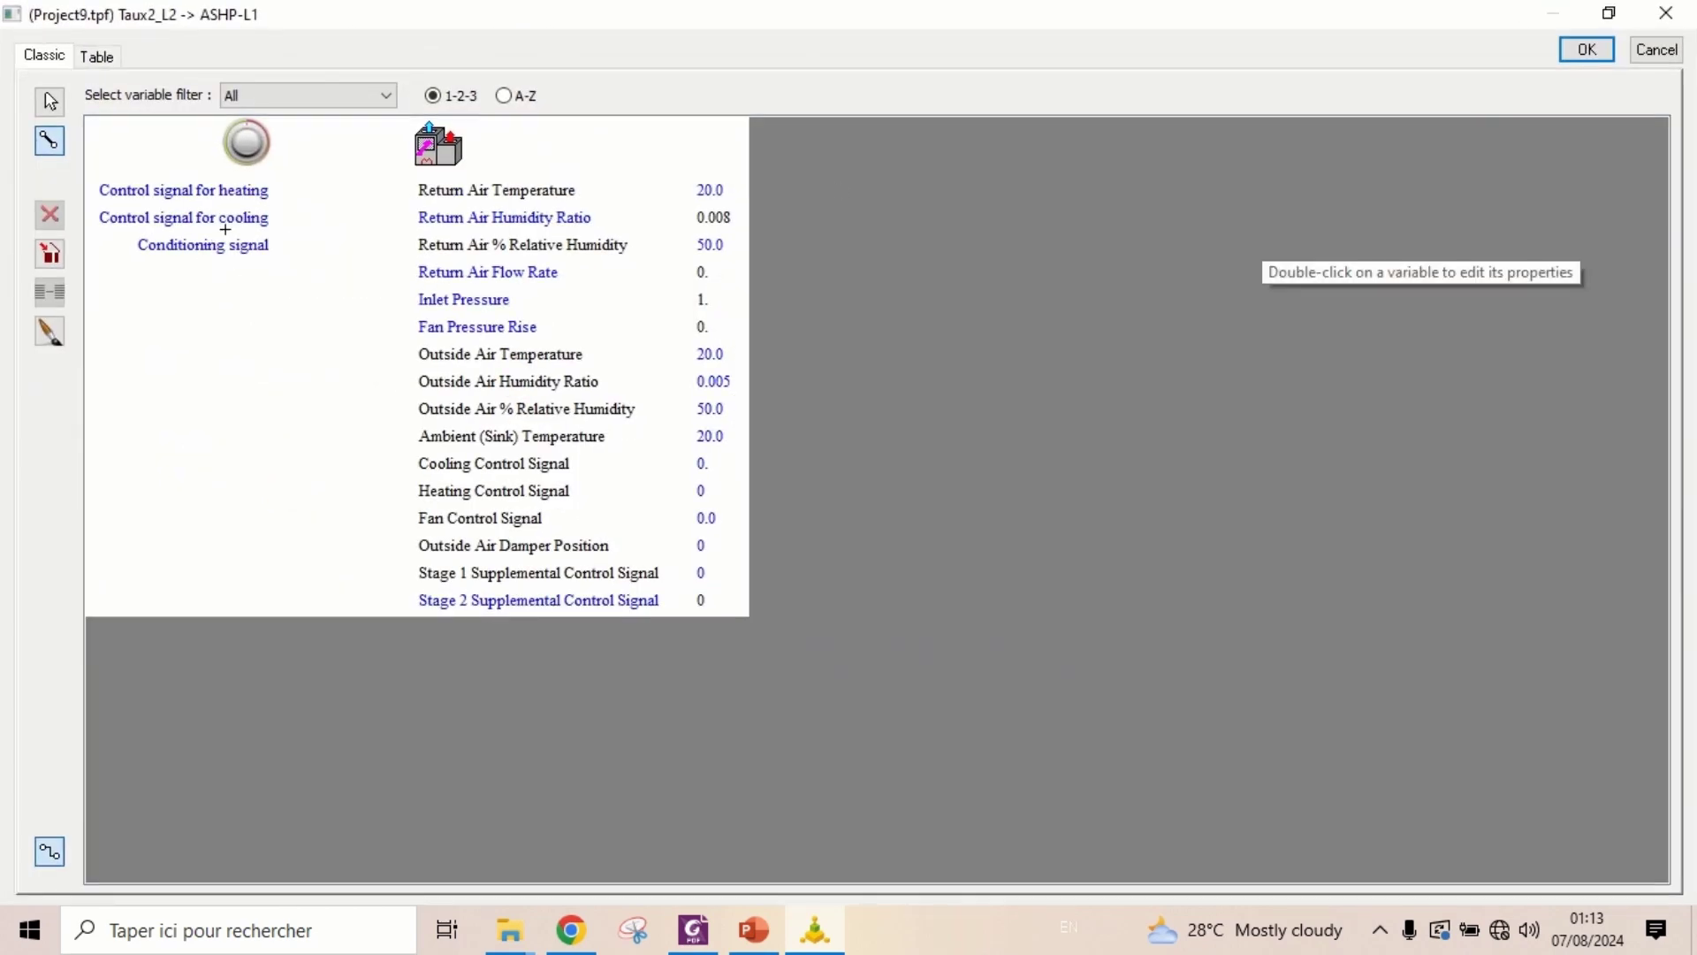
click(243, 191)
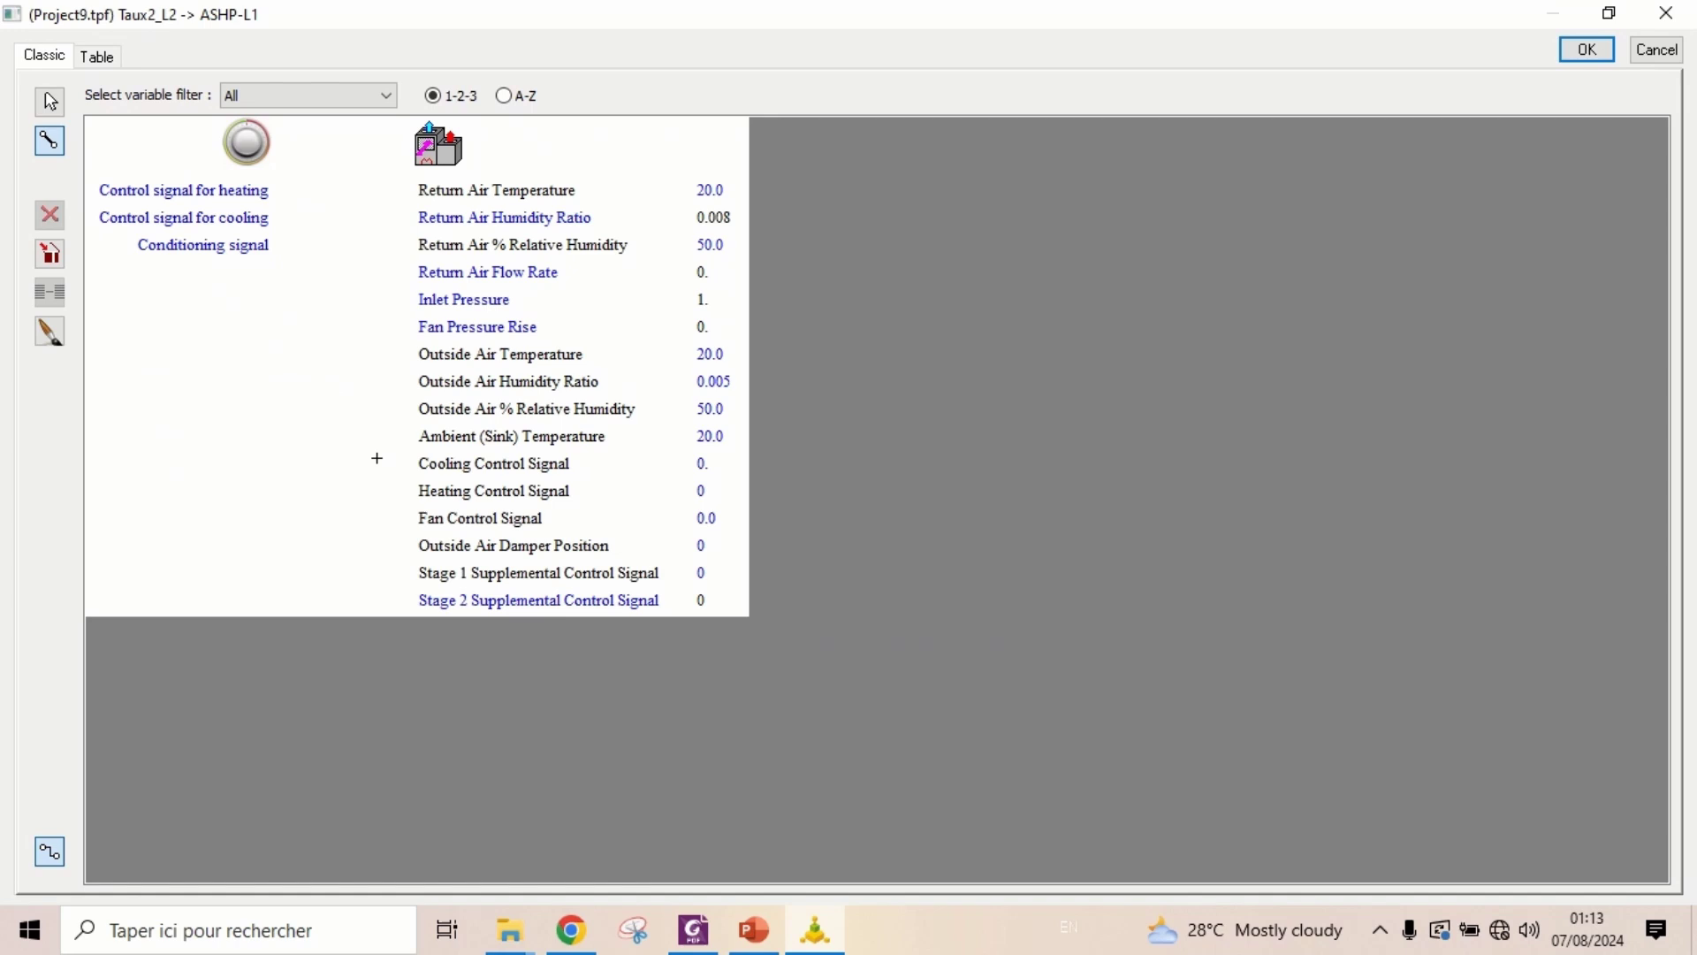
click(424, 601)
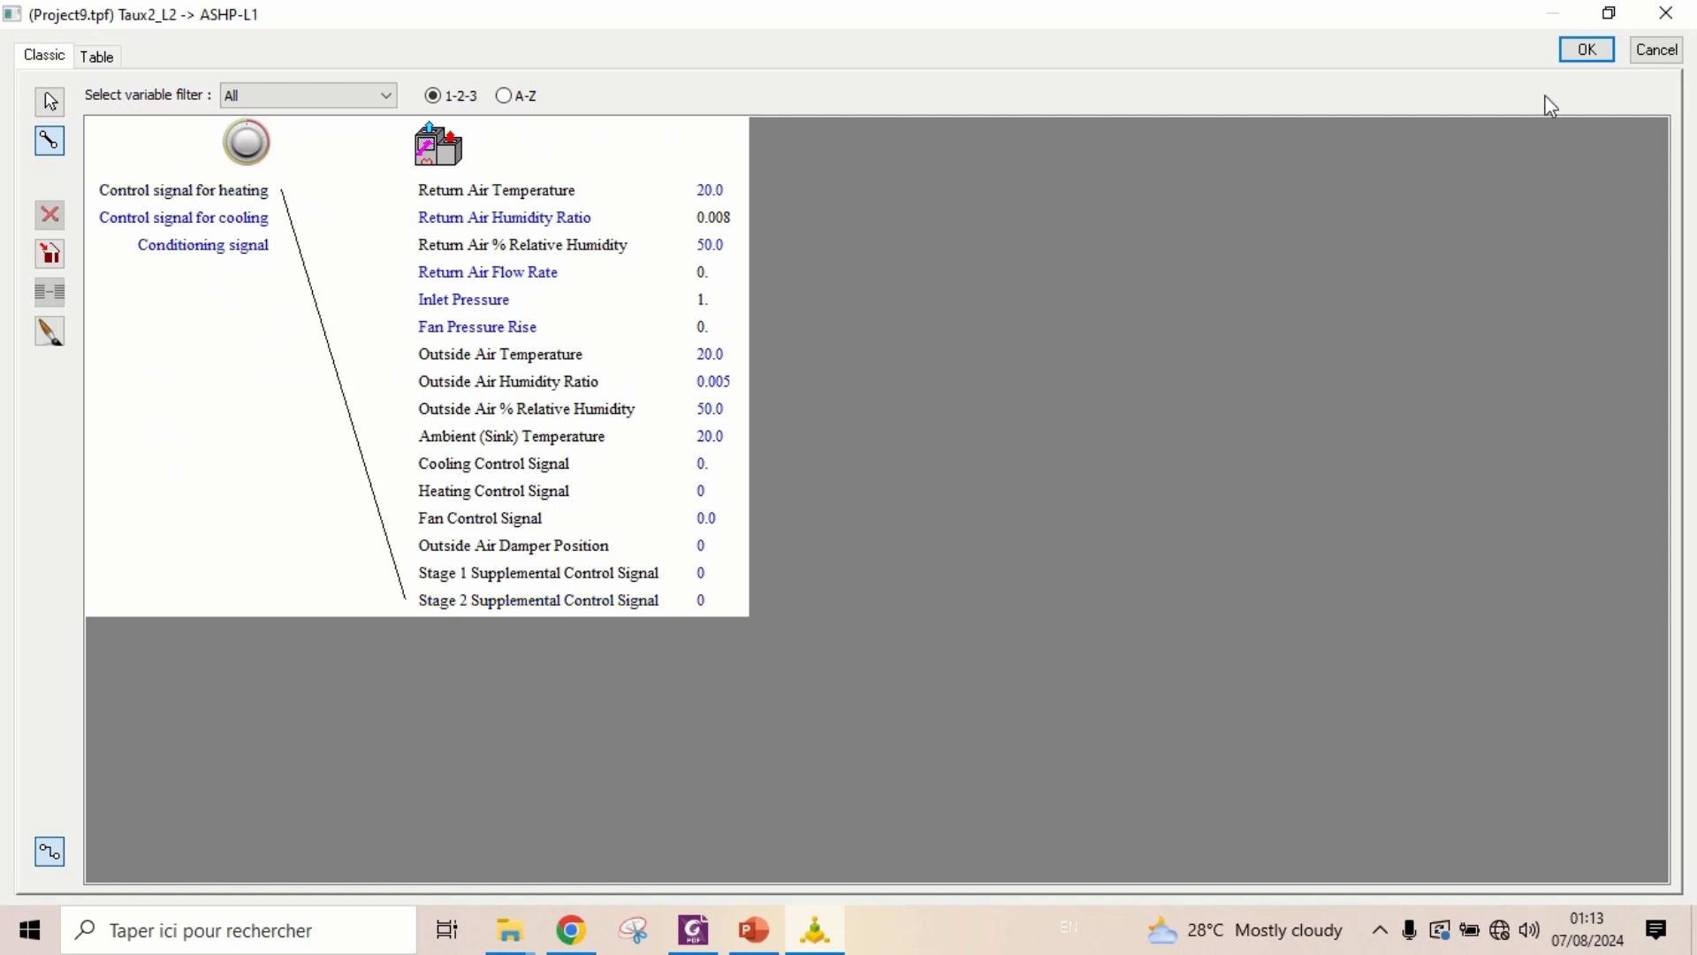
click(1584, 53)
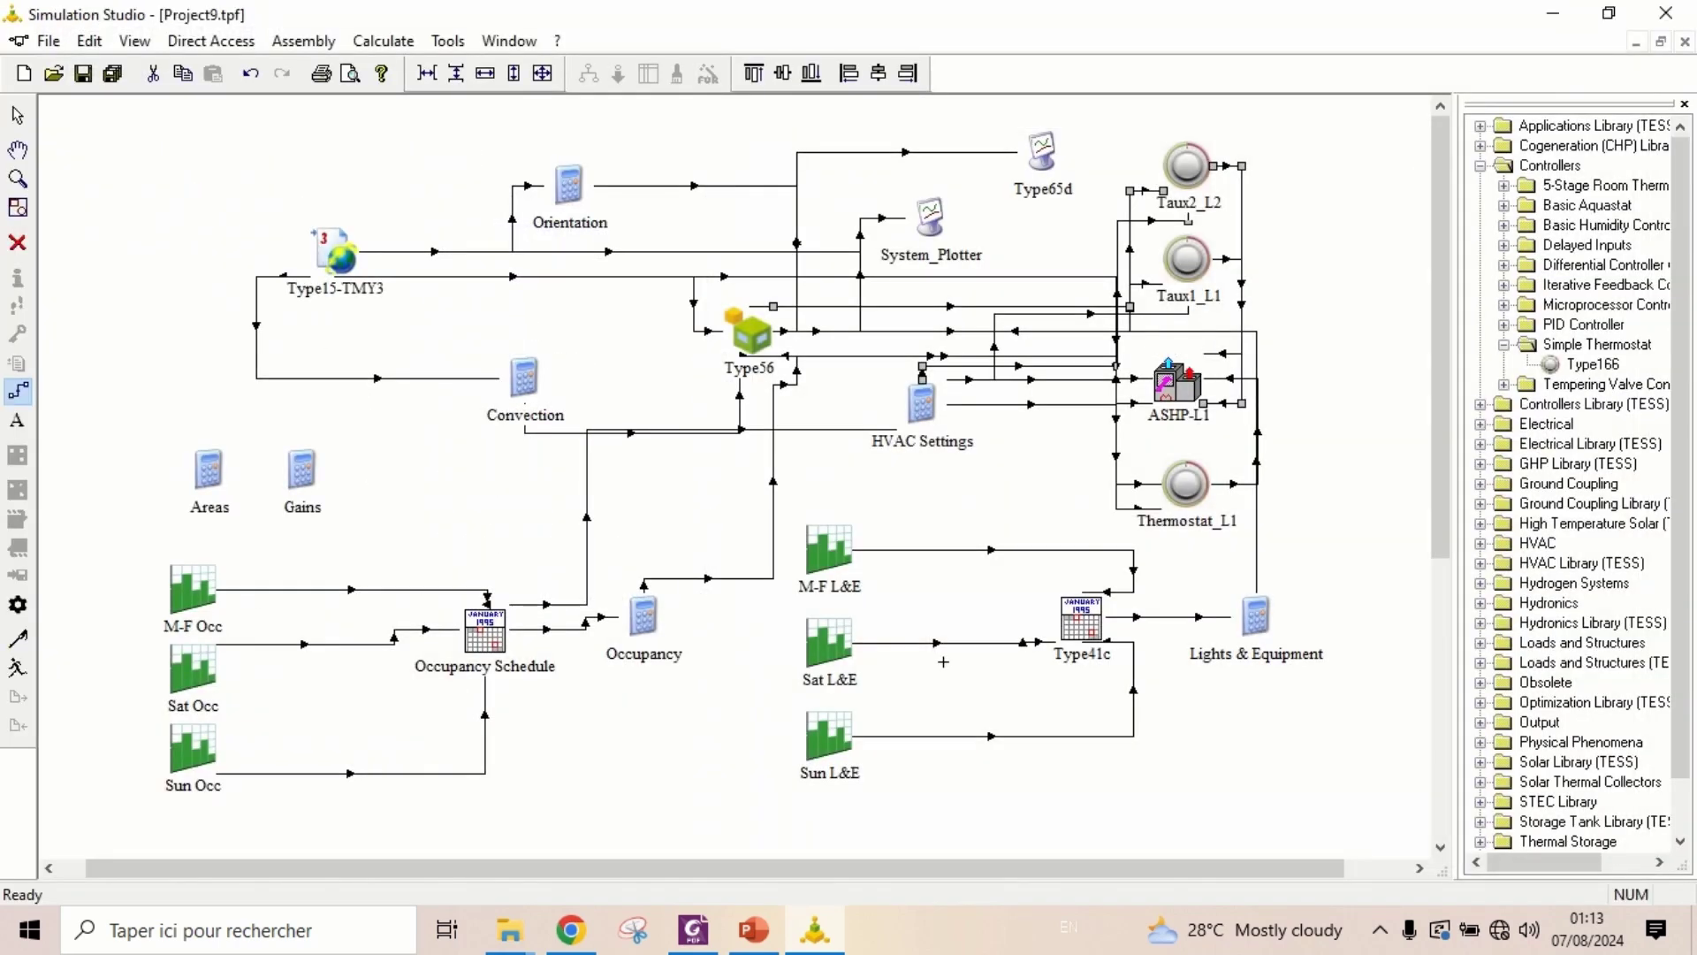
In the Type15-TMY3 to Type56 connections, delete the links feeding RHVENT_L2 and TVENT_L2
click(17, 115)
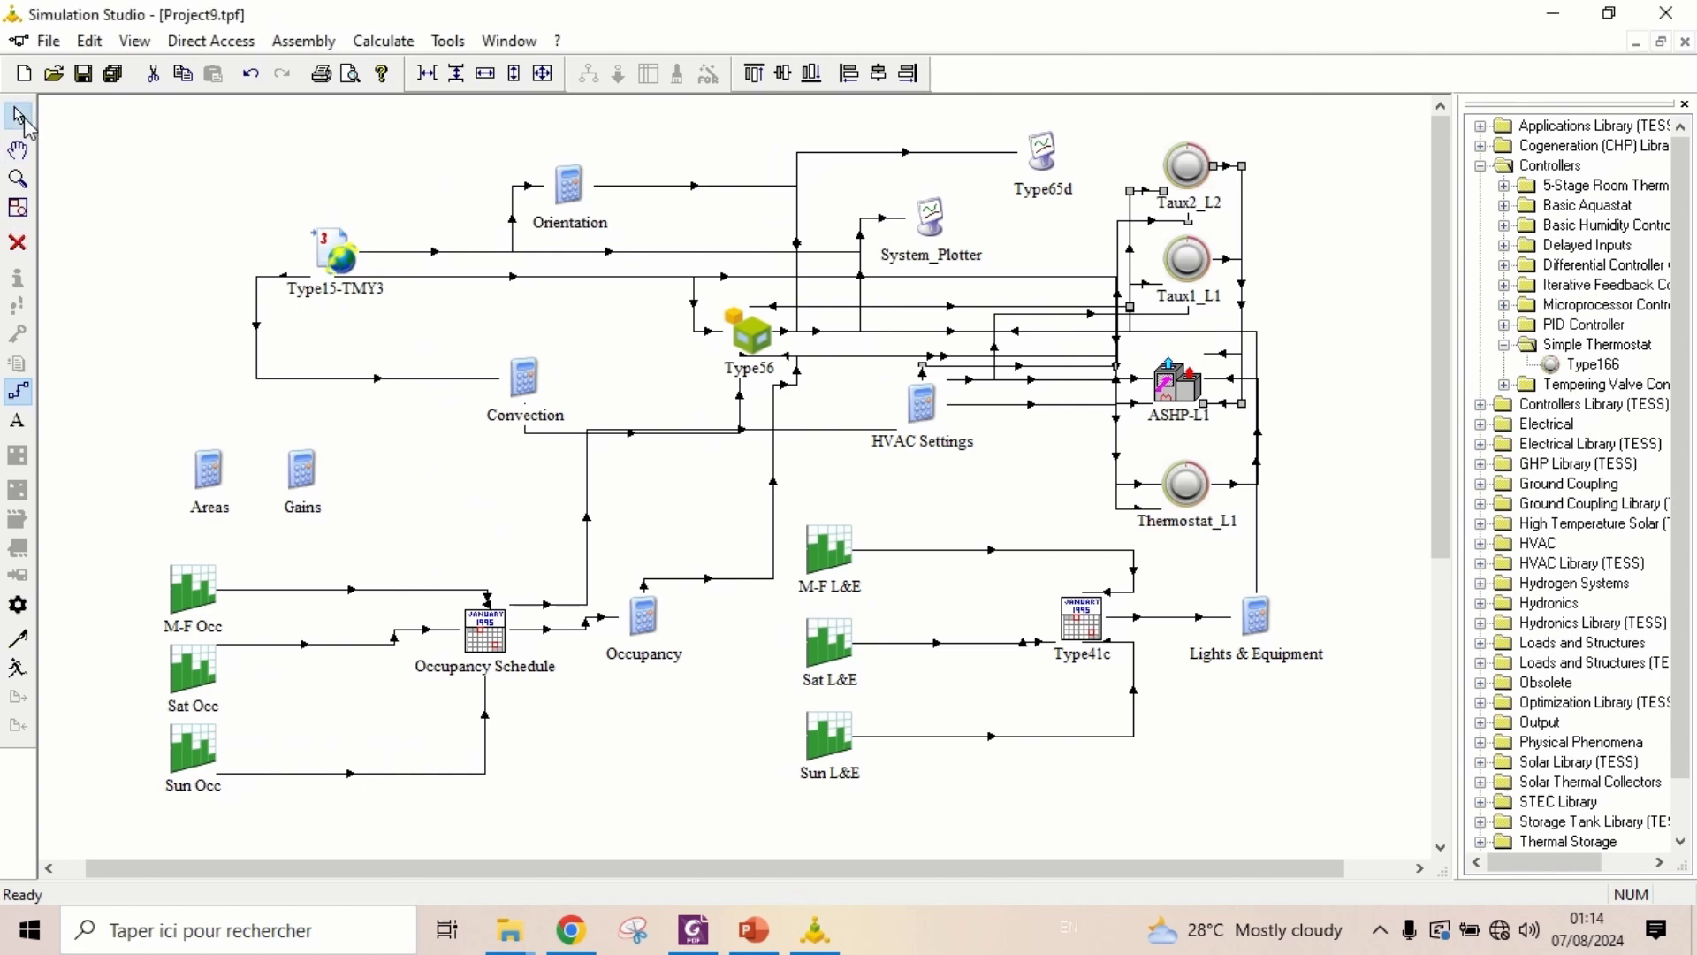
right_click(343, 262)
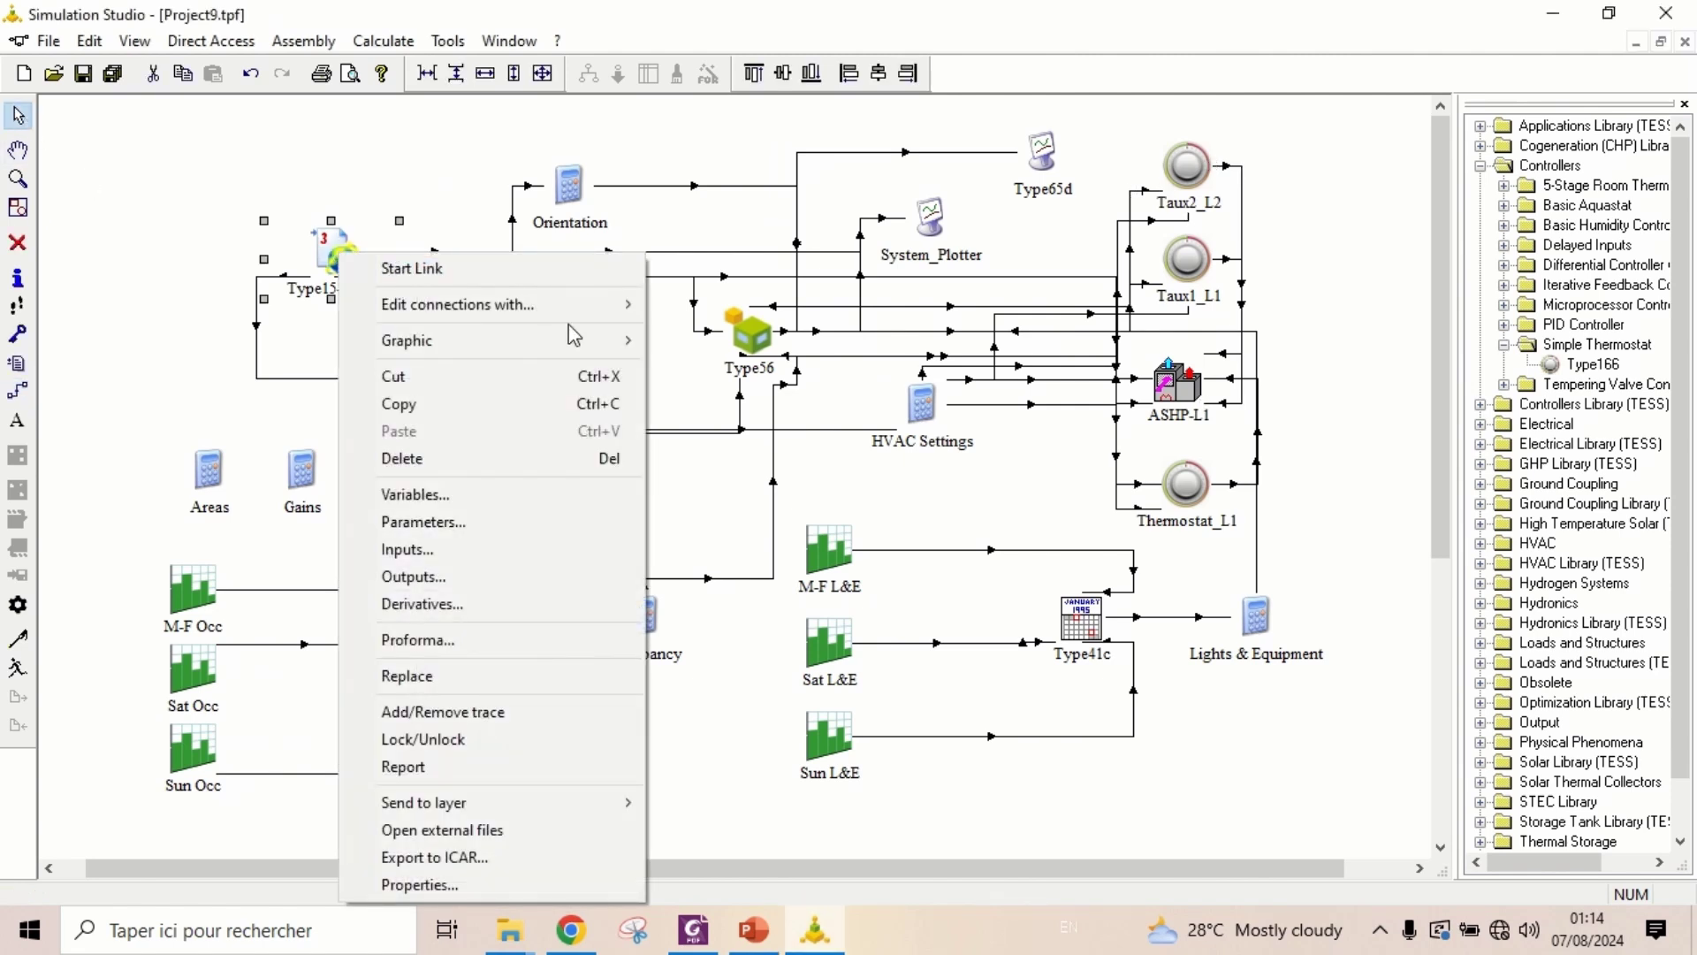
mouse_move(579, 304)
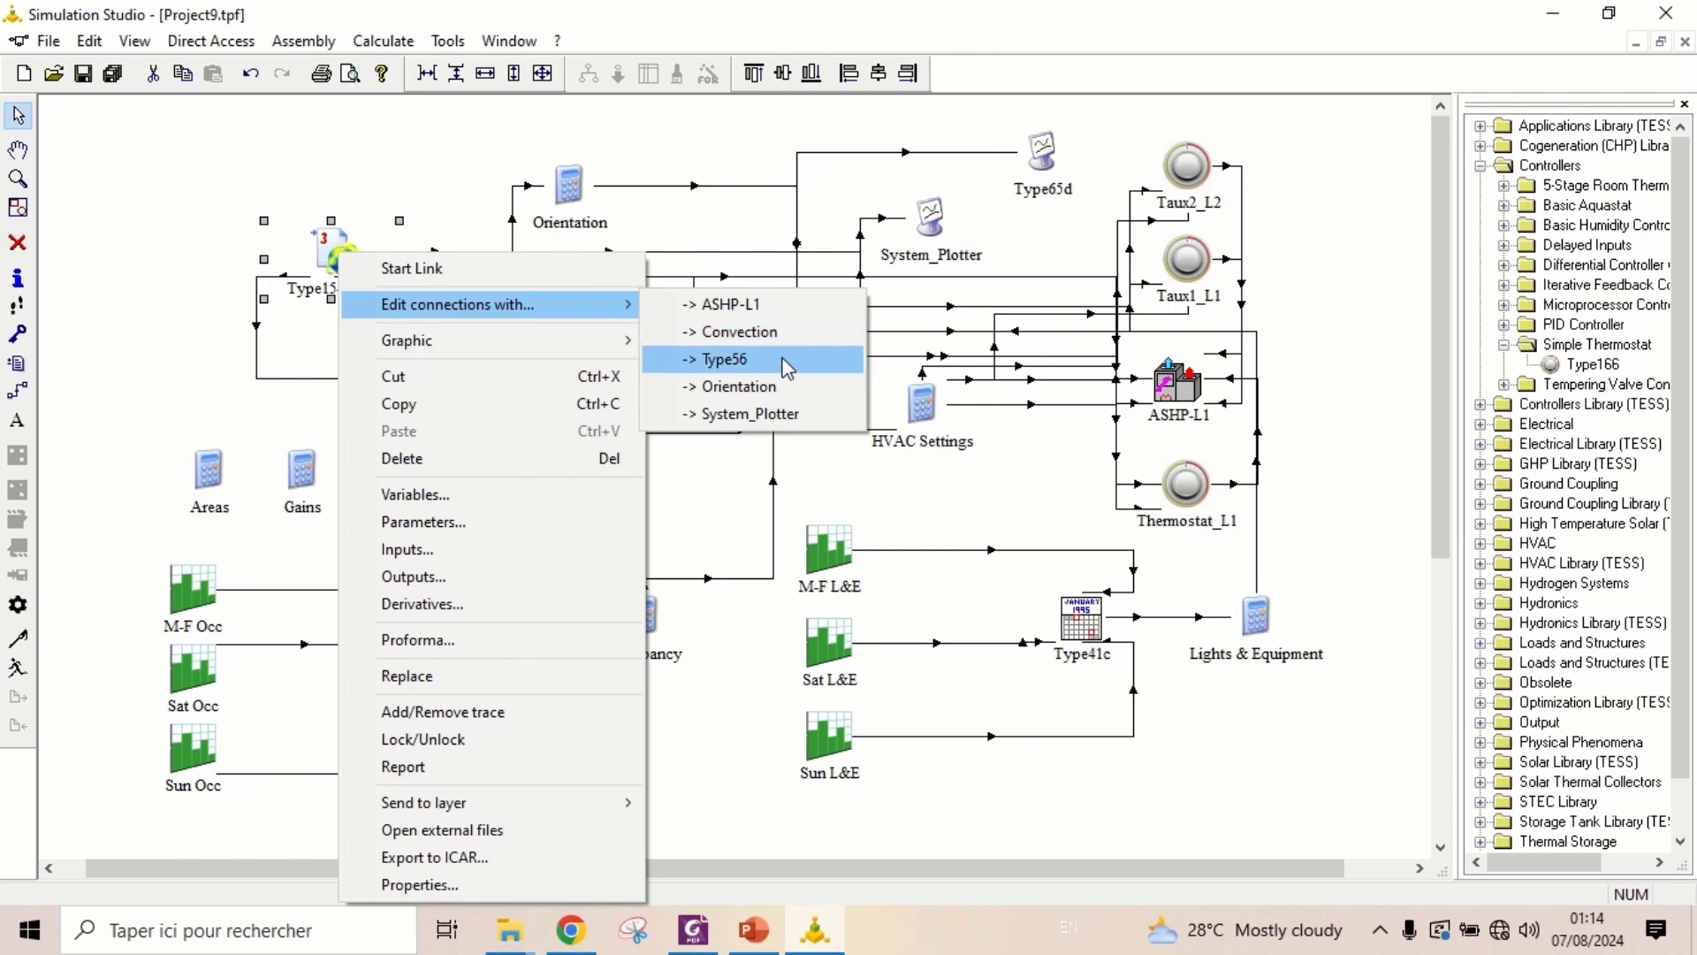
click(751, 359)
click(48, 102)
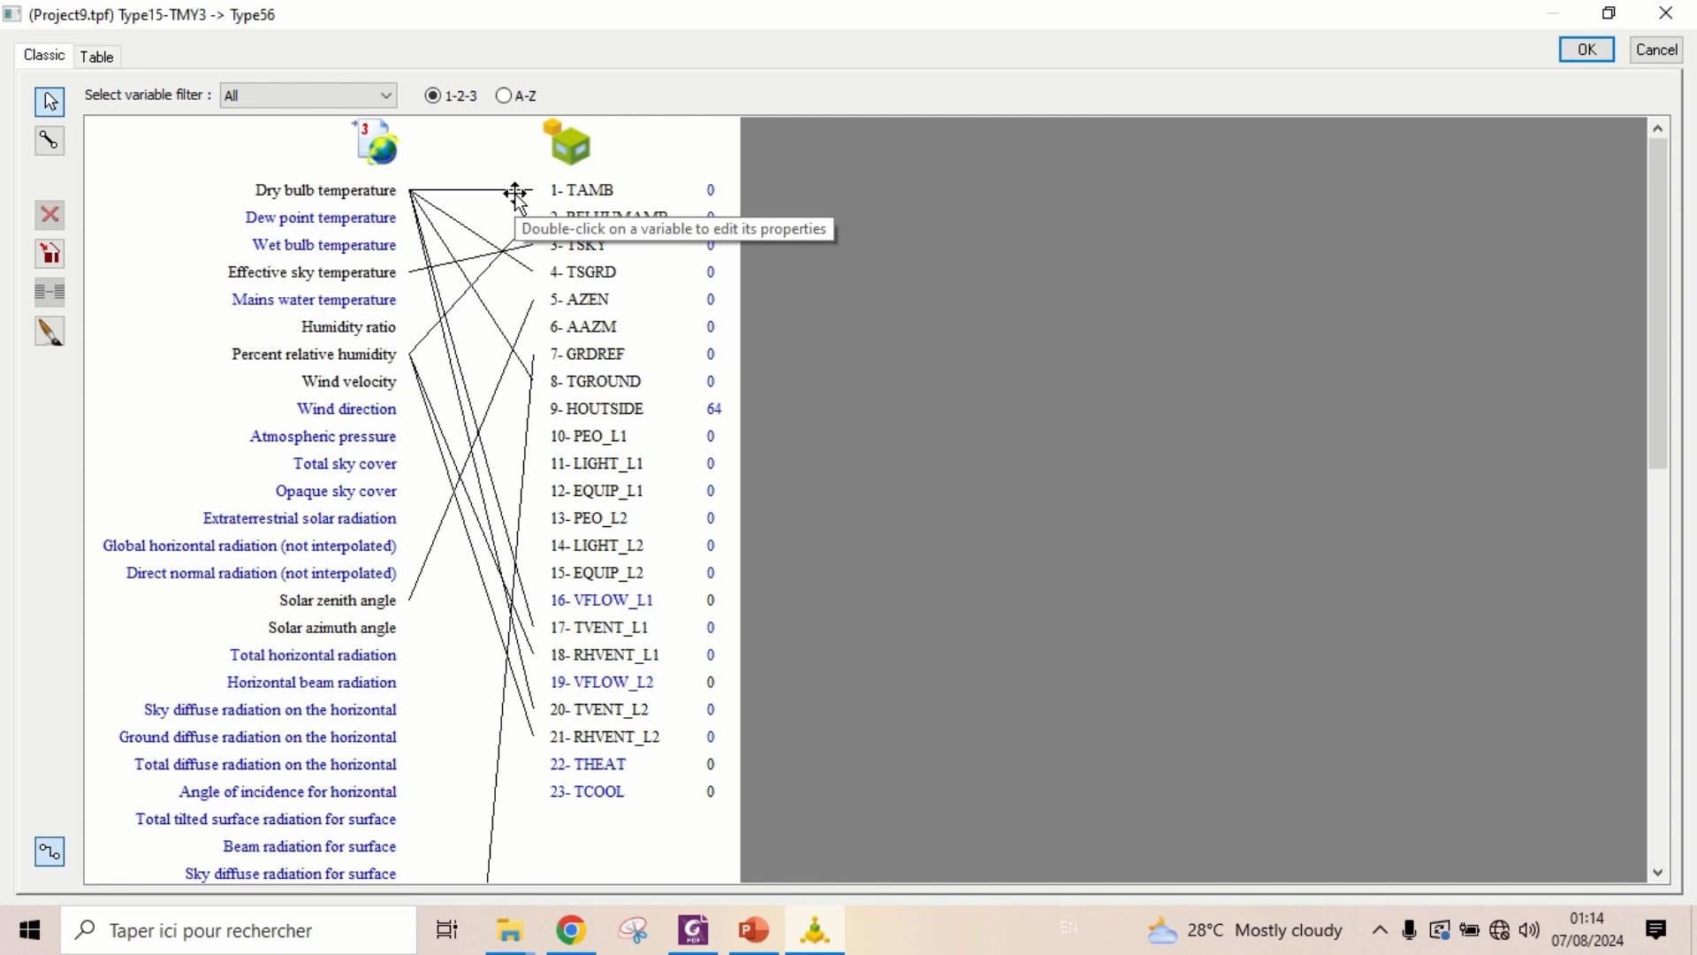
click(526, 713)
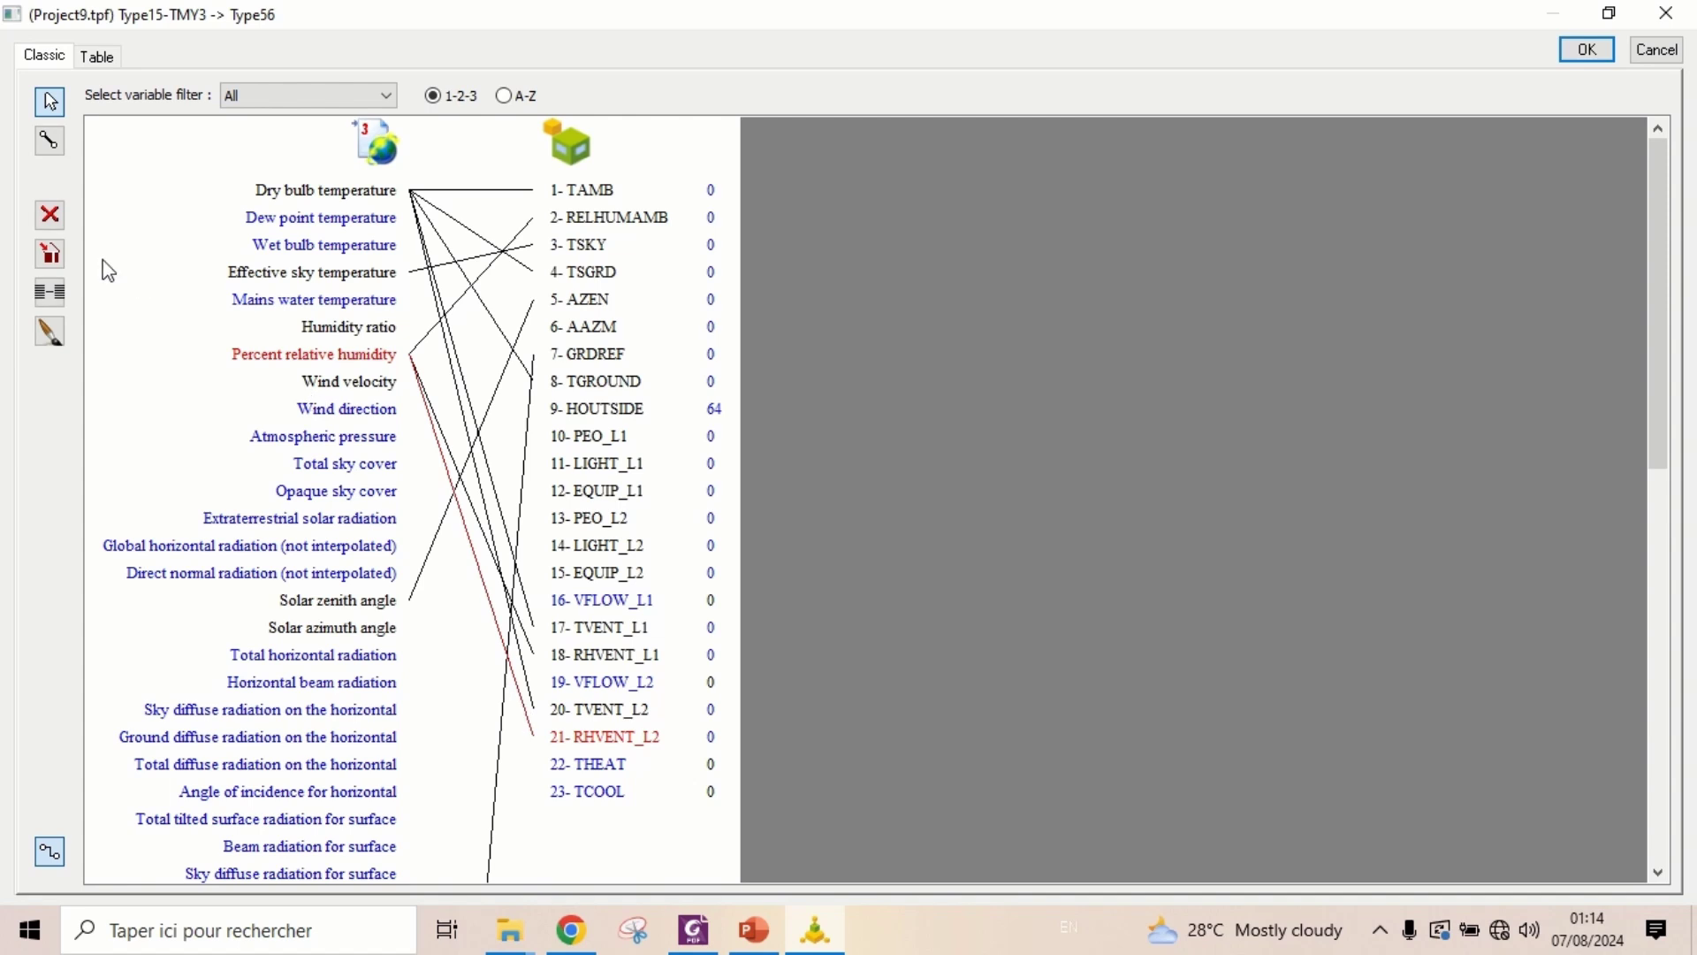
click(51, 217)
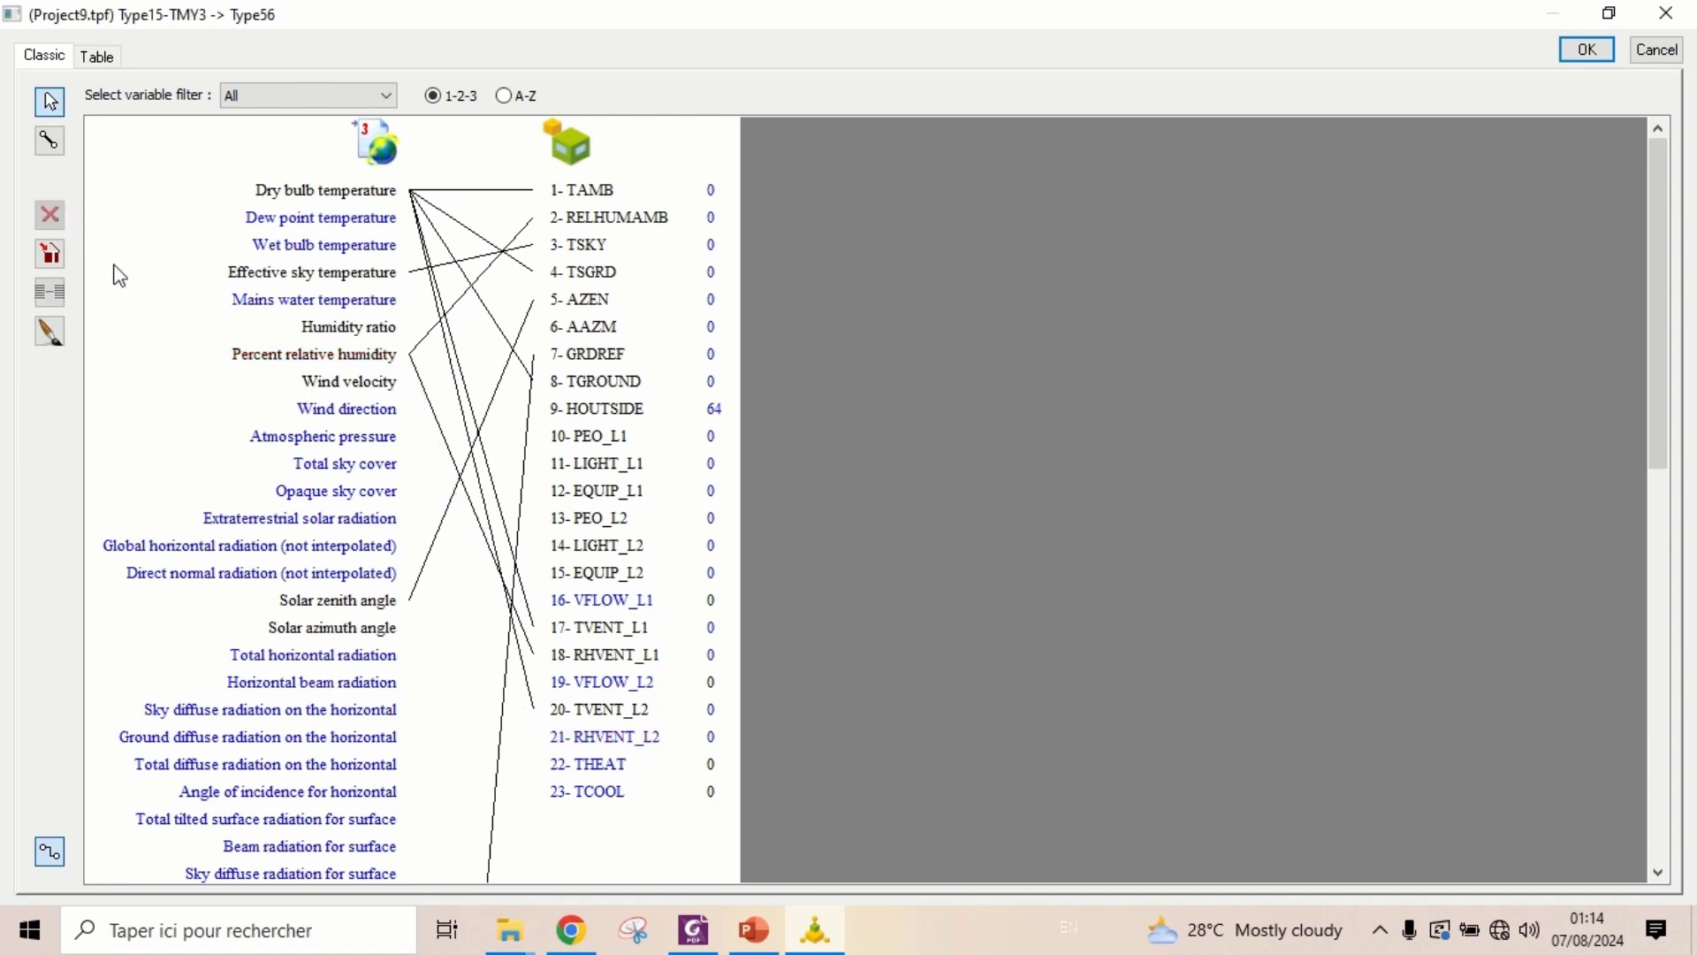
click(526, 681)
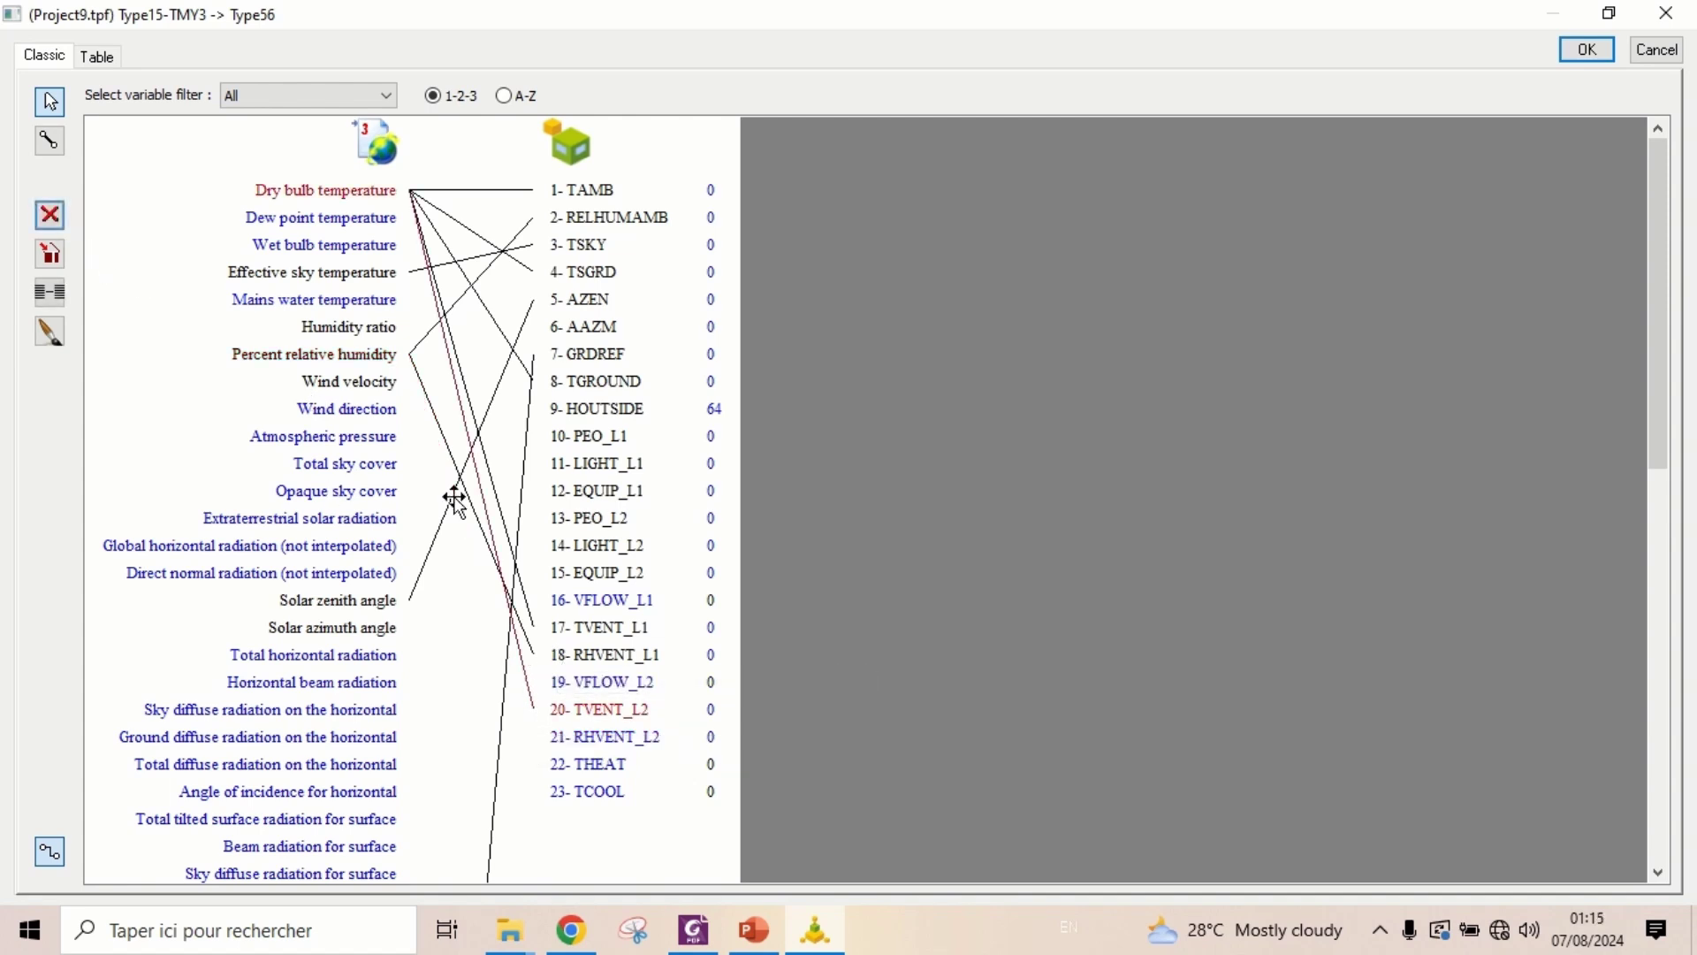
click(51, 216)
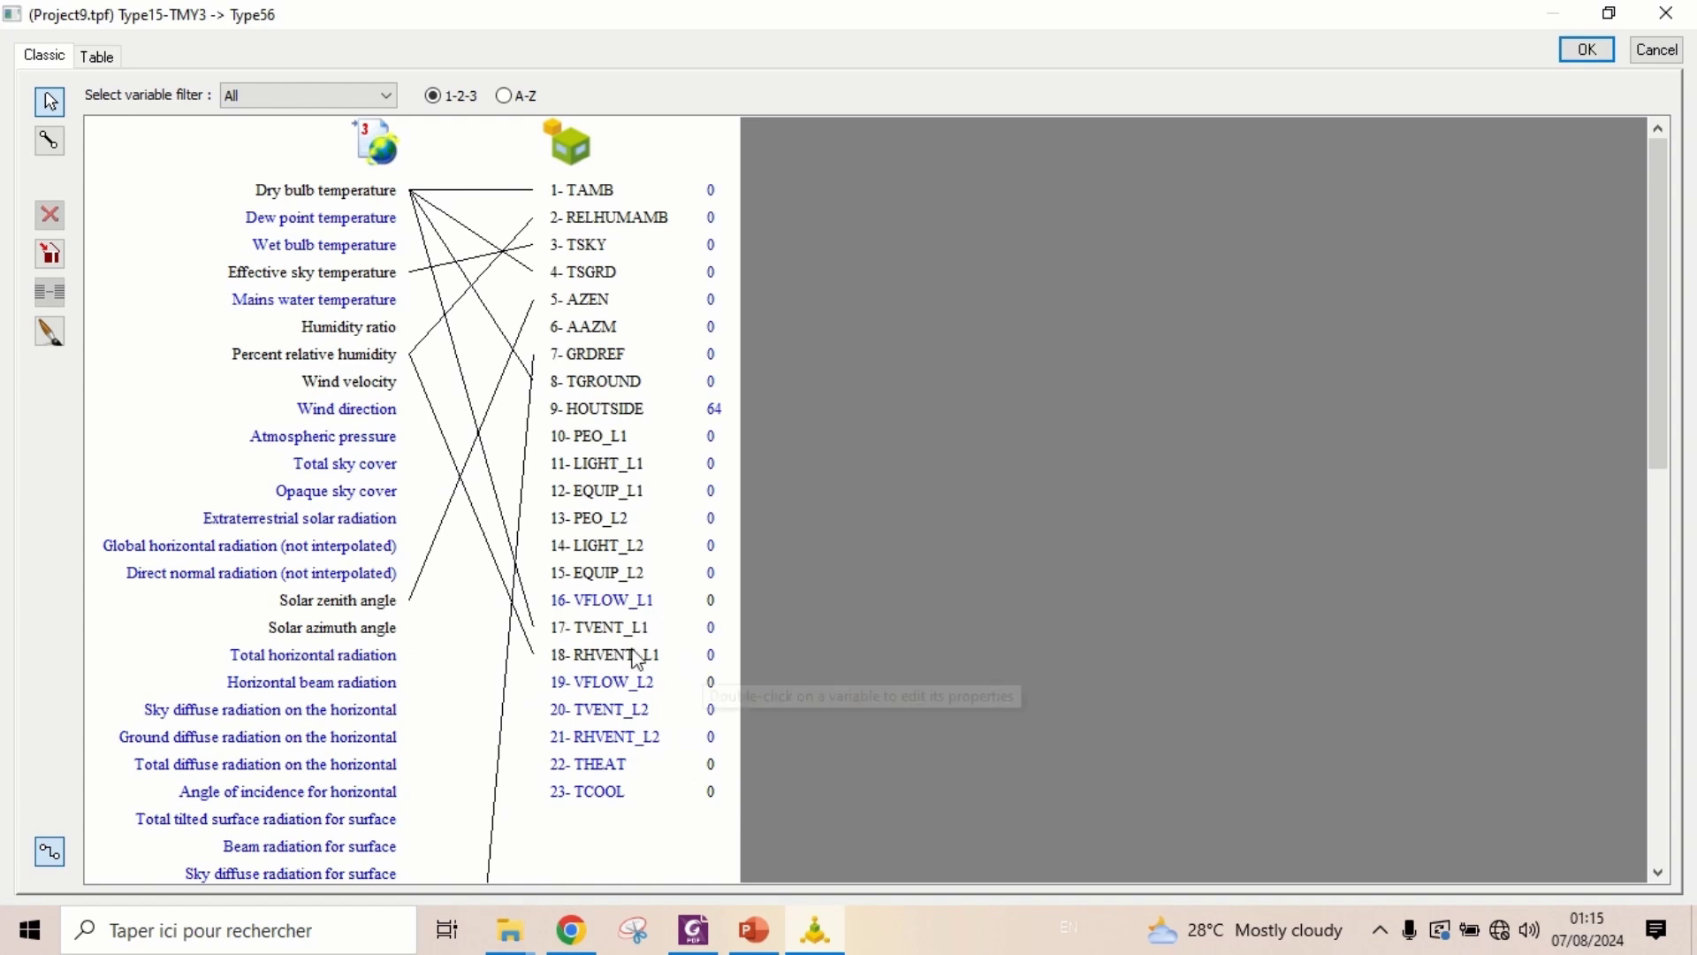
Delete the weather links from Percent relative humidity to RHVENT_L1 and from Dry bulb temperature to TVENT_L1
click(524, 641)
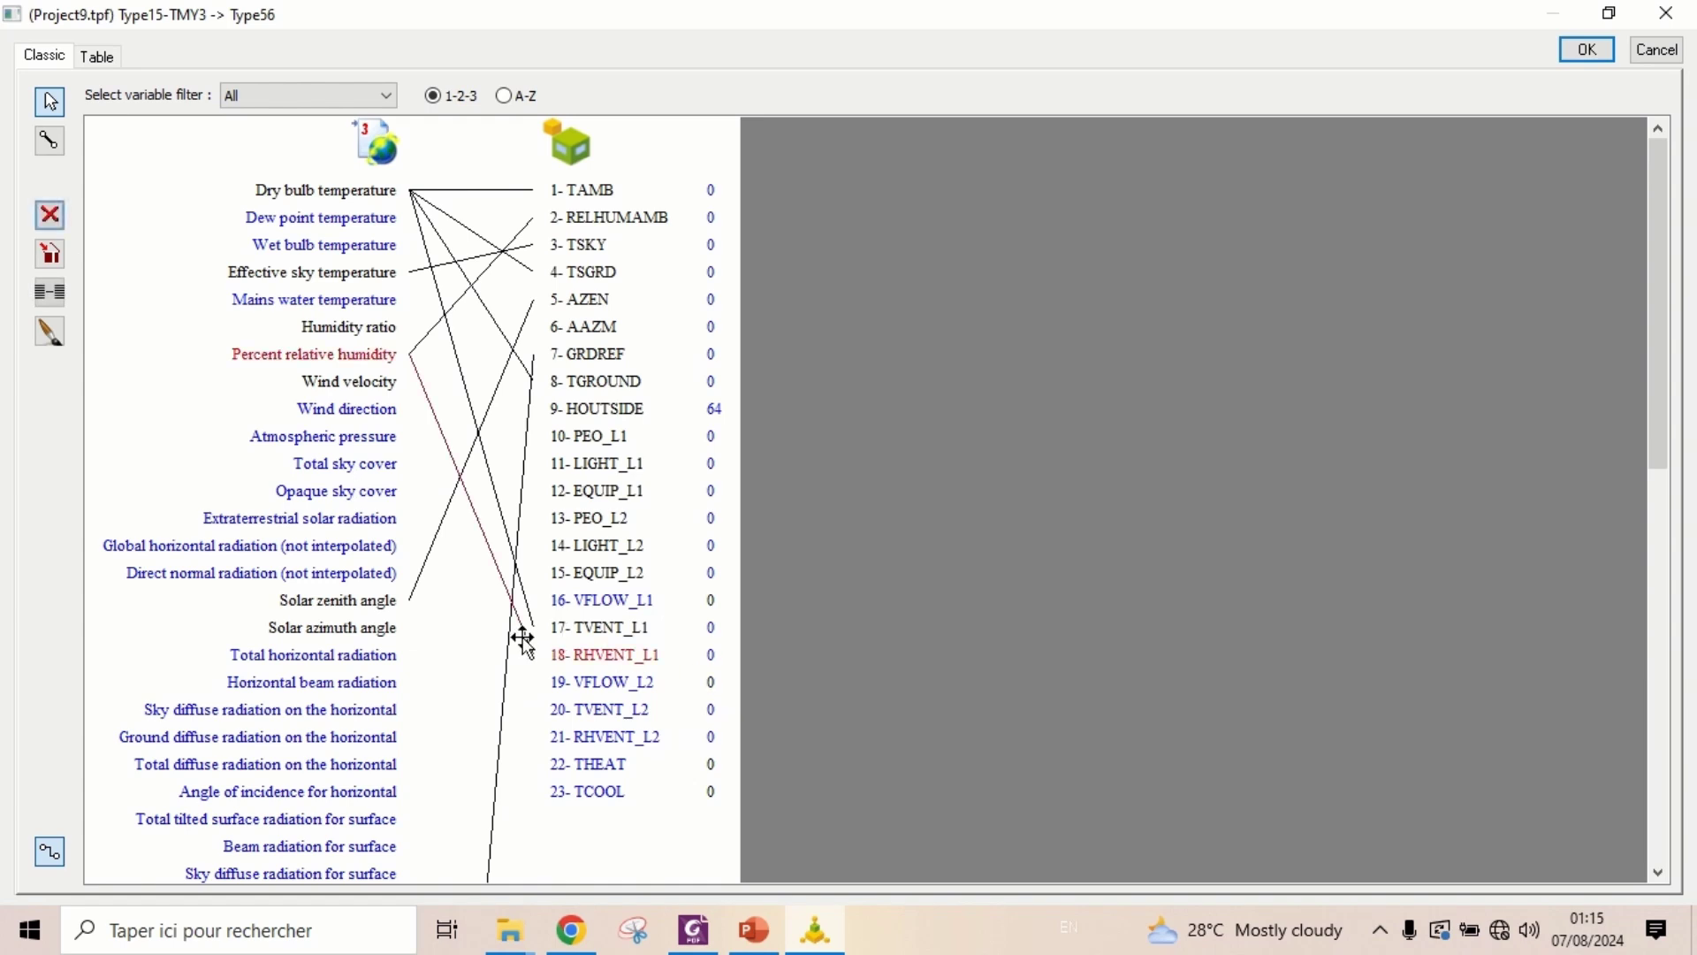
click(51, 217)
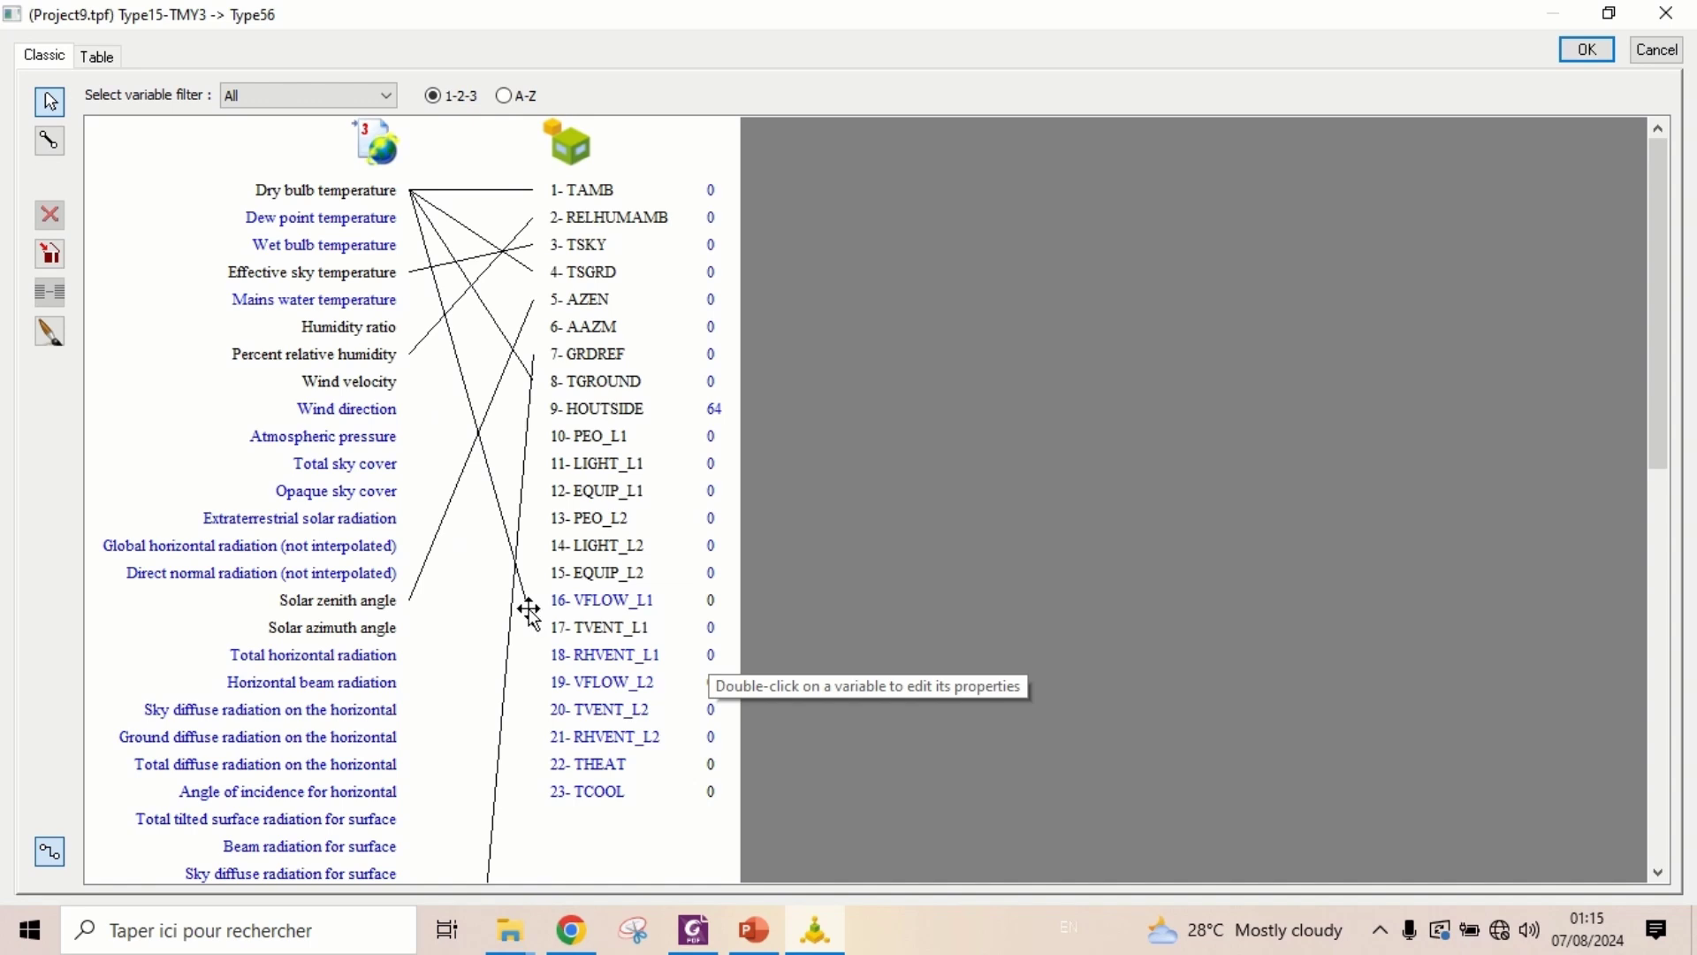
click(530, 611)
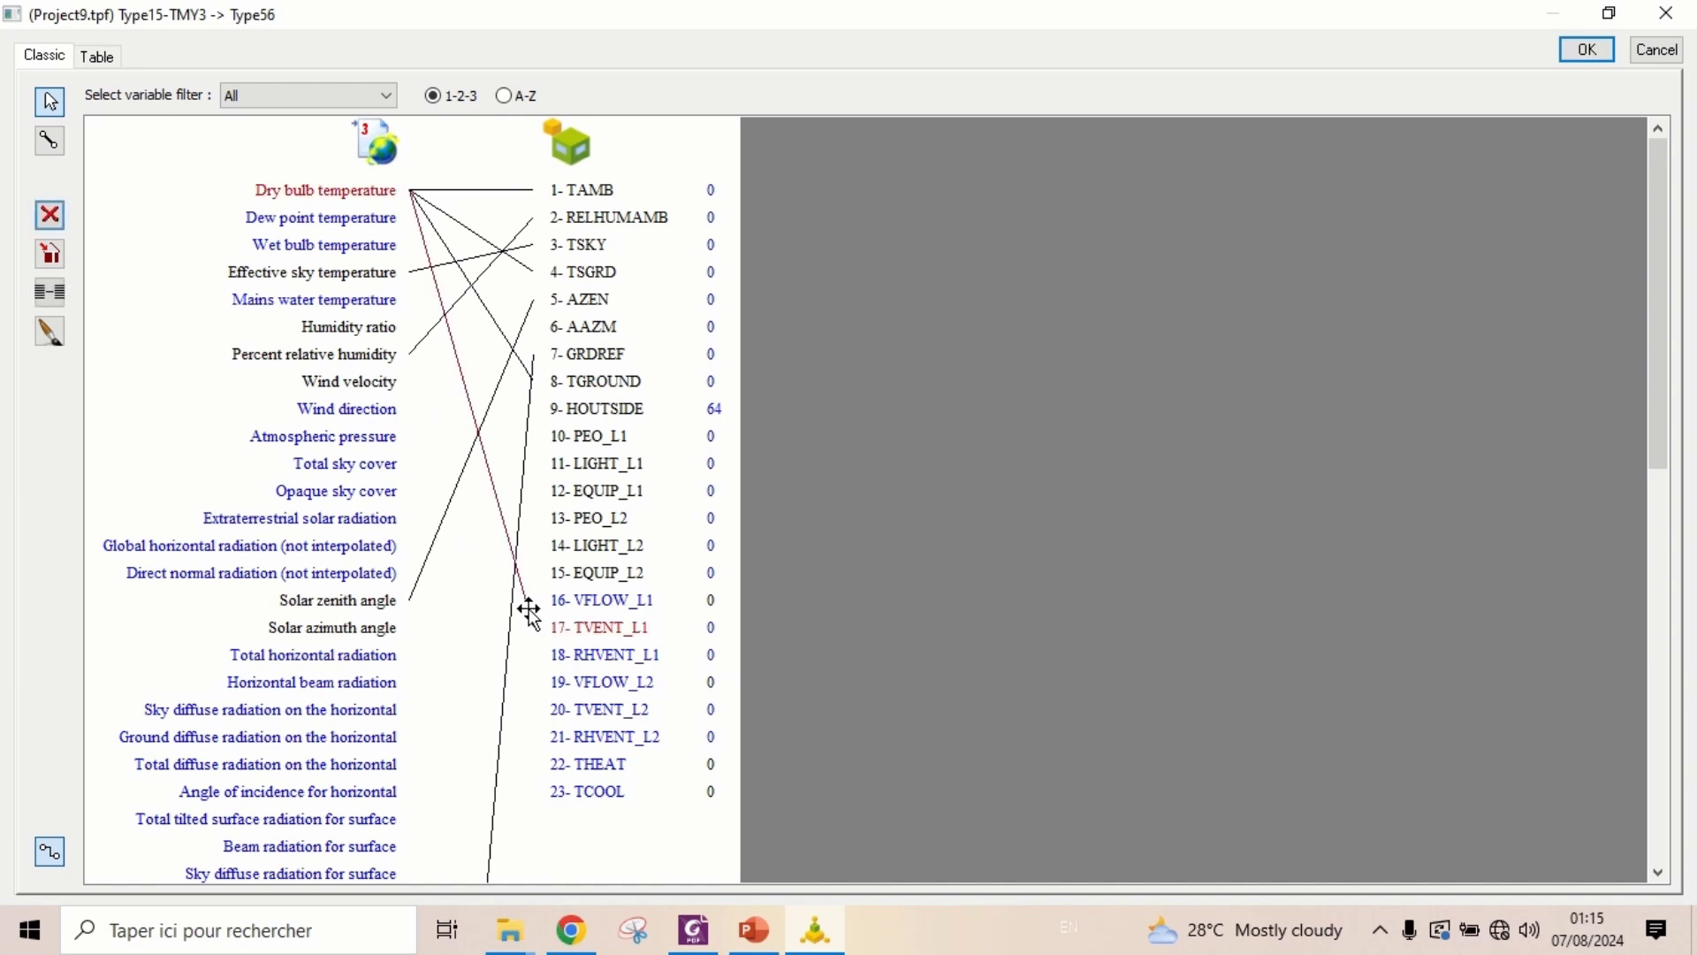
click(50, 213)
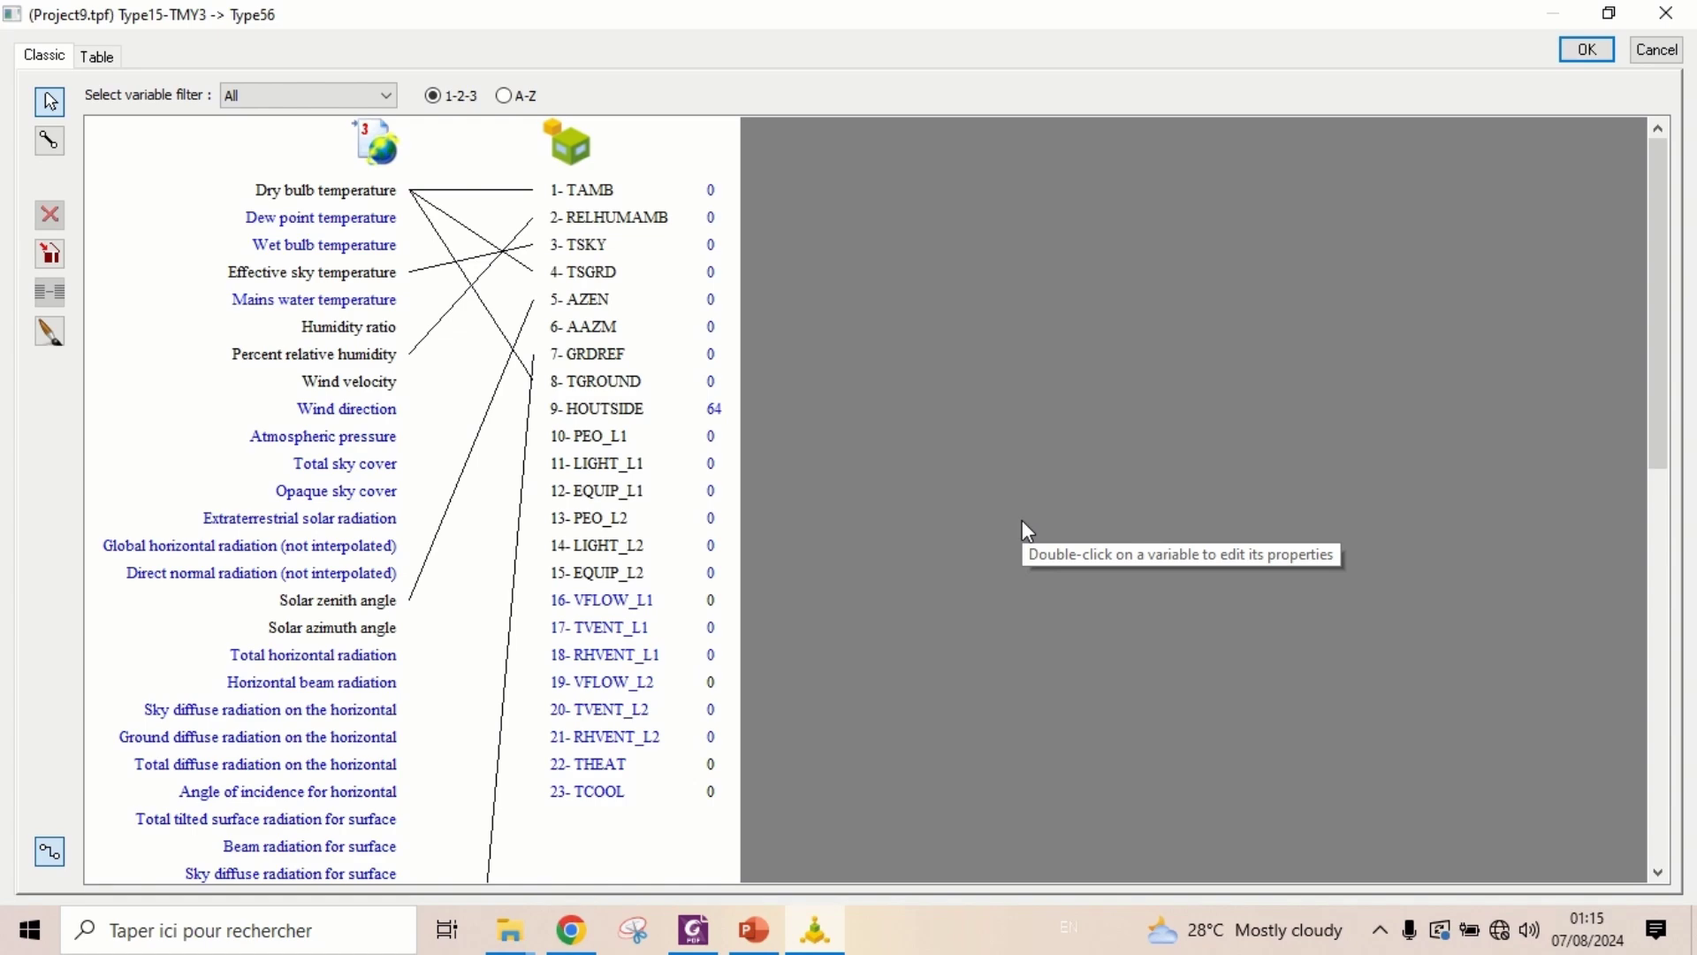
Confirm the weather link deletions, and link ASHP-L1 to Type56, connecting Outlet Air Temperature to TVENT_L1 and Outlet Air % Relative Humidity to RHVENT_L1
click(1589, 51)
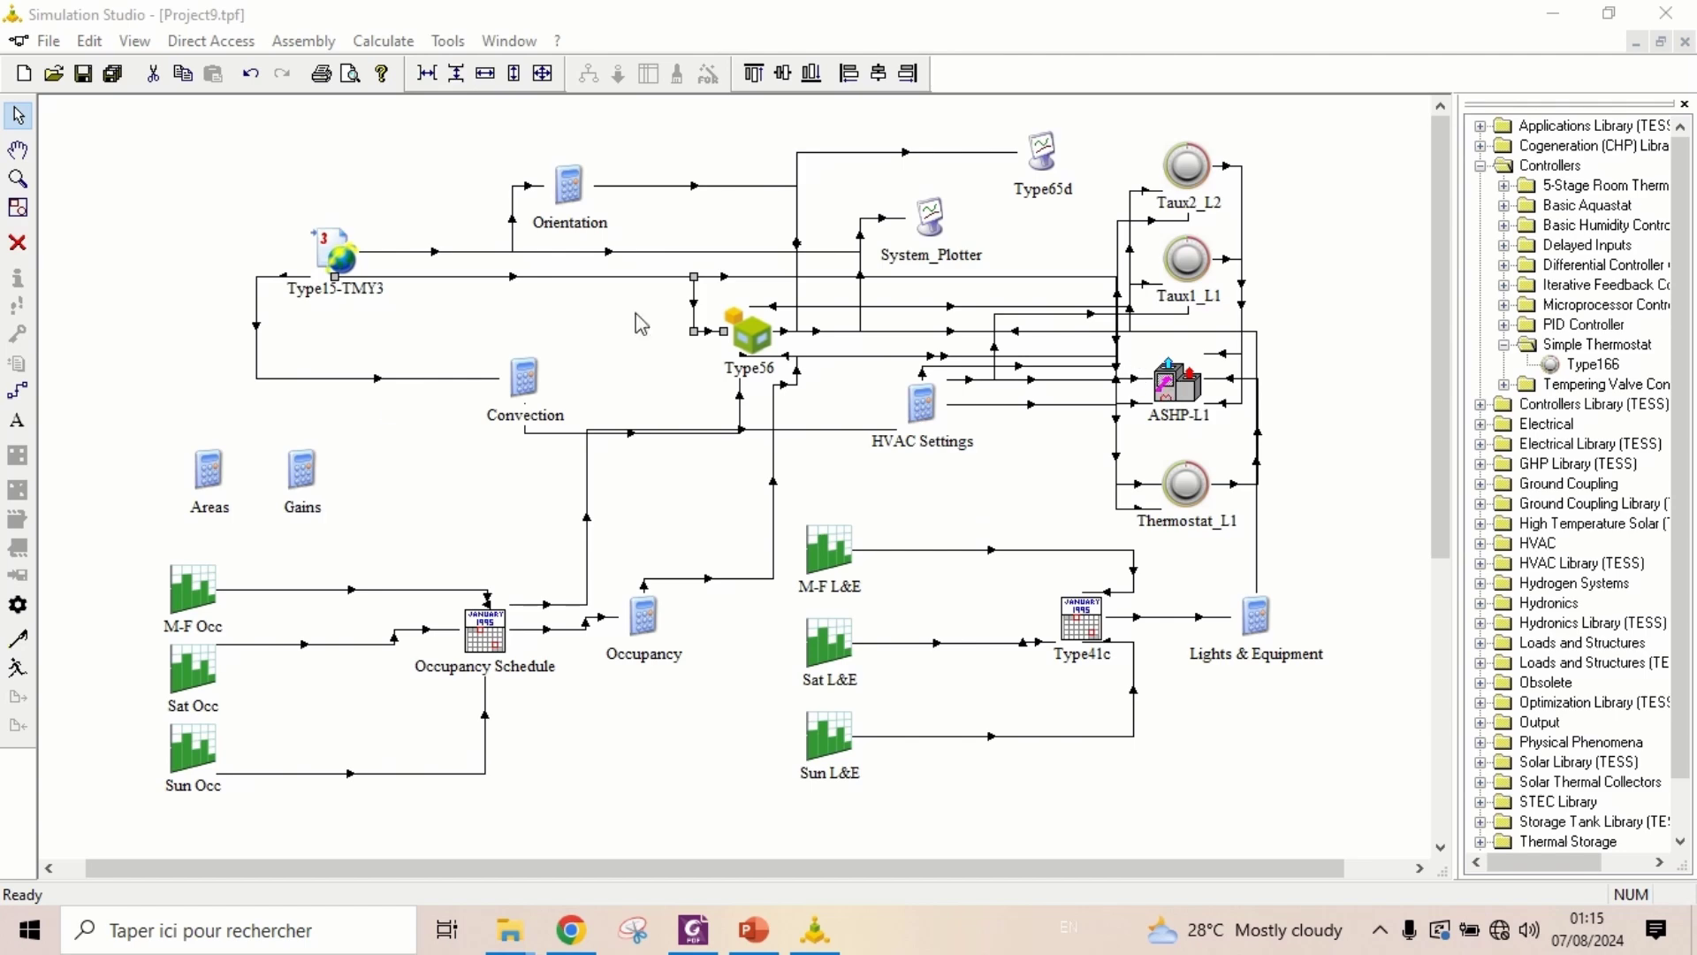
click(18, 390)
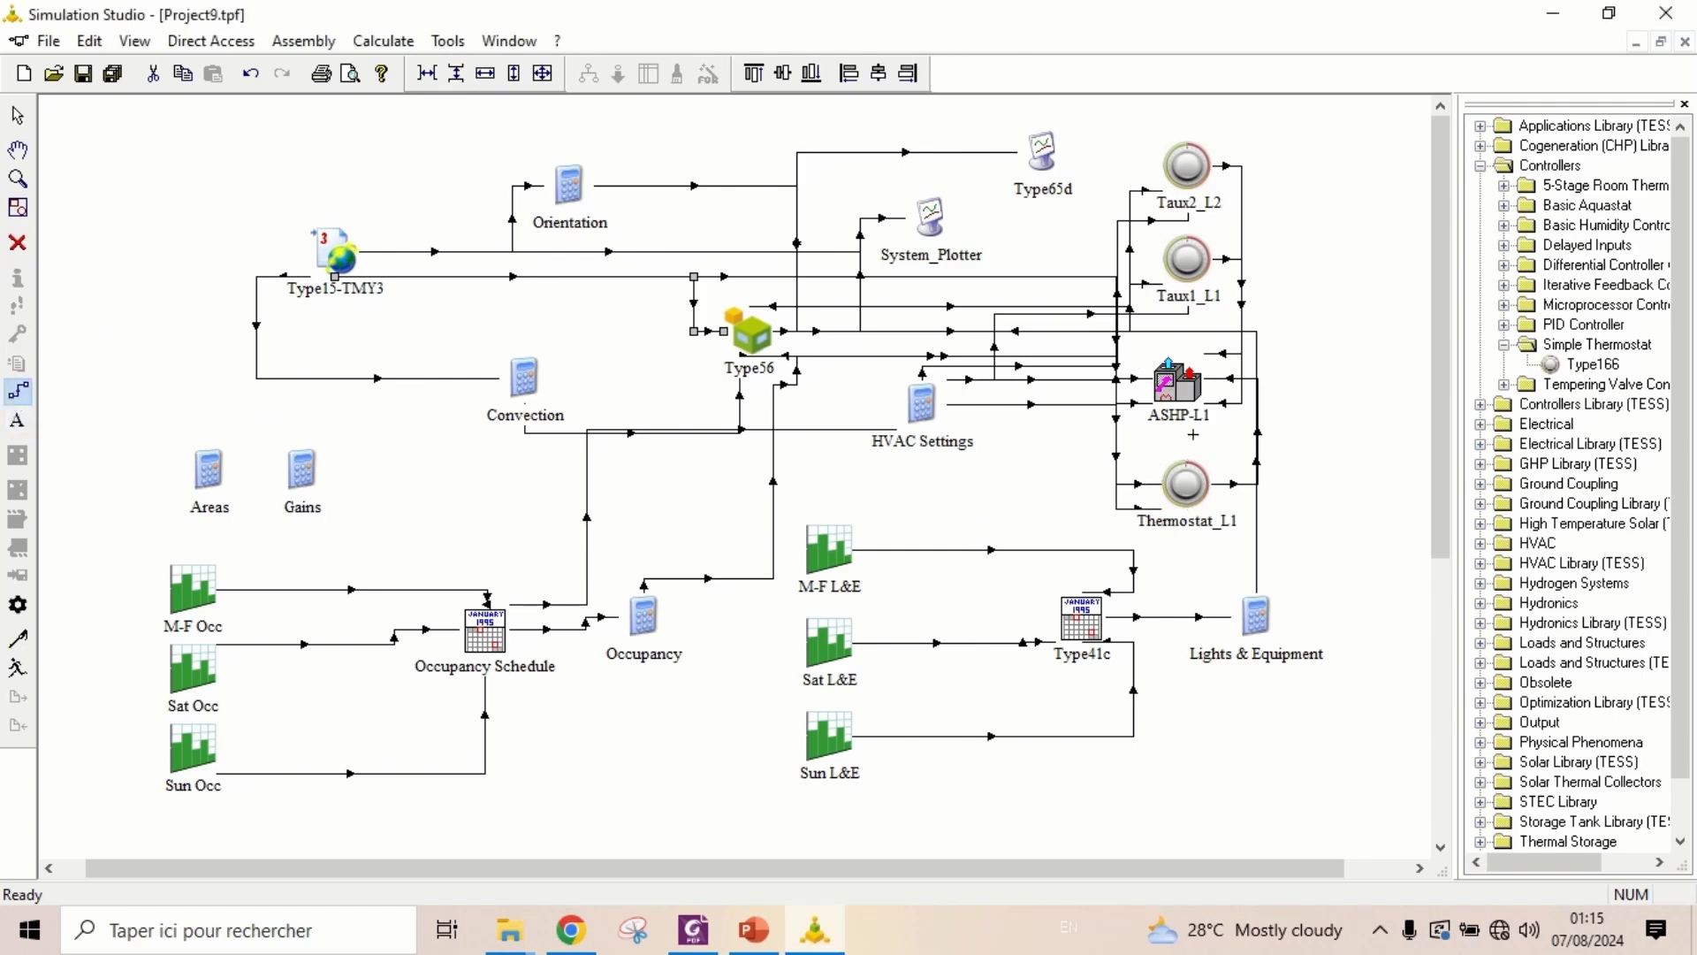
drag(1179, 376, 766, 327)
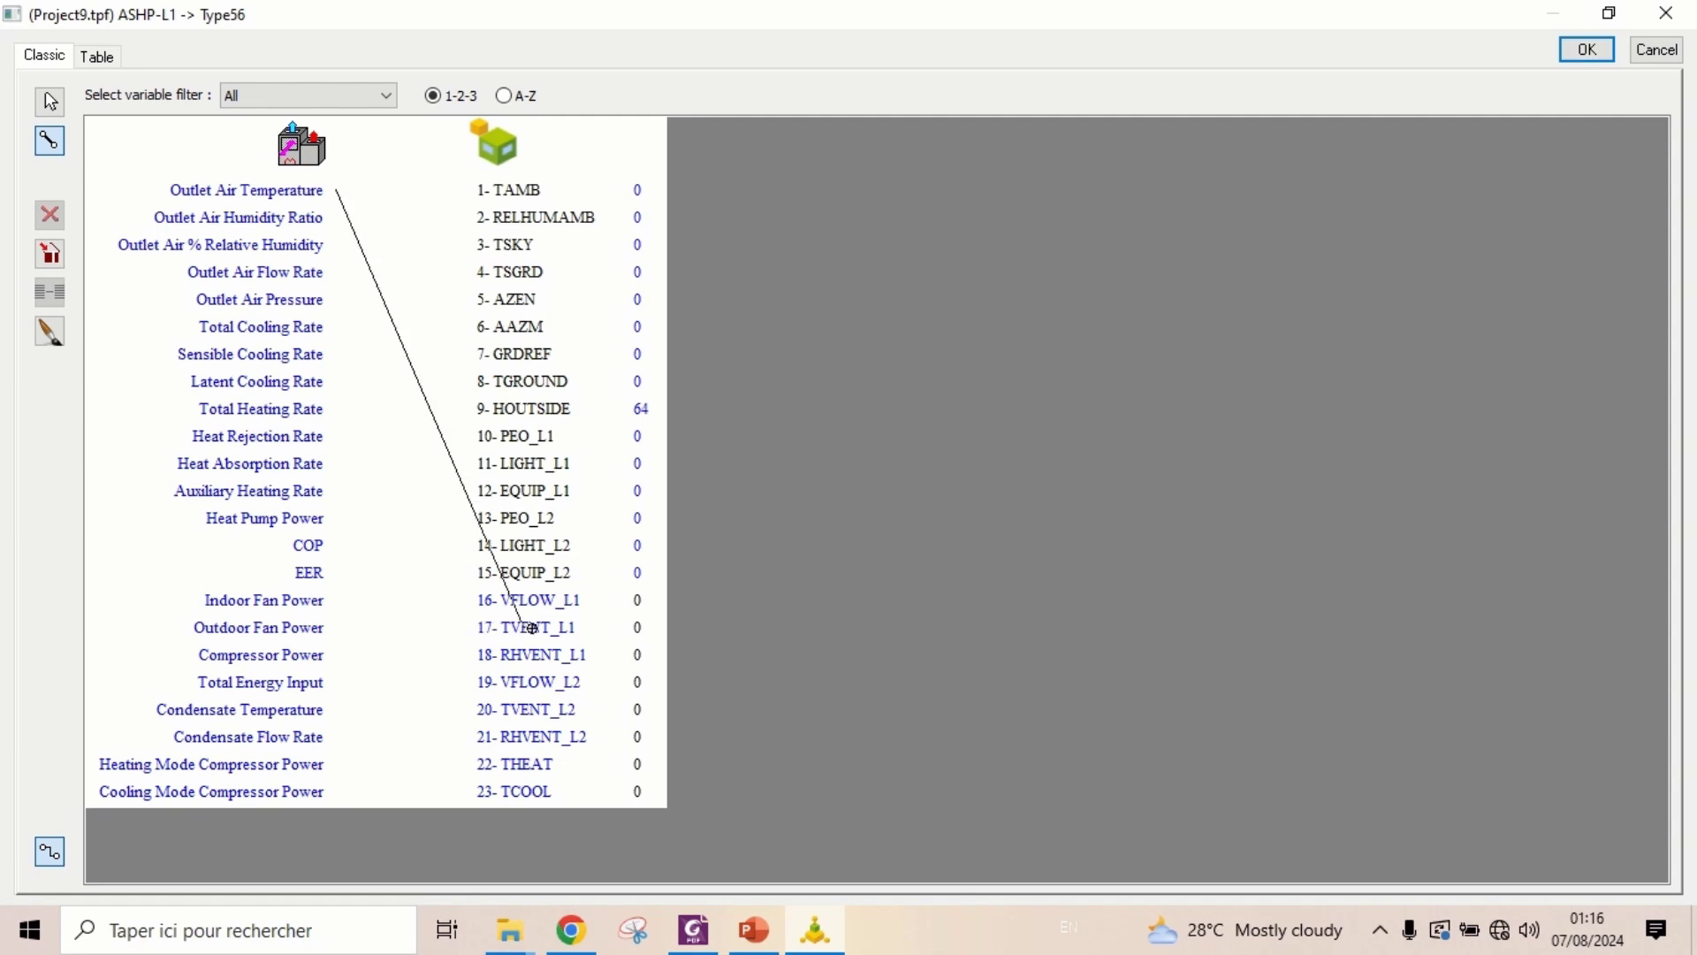
click(461, 628)
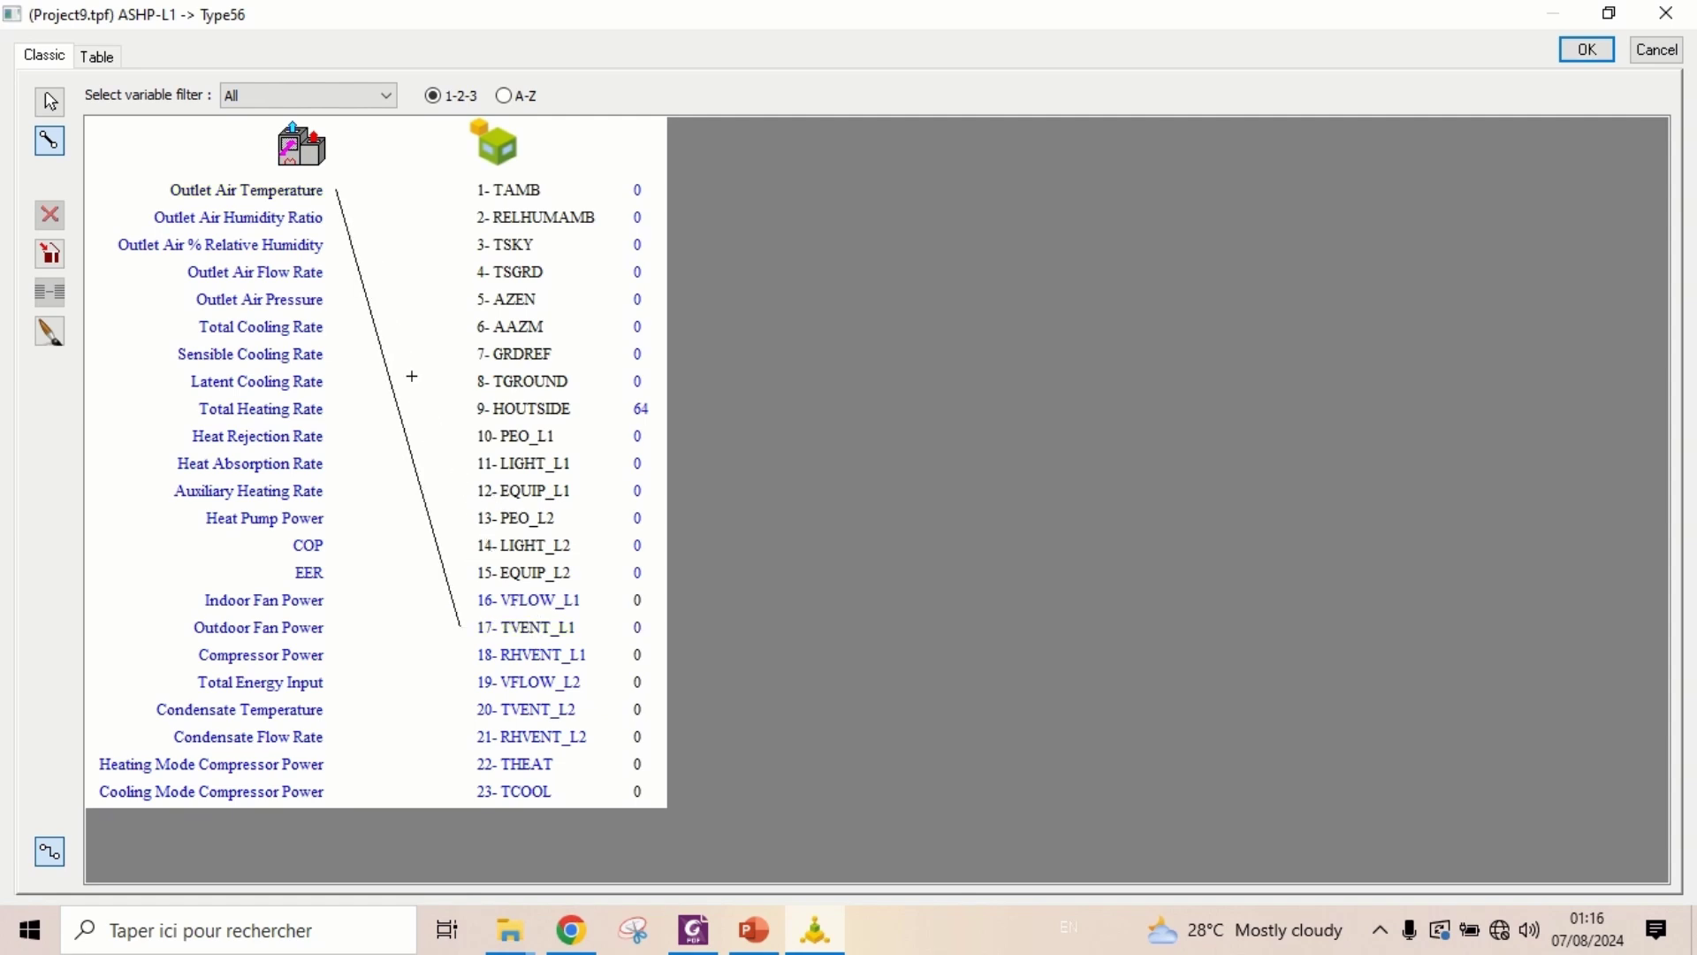
click(300, 247)
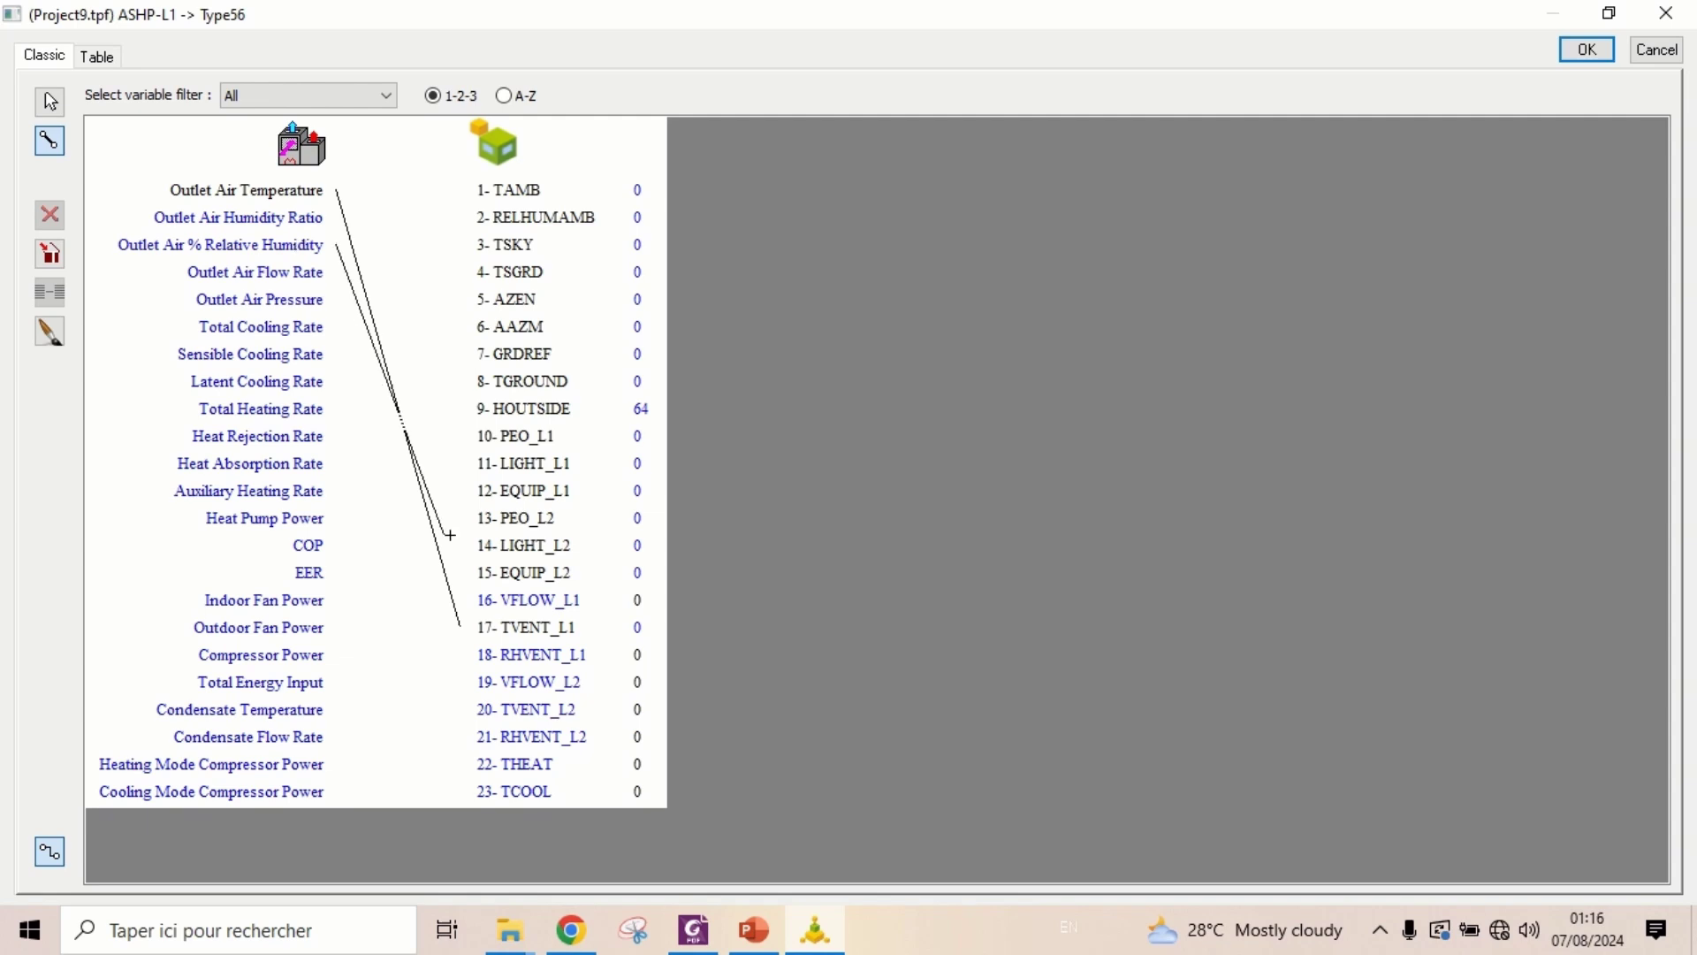
click(529, 657)
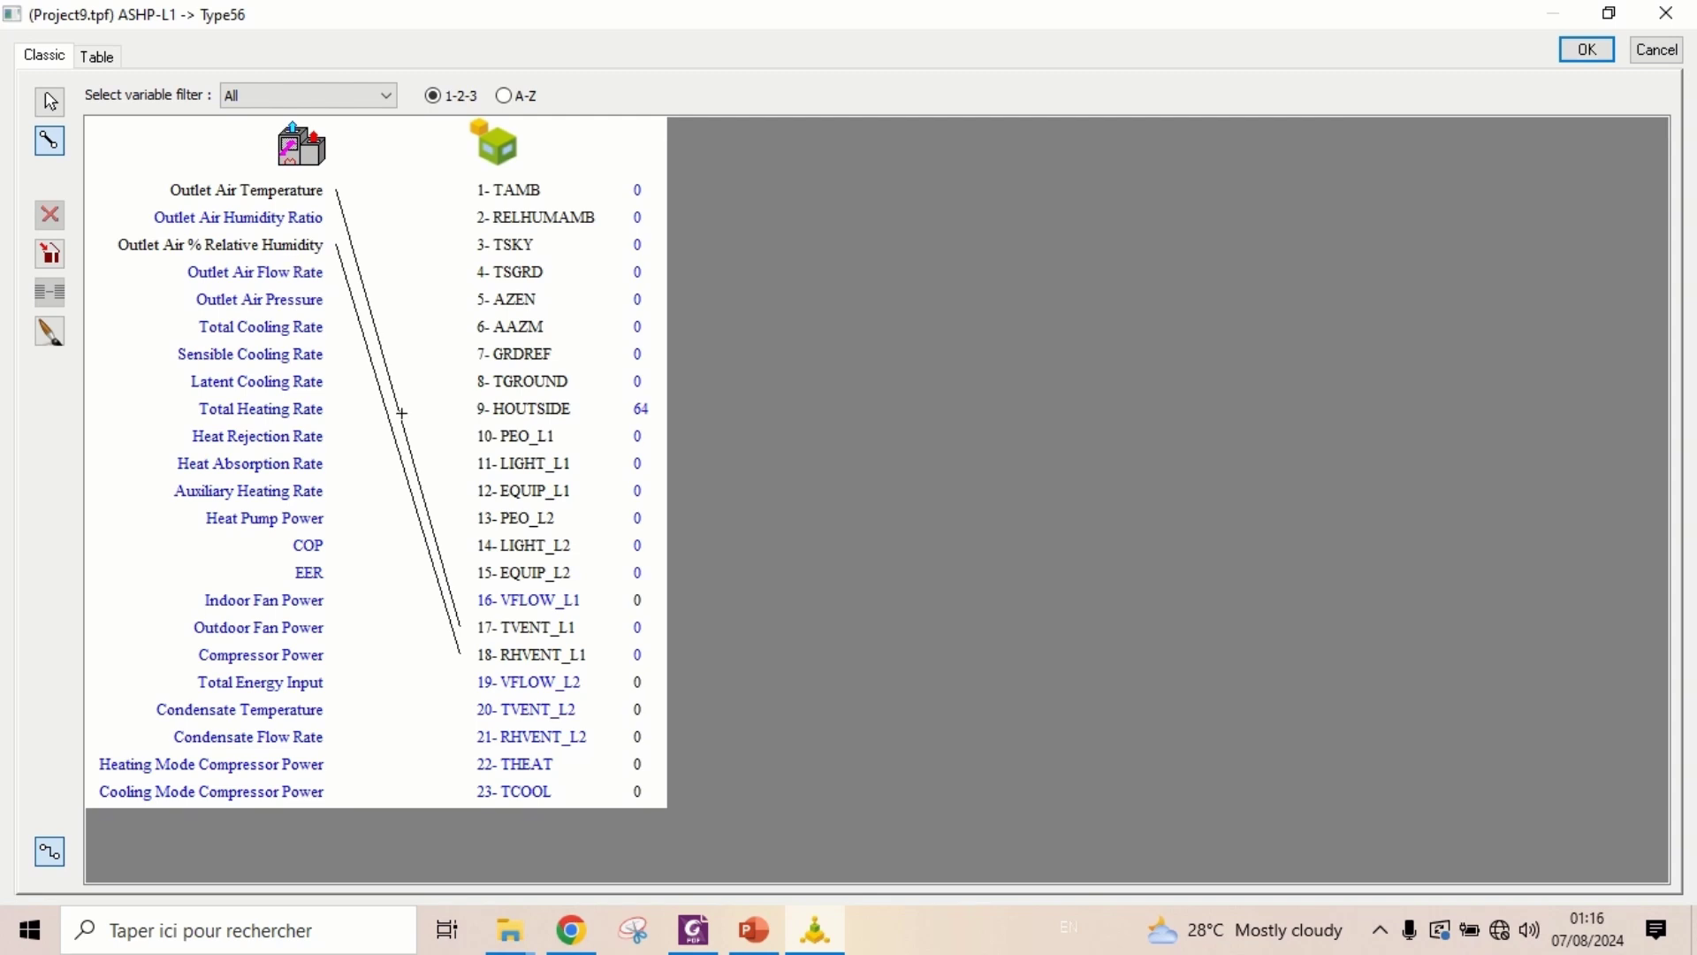
click(492, 598)
click(1588, 51)
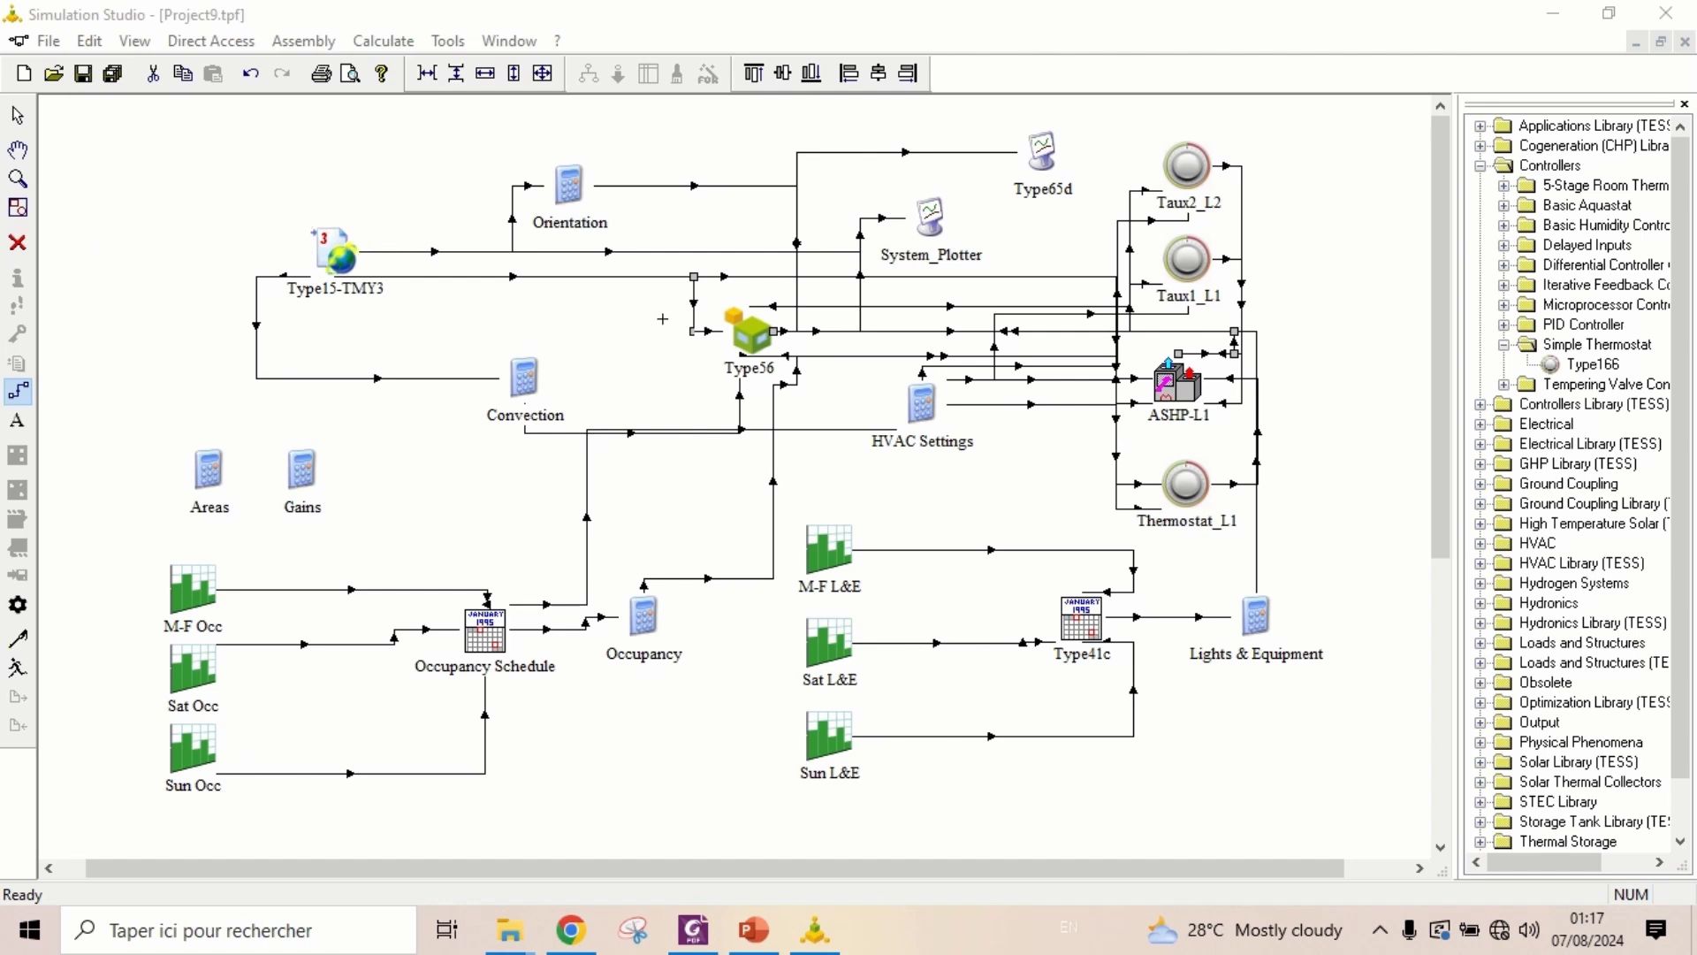
Set the simulation time step to 5 min in the project's simulation settings
click(17, 115)
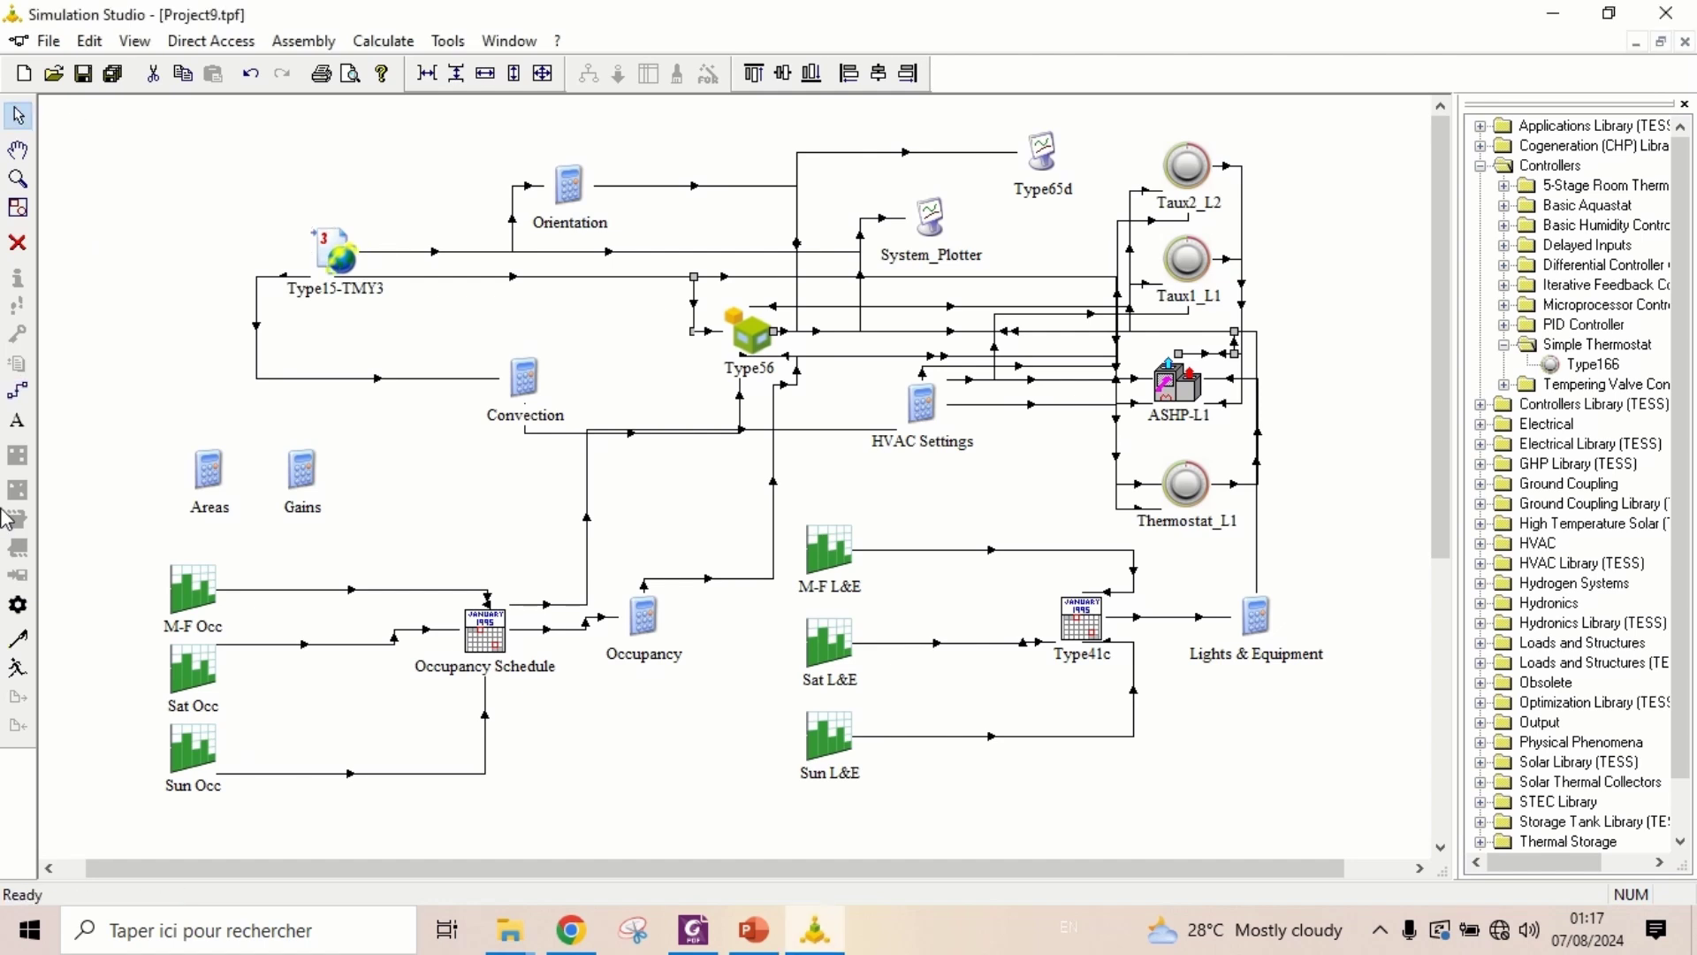
click(18, 604)
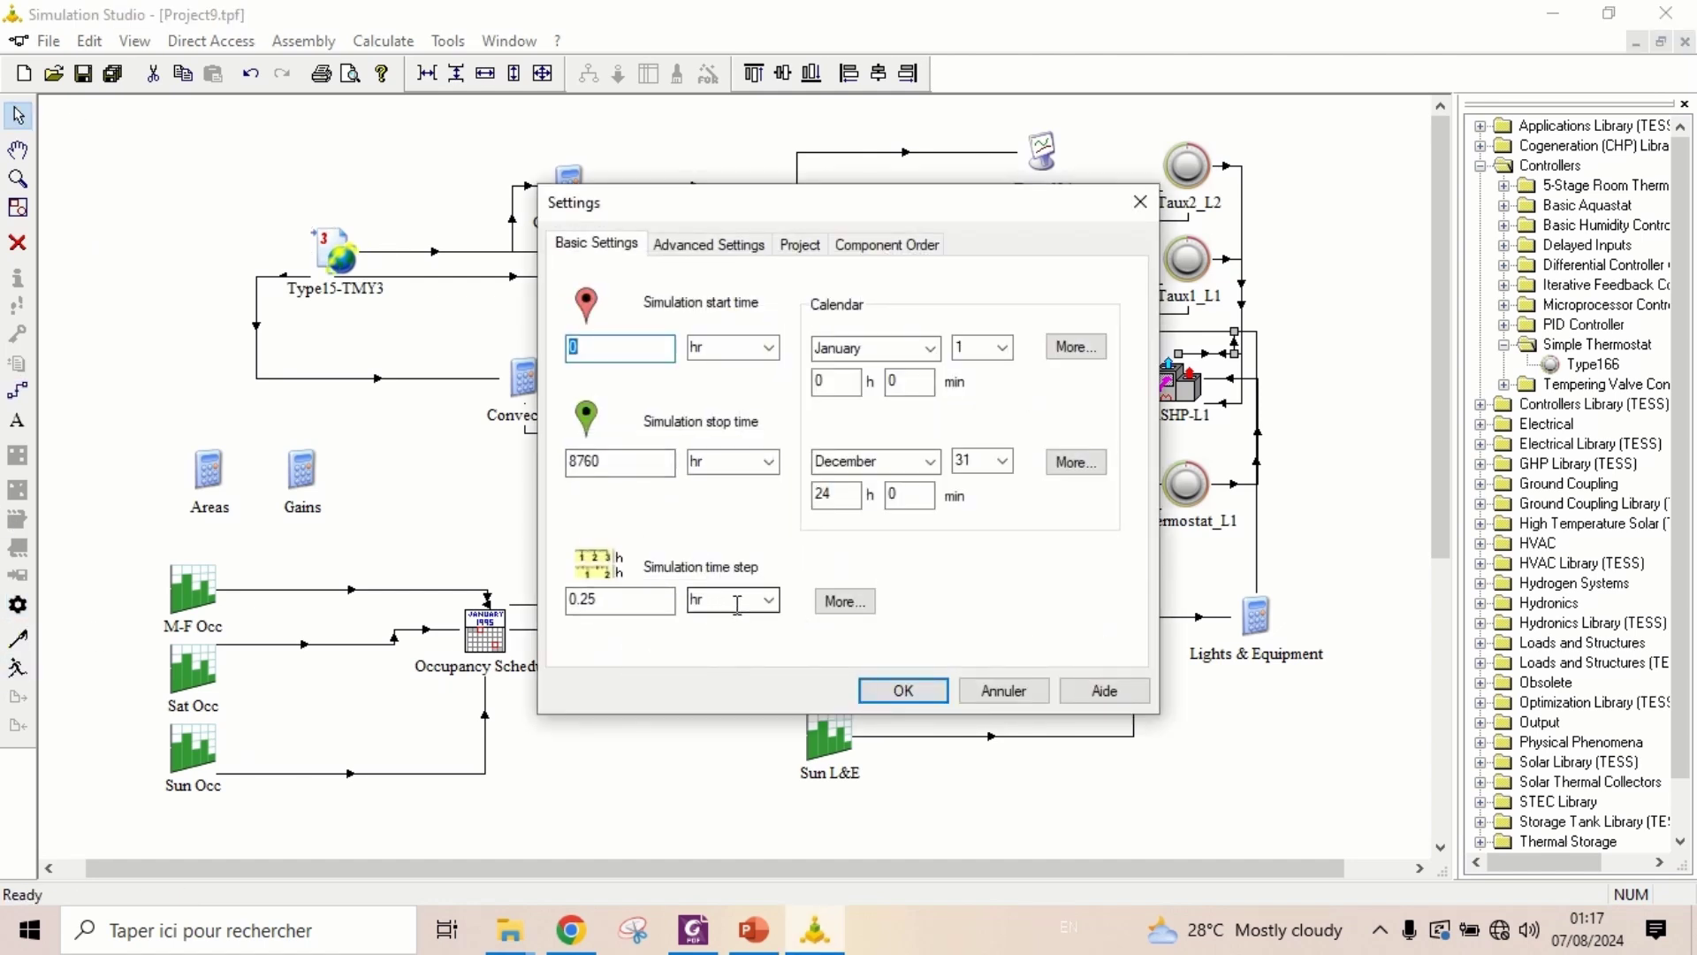
click(631, 600)
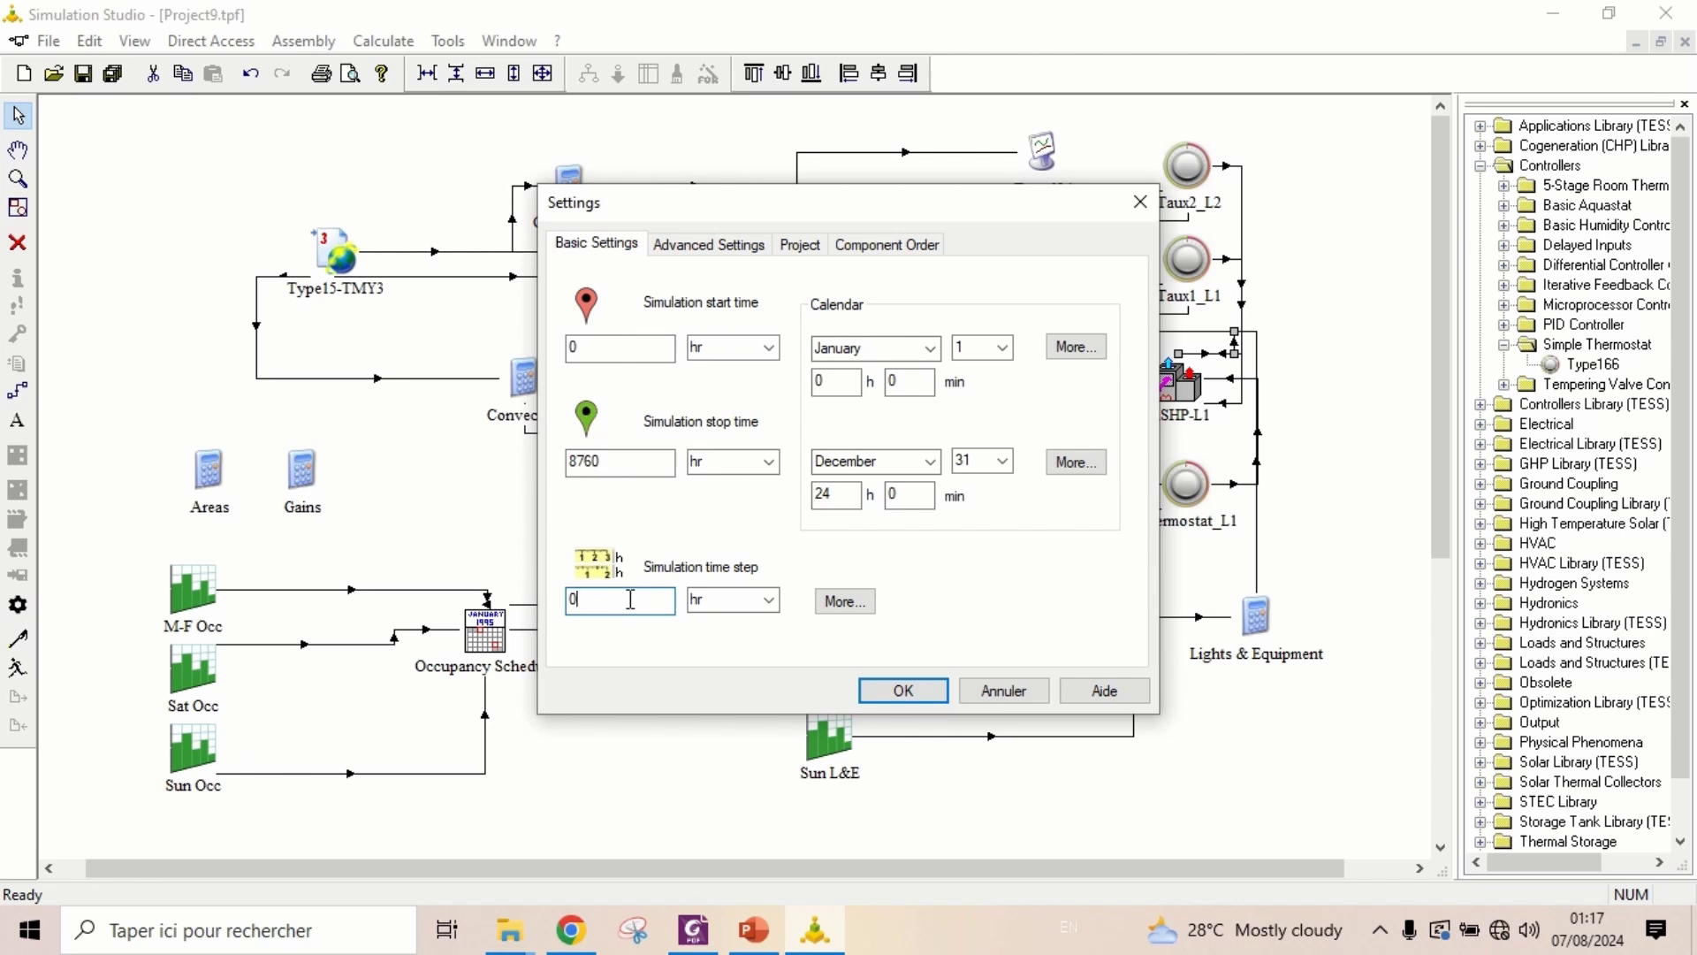
click(768, 601)
click(721, 672)
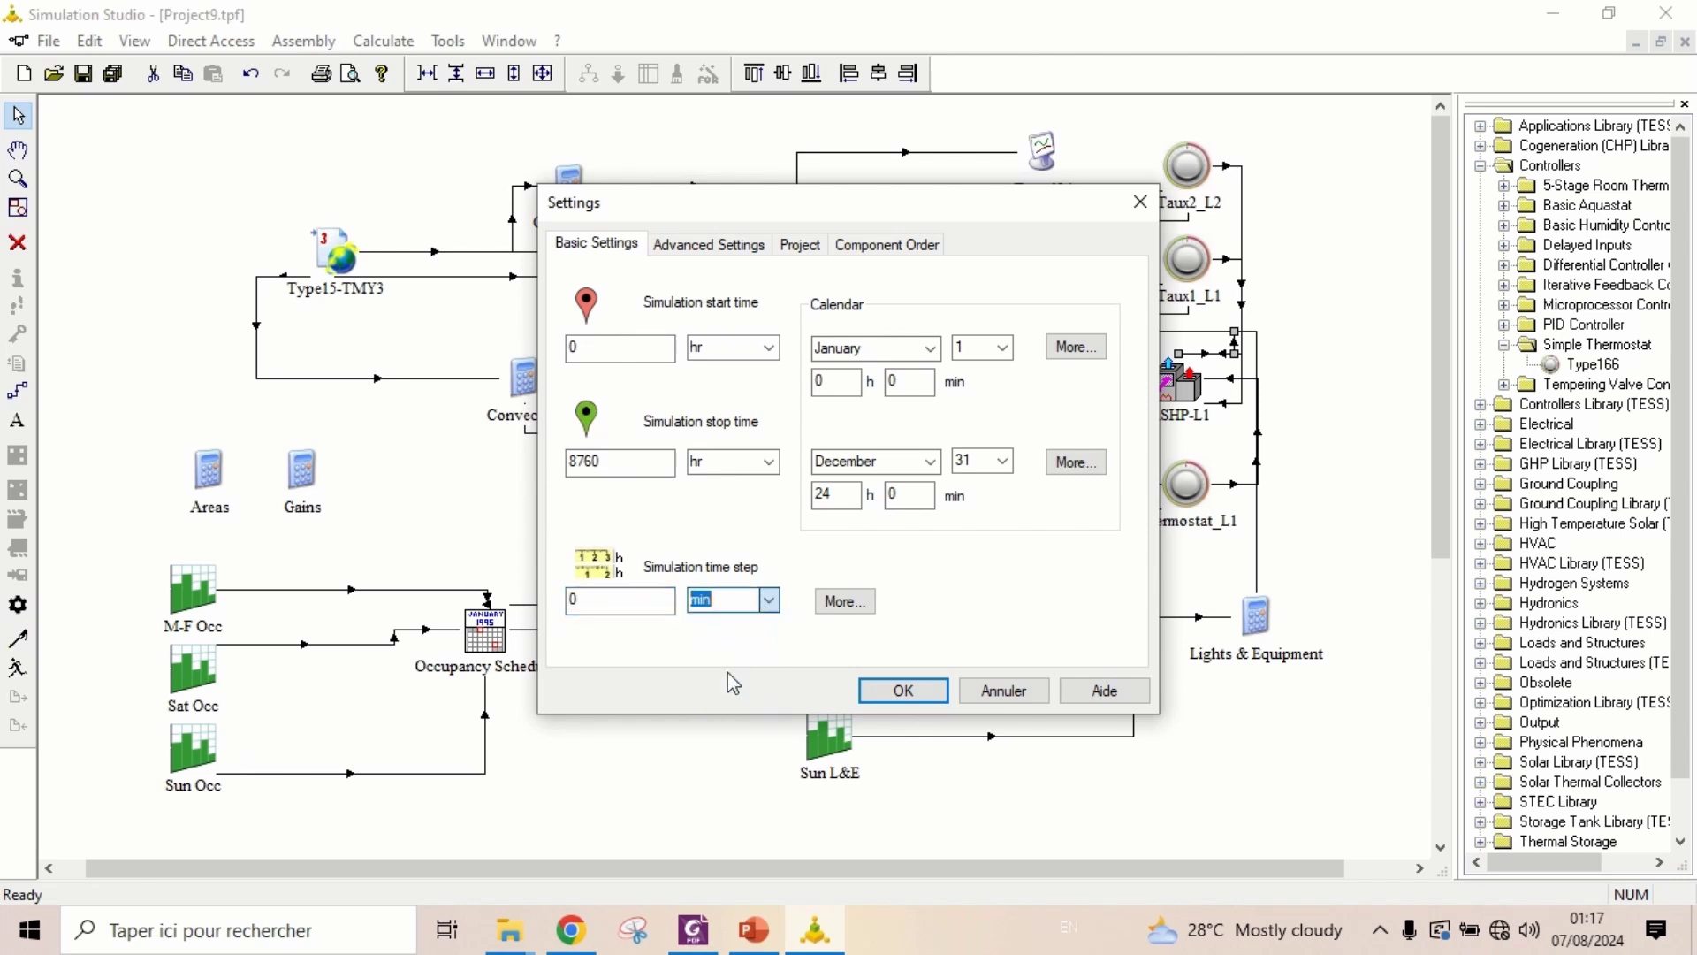
click(612, 602)
text(0)
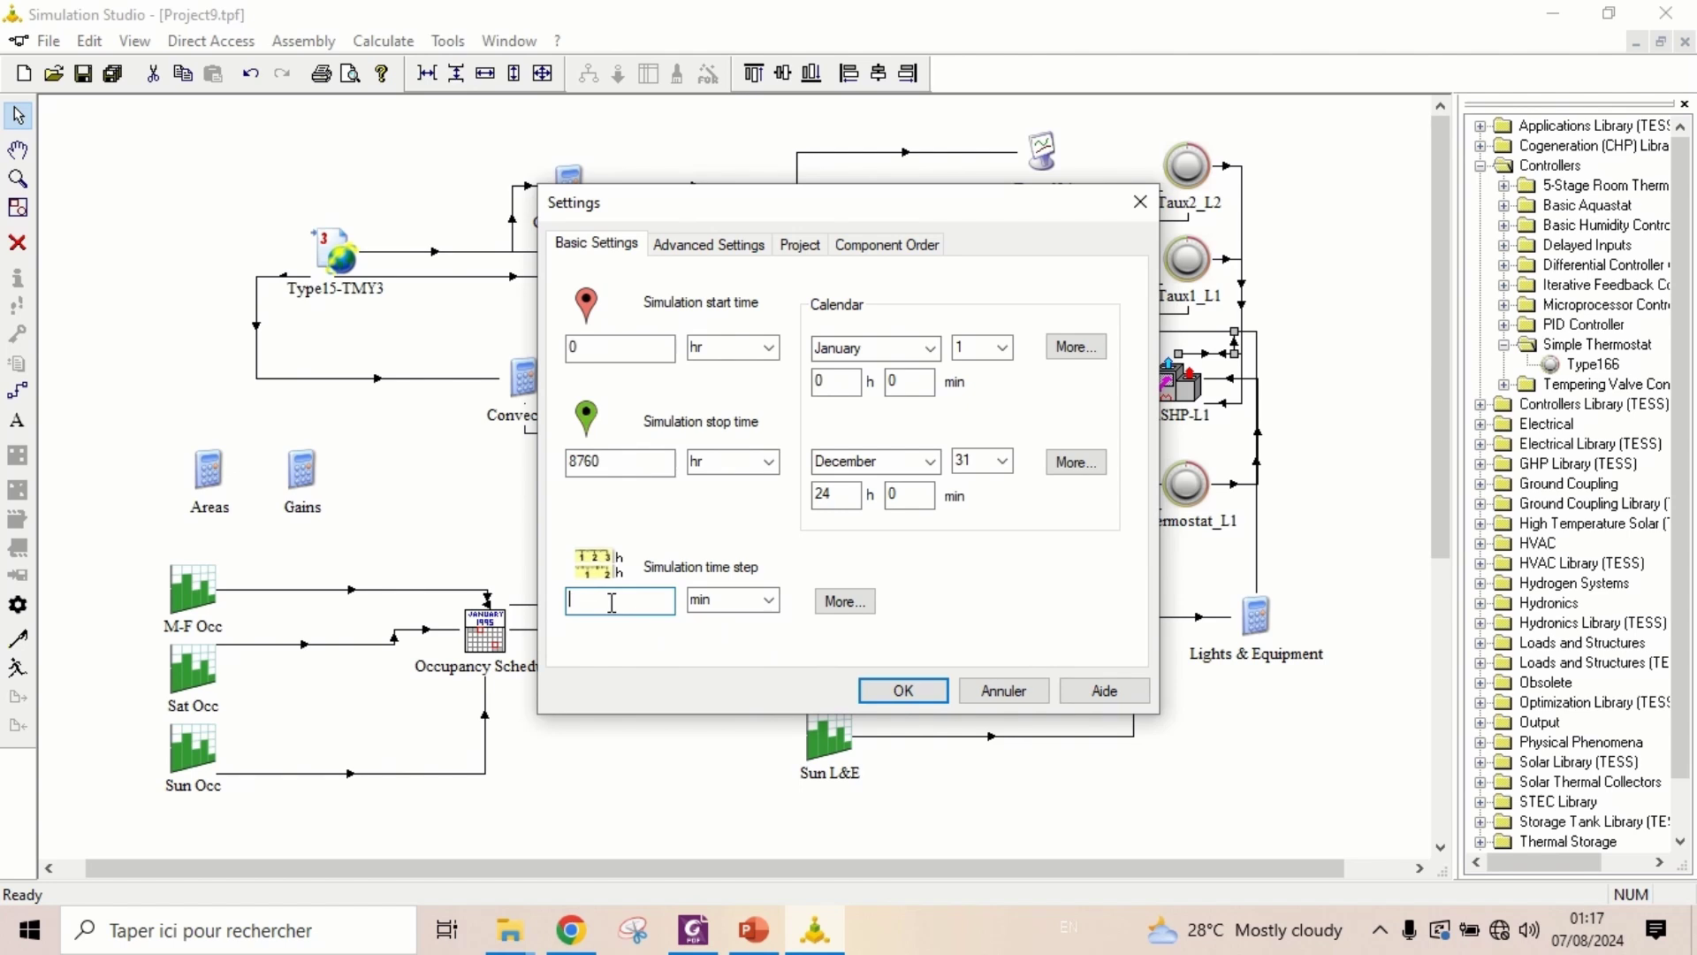
text(5)
click(901, 690)
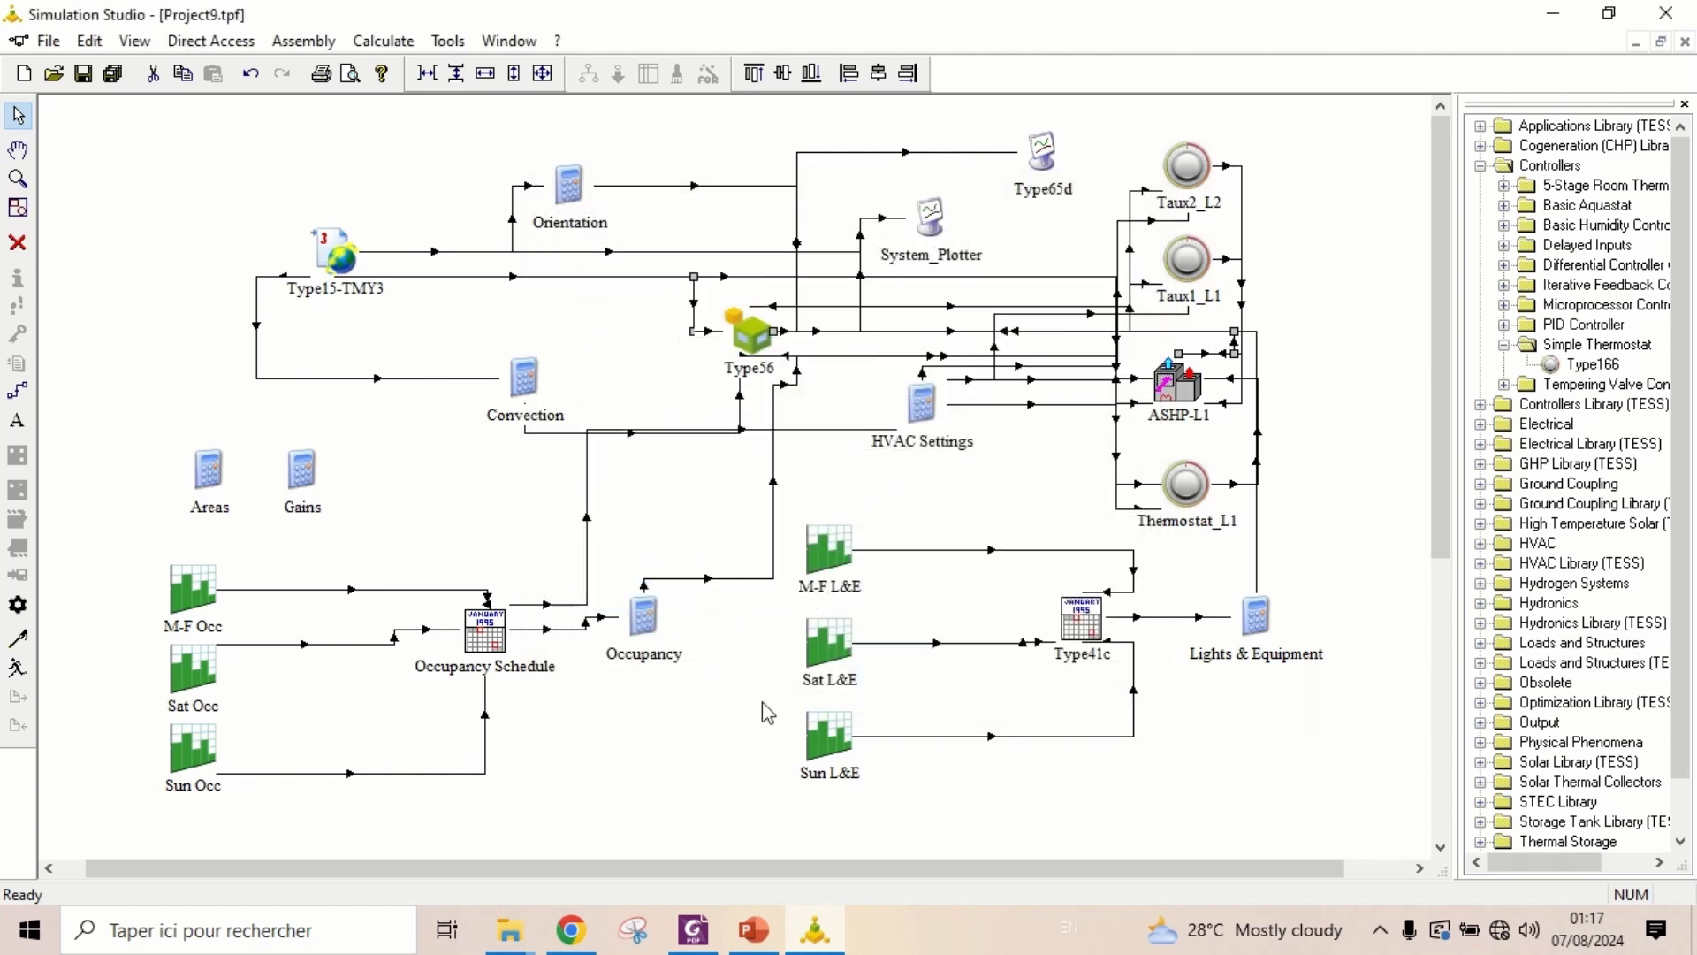
Run the simulation for the whole year and keep the online plotter open on completion
click(595, 751)
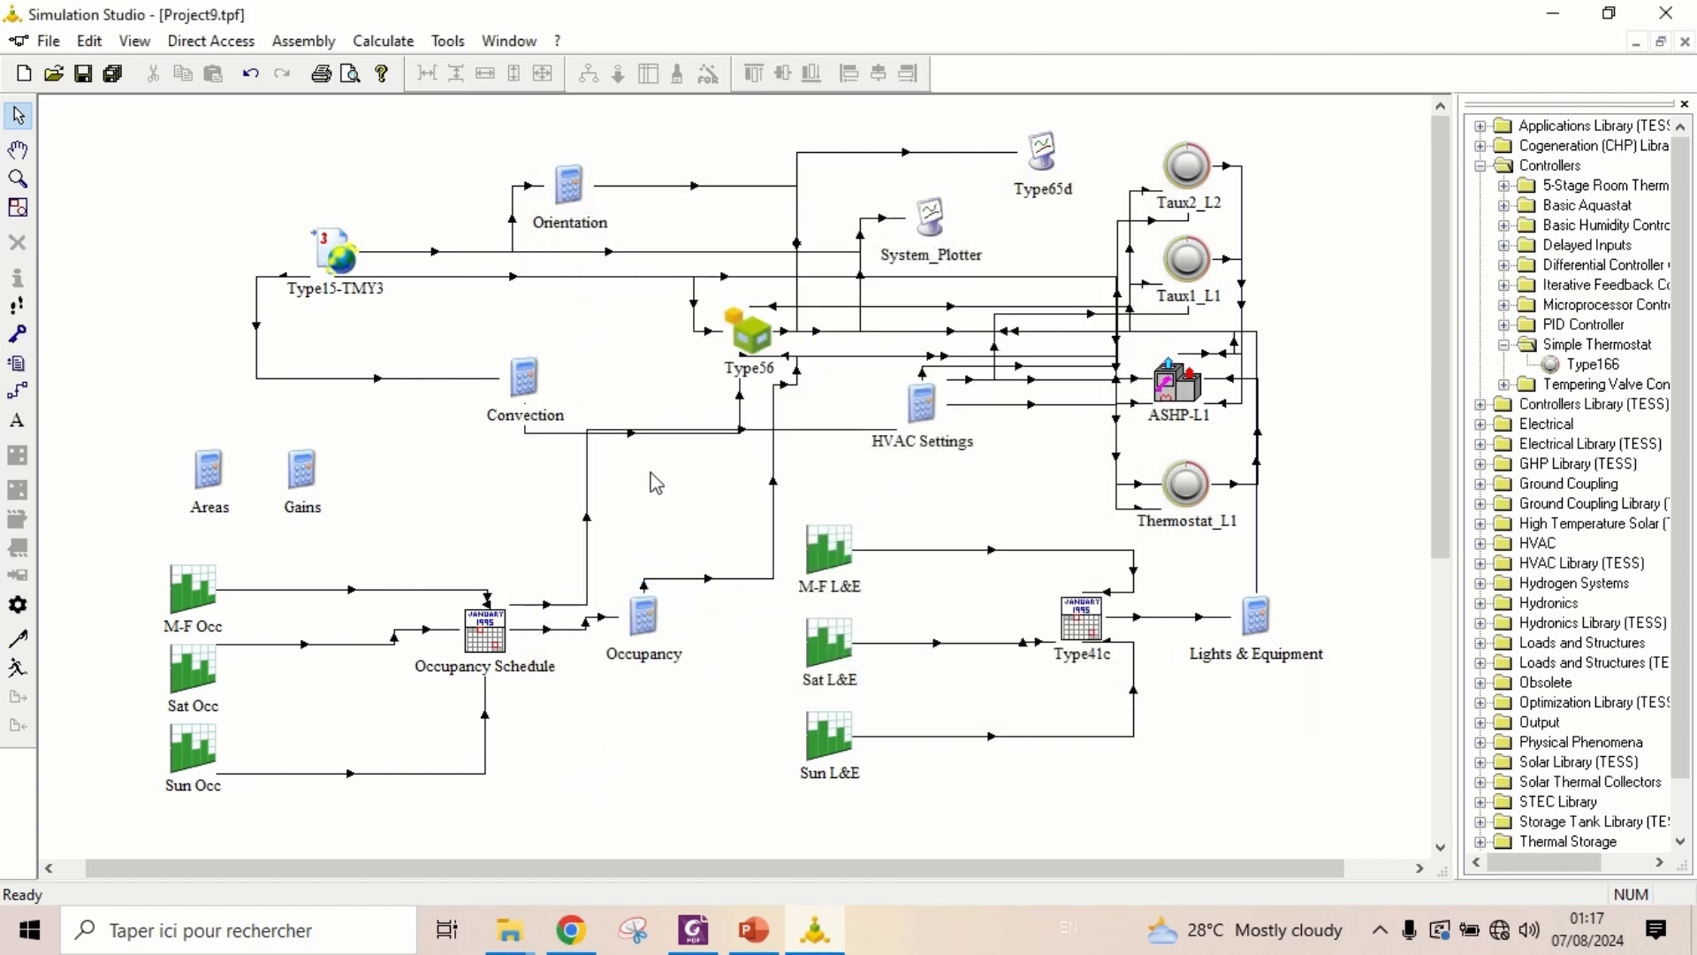
click(13, 672)
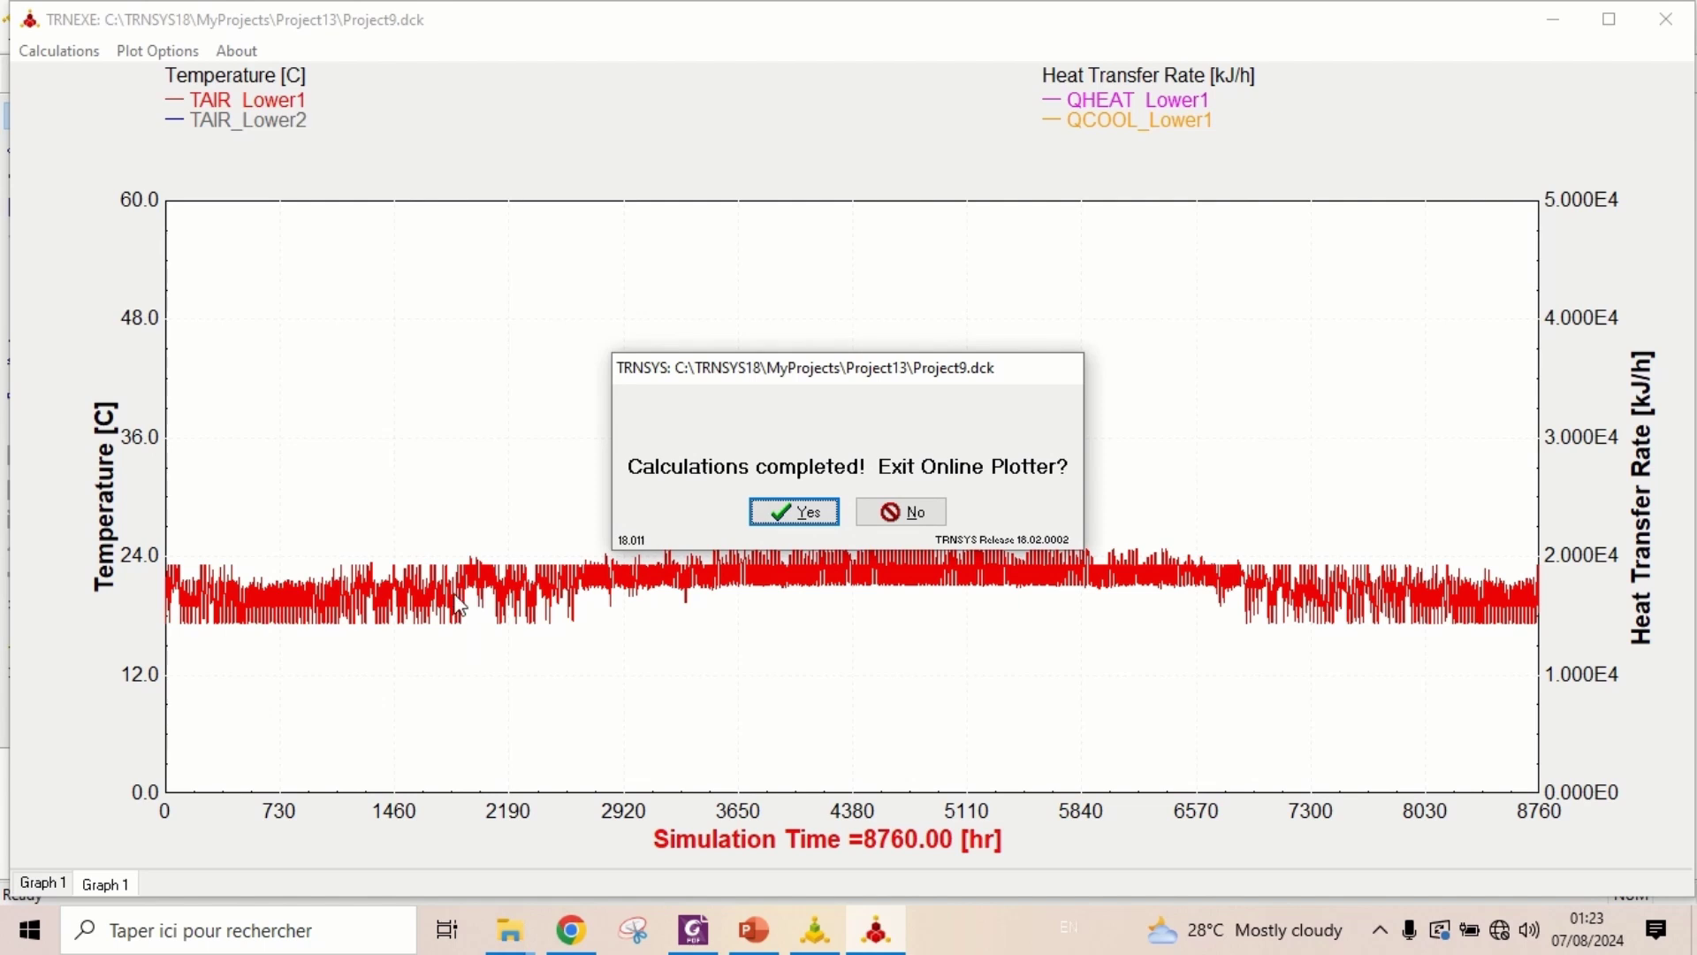
click(920, 512)
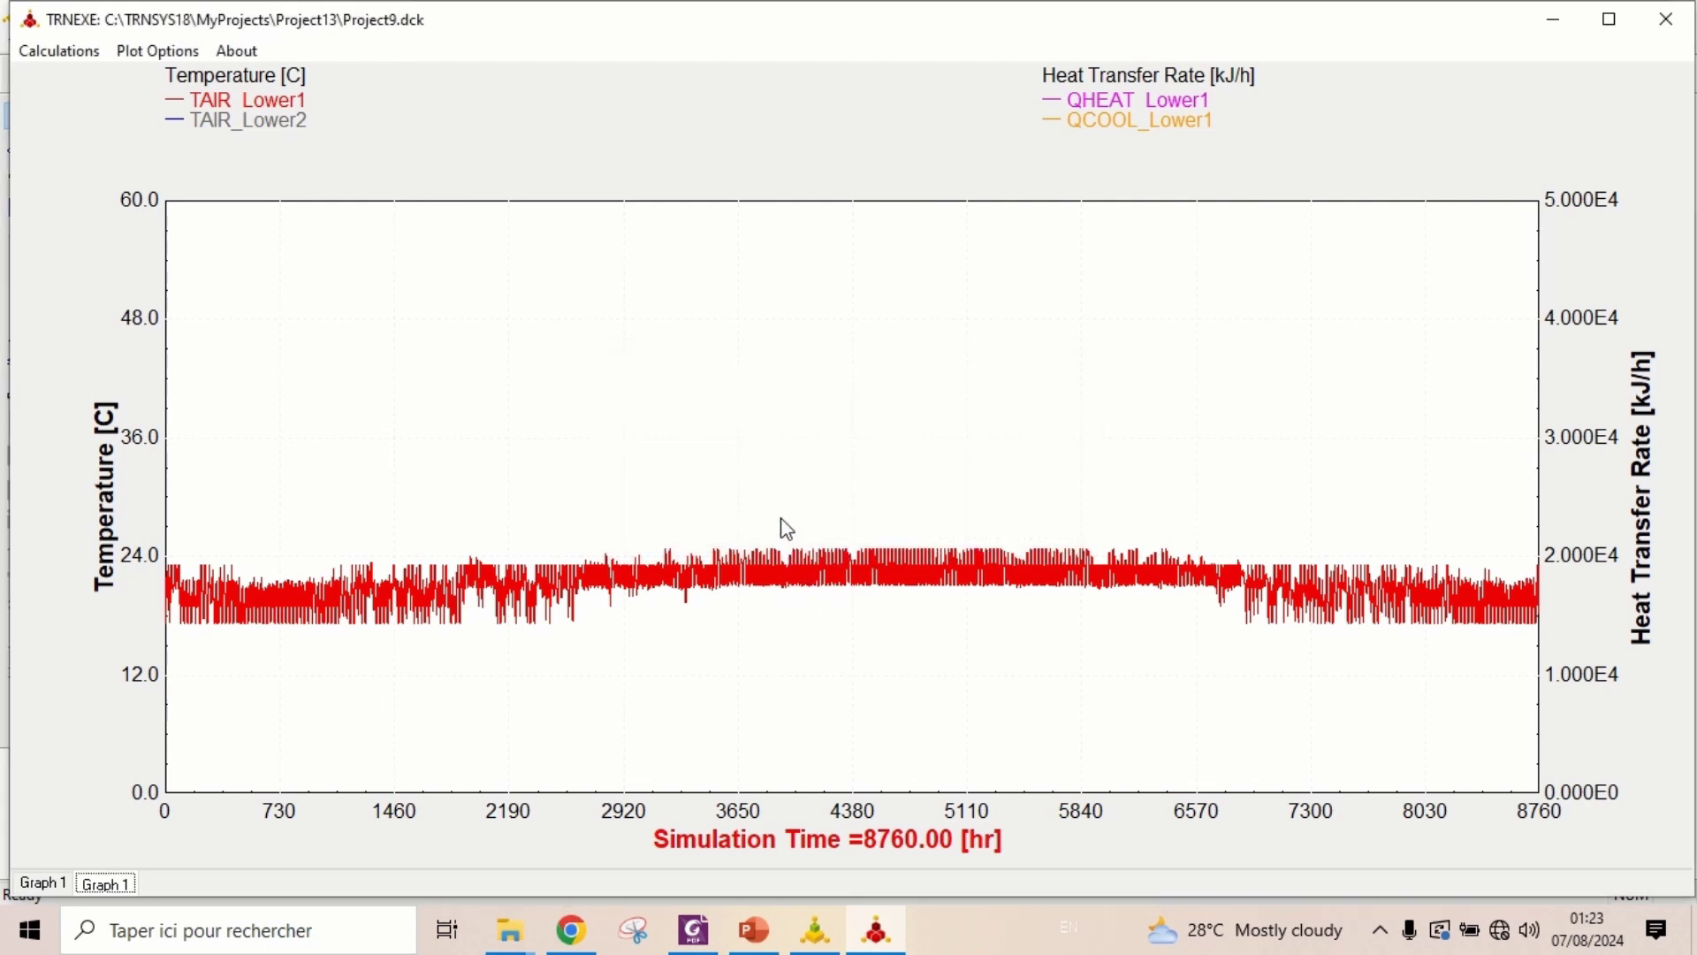
Examine TAIR_Lower1 in a magnified plot of the summer period from about 3913 to 4198 hr, and close that plot
drag(780, 501, 824, 660)
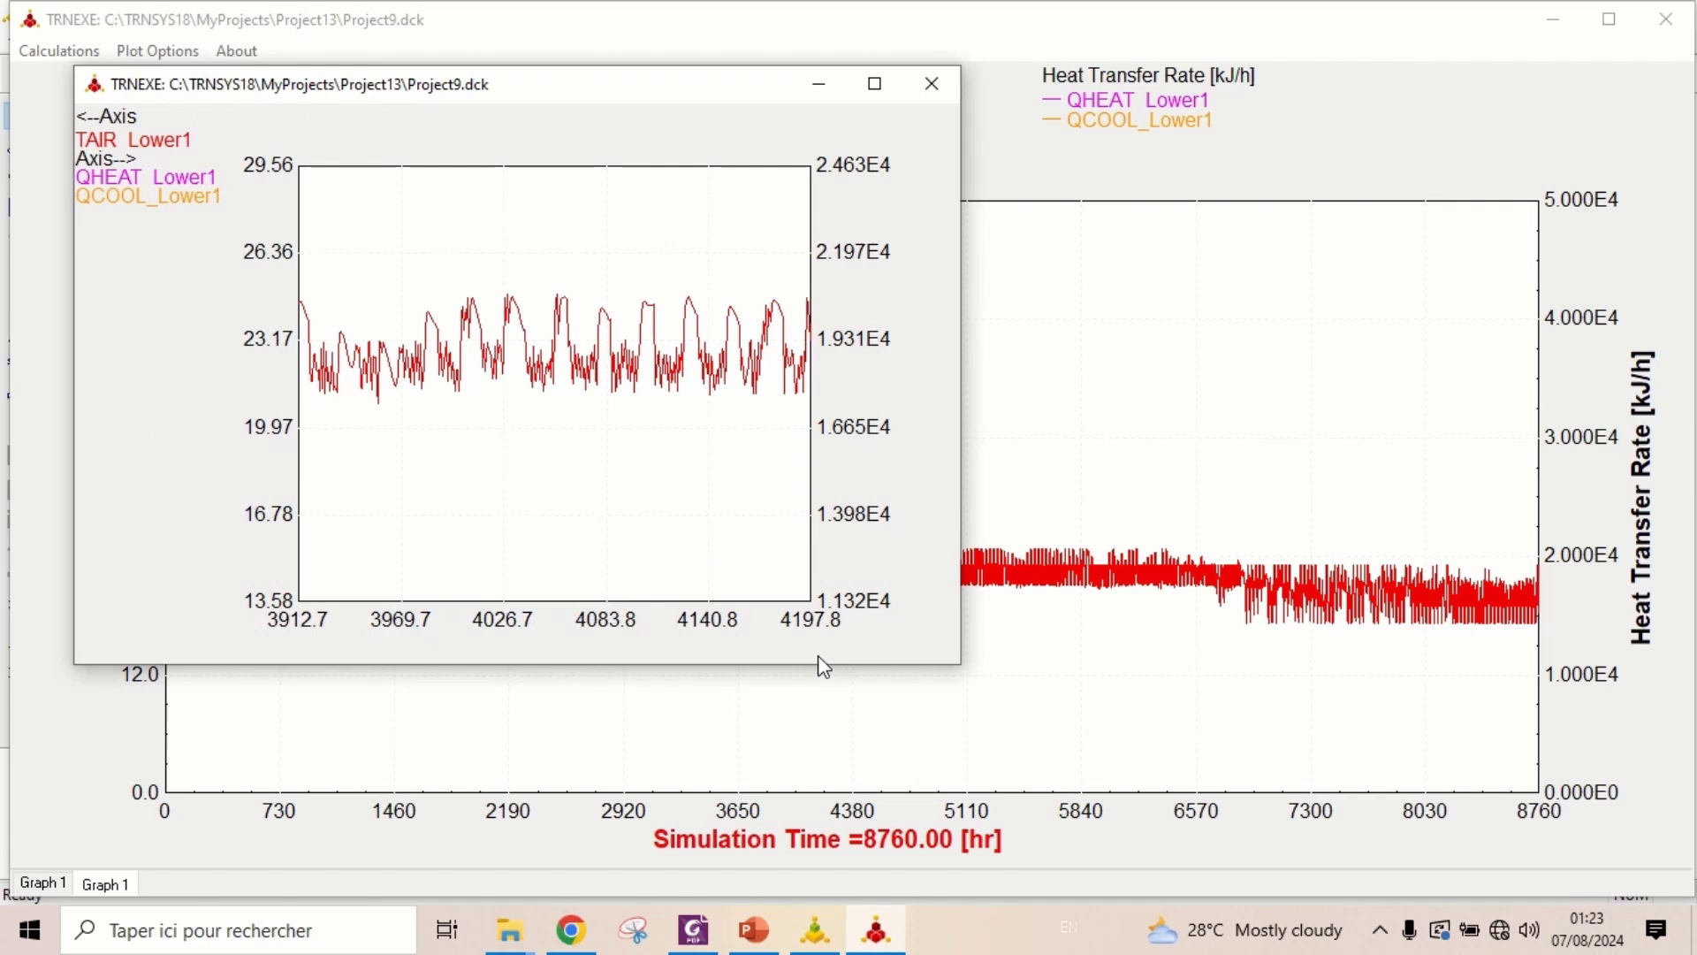
mouse_move(617, 433)
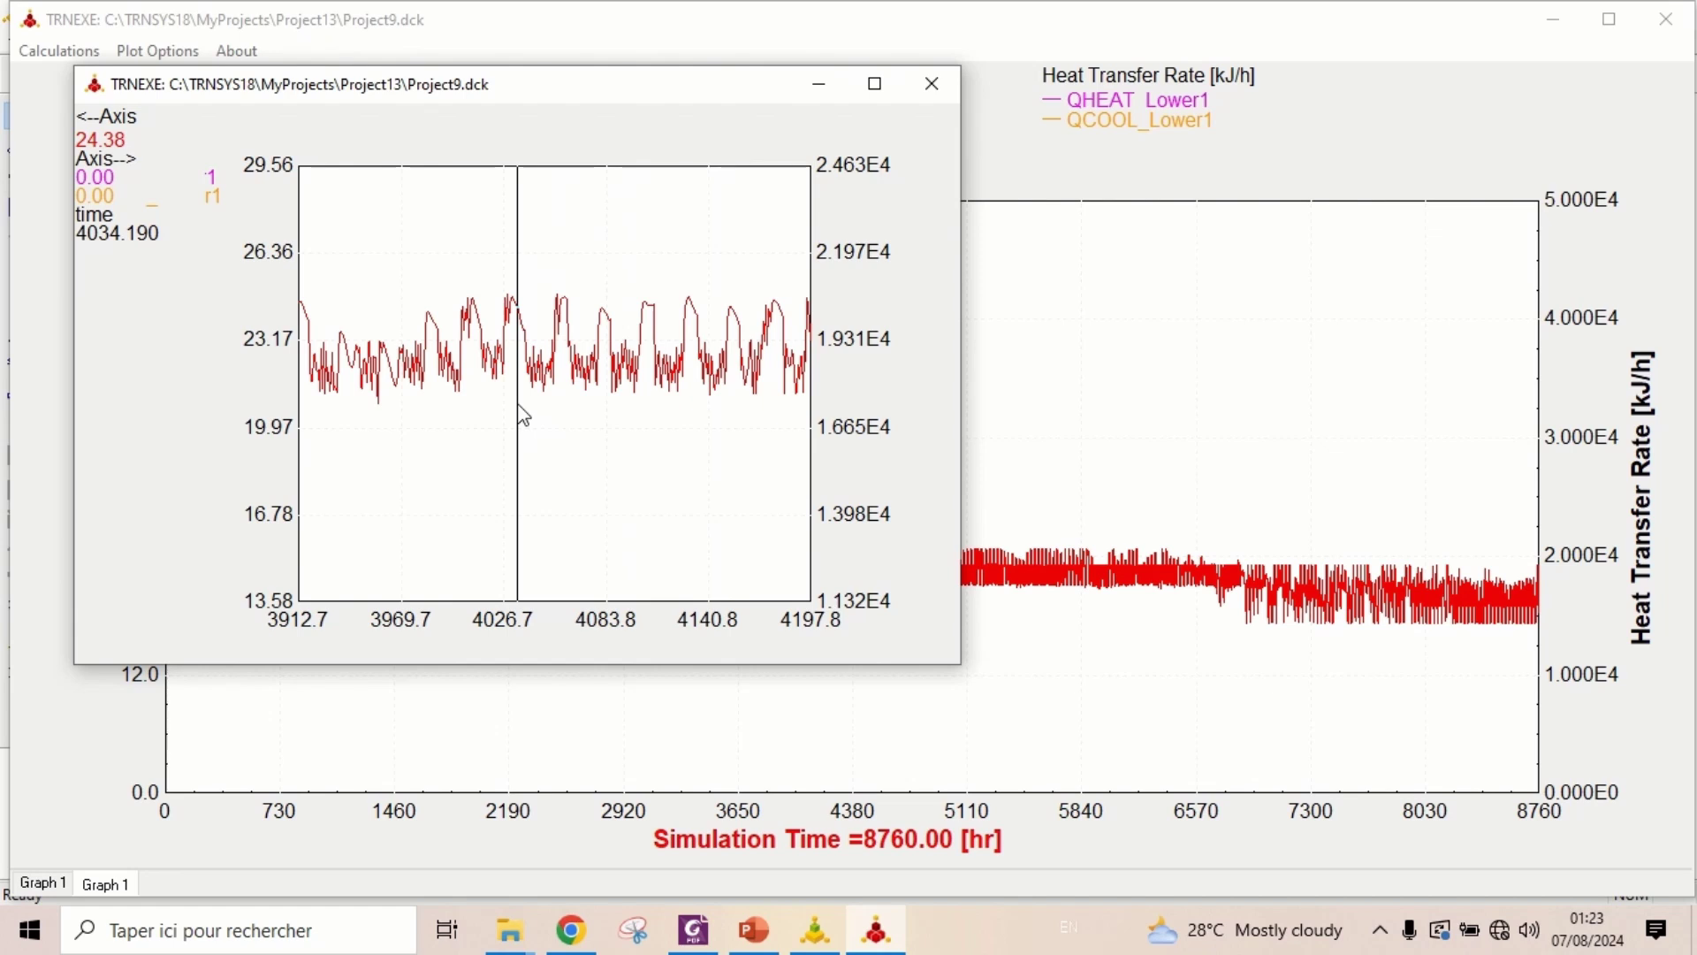
drag(524, 416, 544, 406)
click(929, 87)
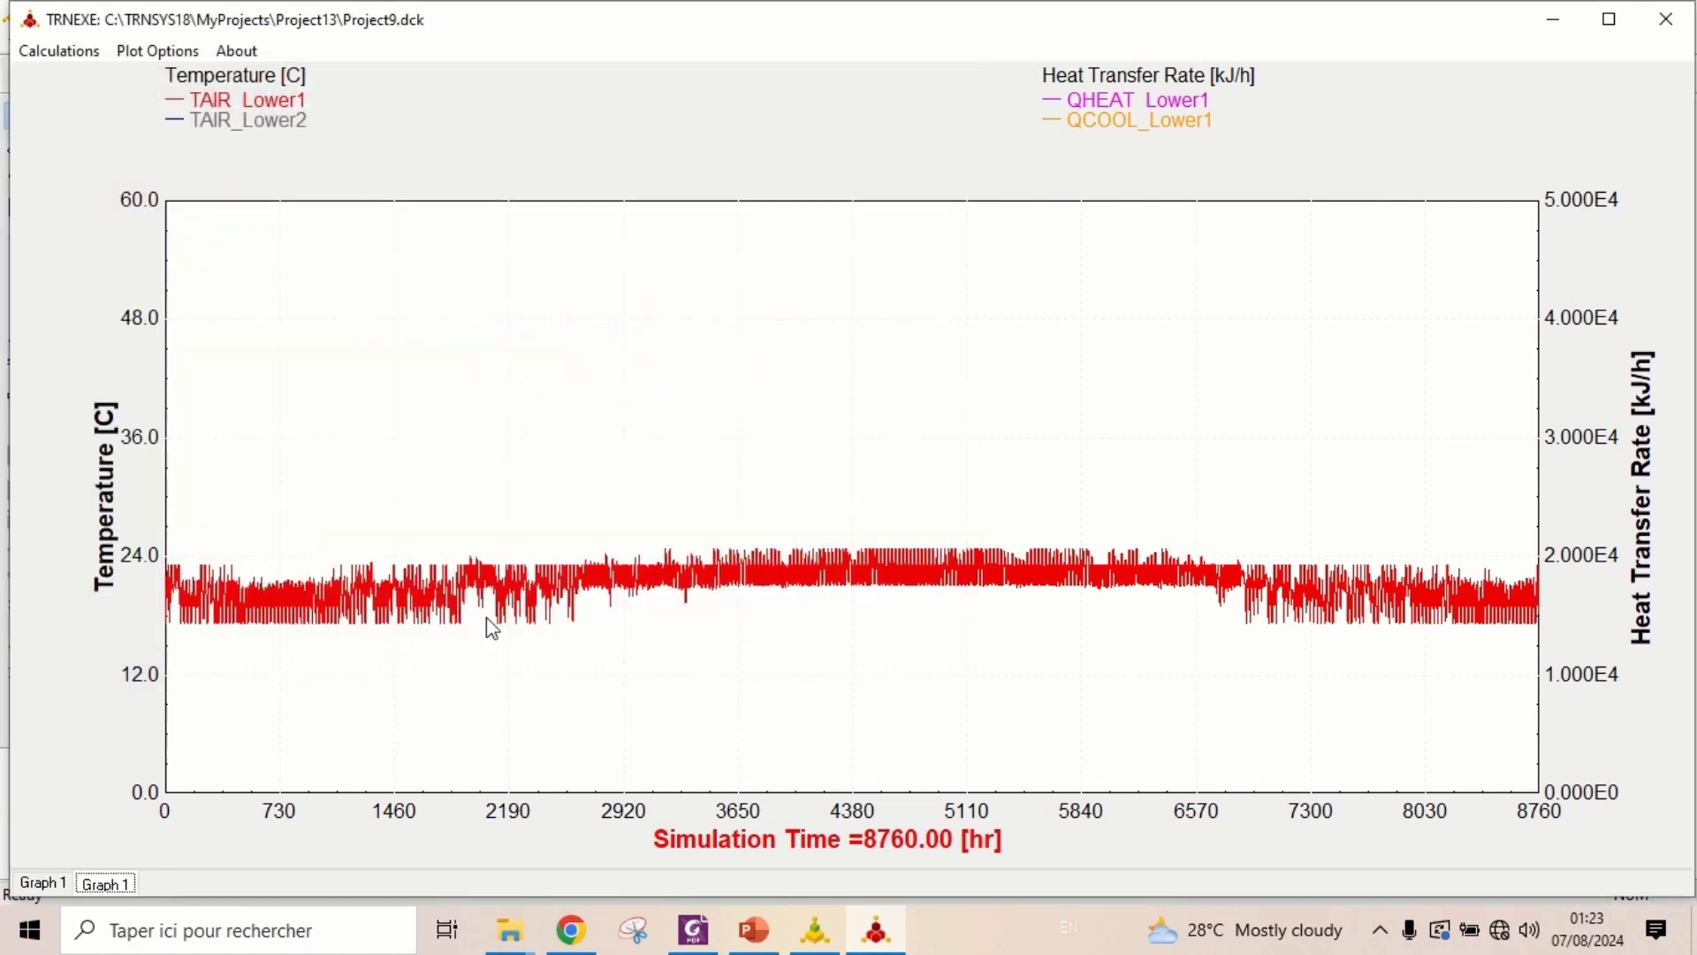
Examine TAIR_Lower1 in a magnified plot of the winter period from about 642 to 879 hr, and close that plot
drag(268, 559, 305, 656)
drag(526, 311, 420, 303)
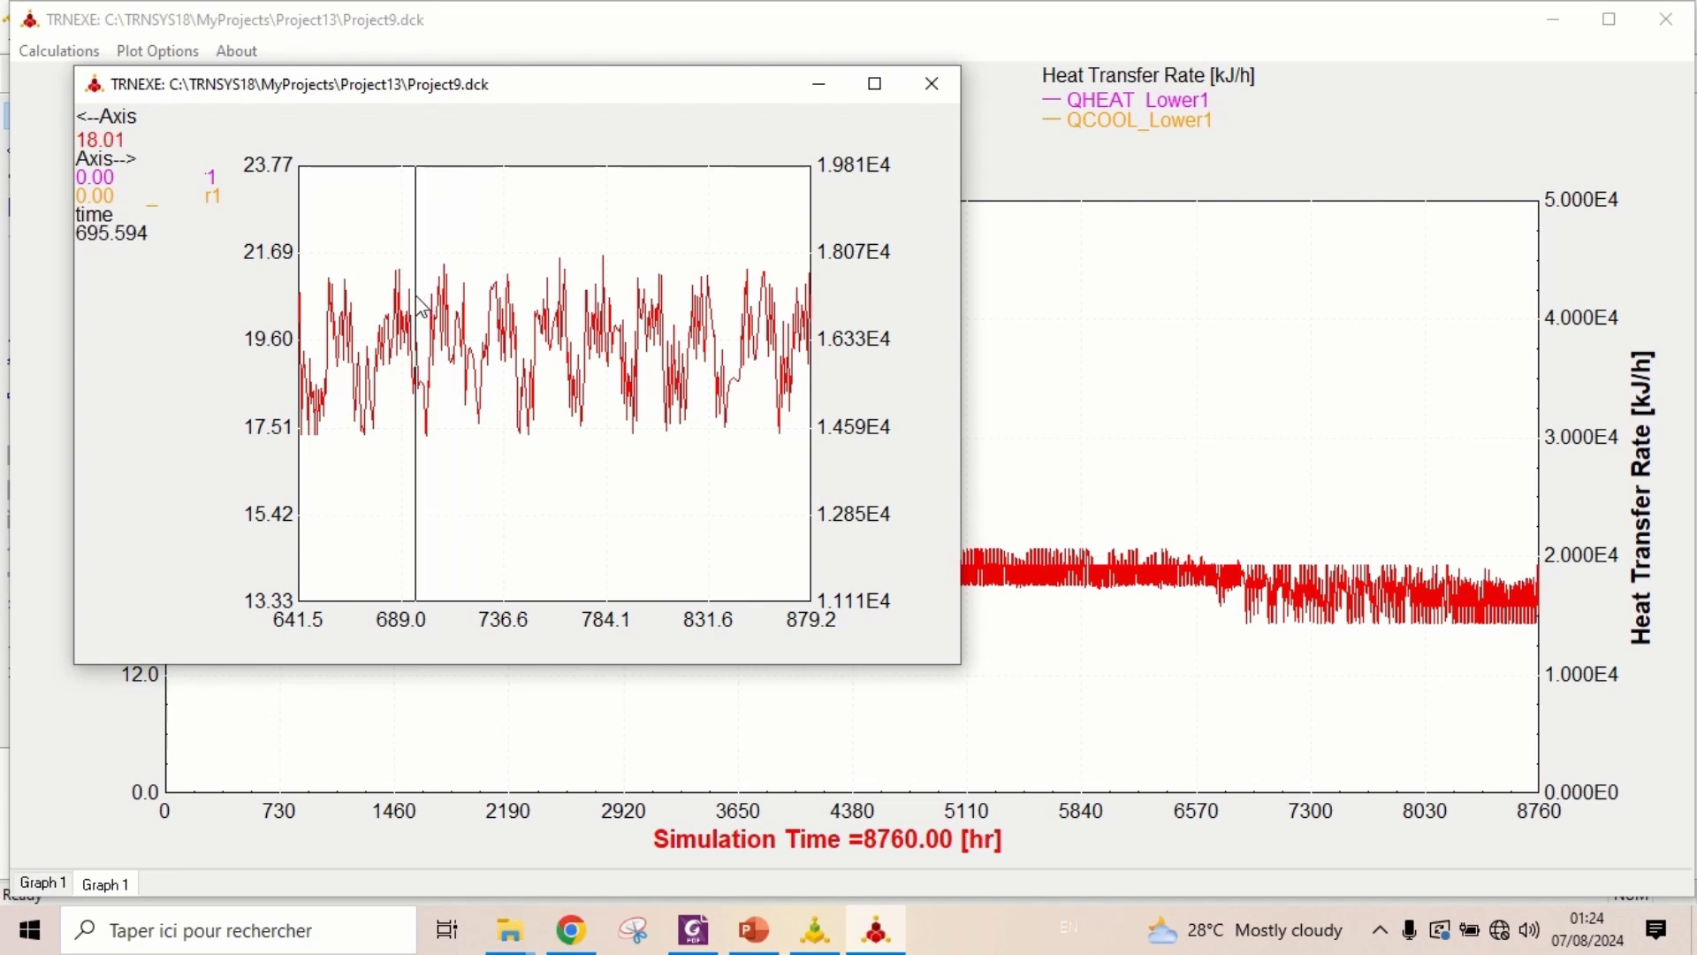
drag(422, 305, 416, 303)
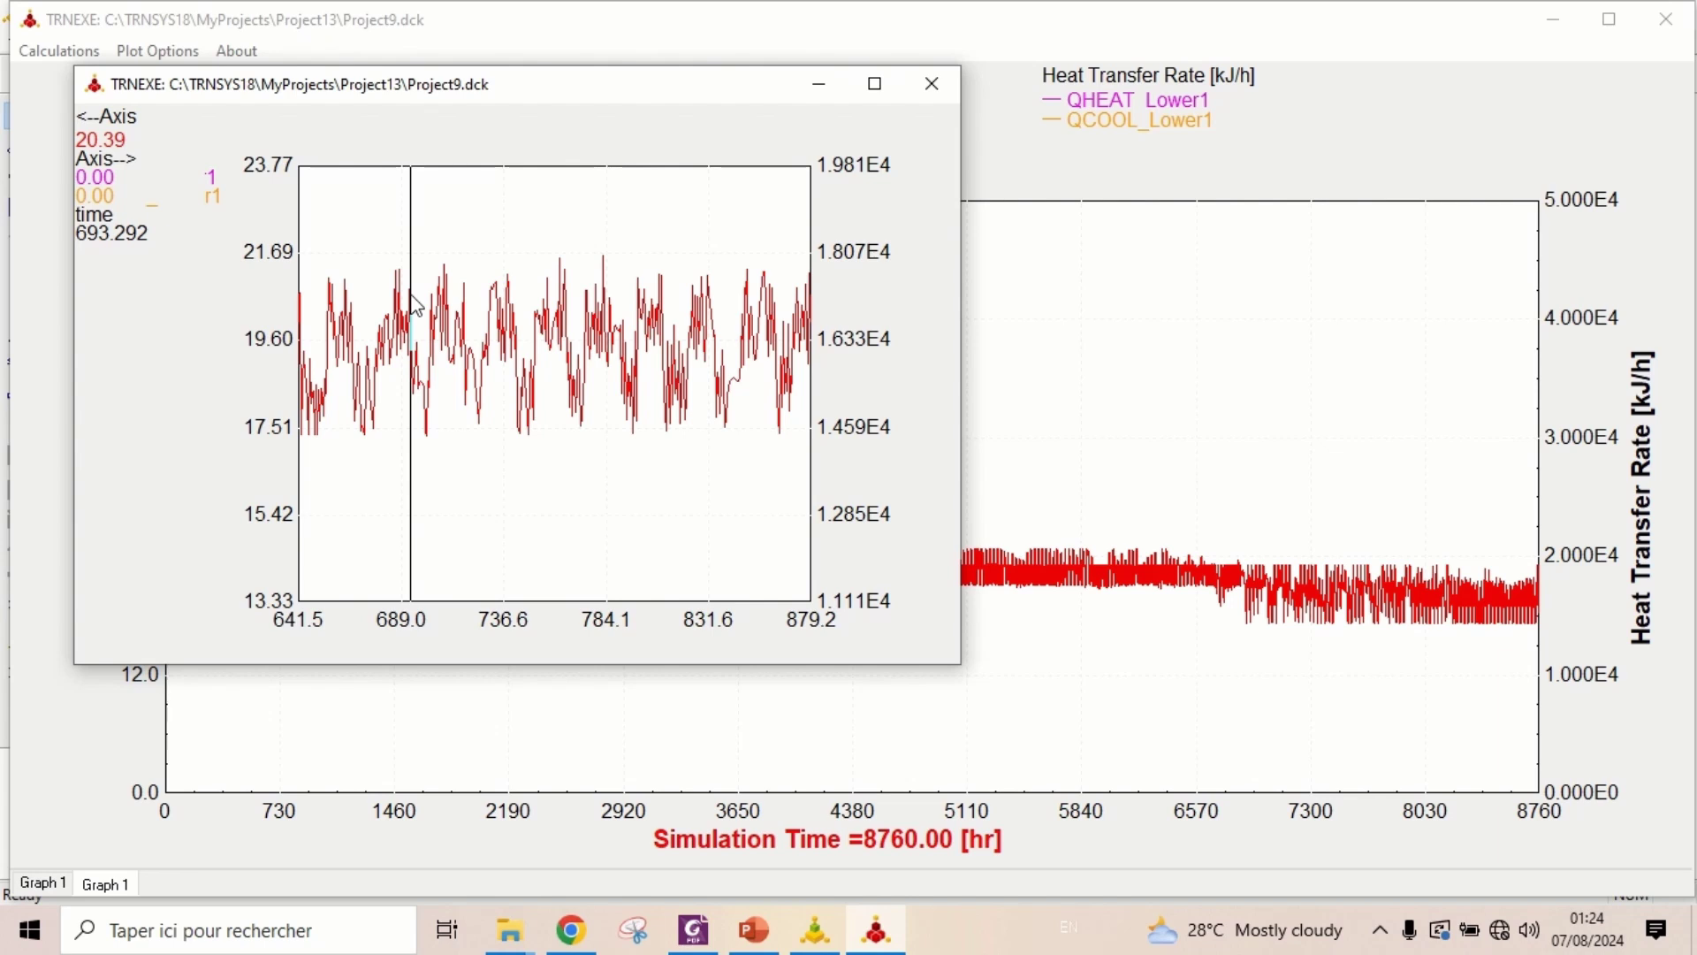
click(932, 83)
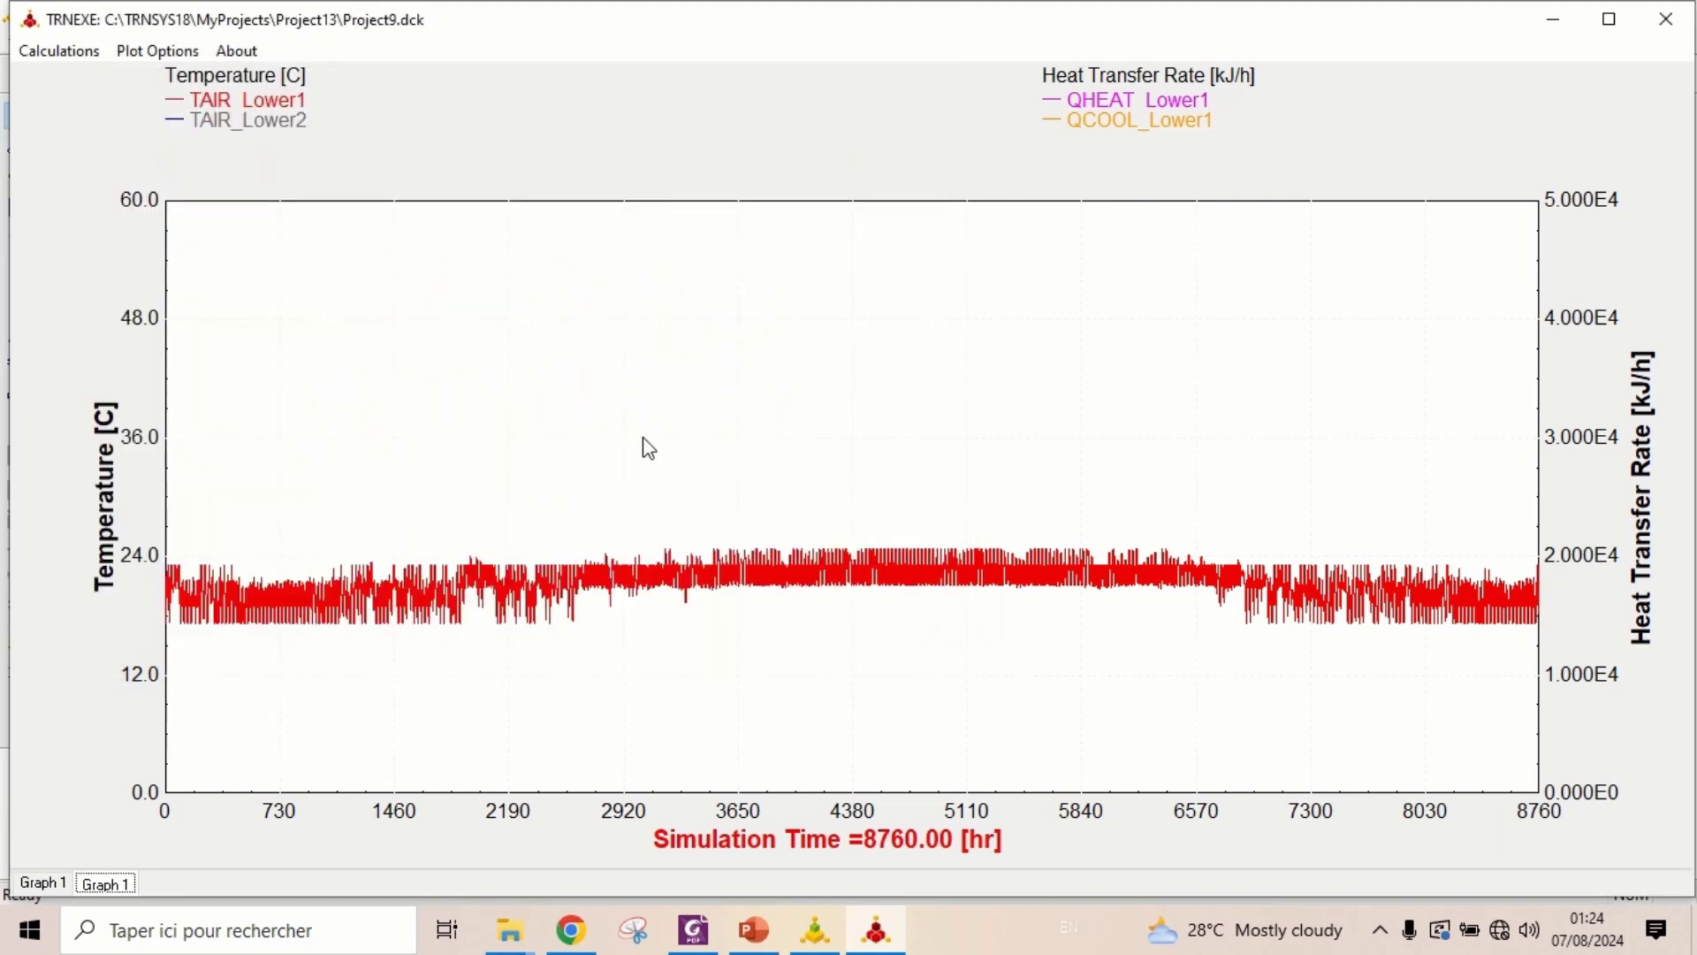
Show the TAIR_Lower2 curve to compare it with TAIR_Lower1, and close the online plotter
click(246, 121)
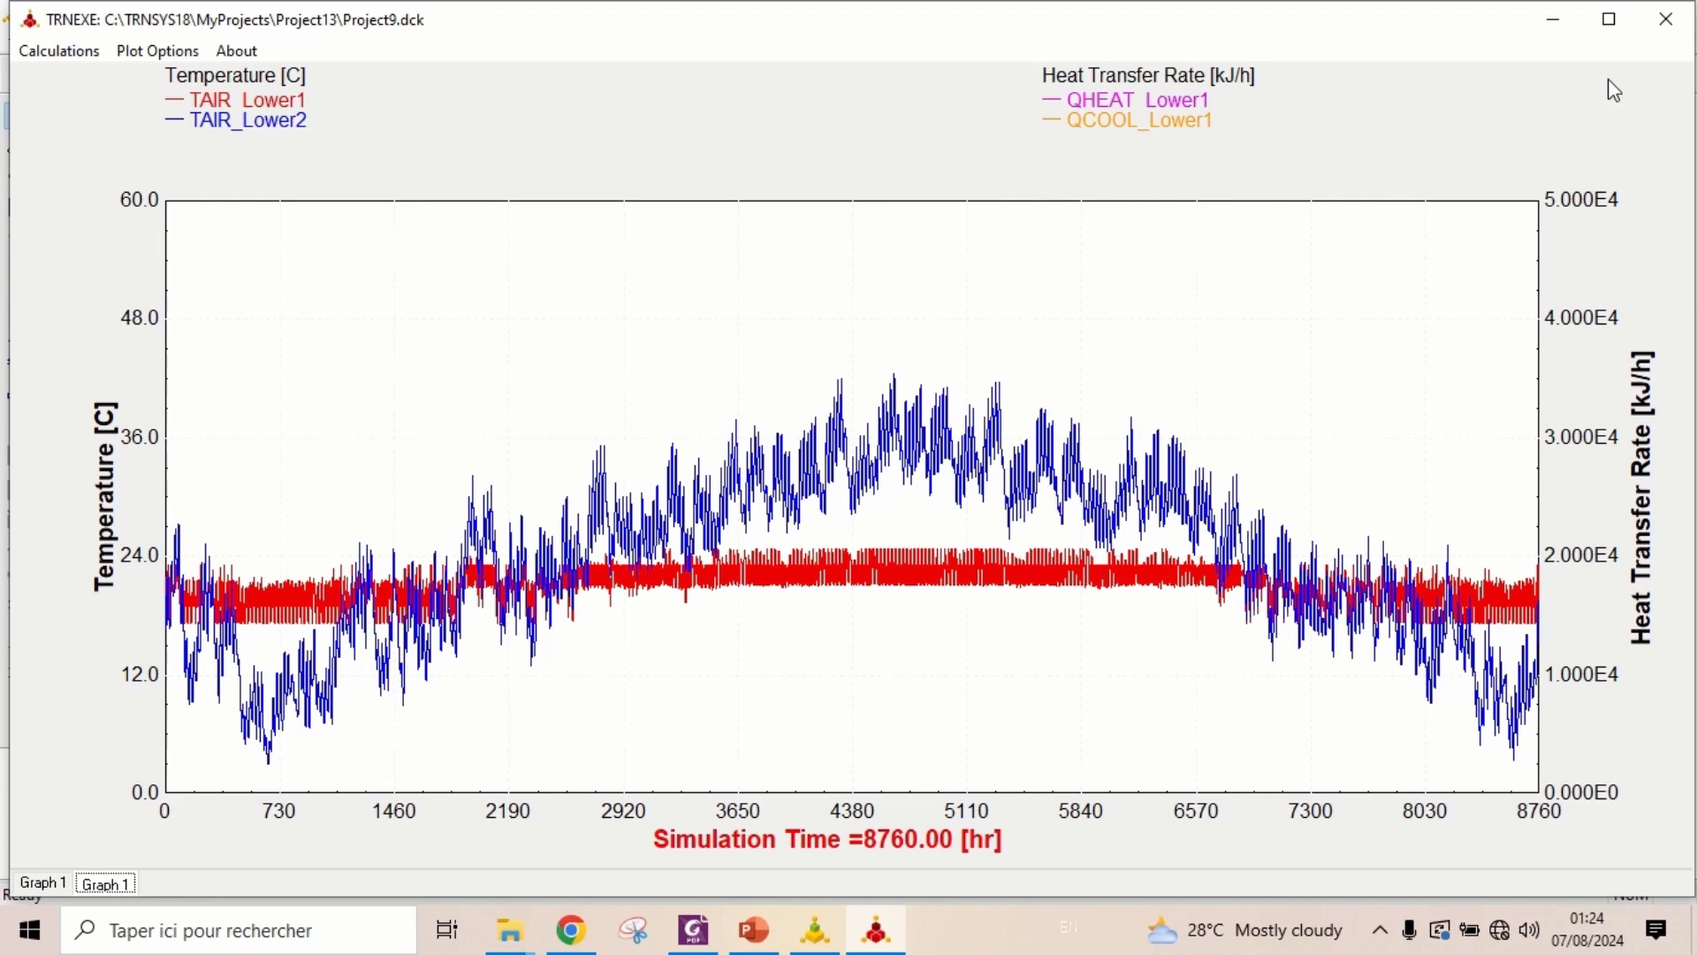
click(1668, 19)
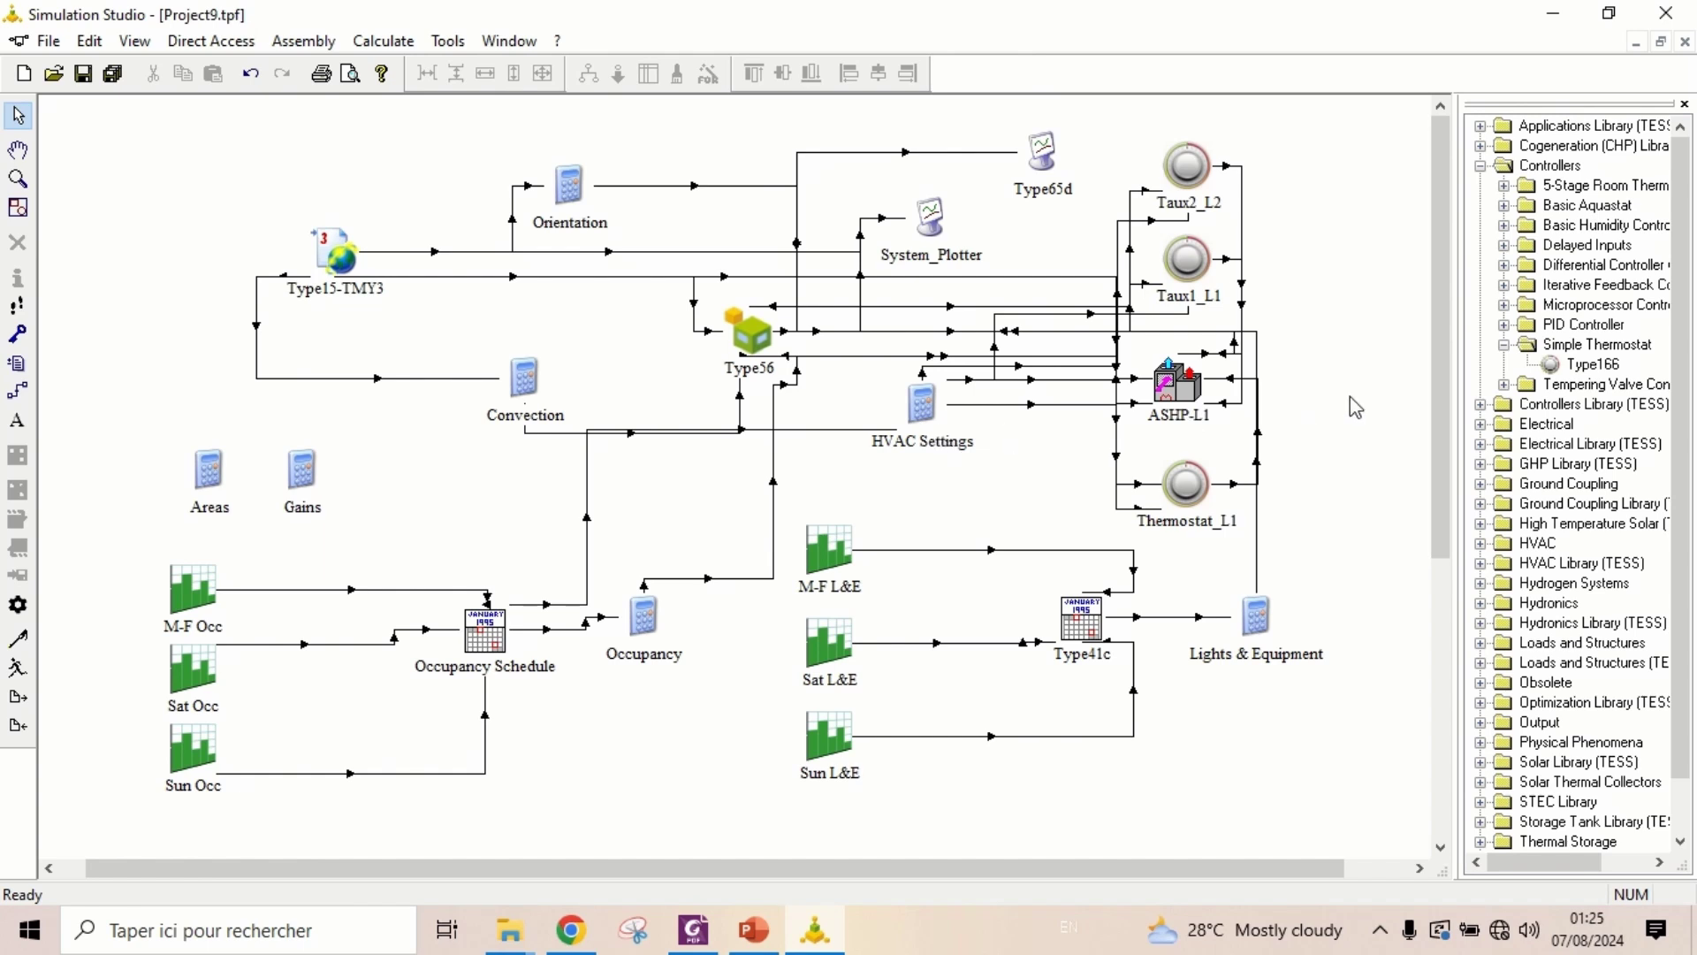
Collapse the Simple Thermostat and Controllers folders in the component library
click(1504, 344)
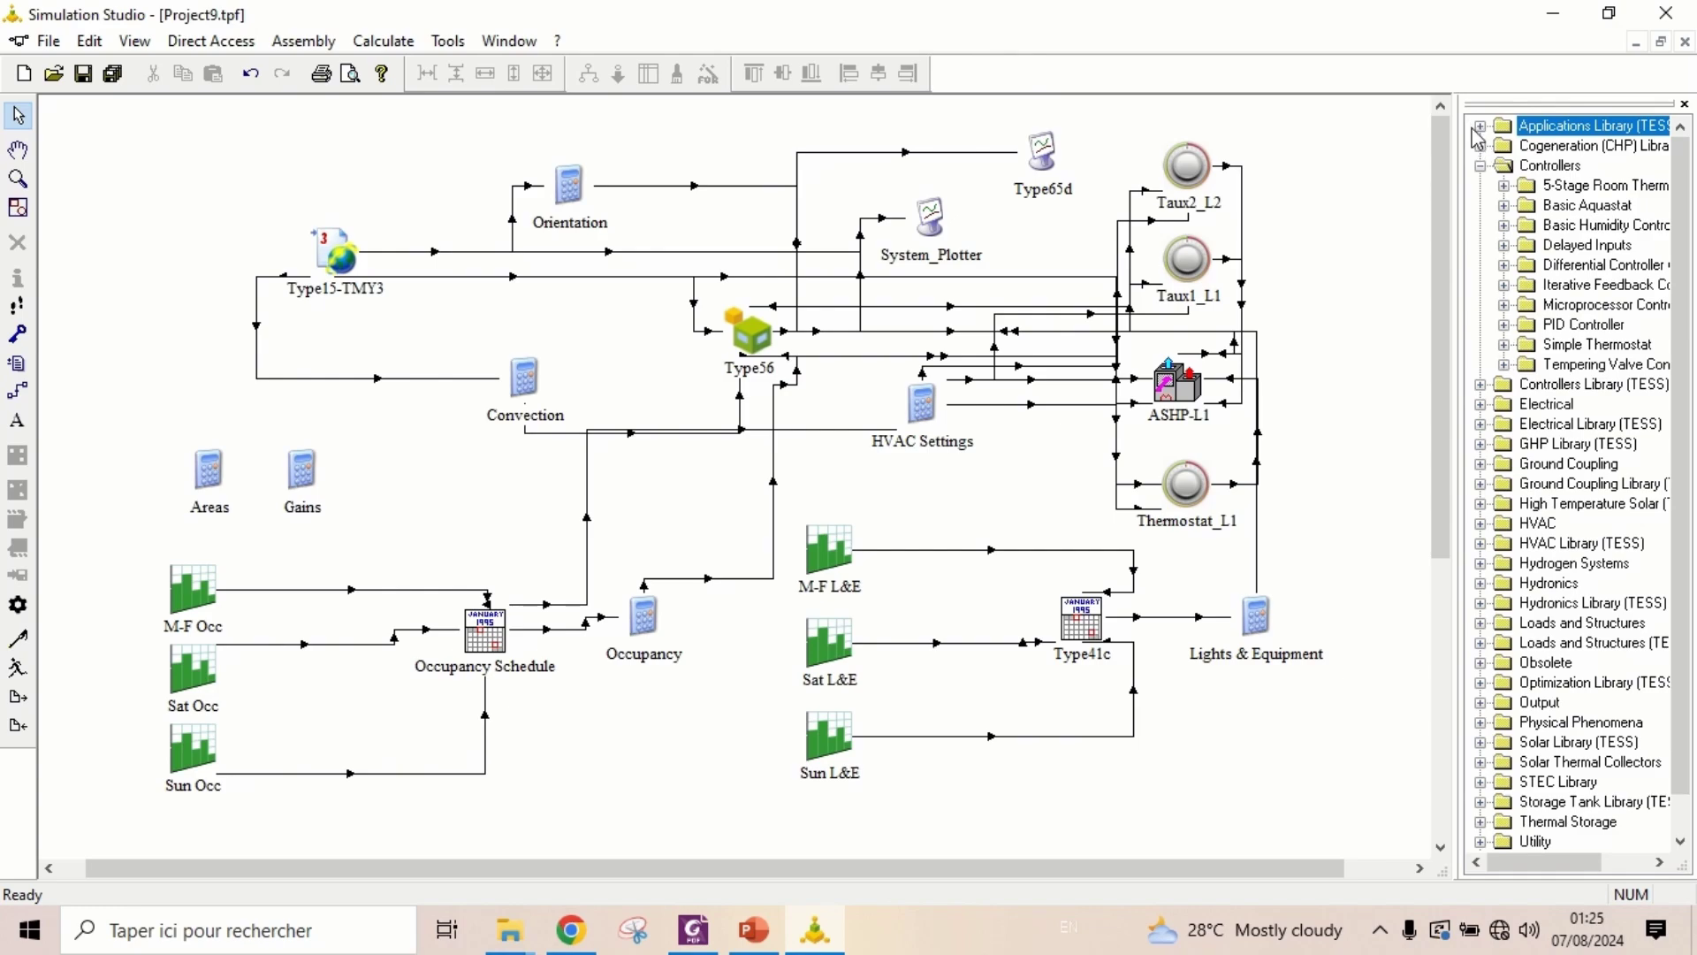
click(1481, 165)
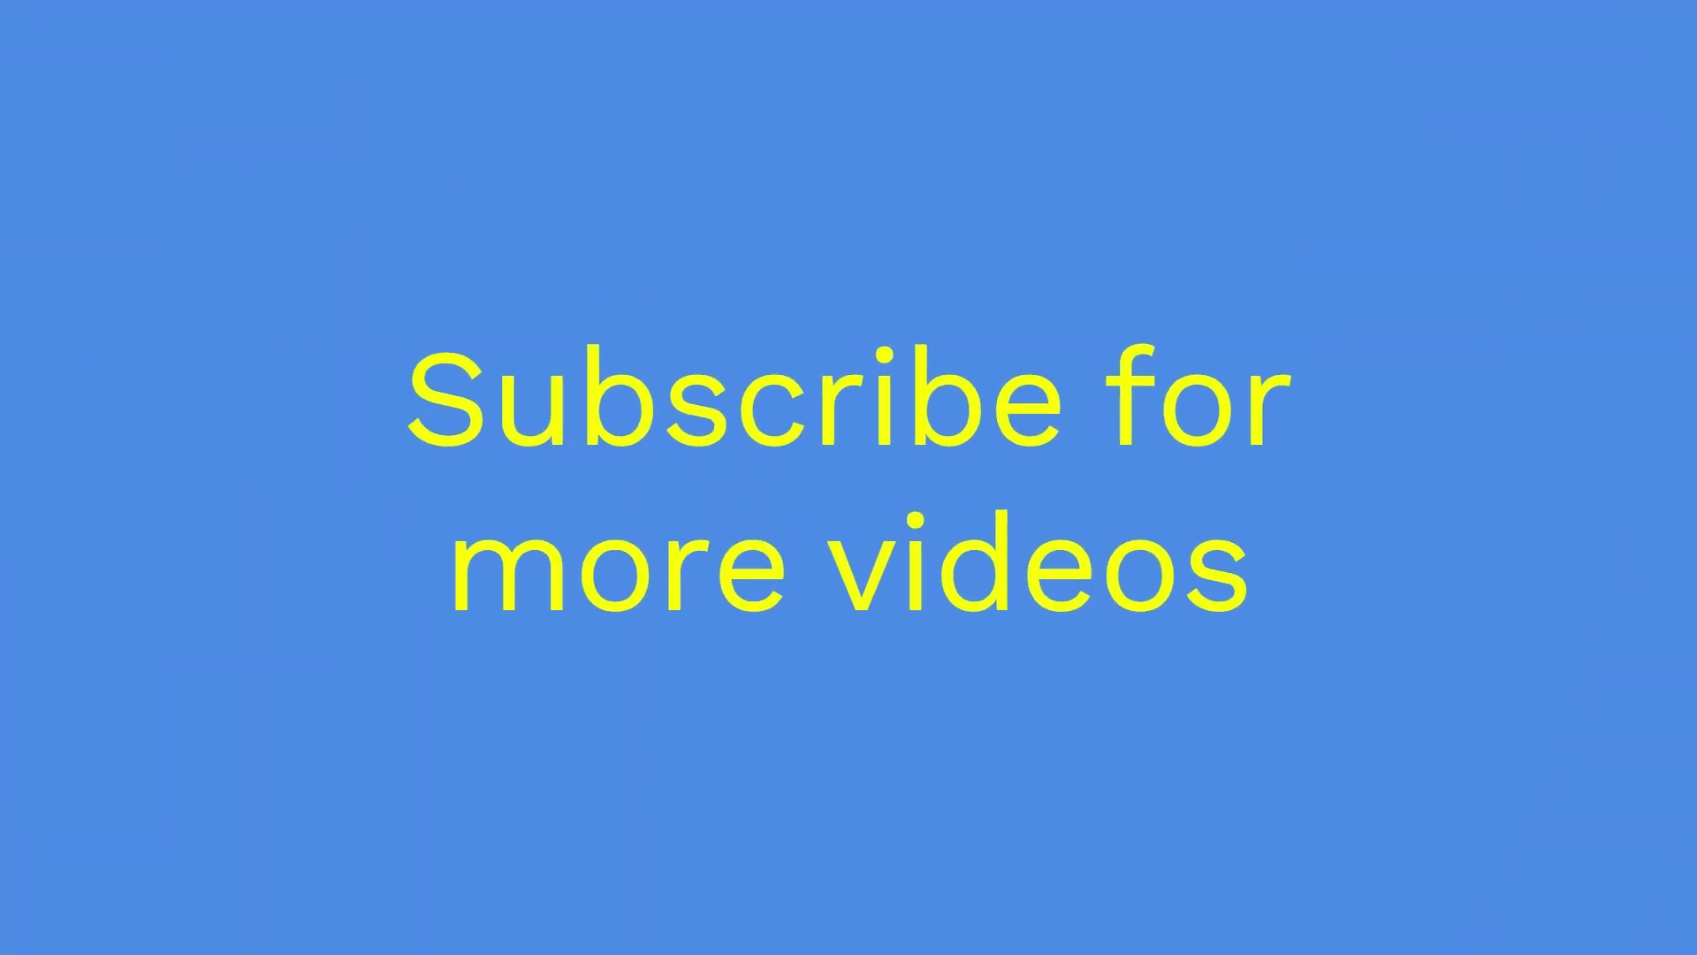